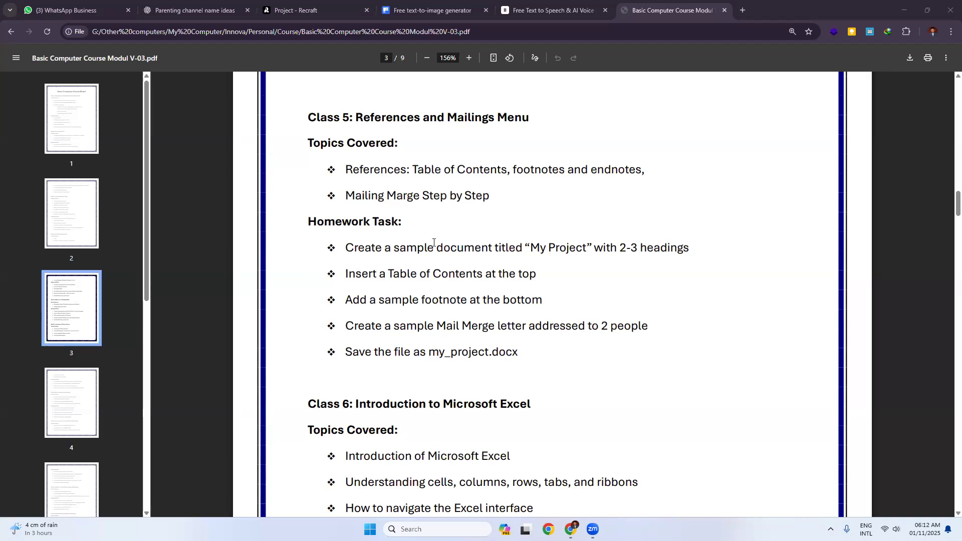
Step: Search Windows for 'word' and launch the Microsoft Word app
{"action": "key", "text": "super"}
{"action": "type", "text": "word"}
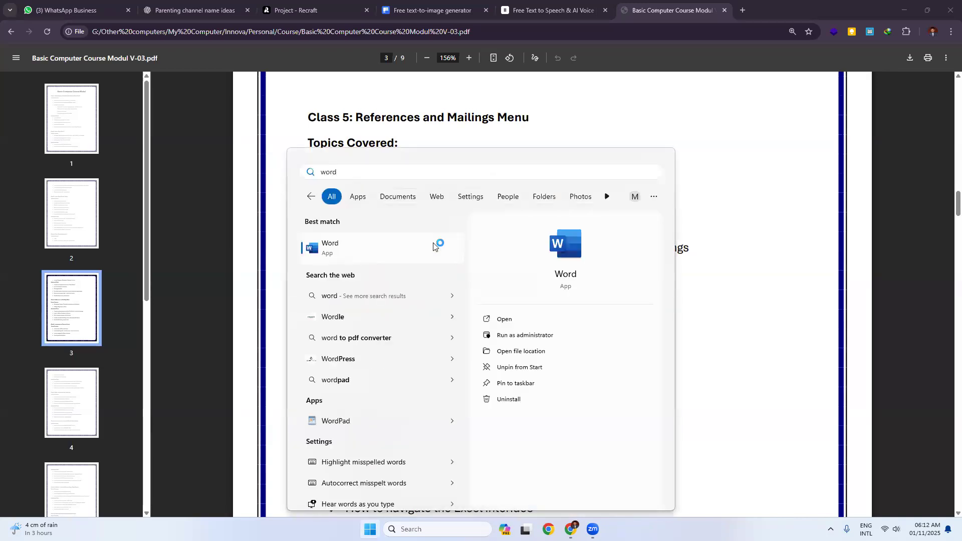
{"action": "left_click", "coordinate": [433, 247]}
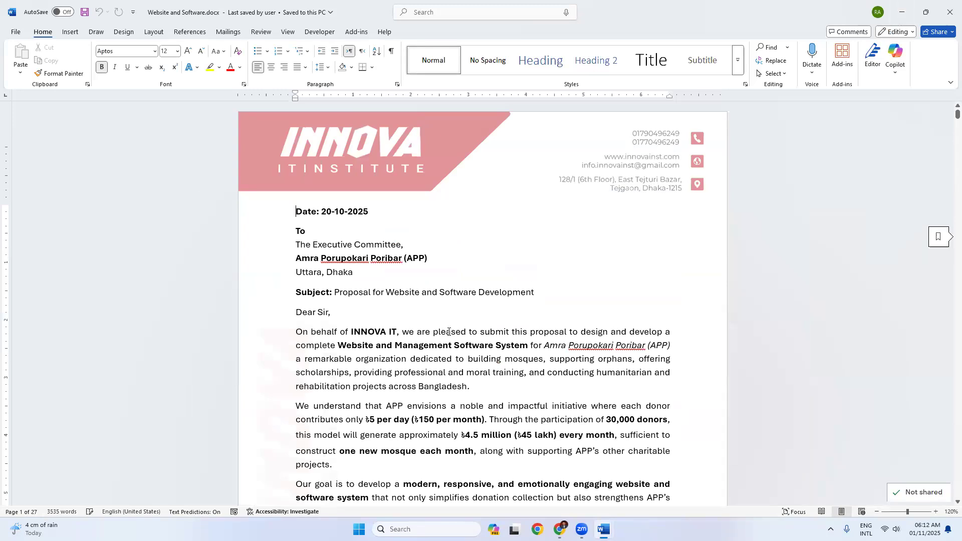
Step: Scroll the new blank Document1 and bring up Word's References tab
{"action": "scroll", "coordinate": [443, 346], "scroll_direction": "down", "scroll_amount": 4}
{"action": "scroll", "coordinate": [505, 303], "scroll_direction": "up", "scroll_amount": 4}
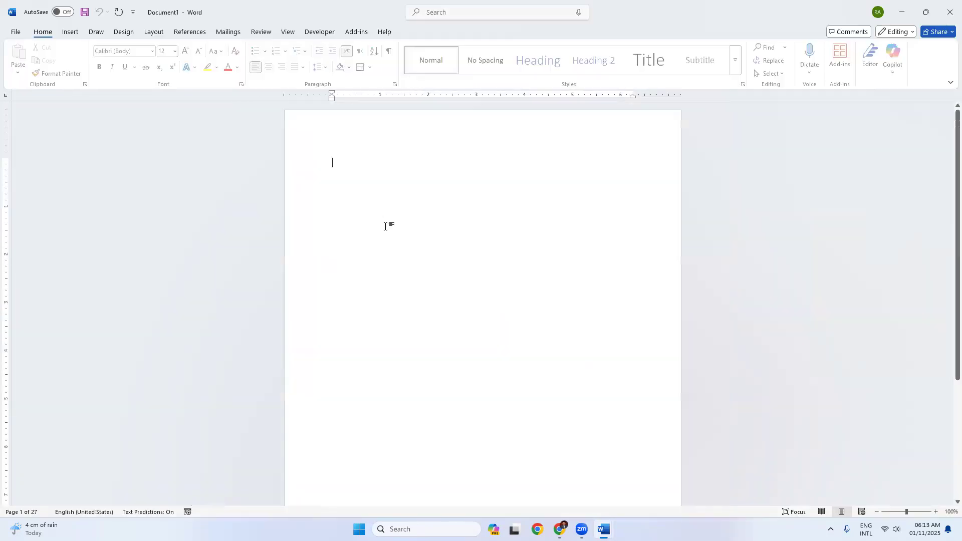
{"action": "scroll", "coordinate": [388, 225], "scroll_direction": "up", "scroll_amount": 9}
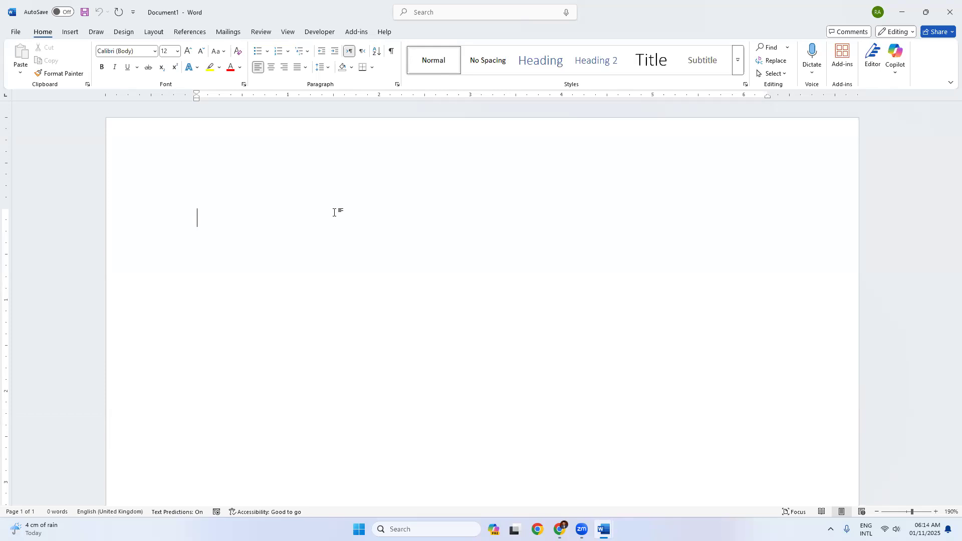
{"action": "left_click", "coordinate": [191, 32]}
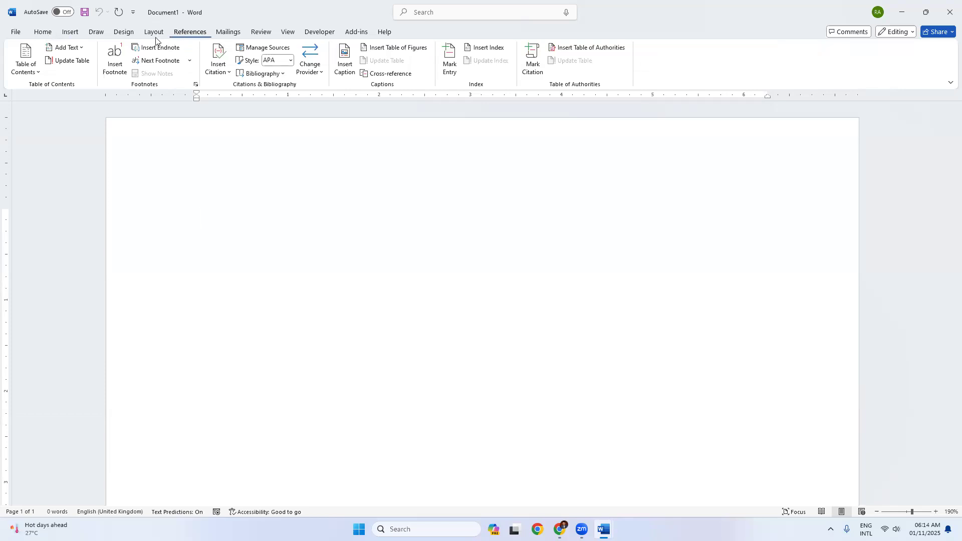
{"action": "left_click", "coordinate": [20, 68]}
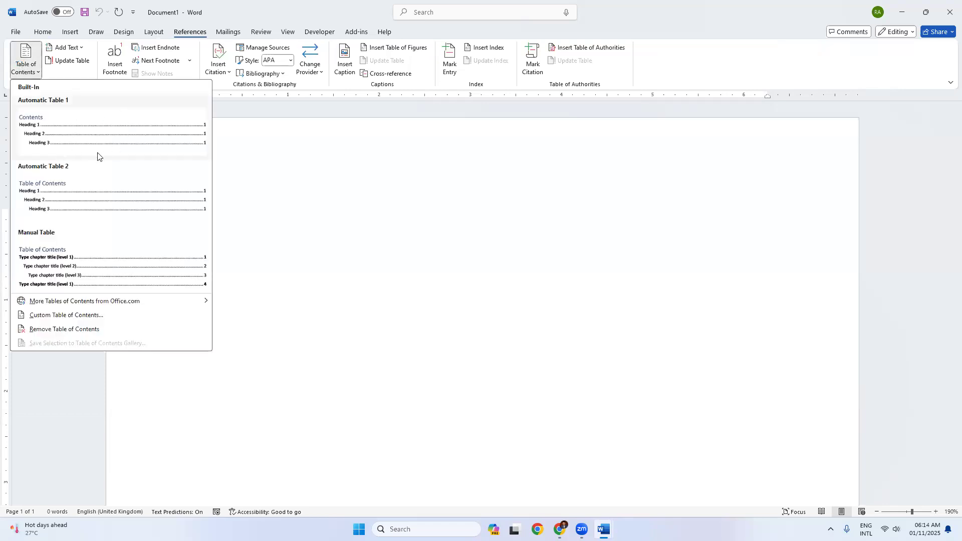
{"action": "left_click", "coordinate": [308, 244]}
{"action": "left_click", "coordinate": [46, 32]}
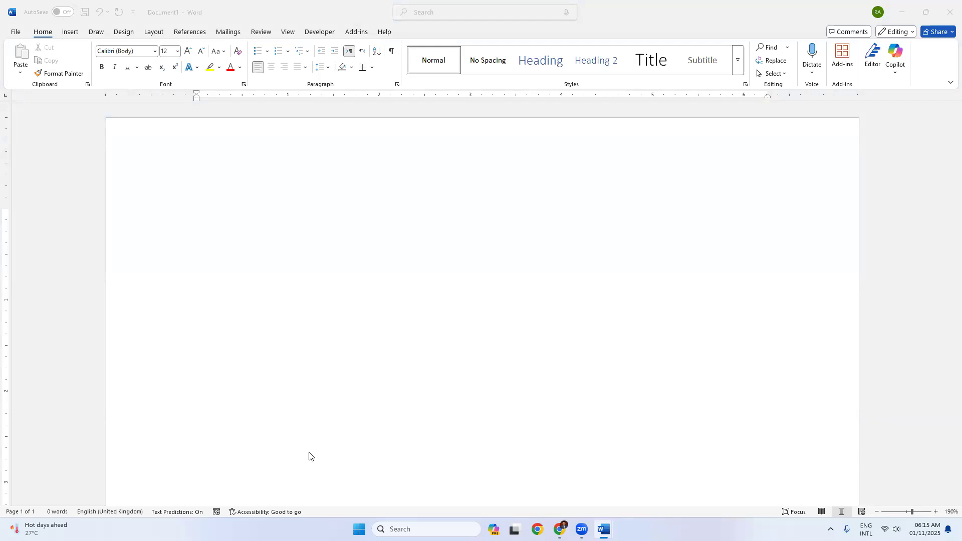
{"action": "left_click", "coordinate": [322, 271]}
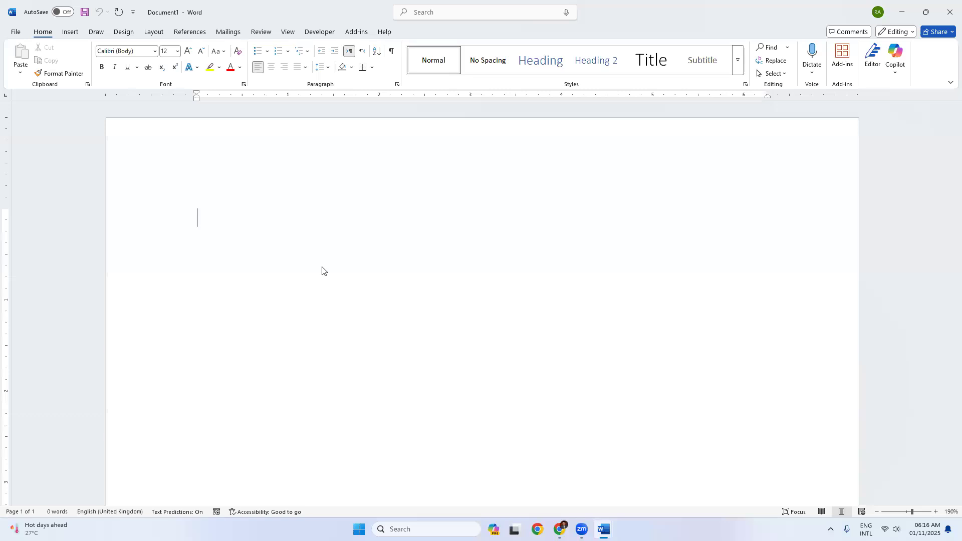
Step: Type 'First Chapter' and generate five lorem paragraphs beneath it with =lorem(5,10)
{"action": "type", "text": "First Chap"}
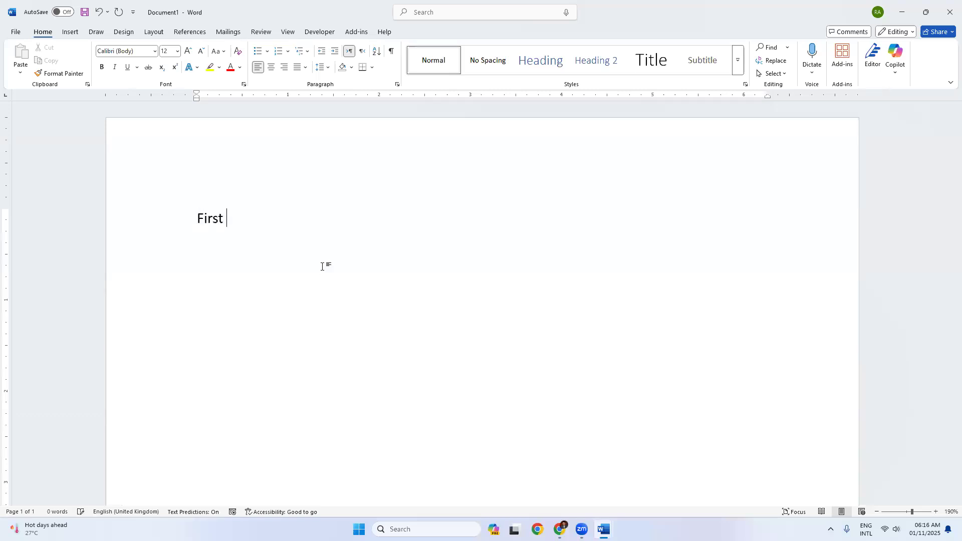
{"action": "type", "text": "ter"}
{"action": "key", "text": "Return"}
{"action": "type", "text": "=lorem("}
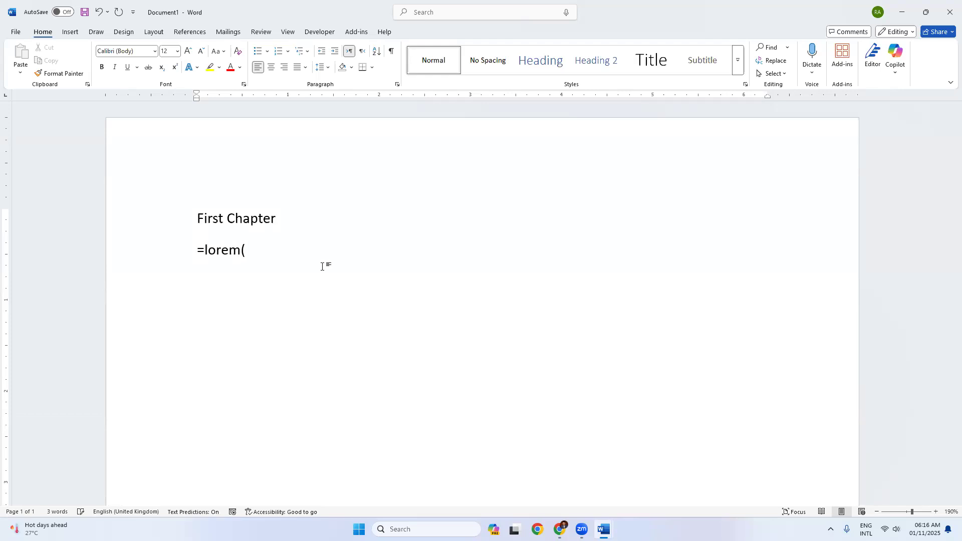
{"action": "type", "text": "5,10)"}
{"action": "key", "text": "Return"}
{"action": "scroll", "coordinate": [376, 337], "scroll_direction": "up", "scroll_amount": 10}
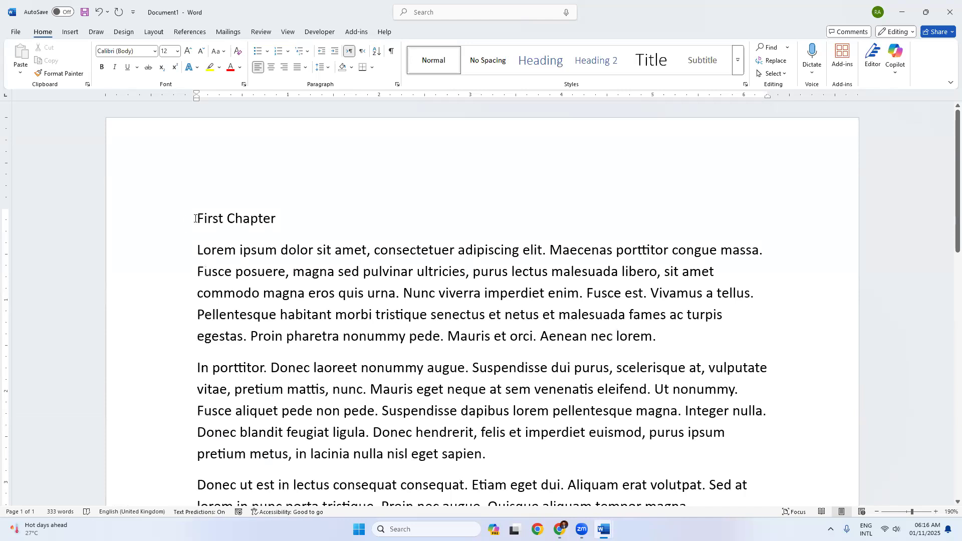
Step: Style the 'First Chapter' line as Heading 1, undoing a mistaken Heading 2
{"action": "left_click_drag", "start_coordinate": [195, 218], "coordinate": [280, 218]}
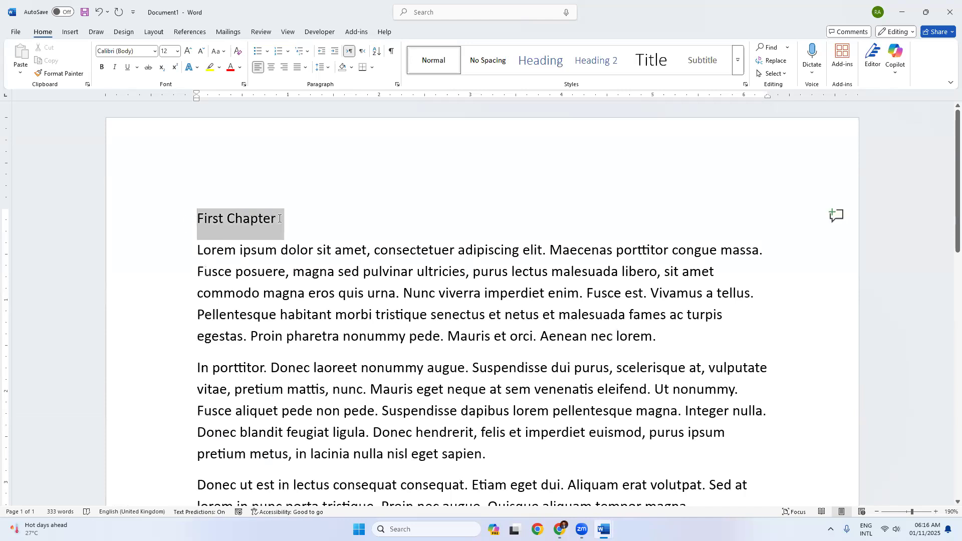
{"action": "left_click", "coordinate": [257, 271]}
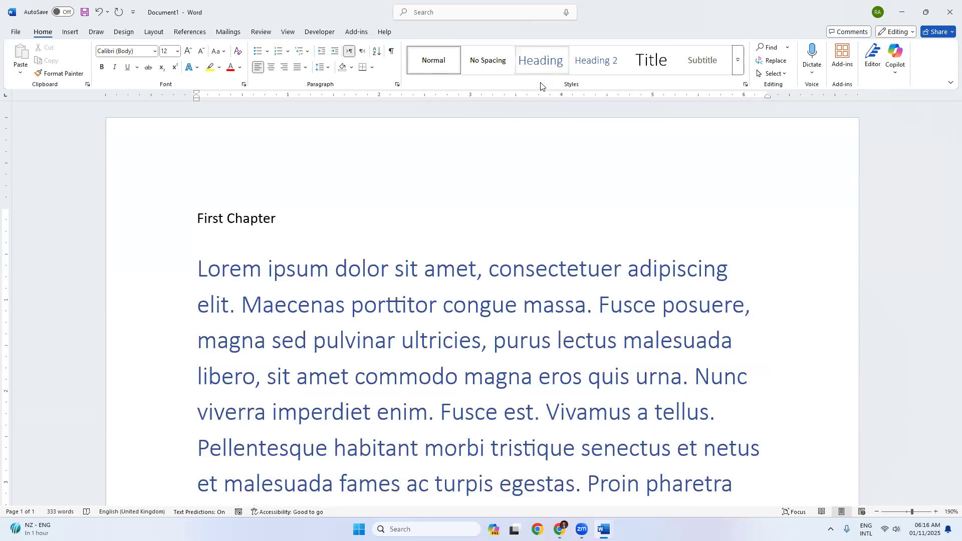
{"action": "left_click", "coordinate": [169, 226]}
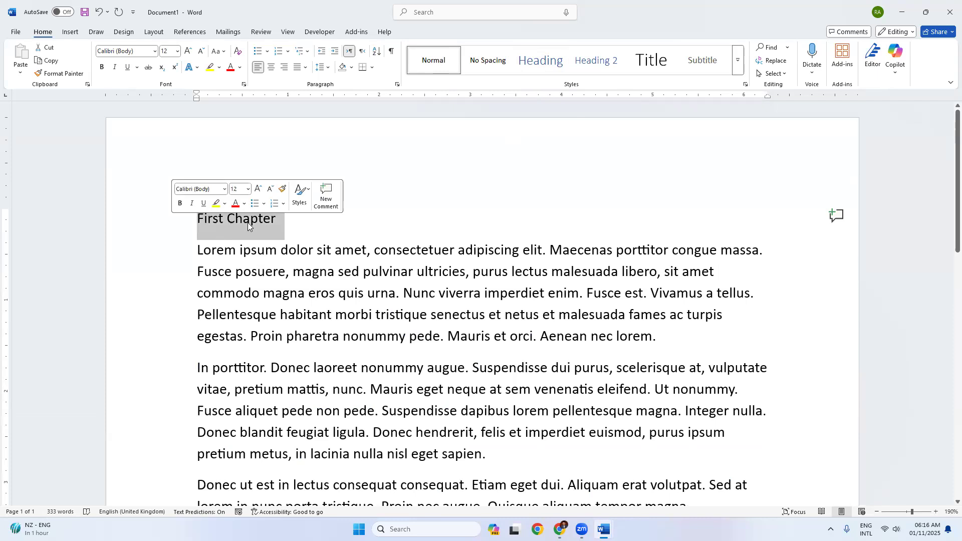
{"action": "left_click", "coordinate": [268, 225]}
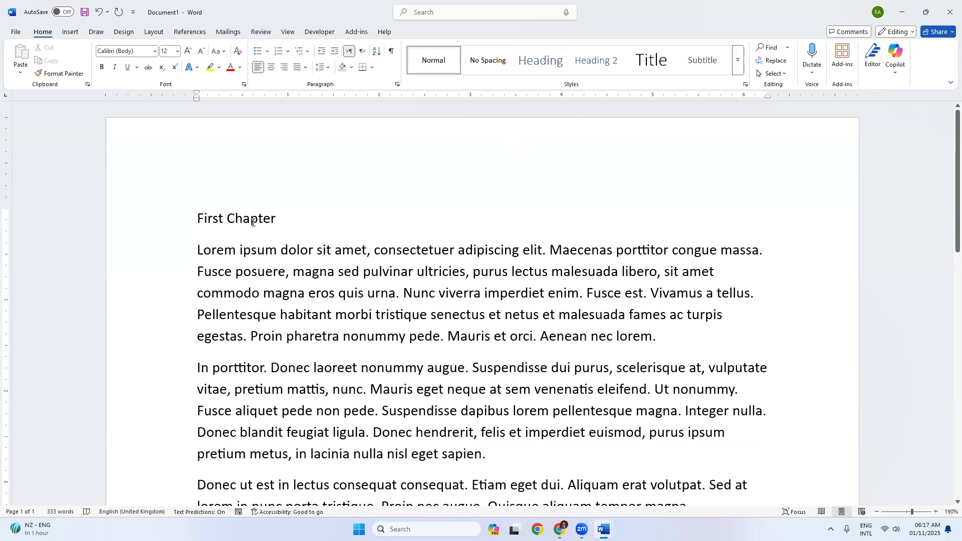
{"action": "left_click", "coordinate": [599, 68]}
{"action": "key", "text": "ctrl+z"}
{"action": "left_click", "coordinate": [170, 220]}
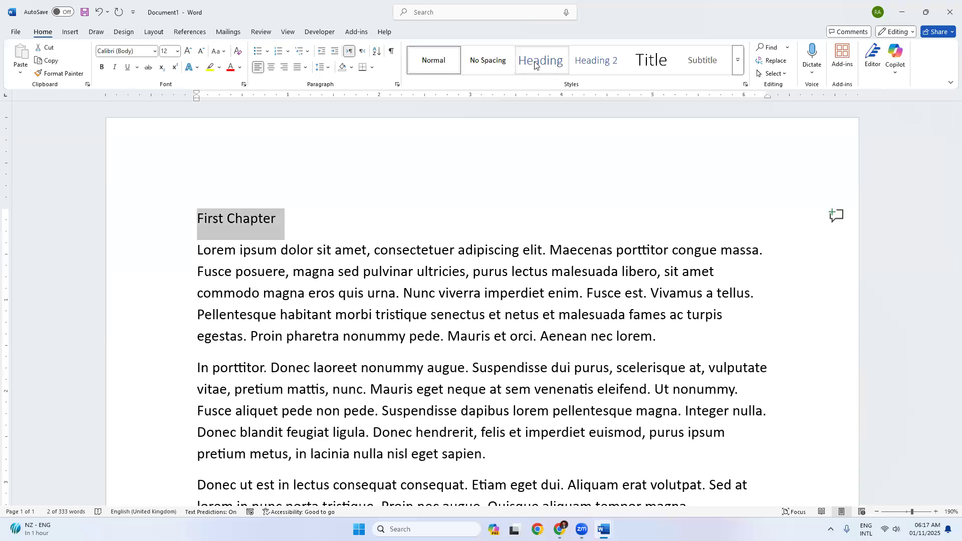
{"action": "left_click", "coordinate": [541, 60]}
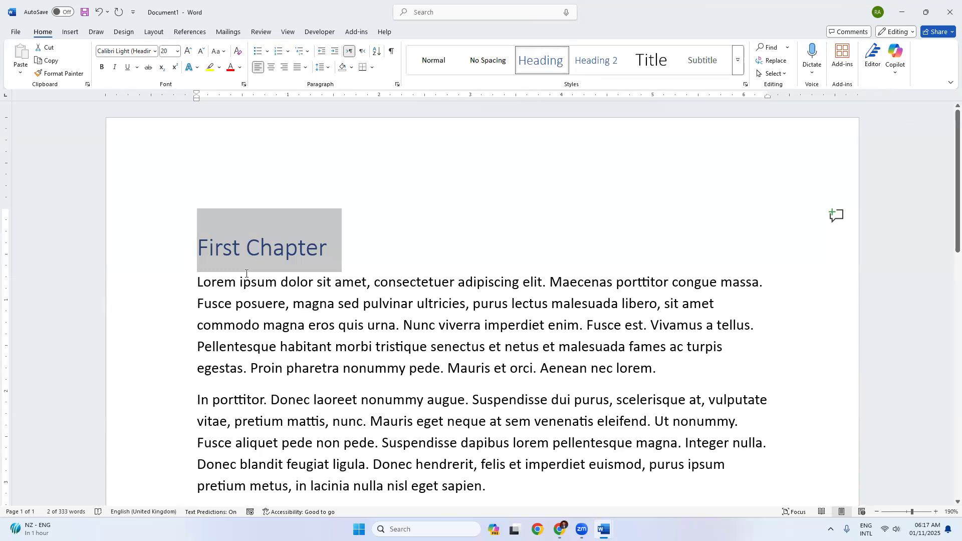
{"action": "left_click", "coordinate": [257, 250]}
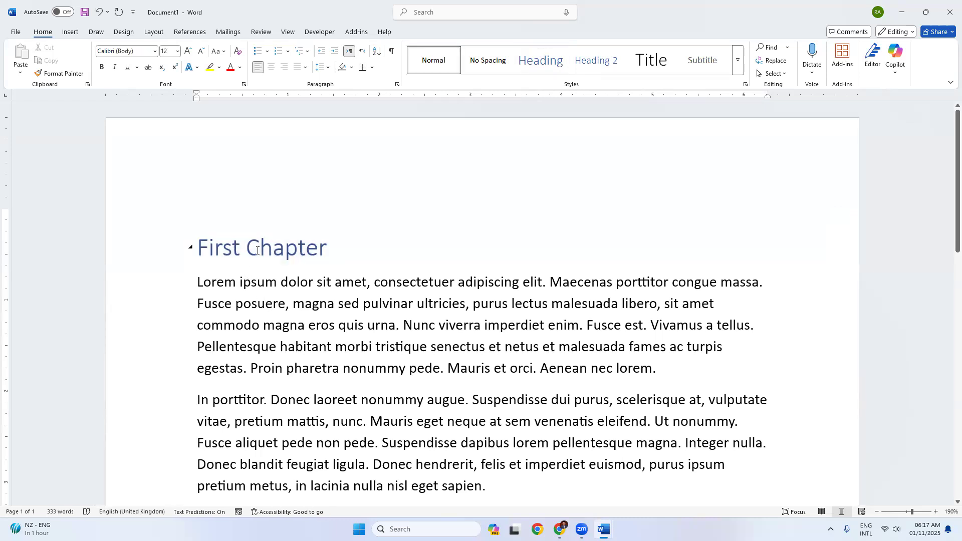
{"action": "left_click", "coordinate": [145, 254]}
{"action": "right_click", "coordinate": [540, 61]}
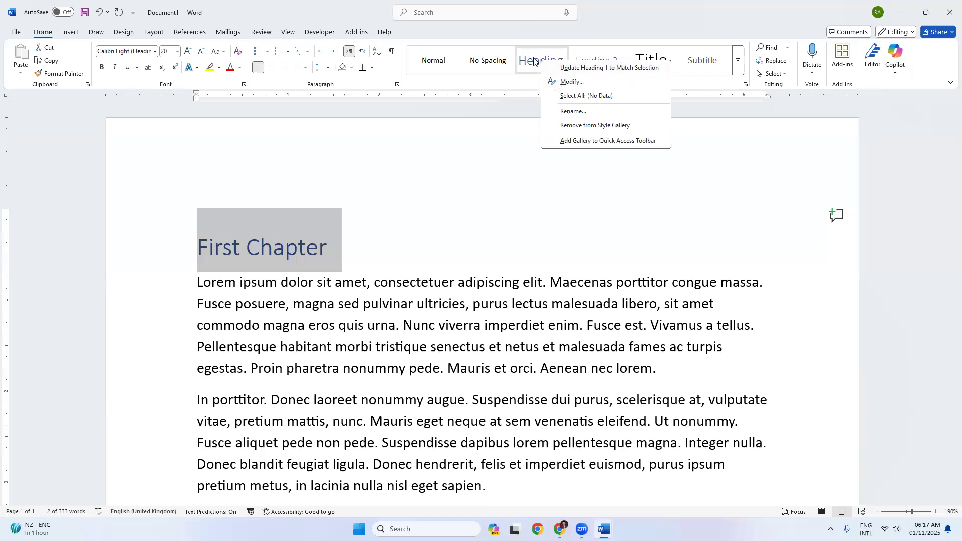
{"action": "left_click", "coordinate": [551, 81]}
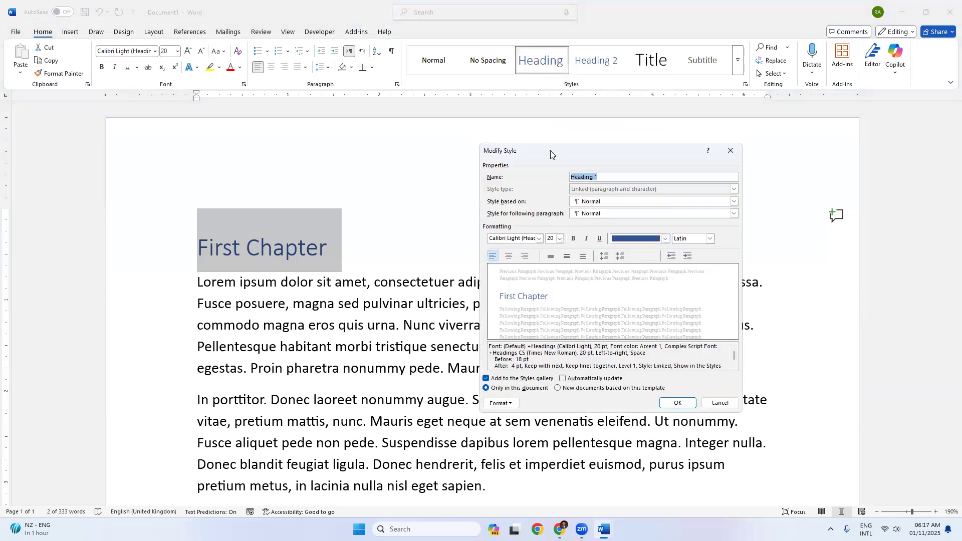
{"action": "left_click_drag", "start_coordinate": [550, 151], "coordinate": [439, 147]}
{"action": "left_click", "coordinate": [509, 237]}
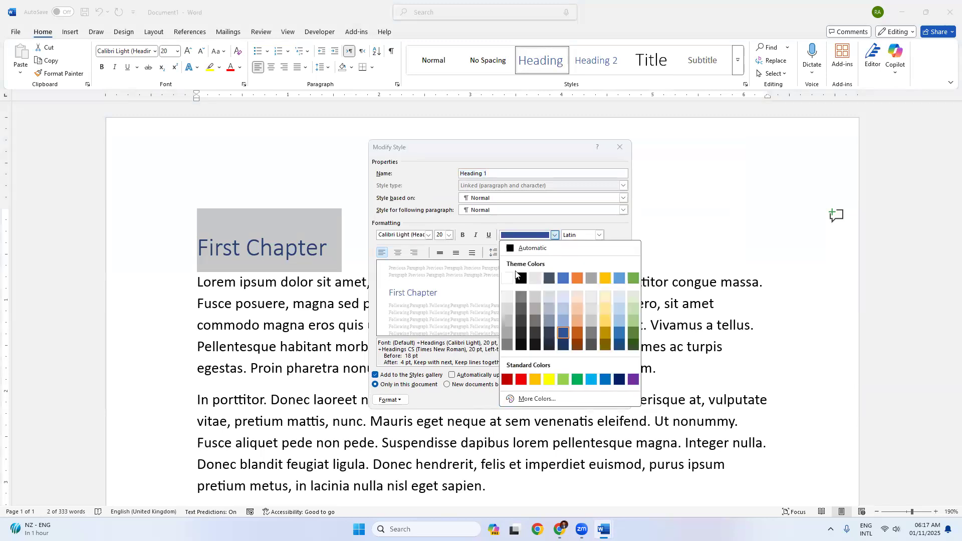
{"action": "left_click", "coordinate": [515, 252]}
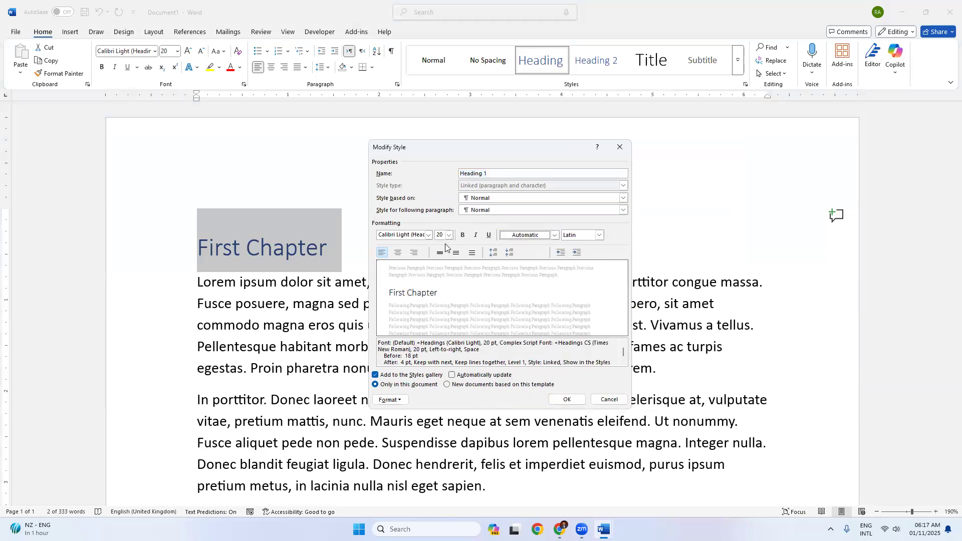
{"action": "left_click", "coordinate": [427, 236]}
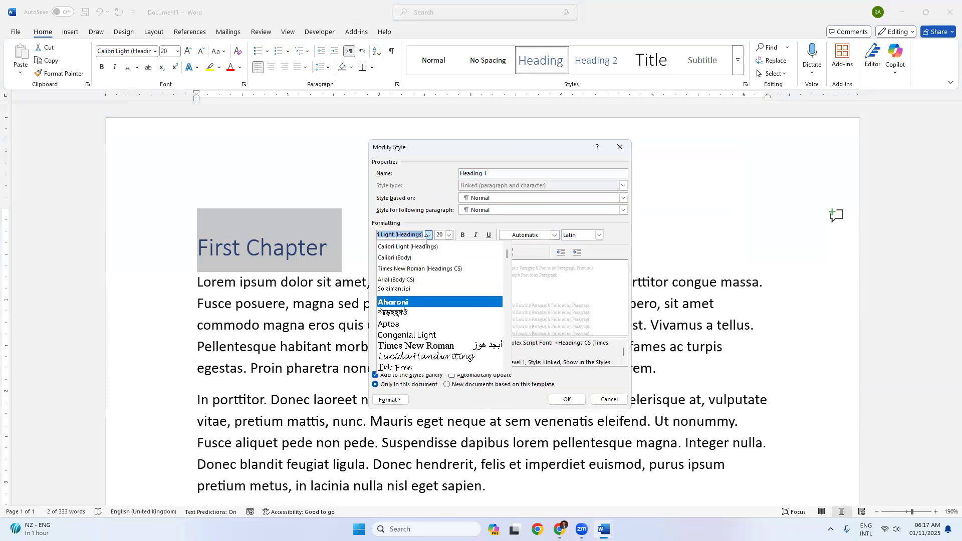
{"action": "left_click", "coordinate": [415, 303]}
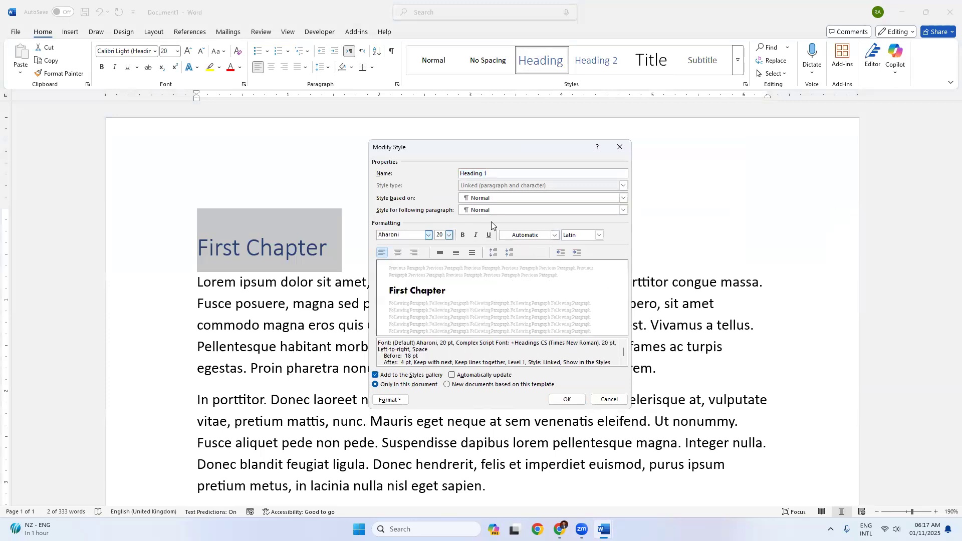
{"action": "left_click", "coordinate": [399, 254]}
{"action": "left_click", "coordinate": [567, 399]}
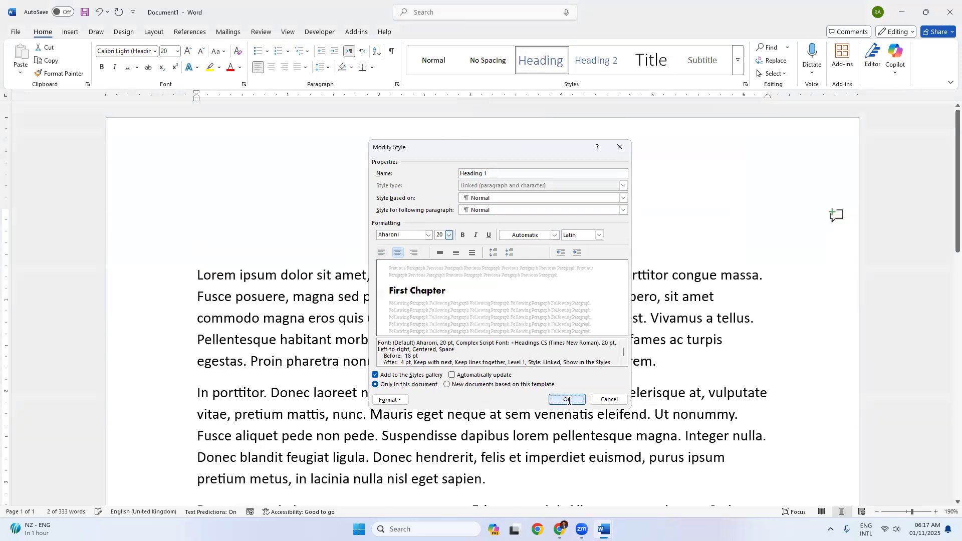
{"action": "left_click", "coordinate": [436, 332]}
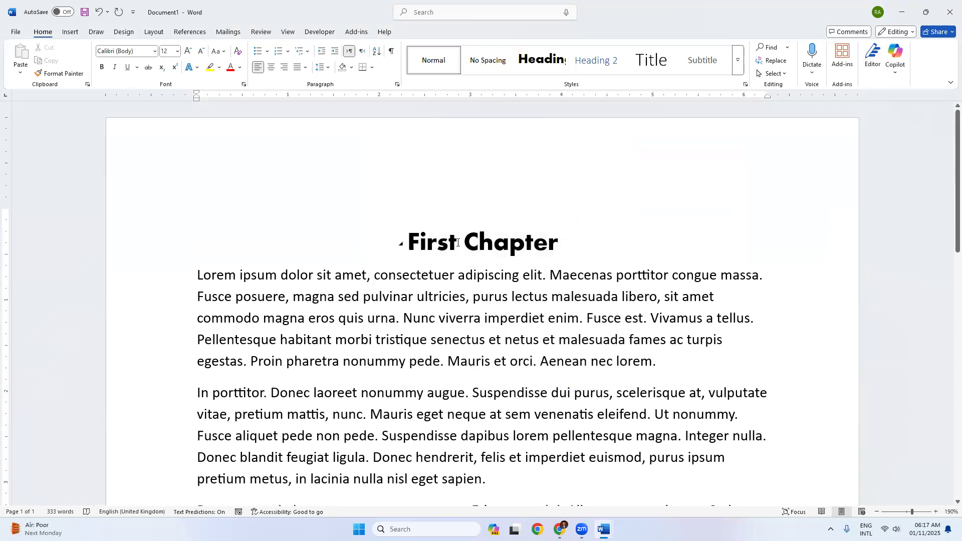
{"action": "left_click", "coordinate": [541, 61]}
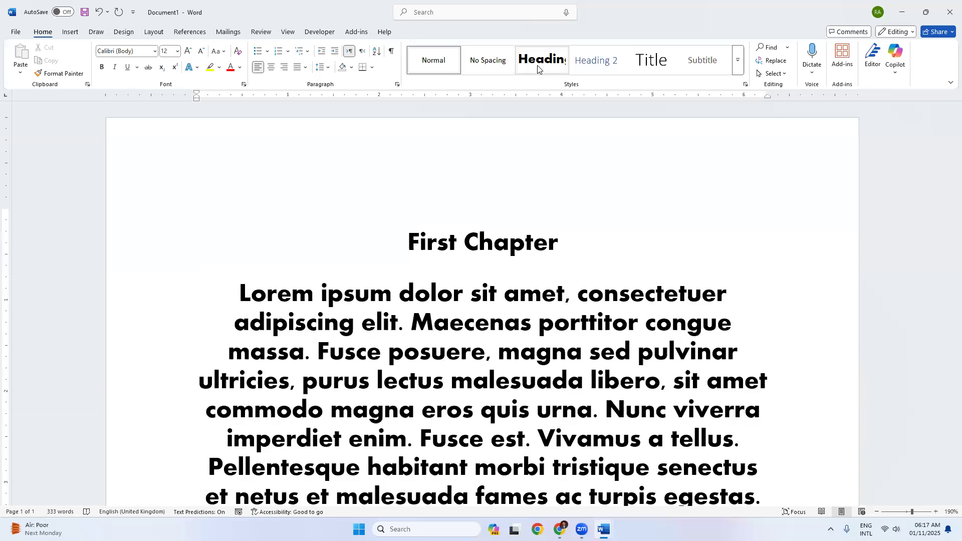
{"action": "key", "text": "ctrl+z"}
{"action": "scroll", "coordinate": [516, 217], "scroll_direction": "down", "scroll_amount": 5}
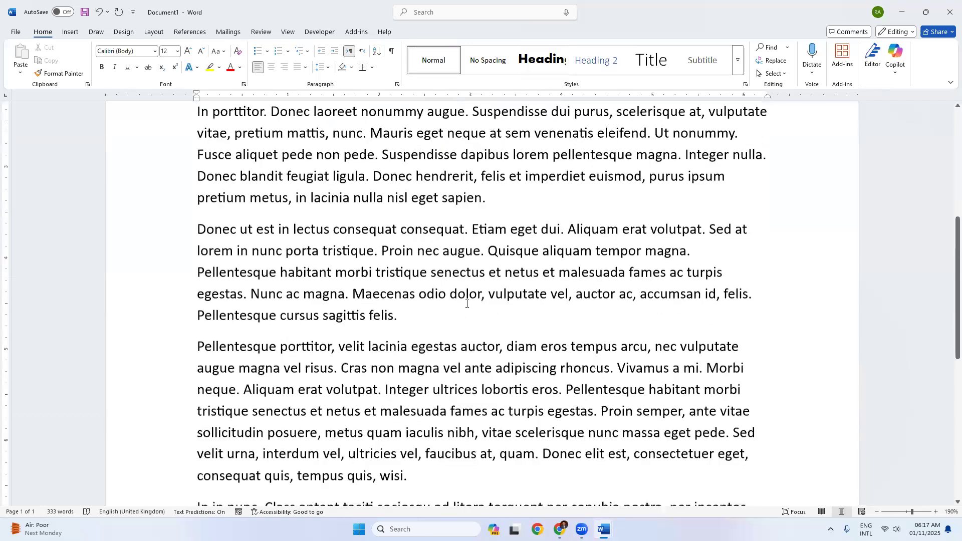
{"action": "scroll", "coordinate": [507, 210], "scroll_direction": "up", "scroll_amount": 5}
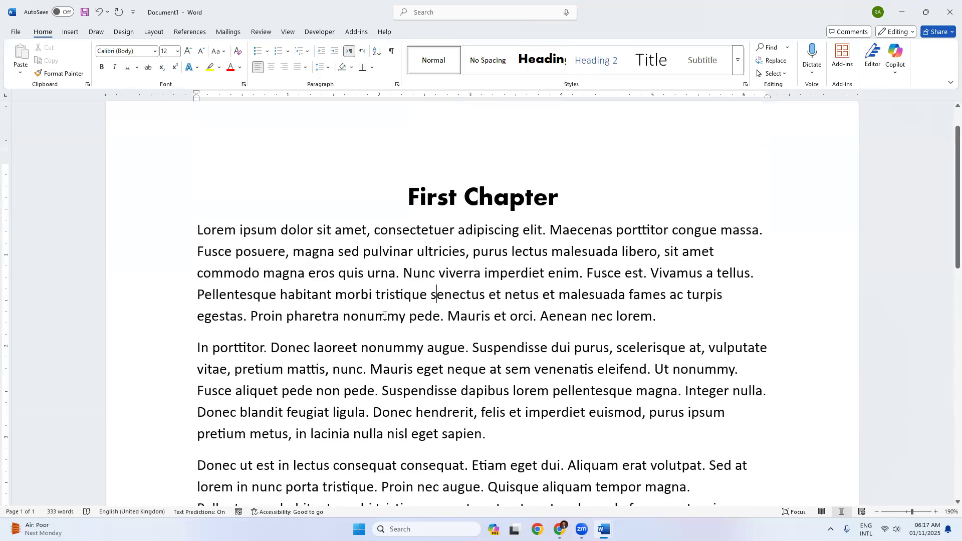
{"action": "scroll", "coordinate": [388, 318], "scroll_direction": "down", "scroll_amount": 15}
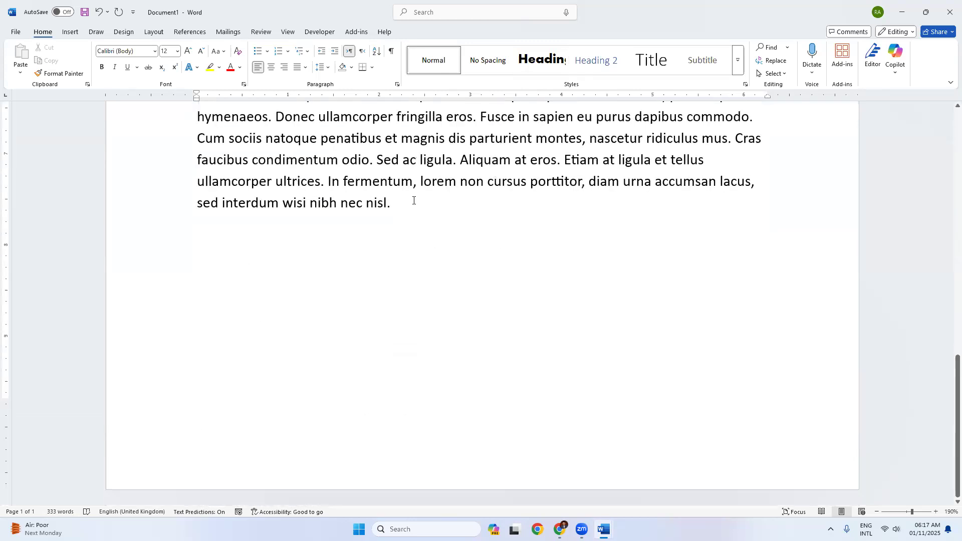
Step: Add the line 'First Topic of First Chapter' after the last paragraph, correcting typos
{"action": "left_click", "coordinate": [422, 279]}
{"action": "key", "text": "Return"}
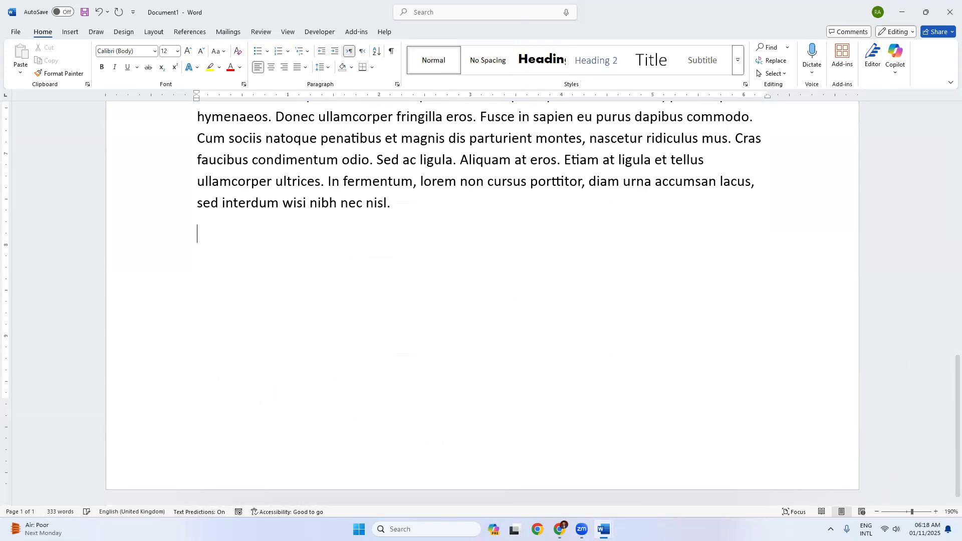
{"action": "type", "text": "Firs"}
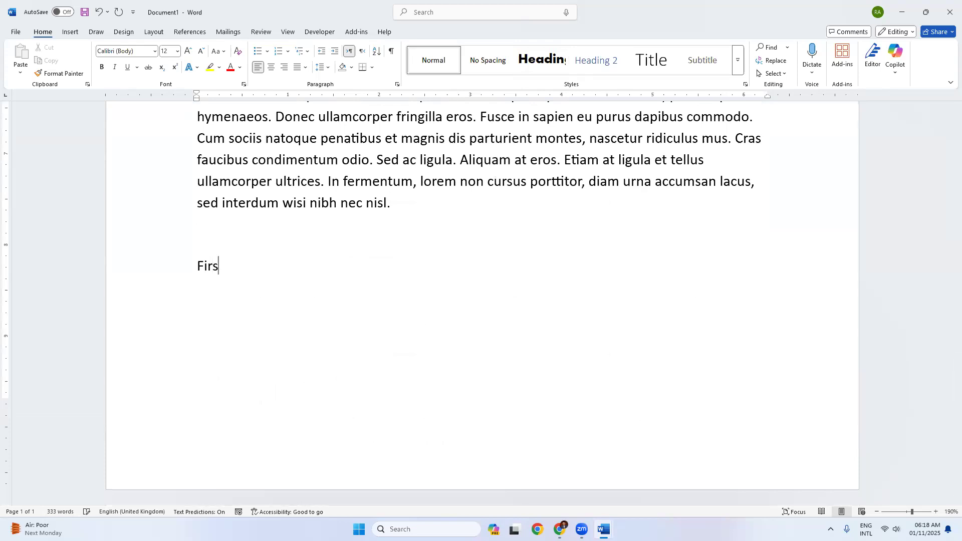
{"action": "type", "text": "t Topic of First Chaptye"}
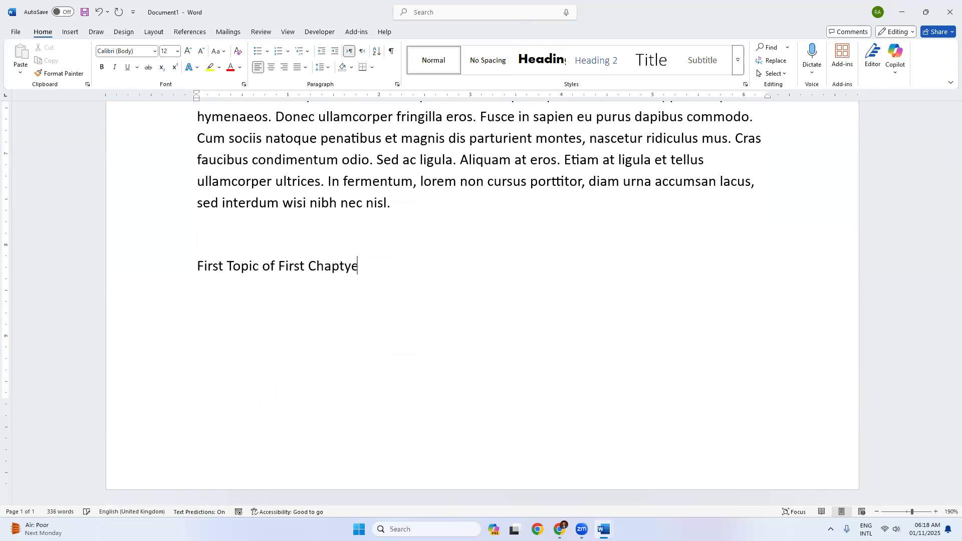
{"action": "key", "text": "BackSpace"}
{"action": "key", "text": "BackSpace"}
{"action": "type", "text": "er"}
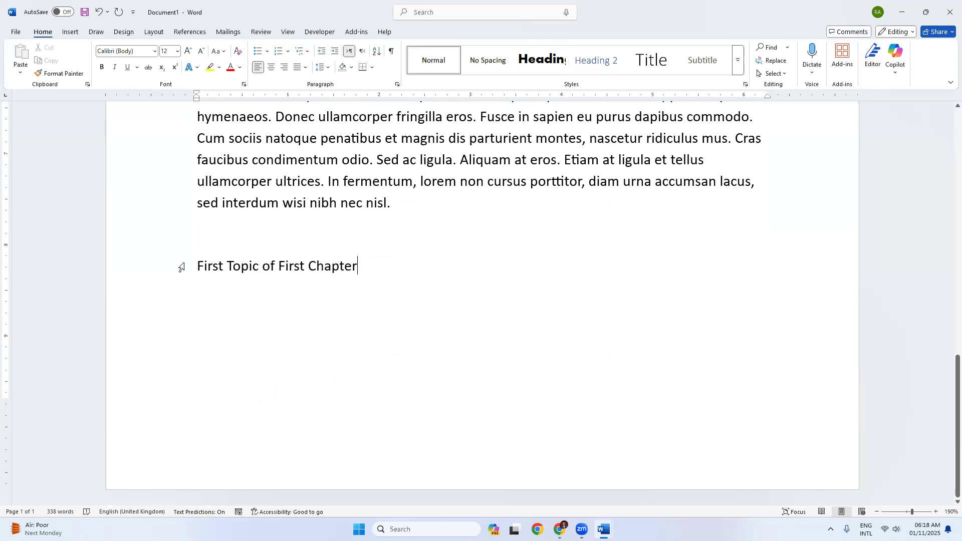
{"action": "key", "text": "Return"}
Step: Generate seven lorem paragraphs below it with =lorem(7,10), then select the topic line
{"action": "type", "text": "="}
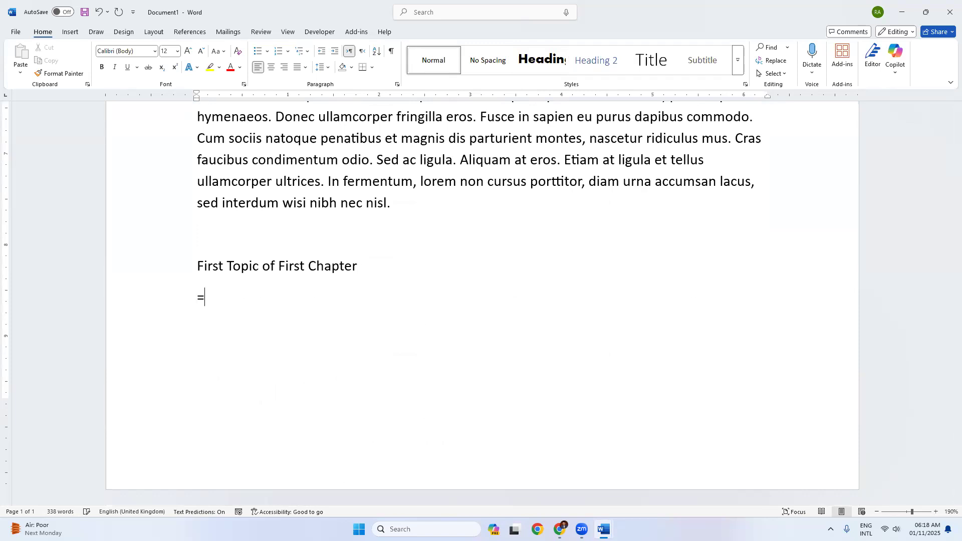
{"action": "type", "text": "lorem(7,10)"}
{"action": "key", "text": "Return"}
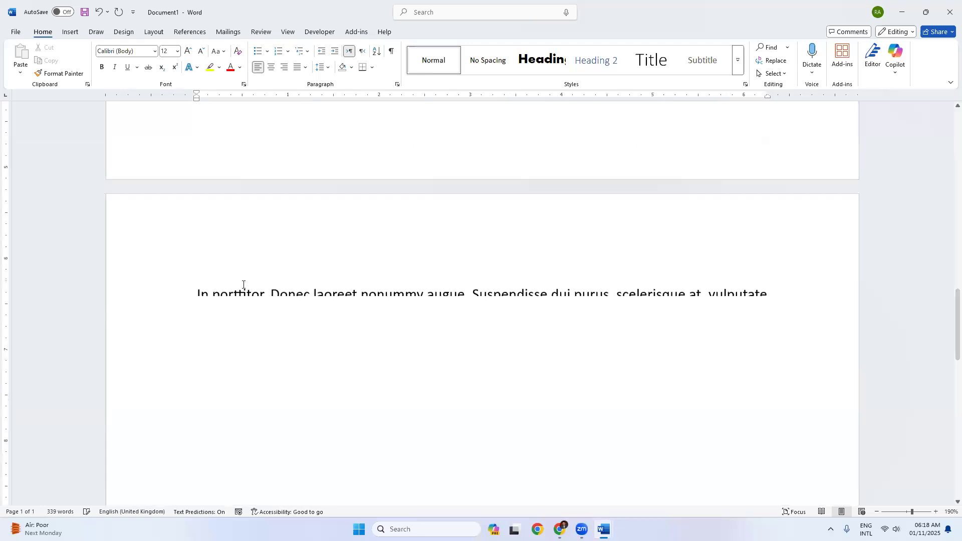
{"action": "scroll", "coordinate": [253, 271], "scroll_direction": "up", "scroll_amount": 8}
{"action": "scroll", "coordinate": [253, 271], "scroll_direction": "up", "scroll_amount": 7}
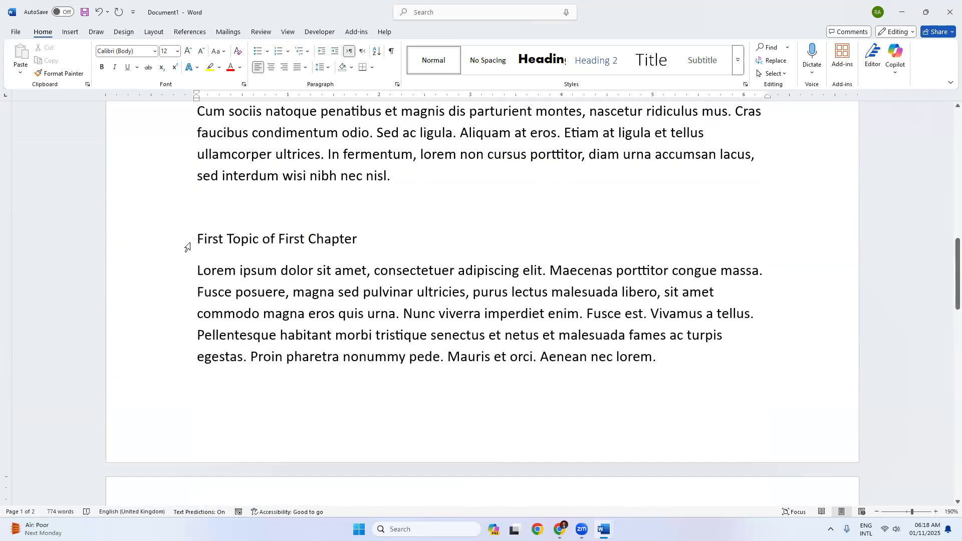
{"action": "left_click_drag", "start_coordinate": [216, 241], "coordinate": [173, 247]}
{"action": "left_click", "coordinate": [294, 239]}
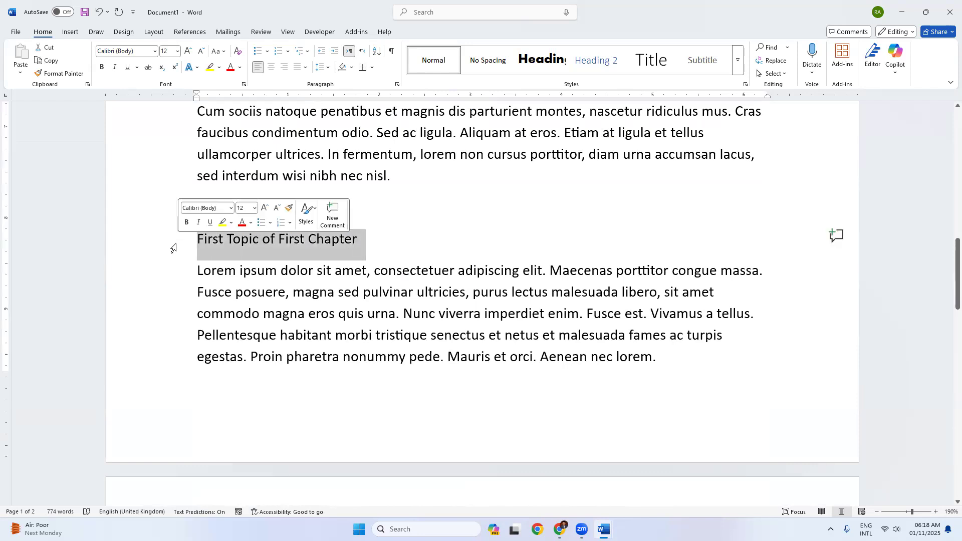
Step: Apply Heading 2 to the topic line and modify the style to Automatic colour, Aharoni font
{"action": "left_click", "coordinate": [592, 61]}
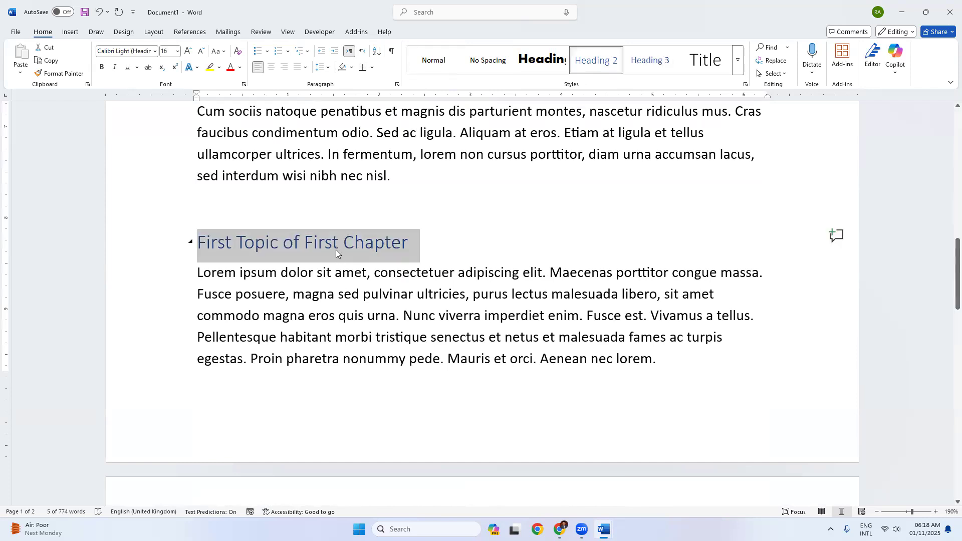
{"action": "right_click", "coordinate": [581, 64]}
{"action": "left_click", "coordinate": [592, 86]}
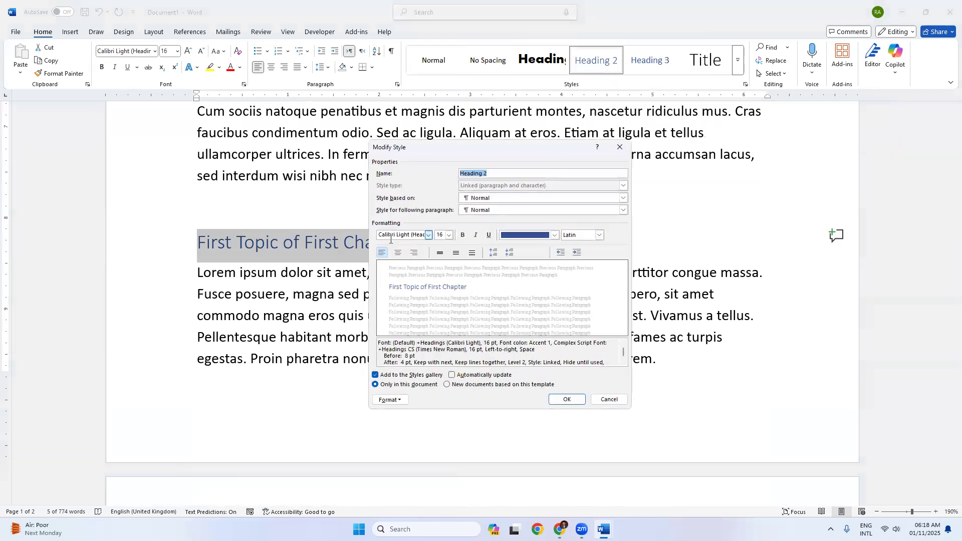
{"action": "left_click", "coordinate": [508, 236]}
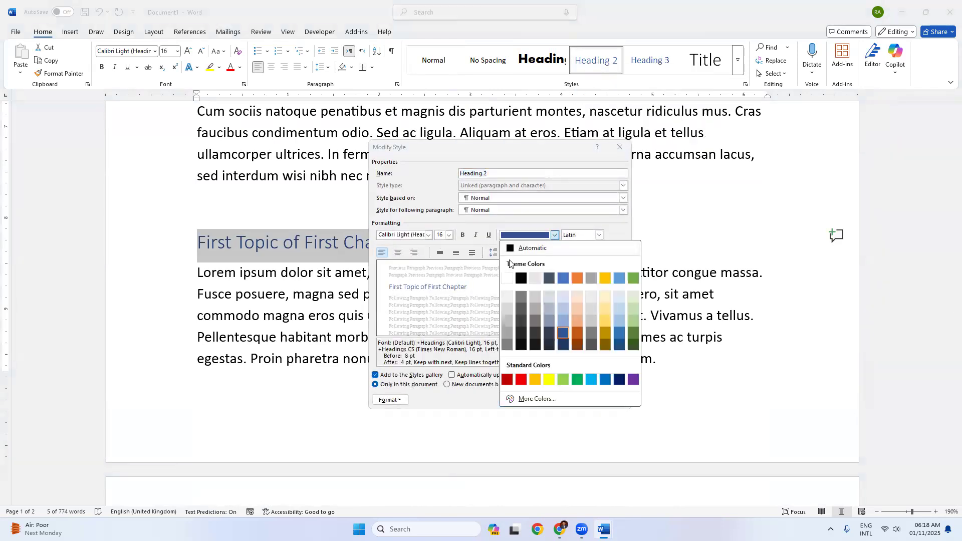
{"action": "left_click", "coordinate": [514, 249]}
{"action": "left_click", "coordinate": [428, 235]}
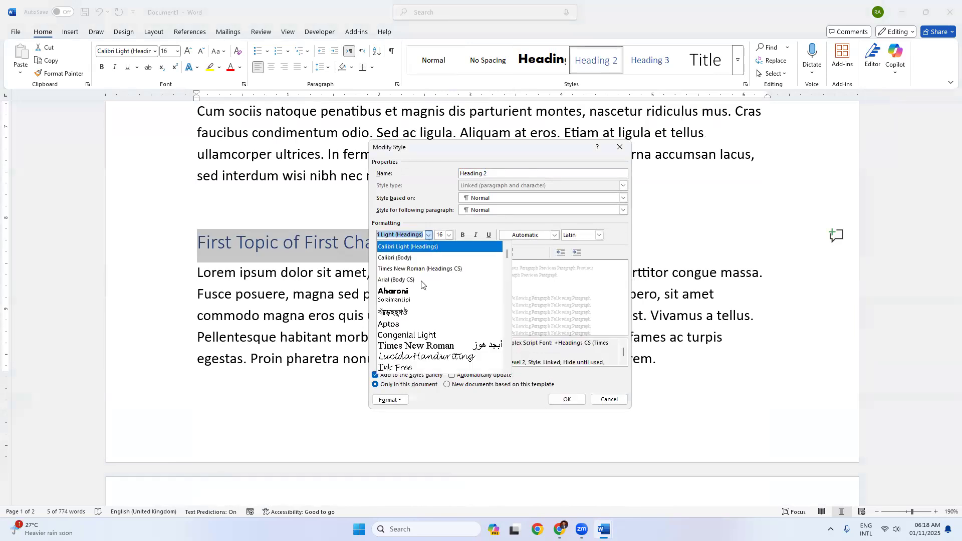
{"action": "left_click", "coordinate": [419, 295]}
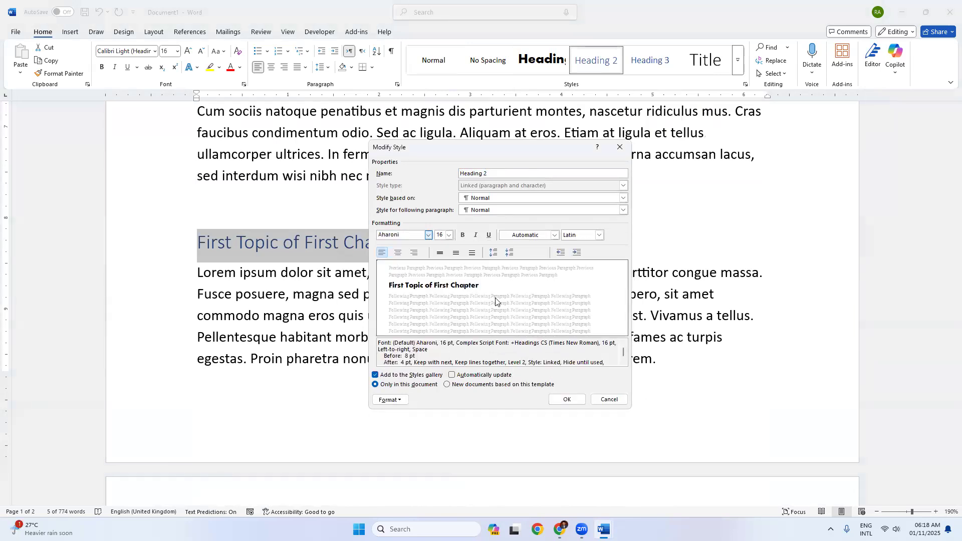
{"action": "left_click", "coordinate": [564, 399]}
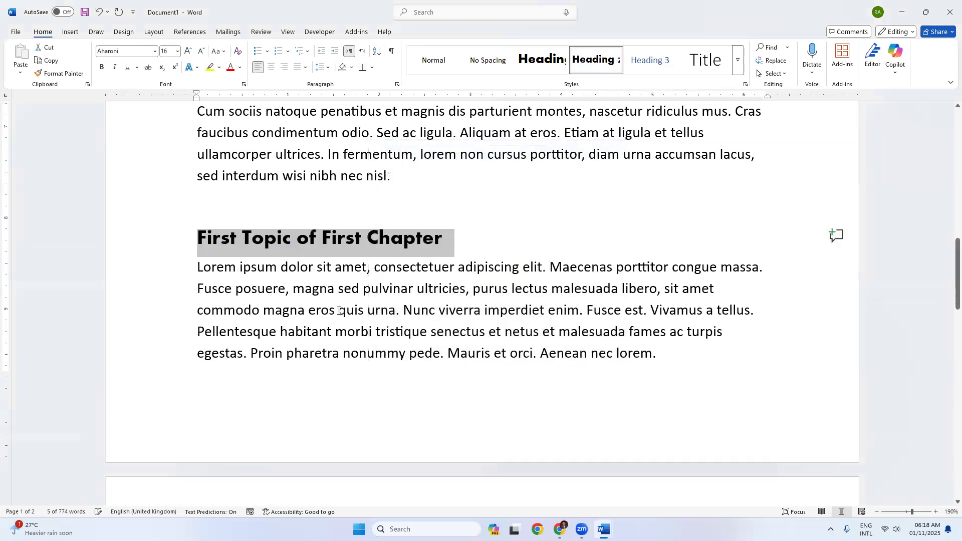
Step: Modify the Heading 2 style again to set its font size to 14 pt
{"action": "right_click", "coordinate": [597, 58]}
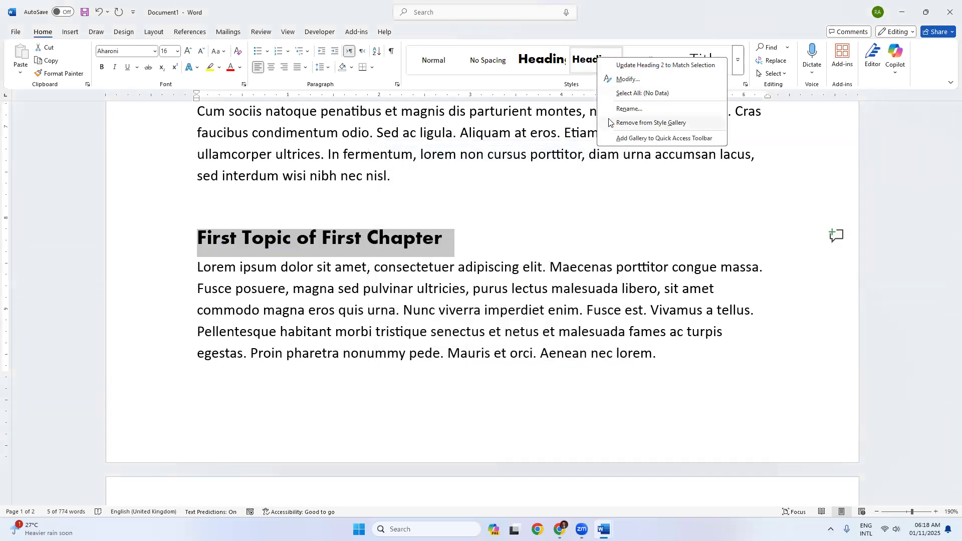
{"action": "left_click", "coordinate": [626, 80]}
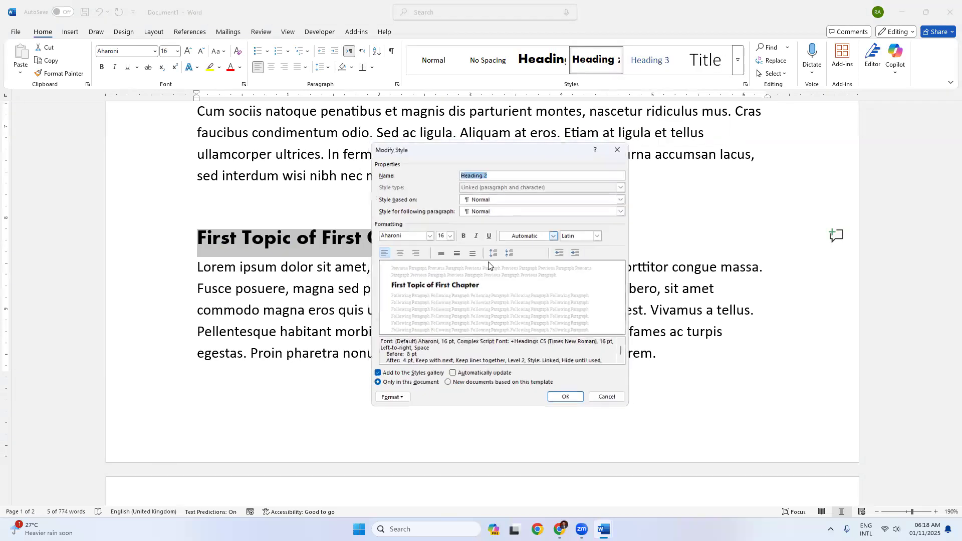
{"action": "left_click", "coordinate": [449, 235]}
{"action": "left_click", "coordinate": [441, 278]}
{"action": "left_click", "coordinate": [563, 399]}
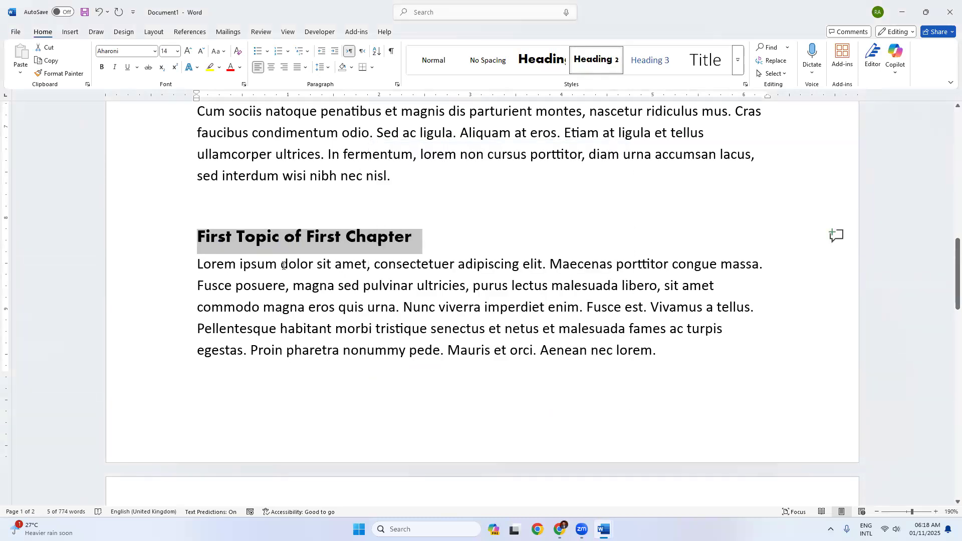
{"action": "left_click", "coordinate": [281, 264]}
Step: Add 'Second Topic of First Chapter' at the end, followed by ten =lorem(10,10) paragraphs
{"action": "scroll", "coordinate": [406, 307], "scroll_direction": "up", "scroll_amount": 10}
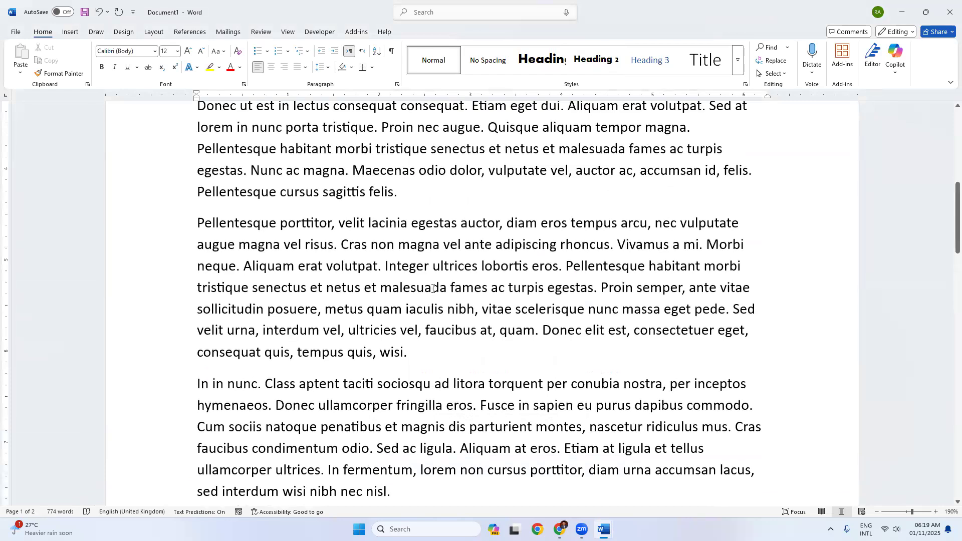
{"action": "scroll", "coordinate": [418, 253], "scroll_direction": "up", "scroll_amount": 3}
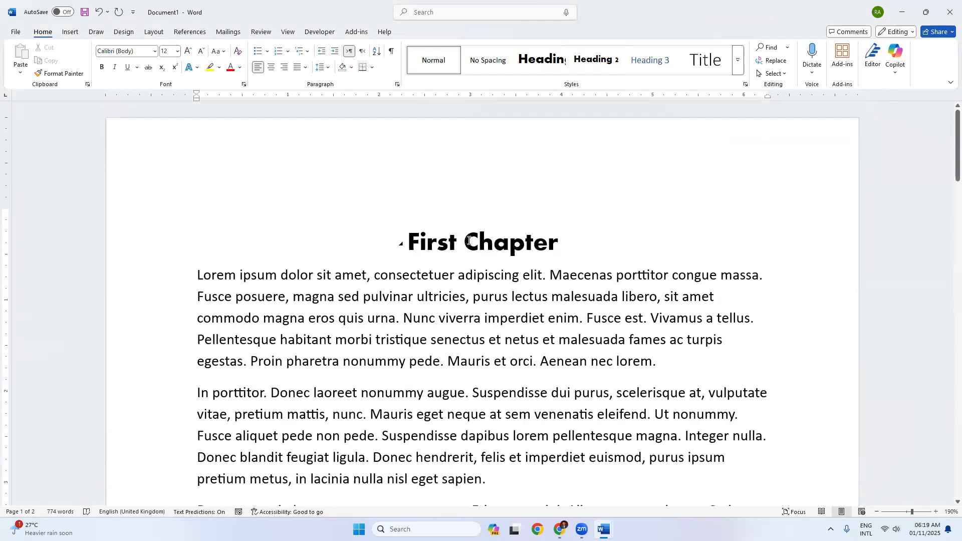
{"action": "scroll", "coordinate": [305, 359], "scroll_direction": "down", "scroll_amount": 20}
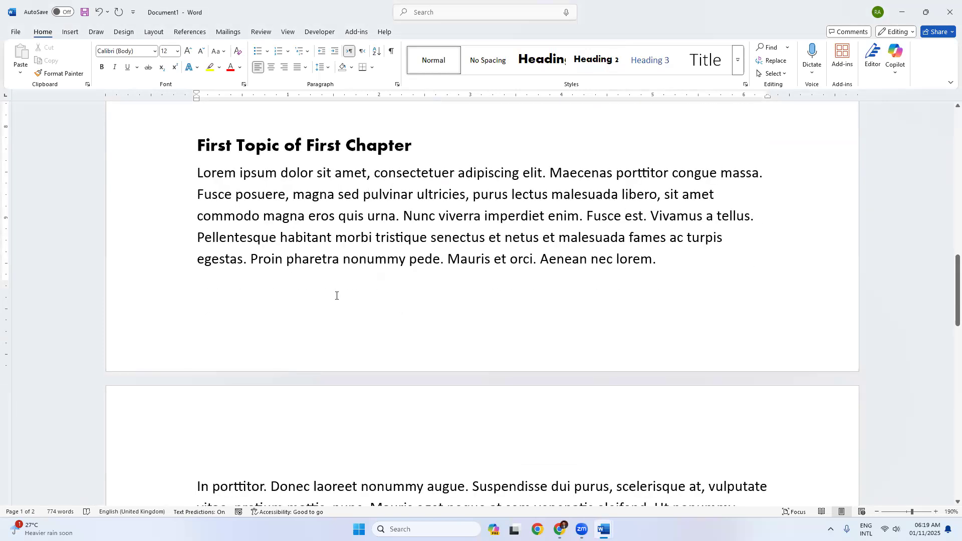
{"action": "scroll", "coordinate": [336, 295], "scroll_direction": "down", "scroll_amount": 8}
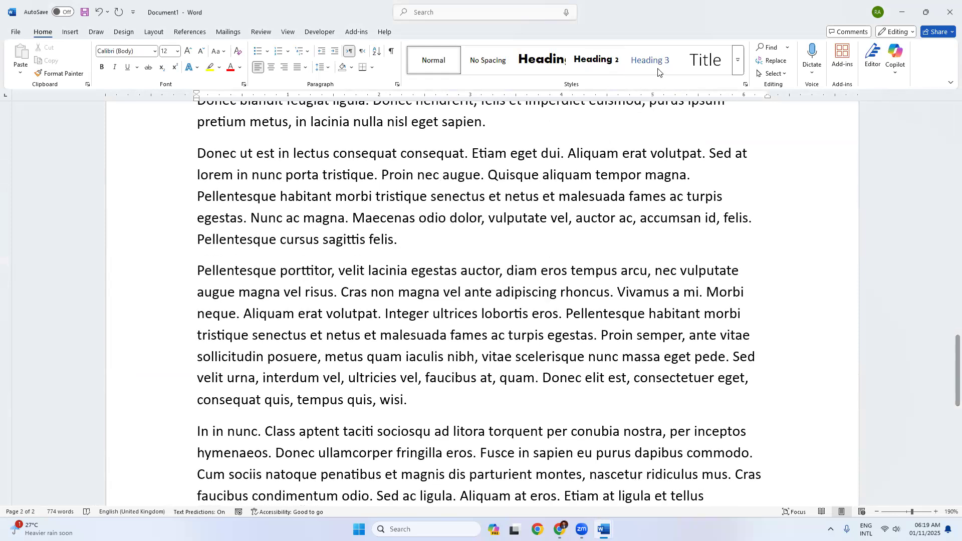
{"action": "scroll", "coordinate": [385, 316], "scroll_direction": "down", "scroll_amount": 9}
{"action": "left_click", "coordinate": [285, 246]}
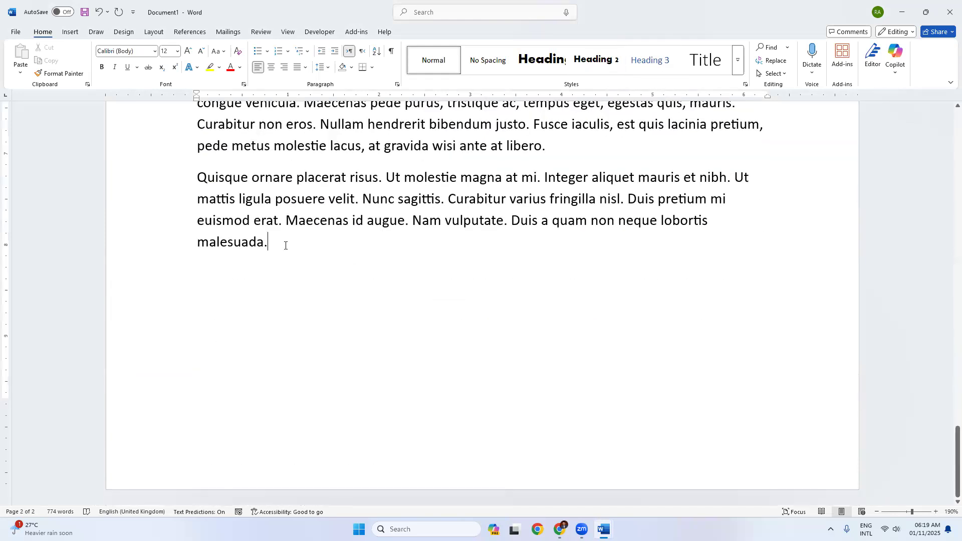
{"action": "key", "text": "Return"}
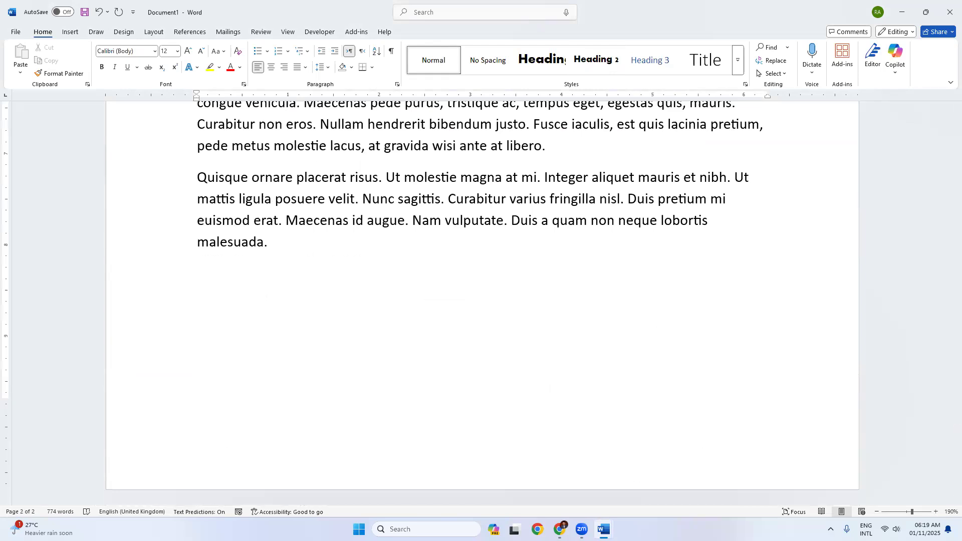
{"action": "type", "text": "Second Topic of Firs"}
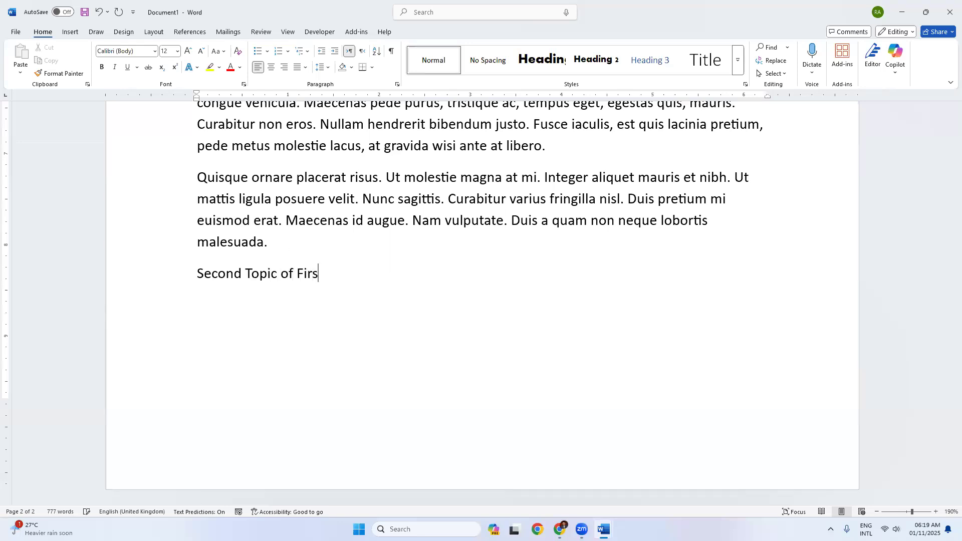
{"action": "type", "text": "t Chapter"}
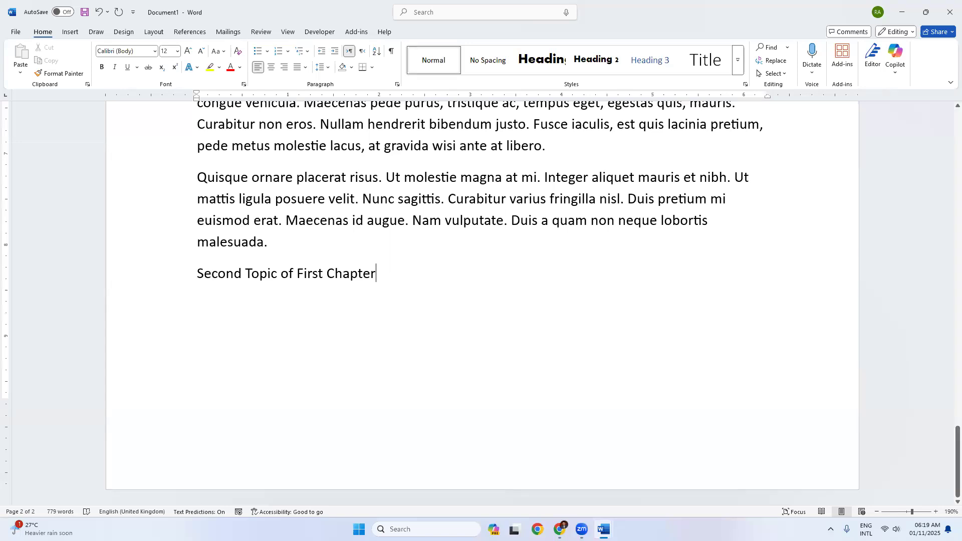
{"action": "key", "text": "Return"}
{"action": "type", "text": "=lorem("}
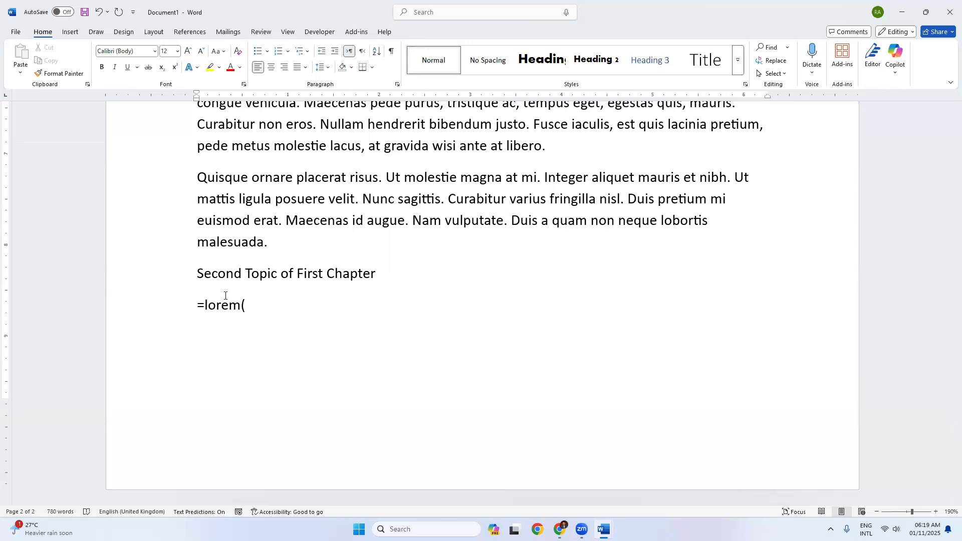
{"action": "type", "text": "10,10)"}
{"action": "key", "text": "Return"}
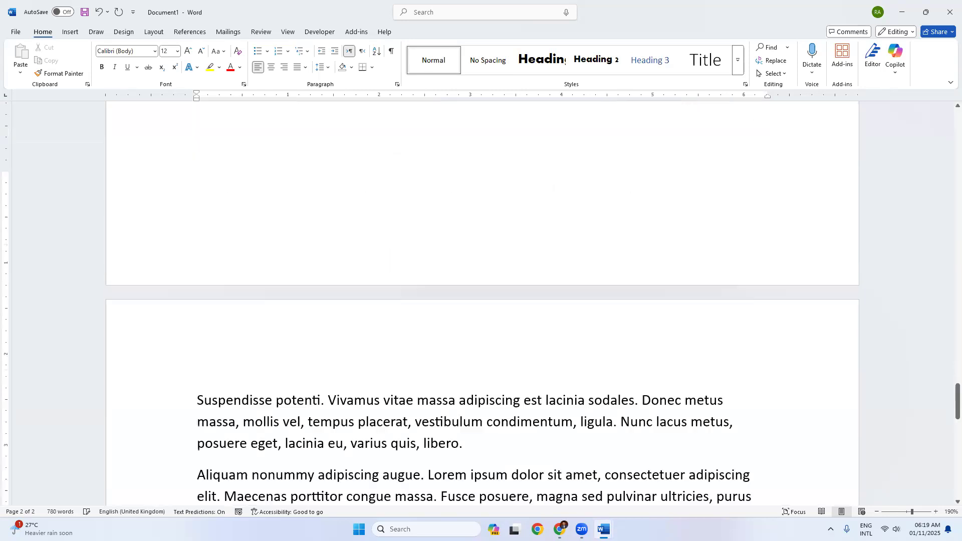
Step: Style 'Second Topic of First Chapter' as Heading 2 and push it onto a new page with Ctrl+Enter
{"action": "scroll", "coordinate": [225, 295], "scroll_direction": "up", "scroll_amount": 20}
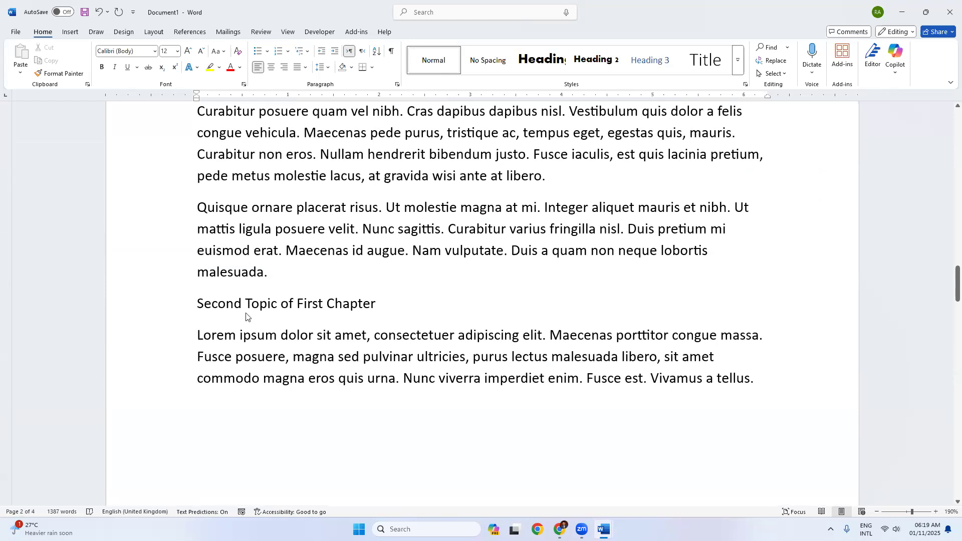
{"action": "triple_click", "coordinate": [350, 303]}
{"action": "left_click", "coordinate": [595, 69]}
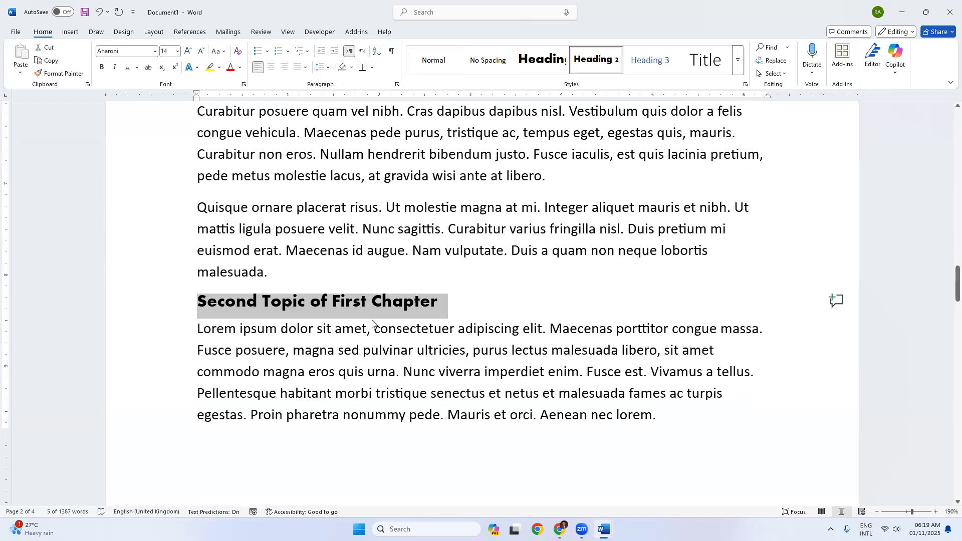
{"action": "left_click", "coordinate": [197, 301]}
{"action": "key", "text": "ctrl+Return"}
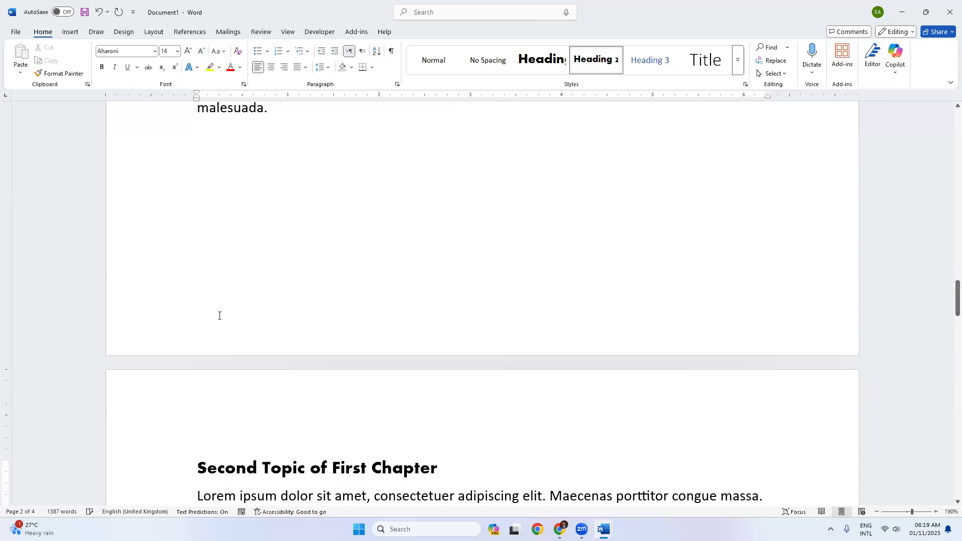
{"action": "scroll", "coordinate": [268, 347], "scroll_direction": "down", "scroll_amount": 10}
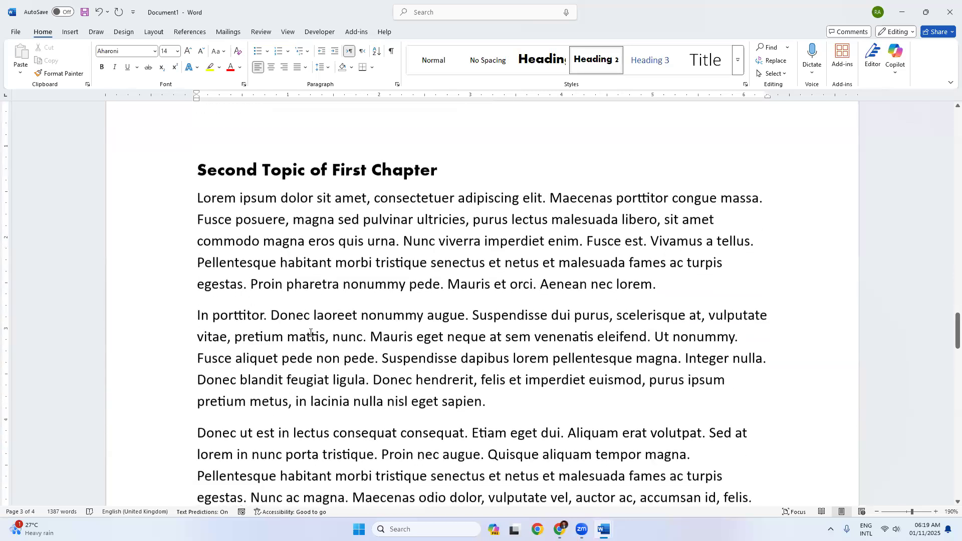
{"action": "scroll", "coordinate": [371, 319], "scroll_direction": "up", "scroll_amount": 20}
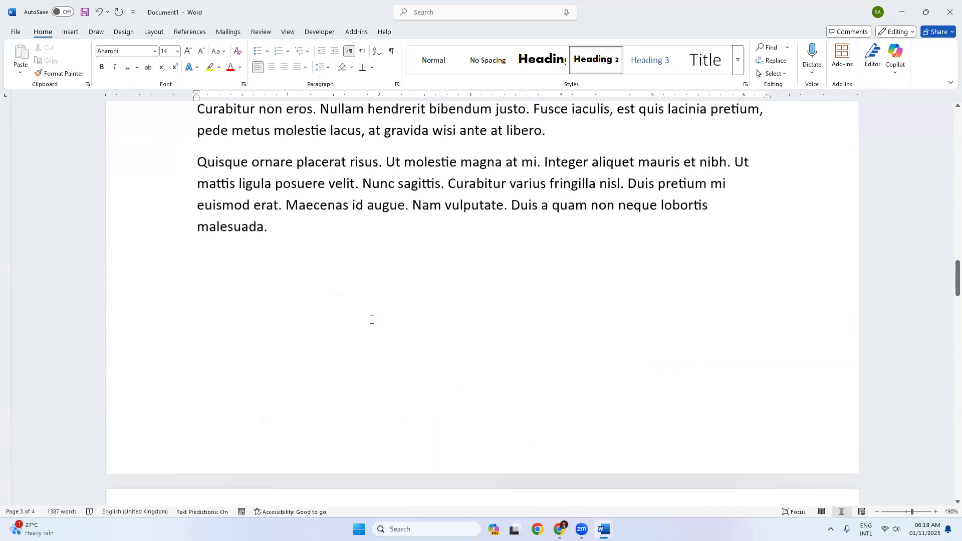
{"action": "scroll", "coordinate": [372, 320], "scroll_direction": "up", "scroll_amount": 20}
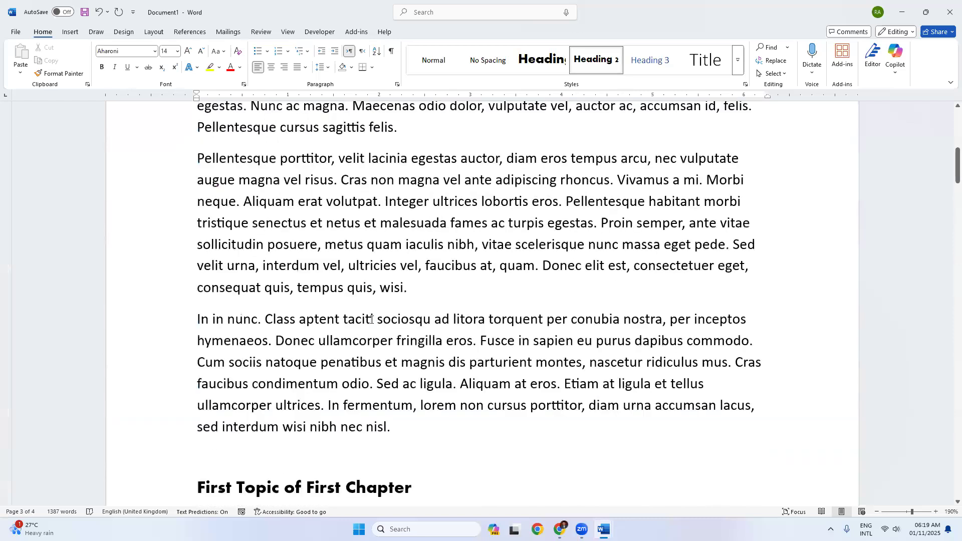
{"action": "scroll", "coordinate": [403, 256], "scroll_direction": "up", "scroll_amount": 1}
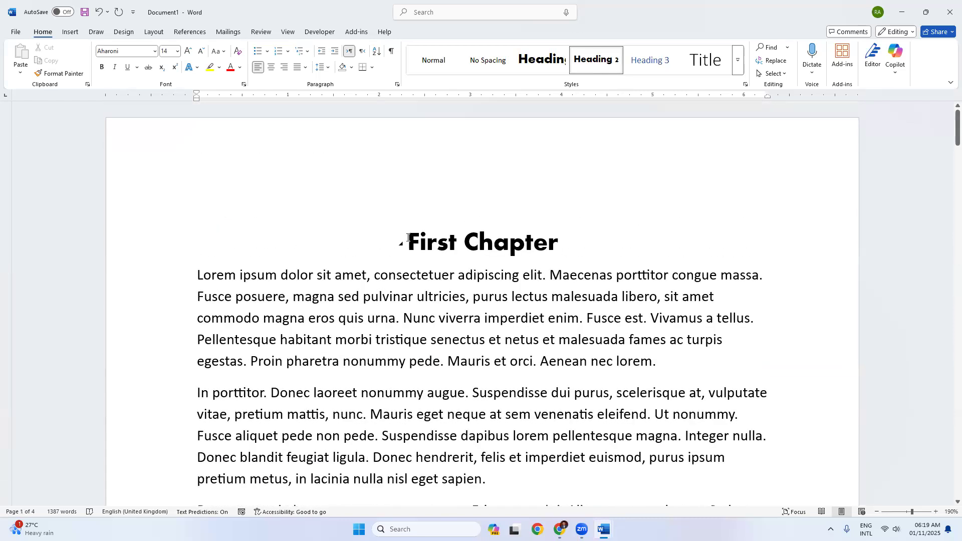
{"action": "left_click", "coordinate": [406, 238]}
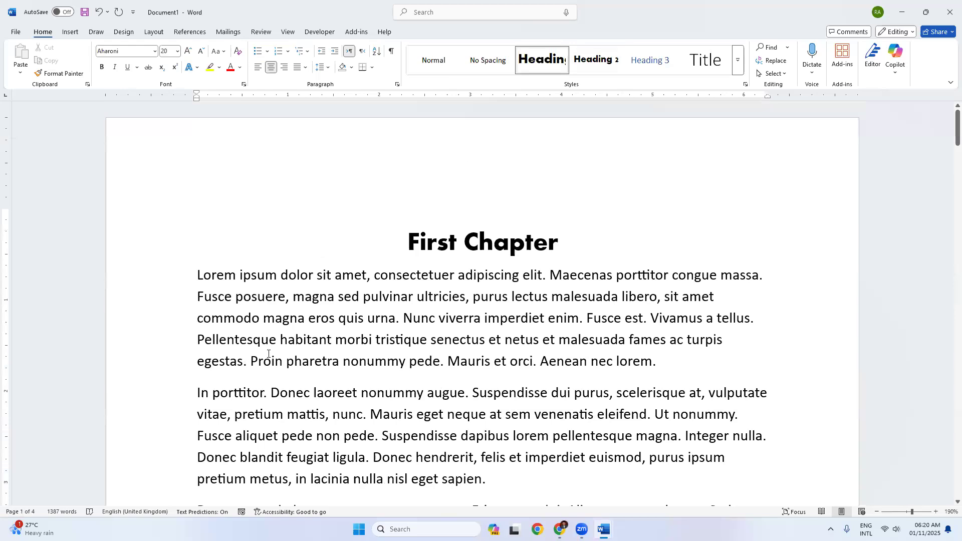
{"action": "scroll", "coordinate": [268, 353], "scroll_direction": "down", "scroll_amount": 20}
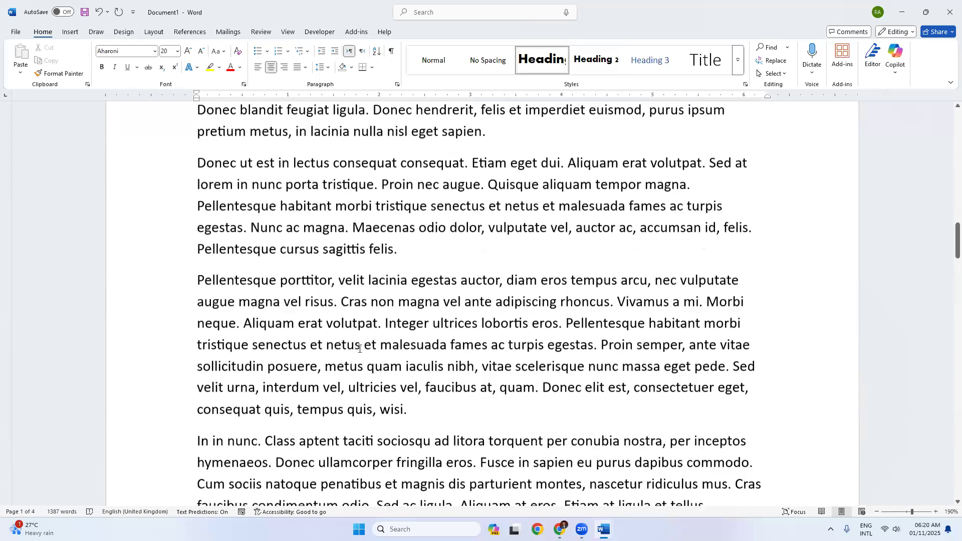
{"action": "scroll", "coordinate": [358, 349], "scroll_direction": "down", "scroll_amount": 1}
{"action": "scroll", "coordinate": [357, 348], "scroll_direction": "down", "scroll_amount": 15}
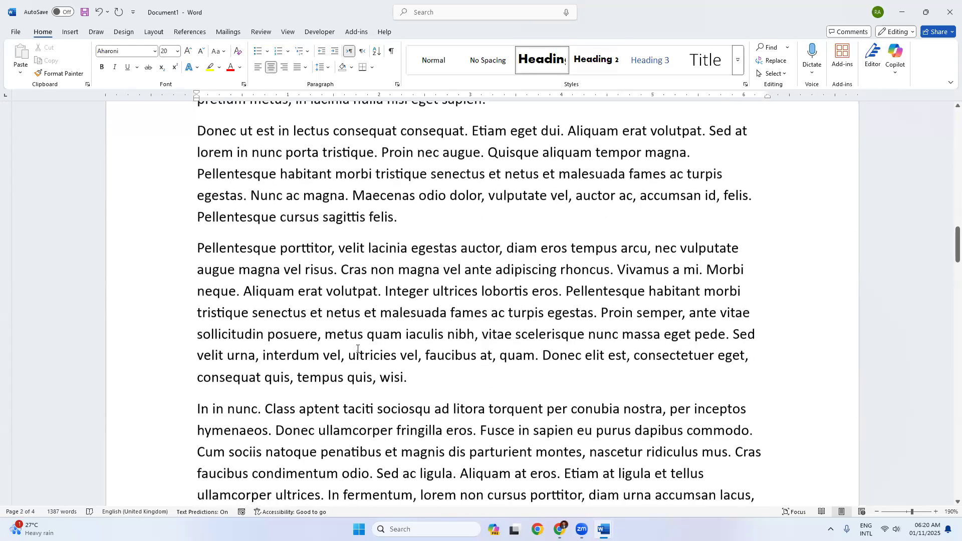
{"action": "scroll", "coordinate": [364, 346], "scroll_direction": "down", "scroll_amount": 20}
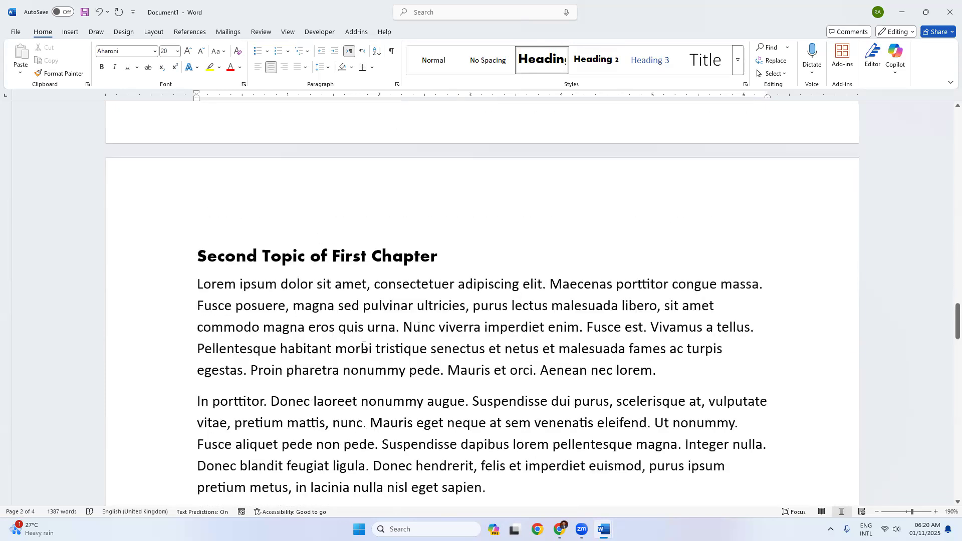
{"action": "scroll", "coordinate": [363, 350], "scroll_direction": "down", "scroll_amount": 8}
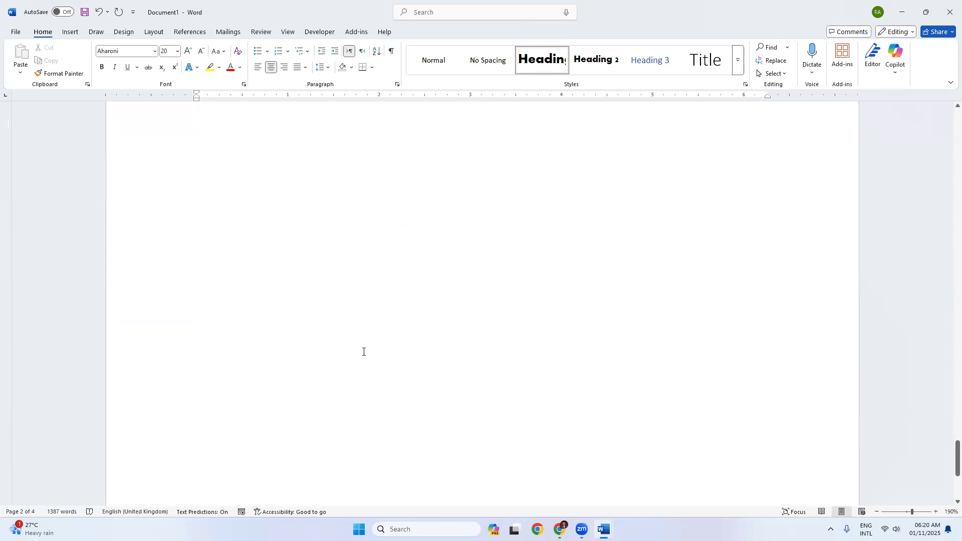
{"action": "scroll", "coordinate": [363, 352], "scroll_direction": "up", "scroll_amount": 6}
{"action": "scroll", "coordinate": [363, 352], "scroll_direction": "up", "scroll_amount": 15}
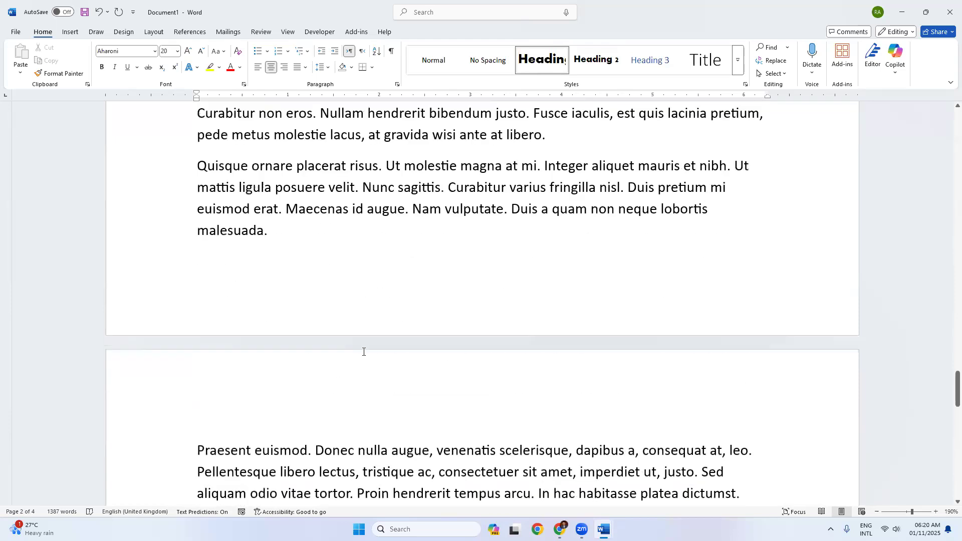
{"action": "scroll", "coordinate": [363, 352], "scroll_direction": "up", "scroll_amount": 15}
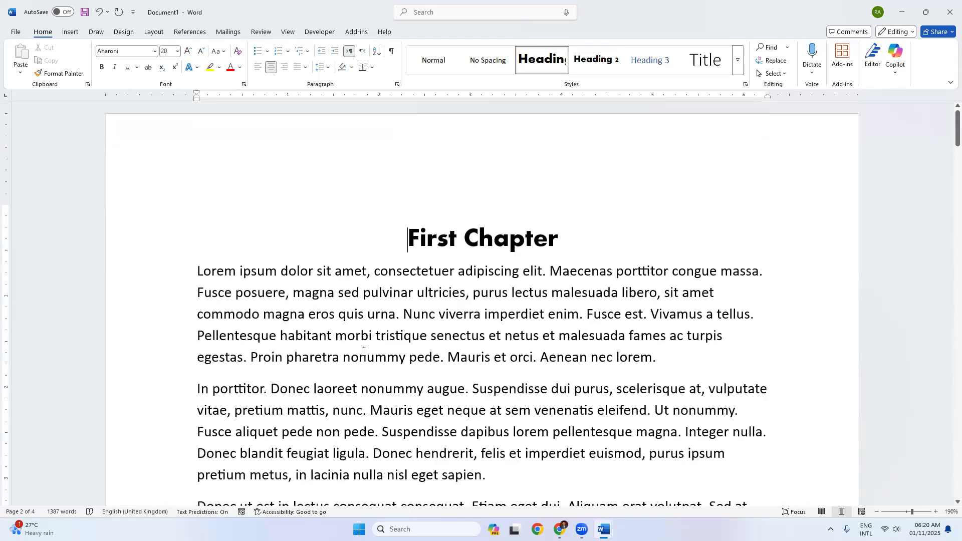
{"action": "key", "text": "ctrl+Return"}
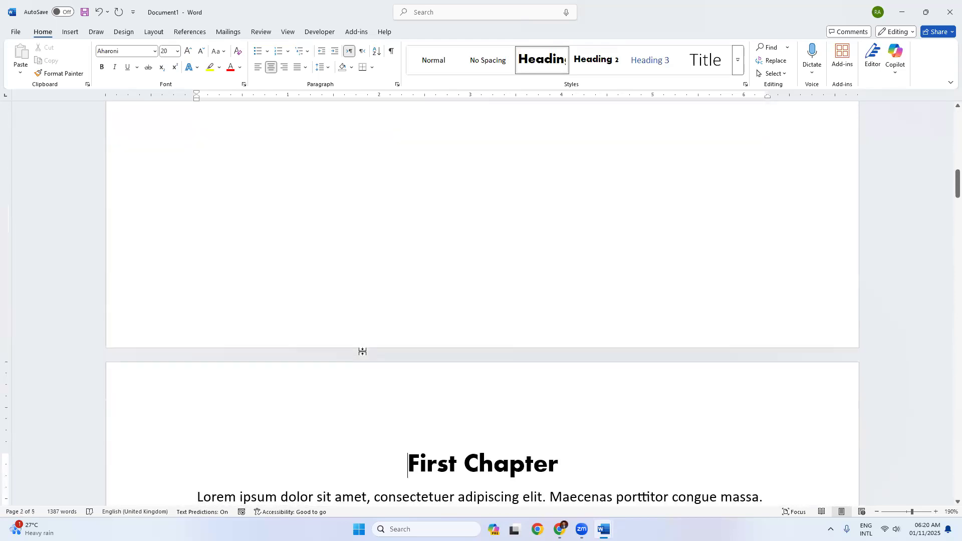
{"action": "scroll", "coordinate": [379, 333], "scroll_direction": "up", "scroll_amount": 5}
{"action": "scroll", "coordinate": [379, 334], "scroll_direction": "up", "scroll_amount": 1}
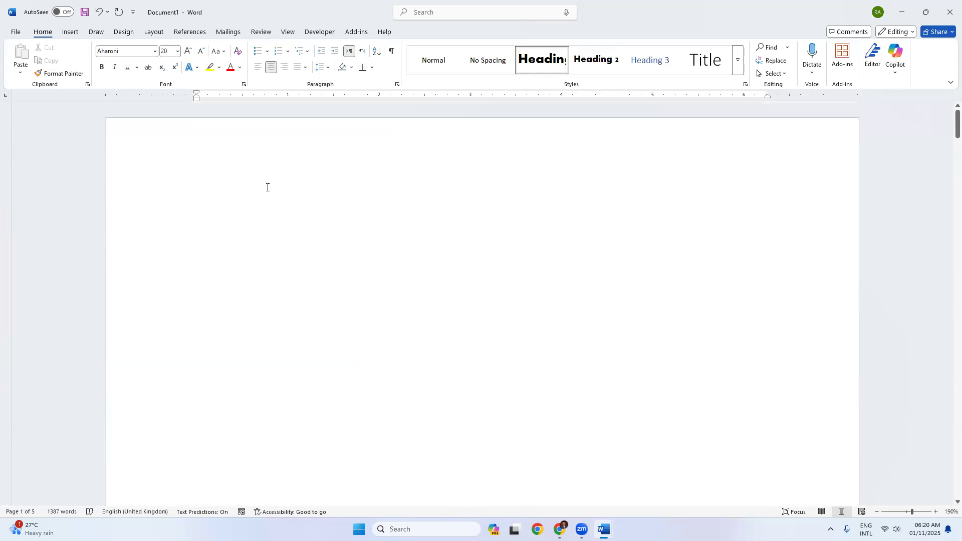
{"action": "left_click", "coordinate": [228, 198]}
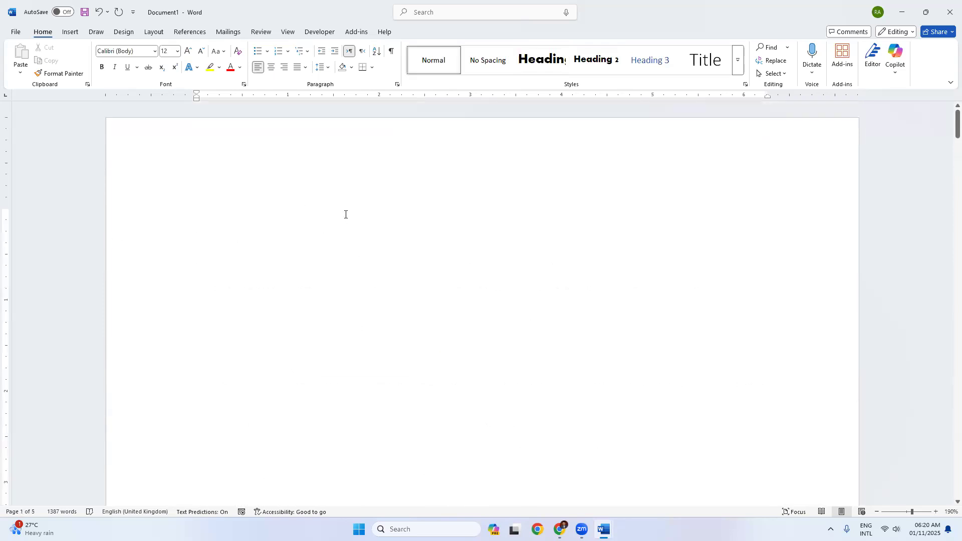
{"action": "key", "text": "ctrl+z"}
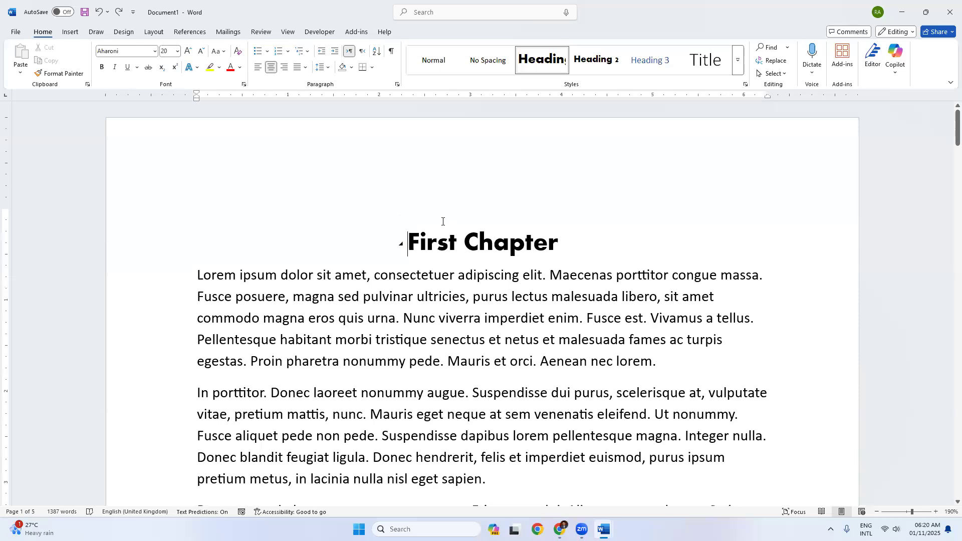
{"action": "scroll", "coordinate": [442, 221], "scroll_direction": "down", "scroll_amount": 7, "text": "ctrl"}
{"action": "scroll", "coordinate": [442, 221], "scroll_direction": "down", "scroll_amount": 10, "text": "ctrl"}
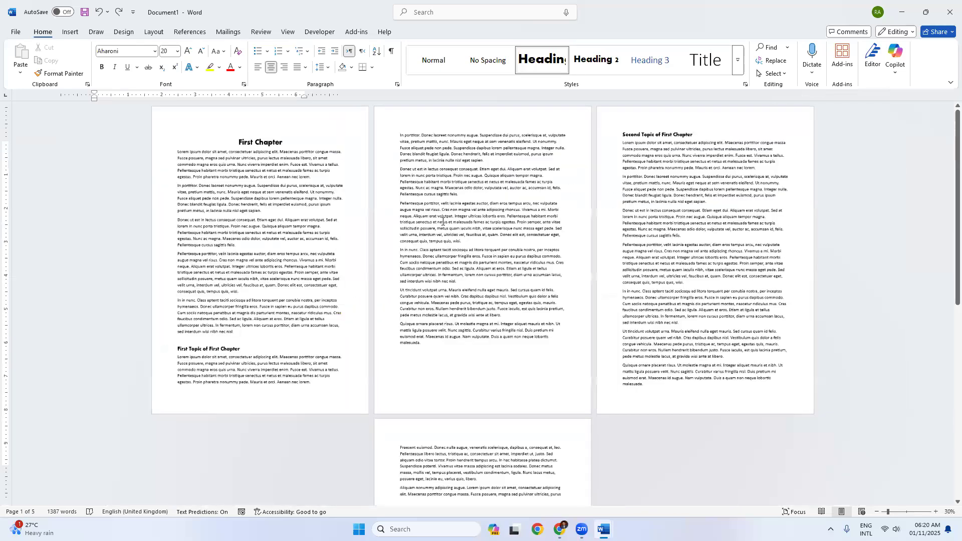
{"action": "scroll", "coordinate": [350, 280], "scroll_direction": "up", "scroll_amount": 4, "text": "ctrl"}
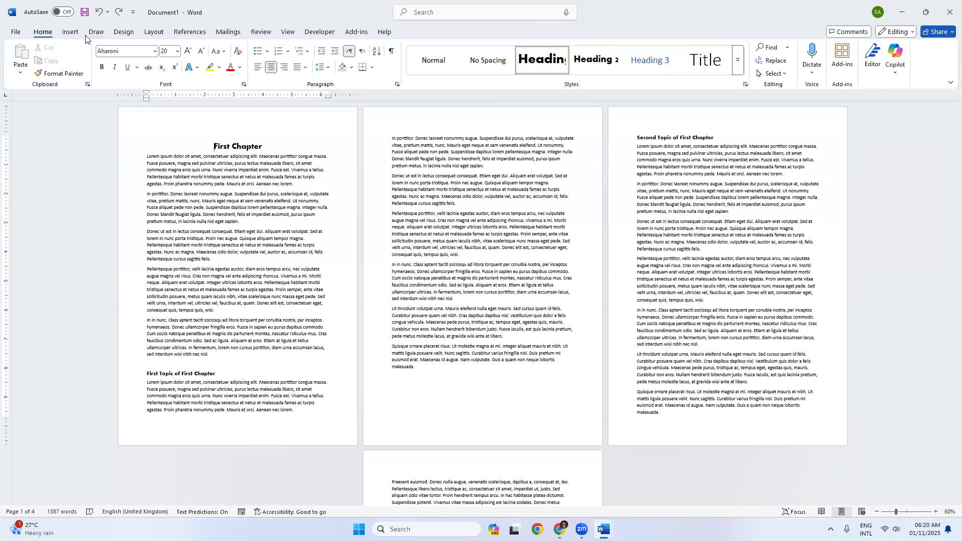
Step: Insert a page break before 'First Chapter' via Layout > Breaks > Page, leaving page 1 empty
{"action": "left_click", "coordinate": [154, 32]}
{"action": "left_click", "coordinate": [137, 47]}
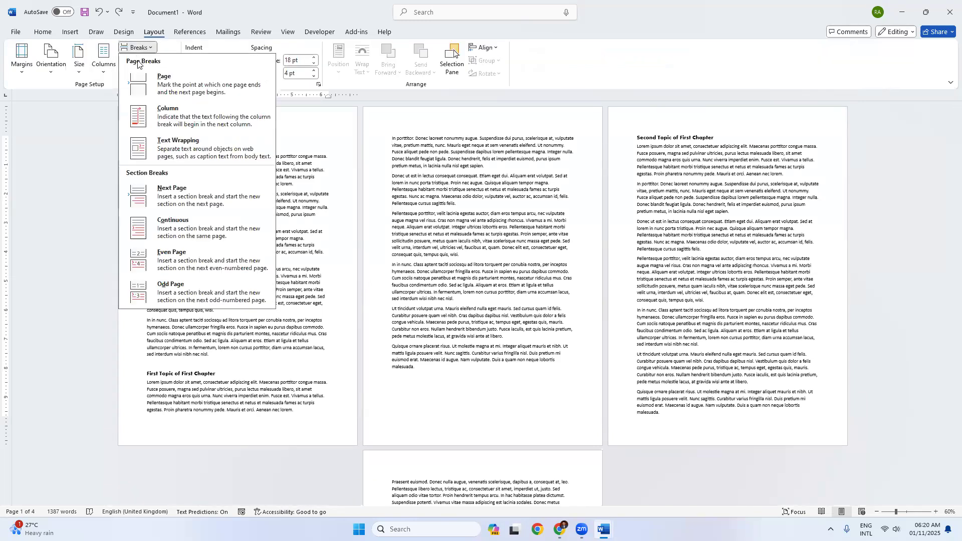
{"action": "left_click", "coordinate": [150, 90]}
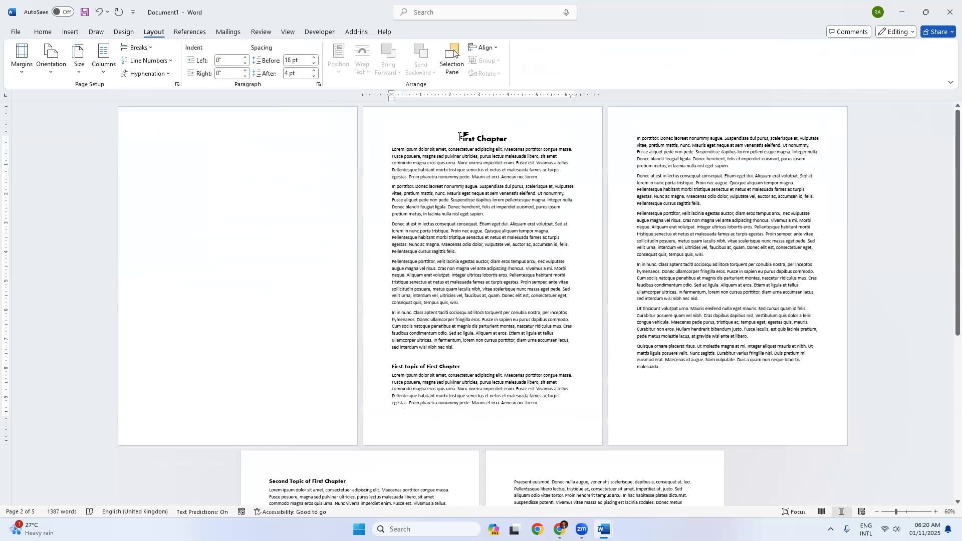
{"action": "left_click", "coordinate": [176, 142]}
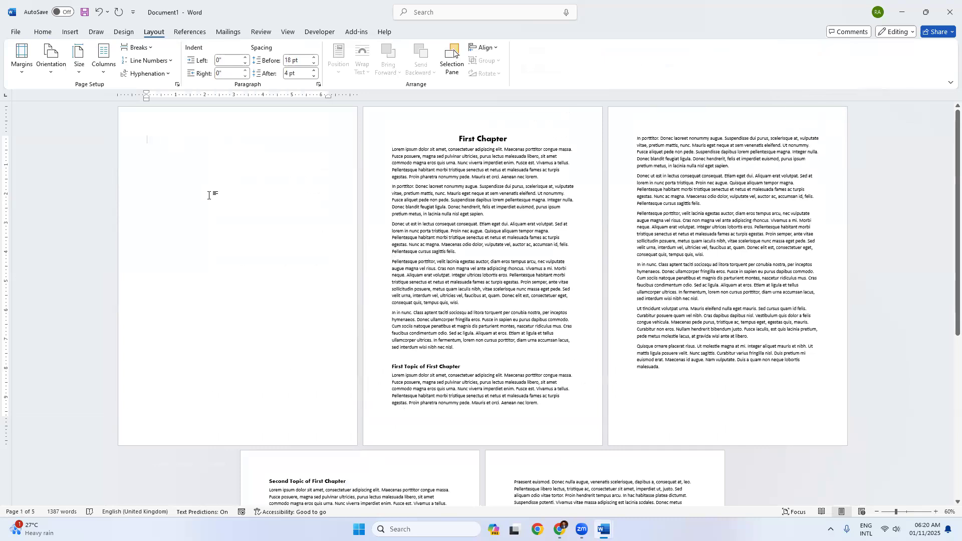
{"action": "scroll", "coordinate": [208, 195], "scroll_direction": "up", "scroll_amount": 7}
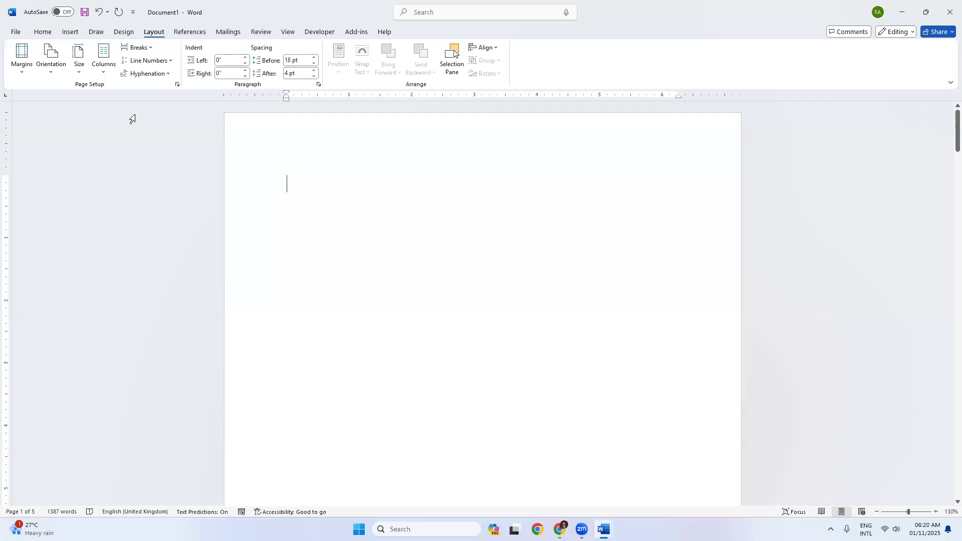
Step: Insert Automatic Table 1 from References > Table of Contents on the empty first page
{"action": "left_click", "coordinate": [192, 33]}
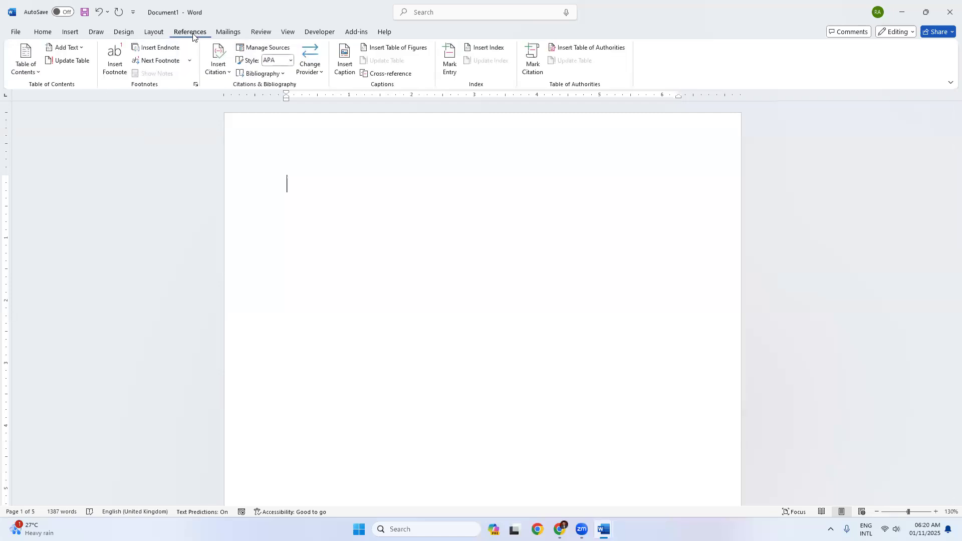
{"action": "left_click", "coordinate": [26, 66]}
{"action": "left_click", "coordinate": [62, 132]}
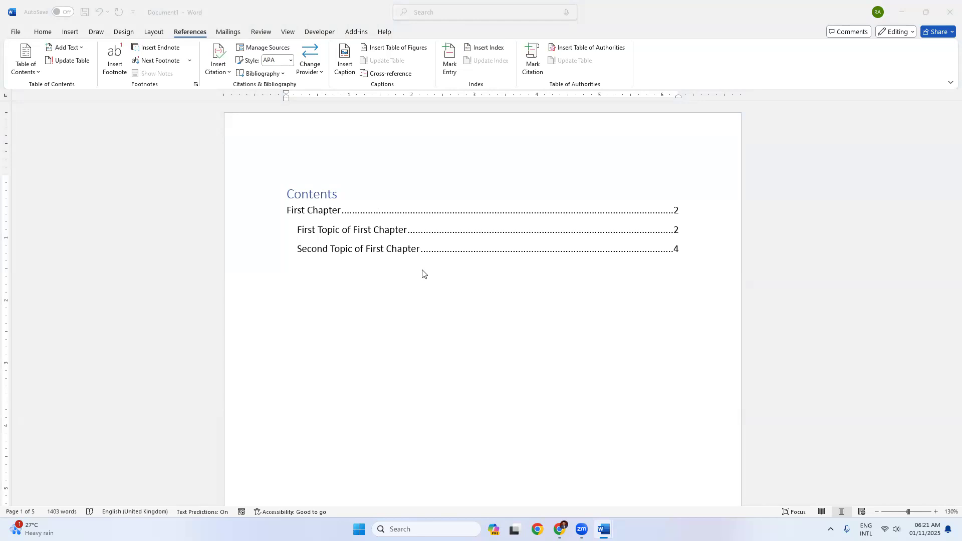
Step: Follow the Contents entry to the Second Topic of First Chapter heading on page 4
{"action": "scroll", "coordinate": [365, 301], "scroll_direction": "up", "scroll_amount": 7}
{"action": "scroll", "coordinate": [365, 302], "scroll_direction": "up", "scroll_amount": 2}
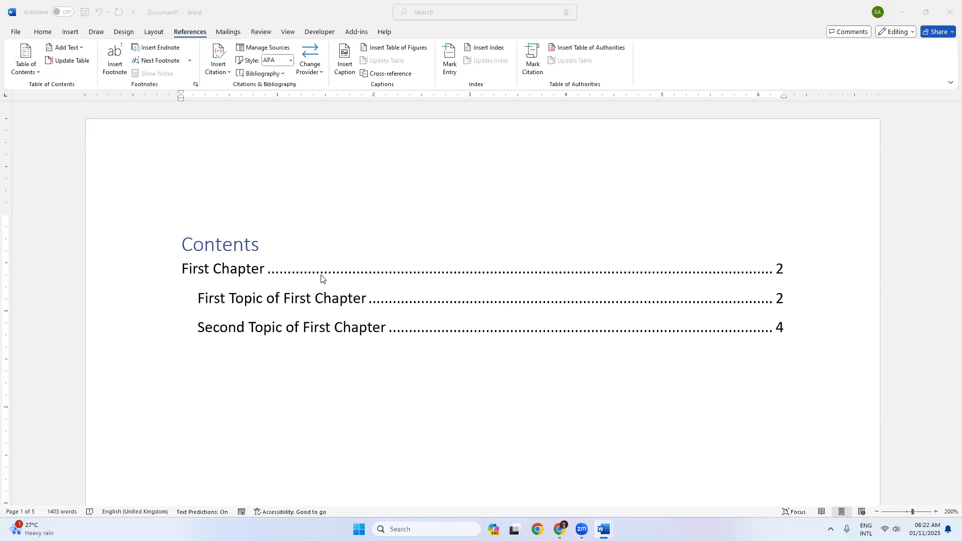
{"action": "left_click", "coordinate": [316, 304]}
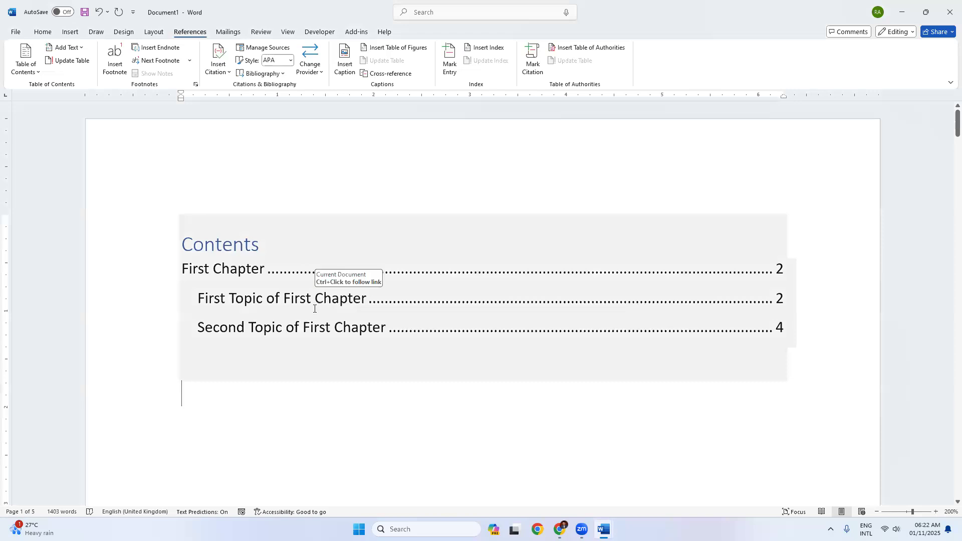
{"action": "triple_click", "coordinate": [290, 331]}
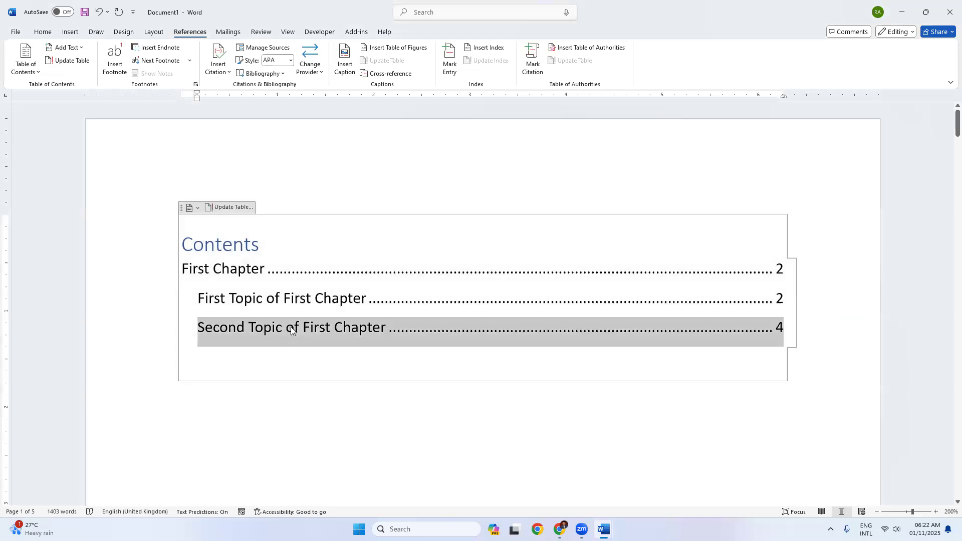
{"action": "left_click", "coordinate": [288, 330], "text": "ctrl"}
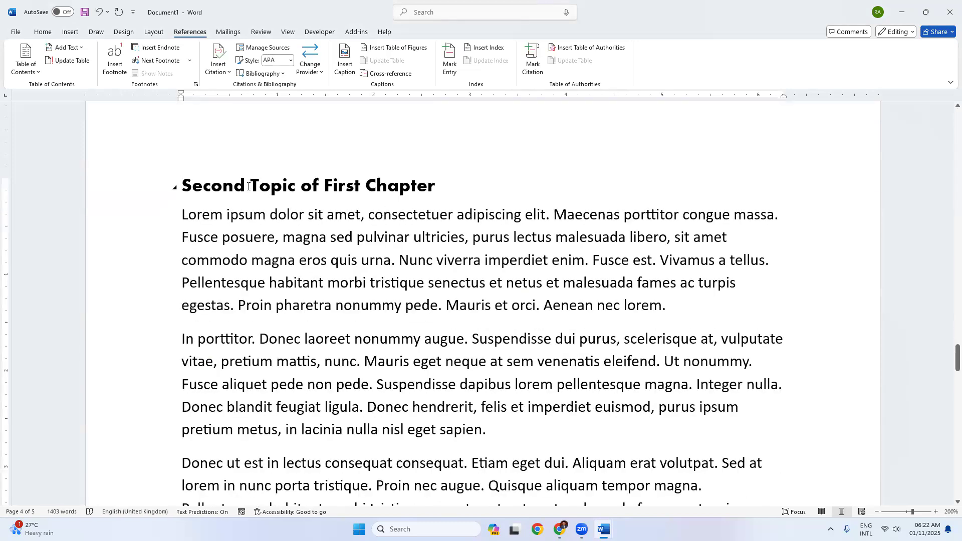
{"action": "left_click_drag", "start_coordinate": [249, 186], "coordinate": [365, 186]}
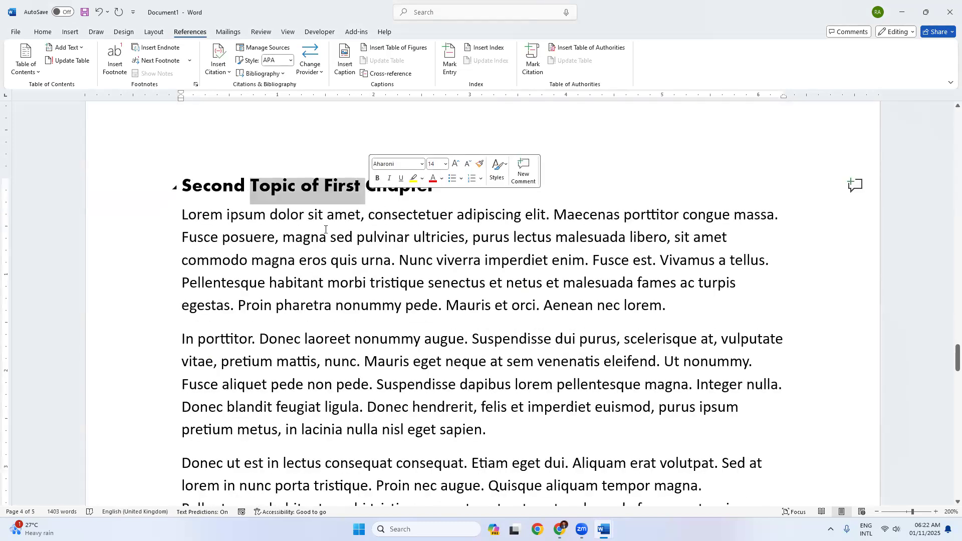
{"action": "left_click", "coordinate": [279, 260]}
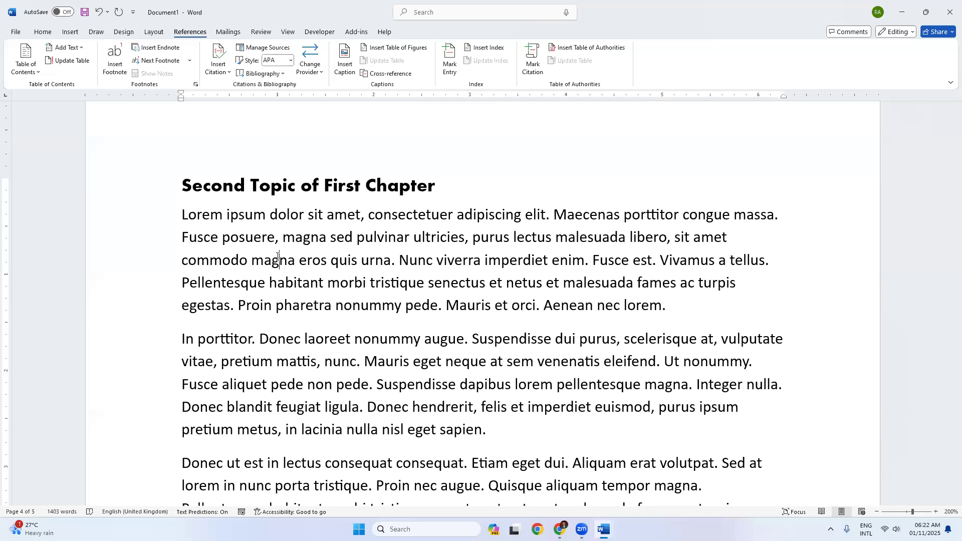
Step: Add the Plain Number 2 centred page number at each page bottom and close the footer
{"action": "left_click", "coordinate": [70, 31]}
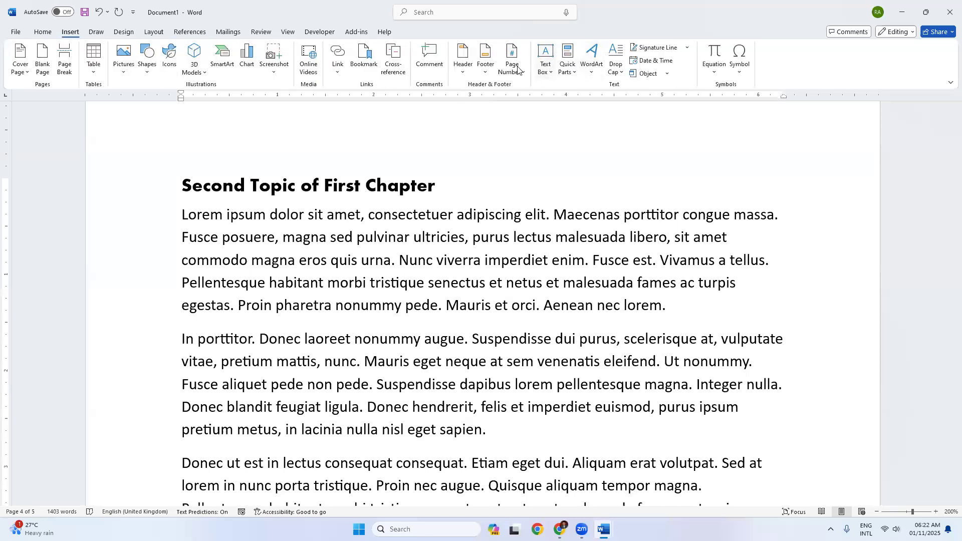
{"action": "left_click", "coordinate": [518, 69]}
{"action": "mouse_move", "coordinate": [521, 103]}
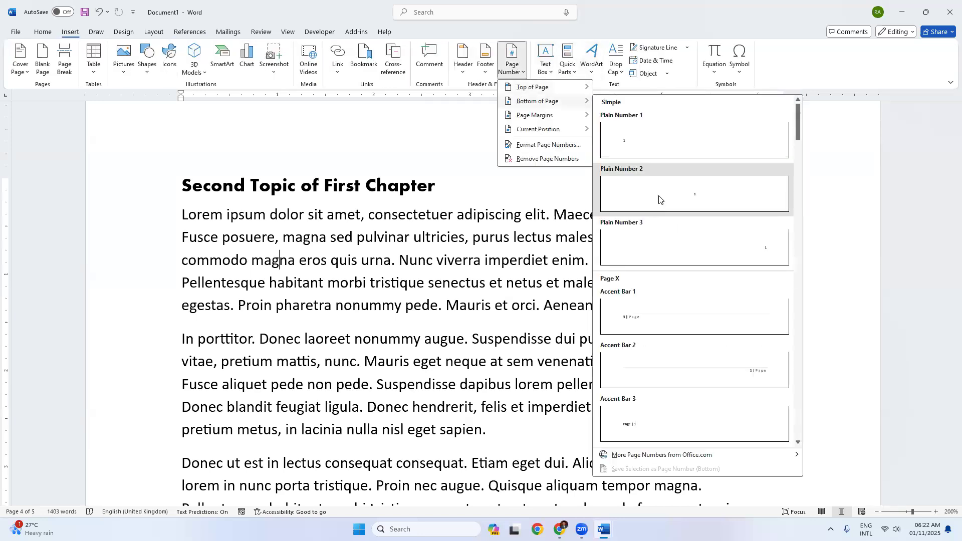
{"action": "left_click", "coordinate": [659, 199]}
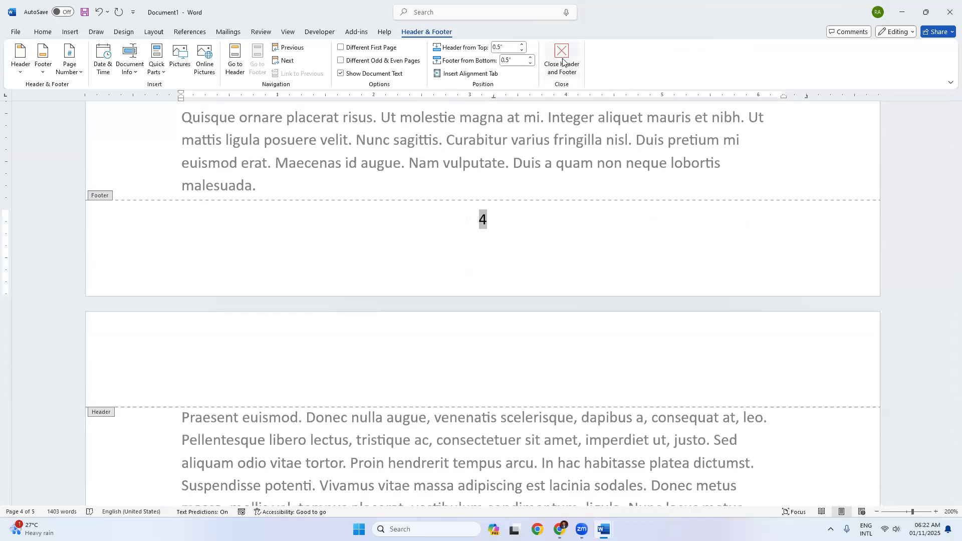
{"action": "left_click", "coordinate": [563, 61]}
{"action": "scroll", "coordinate": [433, 291], "scroll_direction": "down", "scroll_amount": 5}
{"action": "scroll", "coordinate": [433, 291], "scroll_direction": "up", "scroll_amount": 9}
{"action": "scroll", "coordinate": [376, 325], "scroll_direction": "down", "scroll_amount": 5}
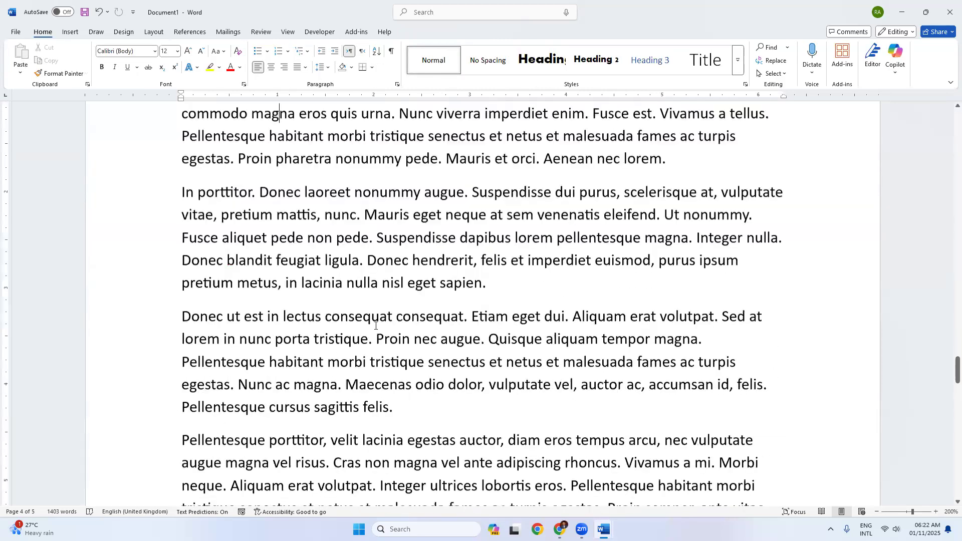
{"action": "scroll", "coordinate": [376, 325], "scroll_direction": "down", "scroll_amount": 10}
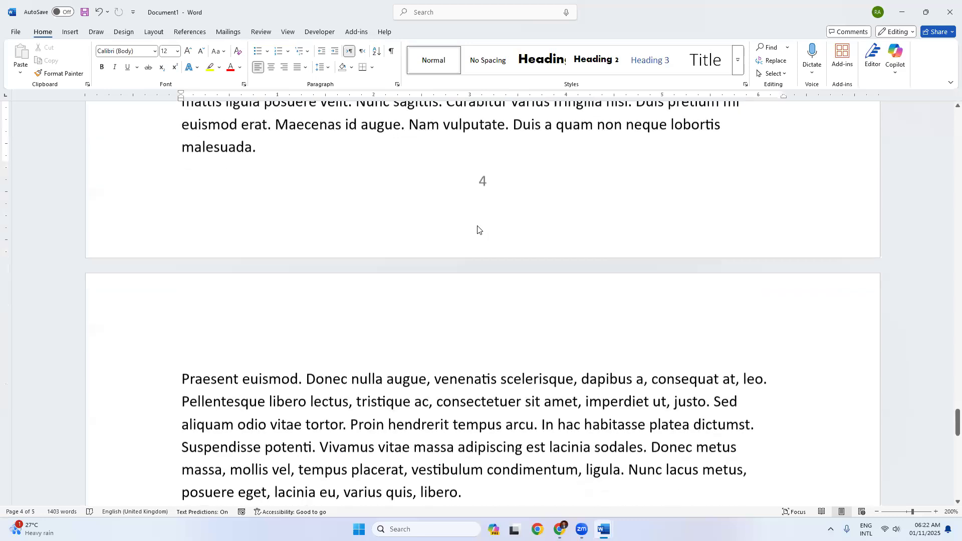
{"action": "scroll", "coordinate": [443, 229], "scroll_direction": "up", "scroll_amount": 6}
{"action": "scroll", "coordinate": [444, 228], "scroll_direction": "up", "scroll_amount": 10}
{"action": "scroll", "coordinate": [373, 281], "scroll_direction": "up", "scroll_amount": 3}
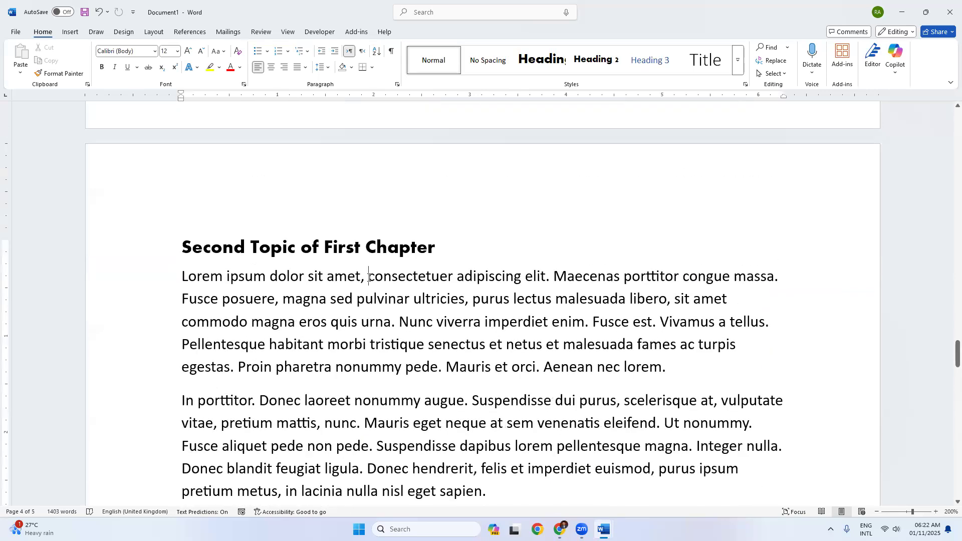
{"action": "left_click", "coordinate": [369, 277]}
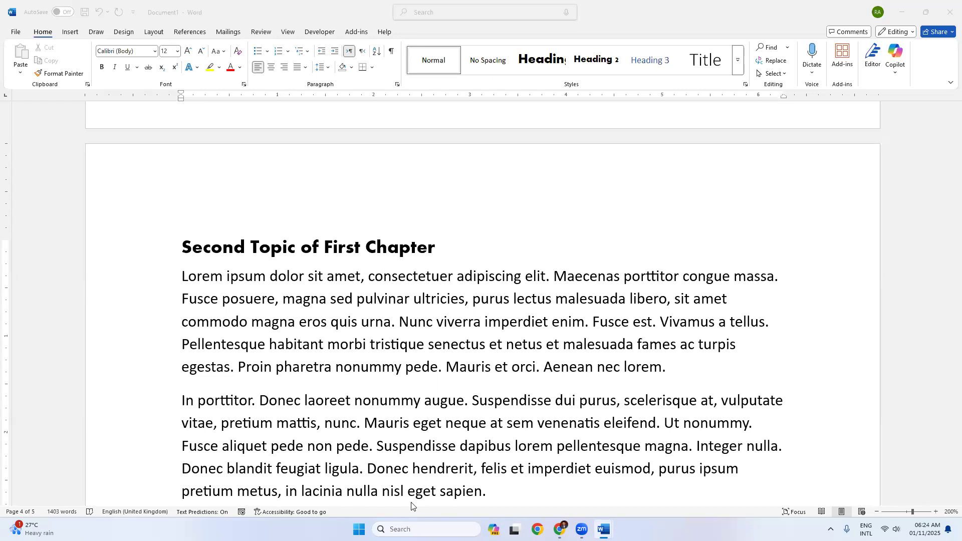
{"action": "left_click", "coordinate": [896, 529]}
{"action": "left_click_drag", "start_coordinate": [855, 467], "coordinate": [879, 470]}
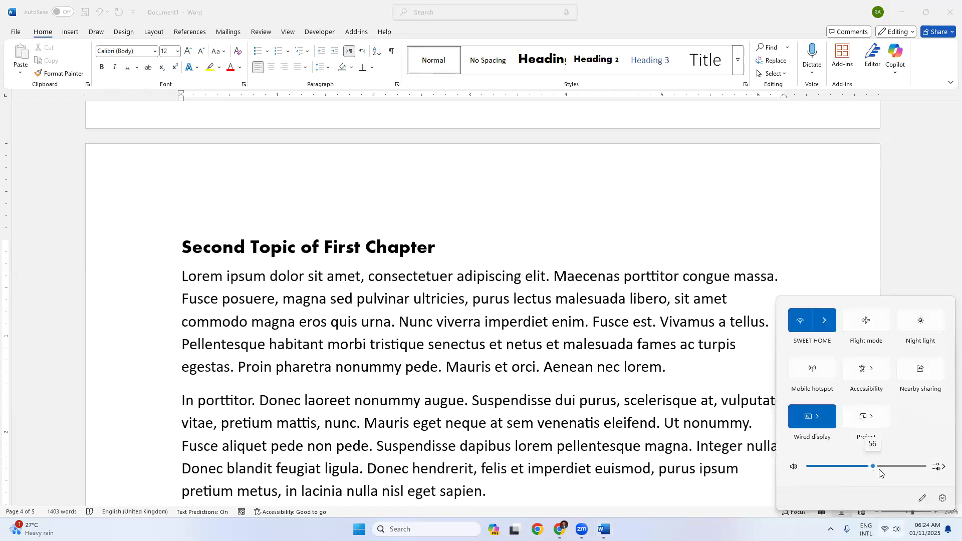
{"action": "left_click", "coordinate": [414, 399]}
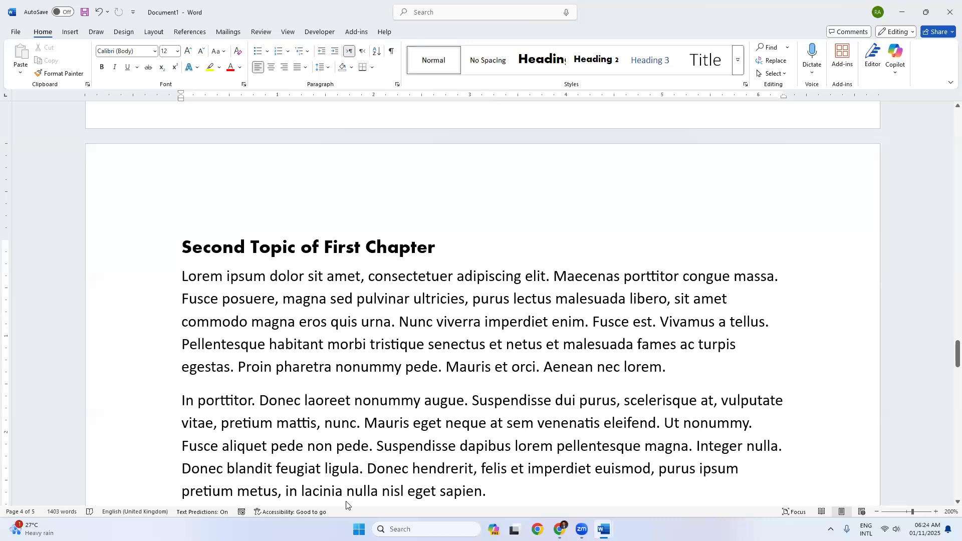
{"action": "left_click", "coordinate": [376, 481]}
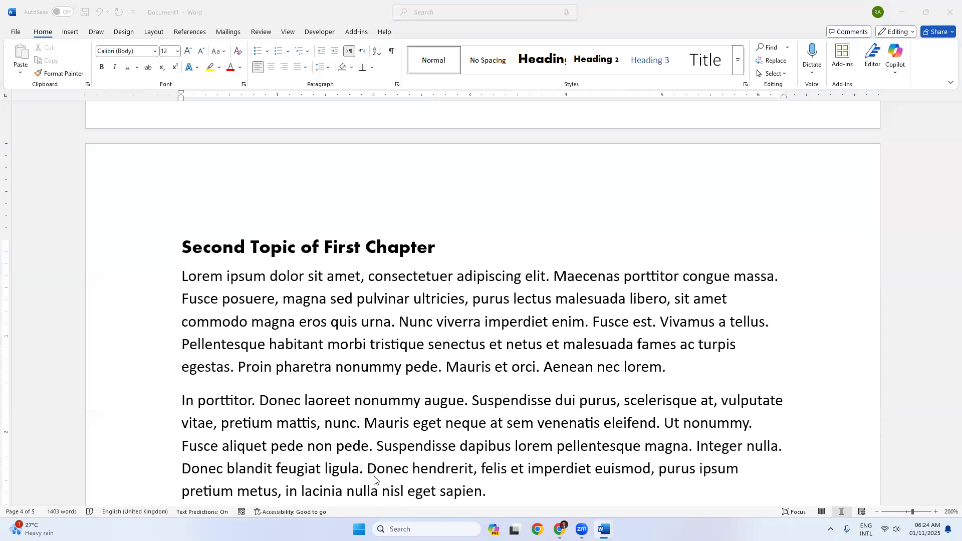
Step: Jump back to the Contents table at the document start, then switch to the course PDF
{"action": "scroll", "coordinate": [374, 479], "scroll_direction": "up", "scroll_amount": 15}
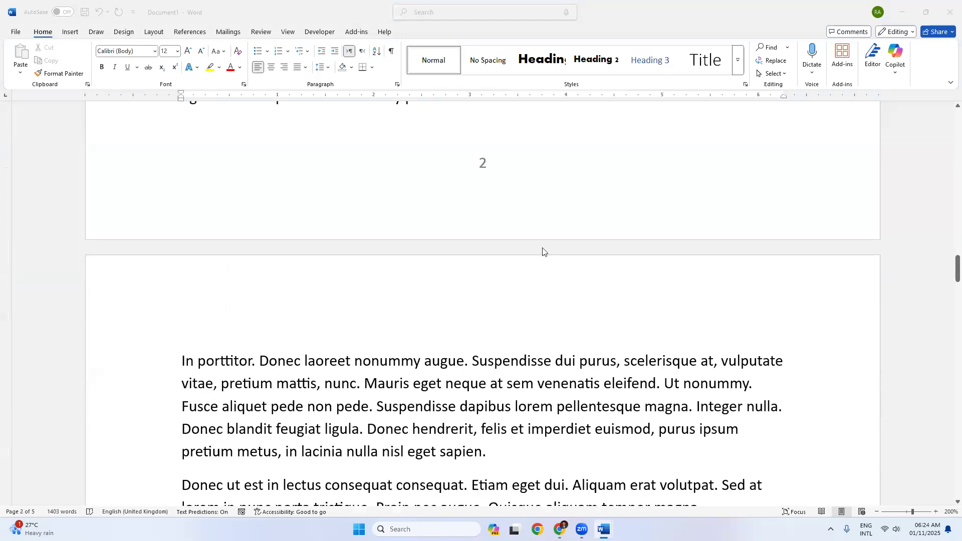
{"action": "left_click", "coordinate": [537, 385]}
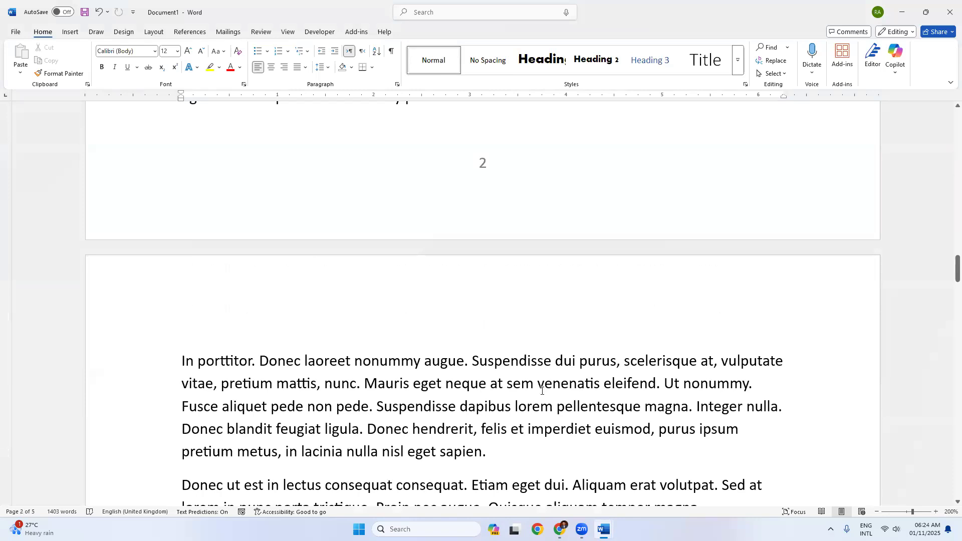
{"action": "key", "text": "ctrl+Home"}
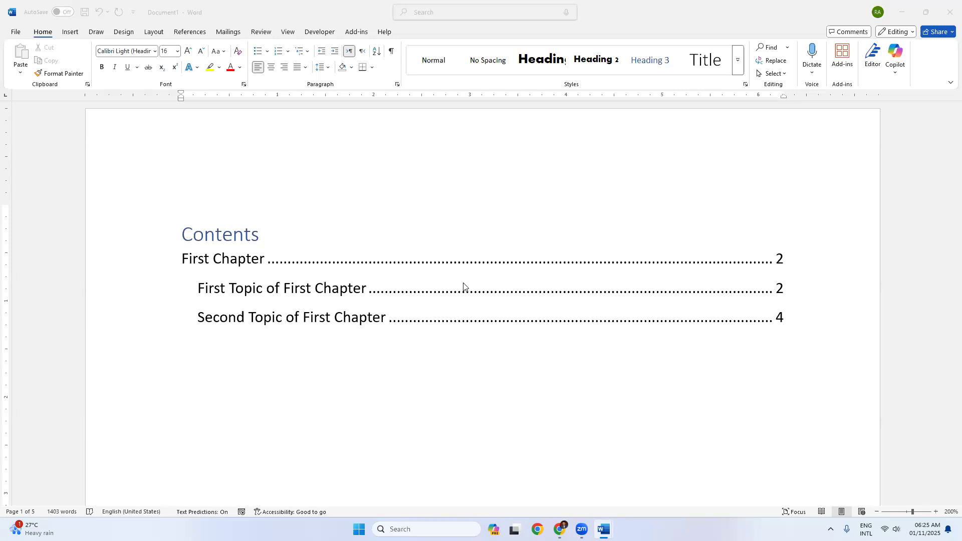
{"action": "key", "text": "alt+Tab"}
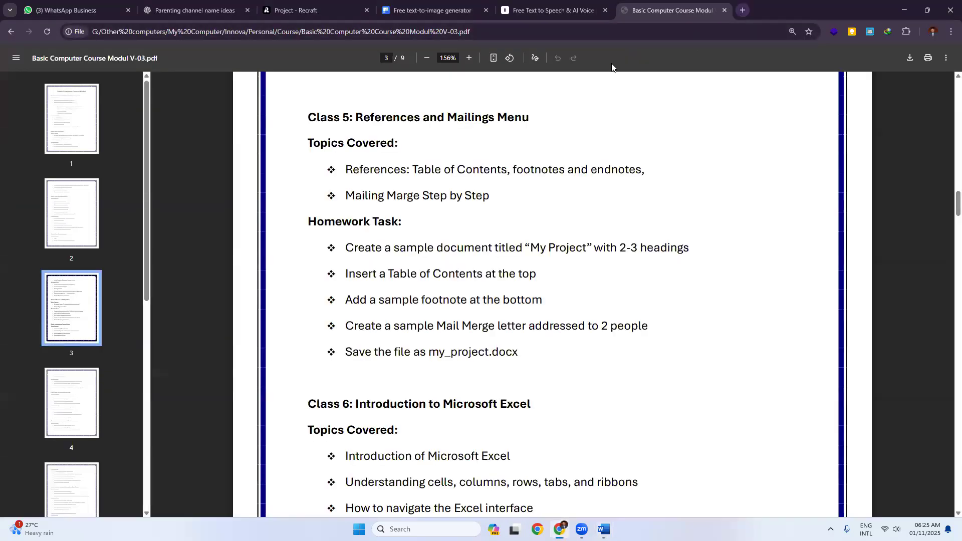
Step: In a new tab, search Google for চরিত্র গঠনের মৌলিক উপাদান
{"action": "left_click", "coordinate": [740, 11]}
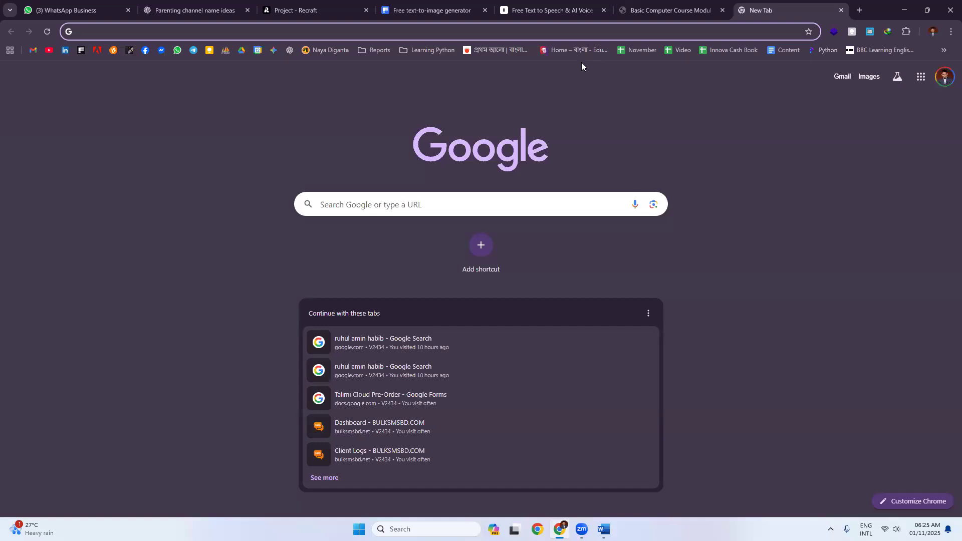
{"action": "type", "text": "চরিত্র"}
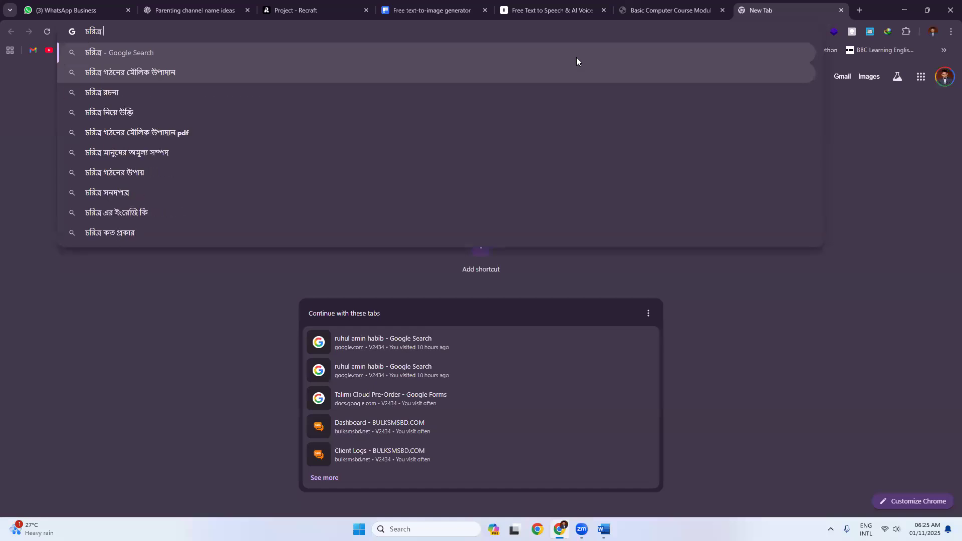
{"action": "left_click", "coordinate": [266, 73]}
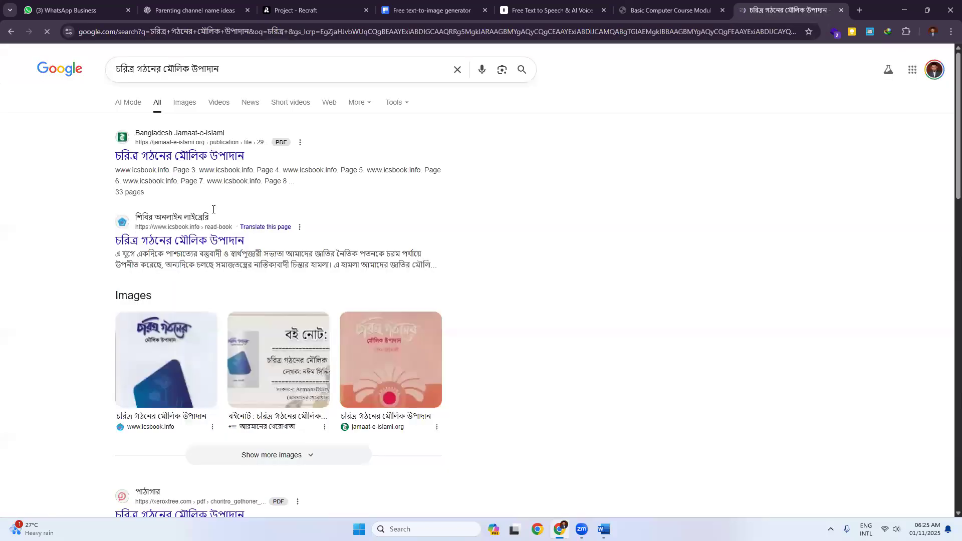
Step: Open the first result's PDF and scroll through its pages
{"action": "left_click", "coordinate": [223, 158]}
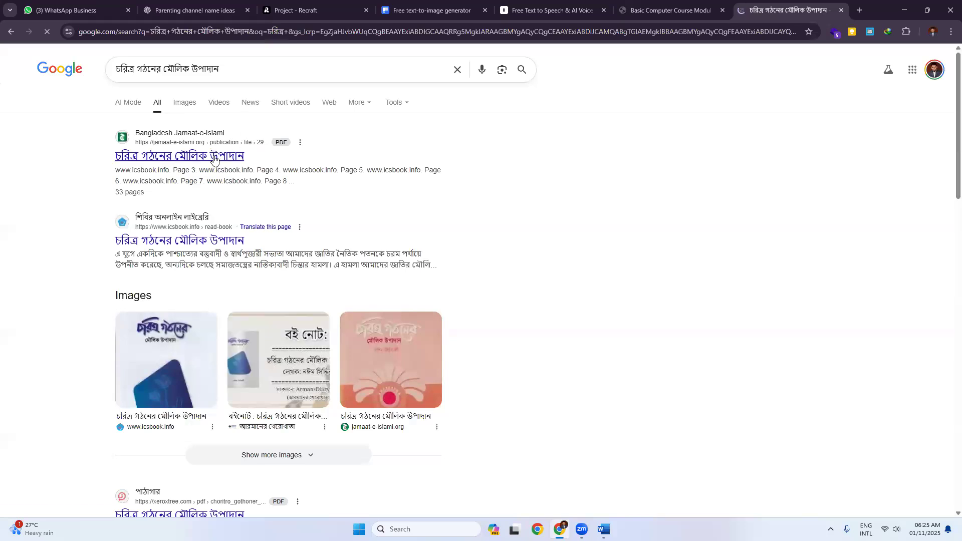
{"action": "scroll", "coordinate": [523, 261], "scroll_direction": "down", "scroll_amount": 15}
{"action": "scroll", "coordinate": [521, 258], "scroll_direction": "down", "scroll_amount": 20}
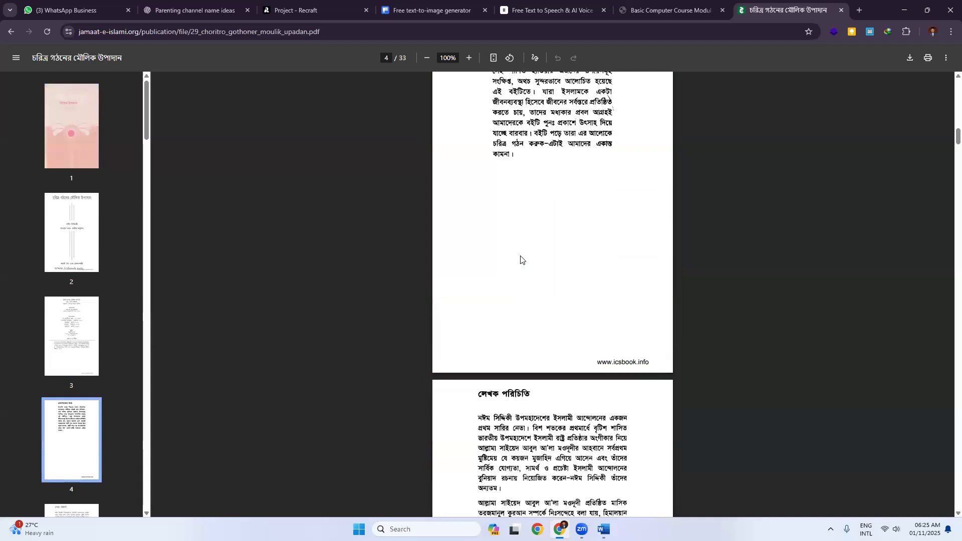
{"action": "scroll", "coordinate": [521, 258], "scroll_direction": "down", "scroll_amount": 20}
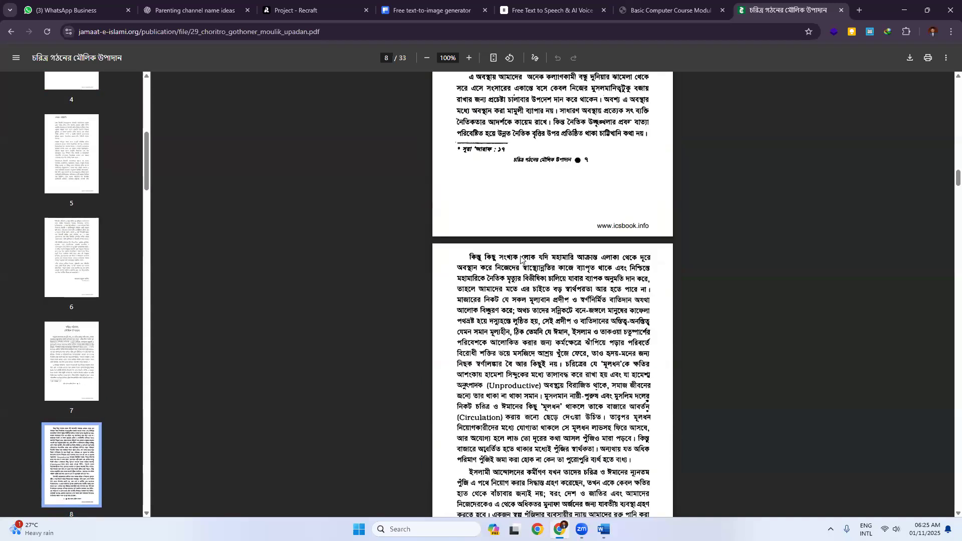
{"action": "scroll", "coordinate": [519, 259], "scroll_direction": "down", "scroll_amount": 20}
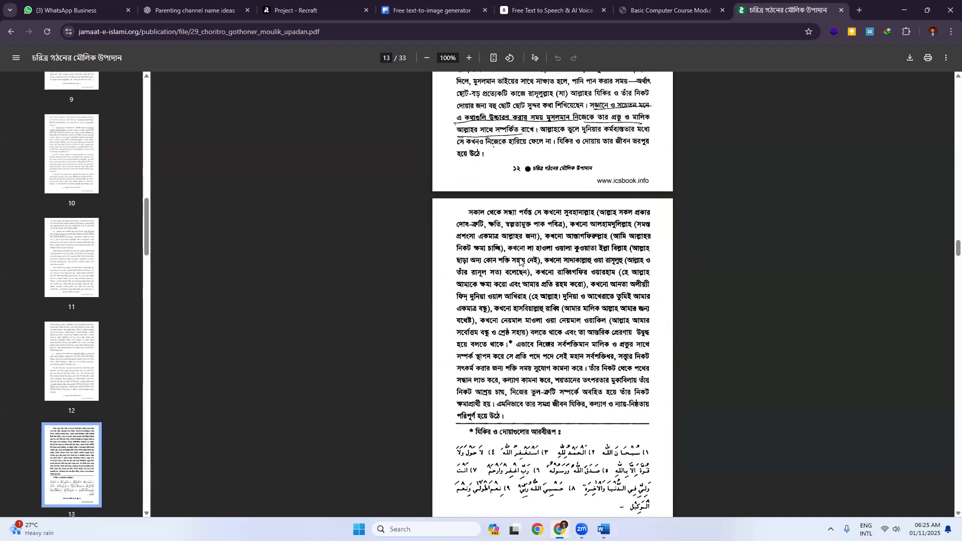
{"action": "scroll", "coordinate": [424, 103], "scroll_direction": "down", "scroll_amount": 8}
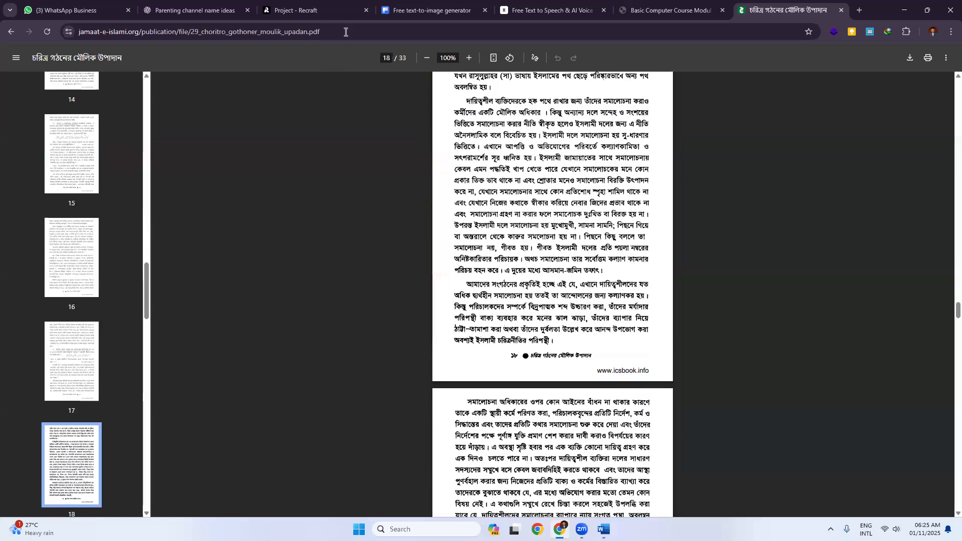
{"action": "left_click", "coordinate": [346, 31]}
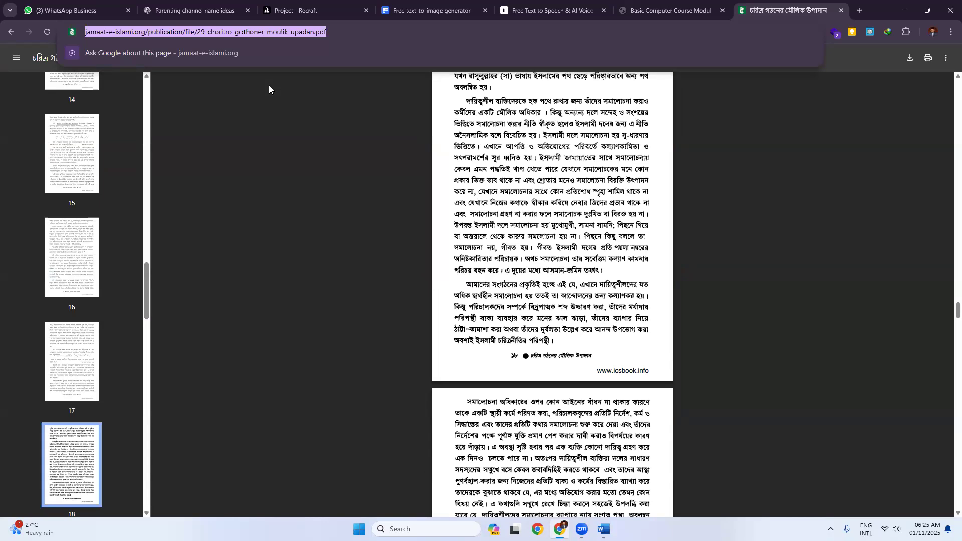
Step: Search Google for তাফহীমুল কুরআন from the address bar
{"action": "type", "text": "তাফহী"}
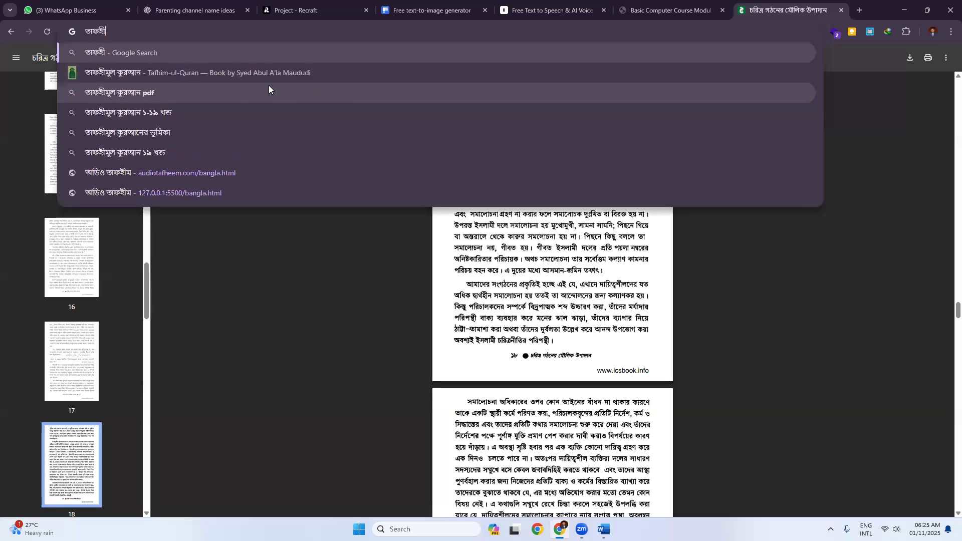
{"action": "type", "text": "মুল কুরআন"}
{"action": "key", "text": "Return"}
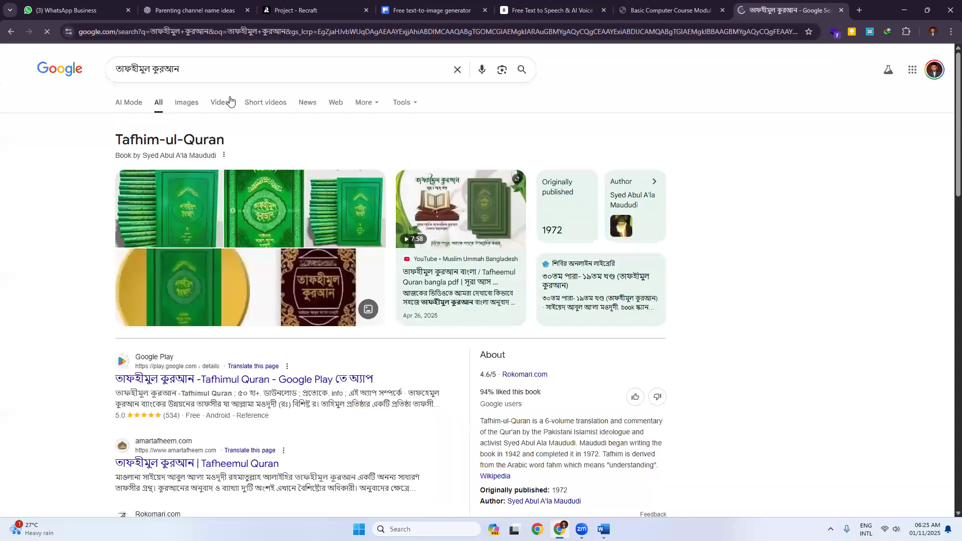
{"action": "scroll", "coordinate": [204, 324], "scroll_direction": "down", "scroll_amount": 3}
{"action": "scroll", "coordinate": [203, 325], "scroll_direction": "down", "scroll_amount": 1}
{"action": "scroll", "coordinate": [204, 300], "scroll_direction": "up", "scroll_amount": 5}
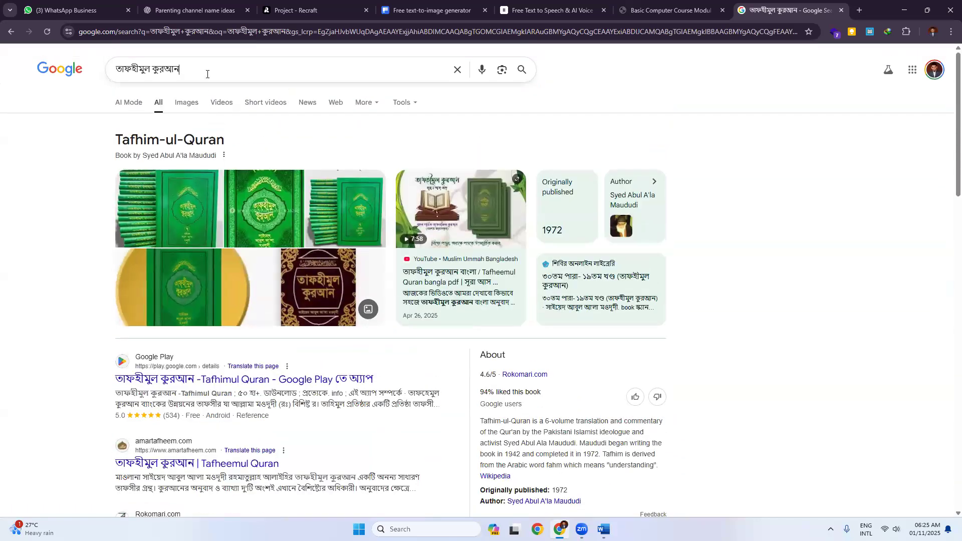
Step: Add filetype:pdf to the query and open the first PDF result in a new tab
{"action": "left_click", "coordinate": [207, 74]}
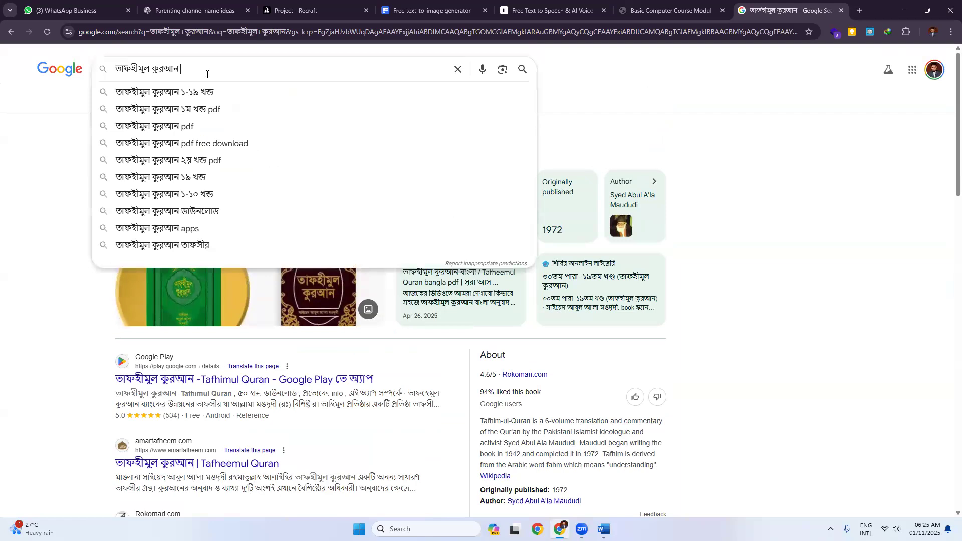
{"action": "type", "text": "file"}
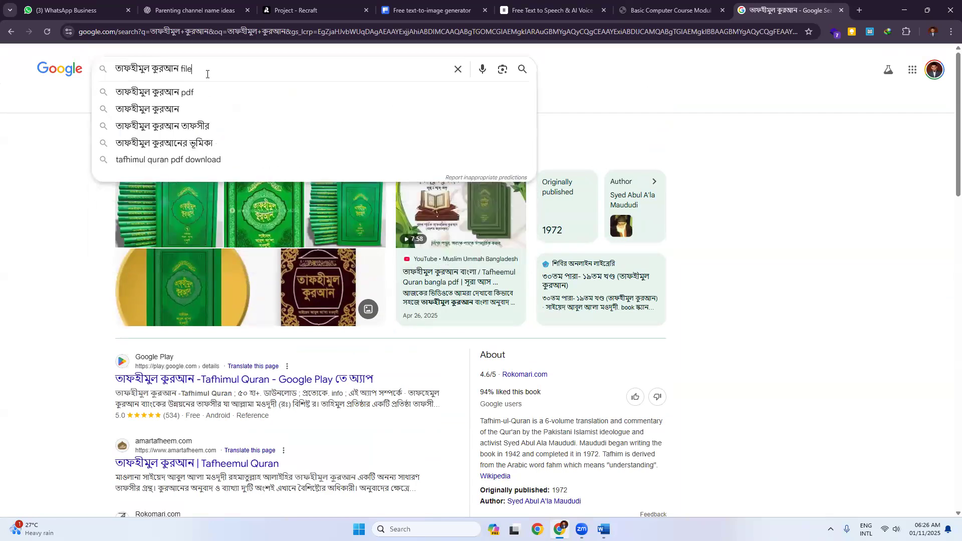
{"action": "type", "text": "type:pdf"}
{"action": "key", "text": "Return"}
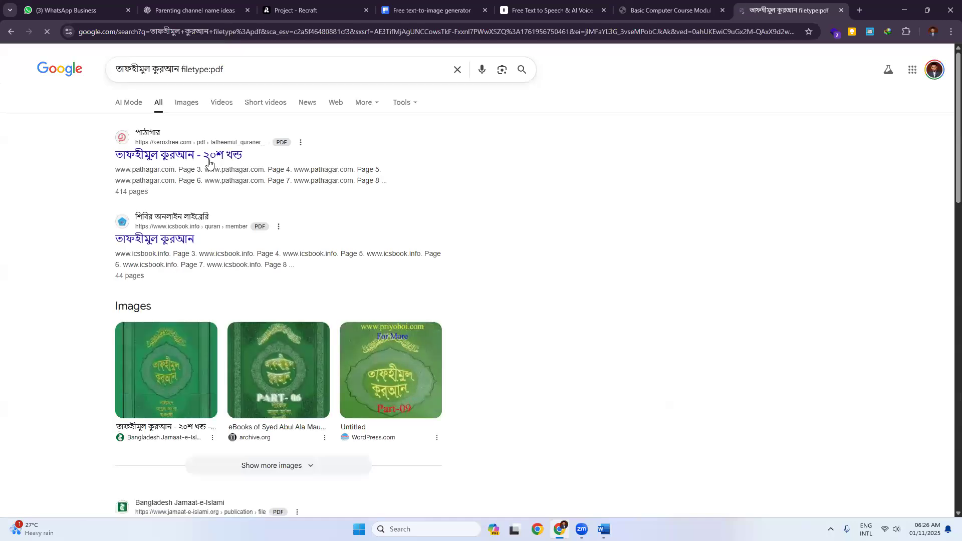
{"action": "middle_click", "coordinate": [222, 160]}
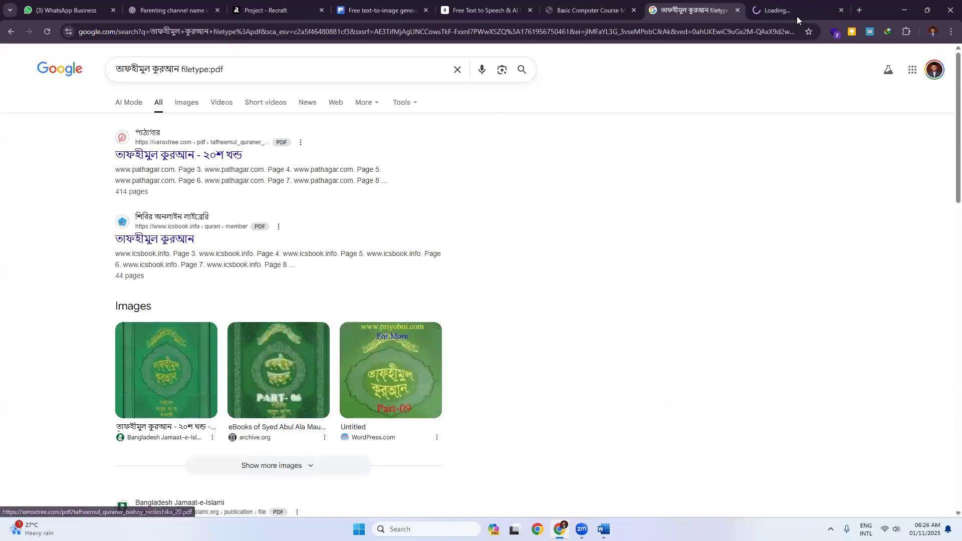
{"action": "left_click", "coordinate": [796, 17]}
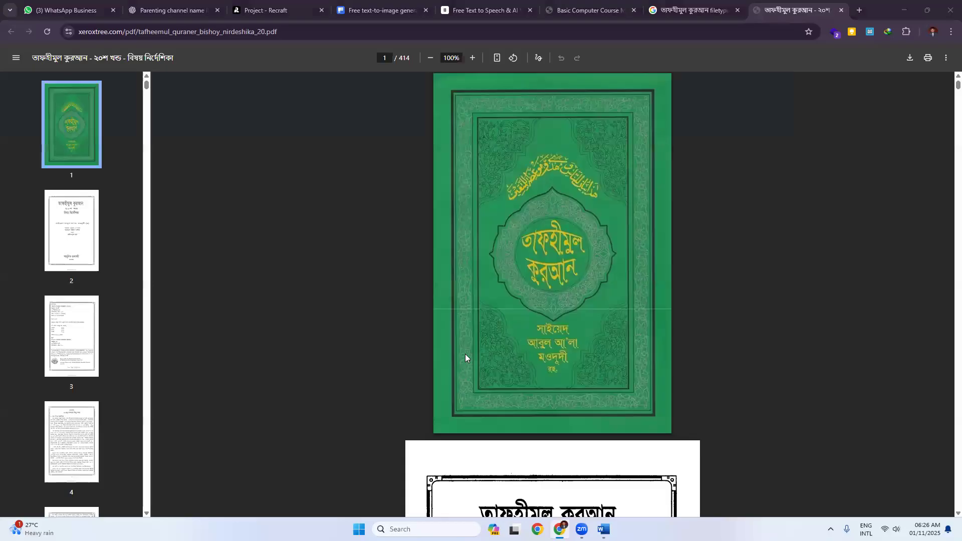
{"action": "scroll", "coordinate": [466, 358], "scroll_direction": "down", "scroll_amount": 10}
{"action": "scroll", "coordinate": [468, 355], "scroll_direction": "down", "scroll_amount": 20}
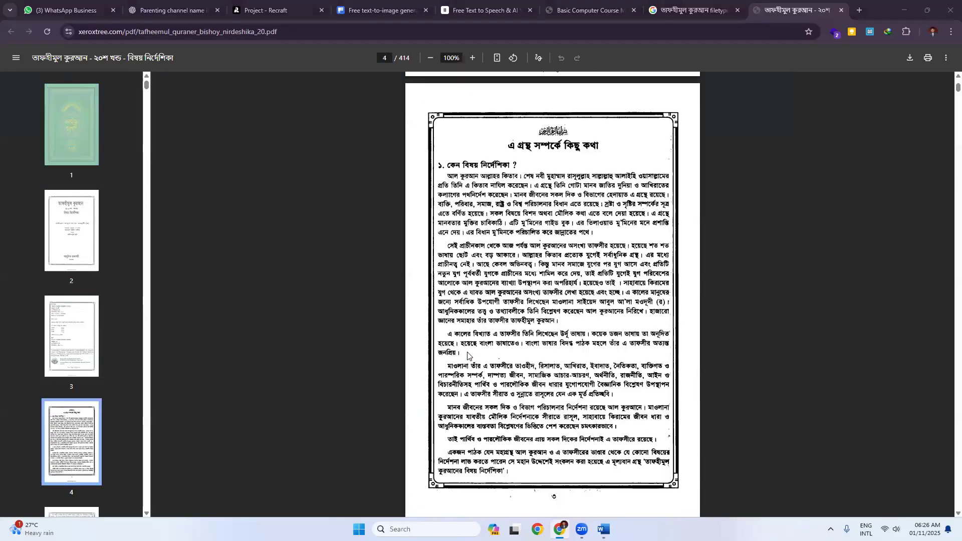
{"action": "scroll", "coordinate": [468, 355], "scroll_direction": "down", "scroll_amount": 15}
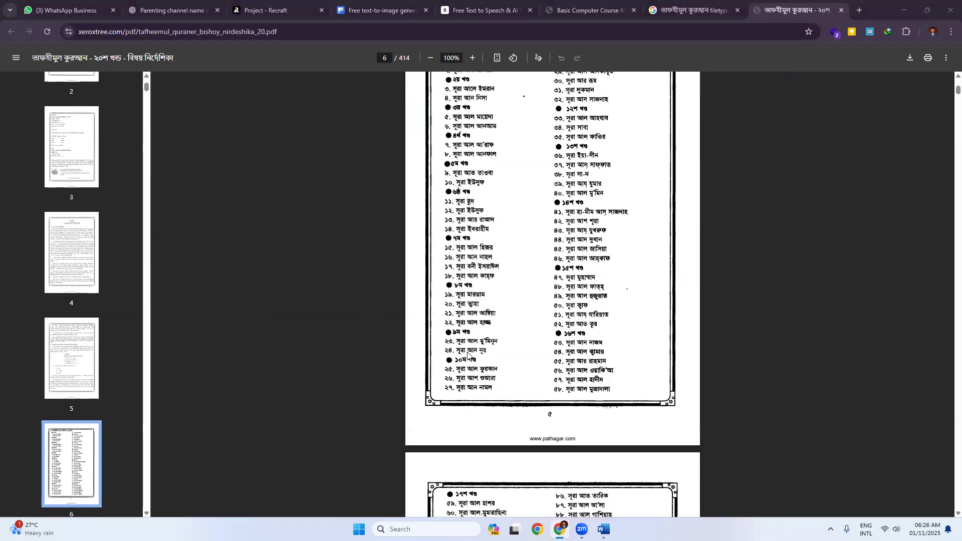
{"action": "scroll", "coordinate": [467, 356], "scroll_direction": "down", "scroll_amount": 15}
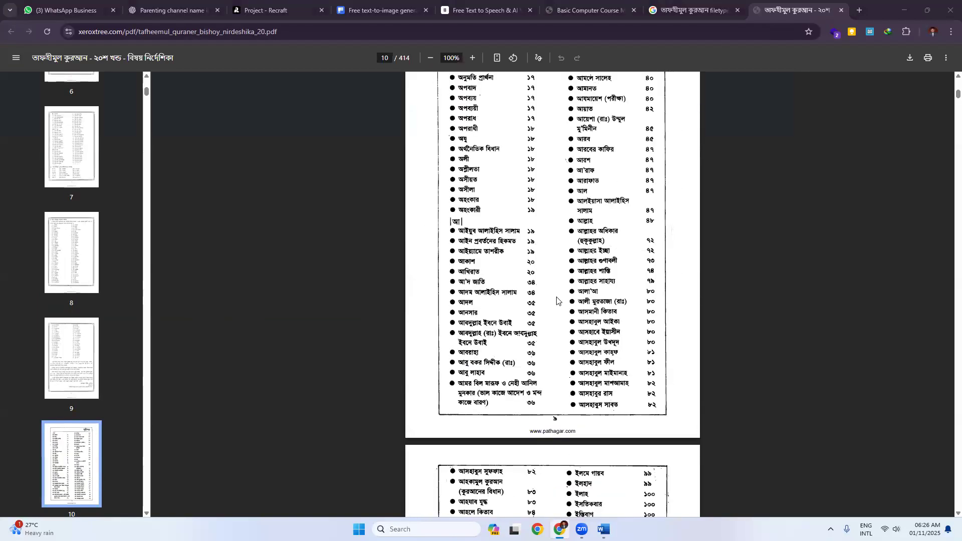
{"action": "scroll", "coordinate": [556, 300], "scroll_direction": "up", "scroll_amount": 2}
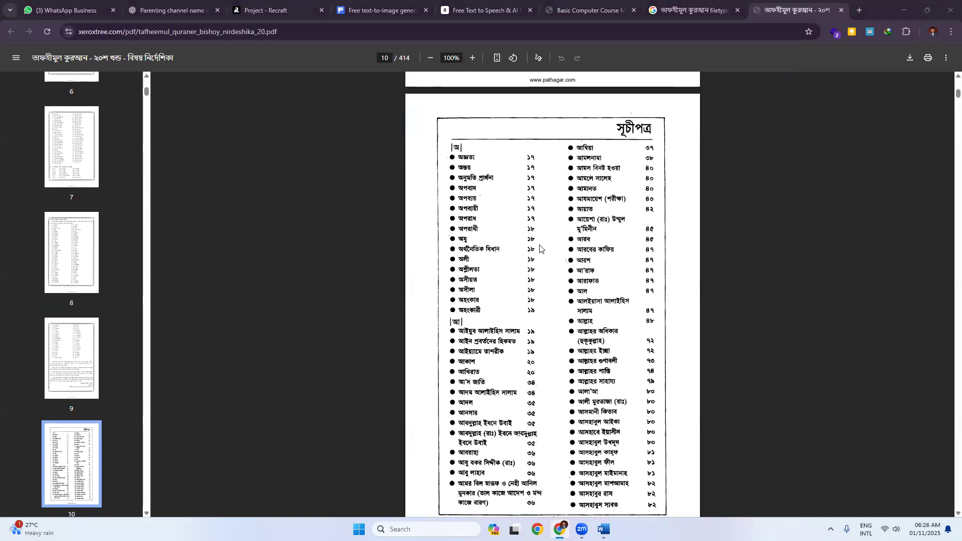
{"action": "scroll", "coordinate": [546, 253], "scroll_direction": "down", "scroll_amount": 15}
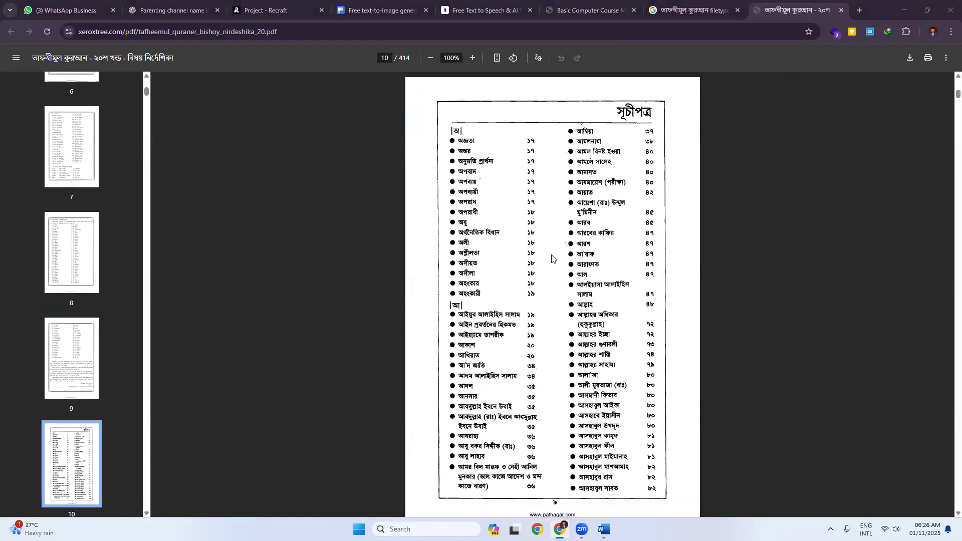
{"action": "scroll", "coordinate": [551, 259], "scroll_direction": "down", "scroll_amount": 15}
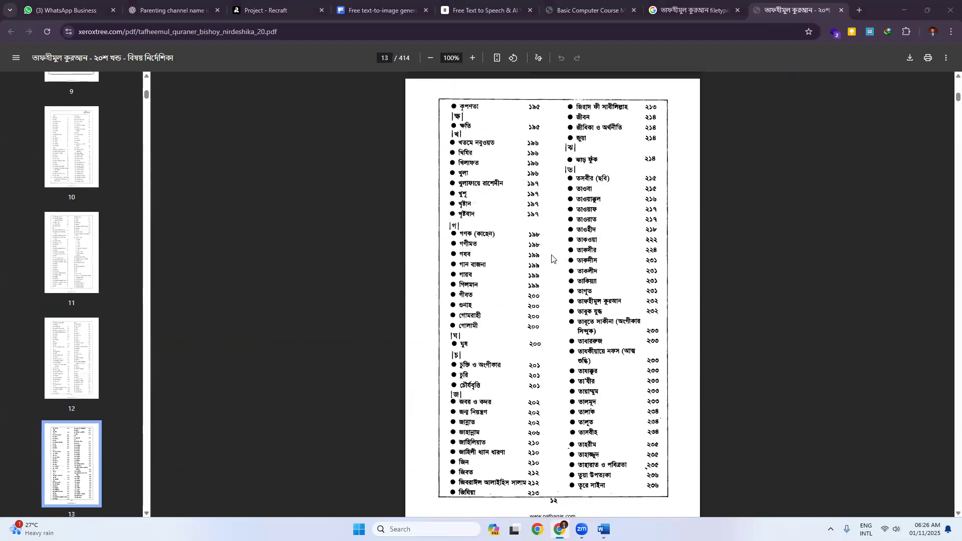
{"action": "scroll", "coordinate": [551, 258], "scroll_direction": "down", "scroll_amount": 20}
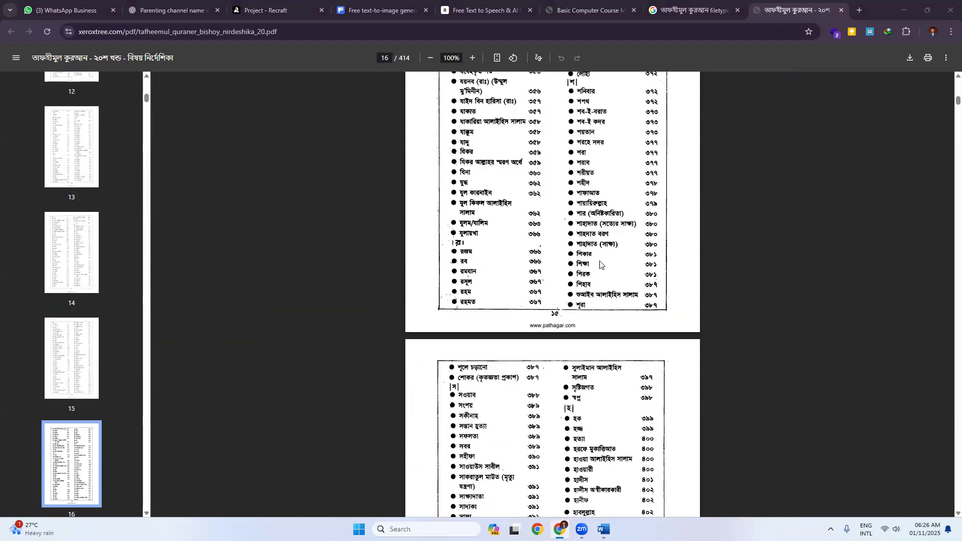
{"action": "scroll", "coordinate": [558, 266], "scroll_direction": "down", "scroll_amount": 15}
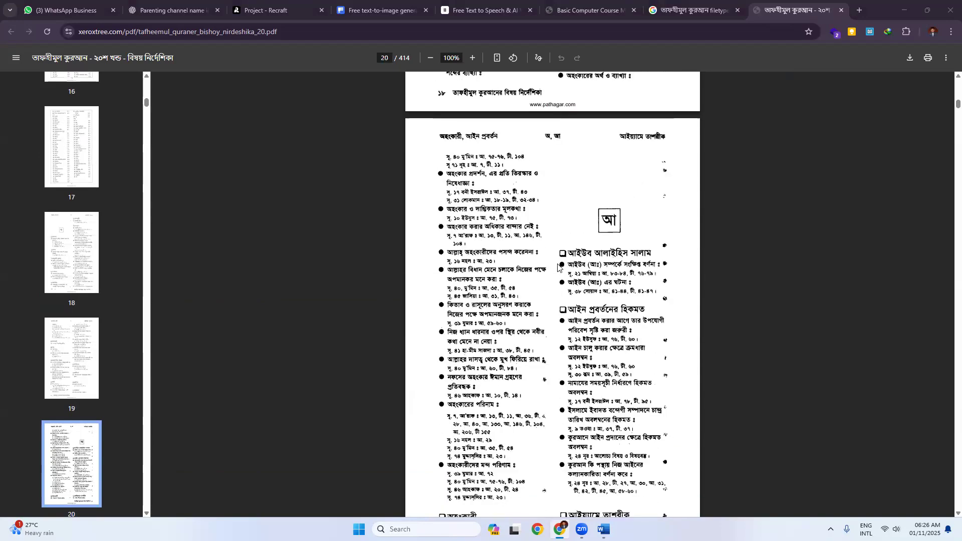
{"action": "scroll", "coordinate": [767, 300], "scroll_direction": "down", "scroll_amount": 7}
{"action": "left_click_drag", "start_coordinate": [956, 107], "coordinate": [949, 225]}
{"action": "scroll", "coordinate": [746, 200], "scroll_direction": "down", "scroll_amount": 11}
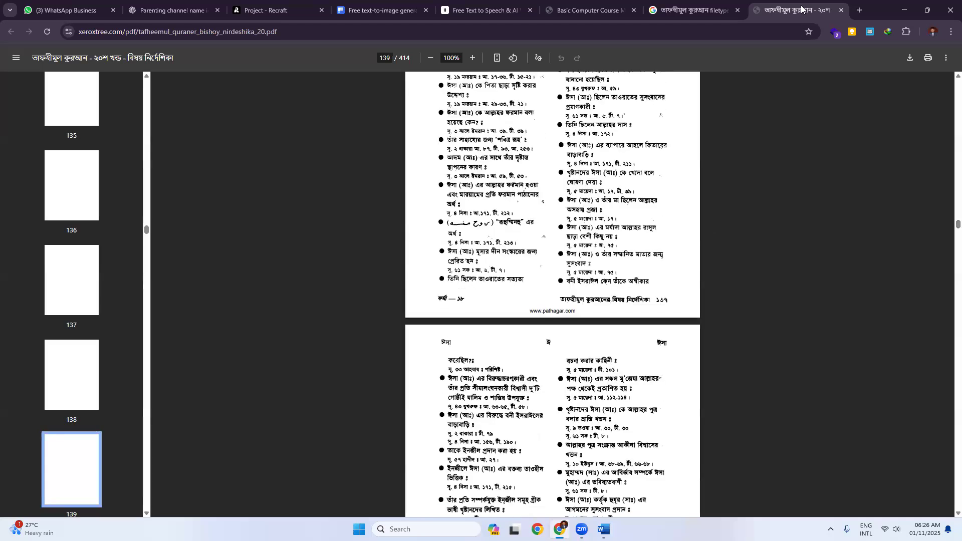
{"action": "middle_click", "coordinate": [801, 8]}
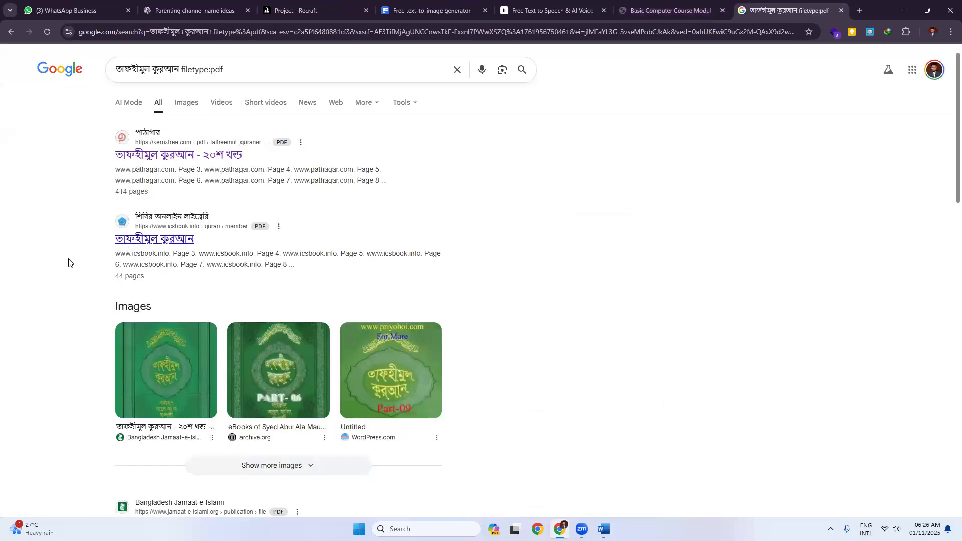
Step: Open the second result's PDF, glance at it, and return to the search results
{"action": "left_click", "coordinate": [140, 240]}
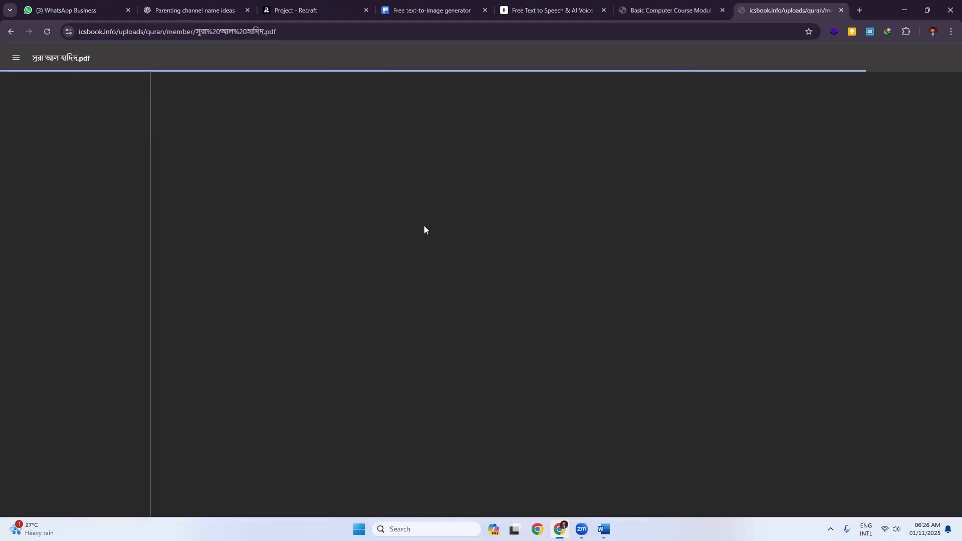
{"action": "scroll", "coordinate": [516, 229], "scroll_direction": "down", "scroll_amount": 15}
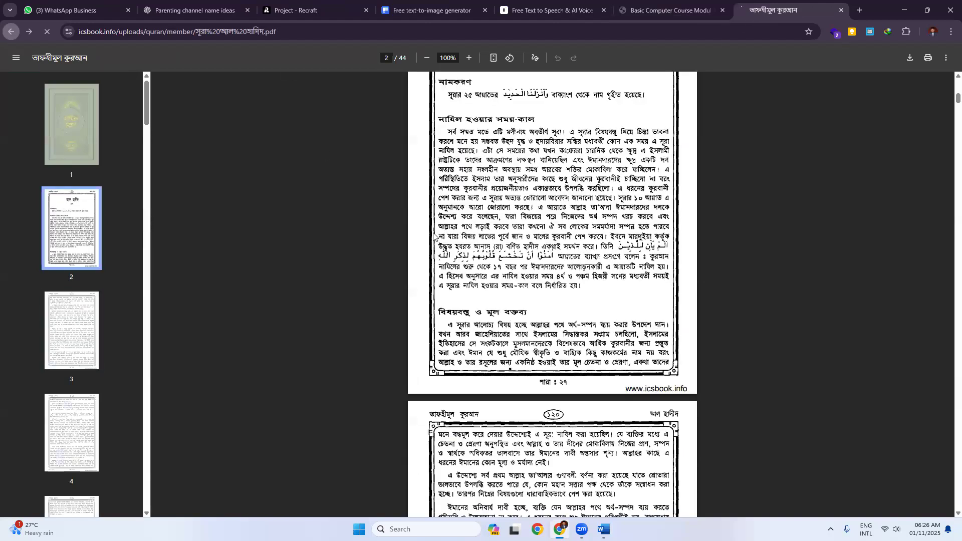
{"action": "left_click", "coordinate": [11, 31]}
Step: Refine the query to তাফহীমুল কুরআন 2 filetype:pdf and search again
{"action": "scroll", "coordinate": [239, 286], "scroll_direction": "down", "scroll_amount": 5}
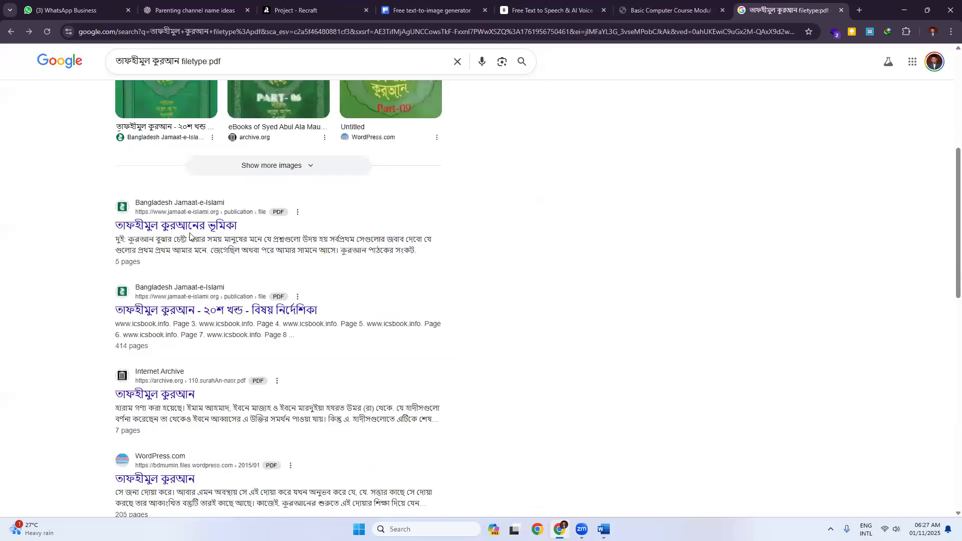
{"action": "scroll", "coordinate": [197, 255], "scroll_direction": "down", "scroll_amount": 4}
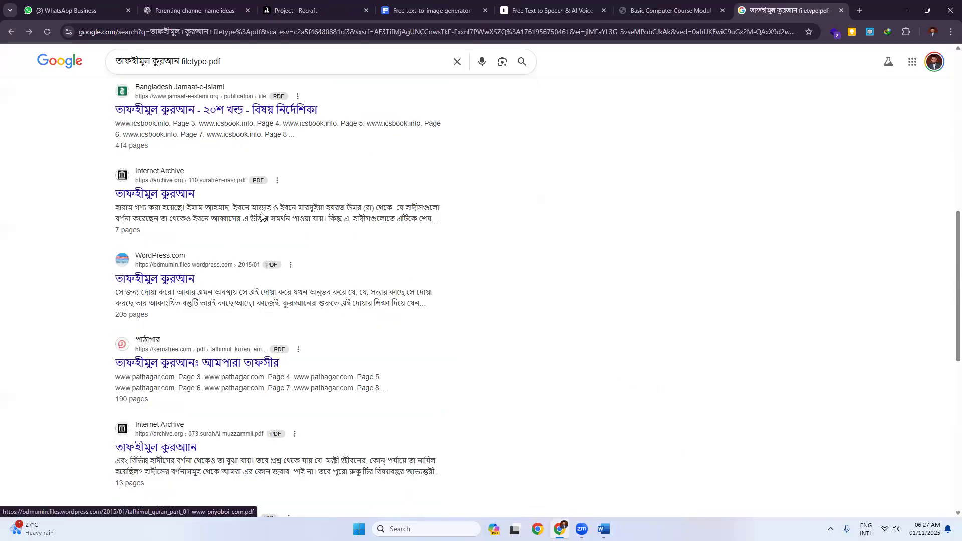
{"action": "scroll", "coordinate": [229, 228], "scroll_direction": "down", "scroll_amount": 5}
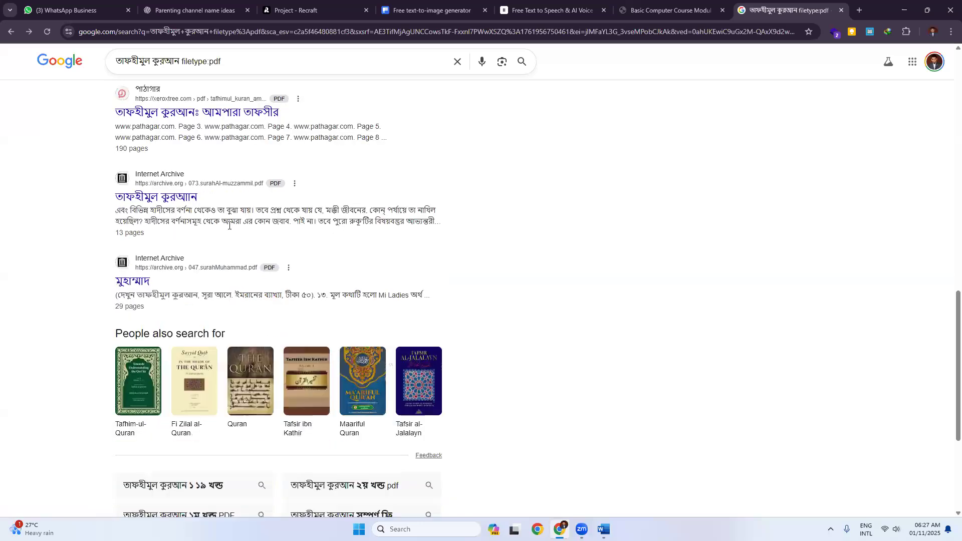
{"action": "scroll", "coordinate": [209, 84], "scroll_direction": "up", "scroll_amount": 4}
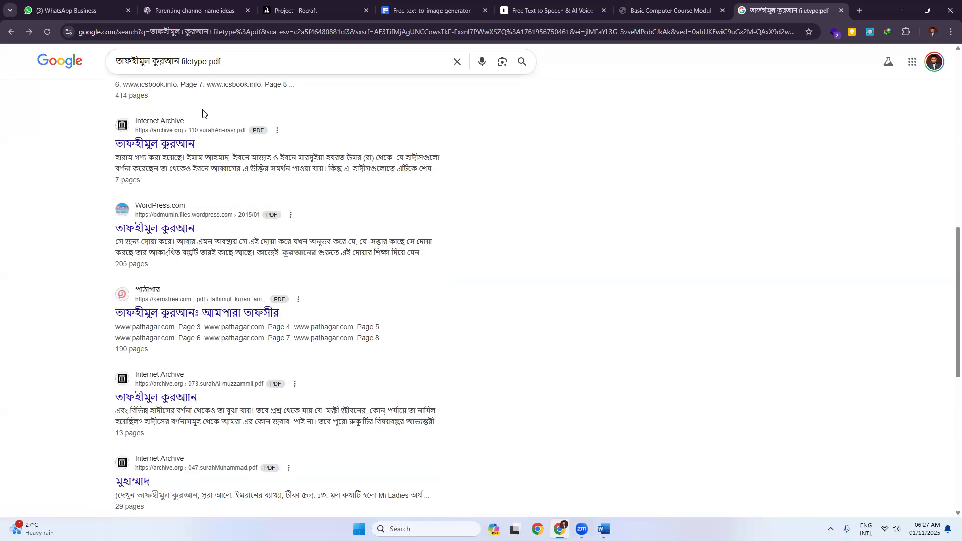
{"action": "key", "text": "Escape"}
{"action": "type", "text": "2"}
{"action": "key", "text": "Return"}
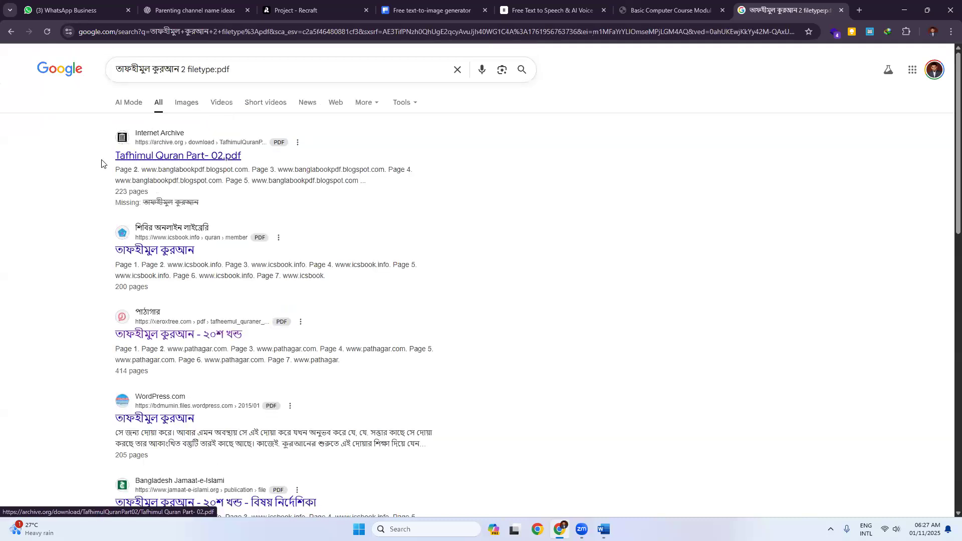
Step: Open Tafhimul Quran Part- 02.pdf in a new tab, viewing its আলে ইমরান chapter page
{"action": "middle_click", "coordinate": [148, 159]}
{"action": "left_click", "coordinate": [788, 10]}
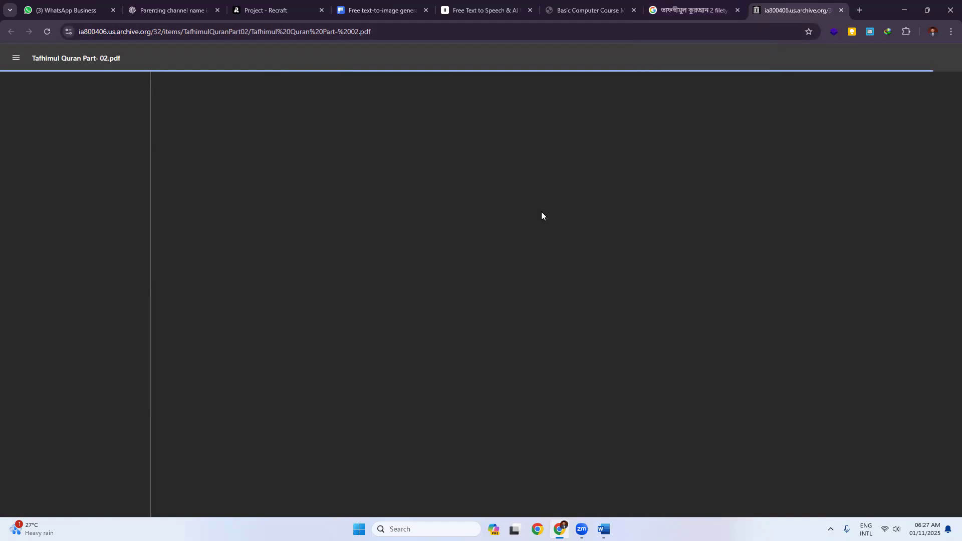
{"action": "scroll", "coordinate": [506, 305], "scroll_direction": "down", "scroll_amount": 10}
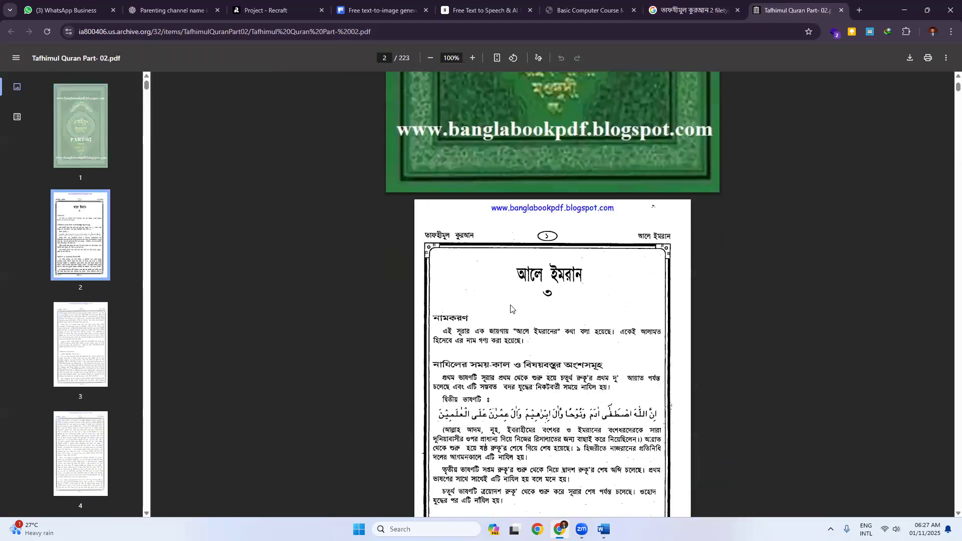
{"action": "scroll", "coordinate": [764, 136], "scroll_direction": "up", "scroll_amount": 5}
{"action": "left_click", "coordinate": [679, 34]}
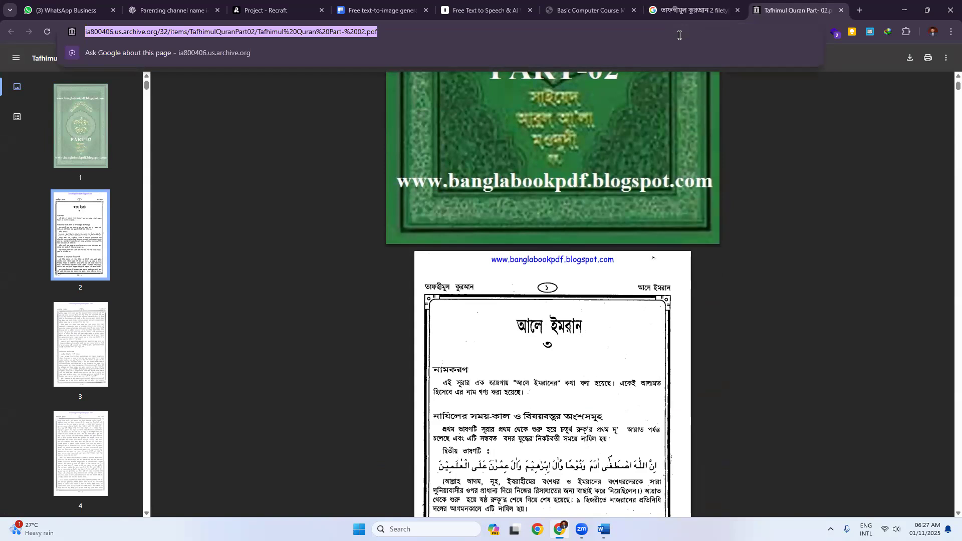
Step: Search Google for ক্লাস ১০ এর বাংলা বই from the address bar
{"action": "type", "text": "bangla"}
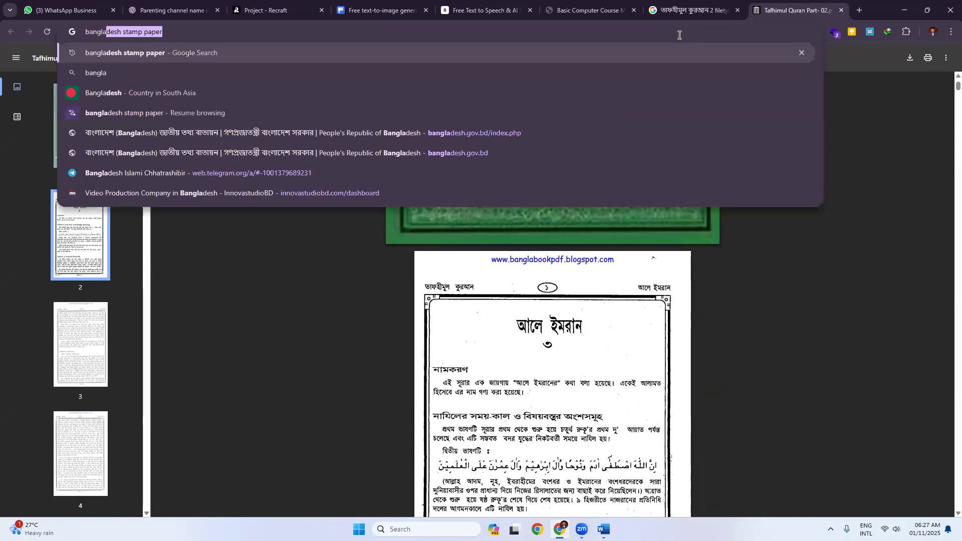
{"action": "key", "text": "ctrl+a"}
{"action": "key", "text": "BackSpace"}
{"action": "type", "text": "vjg"}
{"action": "key", "text": "BackSpace"}
{"action": "key", "text": "BackSpace"}
{"action": "key", "text": "BackSpace"}
{"action": "key", "text": "Escape"}
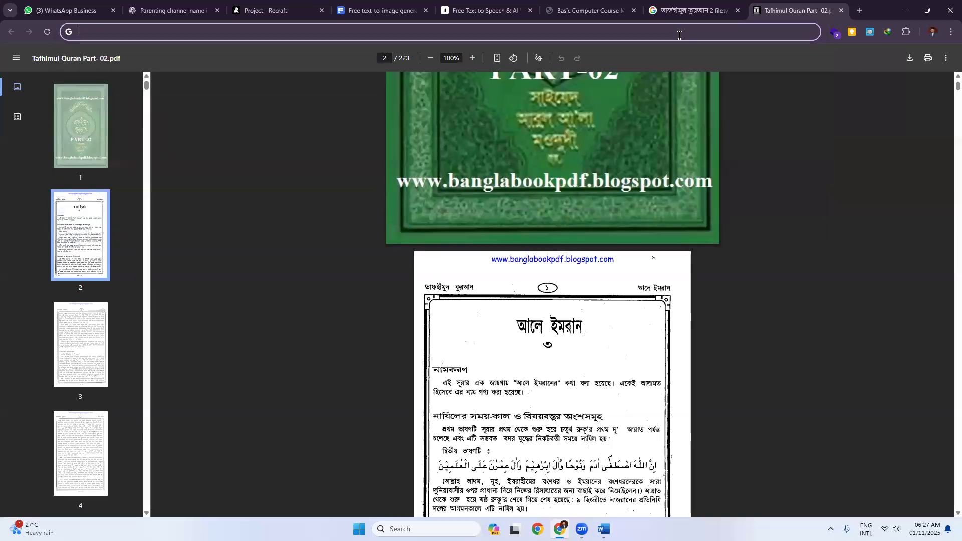
{"action": "type", "text": "ক্লাস ১০"}
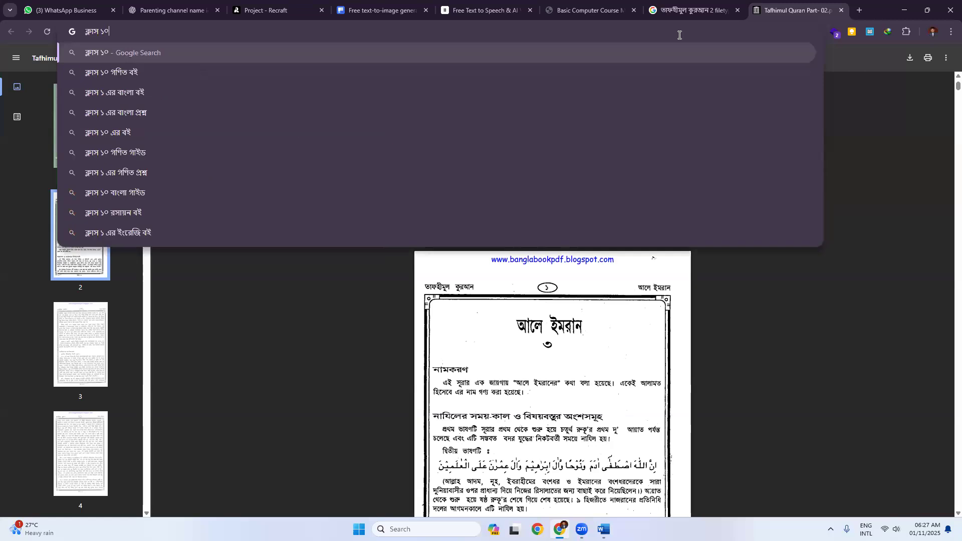
{"action": "type", "text": " এর বাংলা বই"}
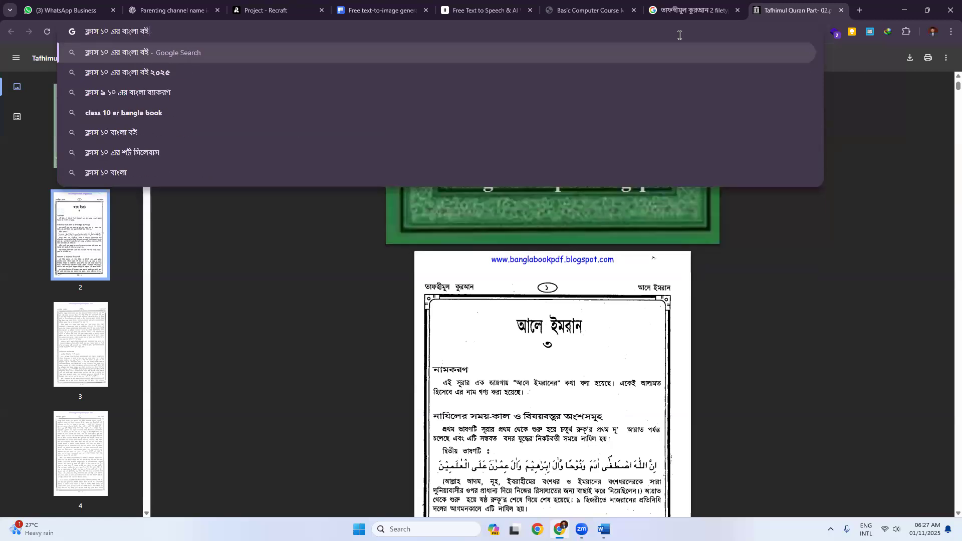
{"action": "key", "text": "Return"}
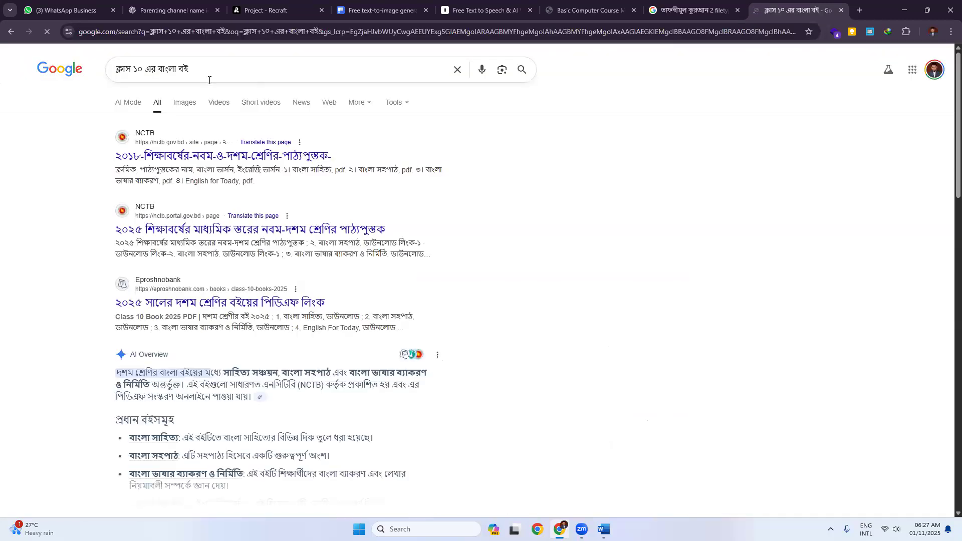
Step: Open the WBXPress result in a background tab and return to the unfiltered class 10 search
{"action": "left_click", "coordinate": [220, 70]}
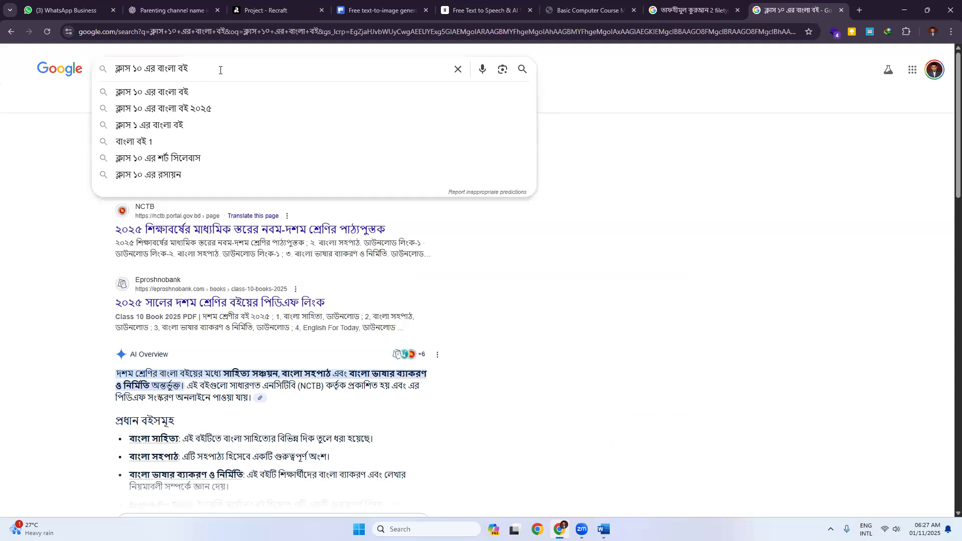
{"action": "type", "text": "filetype"}
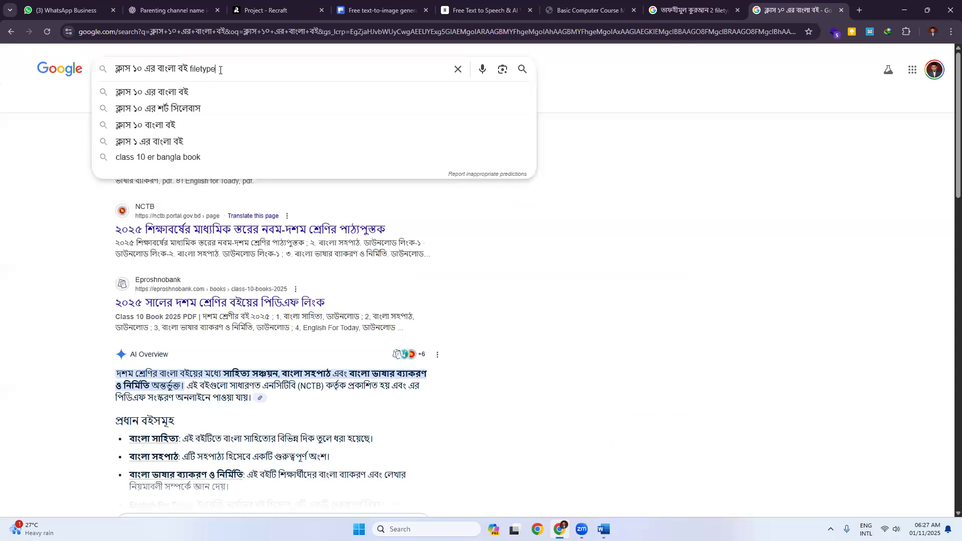
{"action": "type", "text": "::pdf"}
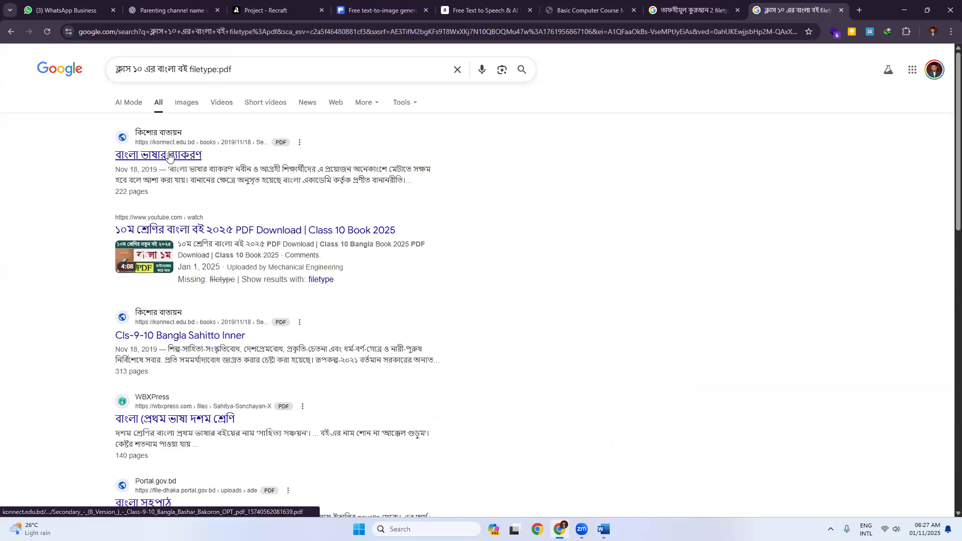
{"action": "scroll", "coordinate": [76, 323], "scroll_direction": "down", "scroll_amount": 2}
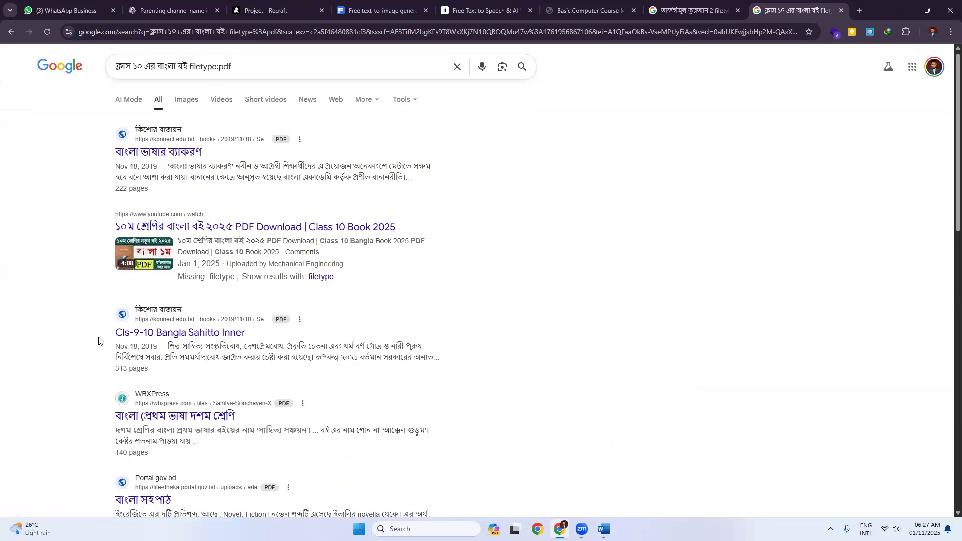
{"action": "middle_click", "coordinate": [118, 319]}
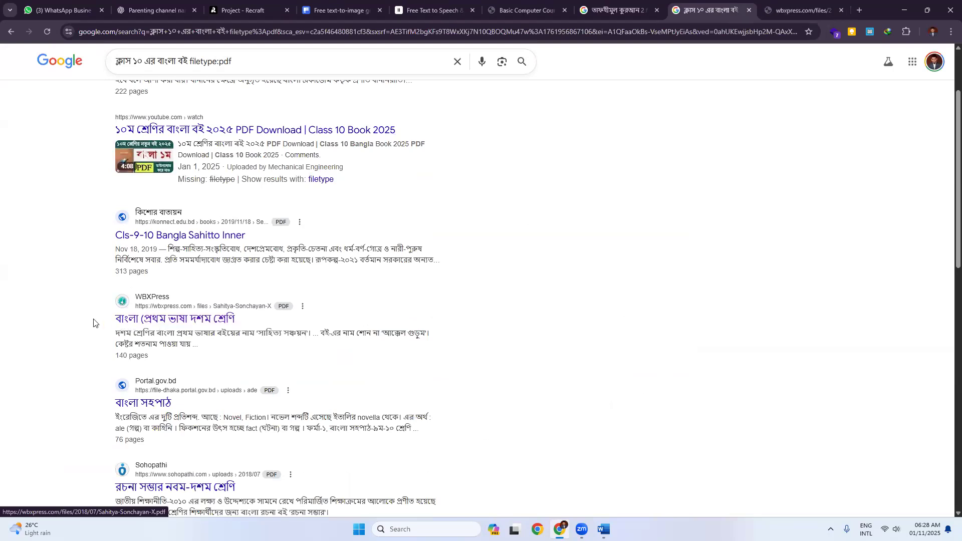
{"action": "scroll", "coordinate": [93, 323], "scroll_direction": "up", "scroll_amount": 2}
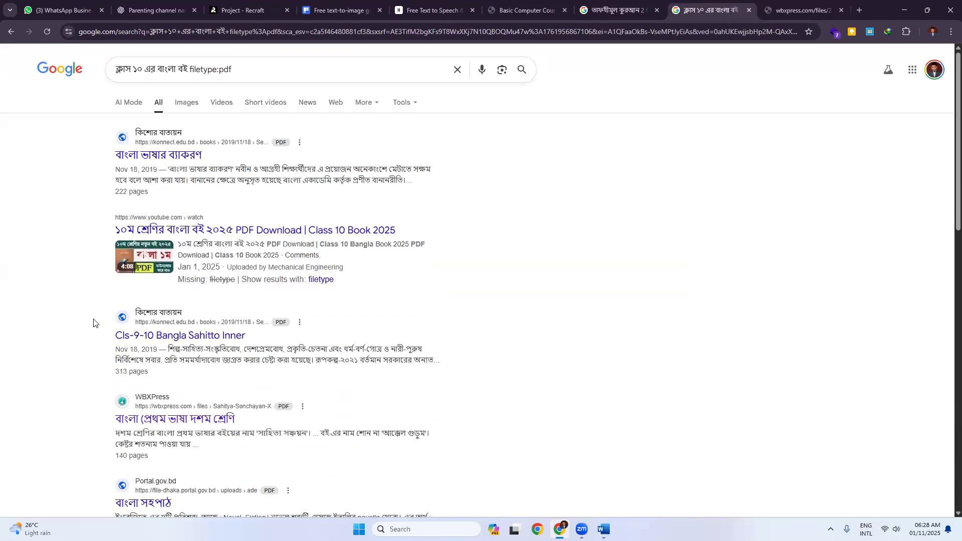
{"action": "left_click", "coordinate": [10, 32]}
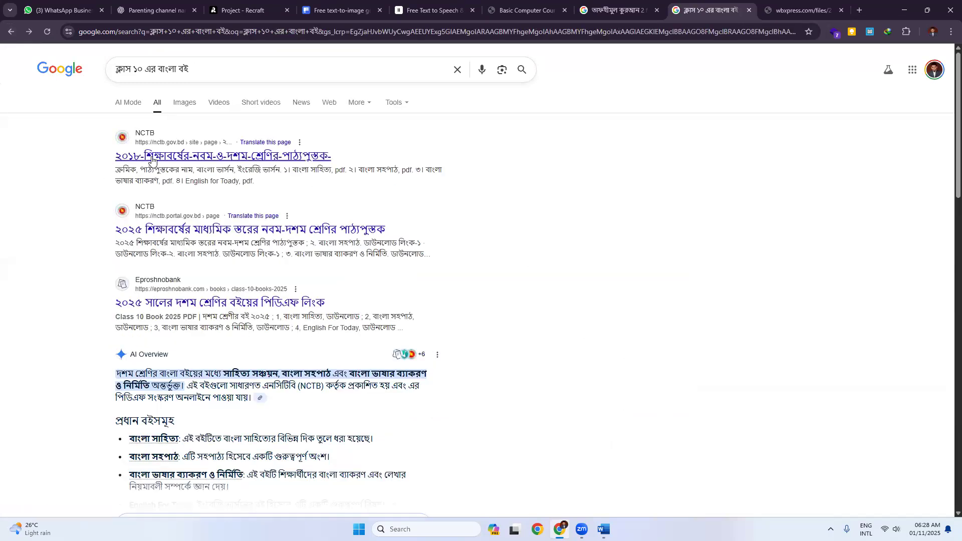
Step: Open the first NCTB result and scroll the class 9–10 Bangla Sahitto PDF to its contents page
{"action": "middle_click", "coordinate": [146, 160]}
{"action": "left_click", "coordinate": [804, 10]}
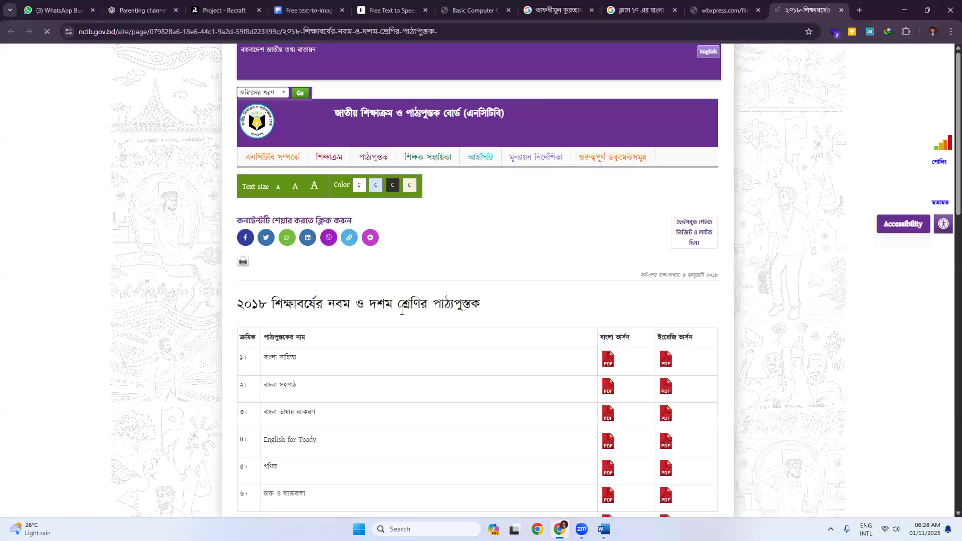
{"action": "scroll", "coordinate": [447, 310], "scroll_direction": "down", "scroll_amount": 1}
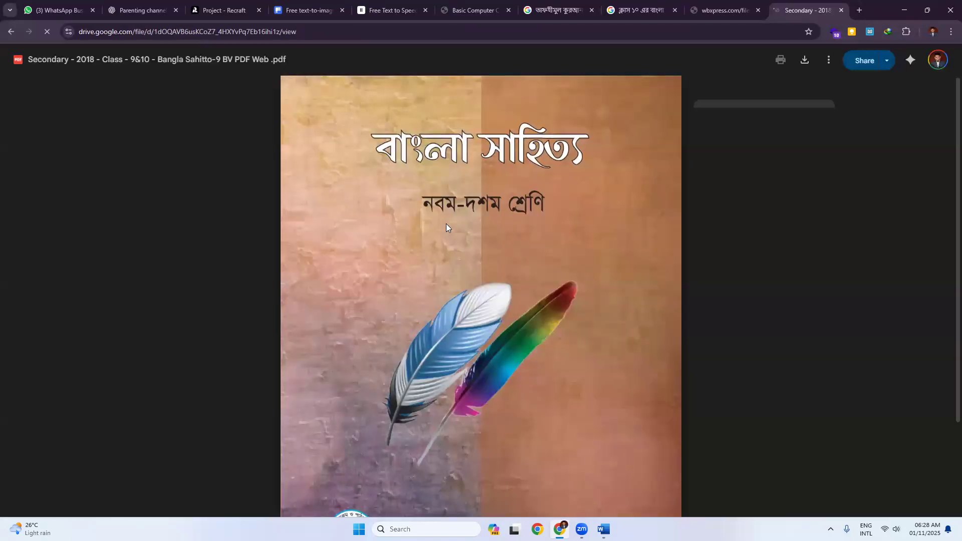
{"action": "scroll", "coordinate": [446, 224], "scroll_direction": "down", "scroll_amount": 2}
{"action": "scroll", "coordinate": [451, 227], "scroll_direction": "down", "scroll_amount": 15}
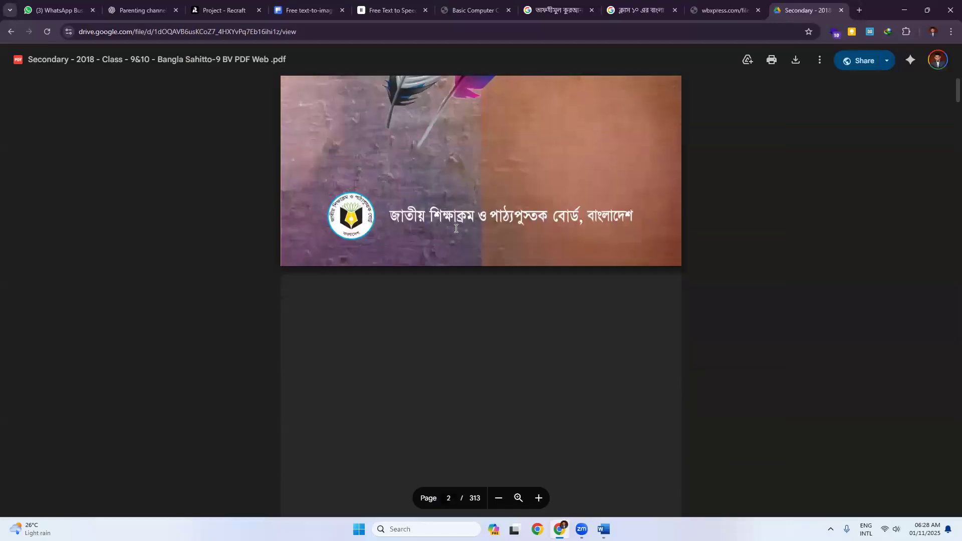
{"action": "scroll", "coordinate": [455, 229], "scroll_direction": "down", "scroll_amount": 20}
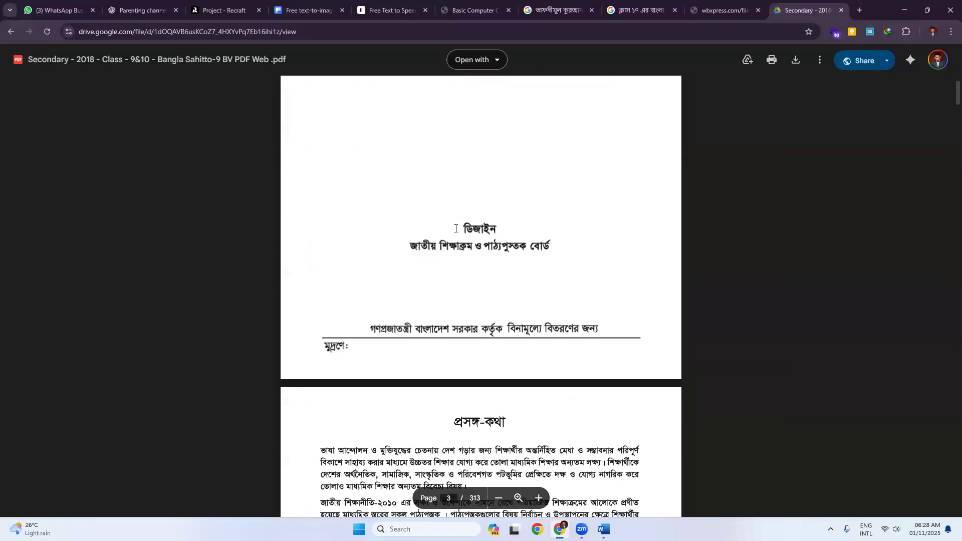
{"action": "scroll", "coordinate": [456, 228], "scroll_direction": "down", "scroll_amount": 10}
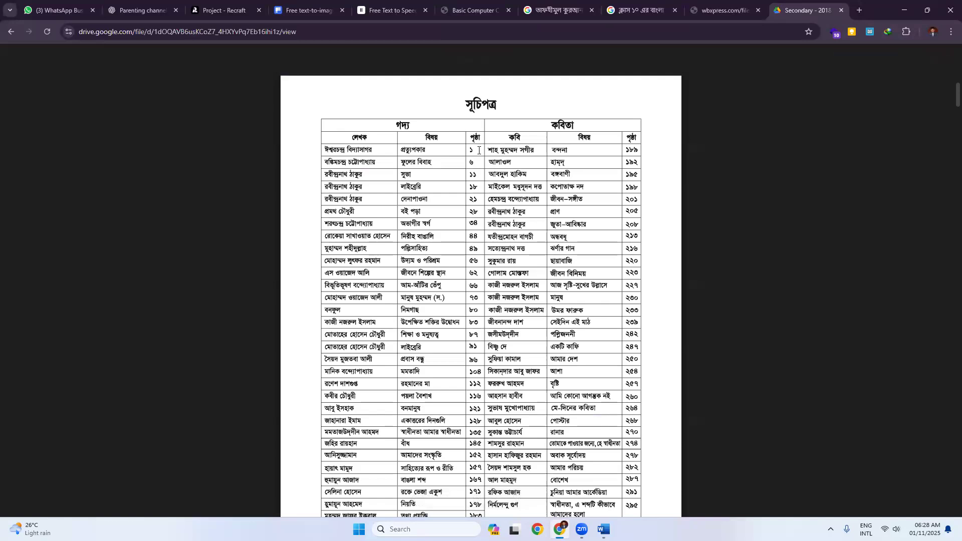
{"action": "scroll", "coordinate": [474, 159], "scroll_direction": "down", "scroll_amount": 5}
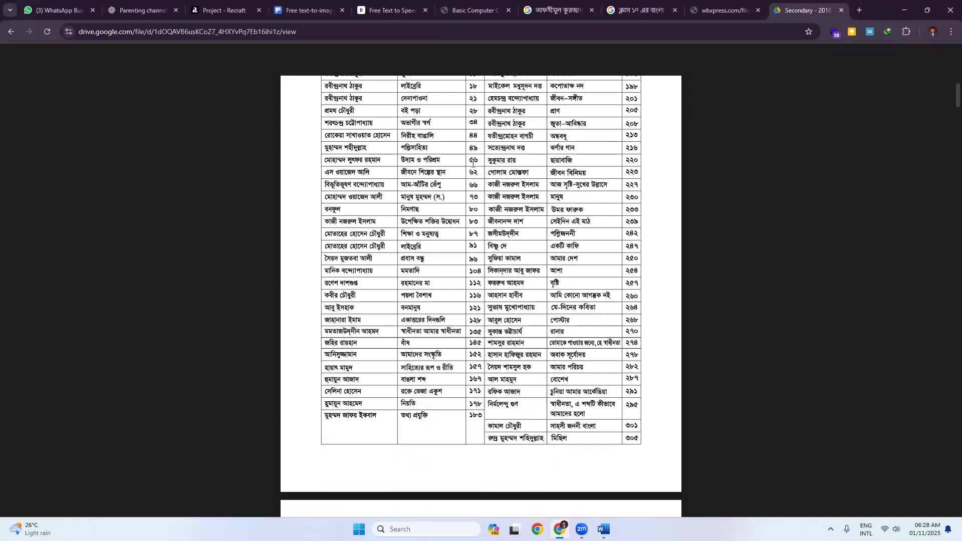
{"action": "scroll", "coordinate": [384, 218], "scroll_direction": "up", "scroll_amount": 5}
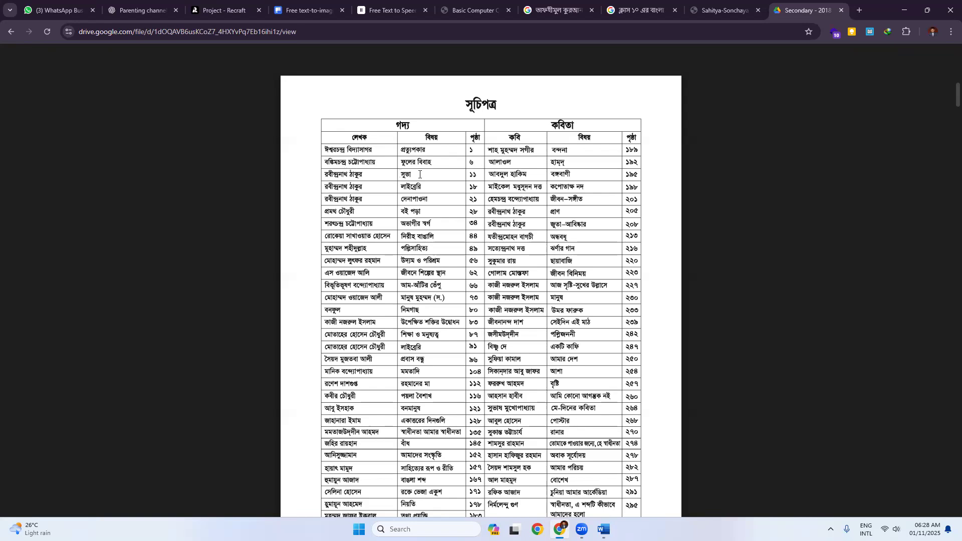
{"action": "scroll", "coordinate": [419, 175], "scroll_direction": "down", "scroll_amount": 3}
{"action": "scroll", "coordinate": [449, 220], "scroll_direction": "up", "scroll_amount": 5}
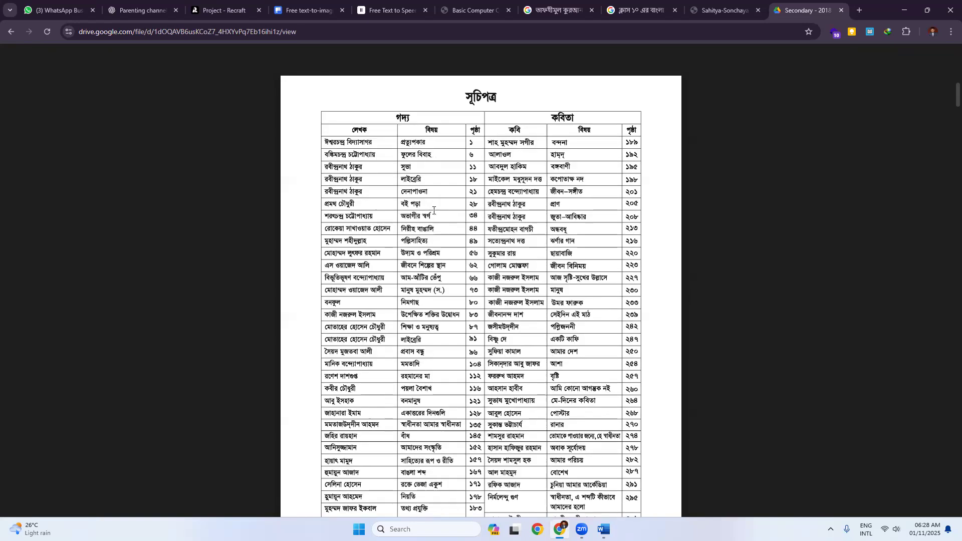
{"action": "scroll", "coordinate": [474, 283], "scroll_direction": "down", "scroll_amount": 2}
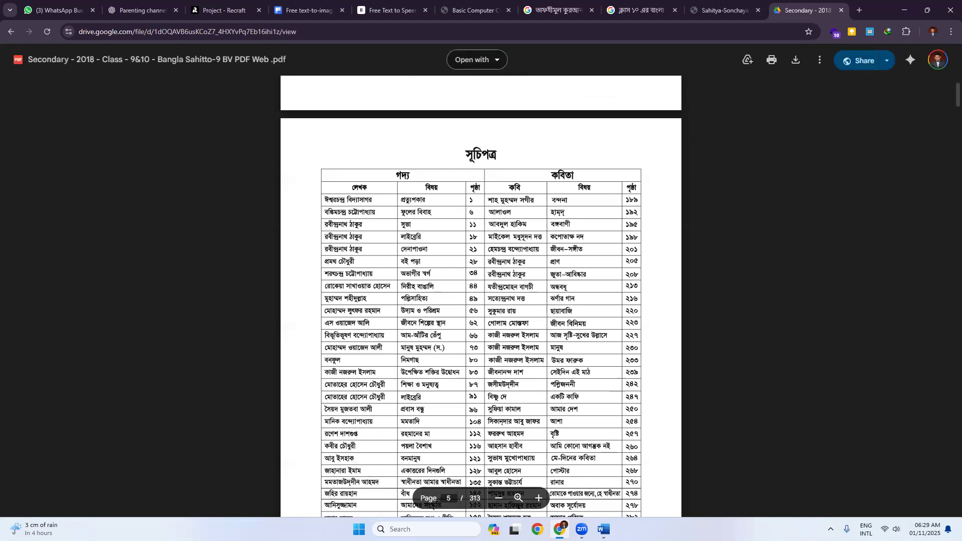
Step: Back in Word, apply Heading 1 to the First Chapter heading on page 2
{"action": "mouse_move", "coordinate": [603, 530]}
{"action": "left_click", "coordinate": [688, 481]}
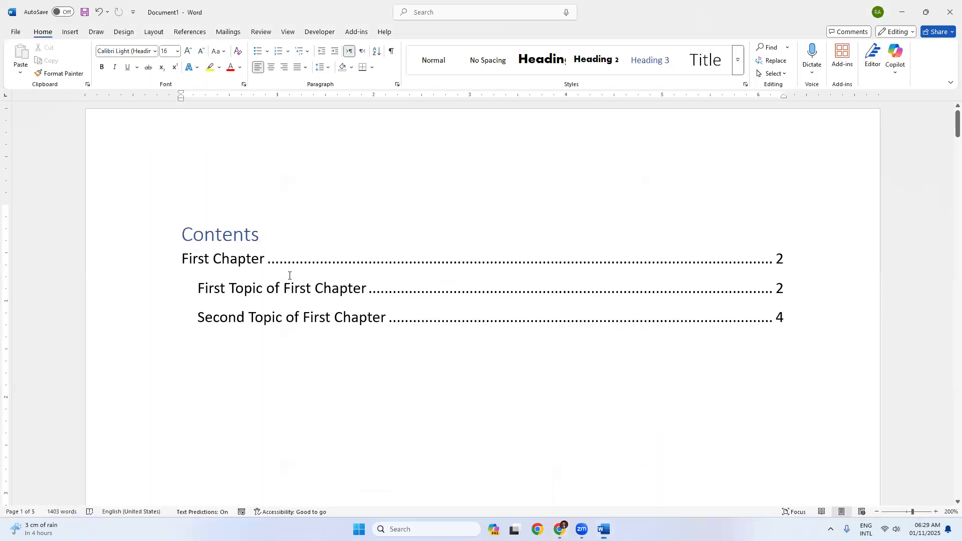
{"action": "scroll", "coordinate": [380, 309], "scroll_direction": "down", "scroll_amount": 15}
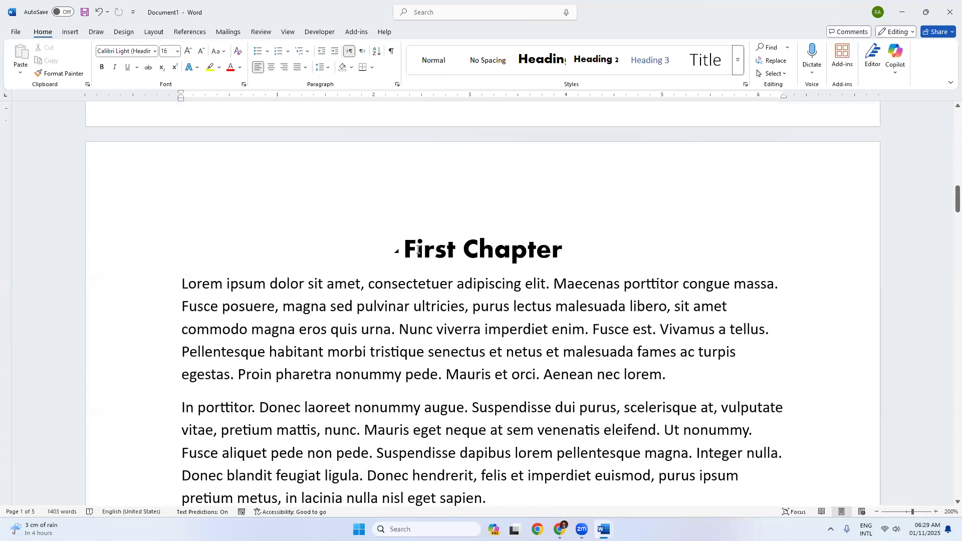
{"action": "triple_click", "coordinate": [419, 249]}
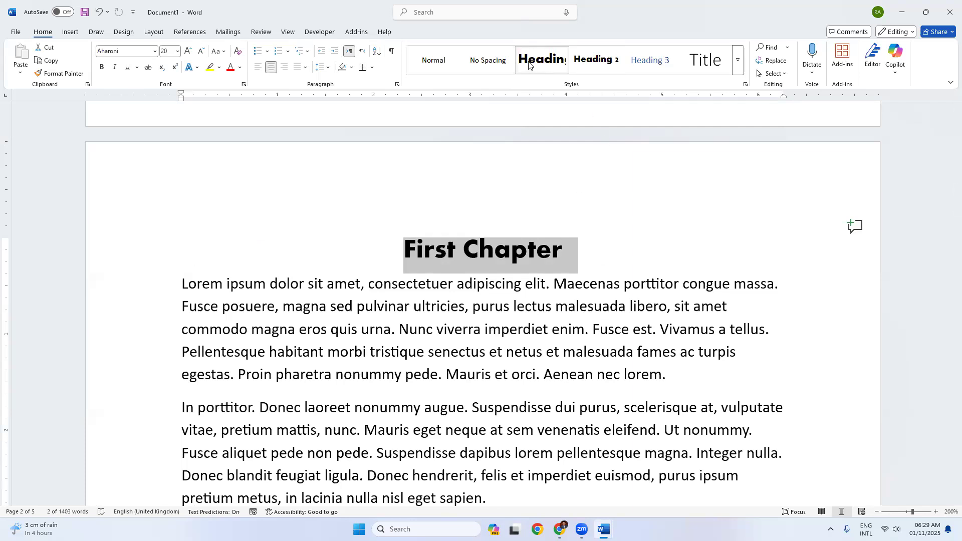
{"action": "left_click", "coordinate": [434, 257]}
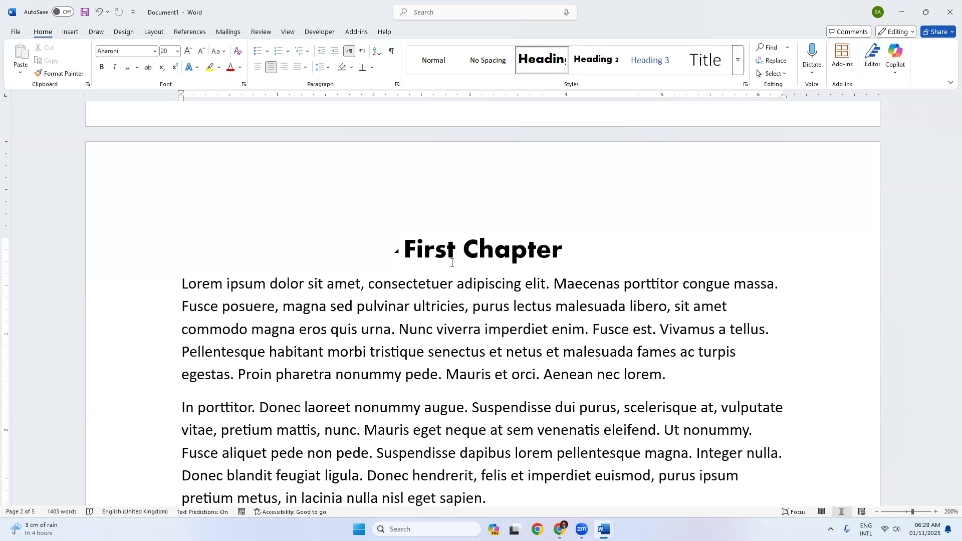
{"action": "triple_click", "coordinate": [408, 252]}
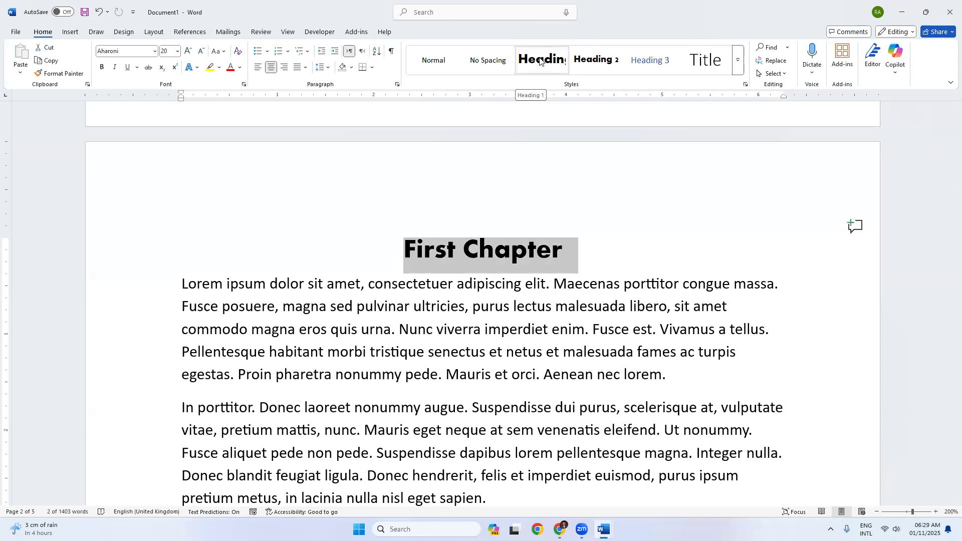
{"action": "left_click", "coordinate": [541, 61]}
{"action": "scroll", "coordinate": [363, 319], "scroll_direction": "down", "scroll_amount": 8}
{"action": "scroll", "coordinate": [362, 319], "scroll_direction": "down", "scroll_amount": 6}
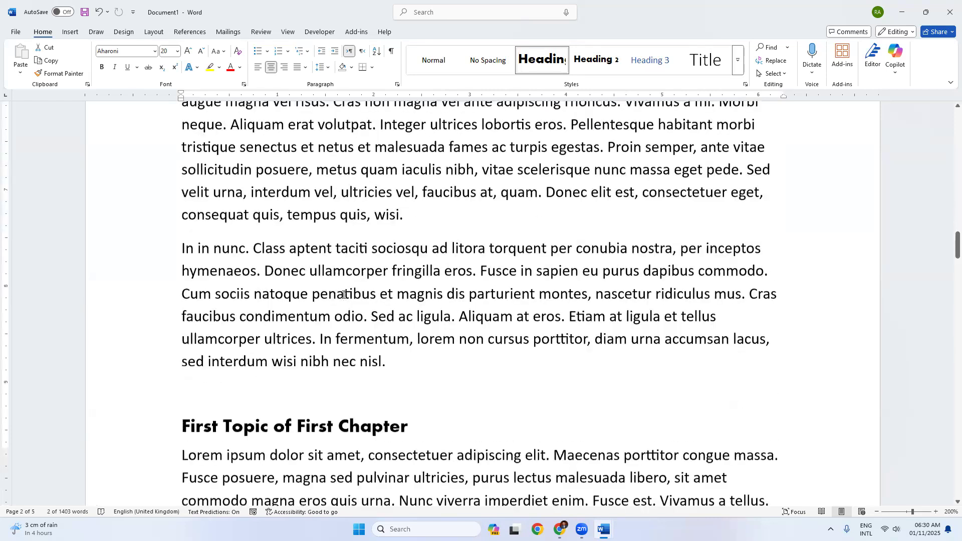
Step: Style the 'First Topic of First Chapter' line as Heading 2, then return to the Contents table
{"action": "scroll", "coordinate": [246, 284], "scroll_direction": "up", "scroll_amount": 1}
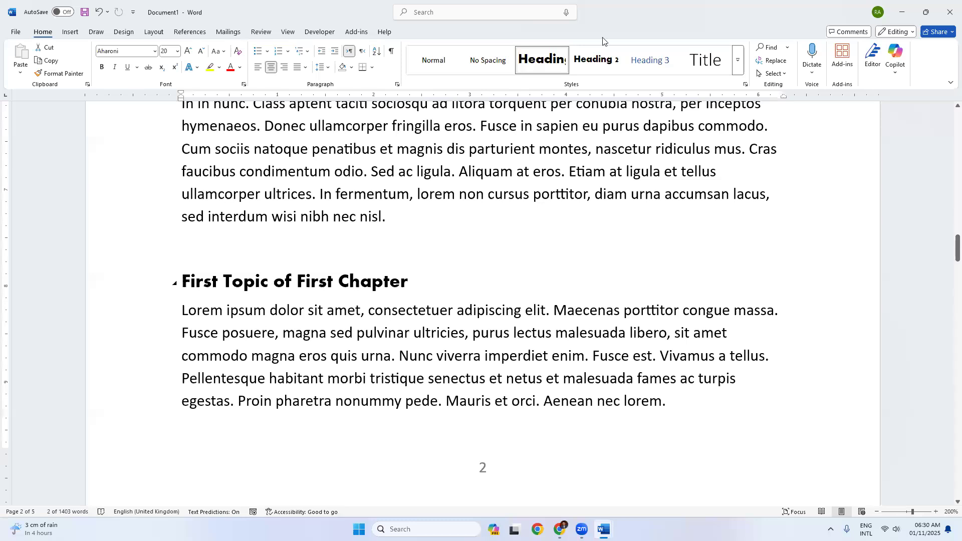
{"action": "left_click", "coordinate": [382, 334]}
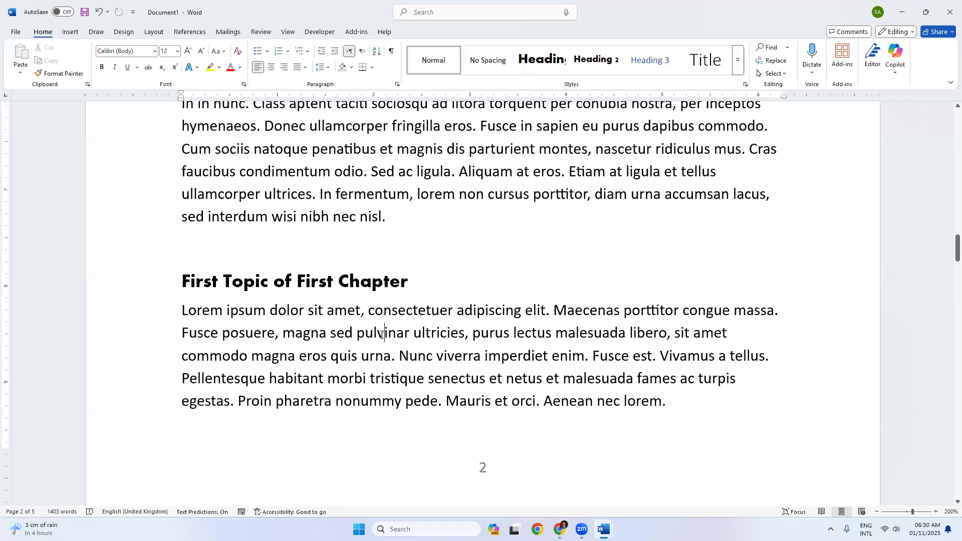
{"action": "left_click_drag", "start_coordinate": [413, 281], "coordinate": [204, 282]}
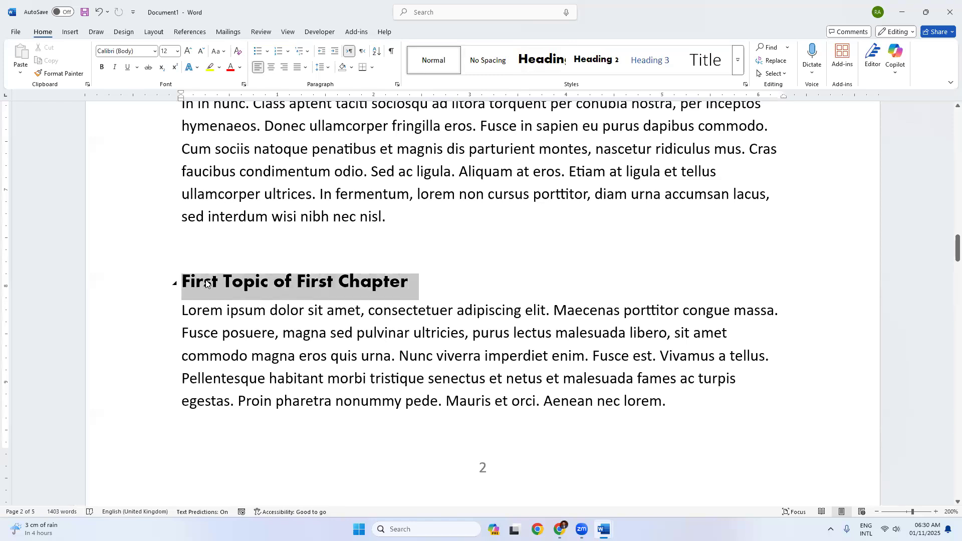
{"action": "left_click", "coordinate": [604, 61]}
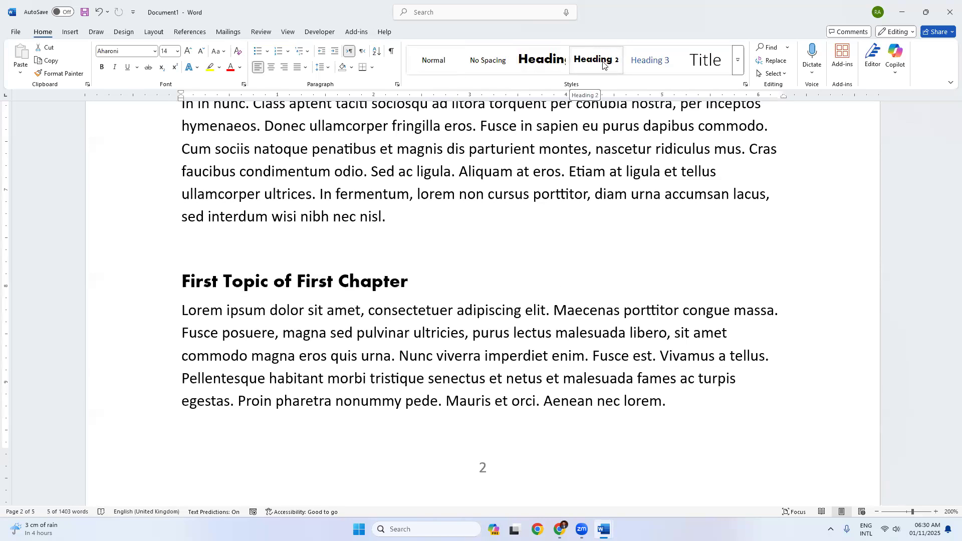
{"action": "scroll", "coordinate": [527, 247], "scroll_direction": "up", "scroll_amount": 10}
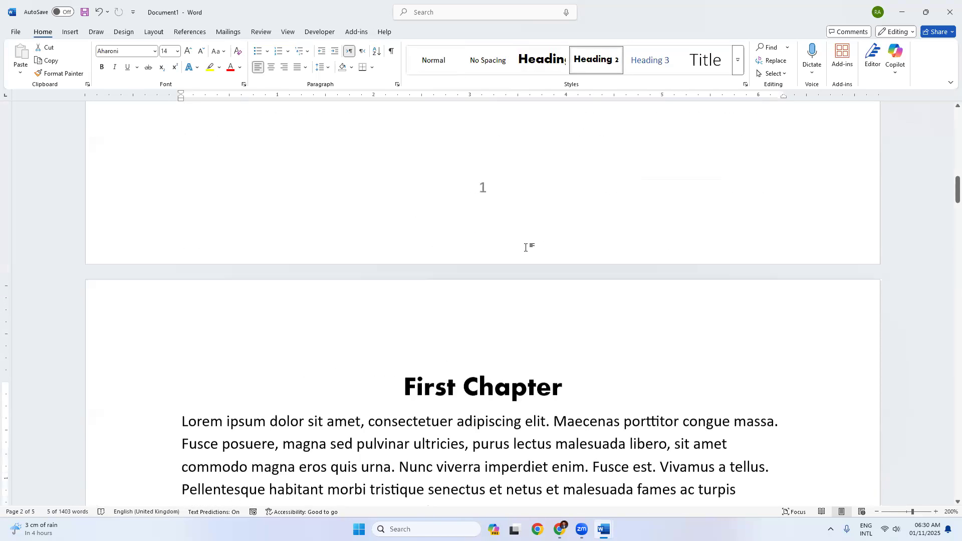
{"action": "scroll", "coordinate": [527, 247], "scroll_direction": "up", "scroll_amount": 5}
{"action": "left_click", "coordinate": [242, 254]}
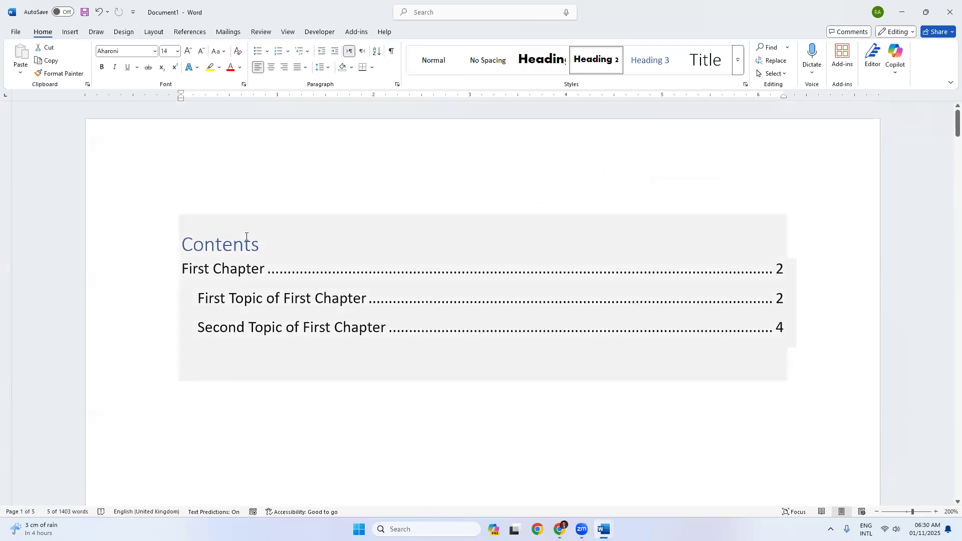
Step: Remove the existing table of contents from page 1
{"action": "left_click", "coordinate": [258, 237]}
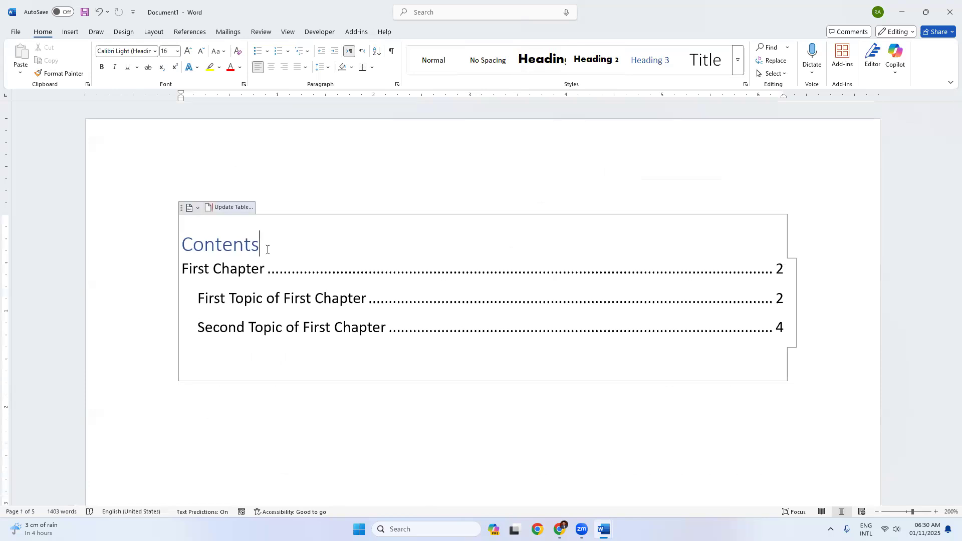
{"action": "left_click", "coordinate": [245, 208]}
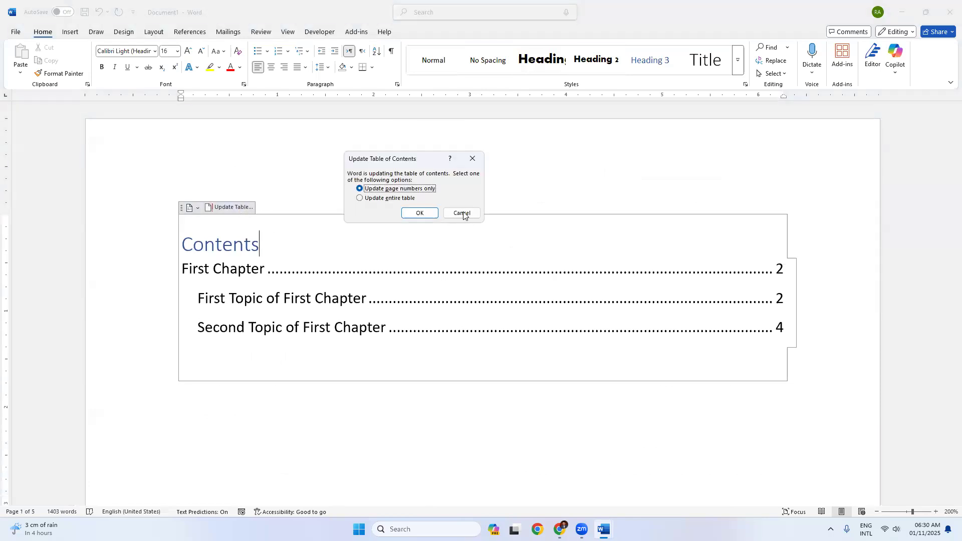
{"action": "key", "text": "Escape"}
{"action": "left_click", "coordinate": [189, 207]}
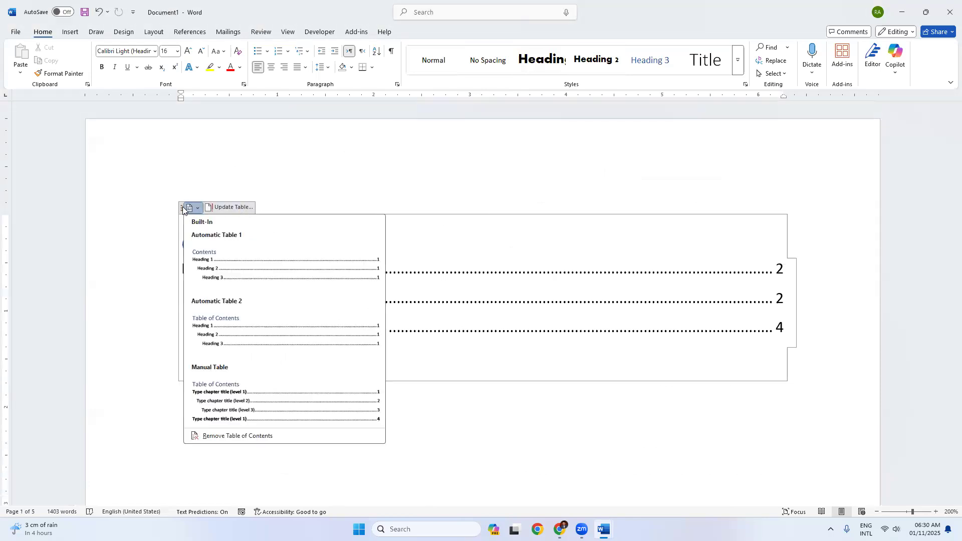
{"action": "left_click", "coordinate": [236, 436]}
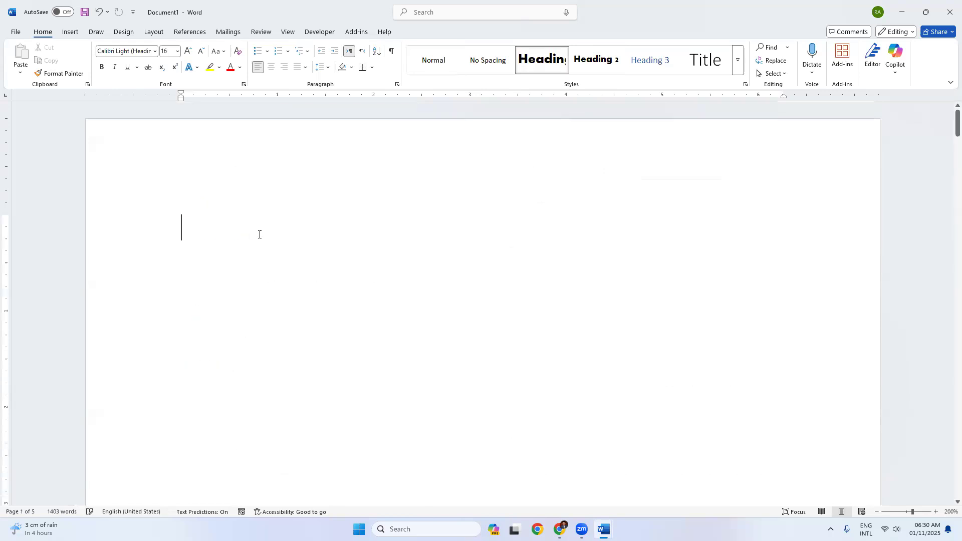
Step: Insert a fresh Automatic Table 1 contents table from the References tab
{"action": "left_click", "coordinate": [190, 31]}
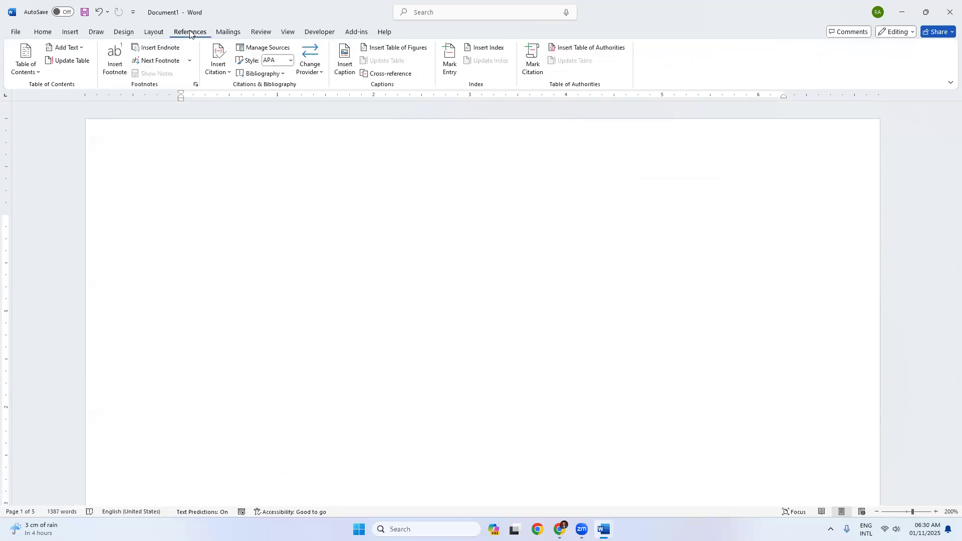
{"action": "left_click", "coordinate": [25, 62]}
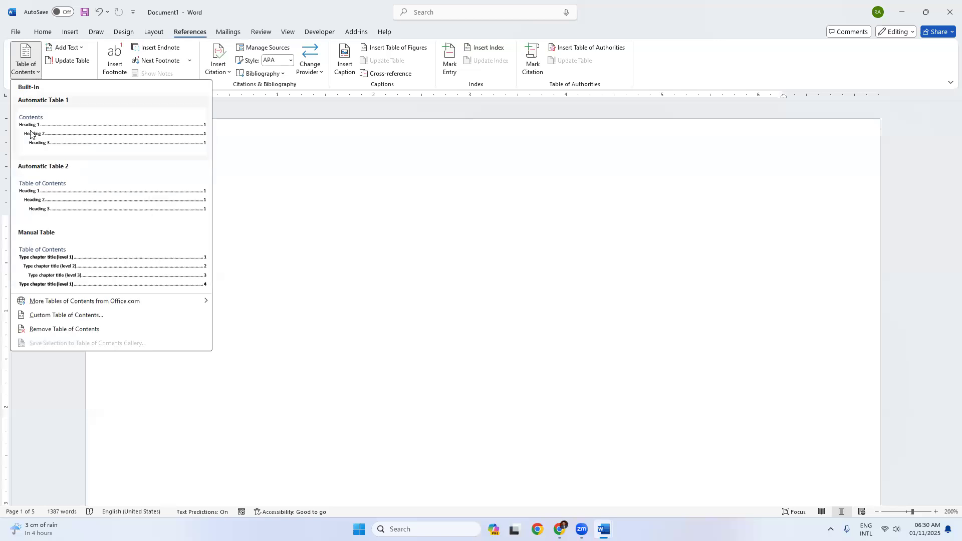
{"action": "left_click", "coordinate": [93, 138]}
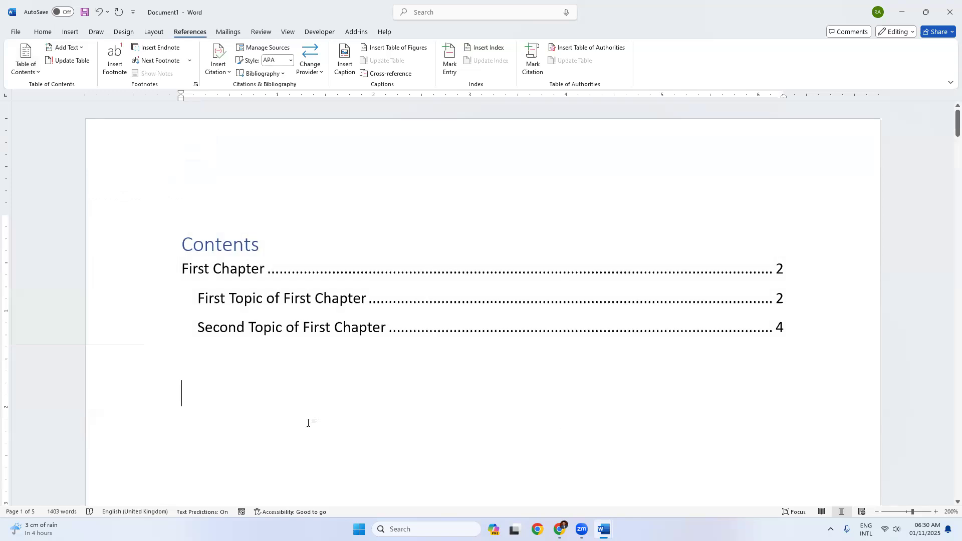
Step: Select the First Chapter heading line, then go back to the Contents table on the Home tab
{"action": "scroll", "coordinate": [308, 422], "scroll_direction": "down", "scroll_amount": 15}
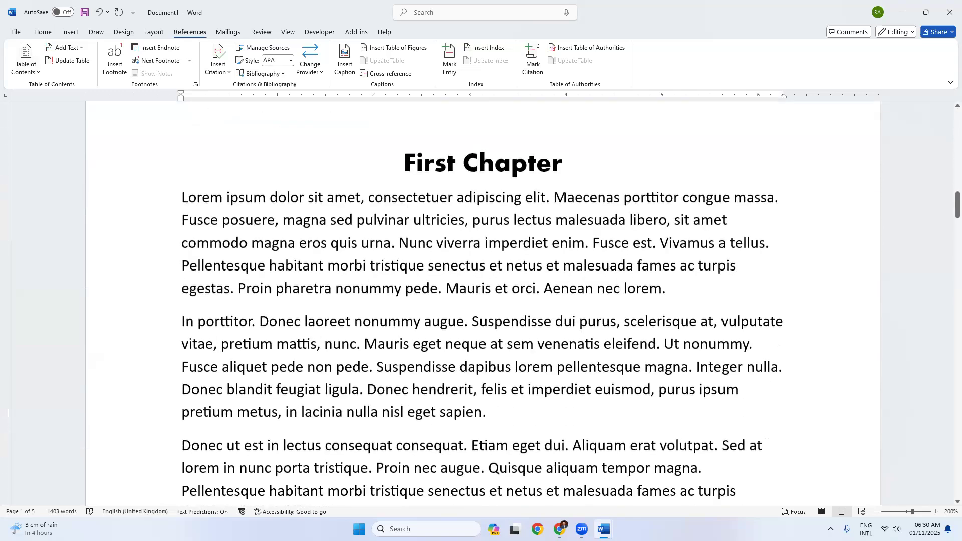
{"action": "triple_click", "coordinate": [397, 160]}
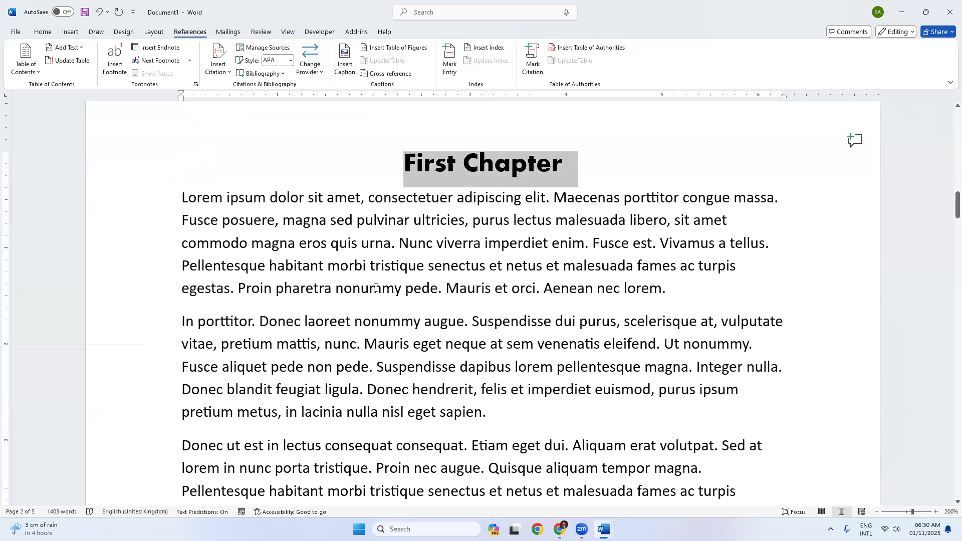
{"action": "scroll", "coordinate": [366, 300], "scroll_direction": "down", "scroll_amount": 5}
{"action": "scroll", "coordinate": [366, 300], "scroll_direction": "down", "scroll_amount": 10}
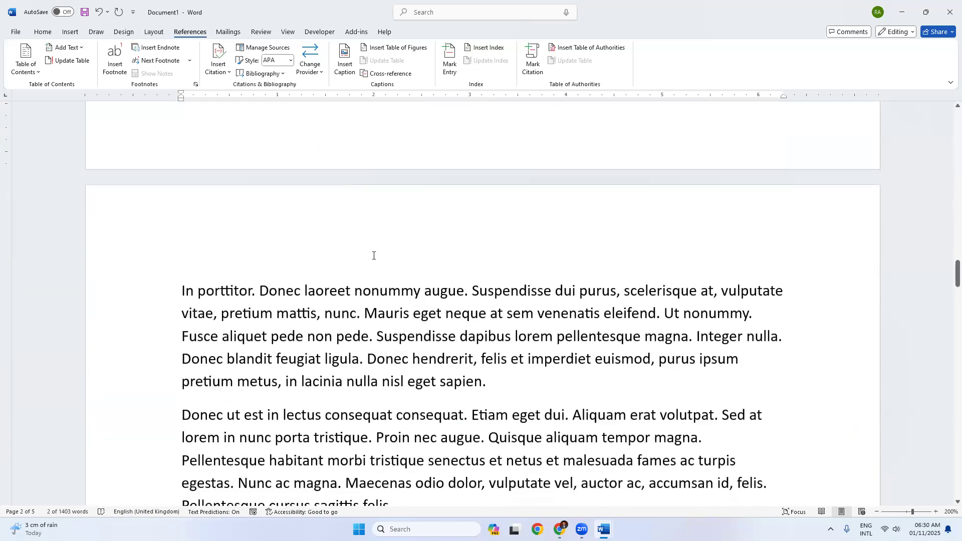
{"action": "scroll", "coordinate": [373, 255], "scroll_direction": "up", "scroll_amount": 12}
{"action": "scroll", "coordinate": [373, 258], "scroll_direction": "up", "scroll_amount": 15}
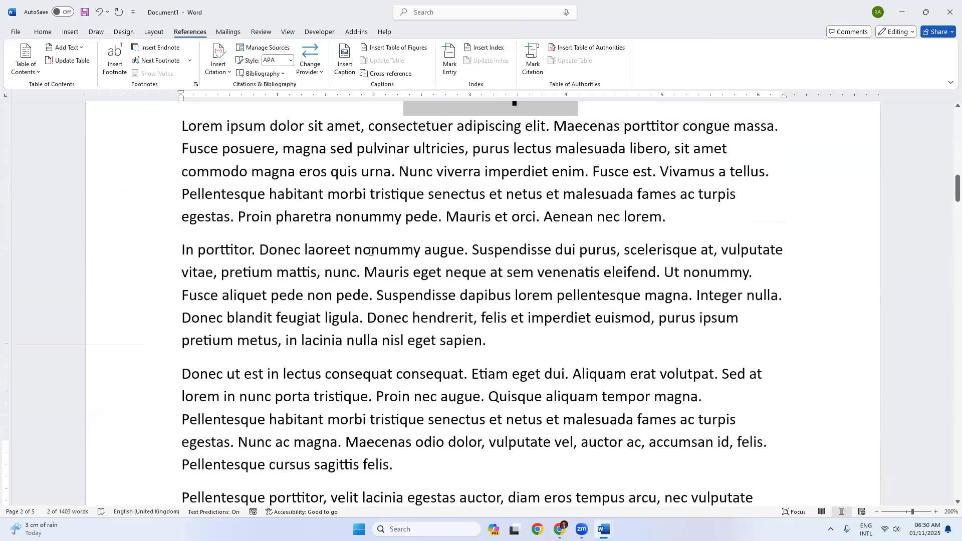
{"action": "scroll", "coordinate": [302, 228], "scroll_direction": "up", "scroll_amount": 3}
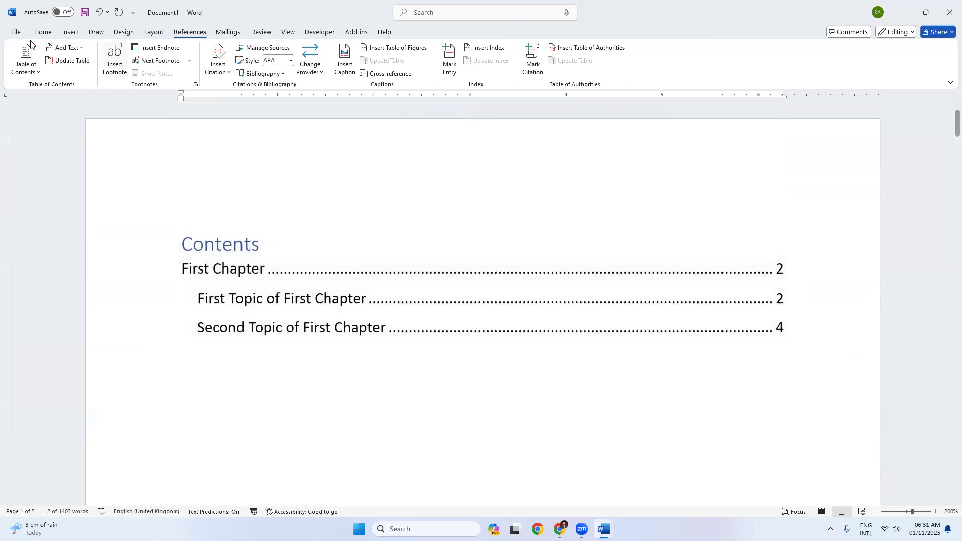
{"action": "left_click", "coordinate": [47, 34]}
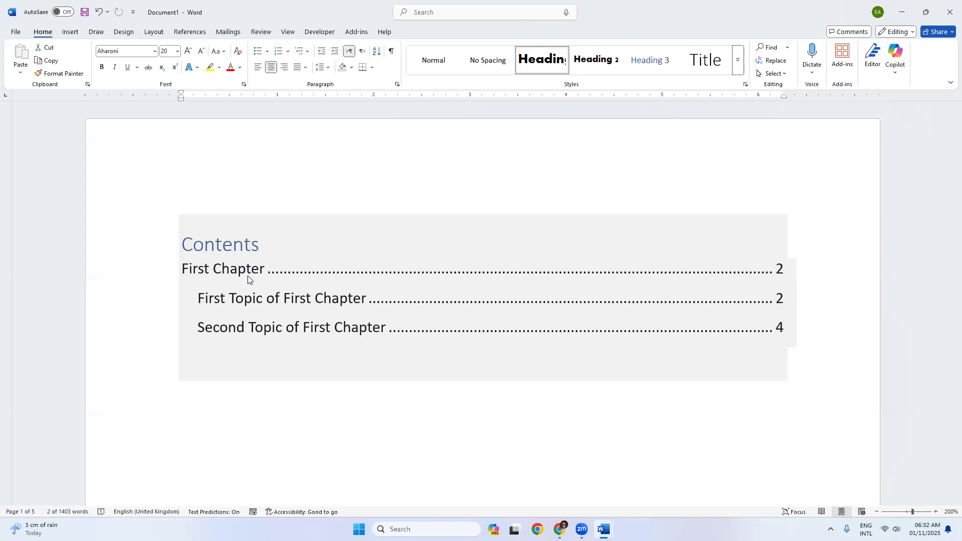
Step: Start a new document with =lorem(1,1) and =lorem(1,10), styling the first sentence as Heading
{"action": "key", "text": "ctrl+n"}
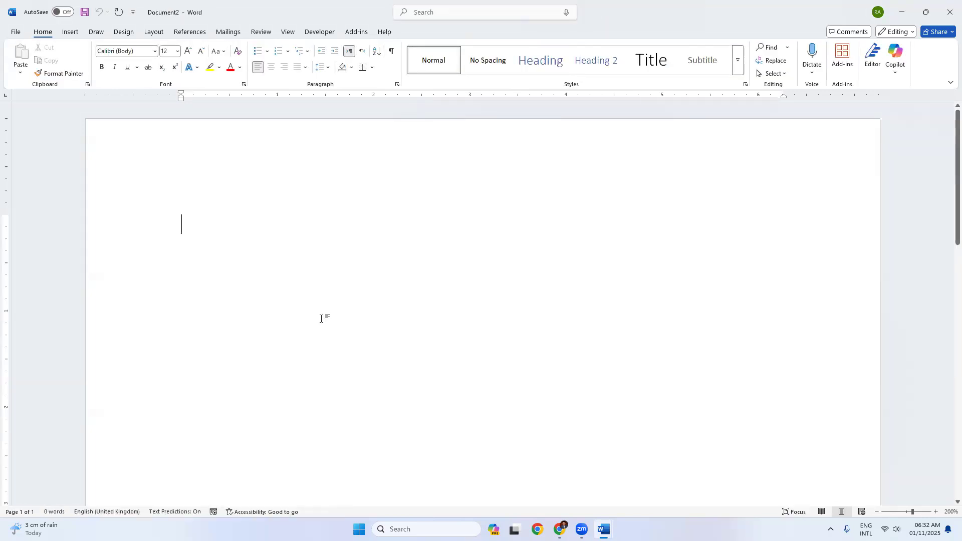
{"action": "type", "text": "="}
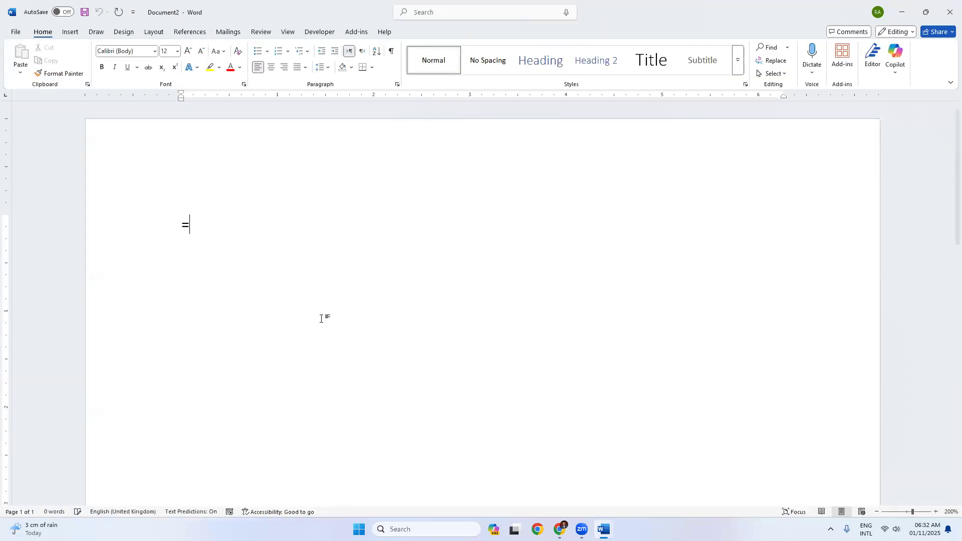
{"action": "type", "text": "lorem(1,10"}
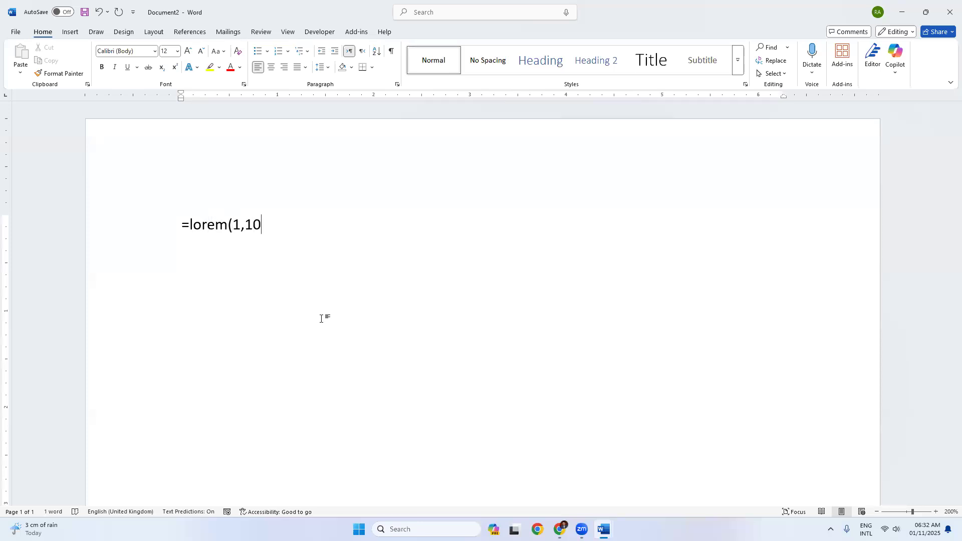
{"action": "key", "text": "BackSpace"}
{"action": "type", "text": ")"}
{"action": "key", "text": "Return"}
{"action": "type", "text": "="}
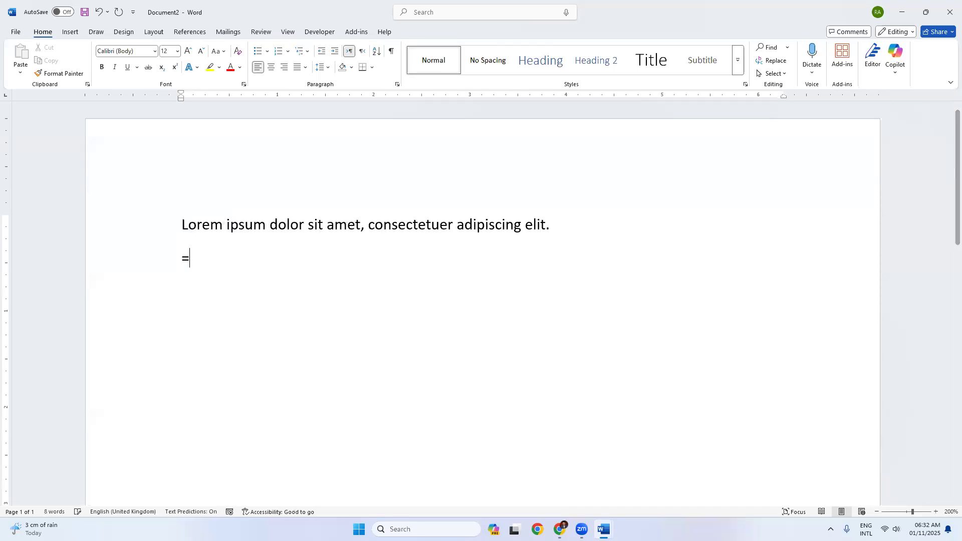
{"action": "type", "text": "lorem("}
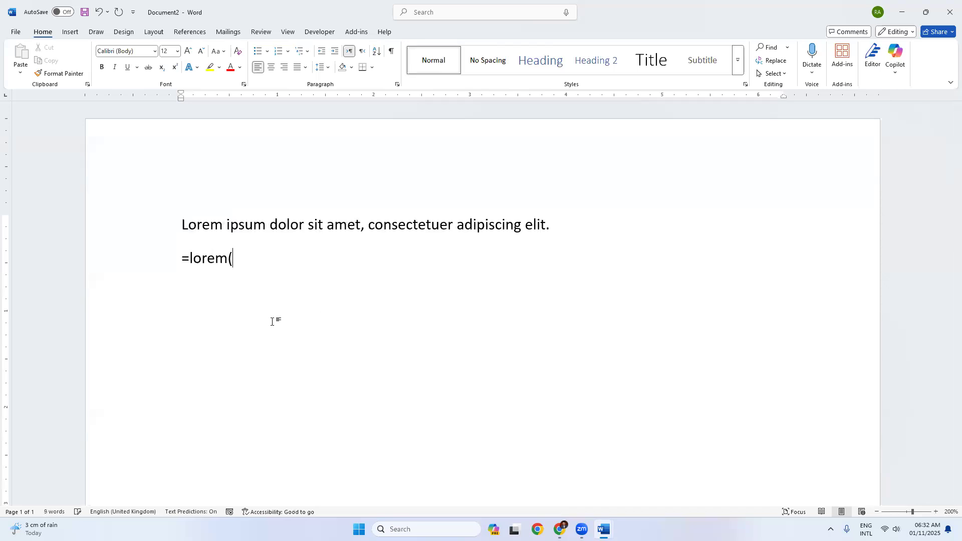
{"action": "type", "text": "1,10)"}
{"action": "key", "text": "Return"}
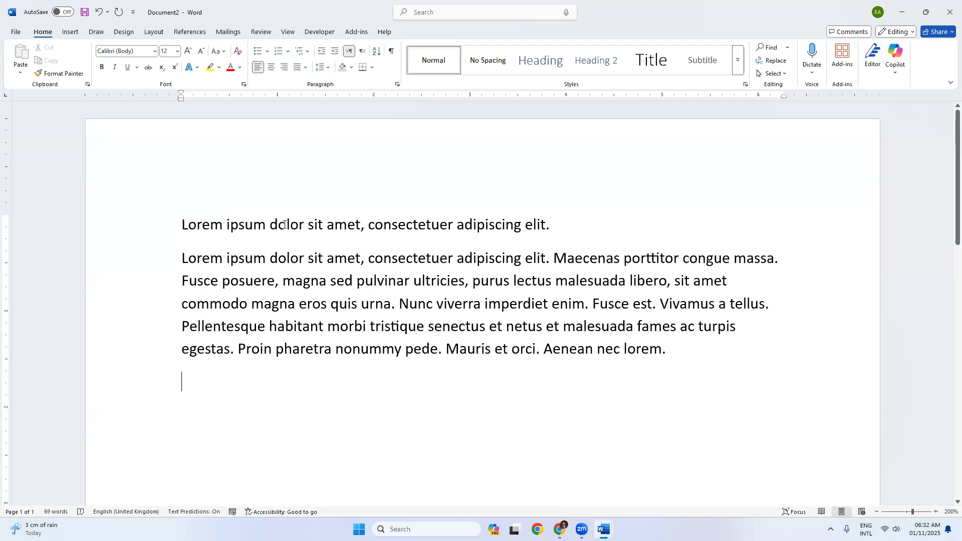
{"action": "left_click", "coordinate": [156, 227]}
{"action": "left_click", "coordinate": [540, 61]}
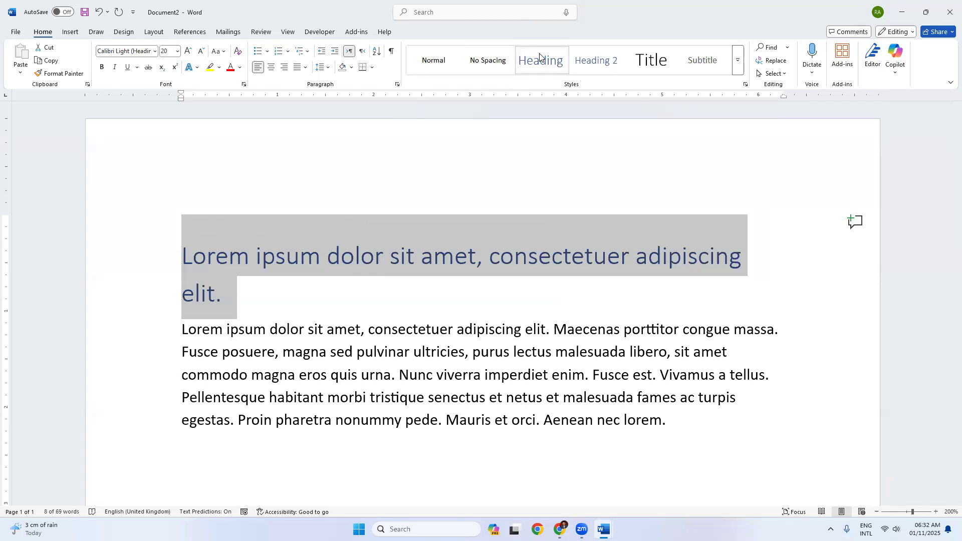
Step: Push the lorem heading onto page 2 with a page break
{"action": "left_click", "coordinate": [182, 237]}
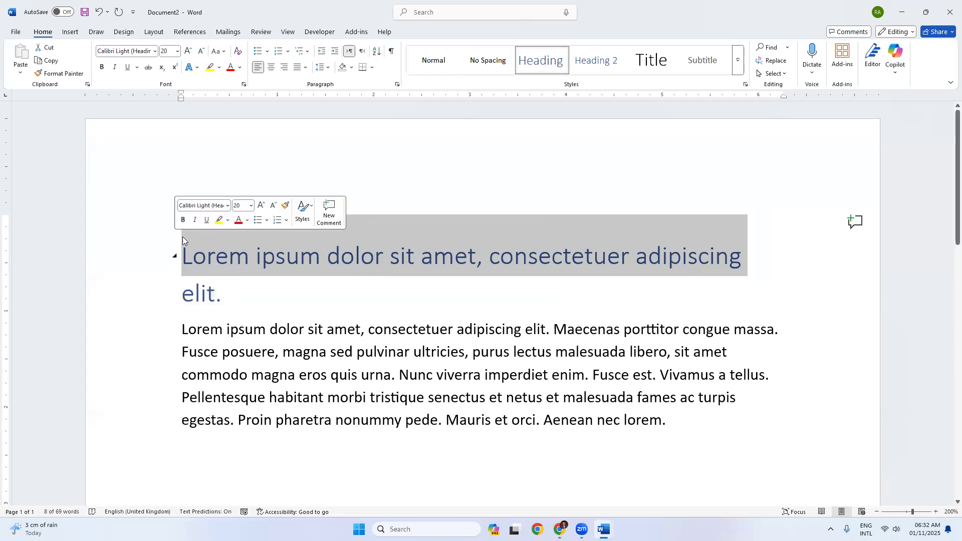
{"action": "left_click", "coordinate": [182, 237]}
{"action": "key", "text": "ctrl+Return"}
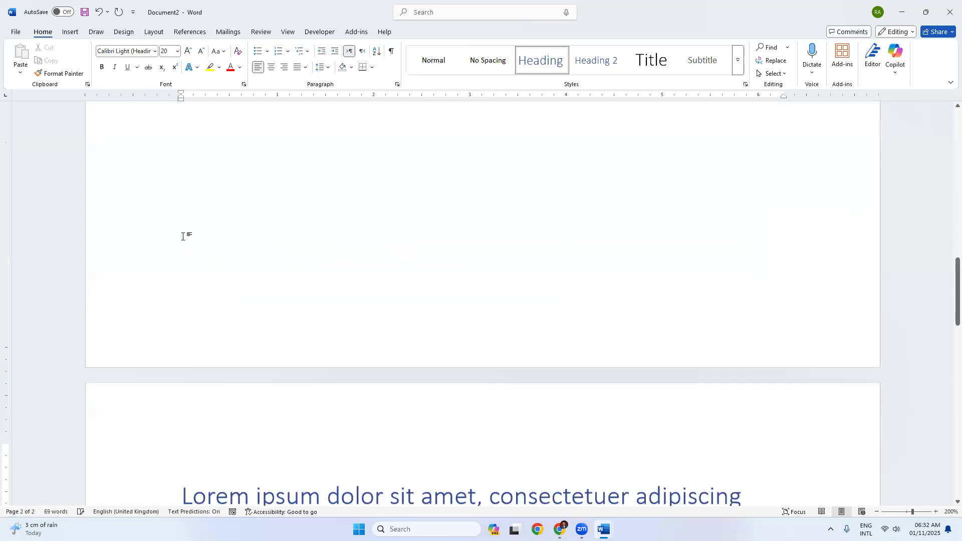
Step: Insert an Automatic Table 1 contents table at the top of page 1
{"action": "scroll", "coordinate": [227, 244], "scroll_direction": "up", "scroll_amount": 10}
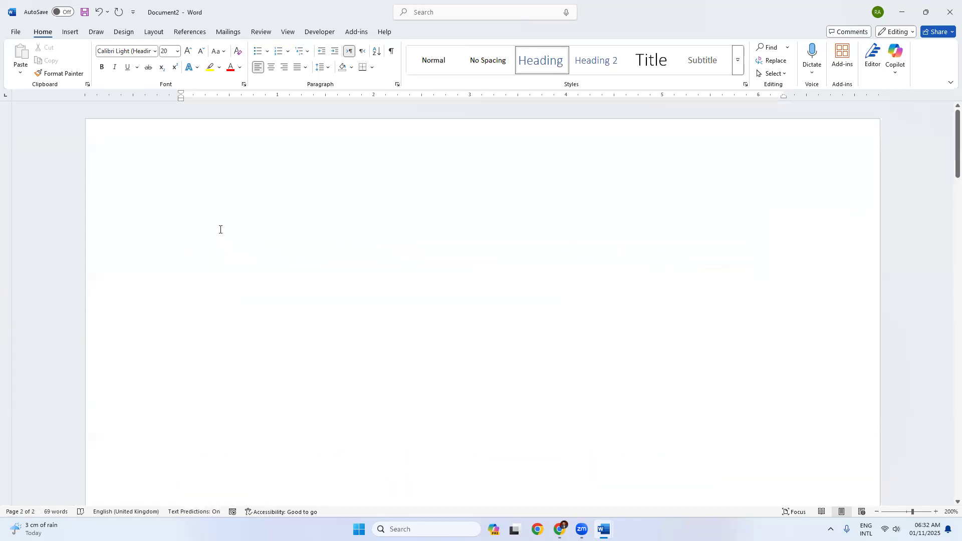
{"action": "left_click", "coordinate": [215, 215]}
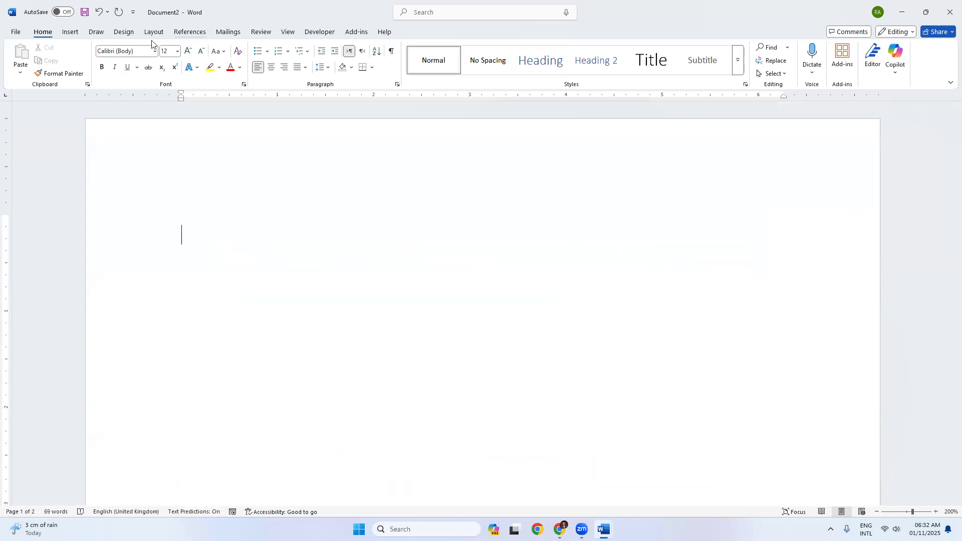
{"action": "left_click", "coordinate": [189, 31]}
{"action": "left_click", "coordinate": [21, 64]}
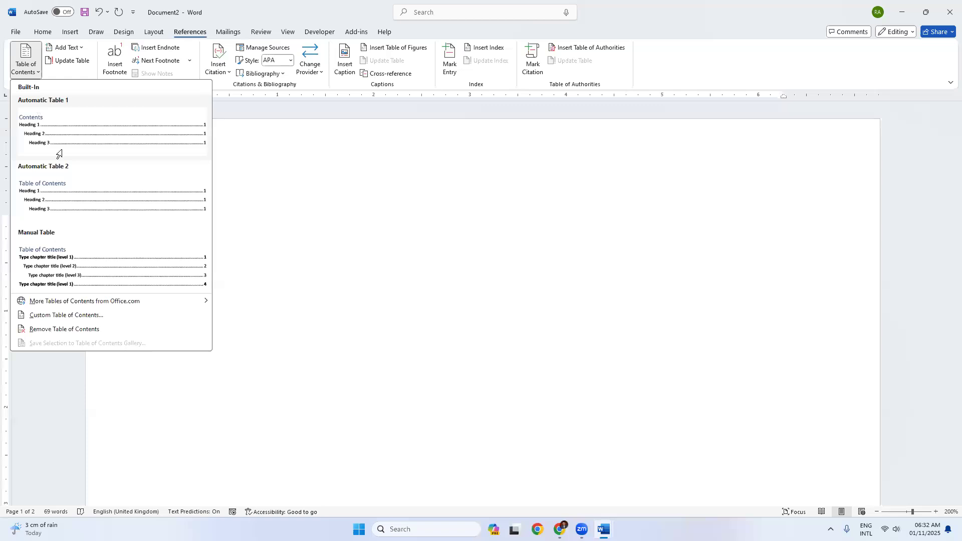
{"action": "left_click", "coordinate": [58, 151]}
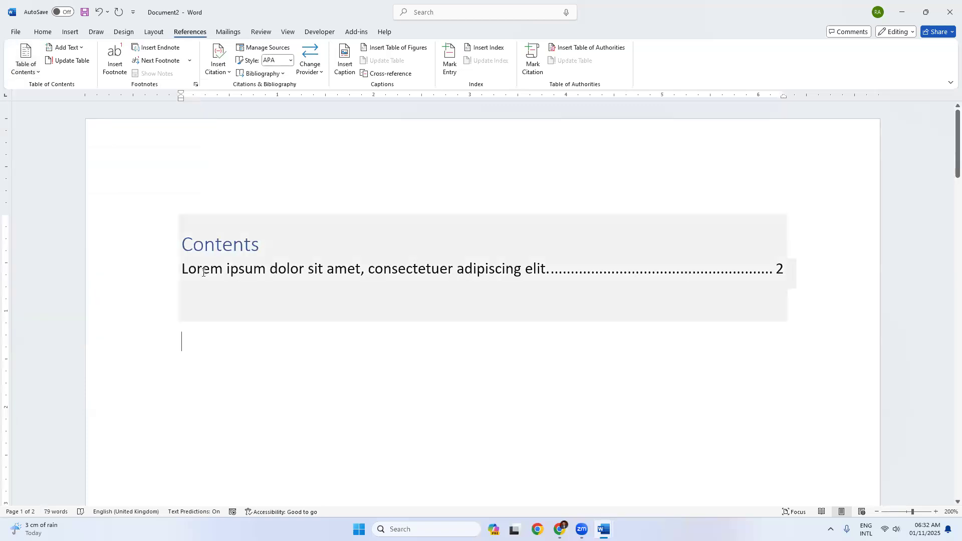
Step: Follow the Contents entry to the heading, then return to the Contents table
{"action": "left_click", "coordinate": [329, 286], "text": "ctrl"}
{"action": "scroll", "coordinate": [326, 292], "scroll_direction": "down", "scroll_amount": 8}
{"action": "scroll", "coordinate": [255, 260], "scroll_direction": "up", "scroll_amount": 4}
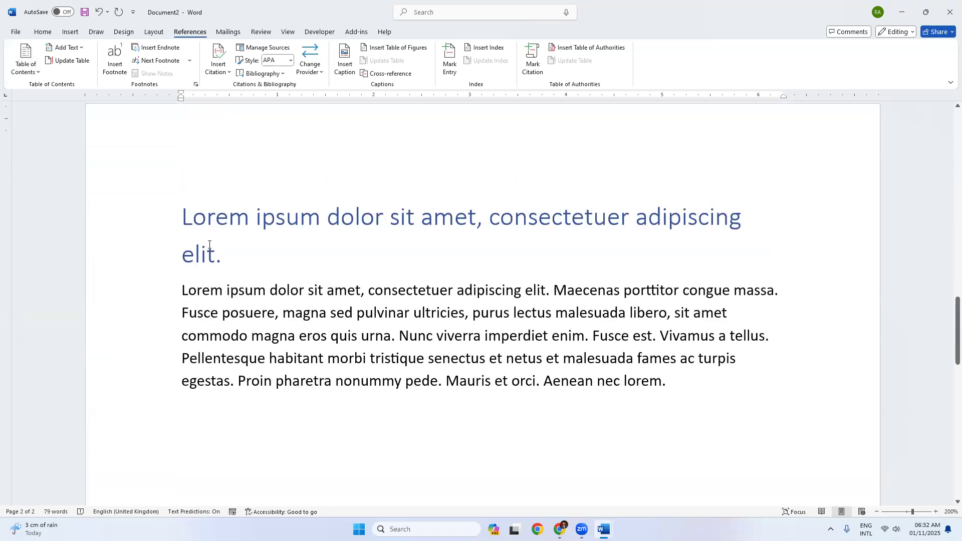
{"action": "scroll", "coordinate": [428, 271], "scroll_direction": "up", "scroll_amount": 20}
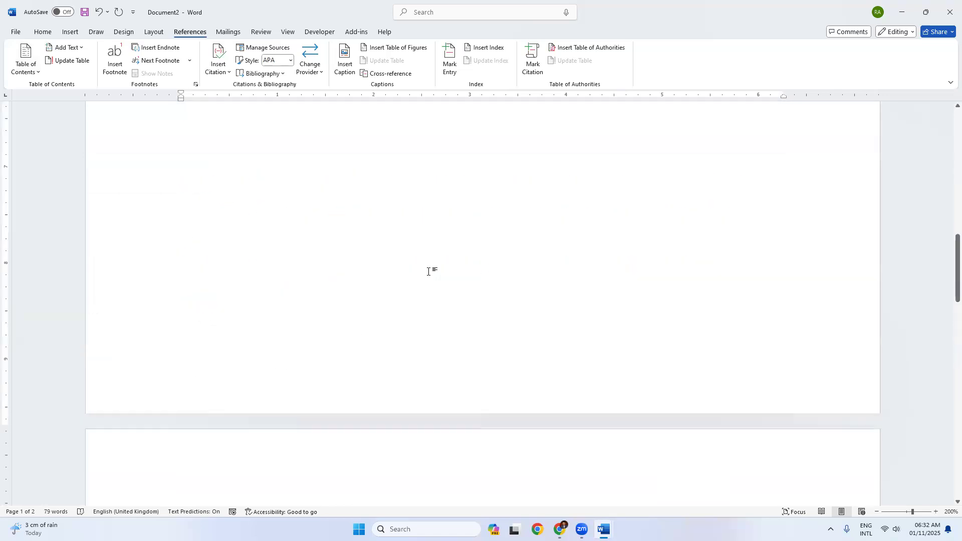
{"action": "left_click", "coordinate": [371, 272]}
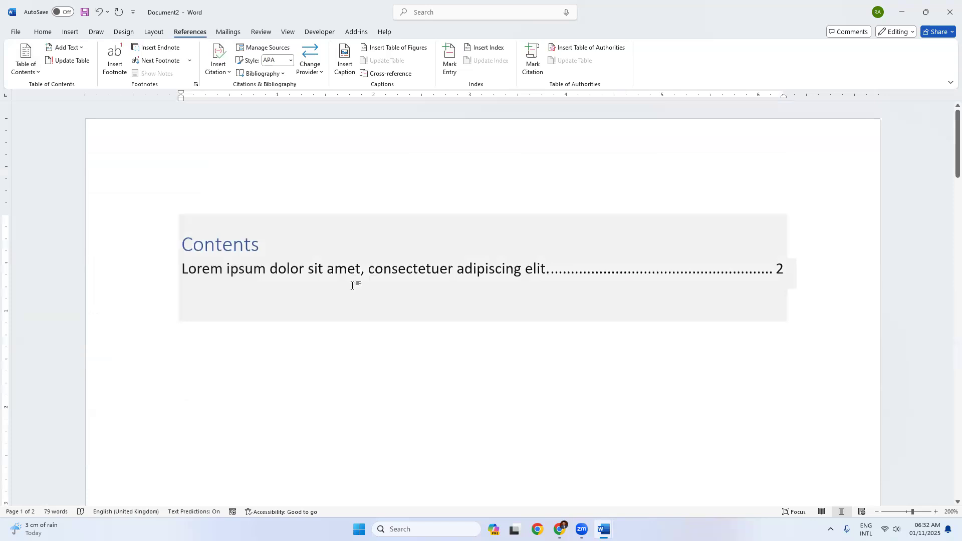
{"action": "scroll", "coordinate": [389, 294], "scroll_direction": "down", "scroll_amount": 15}
{"action": "scroll", "coordinate": [418, 297], "scroll_direction": "up", "scroll_amount": 1}
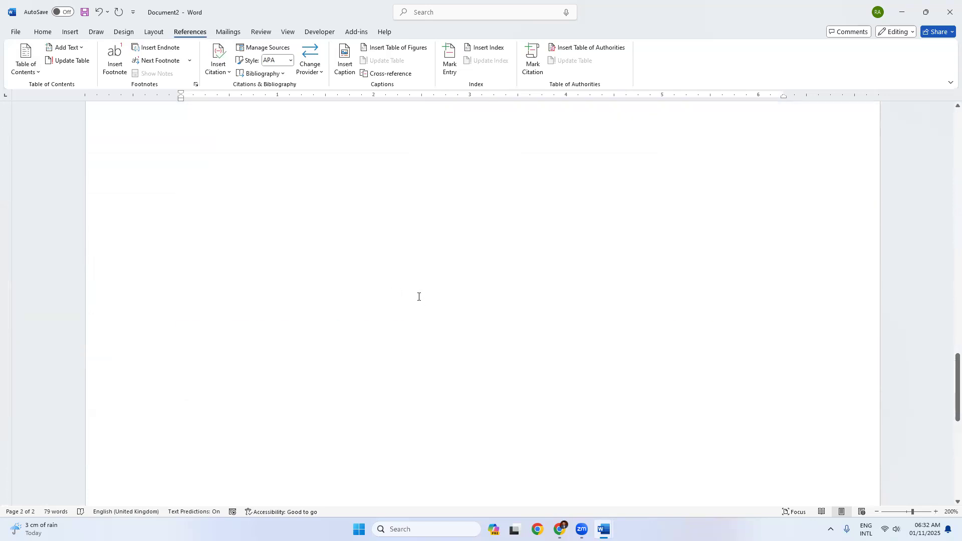
{"action": "scroll", "coordinate": [418, 297], "scroll_direction": "up", "scroll_amount": 2}
Step: Add a line with a person's name and a =lorem(1,10) paragraph below the last paragraph
{"action": "left_click", "coordinate": [682, 185]}
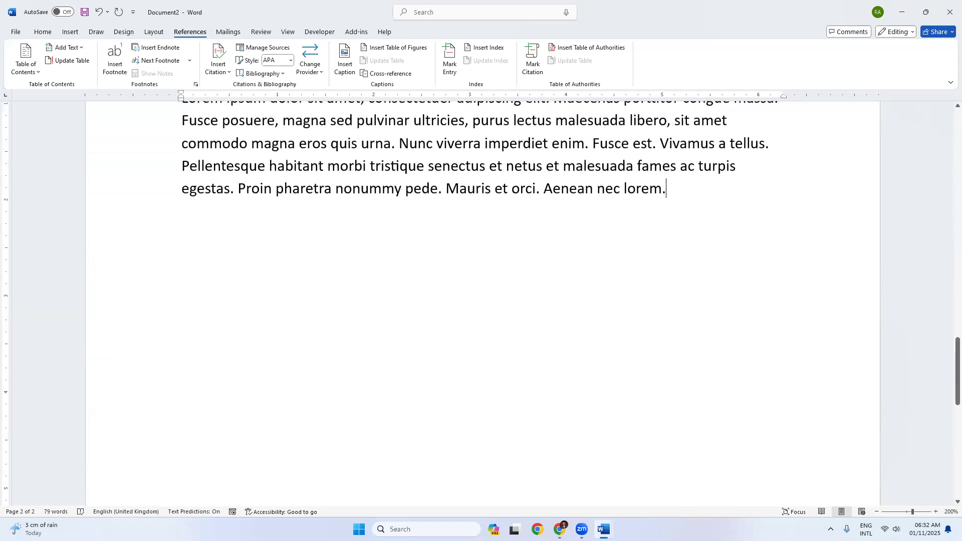
{"action": "key", "text": "Return"}
{"action": "key", "text": "Return"}
{"action": "key", "text": "Return"}
{"action": "type", "text": "=lkoj"}
{"action": "key", "text": "BackSpace"}
{"action": "key", "text": "BackSpace"}
{"action": "key", "text": "BackSpace"}
{"action": "type", "text": "oe"}
{"action": "key", "text": "BackSpace"}
{"action": "type", "text": "rem(1,10)"}
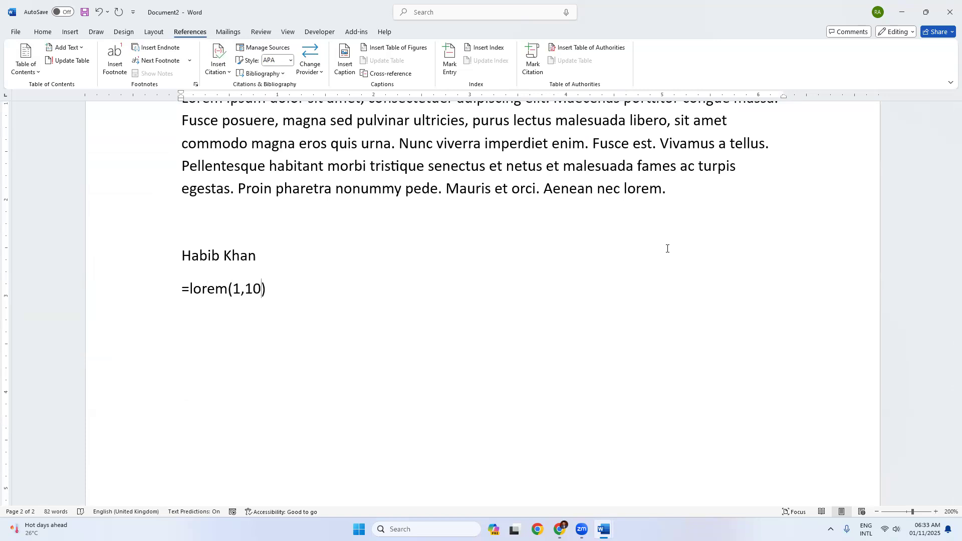
{"action": "key", "text": "Return"}
Step: Apply the Heading style to the name line
{"action": "left_click", "coordinate": [171, 260]}
{"action": "left_click", "coordinate": [43, 31]}
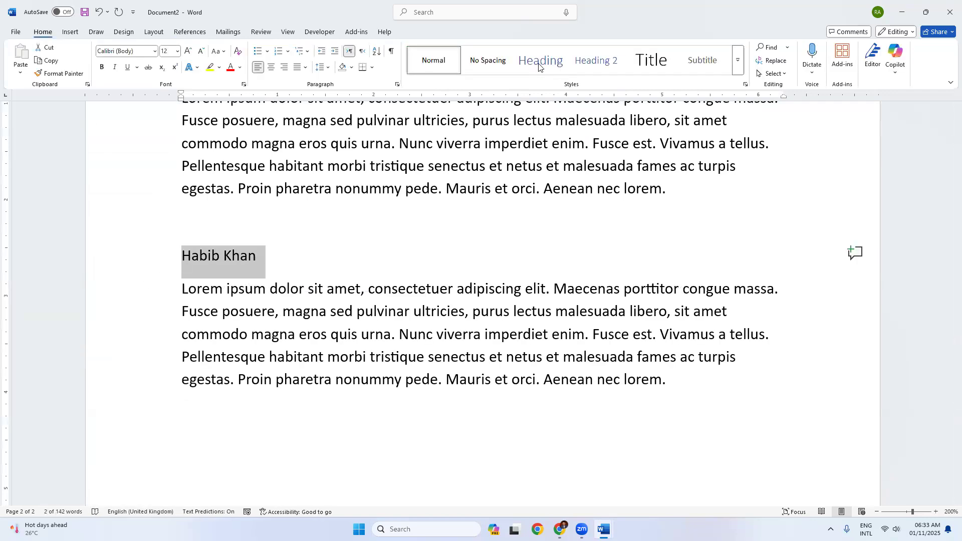
{"action": "left_click", "coordinate": [536, 64]}
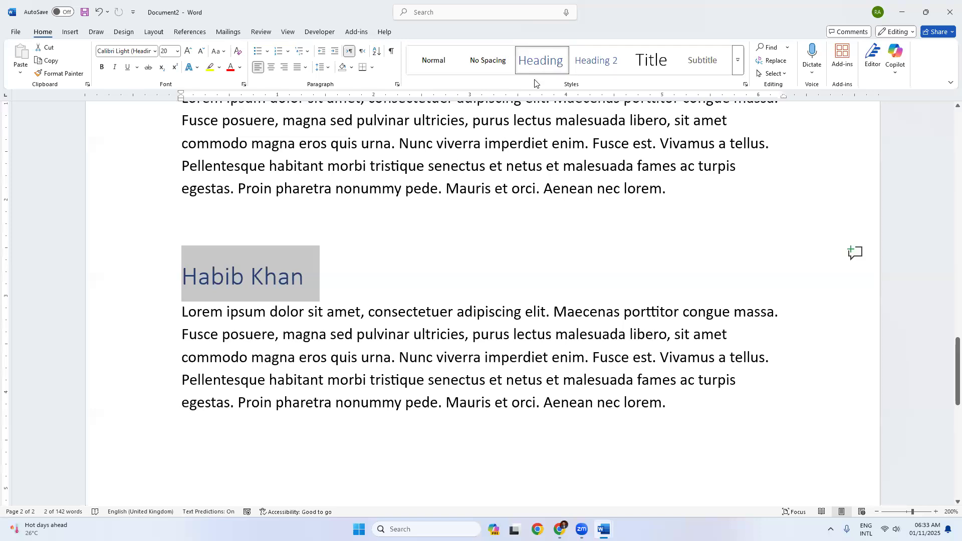
{"action": "scroll", "coordinate": [585, 244], "scroll_direction": "down", "scroll_amount": 3}
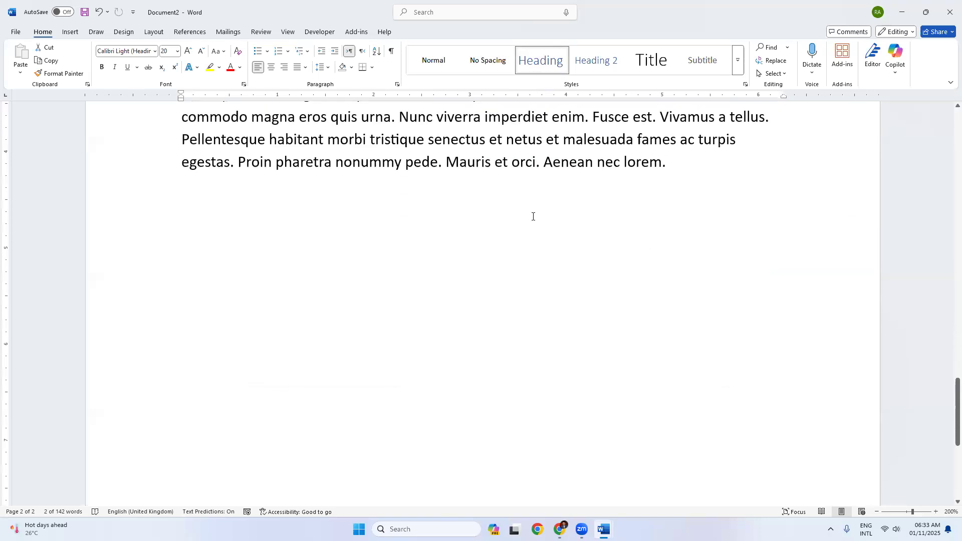
{"action": "scroll", "coordinate": [452, 163], "scroll_direction": "up", "scroll_amount": 7}
{"action": "scroll", "coordinate": [452, 162], "scroll_direction": "up", "scroll_amount": 10}
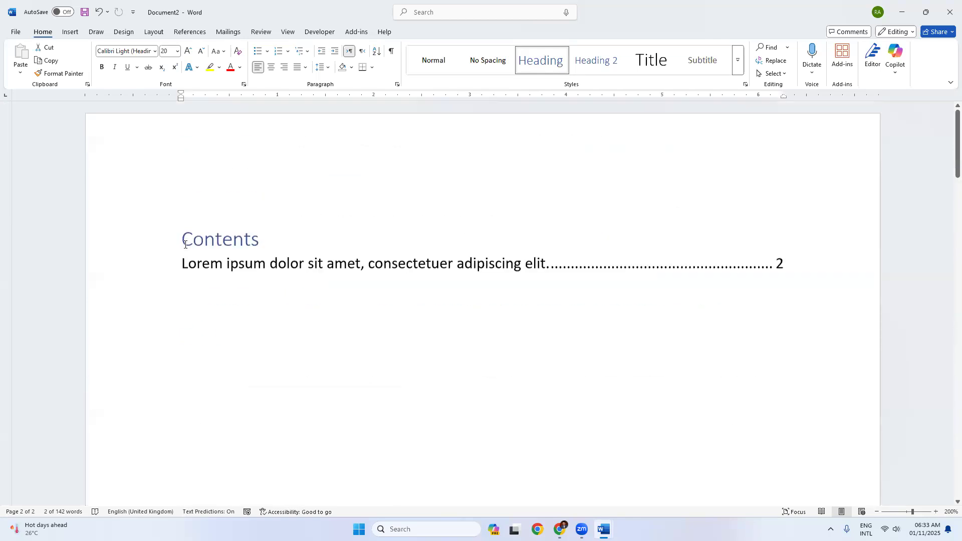
Step: Update the entire Contents table so it lists both the lorem and name headings on page 2
{"action": "left_click", "coordinate": [217, 240]}
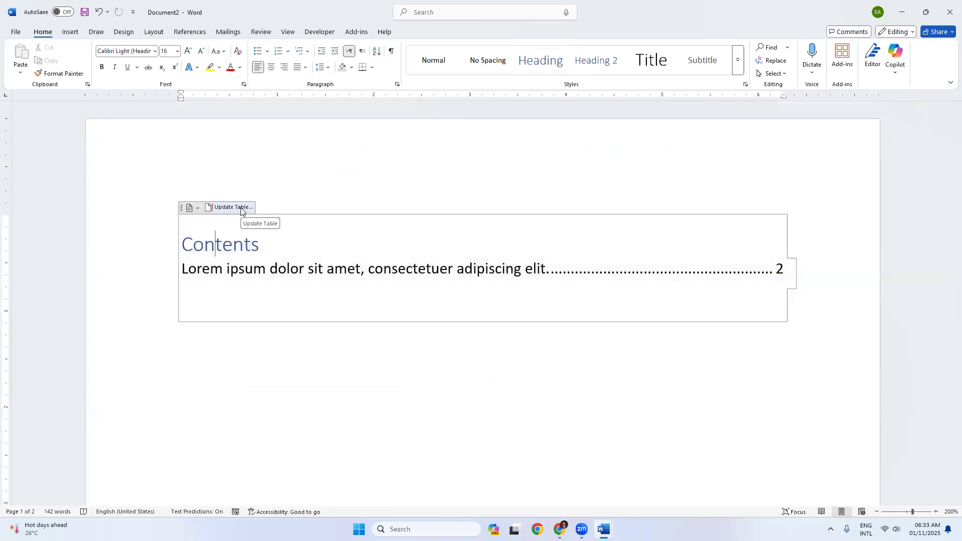
{"action": "left_click", "coordinate": [241, 207]}
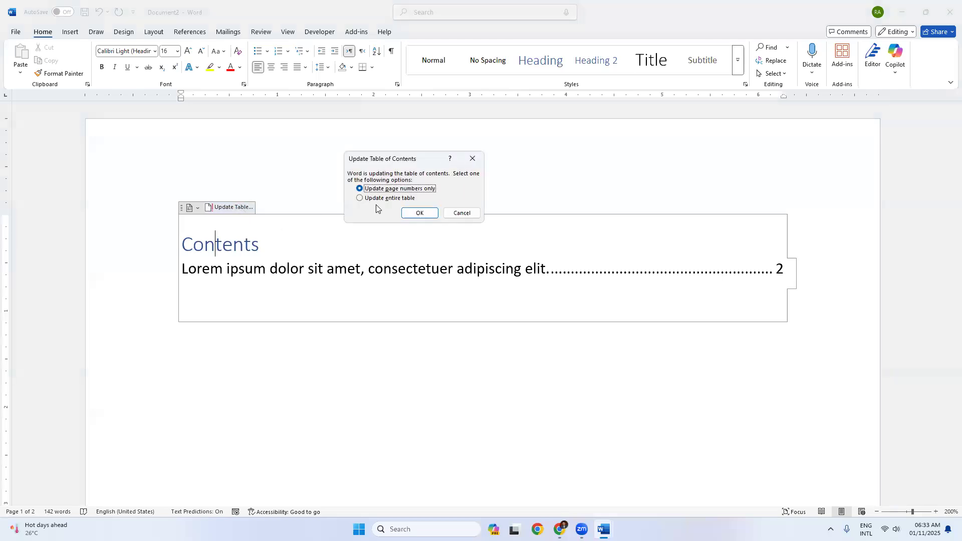
{"action": "left_click", "coordinate": [382, 199]}
{"action": "left_click", "coordinate": [419, 214]}
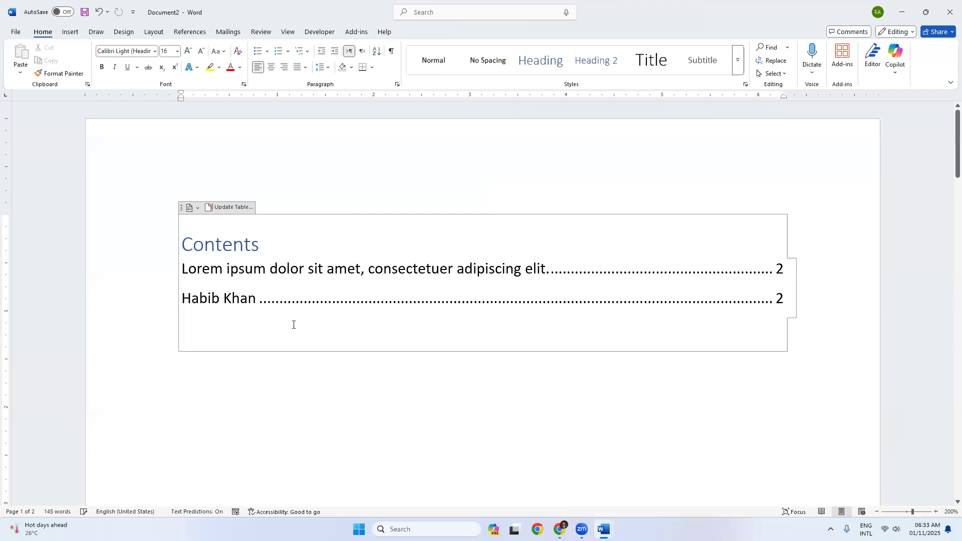
{"action": "left_click", "coordinate": [373, 370]}
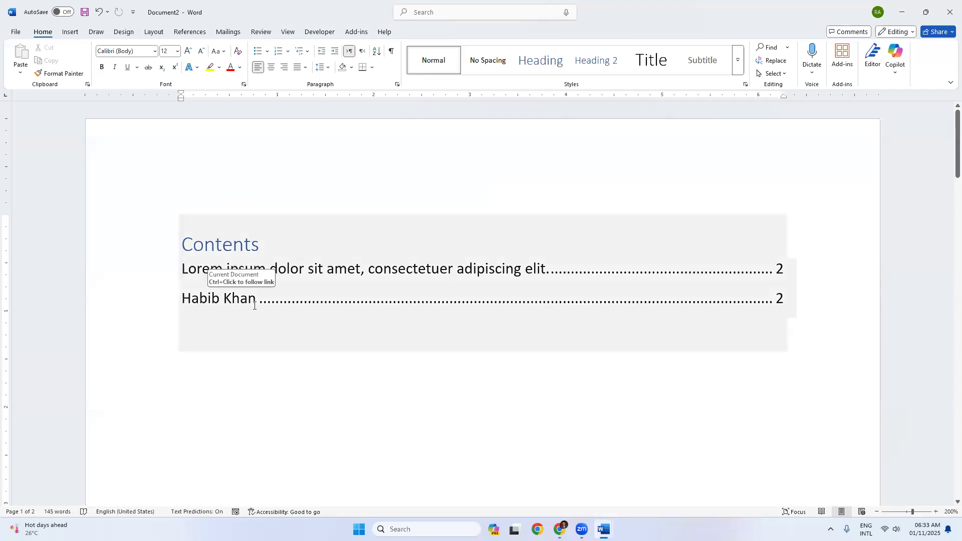
{"action": "scroll", "coordinate": [257, 303], "scroll_direction": "down", "scroll_amount": 10}
{"action": "scroll", "coordinate": [316, 338], "scroll_direction": "down", "scroll_amount": 10}
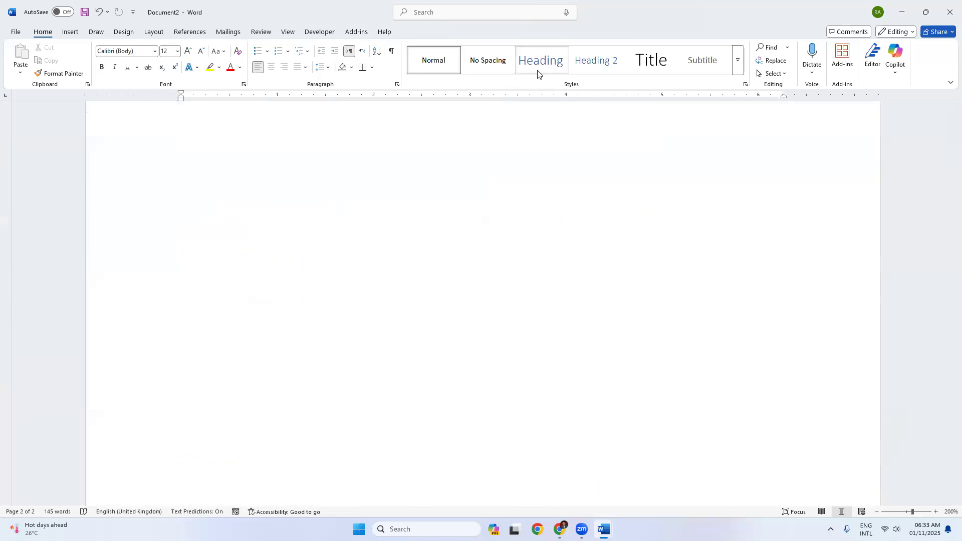
Step: Start a new page after the last paragraph and type another person's name on it
{"action": "scroll", "coordinate": [342, 278], "scroll_direction": "up", "scroll_amount": 5}
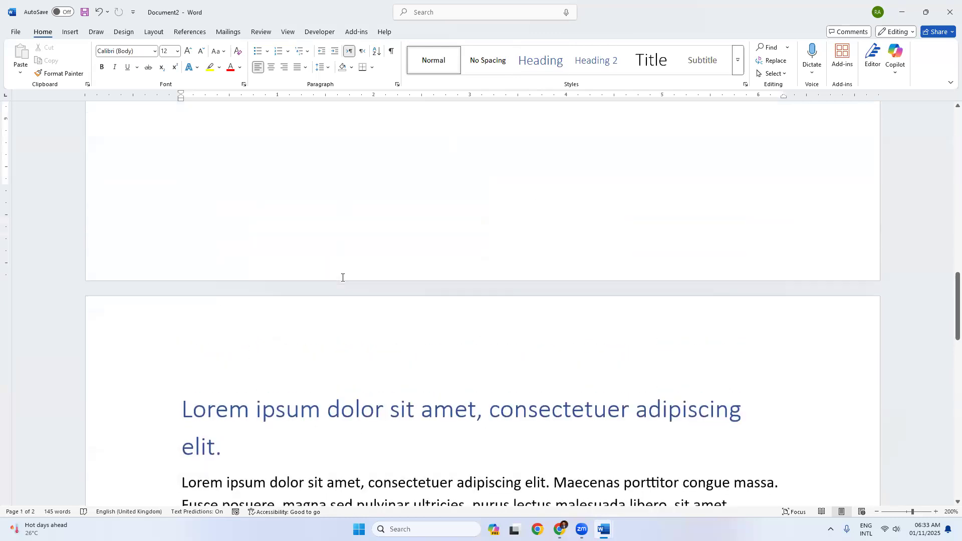
{"action": "scroll", "coordinate": [342, 278], "scroll_direction": "down", "scroll_amount": 8}
{"action": "left_click", "coordinate": [685, 265]}
{"action": "key", "text": "ctrl+Return"}
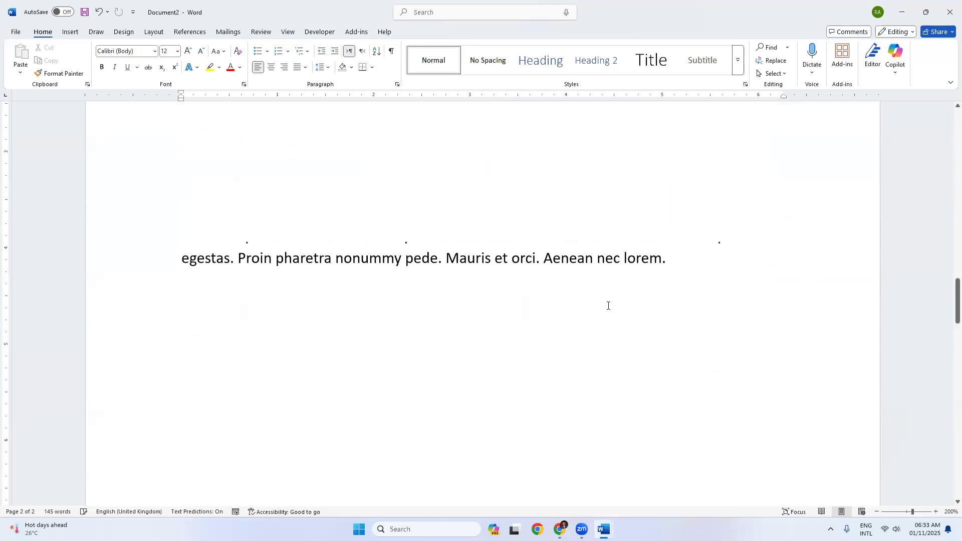
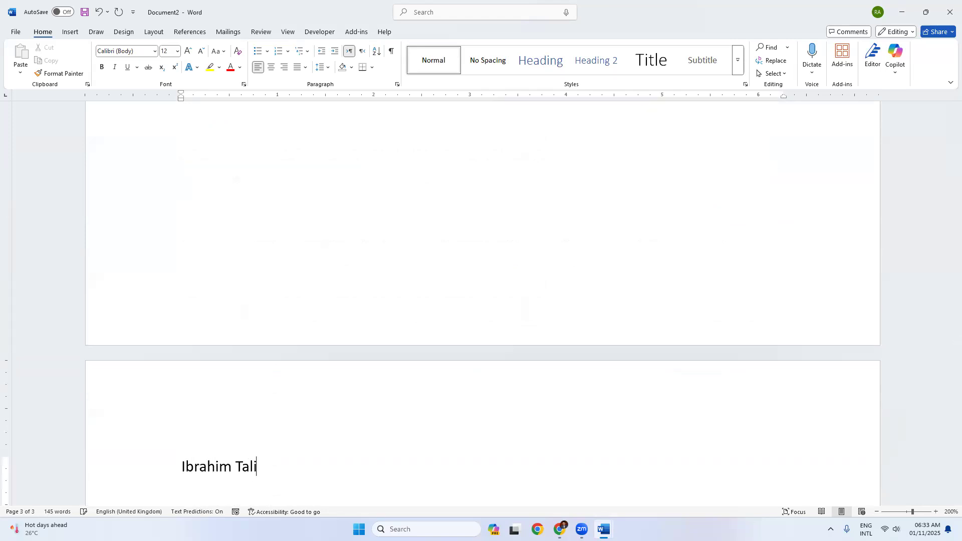
{"action": "key", "text": "Return"}
Step: Generate ten paragraphs with =lorem(10,10) and style the name line as Heading
{"action": "type", "text": "=lorem(1"}
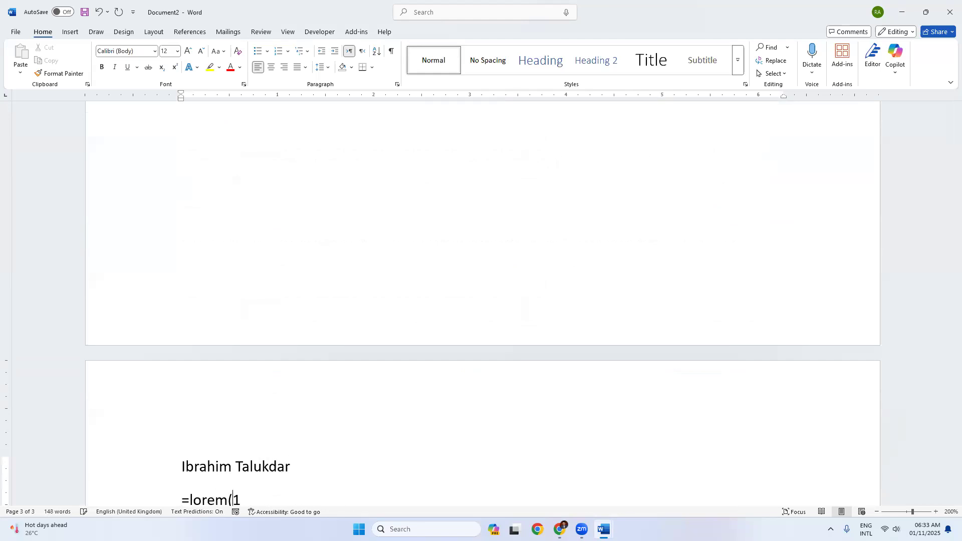
{"action": "type", "text": "0,10)"}
{"action": "key", "text": "Return"}
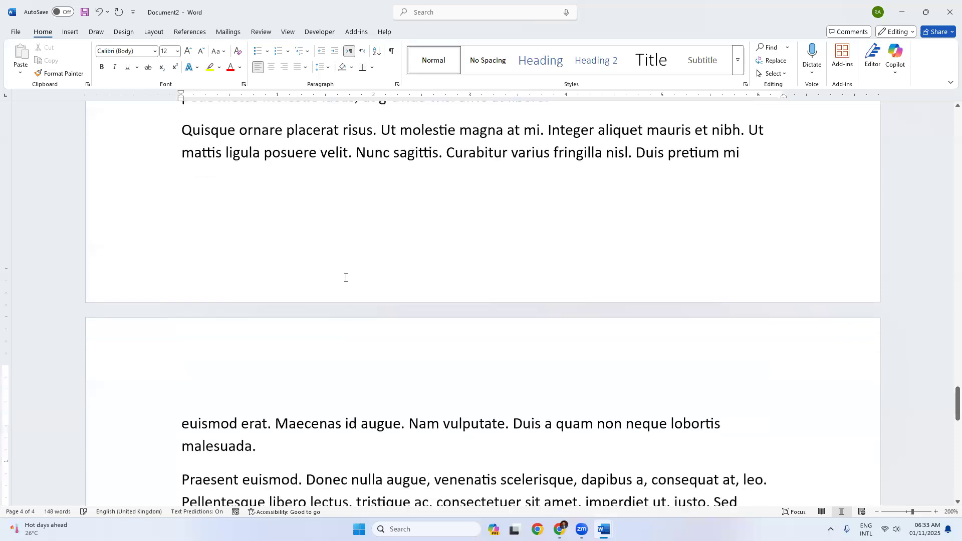
{"action": "scroll", "coordinate": [284, 259], "scroll_direction": "up", "scroll_amount": 5}
{"action": "left_click", "coordinate": [140, 207]}
{"action": "left_click", "coordinate": [536, 61]}
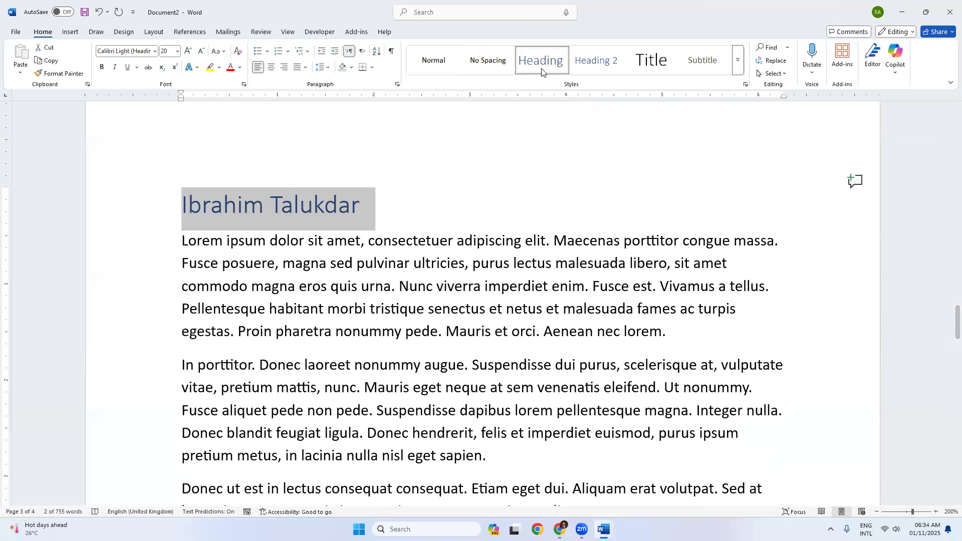
{"action": "left_click", "coordinate": [555, 263]}
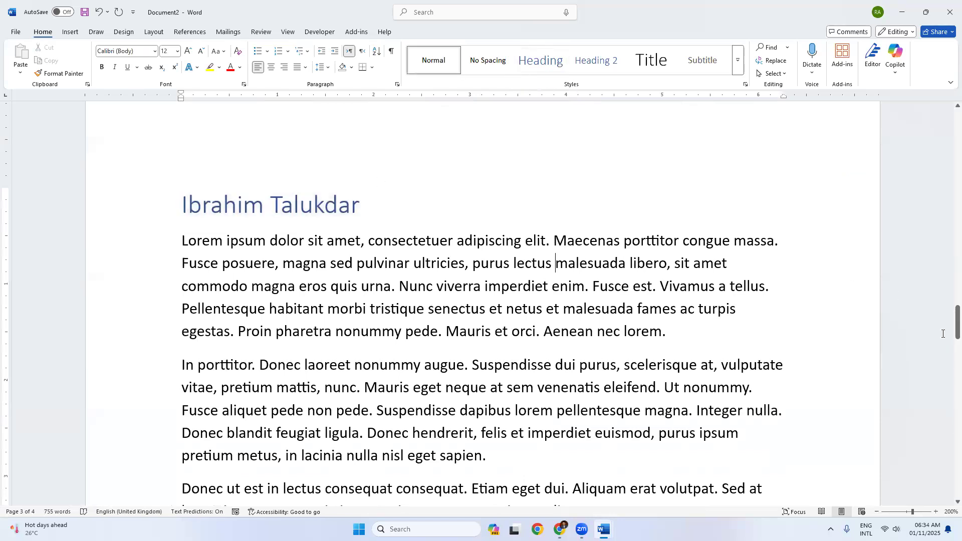
{"action": "left_click_drag", "start_coordinate": [957, 321], "coordinate": [948, 91]}
{"action": "left_click", "coordinate": [258, 299]}
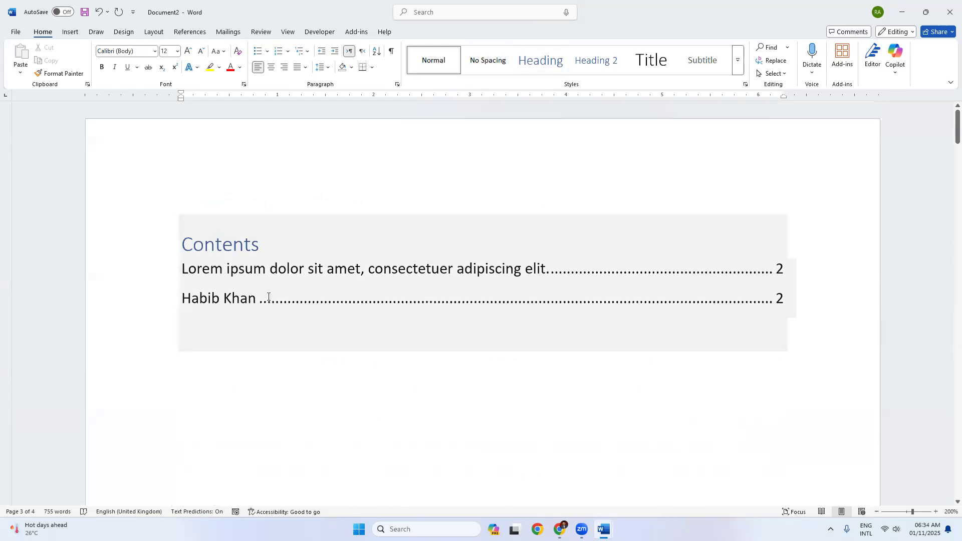
Step: Run Update entire table on the Contents table, adding the newest name heading on page 3
{"action": "left_click", "coordinate": [224, 207]}
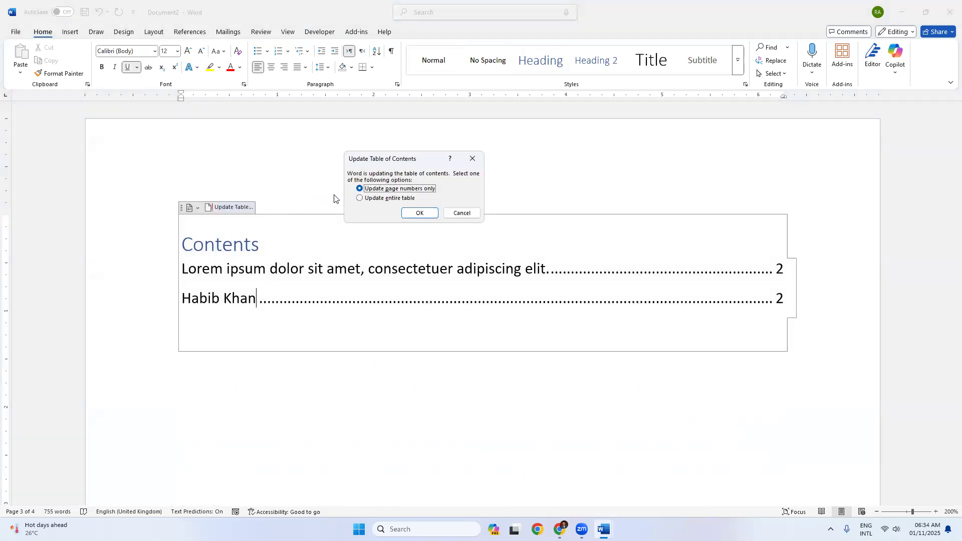
{"action": "key", "text": "alt+e"}
{"action": "left_click", "coordinate": [422, 213]}
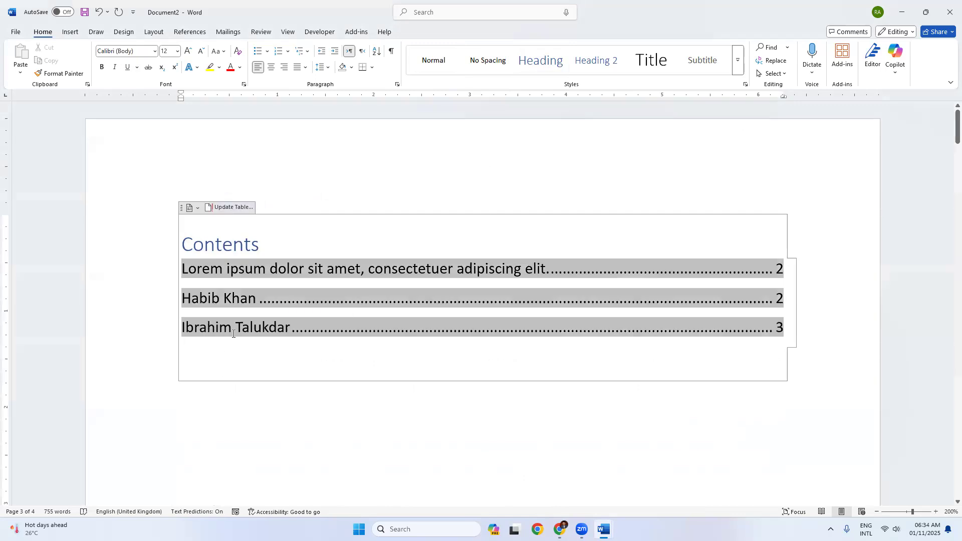
{"action": "left_click", "coordinate": [220, 403]}
{"action": "left_click", "coordinate": [780, 327]}
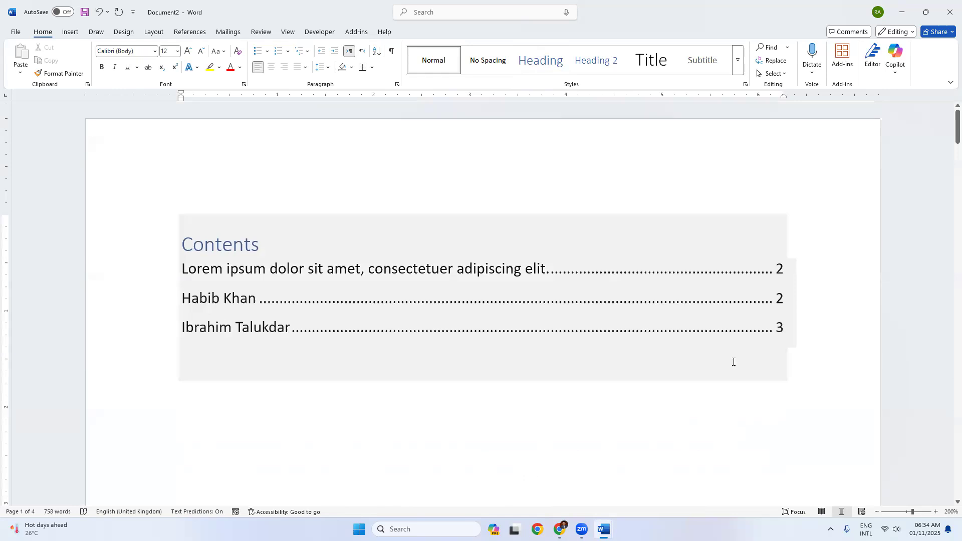
{"action": "left_click", "coordinate": [417, 402]}
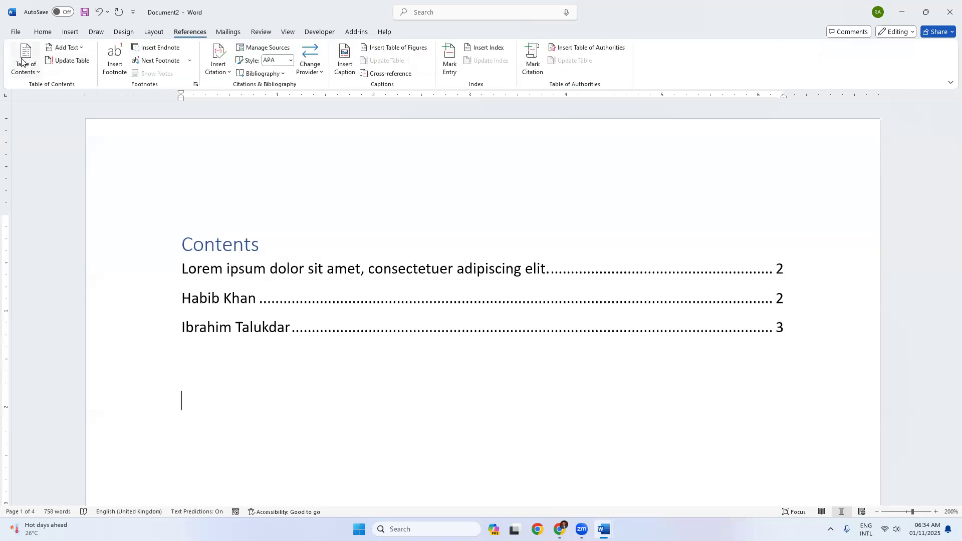
{"action": "left_click", "coordinate": [27, 62]}
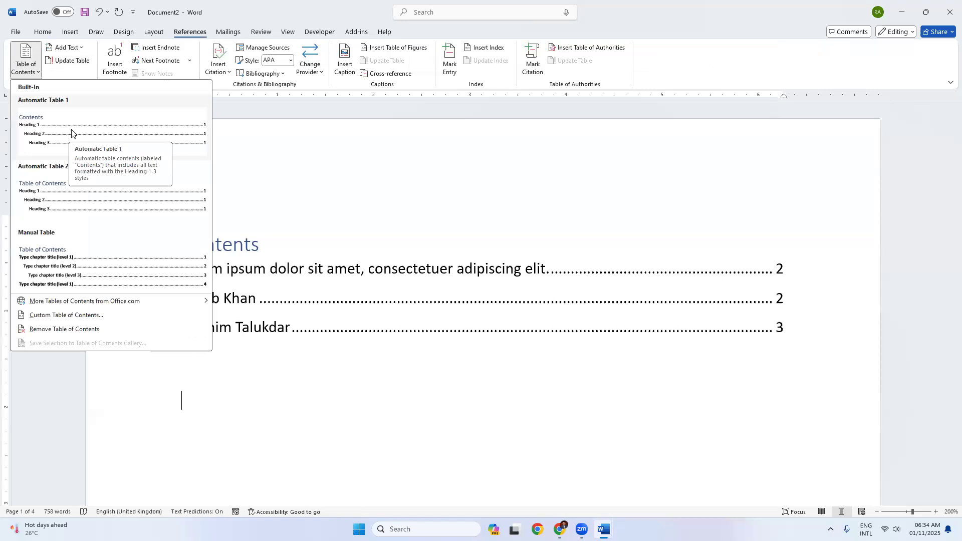
{"action": "left_click", "coordinate": [303, 412]}
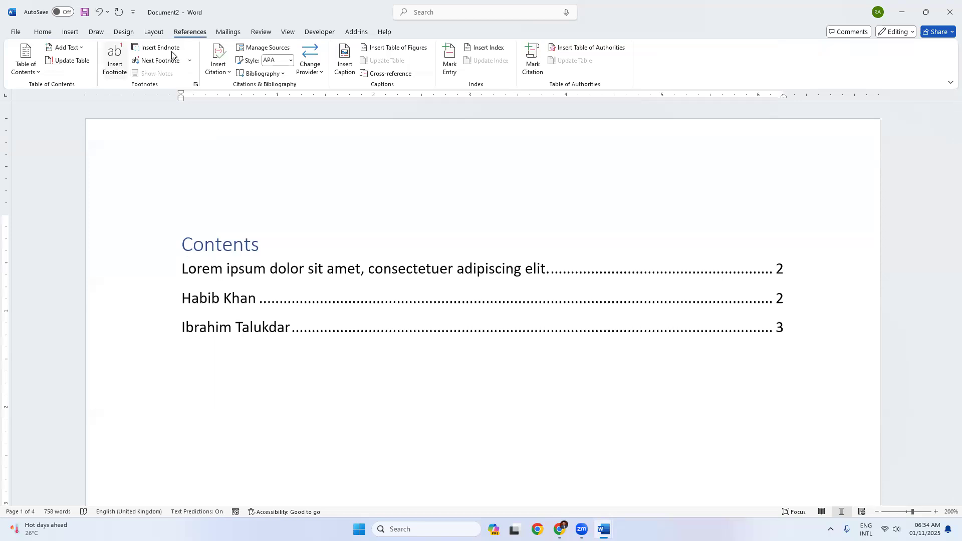
{"action": "scroll", "coordinate": [285, 317], "scroll_direction": "down", "scroll_amount": 15}
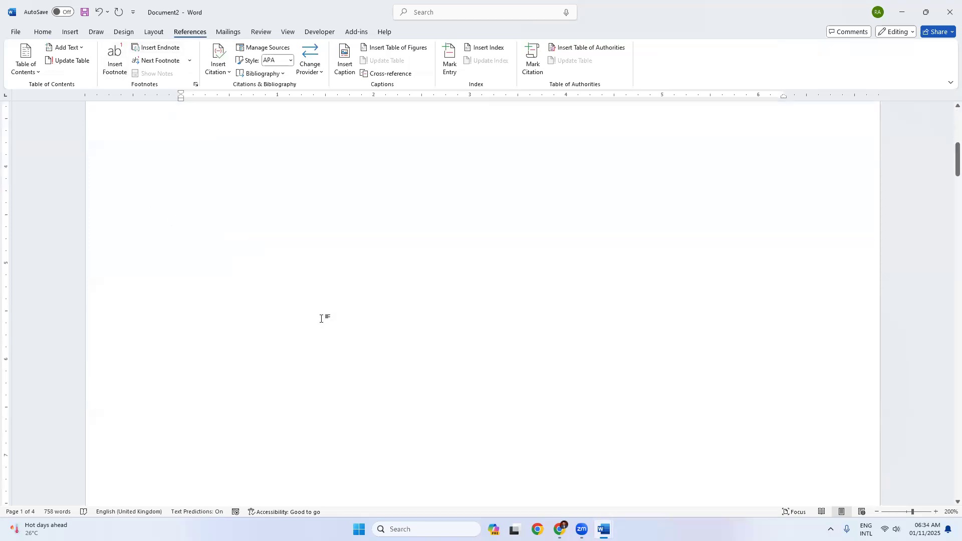
{"action": "scroll", "coordinate": [333, 318], "scroll_direction": "down", "scroll_amount": 12}
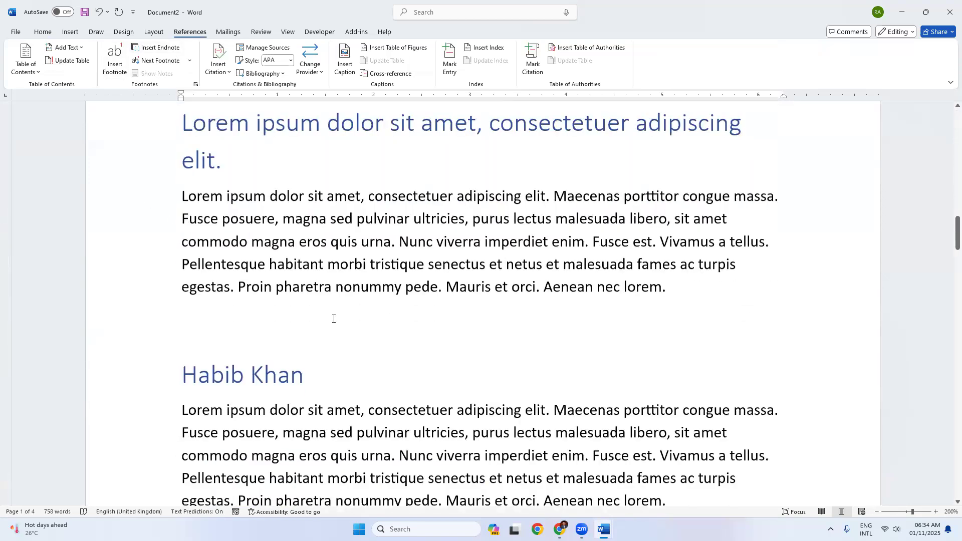
{"action": "scroll", "coordinate": [235, 311], "scroll_direction": "up", "scroll_amount": 3}
{"action": "scroll", "coordinate": [235, 311], "scroll_direction": "up", "scroll_amount": 1}
{"action": "left_click", "coordinate": [308, 278]}
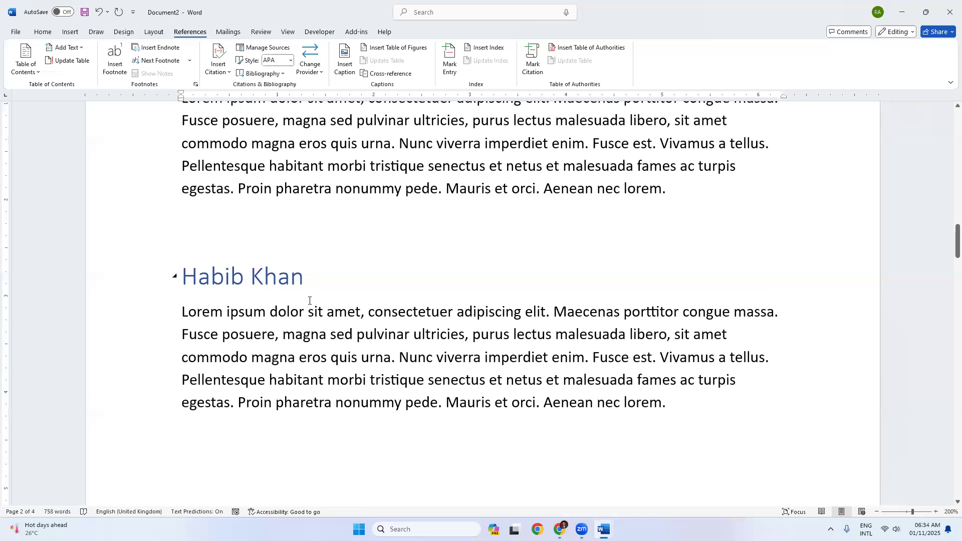
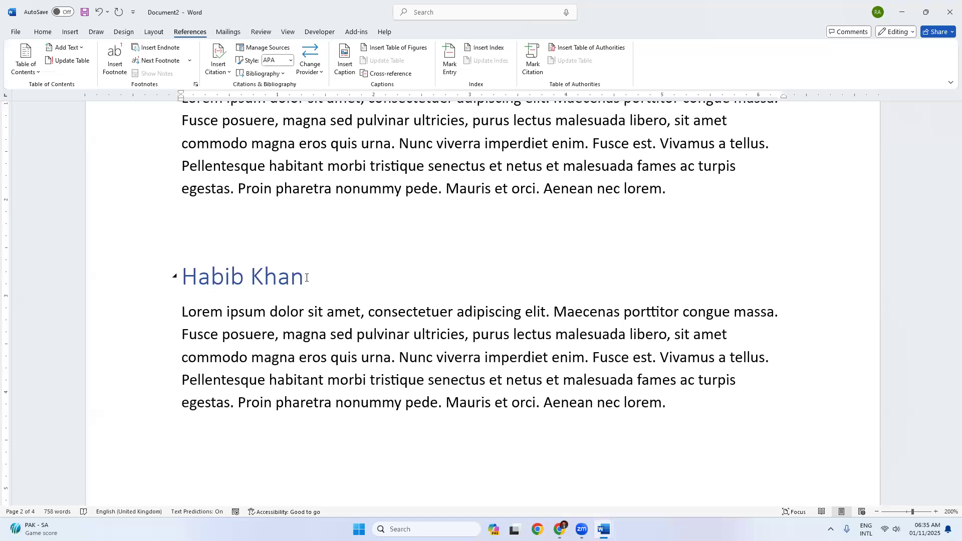
{"action": "left_click", "coordinate": [310, 316]}
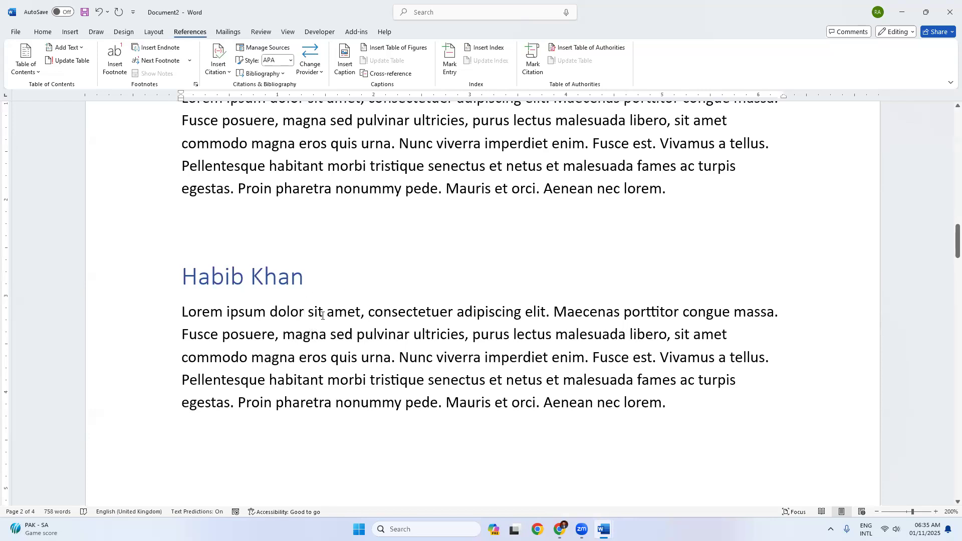
{"action": "key", "text": "BackSpace"}
{"action": "scroll", "coordinate": [238, 376], "scroll_direction": "down", "scroll_amount": 10}
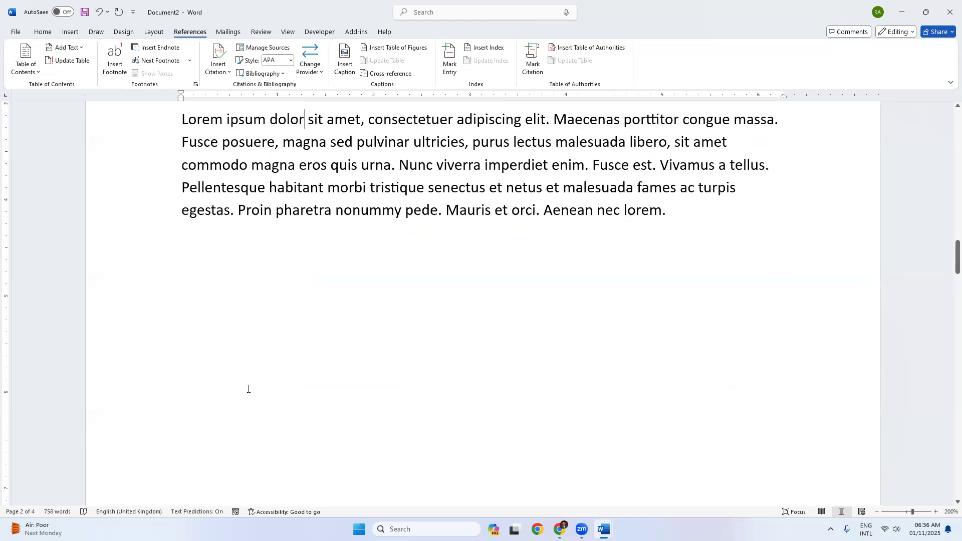
{"action": "scroll", "coordinate": [248, 401], "scroll_direction": "down", "scroll_amount": 4}
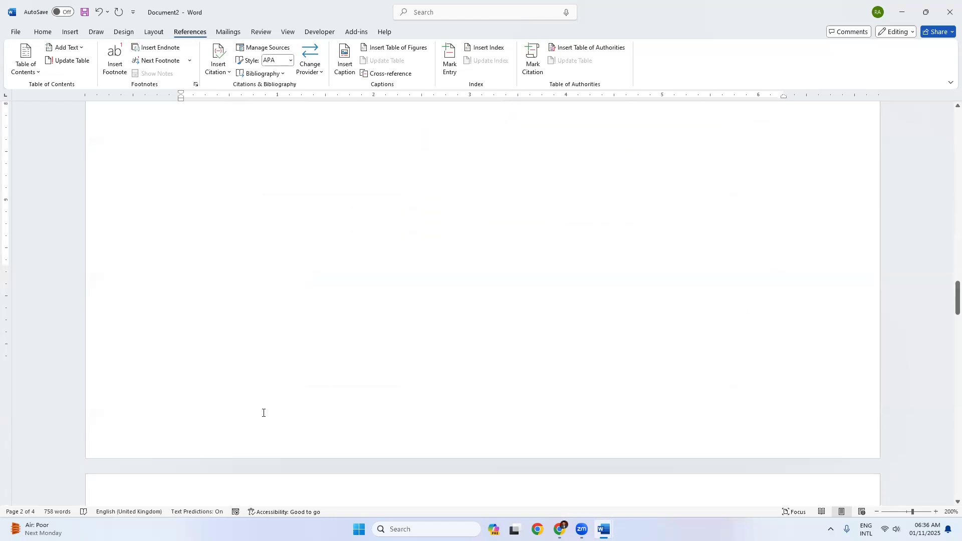
{"action": "scroll", "coordinate": [270, 407], "scroll_direction": "down", "scroll_amount": 20}
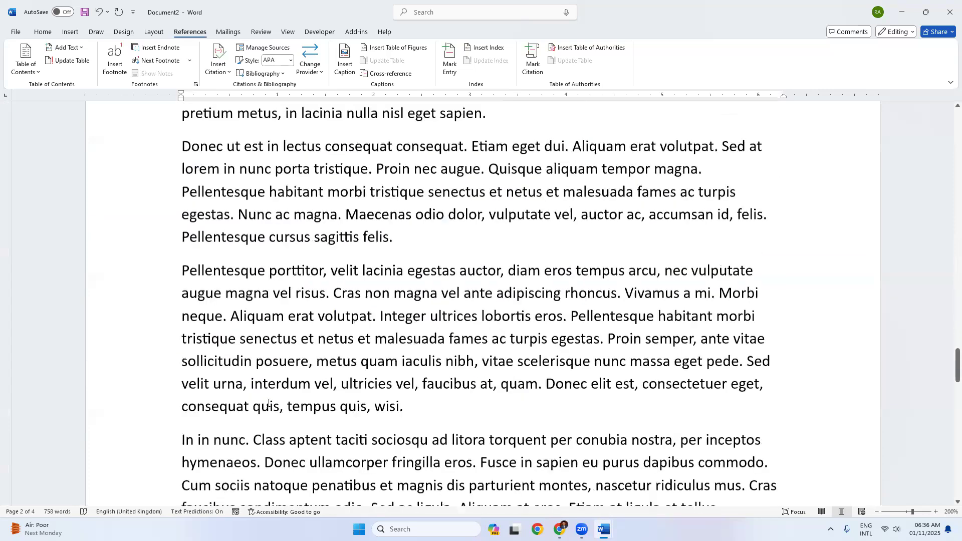
{"action": "scroll", "coordinate": [267, 200], "scroll_direction": "up", "scroll_amount": 6}
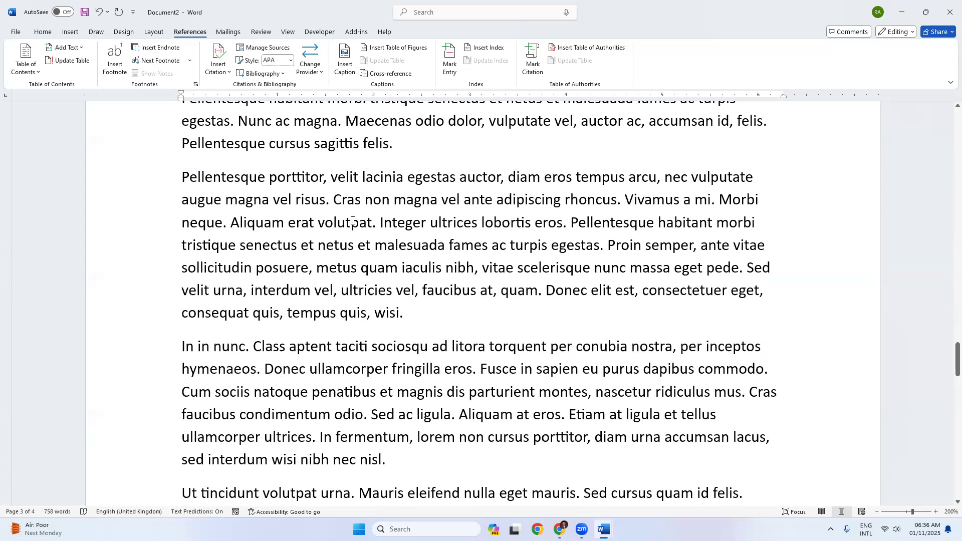
{"action": "scroll", "coordinate": [393, 220], "scroll_direction": "up", "scroll_amount": 6}
{"action": "scroll", "coordinate": [391, 243], "scroll_direction": "down", "scroll_amount": 4}
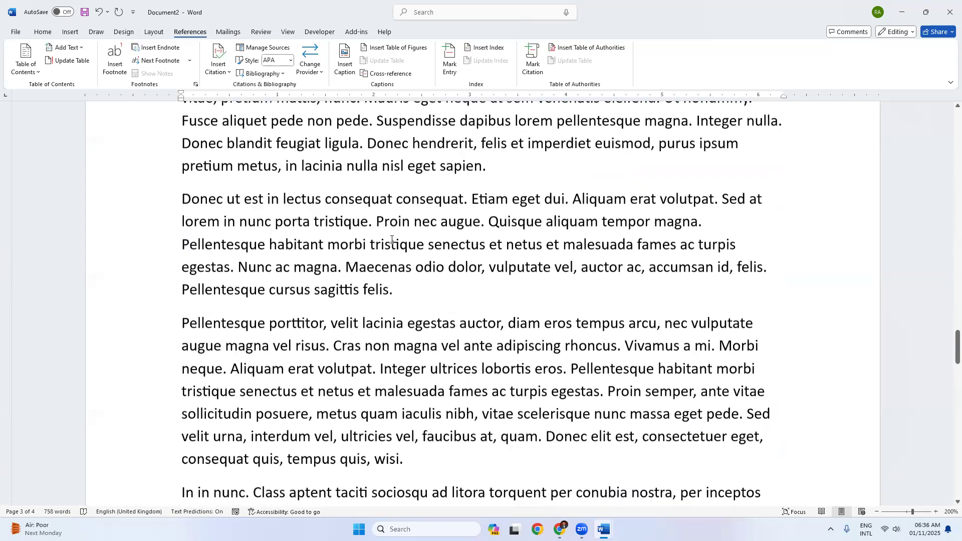
{"action": "scroll", "coordinate": [384, 241], "scroll_direction": "down", "scroll_amount": 6}
{"action": "scroll", "coordinate": [384, 241], "scroll_direction": "down", "scroll_amount": 5}
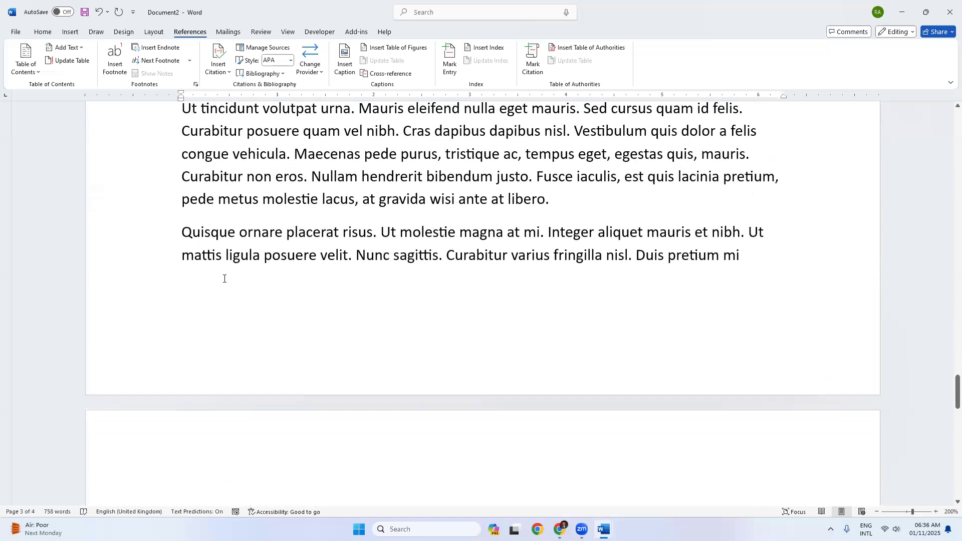
{"action": "scroll", "coordinate": [224, 279], "scroll_direction": "up", "scroll_amount": 8}
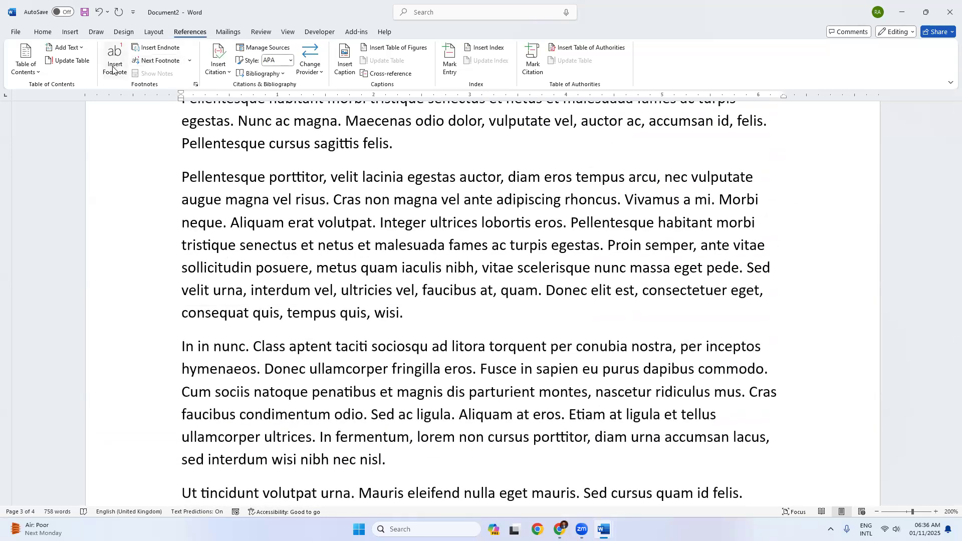
{"action": "scroll", "coordinate": [217, 245], "scroll_direction": "up", "scroll_amount": 8}
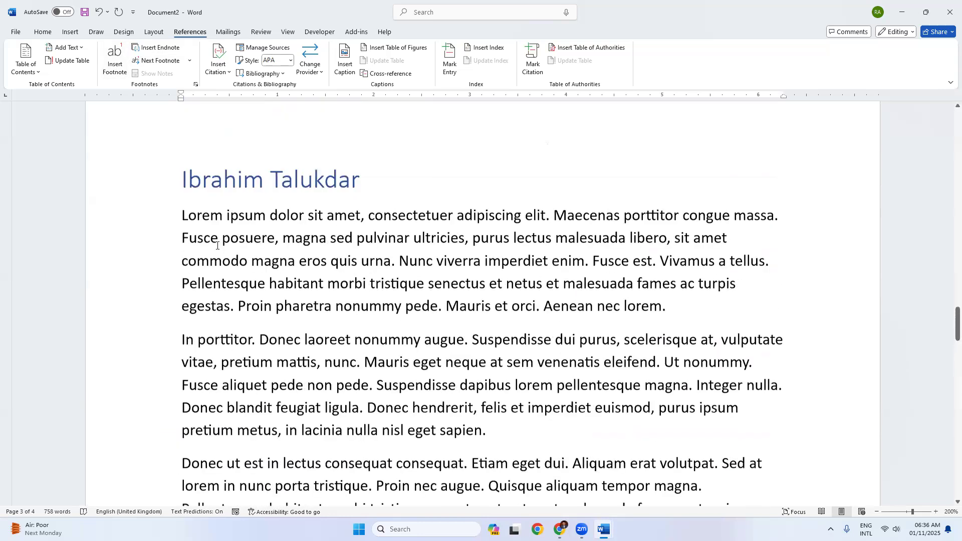
{"action": "scroll", "coordinate": [217, 246], "scroll_direction": "up", "scroll_amount": 1}
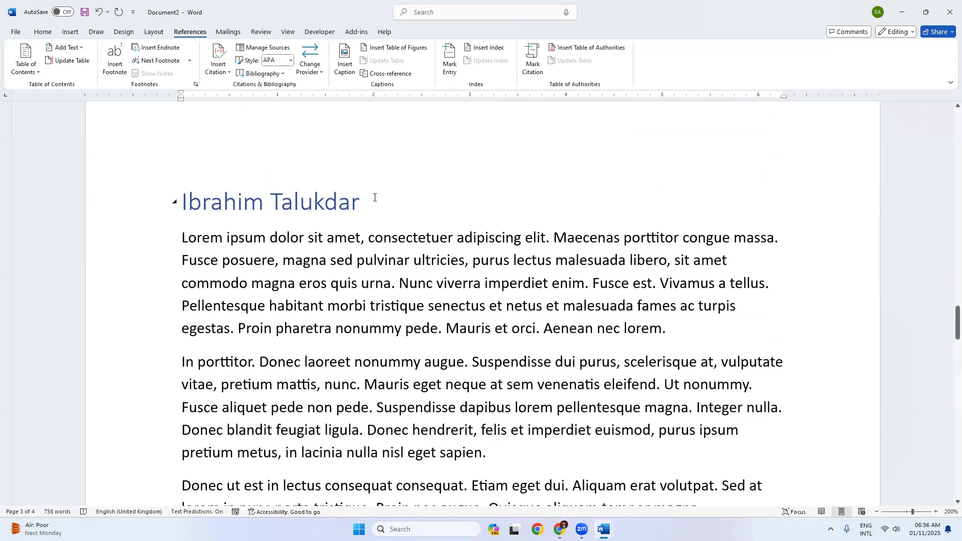
{"action": "left_click", "coordinate": [359, 199]}
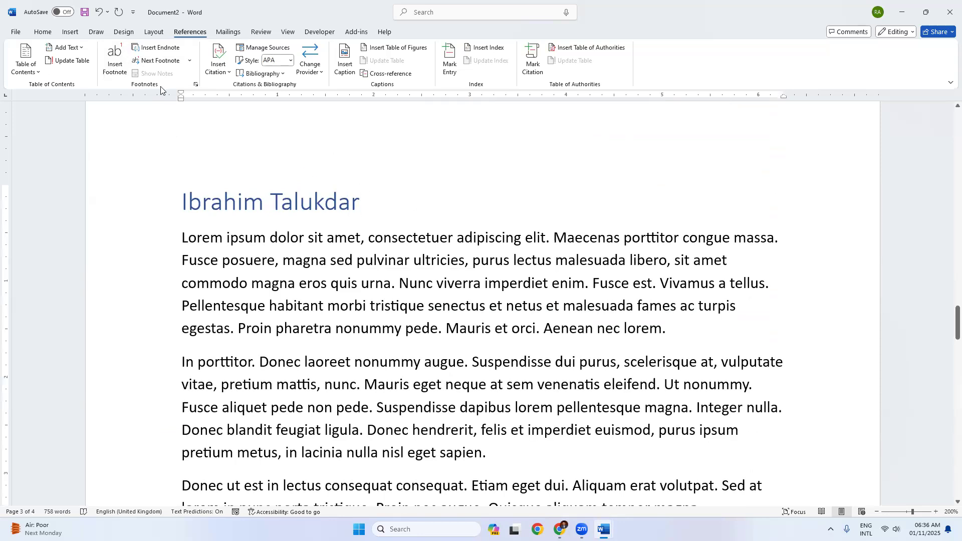
{"action": "left_click", "coordinate": [113, 74]}
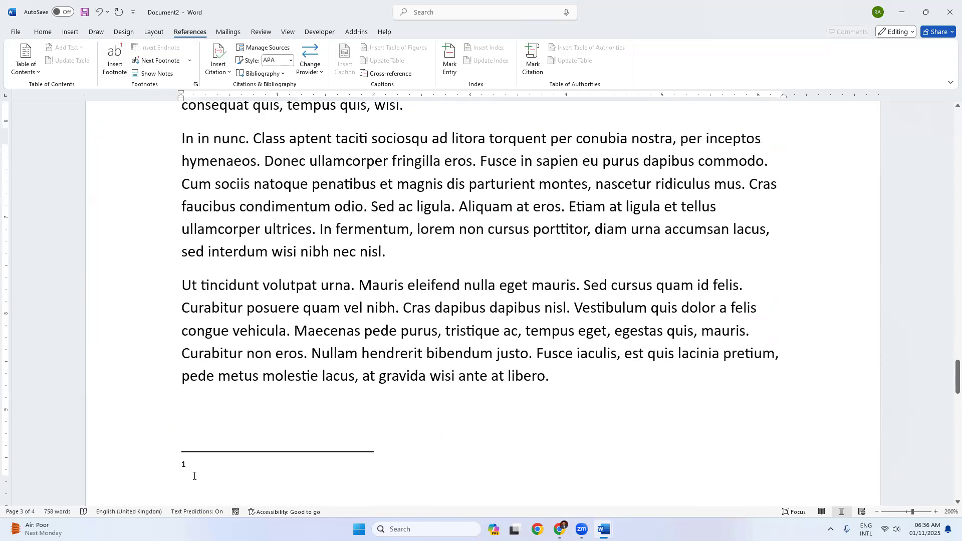
{"action": "scroll", "coordinate": [221, 320], "scroll_direction": "down", "scroll_amount": 3}
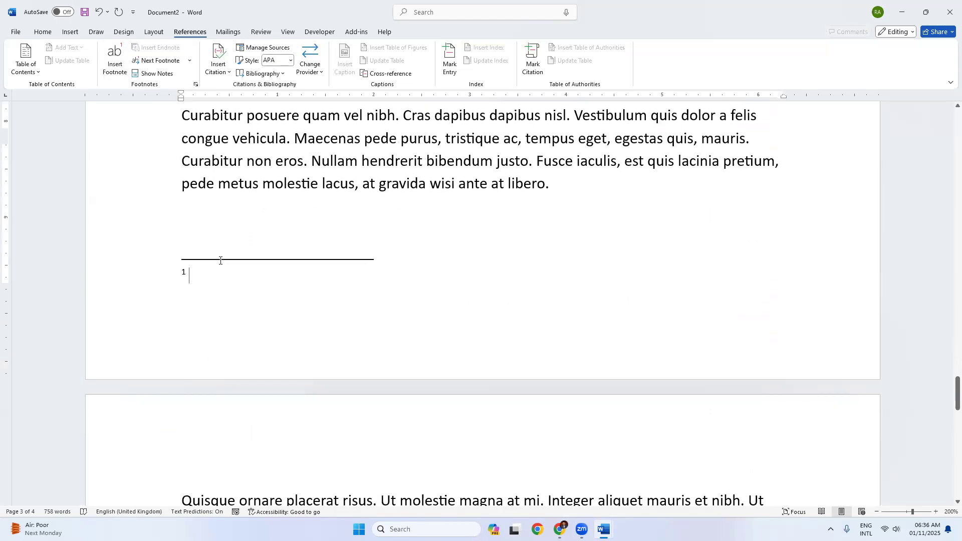
{"action": "scroll", "coordinate": [360, 170], "scroll_direction": "up", "scroll_amount": 13}
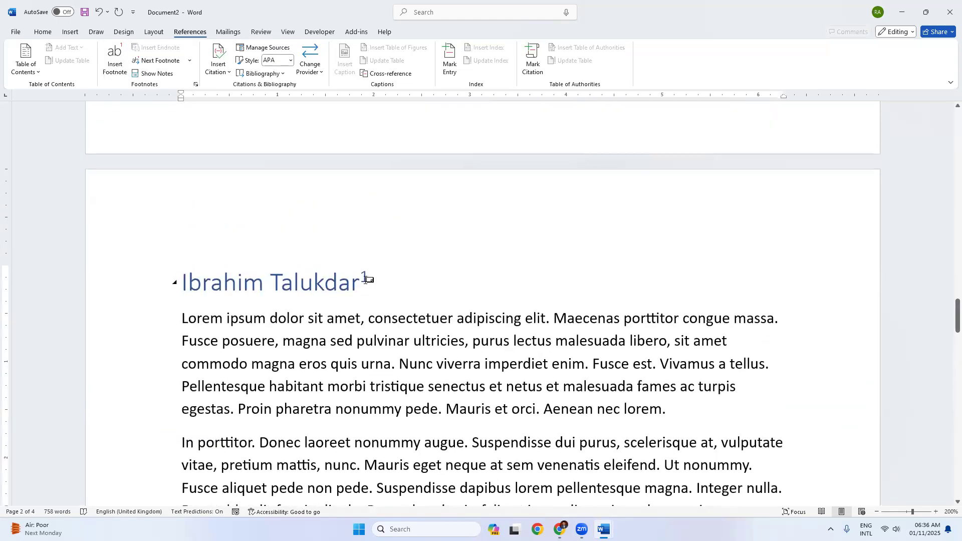
{"action": "scroll", "coordinate": [271, 320], "scroll_direction": "down", "scroll_amount": 10}
{"action": "scroll", "coordinate": [255, 390], "scroll_direction": "down", "scroll_amount": 5}
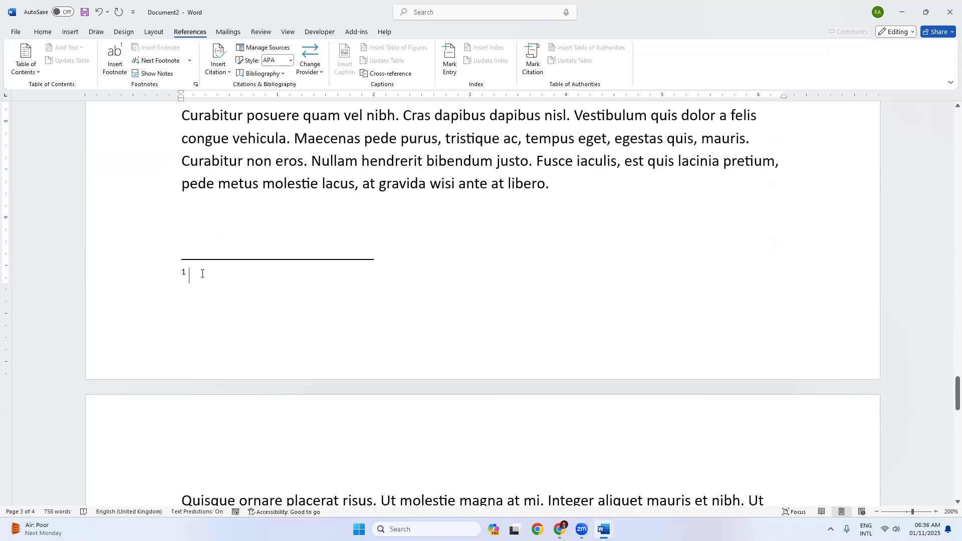
{"action": "type", "text": "LTN"}
{"action": "key", "text": "BackSpace"}
{"action": "key", "text": "BackSpace"}
{"action": "key", "text": "BackSpace"}
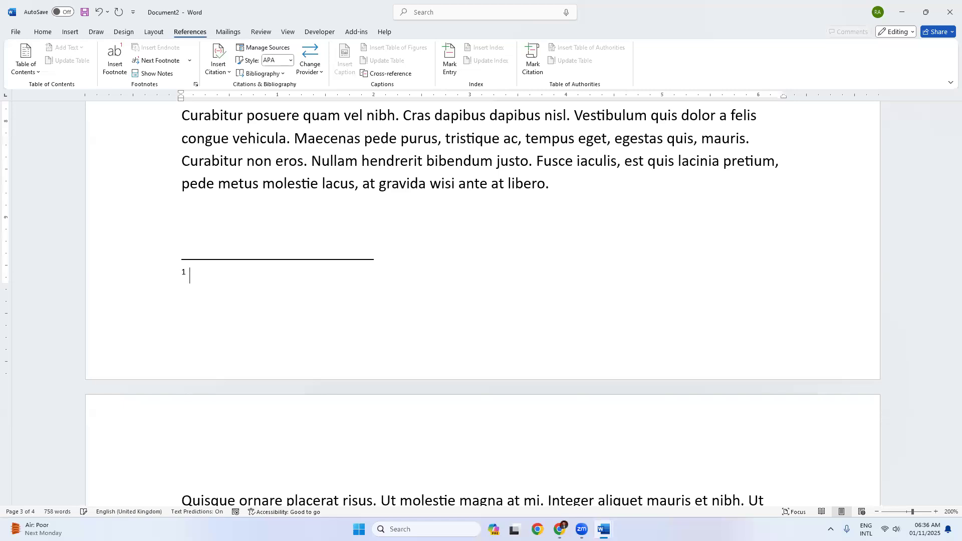
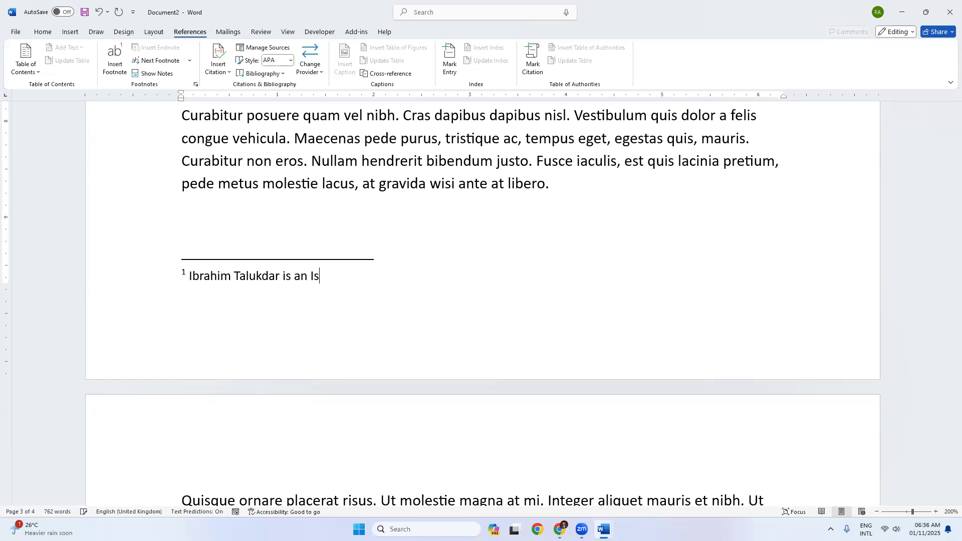
{"action": "type", "text": "lamic Poet"}
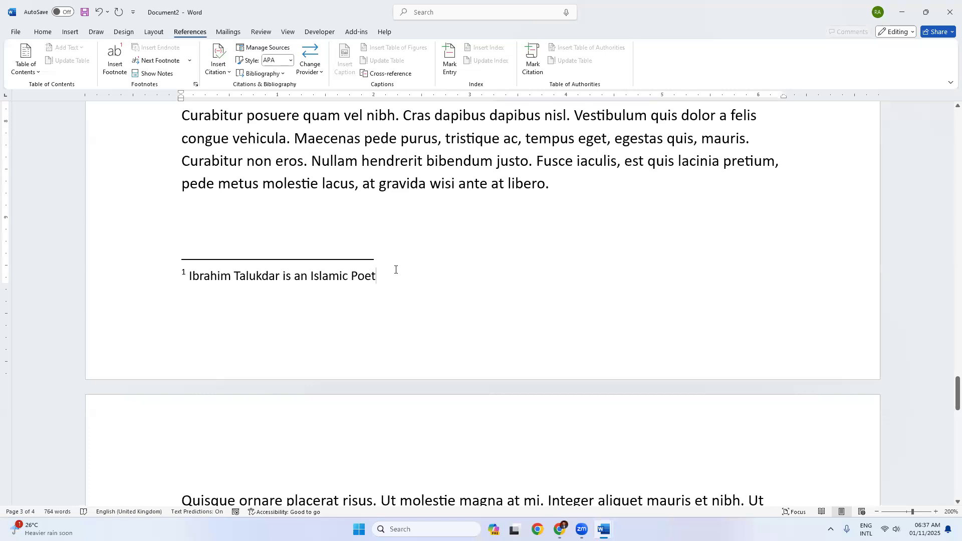
{"action": "scroll", "coordinate": [396, 270], "scroll_direction": "up", "scroll_amount": 15}
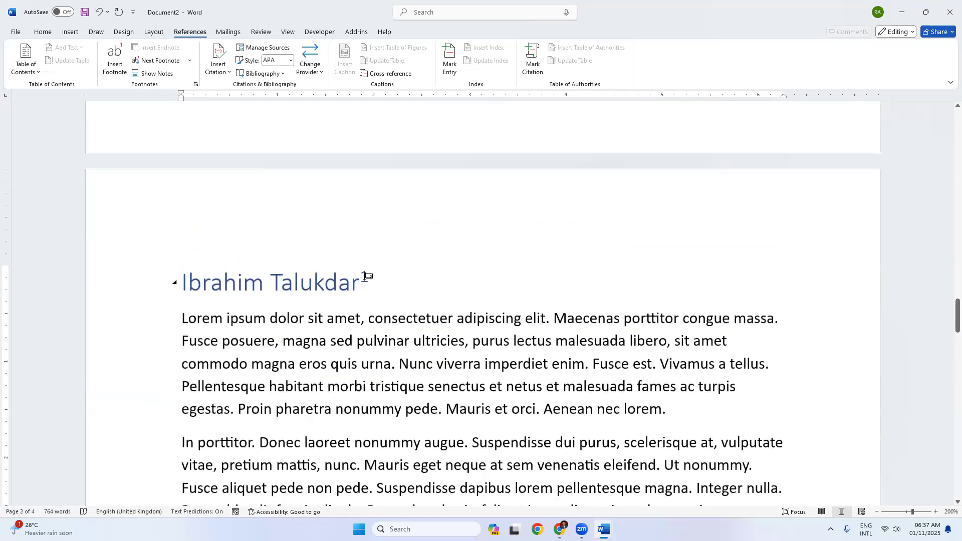
{"action": "scroll", "coordinate": [406, 300], "scroll_direction": "down", "scroll_amount": 5}
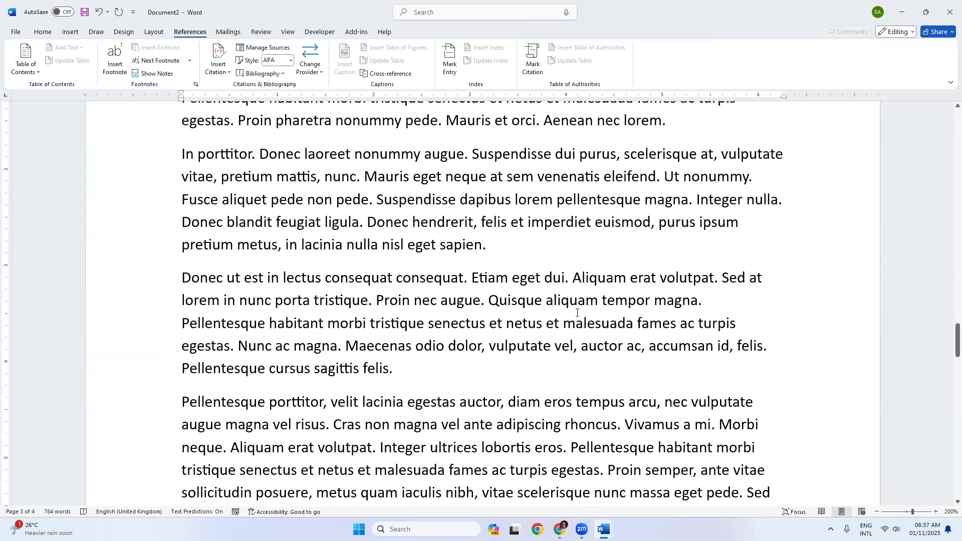
Step: Add a footnote after 'erat' reading 'This is symbol of Truth'
{"action": "left_click", "coordinate": [656, 278]}
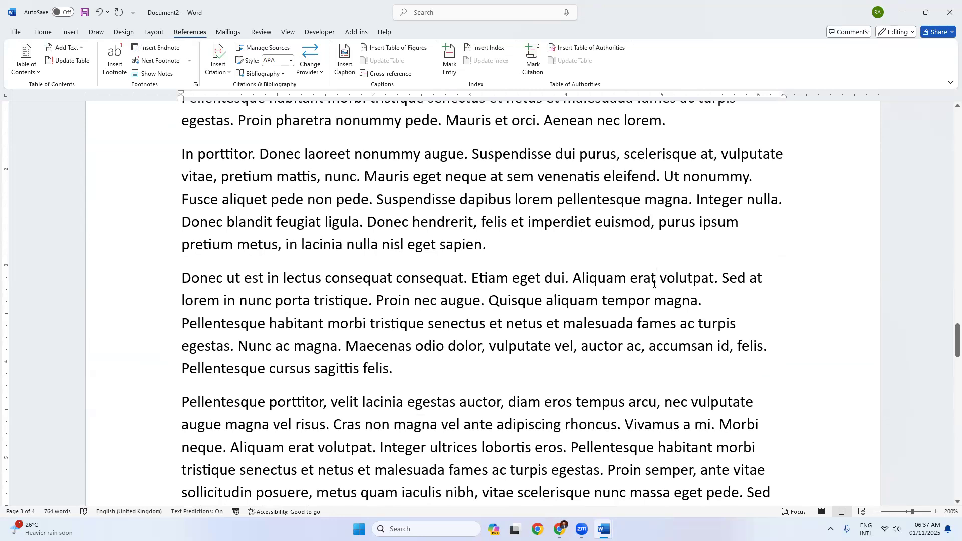
{"action": "left_click_drag", "start_coordinate": [574, 279], "coordinate": [656, 278]}
{"action": "left_click", "coordinate": [655, 279]}
{"action": "left_click", "coordinate": [115, 65]}
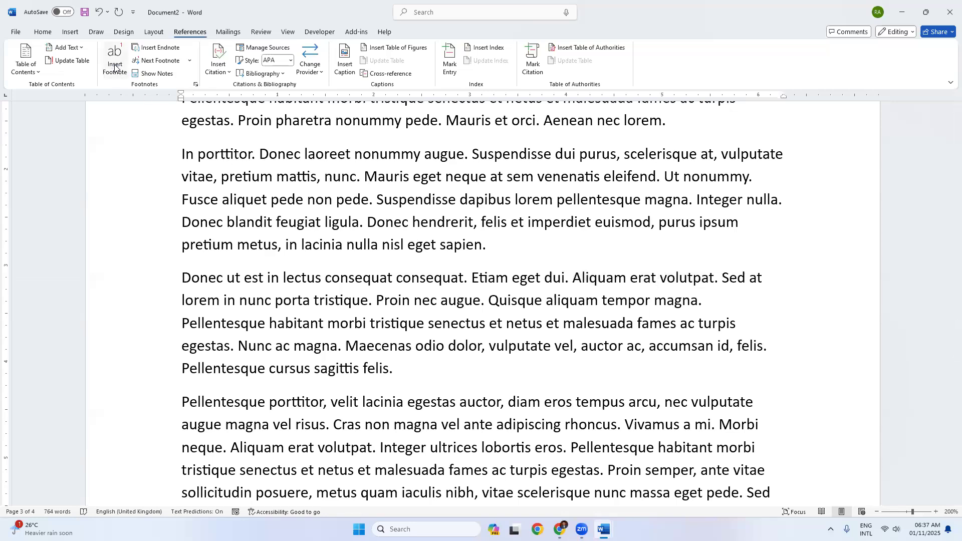
{"action": "scroll", "coordinate": [171, 399], "scroll_direction": "down", "scroll_amount": 2}
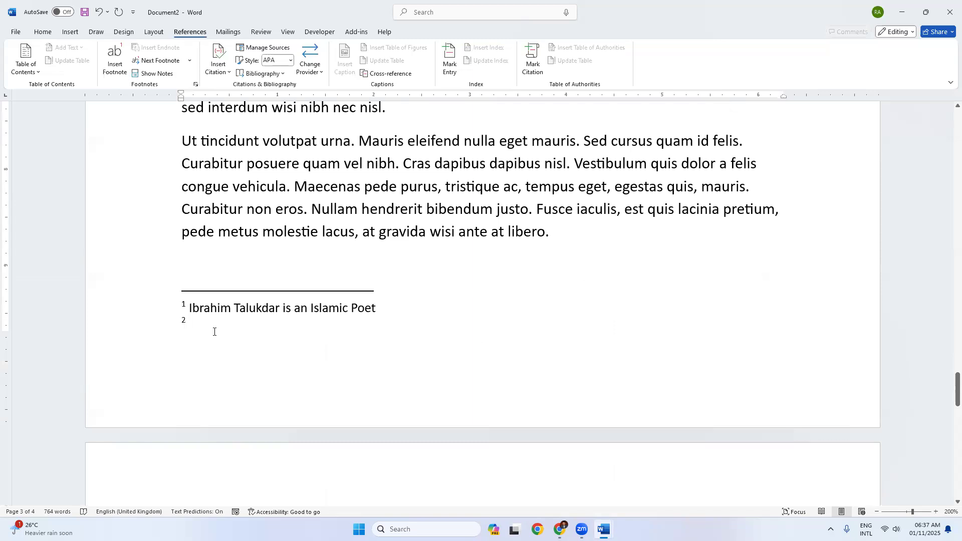
{"action": "type", "text": "Thi"}
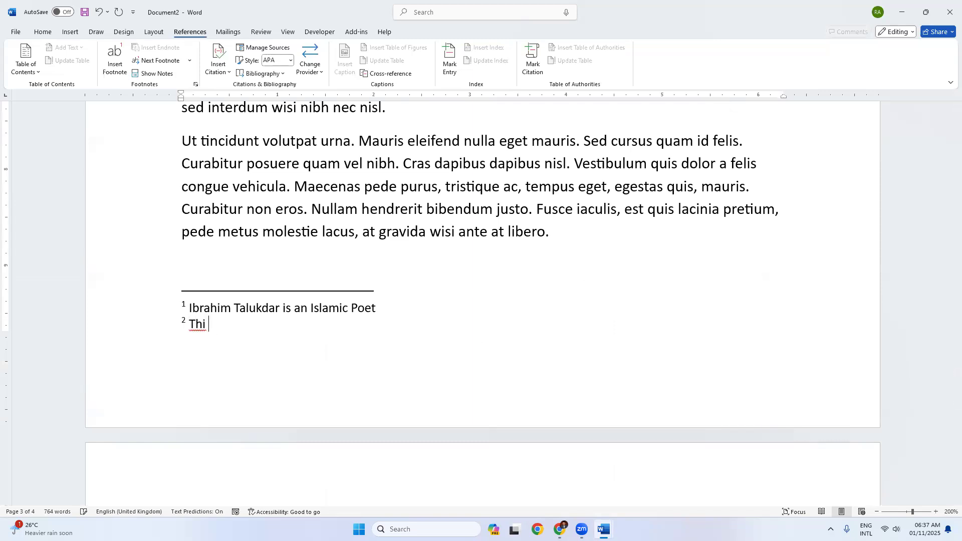
{"action": "key", "text": "BackSpace"}
{"action": "type", "text": "s is symbol of TYu"}
{"action": "key", "text": "BackSpace"}
{"action": "key", "text": "BackSpace"}
{"action": "type", "text": "r"}
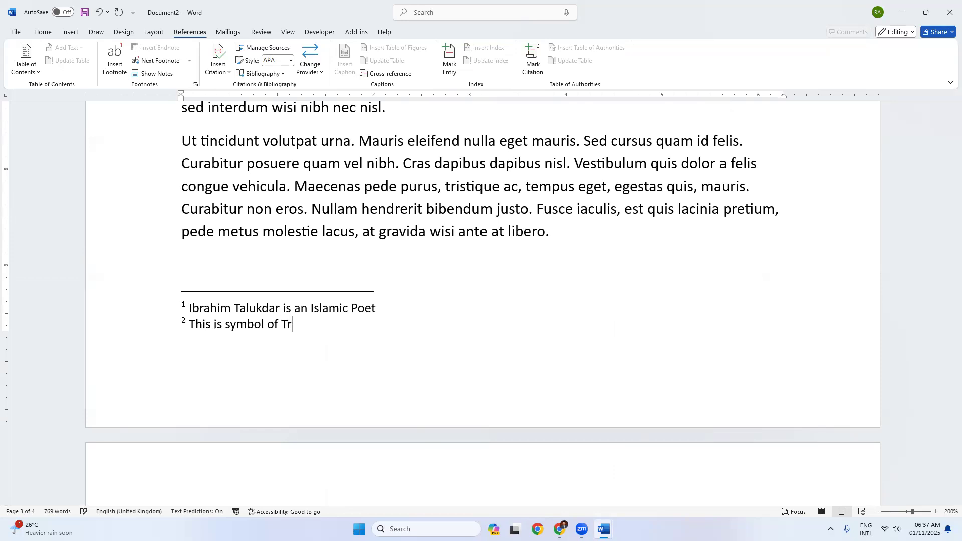
{"action": "type", "text": "uth"}
Step: Check the footnote reference marks on the page to confirm their notes
{"action": "scroll", "coordinate": [428, 326], "scroll_direction": "up", "scroll_amount": 4}
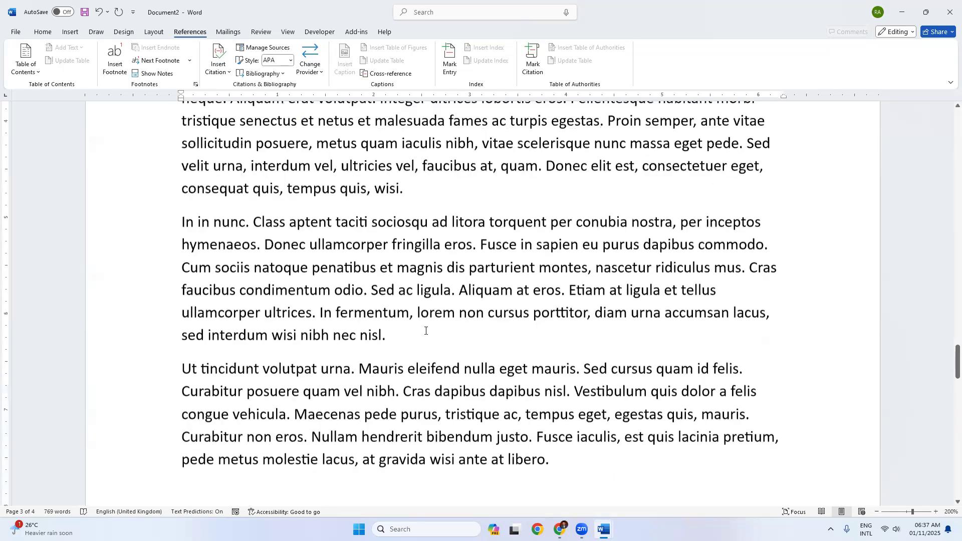
{"action": "scroll", "coordinate": [461, 315], "scroll_direction": "up", "scroll_amount": 4}
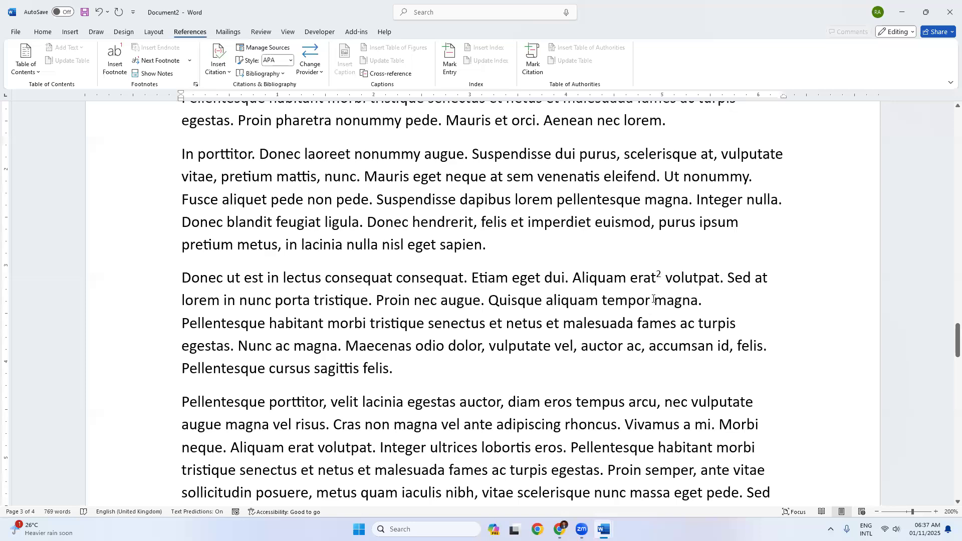
{"action": "mouse_move", "coordinate": [661, 275]}
{"action": "scroll", "coordinate": [373, 306], "scroll_direction": "up", "scroll_amount": 5}
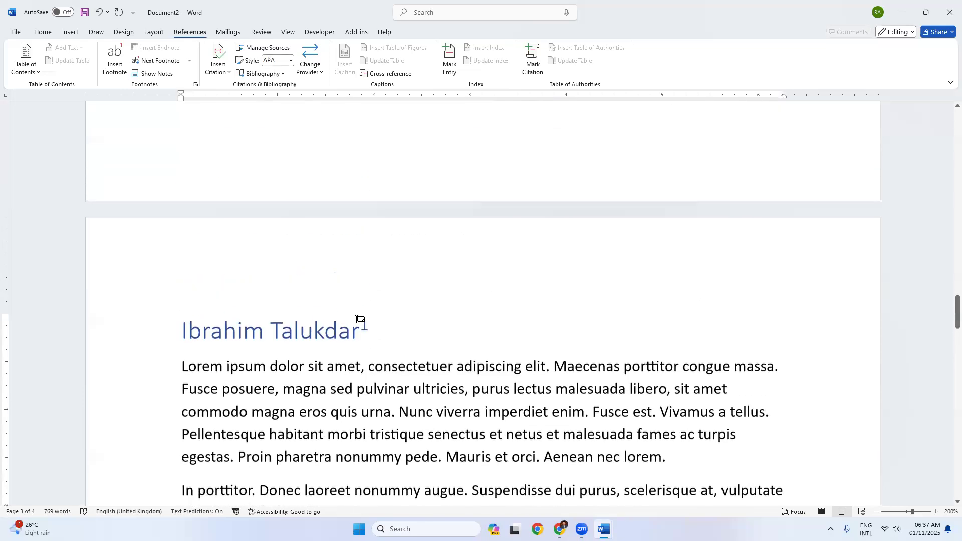
{"action": "mouse_move", "coordinate": [367, 326]}
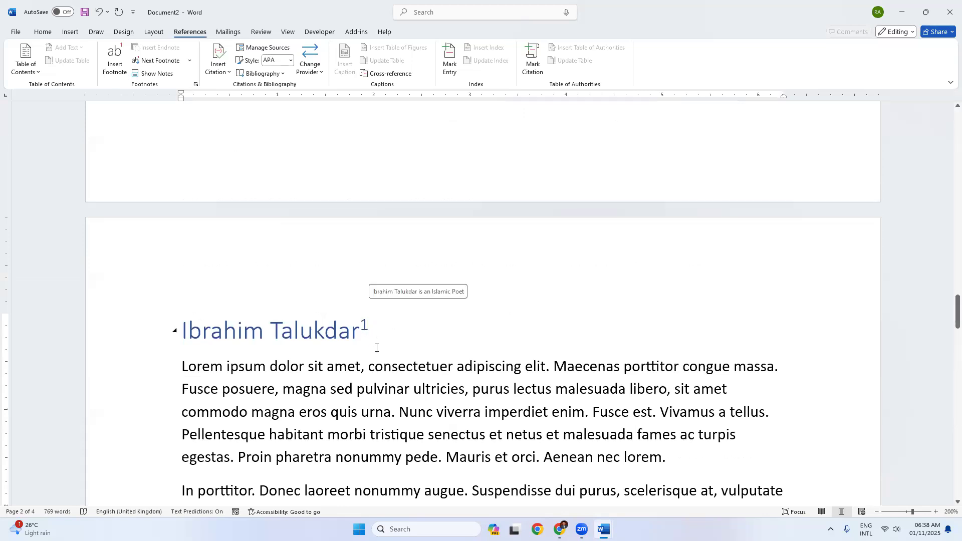
{"action": "scroll", "coordinate": [377, 346], "scroll_direction": "down", "scroll_amount": 3}
{"action": "scroll", "coordinate": [380, 354], "scroll_direction": "down", "scroll_amount": 1}
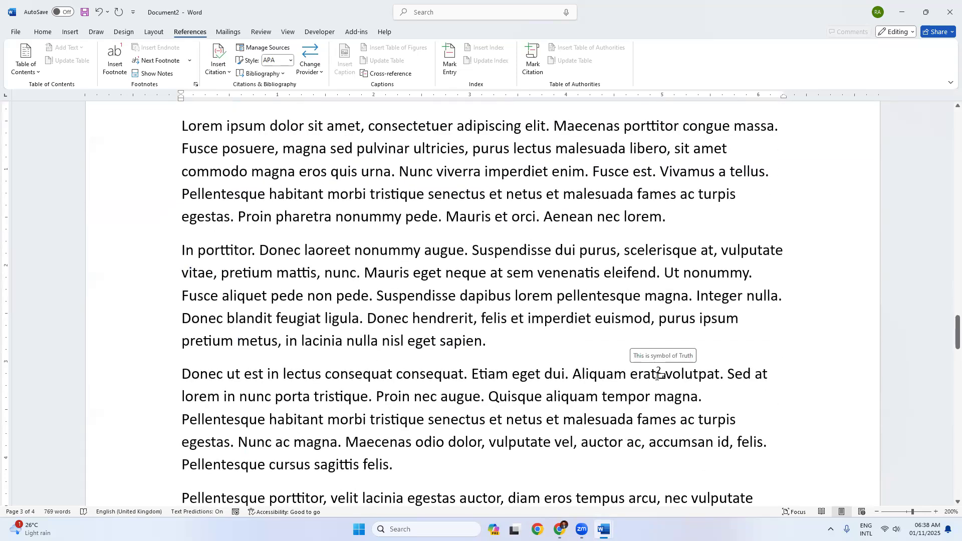
{"action": "scroll", "coordinate": [407, 193], "scroll_direction": "up", "scroll_amount": 2}
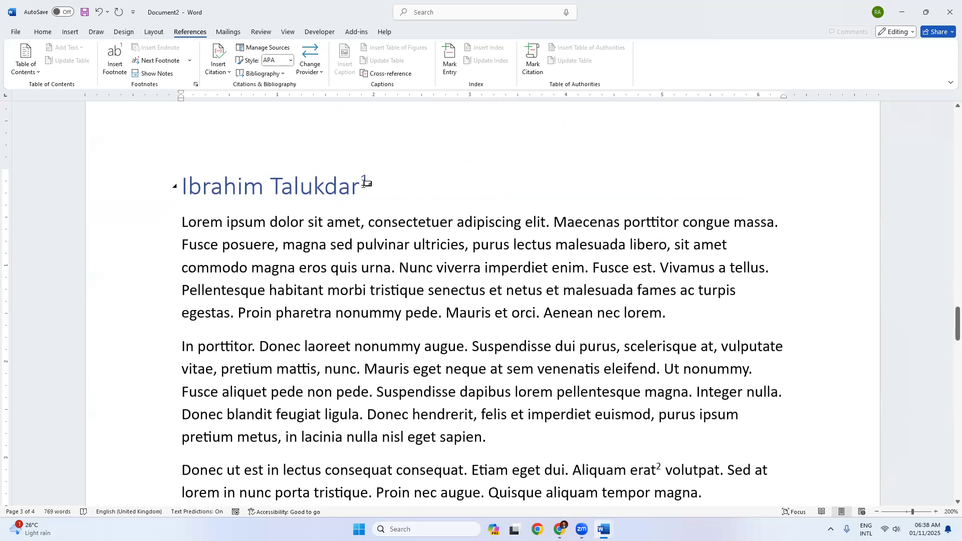
{"action": "scroll", "coordinate": [651, 411], "scroll_direction": "down", "scroll_amount": 1}
Step: Add a footnote after 'augue' in the second paragraph reading 'OKEY, This is second footnote'
{"action": "left_click", "coordinate": [467, 298]}
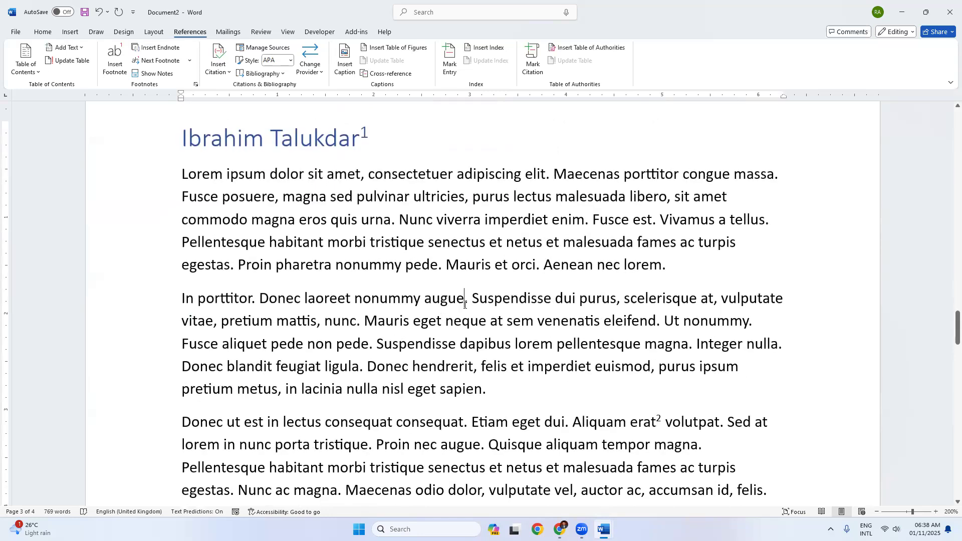
{"action": "left_click", "coordinate": [114, 65]}
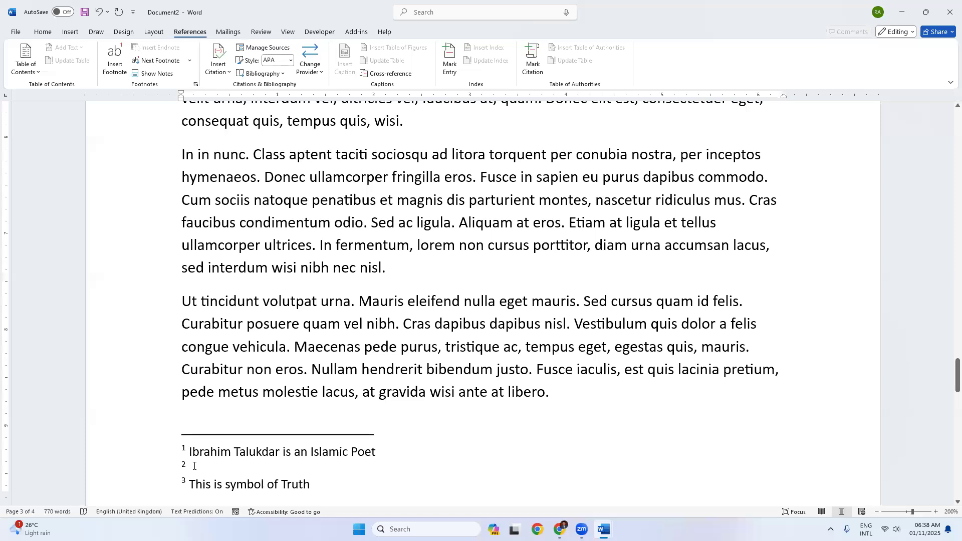
{"action": "type", "text": "OKEY, This is second footnote"}
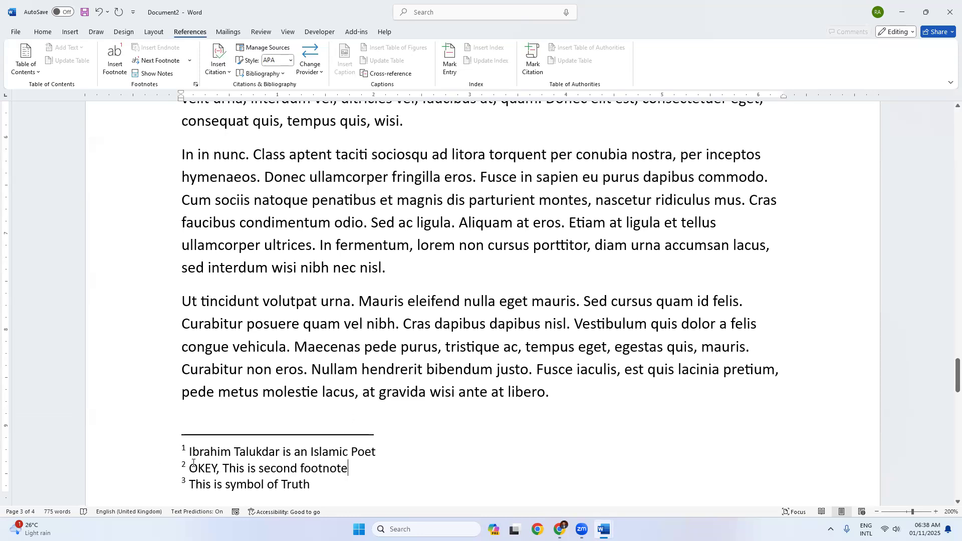
{"action": "scroll", "coordinate": [490, 266], "scroll_direction": "up", "scroll_amount": 1}
{"action": "scroll", "coordinate": [491, 266], "scroll_direction": "up", "scroll_amount": 6}
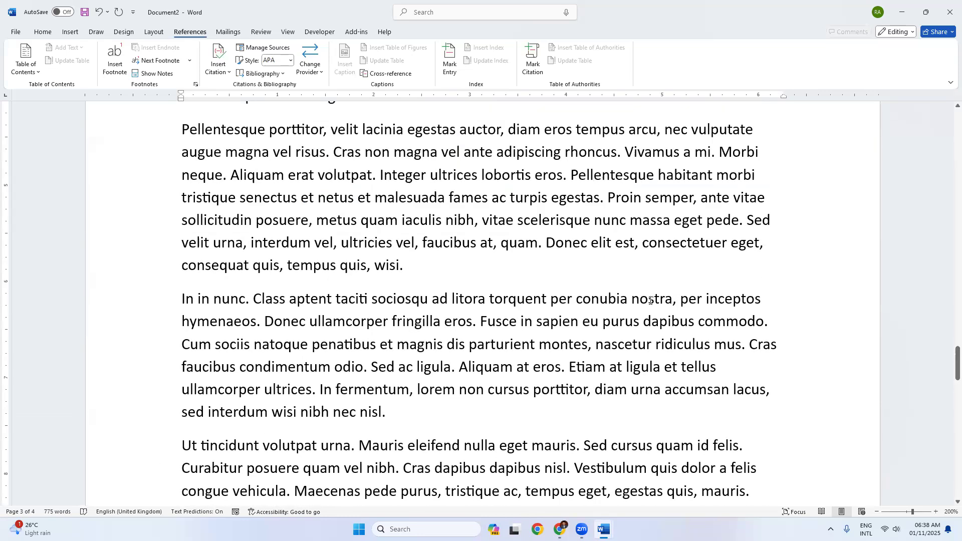
{"action": "scroll", "coordinate": [616, 303], "scroll_direction": "up", "scroll_amount": 2}
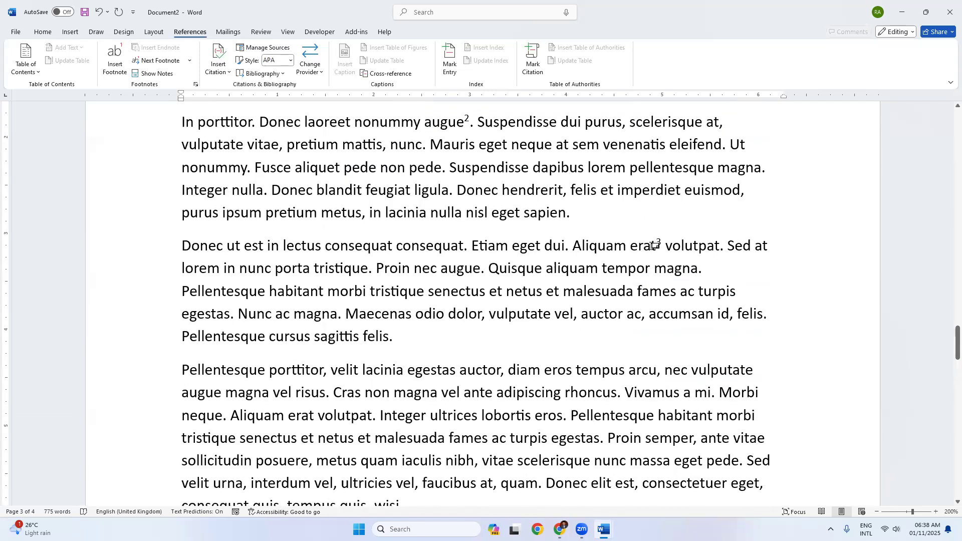
{"action": "scroll", "coordinate": [464, 174], "scroll_direction": "up", "scroll_amount": 1}
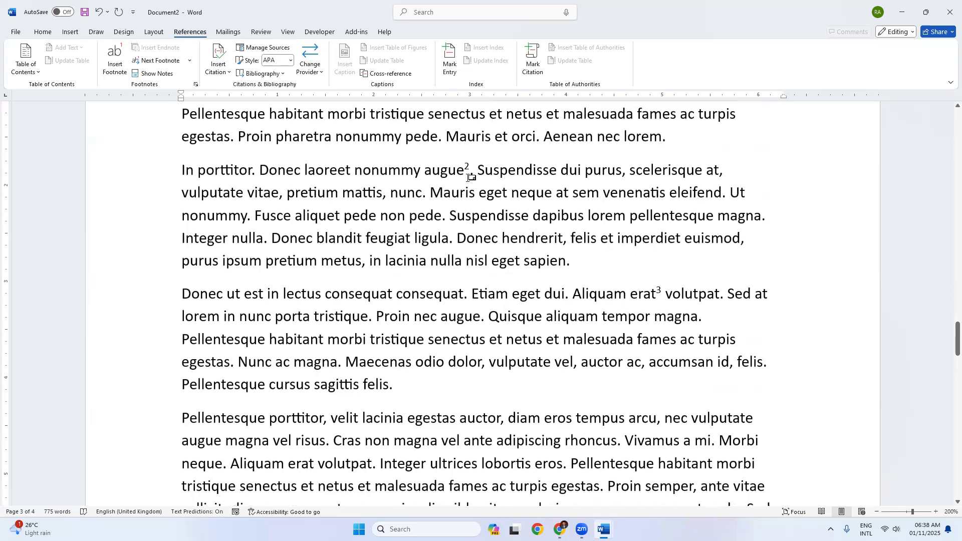
{"action": "scroll", "coordinate": [468, 179], "scroll_direction": "up", "scroll_amount": 5}
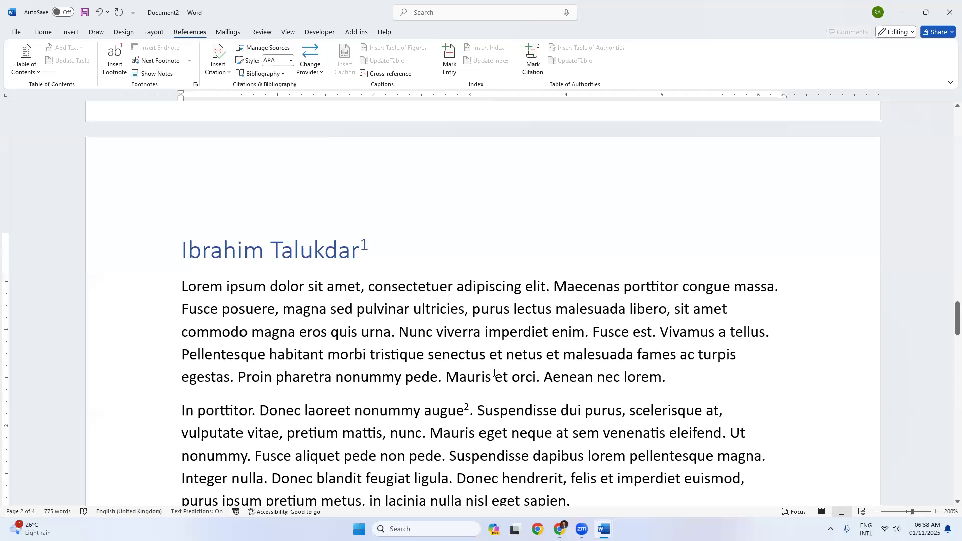
{"action": "scroll", "coordinate": [451, 345], "scroll_direction": "up", "scroll_amount": 2}
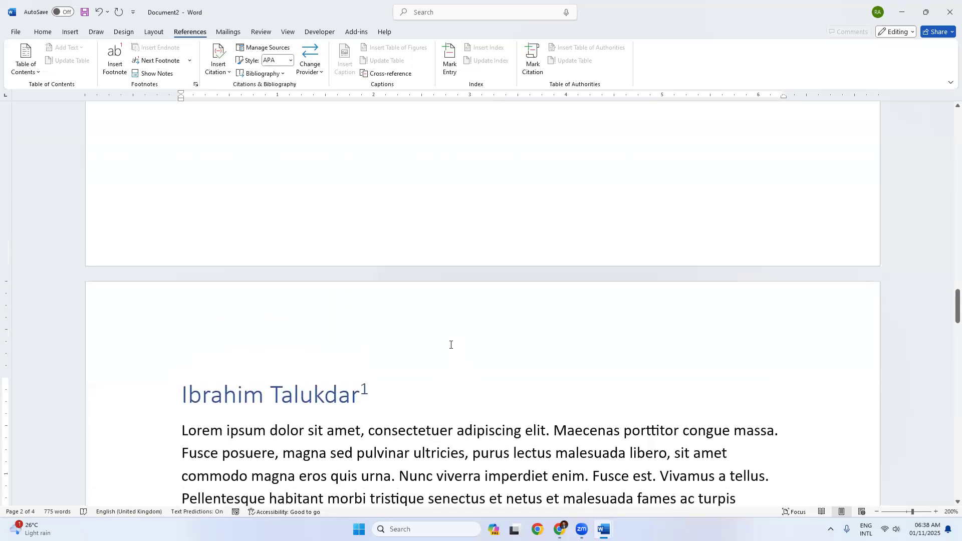
{"action": "scroll", "coordinate": [311, 369], "scroll_direction": "down", "scroll_amount": 5}
{"action": "scroll", "coordinate": [301, 331], "scroll_direction": "down", "scroll_amount": 14}
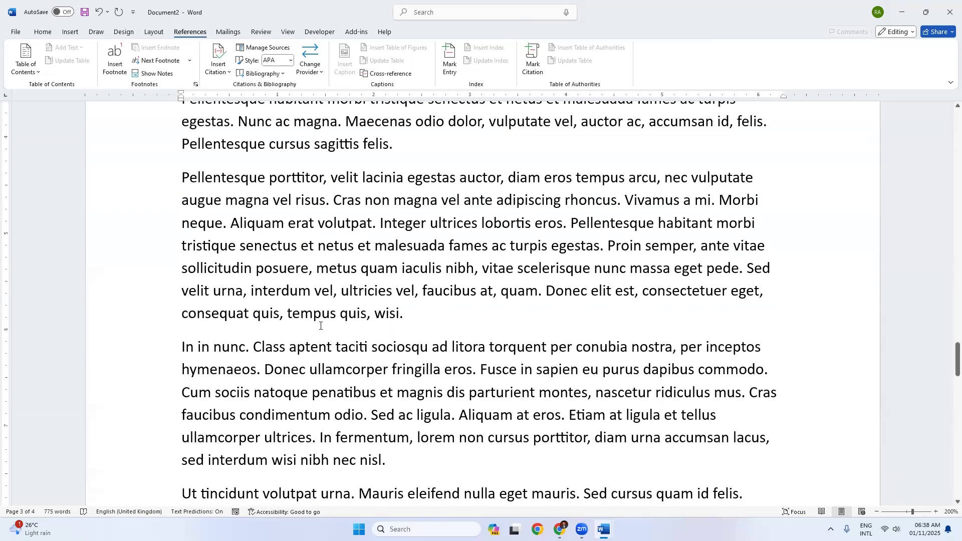
{"action": "scroll", "coordinate": [324, 312], "scroll_direction": "down", "scroll_amount": 1}
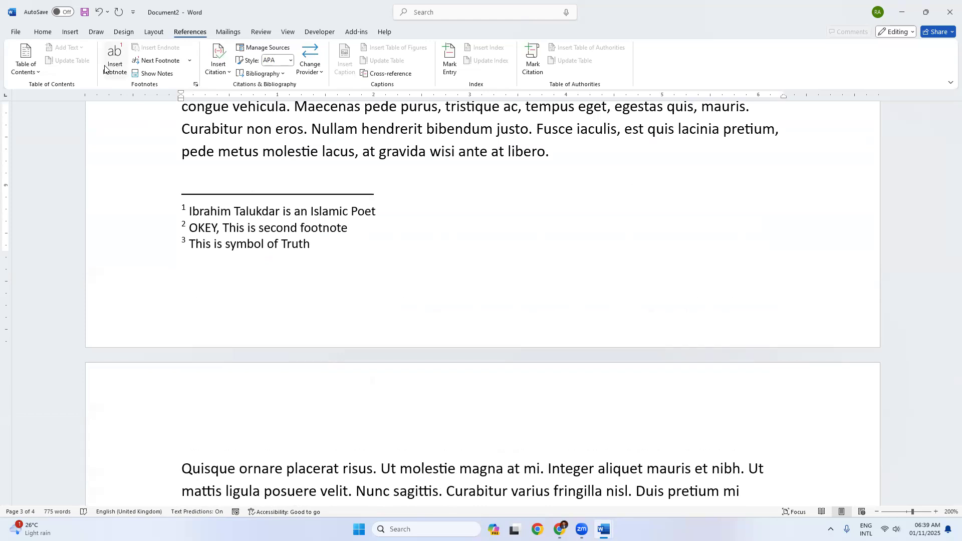
{"action": "scroll", "coordinate": [323, 219], "scroll_direction": "up", "scroll_amount": 10}
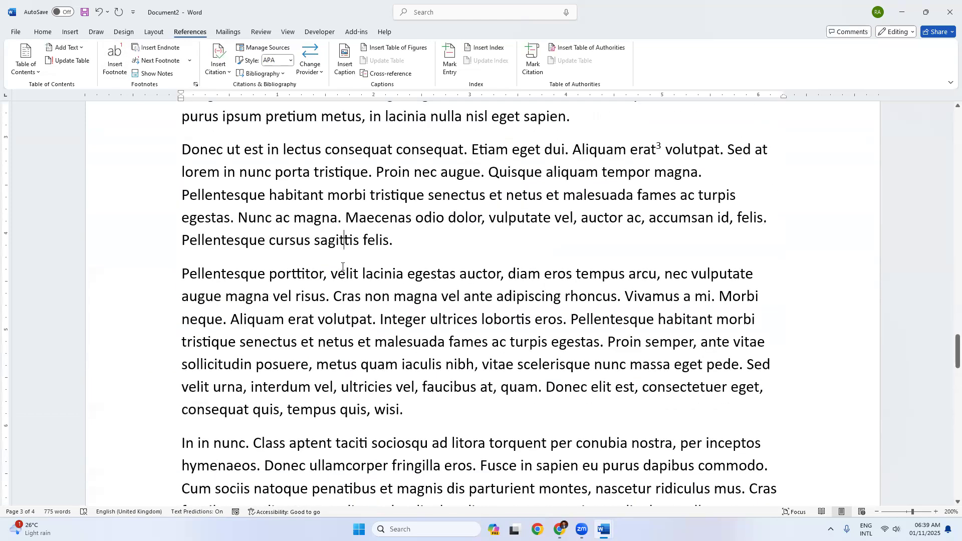
{"action": "scroll", "coordinate": [340, 264], "scroll_direction": "up", "scroll_amount": 5}
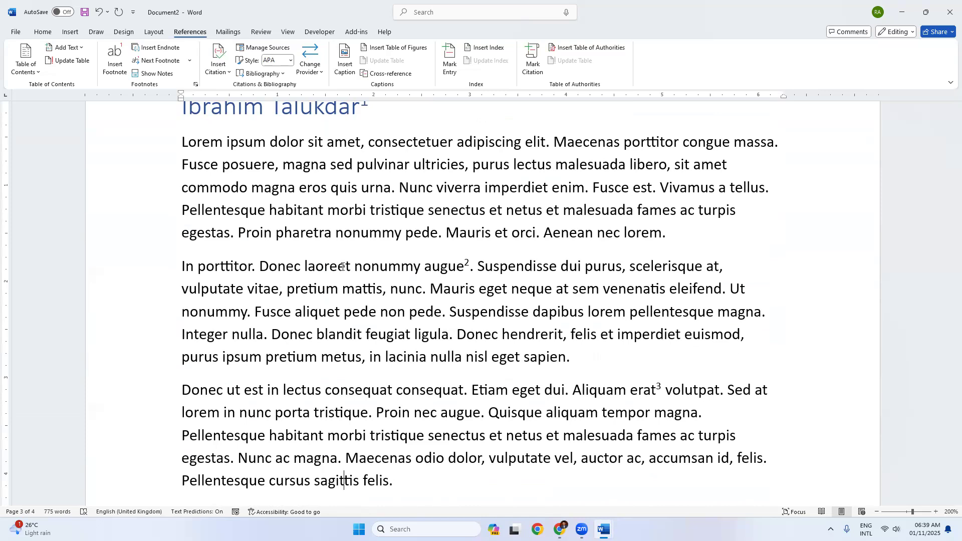
{"action": "scroll", "coordinate": [661, 287], "scroll_direction": "up", "scroll_amount": 1}
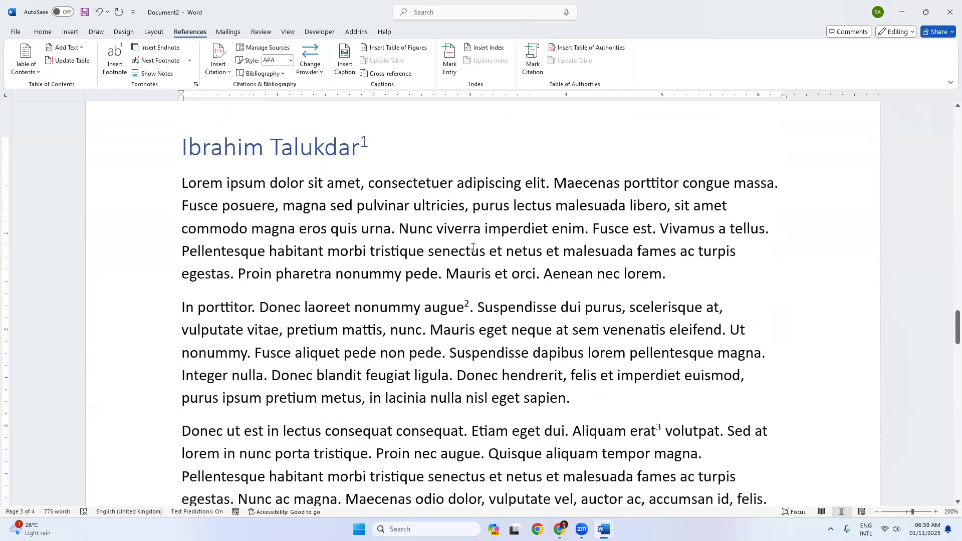
{"action": "left_click", "coordinate": [661, 284]}
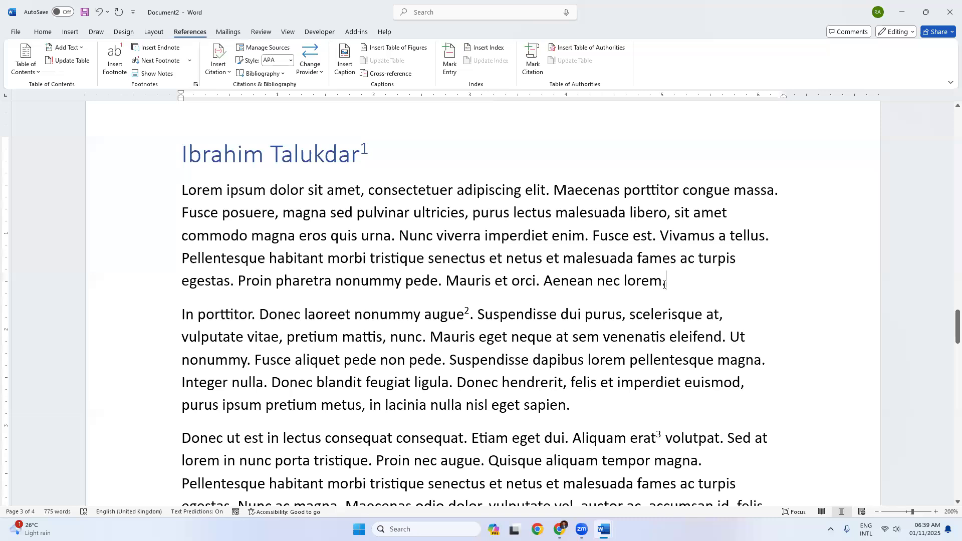
Step: Insert an endnote reading 'Endnote 01' after 'lorem.', then switch to Google Chrome
{"action": "left_click", "coordinate": [158, 50]}
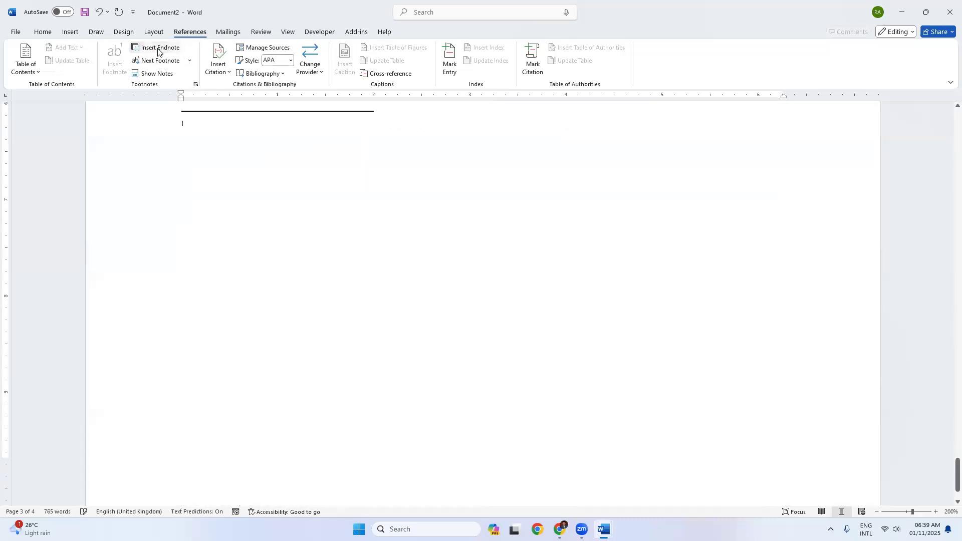
{"action": "scroll", "coordinate": [238, 215], "scroll_direction": "up", "scroll_amount": 2}
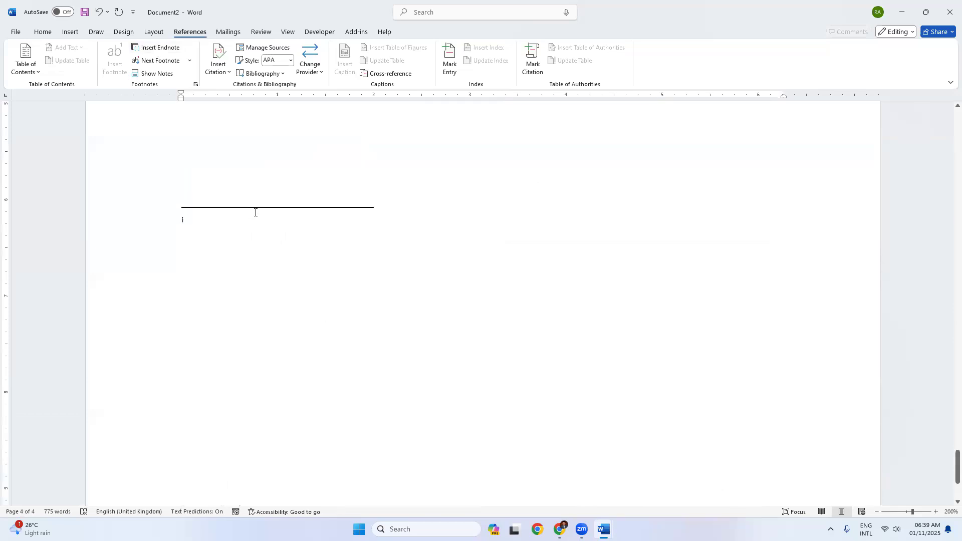
{"action": "scroll", "coordinate": [144, 245], "scroll_direction": "up", "scroll_amount": 3}
{"action": "scroll", "coordinate": [199, 247], "scroll_direction": "down", "scroll_amount": 5}
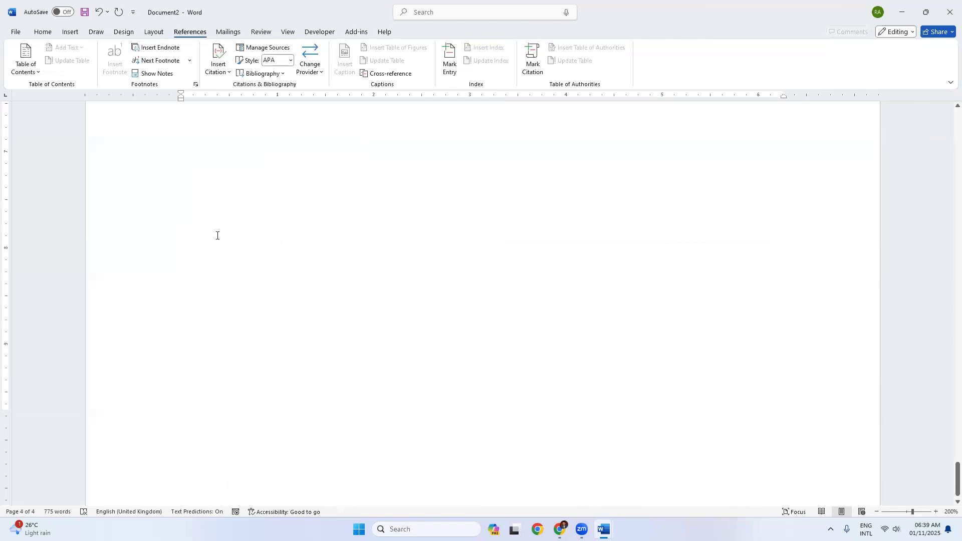
{"action": "scroll", "coordinate": [215, 234], "scroll_direction": "down", "scroll_amount": 7, "text": "ctrl"}
{"action": "scroll", "coordinate": [260, 252], "scroll_direction": "down", "scroll_amount": 5, "text": "ctrl"}
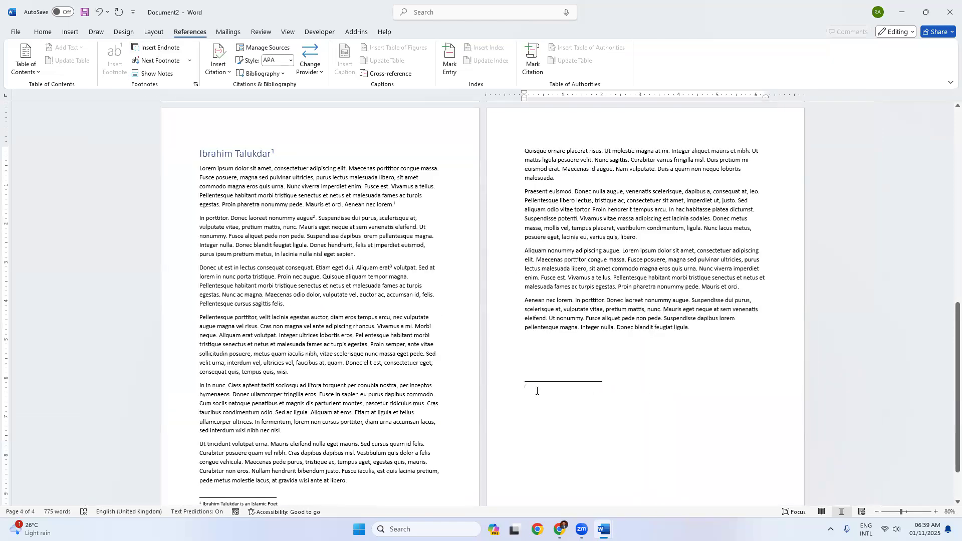
{"action": "scroll", "coordinate": [536, 382], "scroll_direction": "up", "scroll_amount": 16, "text": "ctrl"}
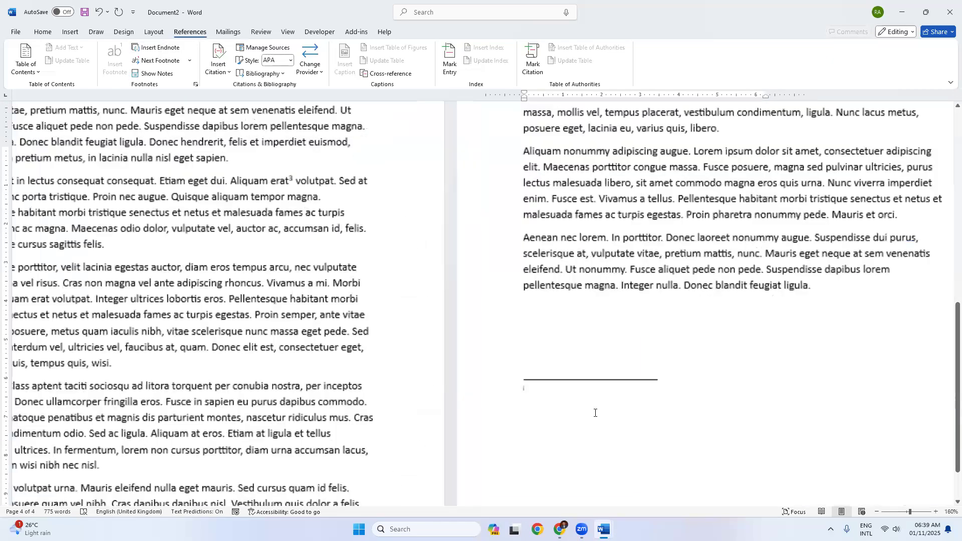
{"action": "type", "text": "End"}
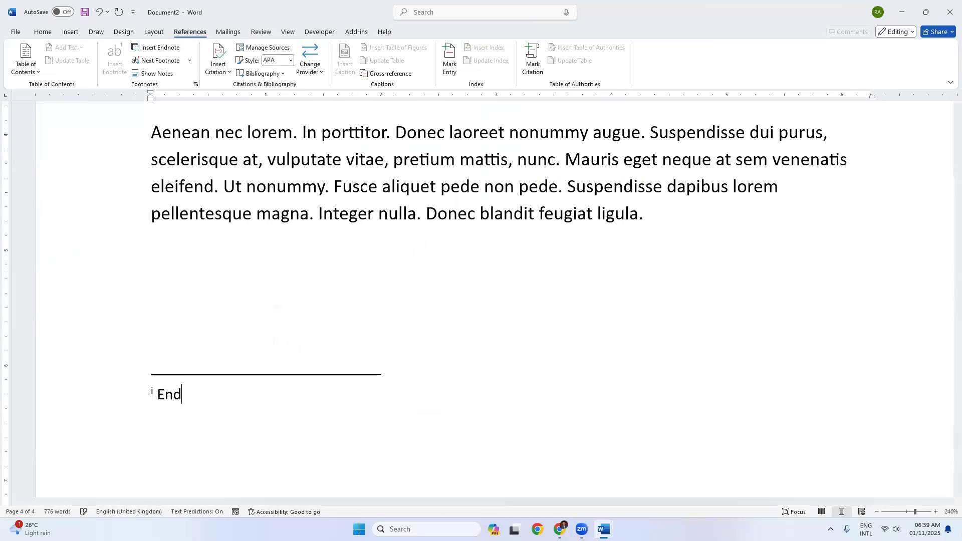
{"action": "type", "text": "note 01"}
{"action": "scroll", "coordinate": [401, 288], "scroll_direction": "up", "scroll_amount": 10}
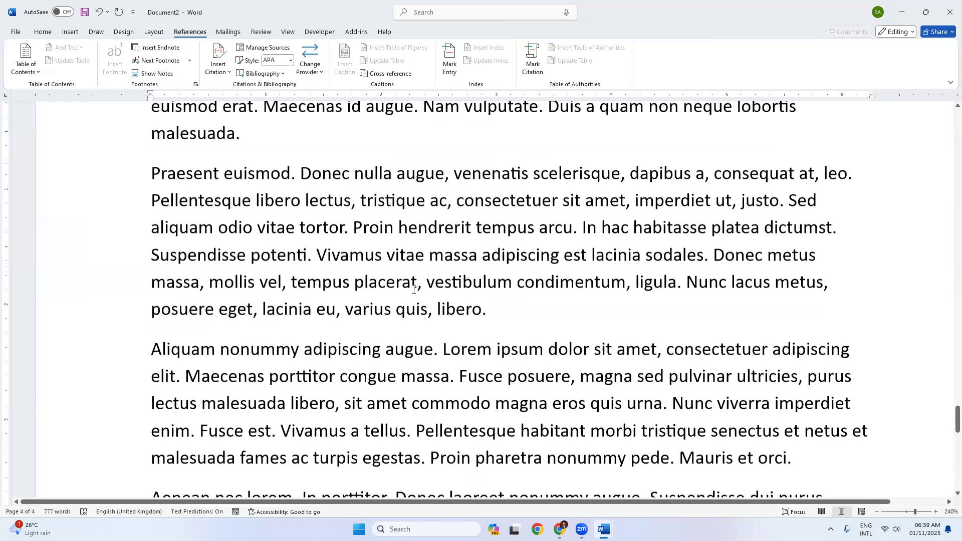
{"action": "scroll", "coordinate": [401, 289], "scroll_direction": "down", "scroll_amount": 10}
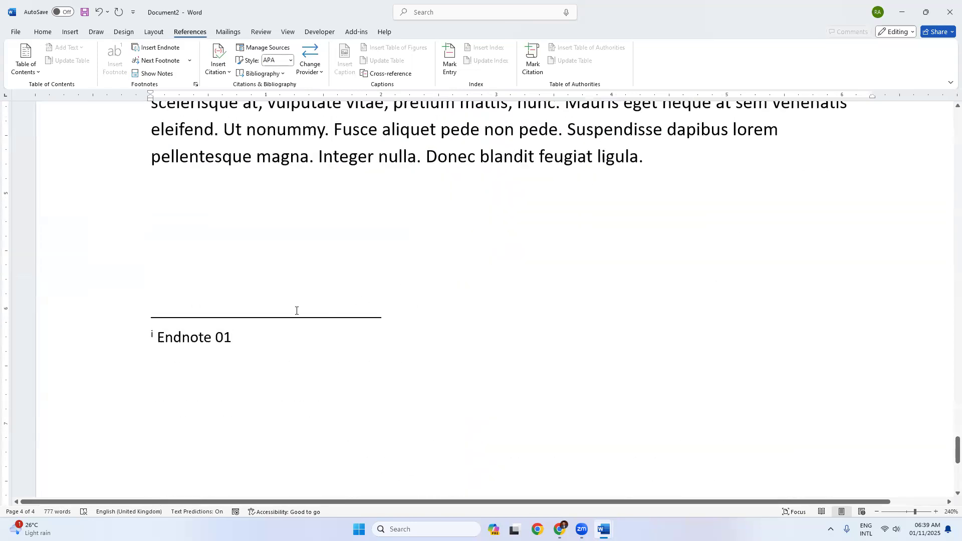
{"action": "scroll", "coordinate": [294, 311], "scroll_direction": "up", "scroll_amount": 2}
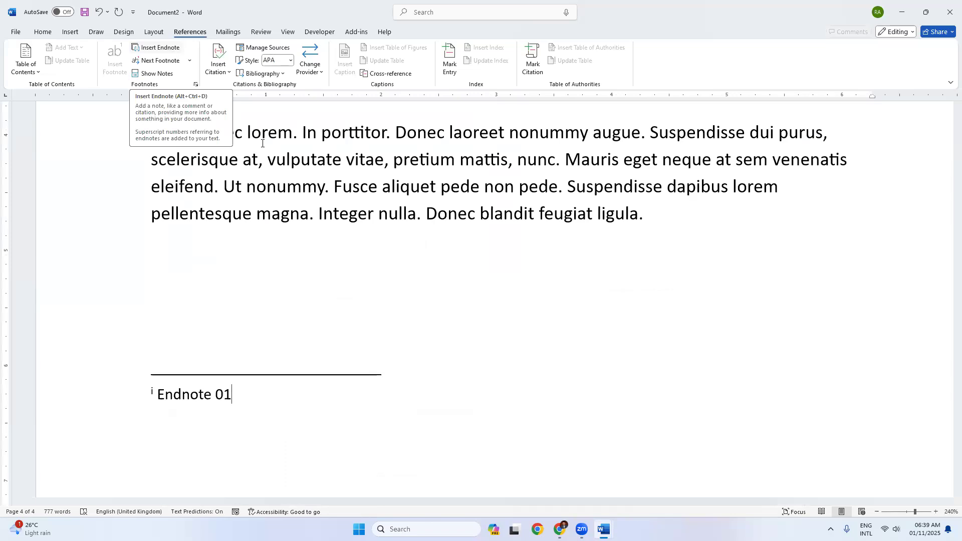
{"action": "left_click", "coordinate": [559, 528]}
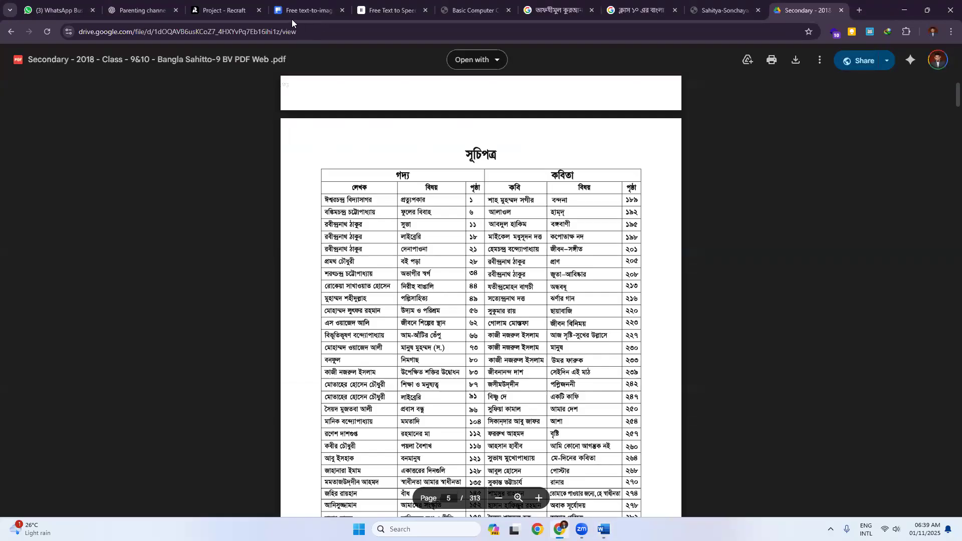
Step: Review the Class 5 homework in the Basic Computer Course Modul V-03.pdf tab, then return to Word's Document2
{"action": "key", "text": "ctrl+6"}
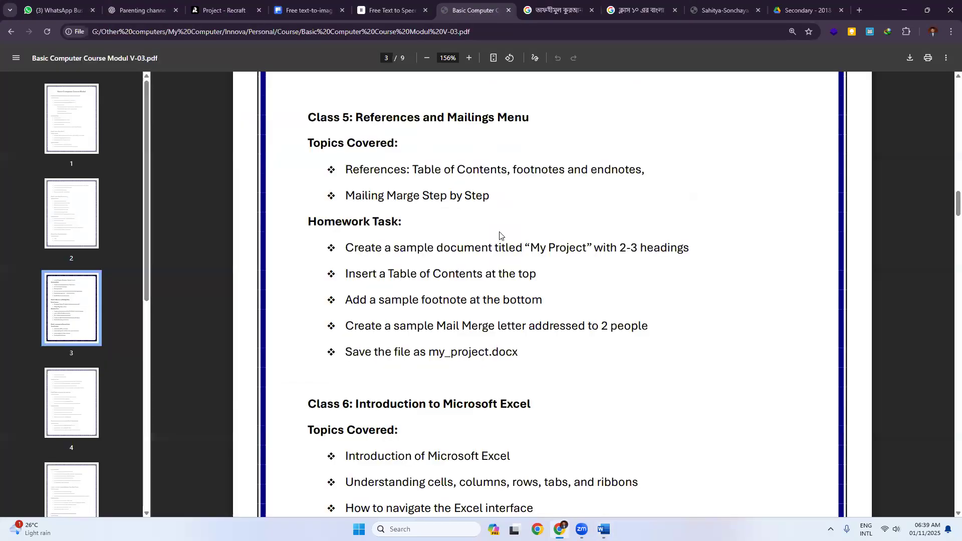
{"action": "left_click_drag", "start_coordinate": [365, 197], "coordinate": [463, 198]}
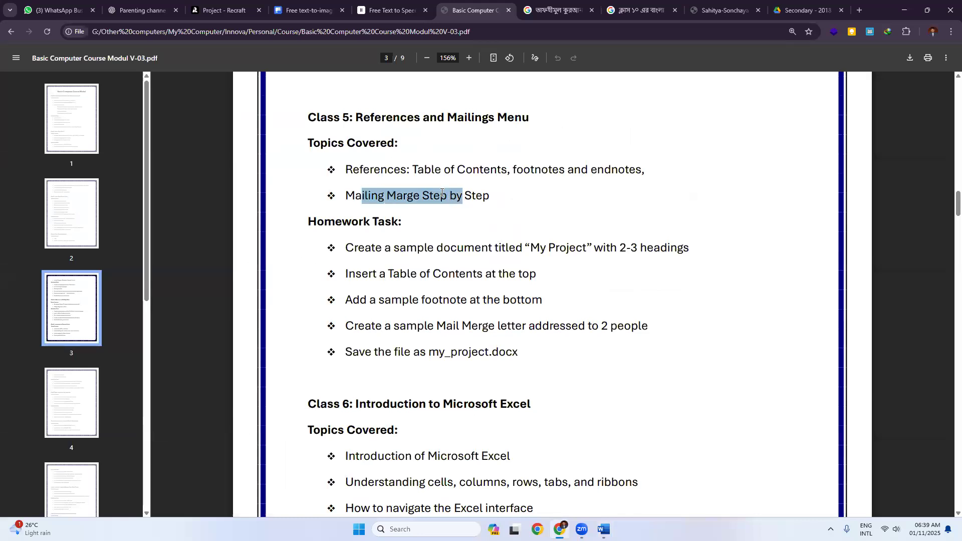
{"action": "left_click", "coordinate": [512, 234]}
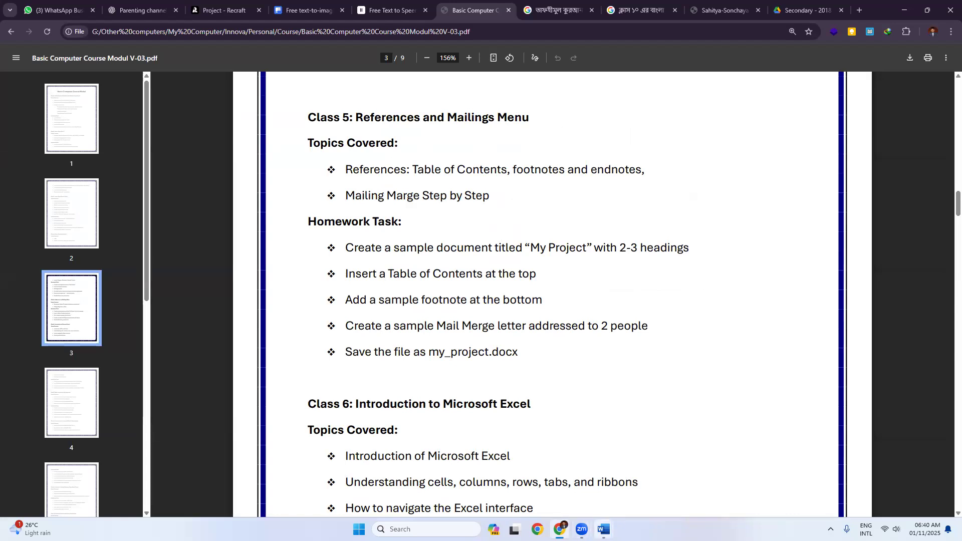
{"action": "left_click", "coordinate": [603, 529]}
{"action": "left_click", "coordinate": [739, 487]}
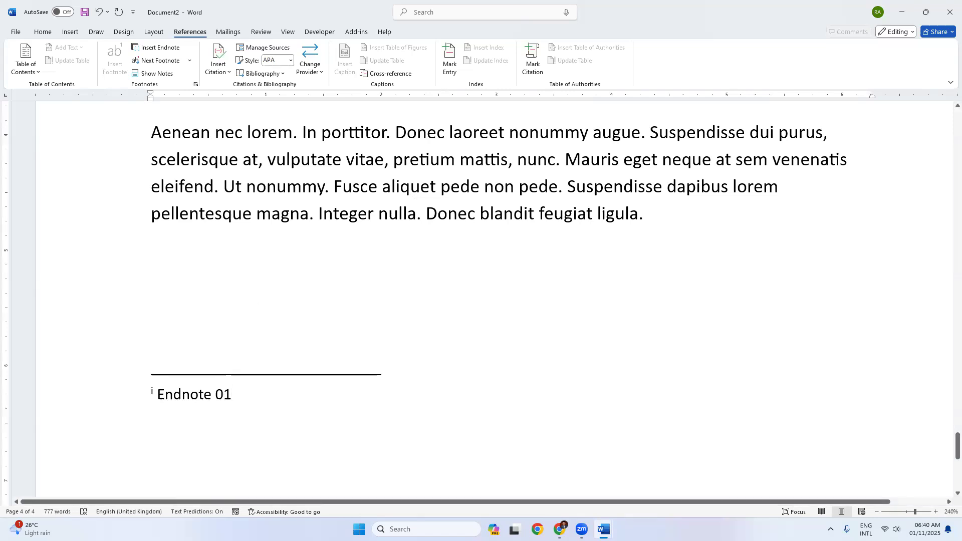
{"action": "left_click", "coordinate": [560, 529]}
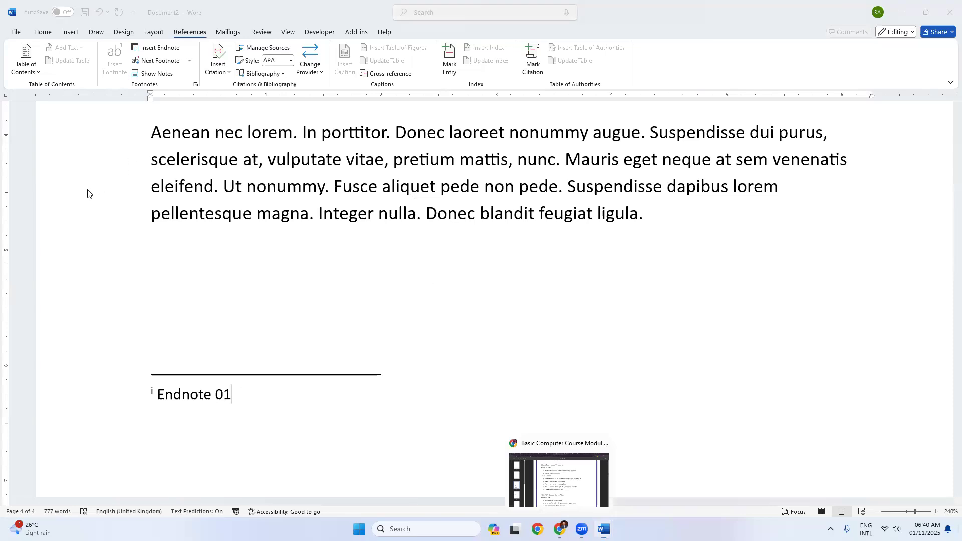
{"action": "key", "text": "super+d"}
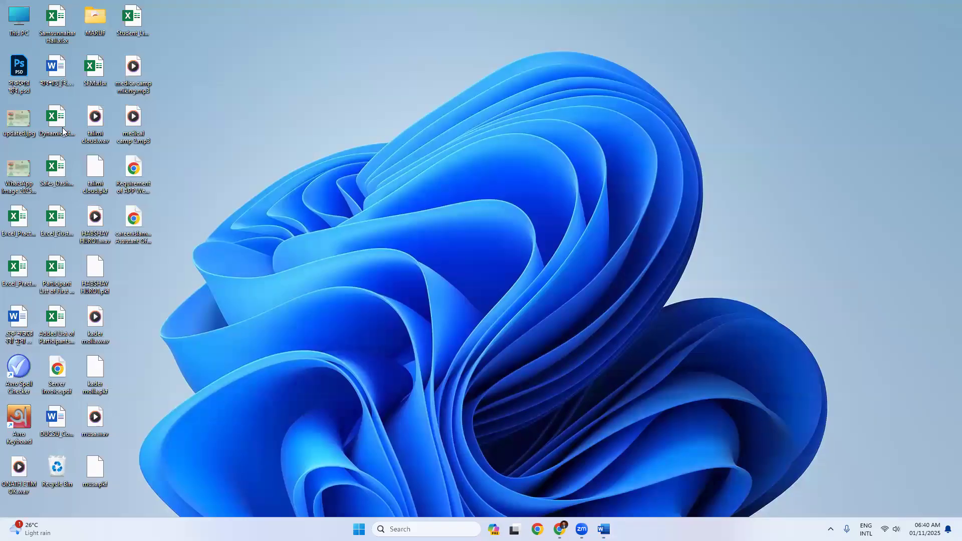
{"action": "double_click", "coordinate": [130, 19]}
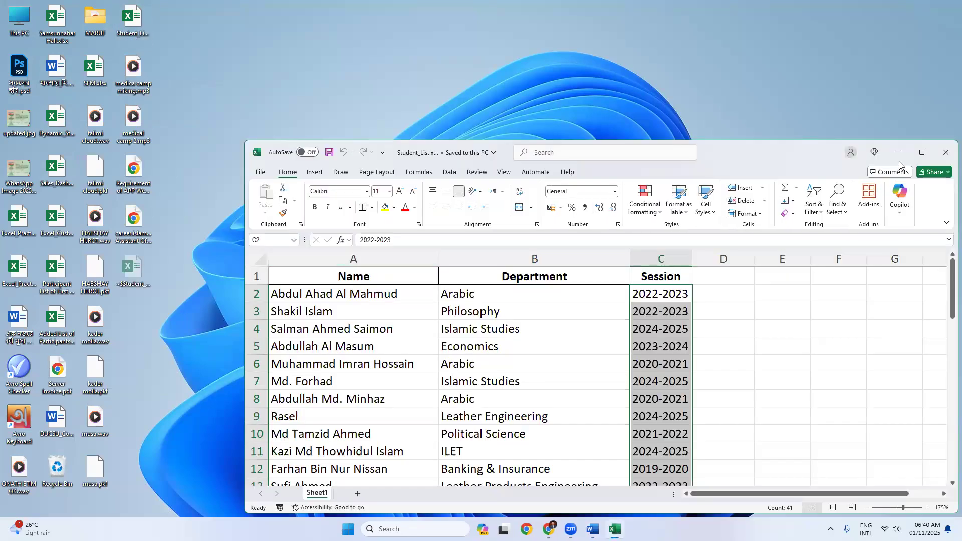
{"action": "left_click", "coordinate": [922, 153]}
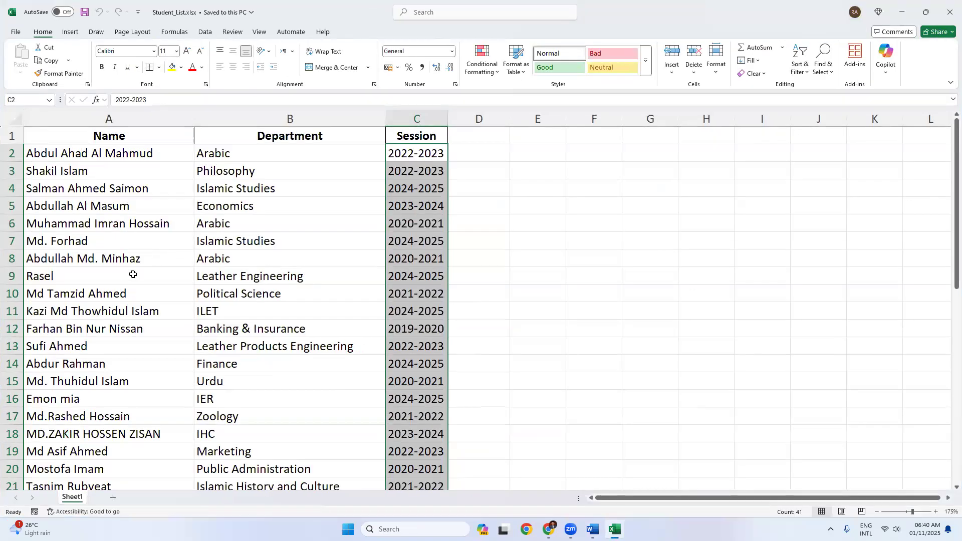
{"action": "left_click", "coordinate": [117, 139]}
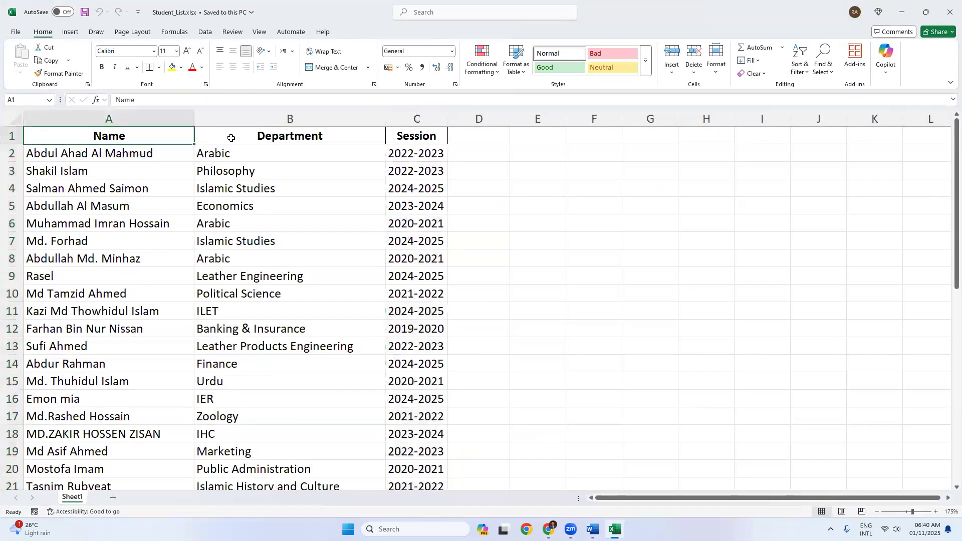
{"action": "left_click", "coordinate": [311, 136]}
{"action": "left_click", "coordinate": [417, 135]}
{"action": "left_click_drag", "start_coordinate": [103, 138], "coordinate": [429, 134]}
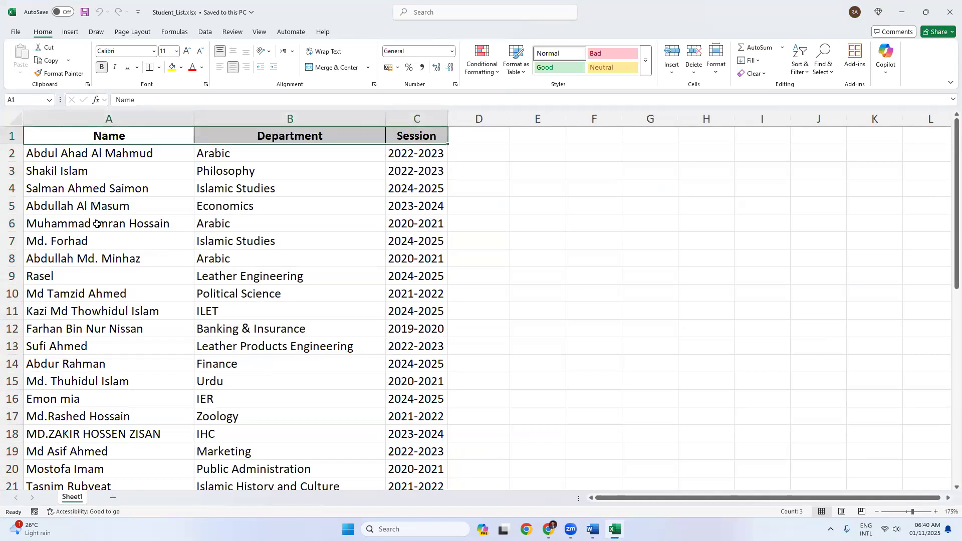
{"action": "scroll", "coordinate": [95, 240], "scroll_direction": "down", "scroll_amount": 13}
{"action": "scroll", "coordinate": [94, 253], "scroll_direction": "up", "scroll_amount": 1}
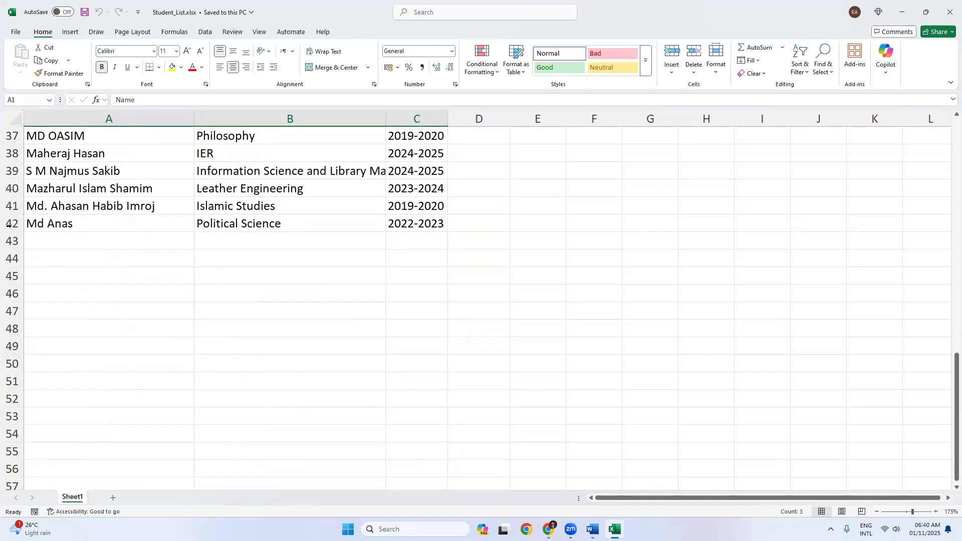
{"action": "left_click", "coordinate": [92, 223]}
{"action": "scroll", "coordinate": [215, 263], "scroll_direction": "up", "scroll_amount": 12}
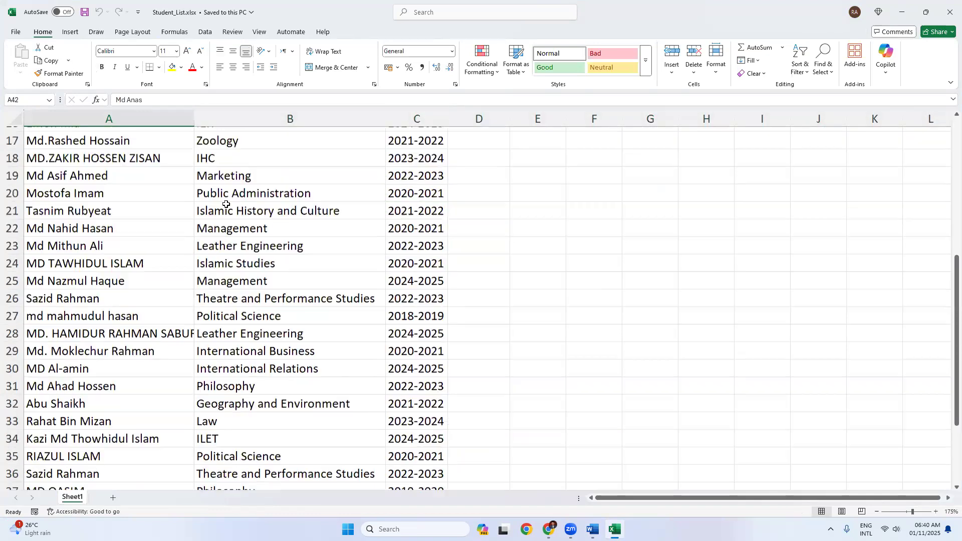
{"action": "left_click_drag", "start_coordinate": [235, 154], "coordinate": [300, 346]}
{"action": "left_click_drag", "start_coordinate": [422, 153], "coordinate": [415, 307]}
{"action": "left_click", "coordinate": [134, 182]}
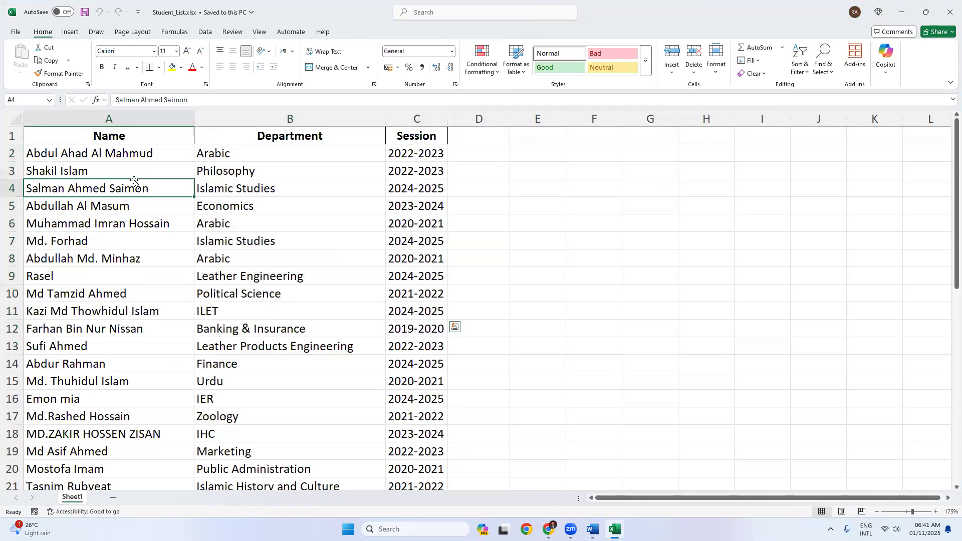
{"action": "left_click", "coordinate": [123, 152]}
{"action": "left_click_drag", "start_coordinate": [225, 153], "coordinate": [242, 345]}
{"action": "left_click", "coordinate": [115, 203]}
{"action": "left_click", "coordinate": [83, 157]}
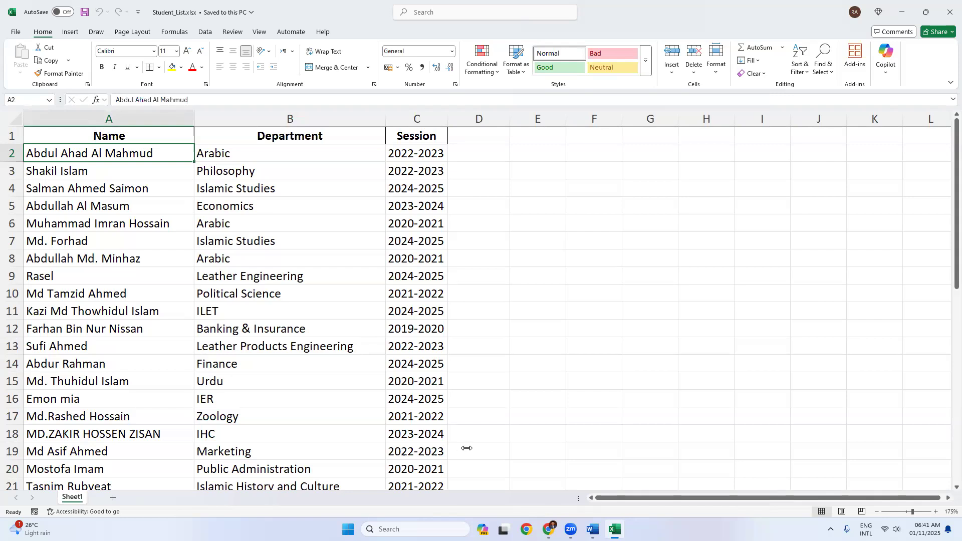
Step: In File Explorer, go to Google Drive (G:) > Other computers > My Computer > Innova > DUCSU > Certificate
{"action": "key", "text": "super+e"}
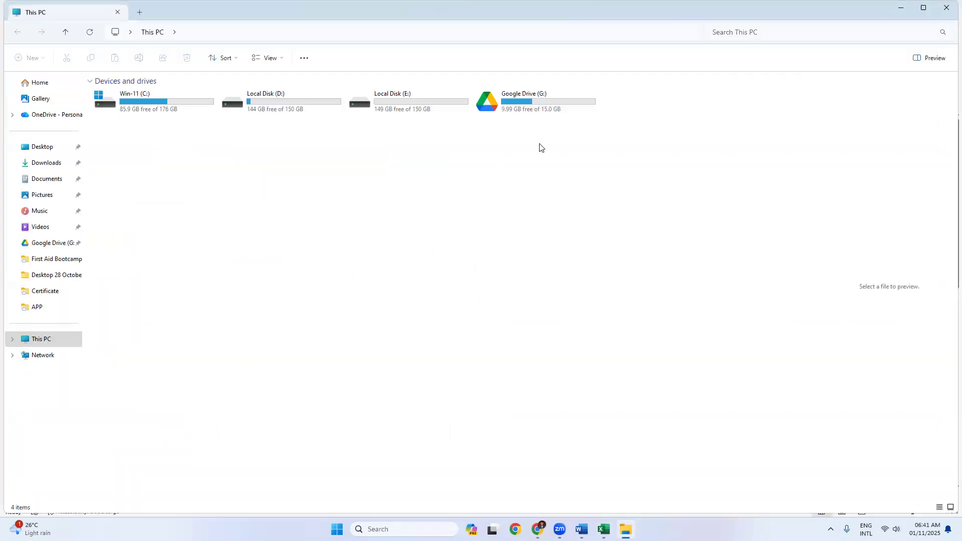
{"action": "double_click", "coordinate": [528, 104]}
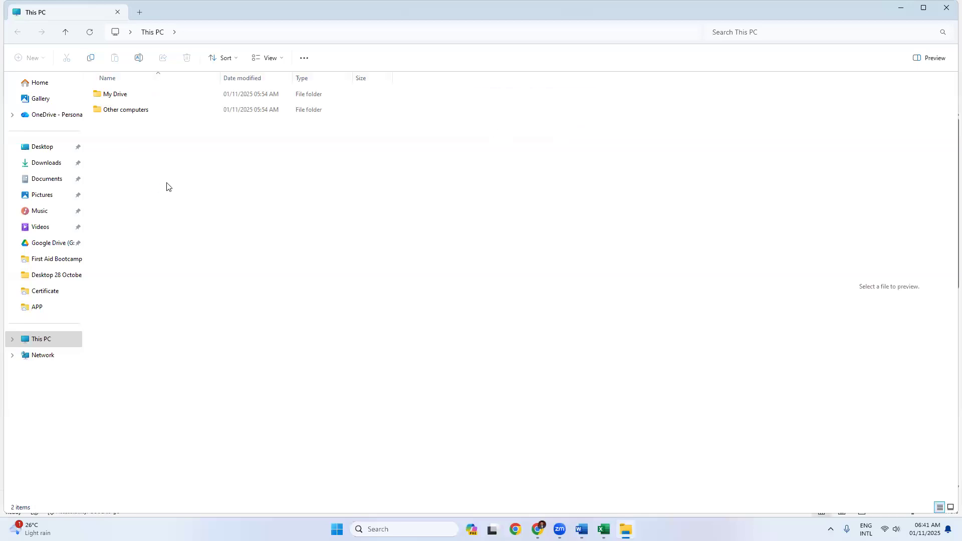
{"action": "left_click", "coordinate": [138, 109]}
{"action": "key", "text": "Return"}
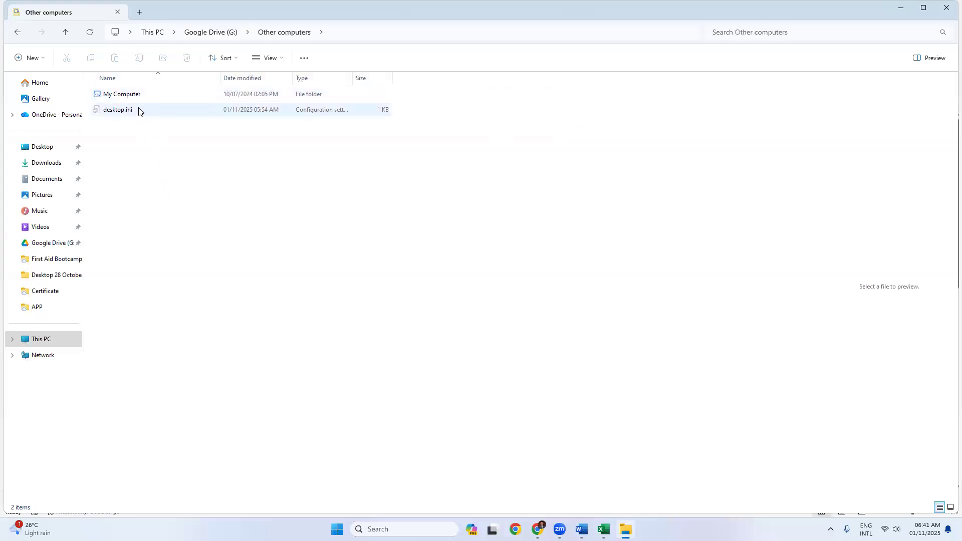
{"action": "double_click", "coordinate": [137, 97]}
{"action": "double_click", "coordinate": [129, 94]}
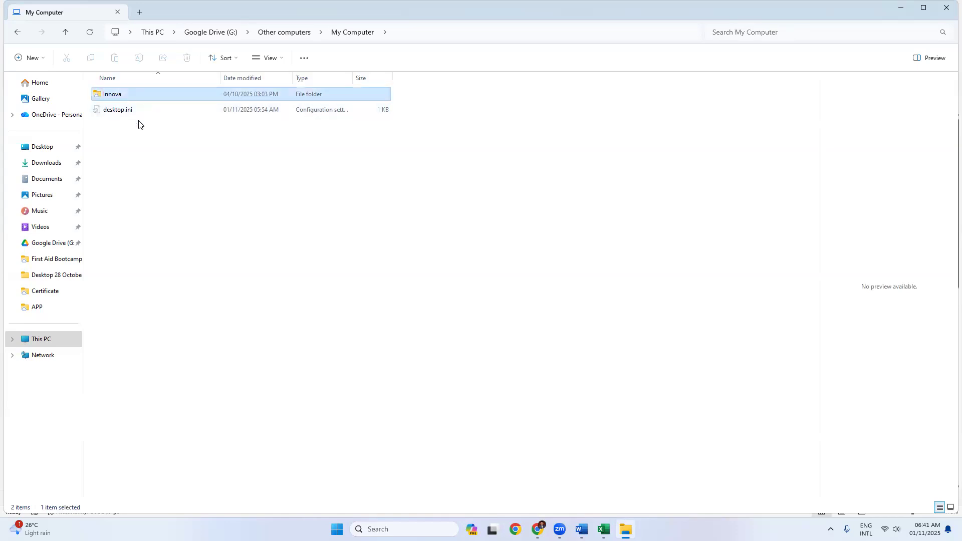
{"action": "double_click", "coordinate": [152, 218]}
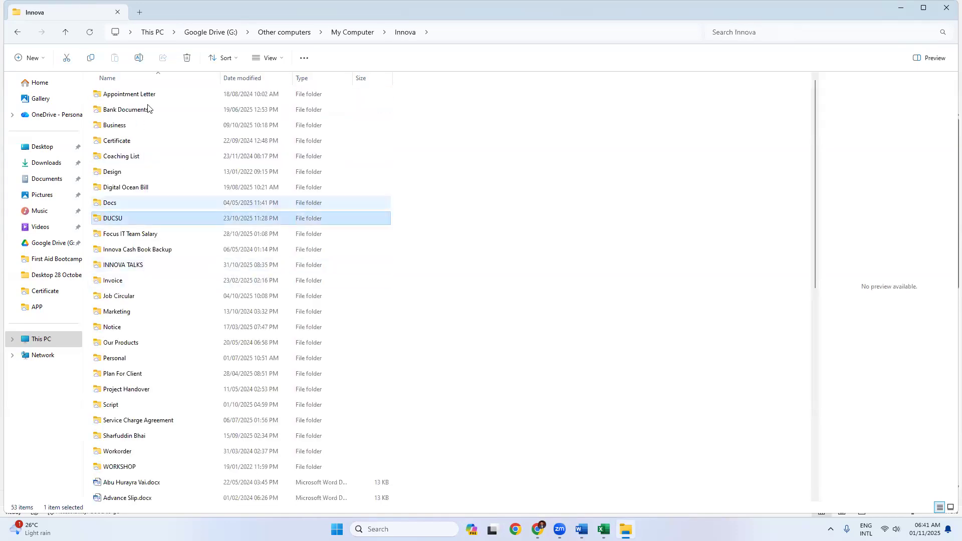
{"action": "left_click", "coordinate": [132, 95]}
{"action": "key", "text": "Return"}
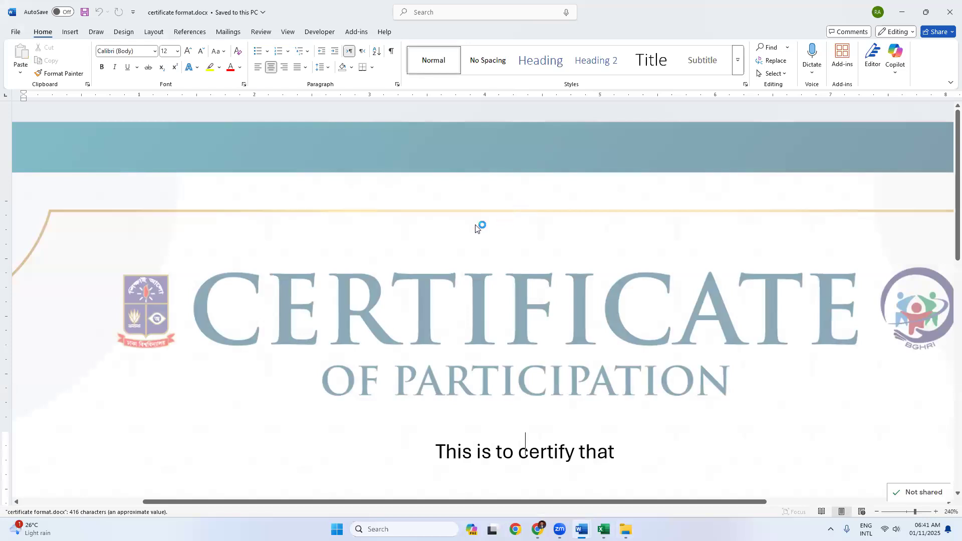
Step: Zoom out to see the whole certificate and select its «n» name field
{"action": "scroll", "coordinate": [475, 228], "scroll_direction": "down", "scroll_amount": 12}
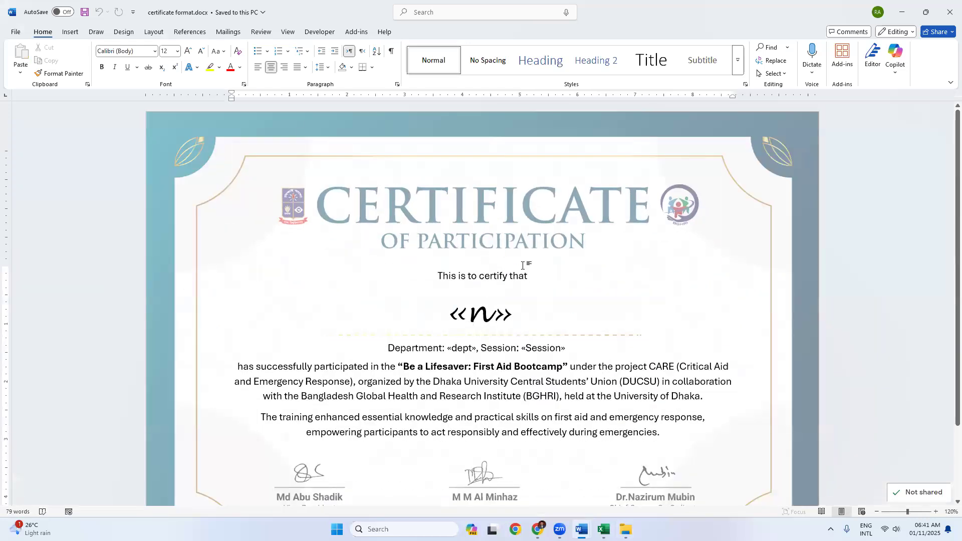
{"action": "scroll", "coordinate": [526, 265], "scroll_direction": "down", "scroll_amount": 3}
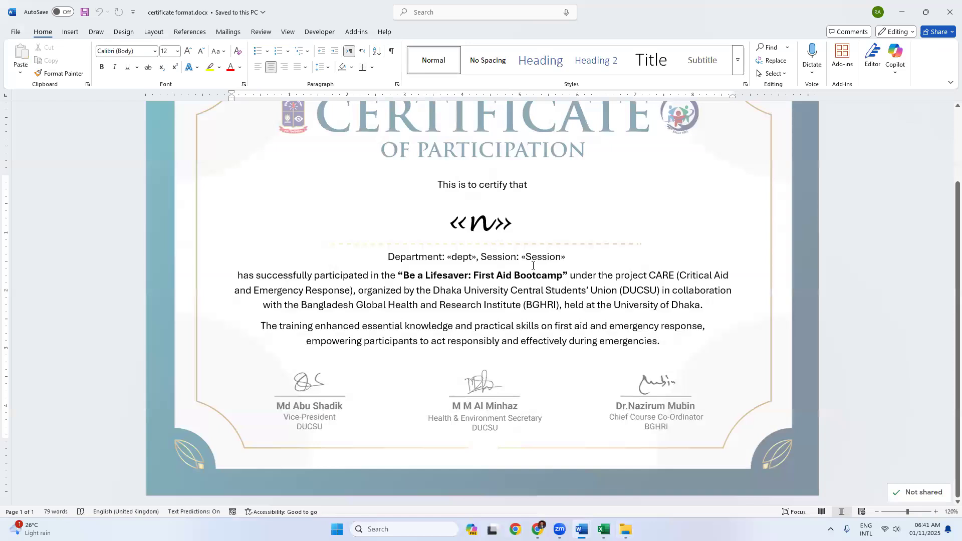
{"action": "scroll", "coordinate": [532, 266], "scroll_direction": "down", "scroll_amount": 2}
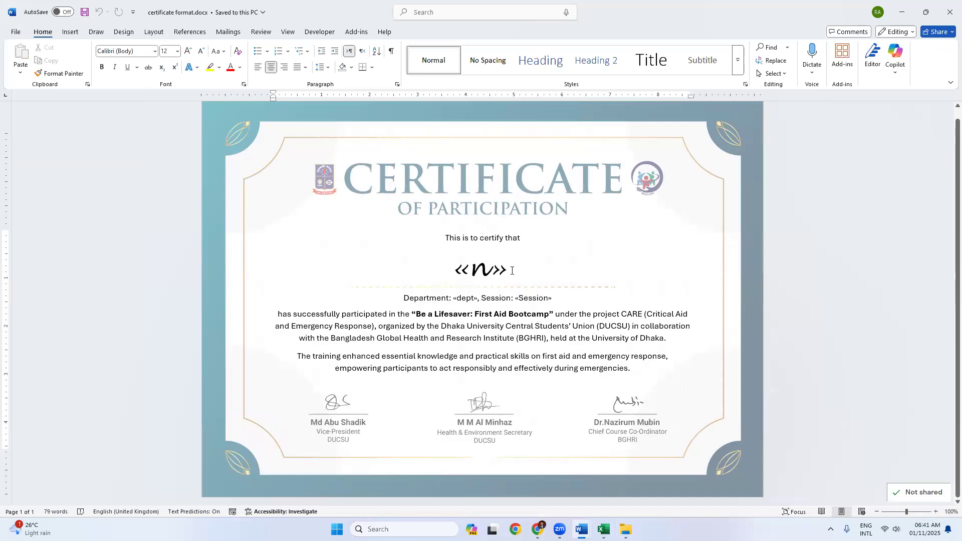
{"action": "double_click", "coordinate": [453, 266]}
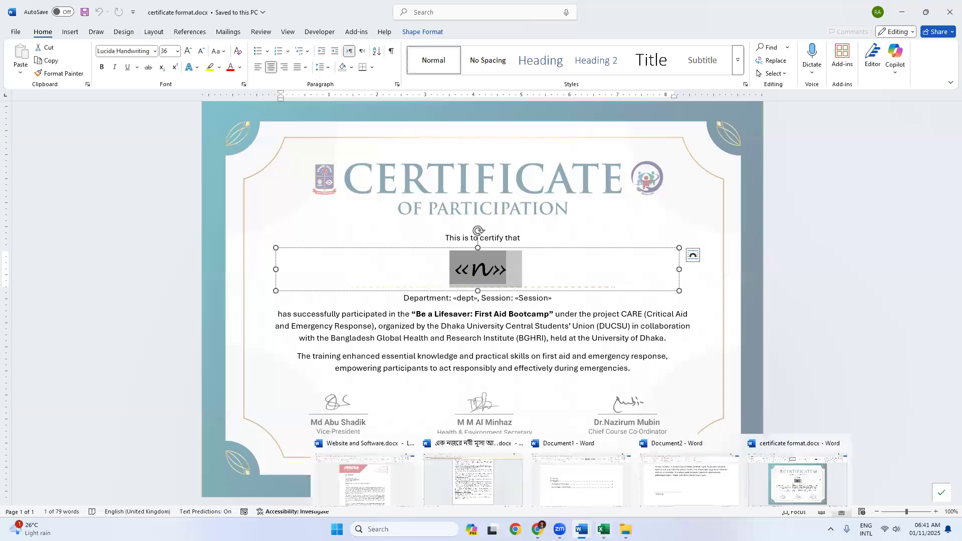
Step: Copy the first student's name from Excel cell A2 and paste it at «n», then undo the paste
{"action": "left_click", "coordinate": [603, 529]}
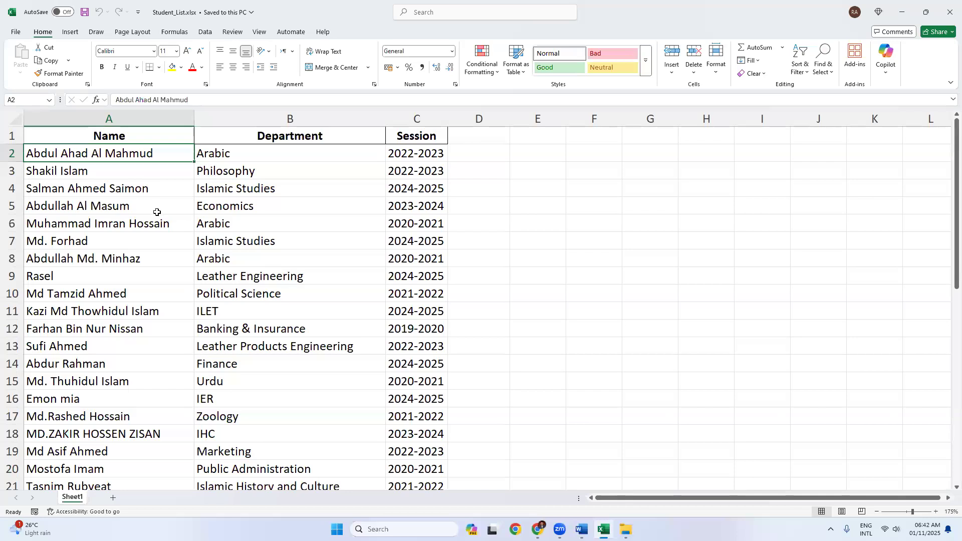
{"action": "key", "text": "ctrl+c"}
{"action": "key", "text": "alt+Tab"}
{"action": "double_click", "coordinate": [495, 273]}
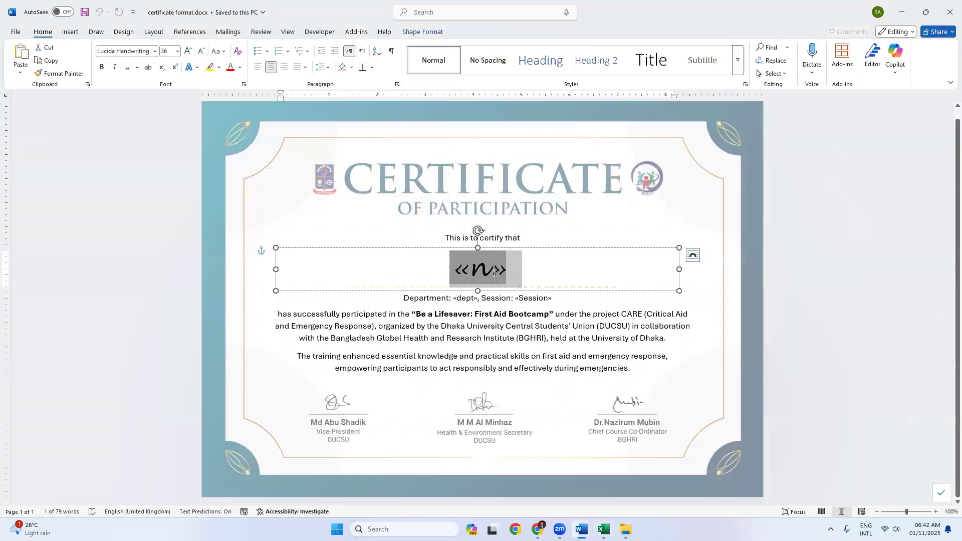
{"action": "left_click", "coordinate": [454, 273]}
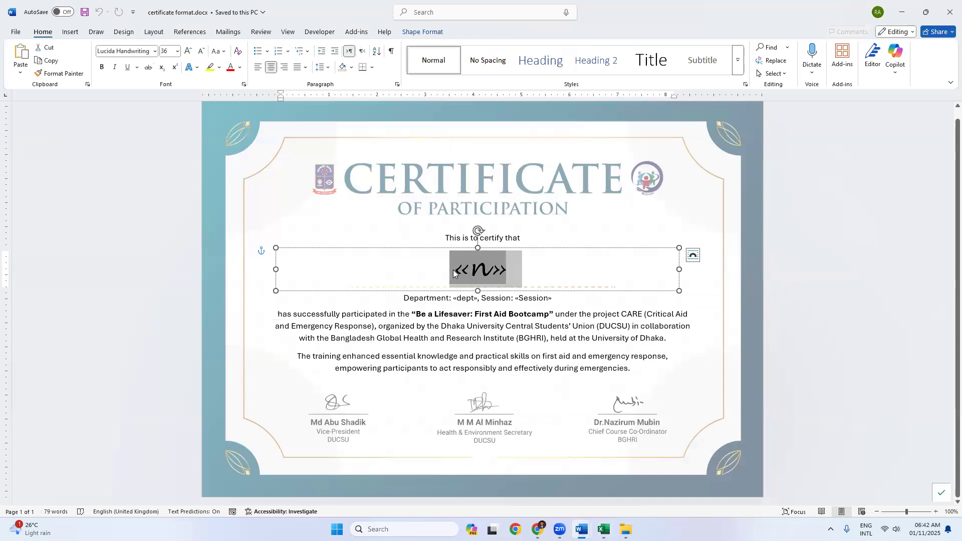
{"action": "key", "text": "ctrl+v"}
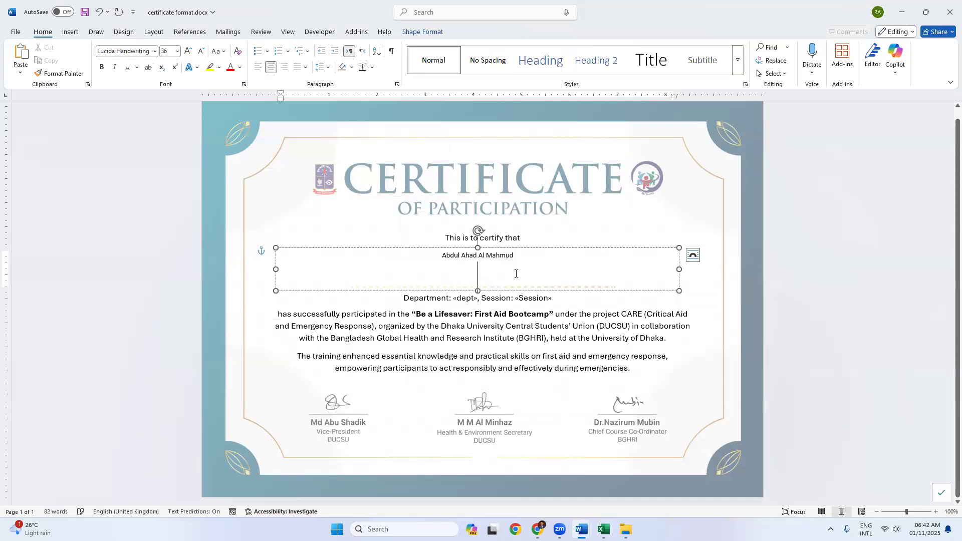
{"action": "key", "text": "ctrl+z"}
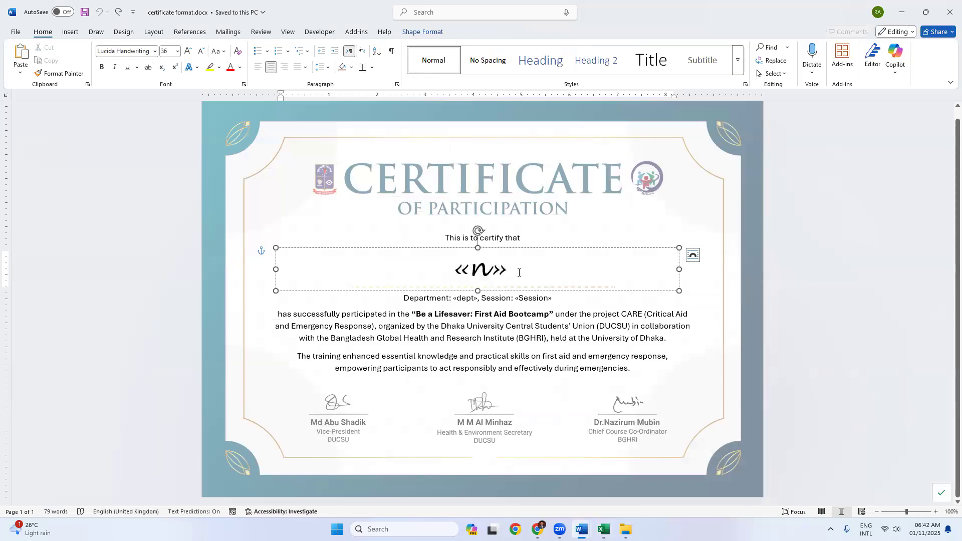
{"action": "key", "text": "BackSpace"}
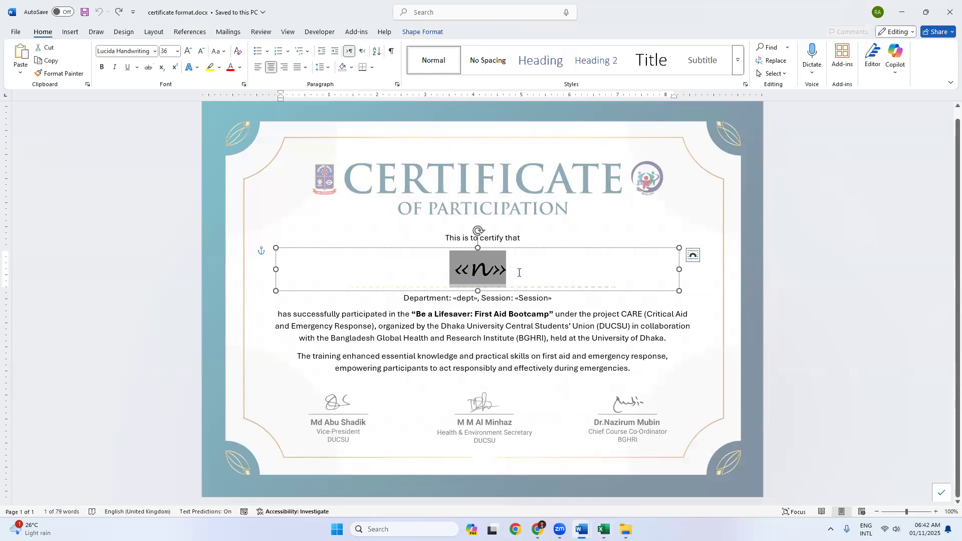
Step: Replace the «n» field with the pasted student name, styled in the field's handwriting format
{"action": "left_click", "coordinate": [519, 272]}
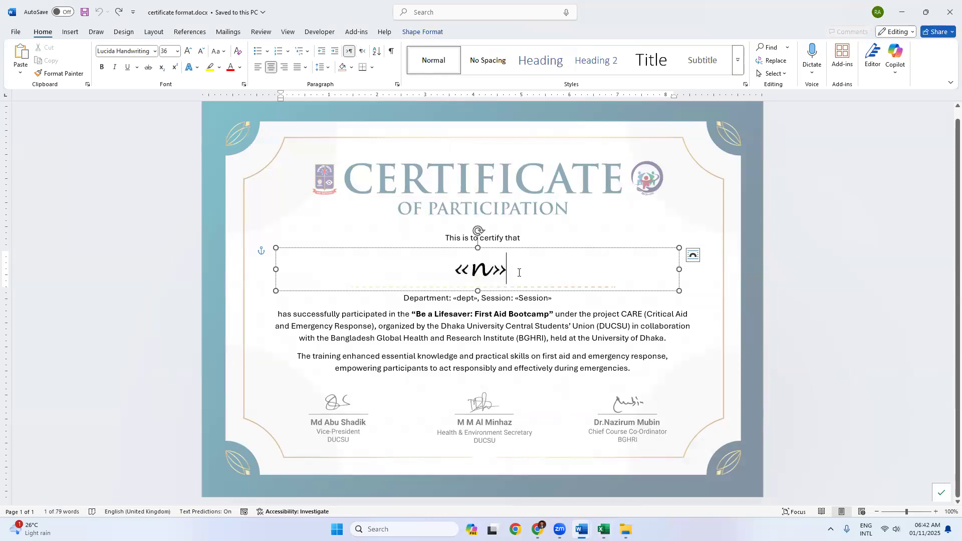
{"action": "key", "text": "ctrl+v"}
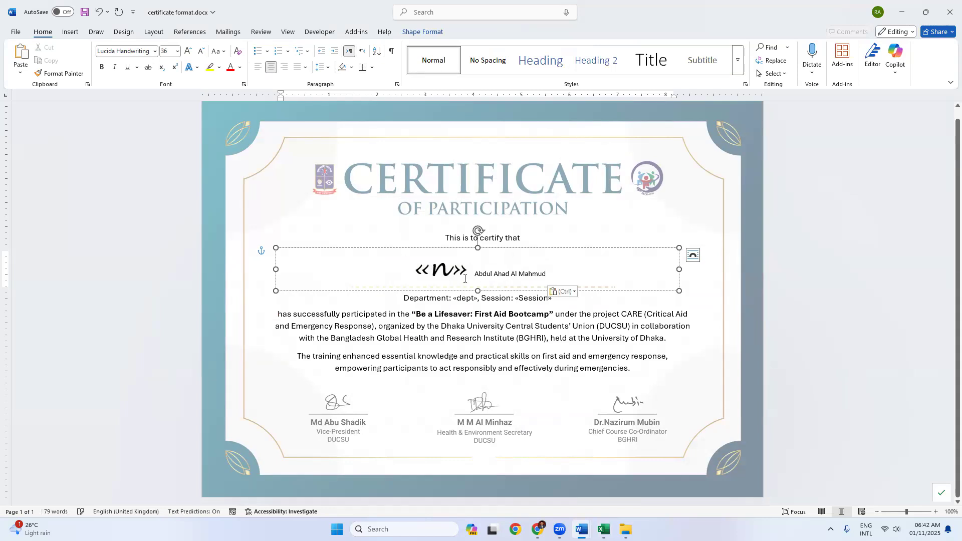
{"action": "left_click_drag", "start_coordinate": [472, 273], "coordinate": [427, 270]}
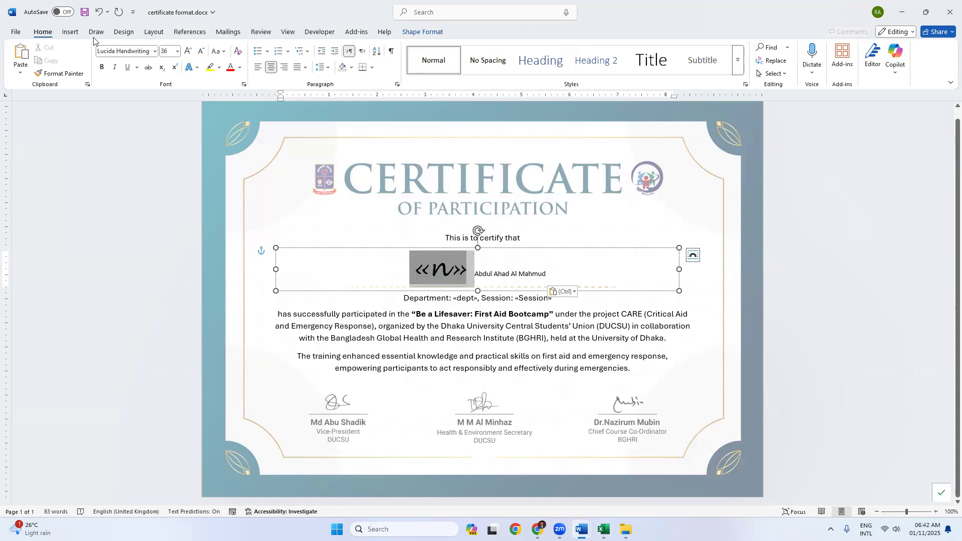
{"action": "left_click", "coordinate": [53, 74]}
{"action": "left_click_drag", "start_coordinate": [551, 273], "coordinate": [412, 273]}
{"action": "left_click", "coordinate": [411, 273]}
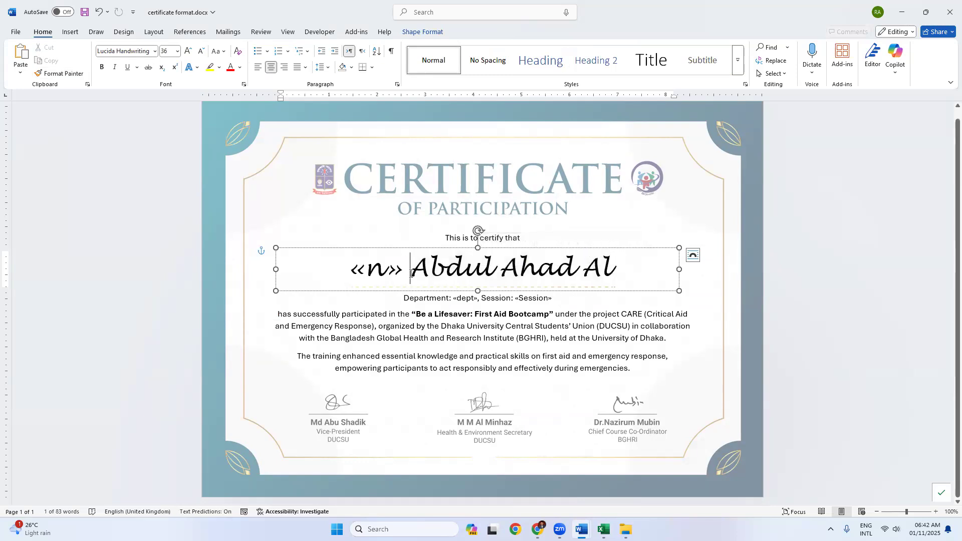
{"action": "key", "text": "BackSpace"}
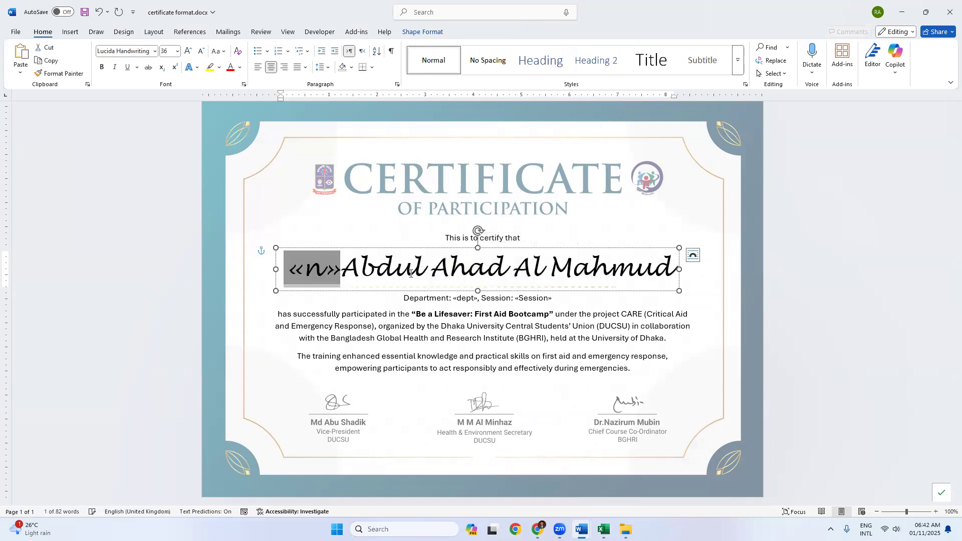
{"action": "key", "text": "BackSpace"}
{"action": "left_click", "coordinate": [519, 282]}
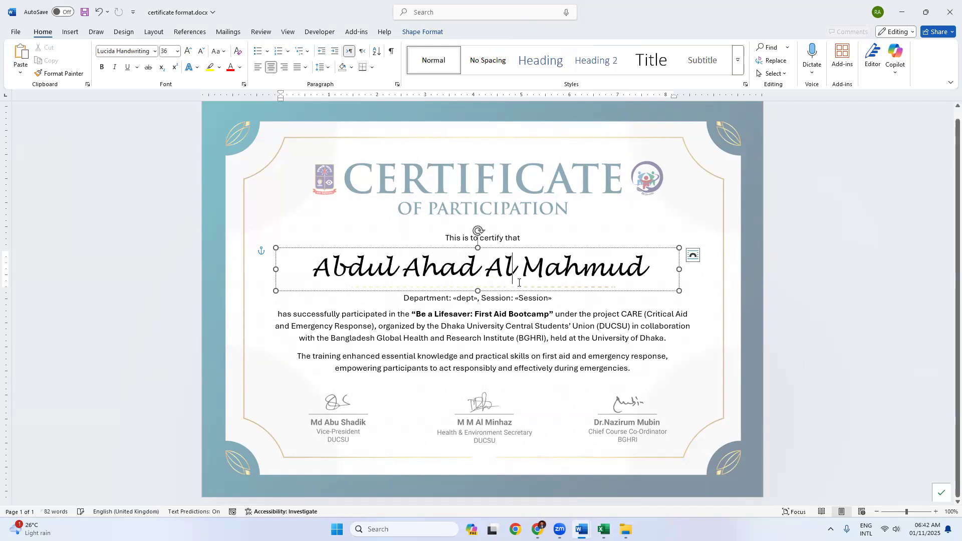
Step: Replace the «dept» field with the first student's department, Arabic
{"action": "left_click", "coordinate": [456, 298]}
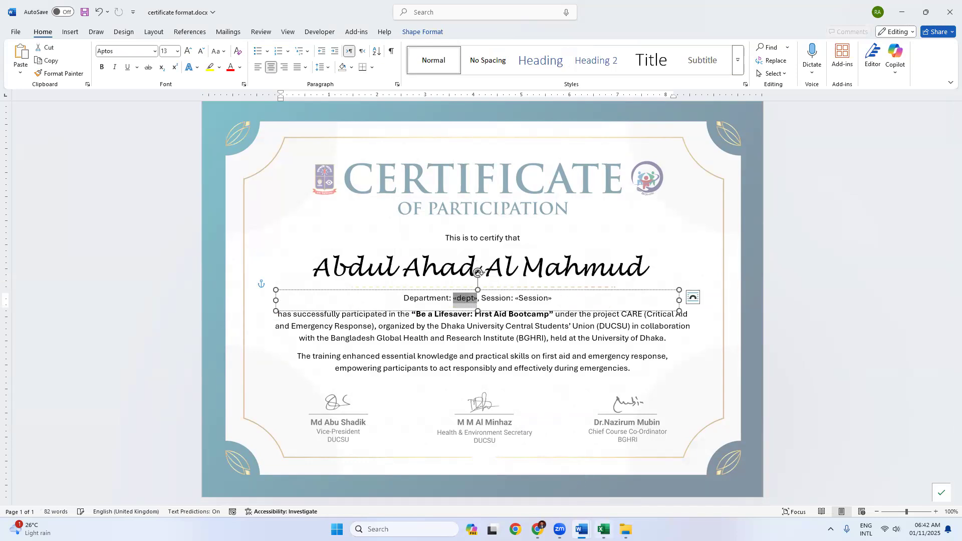
{"action": "left_click", "coordinate": [604, 529]}
{"action": "left_click", "coordinate": [251, 154]}
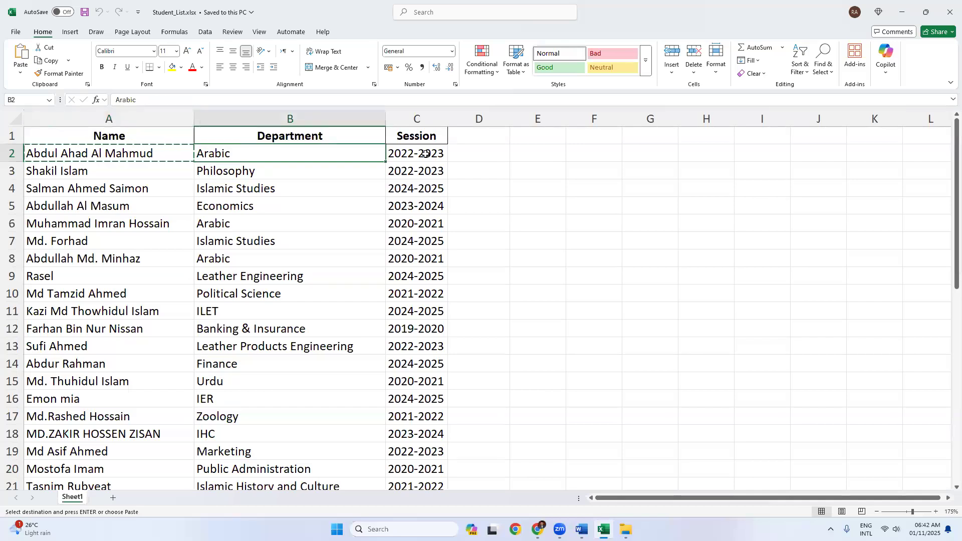
{"action": "key", "text": "alt+Tab"}
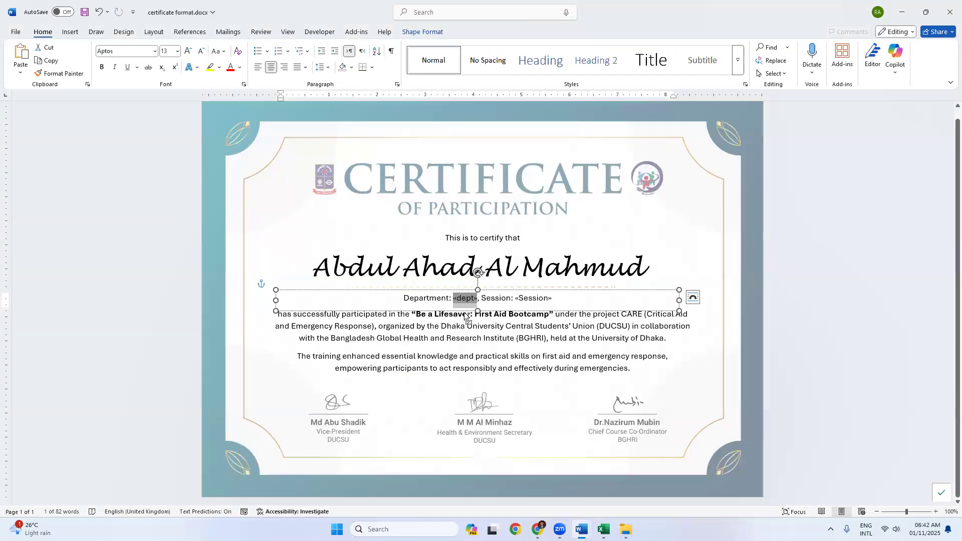
{"action": "scroll", "coordinate": [464, 311], "scroll_direction": "up", "scroll_amount": 8}
{"action": "key", "text": "Delete"}
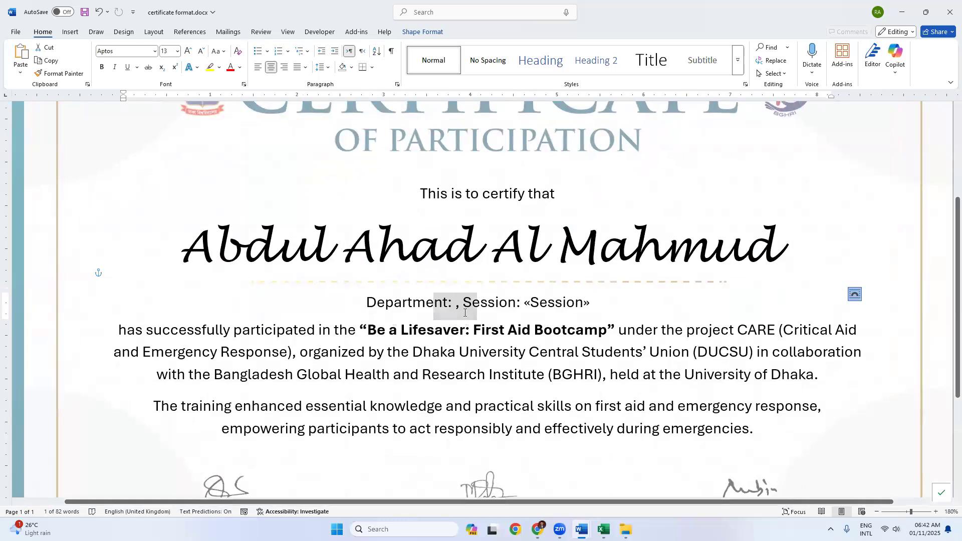
{"action": "type", "text": "Arabic"}
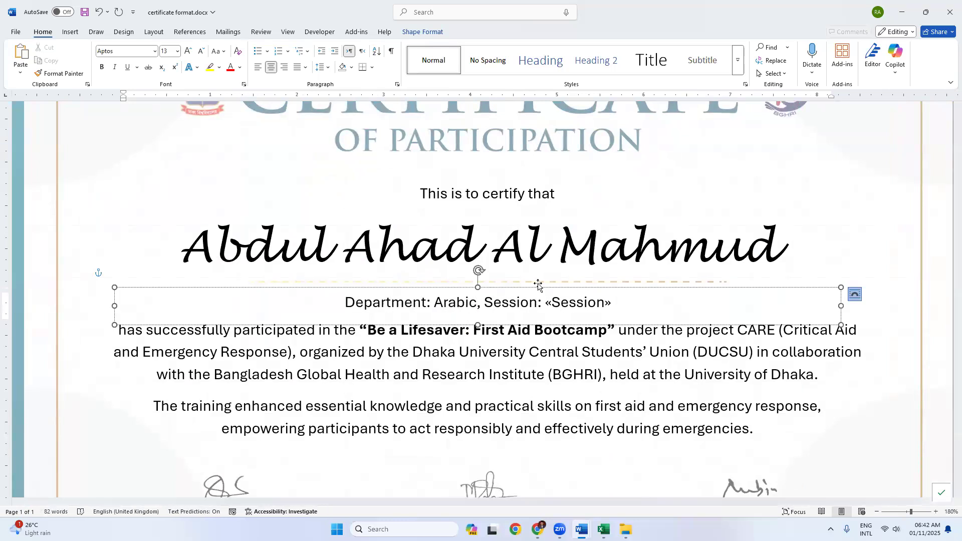
Step: Replace the «Session» field with 2022-2023
{"action": "left_click_drag", "start_coordinate": [546, 302], "coordinate": [611, 304]}
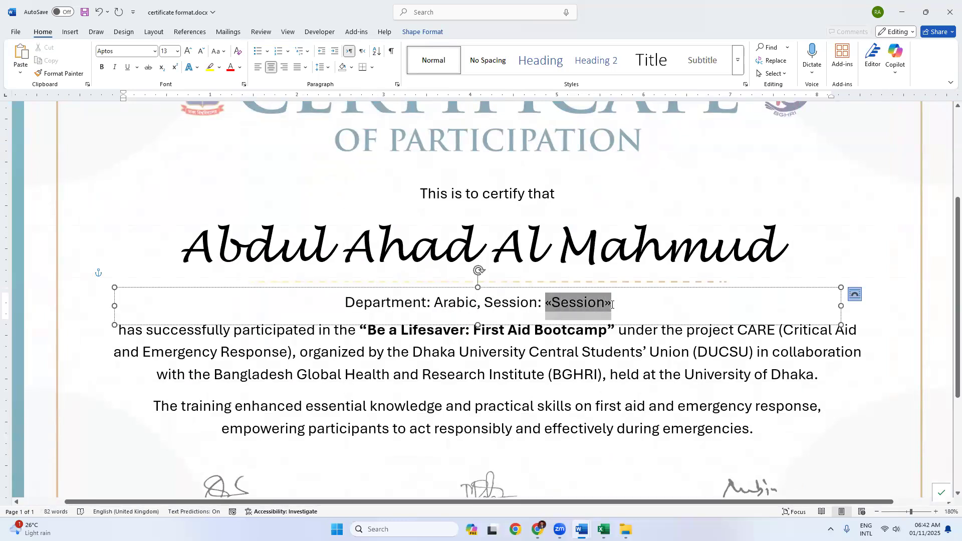
{"action": "type", "text": "2022"}
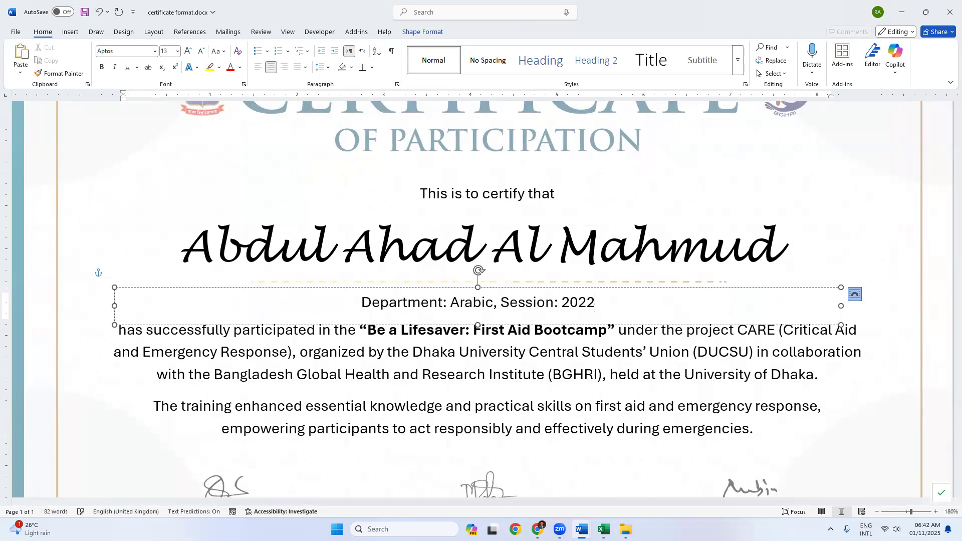
{"action": "type", "text": "-2023"}
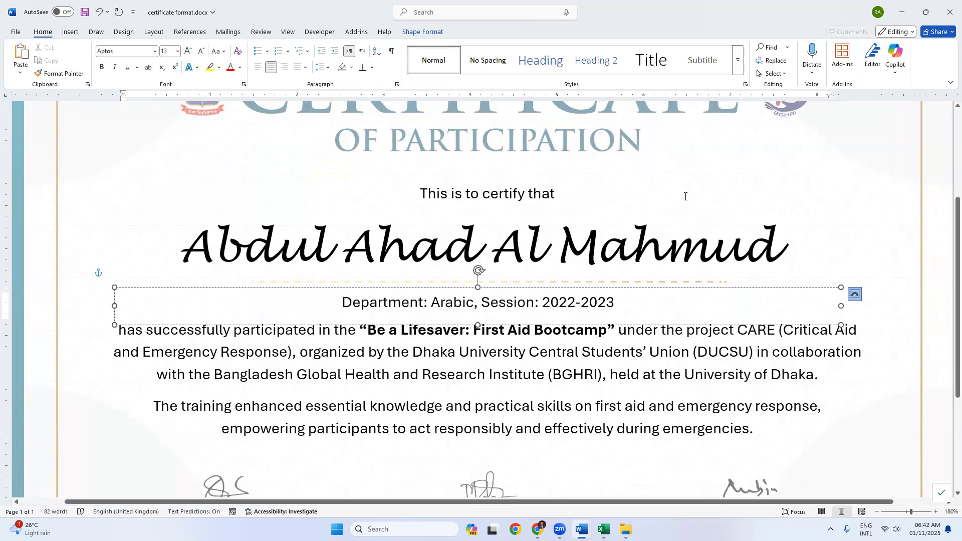
{"action": "scroll", "coordinate": [685, 196], "scroll_direction": "down", "scroll_amount": 7, "text": "ctrl"}
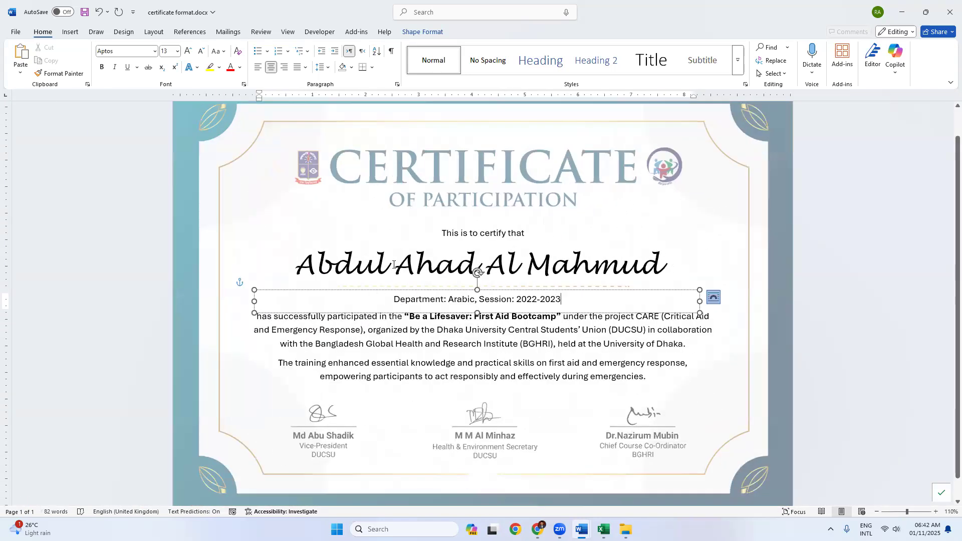
{"action": "left_click", "coordinate": [395, 267]}
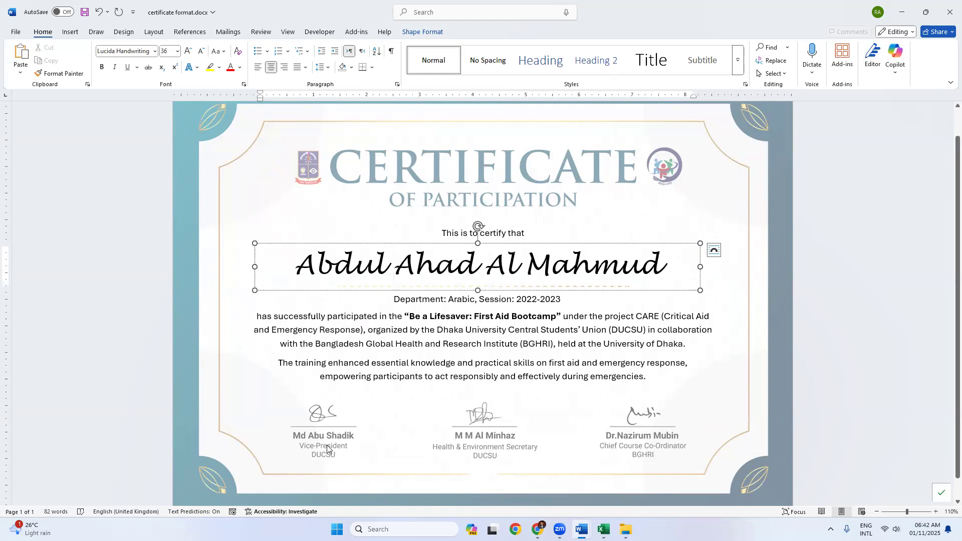
Step: Copy the entire certificate and paste it onto a new page after a page break
{"action": "left_click", "coordinate": [416, 317]}
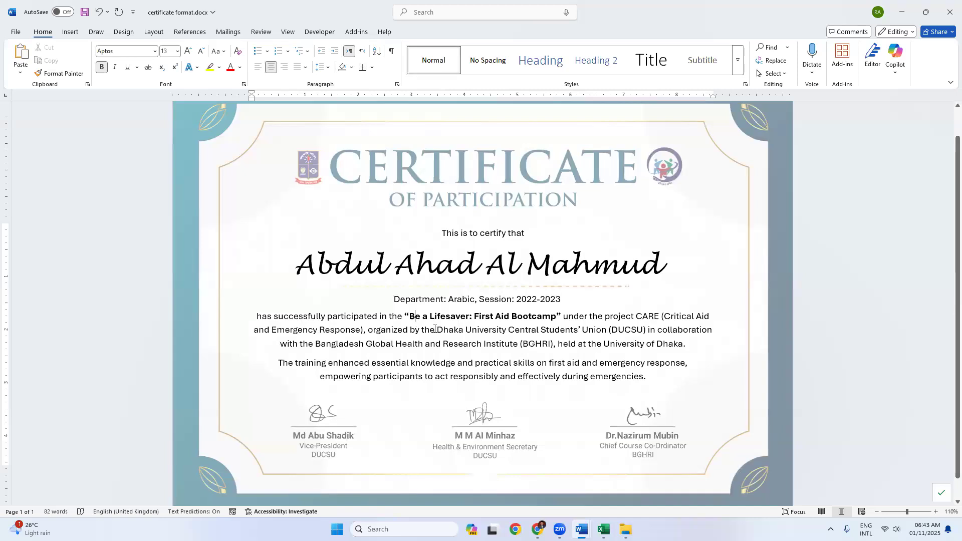
{"action": "scroll", "coordinate": [516, 222], "scroll_direction": "down", "scroll_amount": 3, "text": "ctrl"}
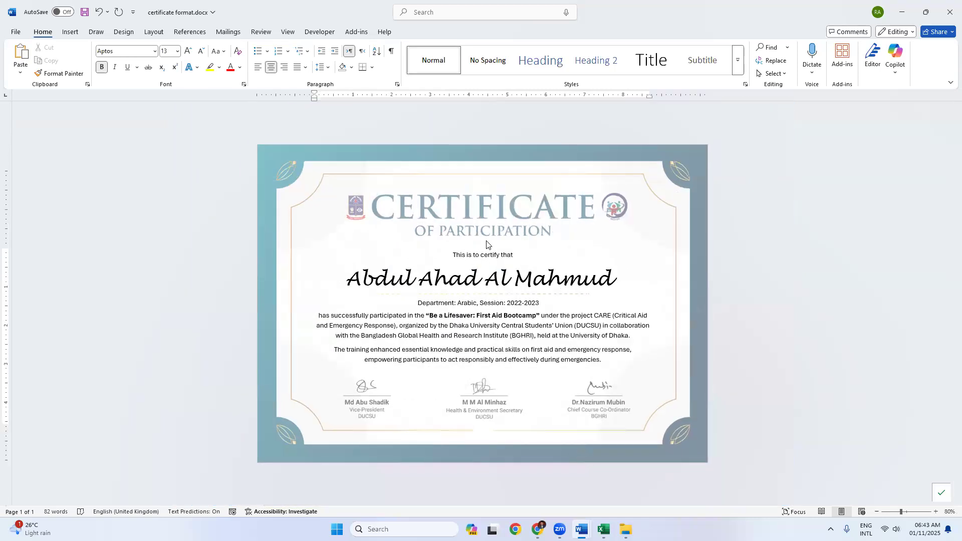
{"action": "key", "text": "ctrl+a"}
{"action": "key", "text": "ctrl+c"}
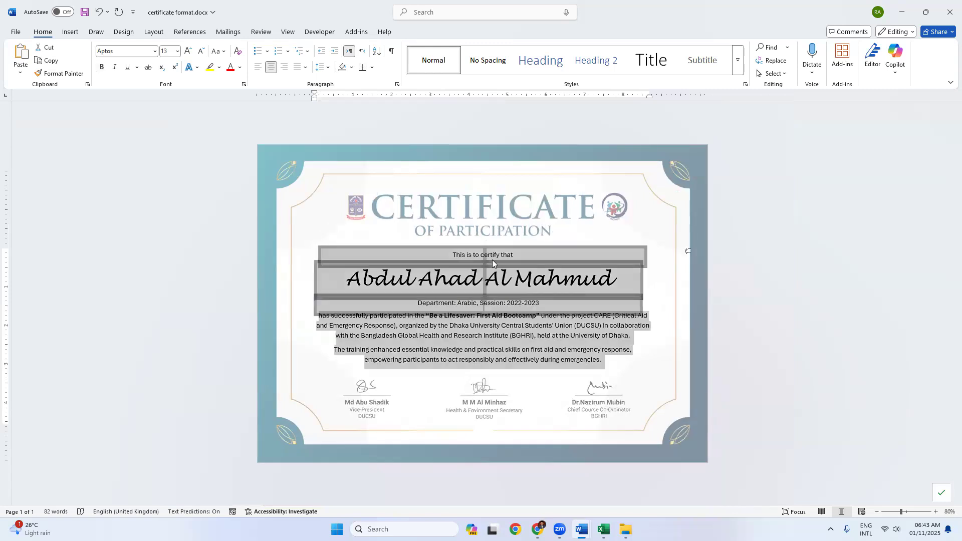
{"action": "left_click", "coordinate": [617, 363]}
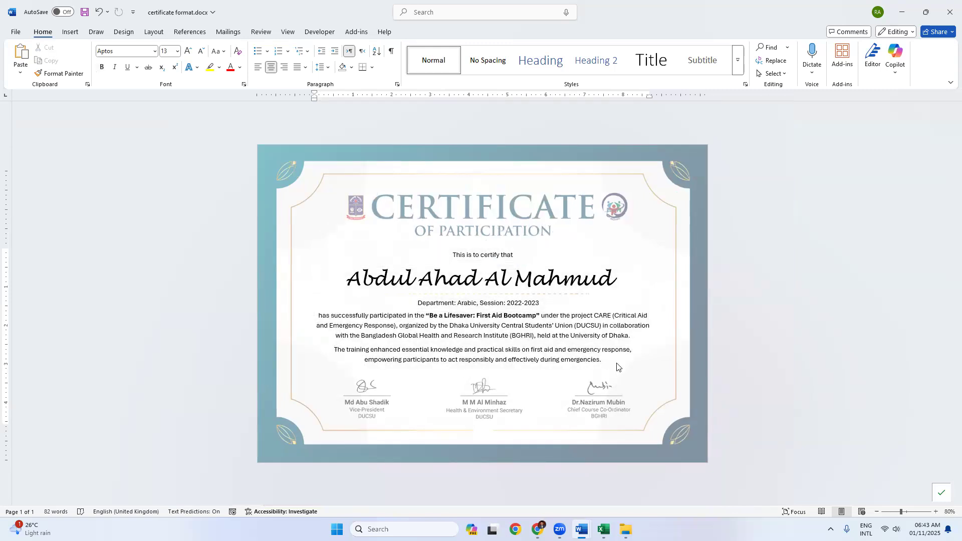
{"action": "key", "text": "ctrl+Return"}
{"action": "key", "text": "ctrl+v"}
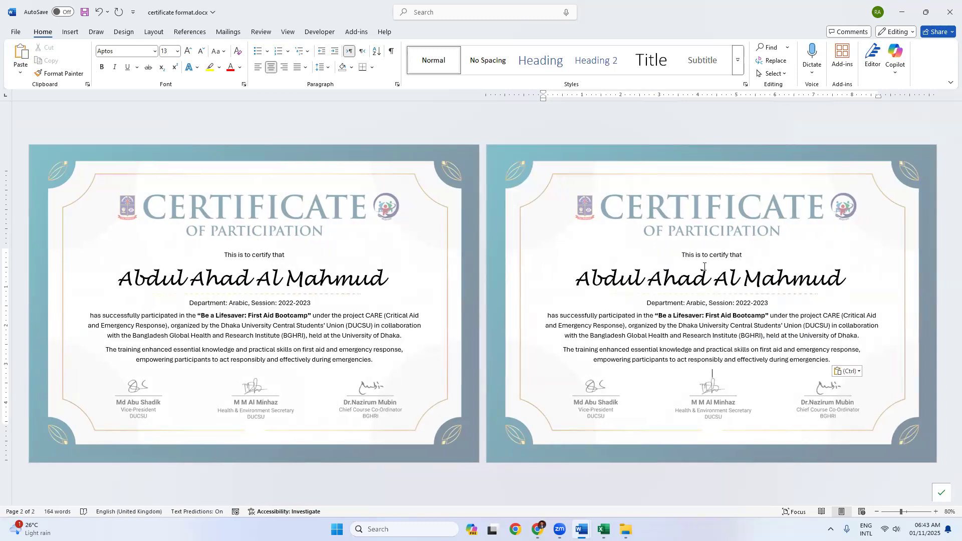
Step: Replace the second certificate's name with the next student's name from the student list
{"action": "triple_click", "coordinate": [693, 286]}
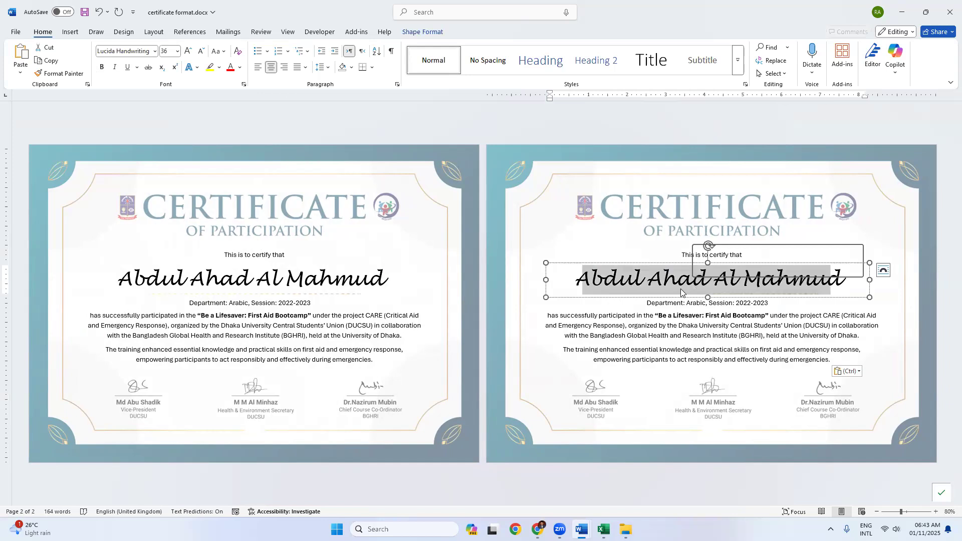
{"action": "key", "text": "alt+Tab"}
{"action": "left_click", "coordinate": [145, 172]}
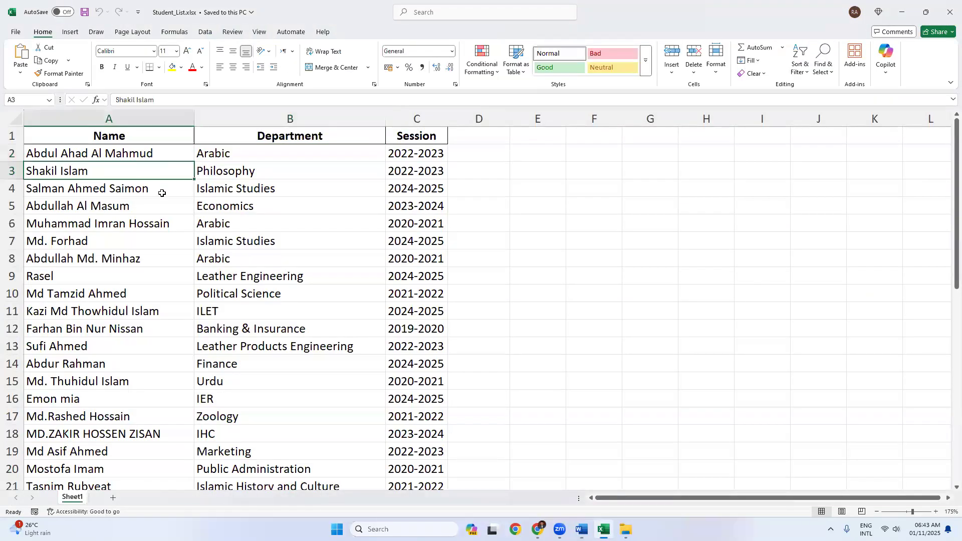
{"action": "key", "text": "alt+Tab"}
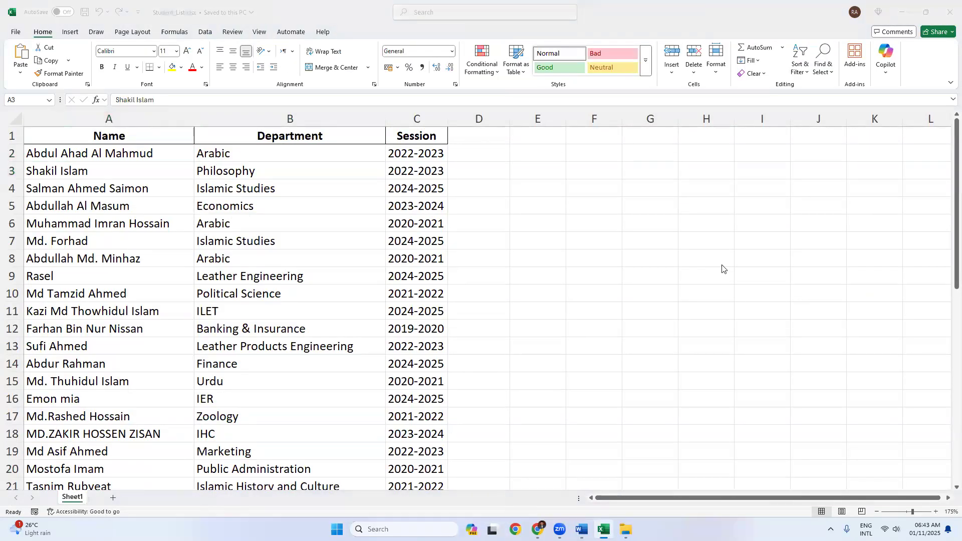
{"action": "double_click", "coordinate": [720, 282]}
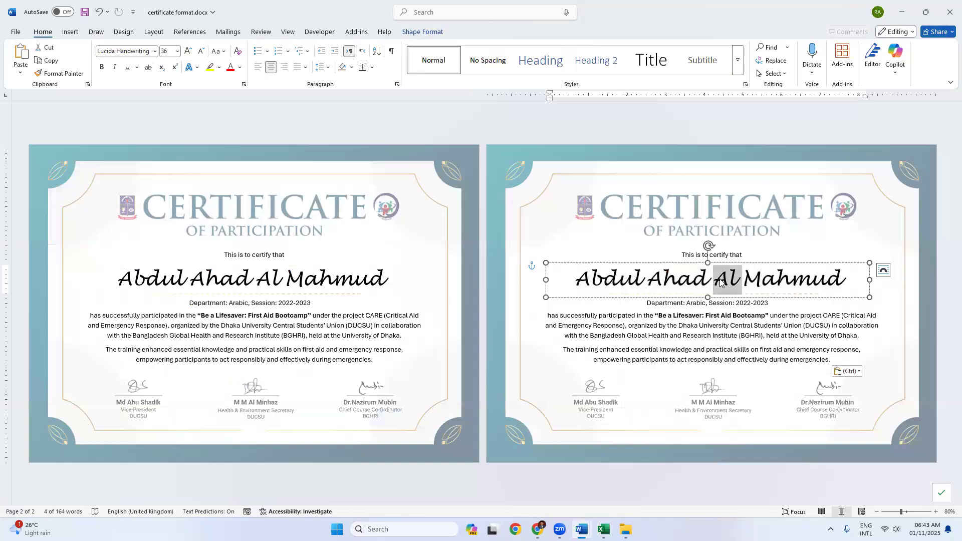
{"action": "key", "text": "ctrl+a"}
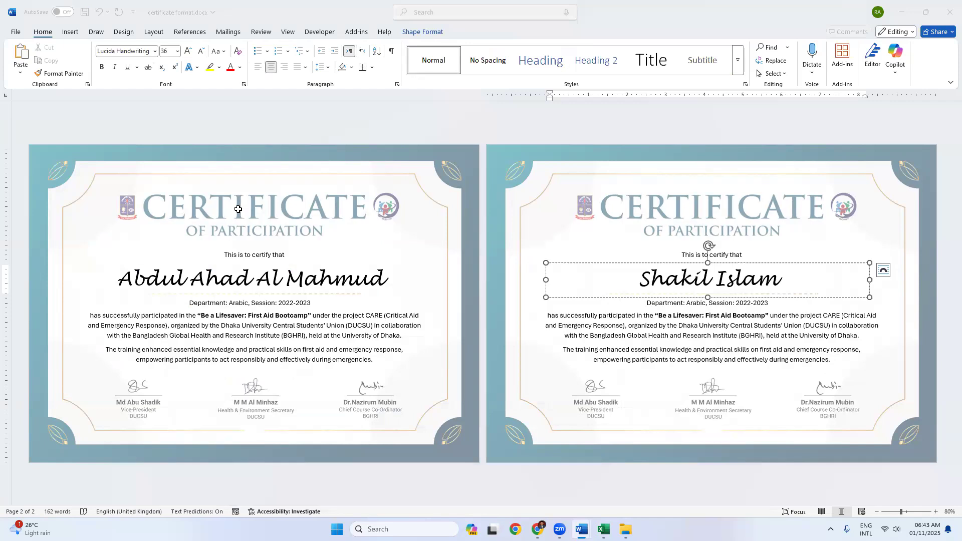
Step: Change the second certificate's department from Arabic to Philosophy
{"action": "key", "text": "alt+Tab"}
{"action": "key", "text": "alt+Tab"}
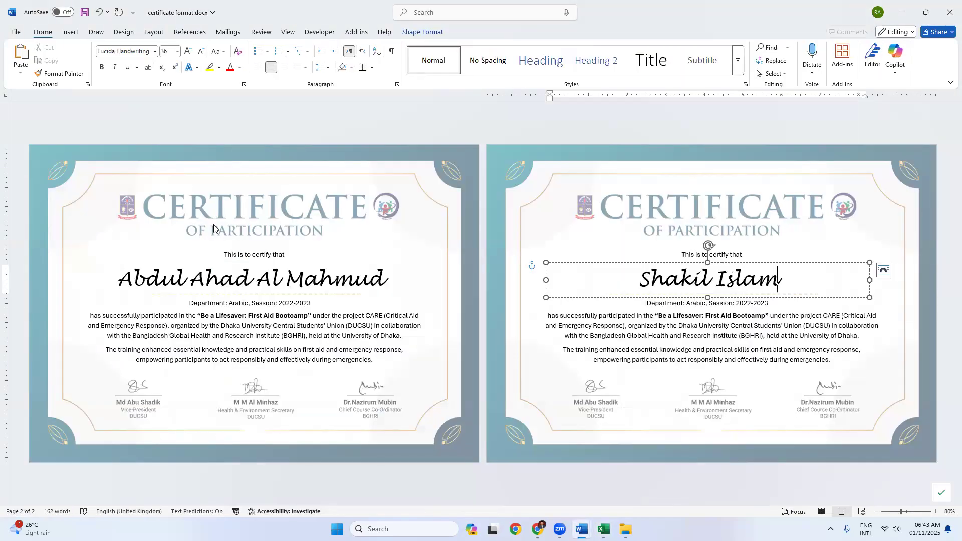
{"action": "key", "text": "alt+Tab"}
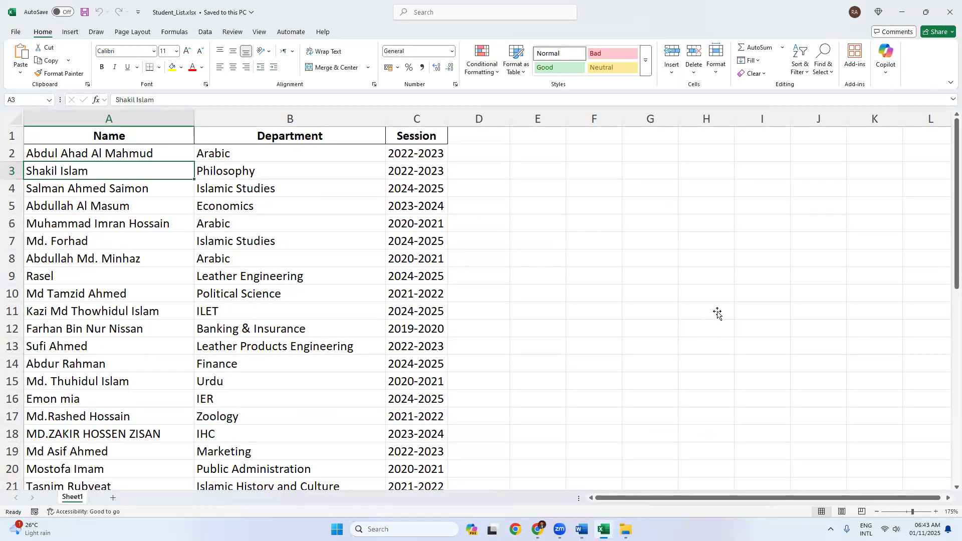
{"action": "key", "text": "alt+Tab"}
{"action": "left_click", "coordinate": [697, 302]}
{"action": "double_click", "coordinate": [696, 303]}
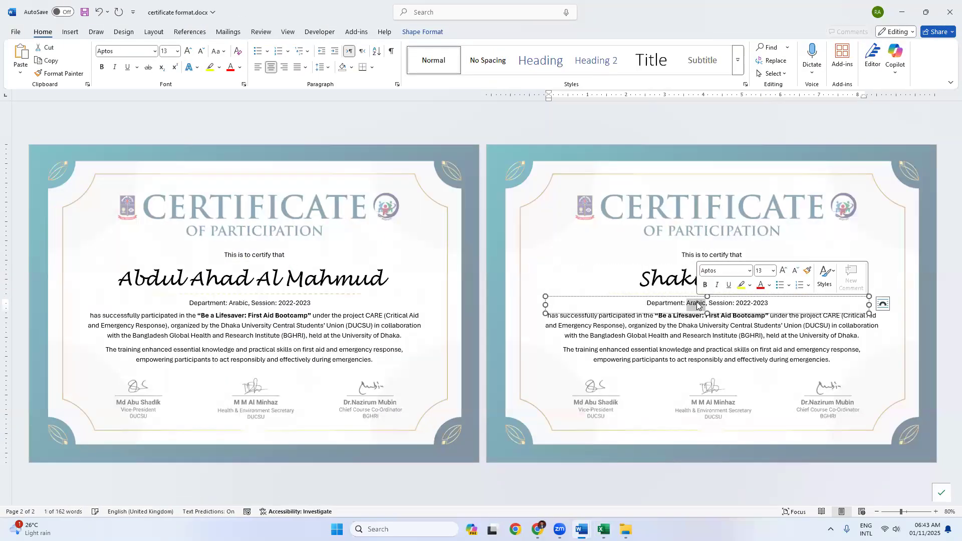
{"action": "type", "text": "Philosophy"}
{"action": "left_click", "coordinate": [550, 242]}
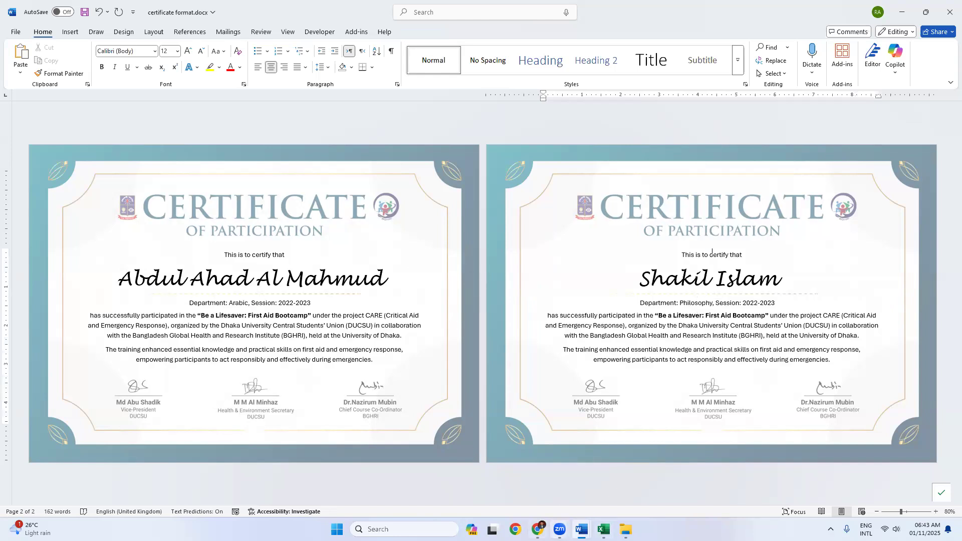
{"action": "left_click", "coordinate": [603, 529]}
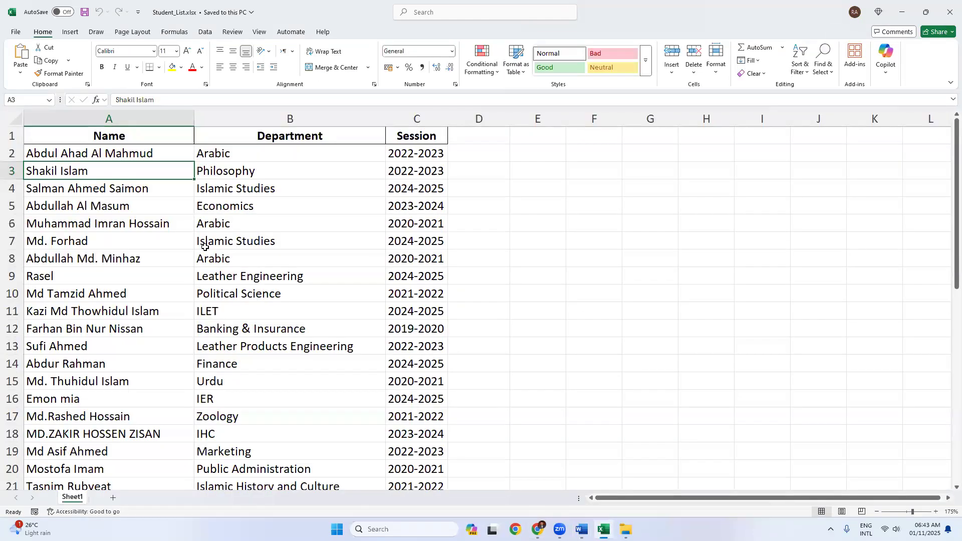
Step: Scroll through the student list, return to the certificate document, then show the desktop
{"action": "scroll", "coordinate": [153, 290], "scroll_direction": "down", "scroll_amount": 12}
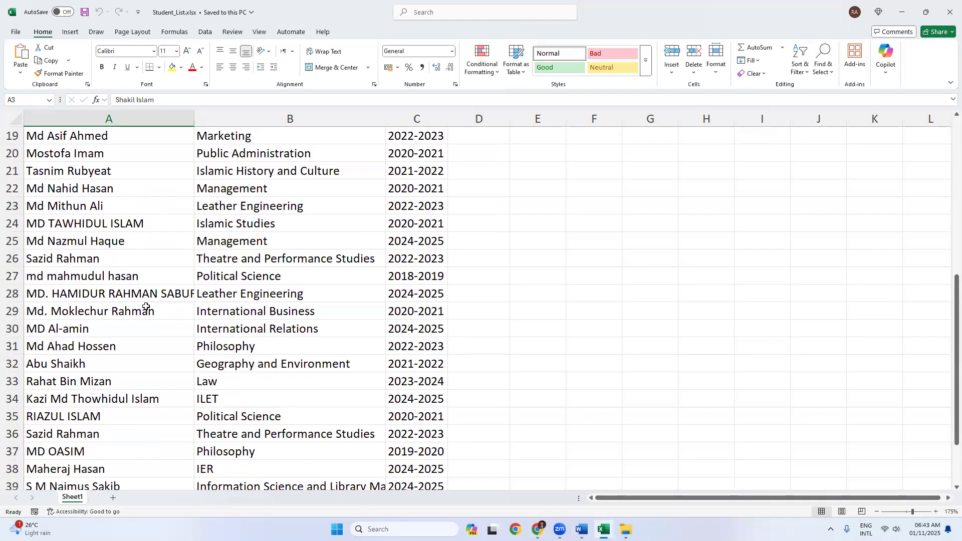
{"action": "scroll", "coordinate": [146, 308], "scroll_direction": "up", "scroll_amount": 1}
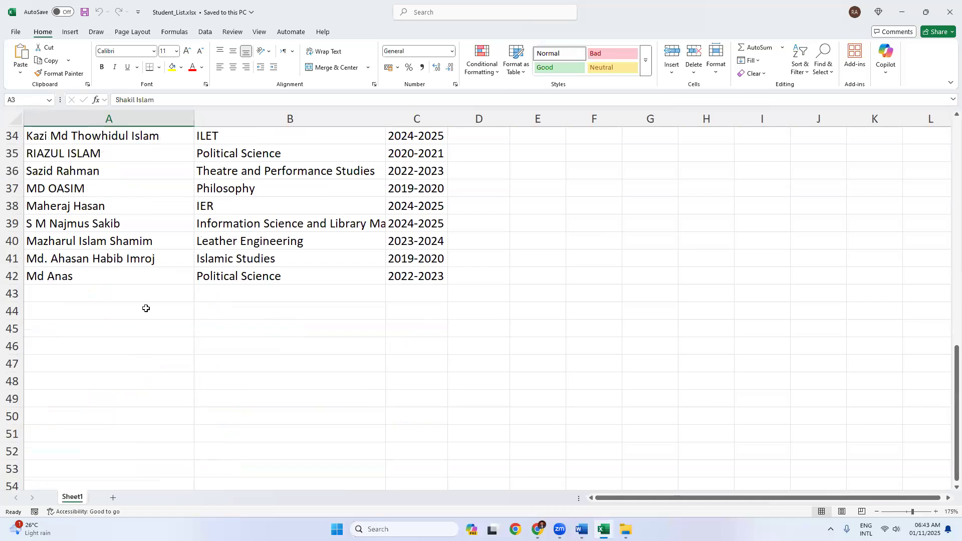
{"action": "scroll", "coordinate": [146, 308], "scroll_direction": "up", "scroll_amount": 11}
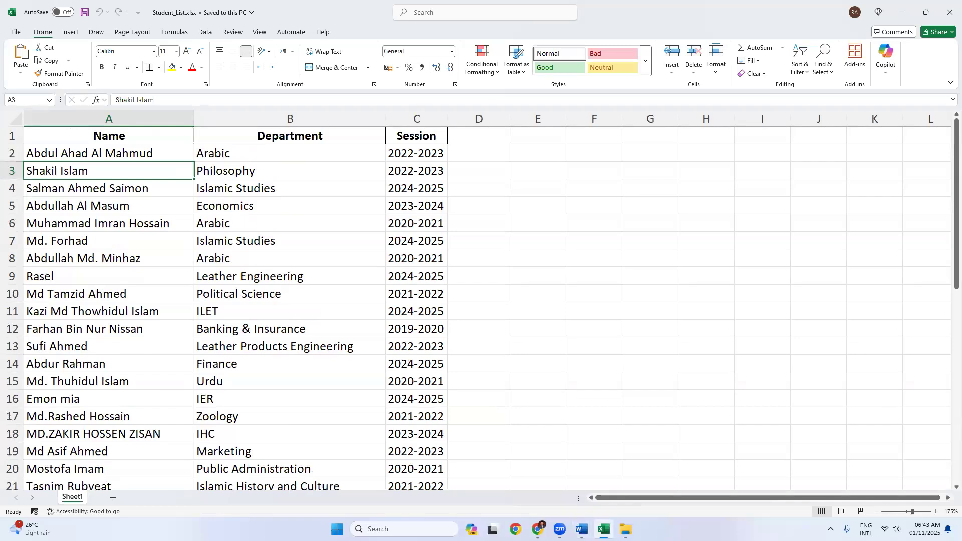
{"action": "mouse_move", "coordinate": [581, 529]}
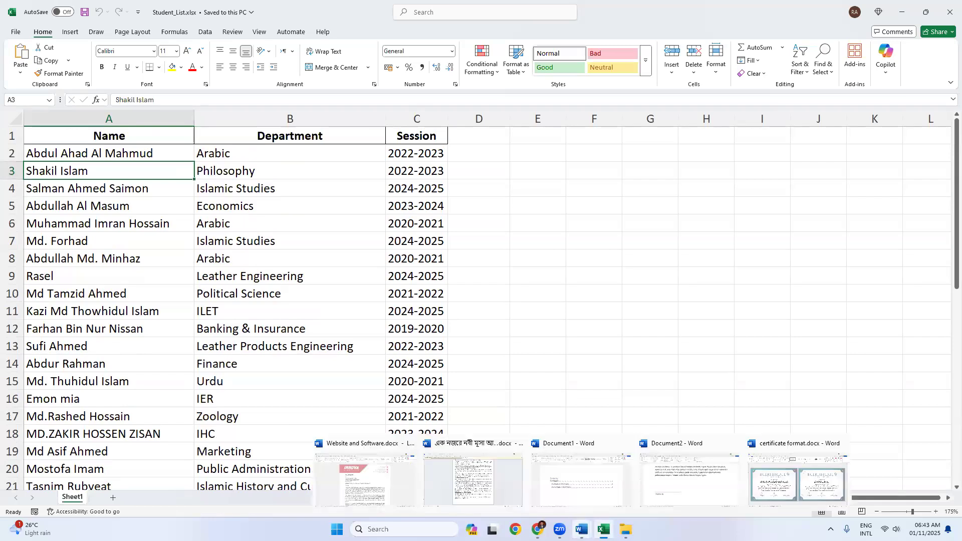
{"action": "left_click", "coordinate": [788, 479]}
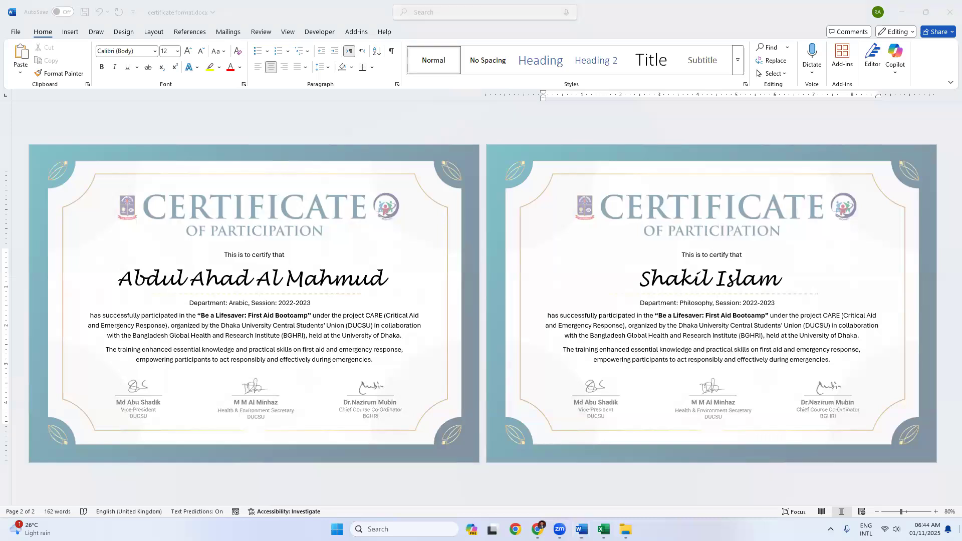
{"action": "key", "text": "super+d"}
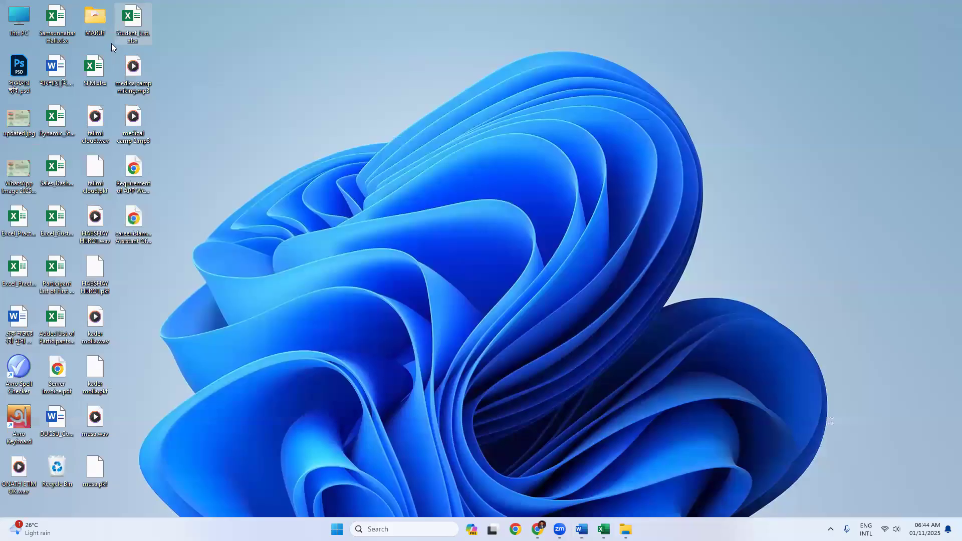
Step: Bring the certificate format.docx window in Word back from the desktop
{"action": "left_click", "coordinate": [95, 76]}
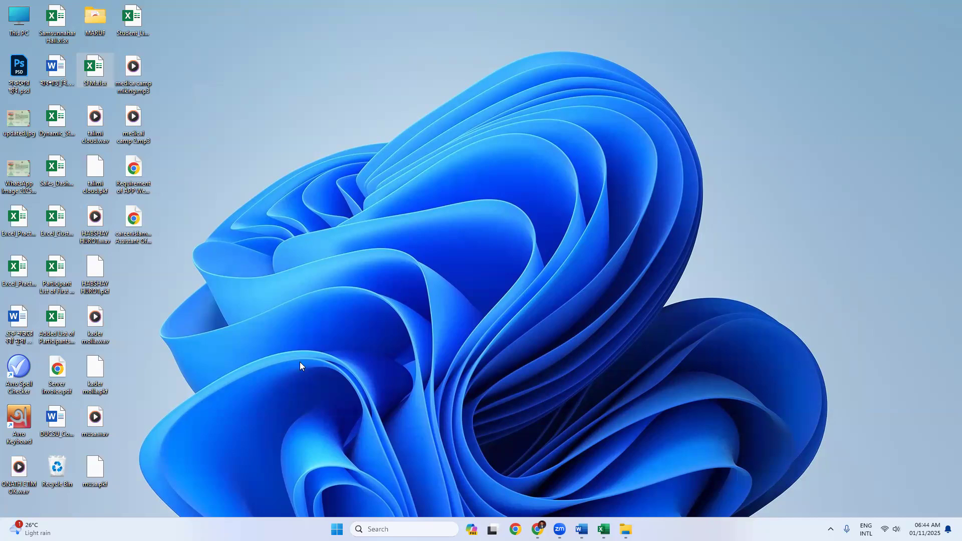
{"action": "mouse_move", "coordinate": [538, 529]}
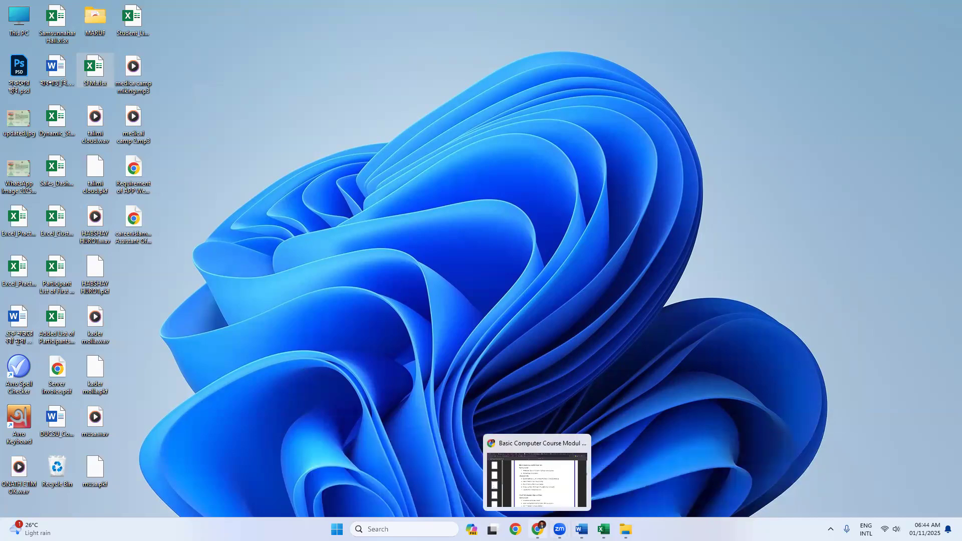
{"action": "mouse_move", "coordinate": [581, 529]}
{"action": "left_click", "coordinate": [780, 497]}
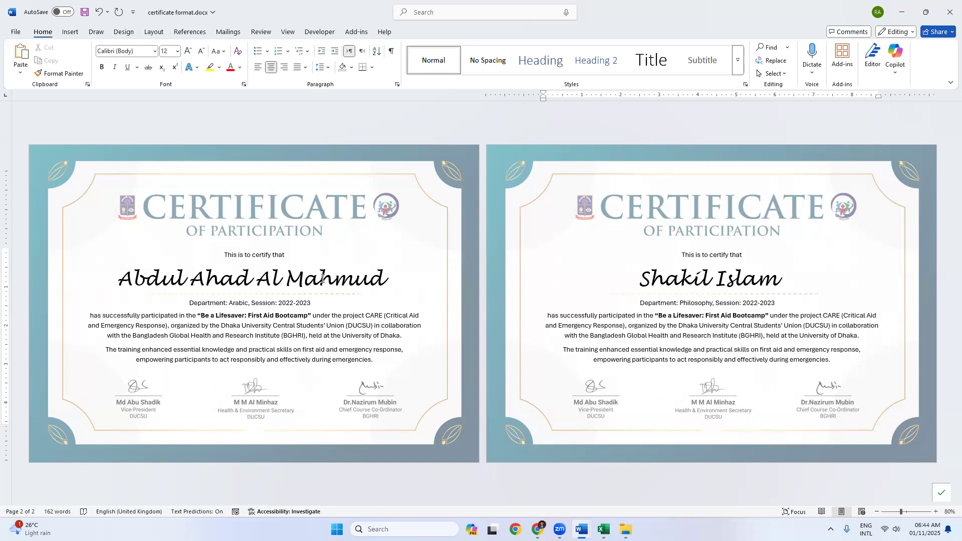
Step: Undo the duplicated second certificate page and show the Mailings tools
{"action": "left_click_drag", "start_coordinate": [290, 279], "coordinate": [334, 278]}
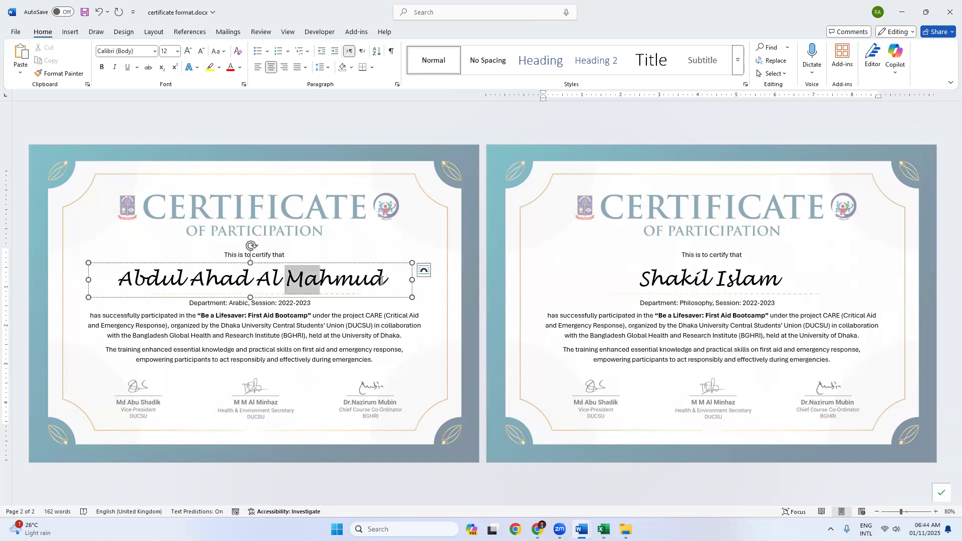
{"action": "left_click_drag", "start_coordinate": [657, 276], "coordinate": [741, 286]}
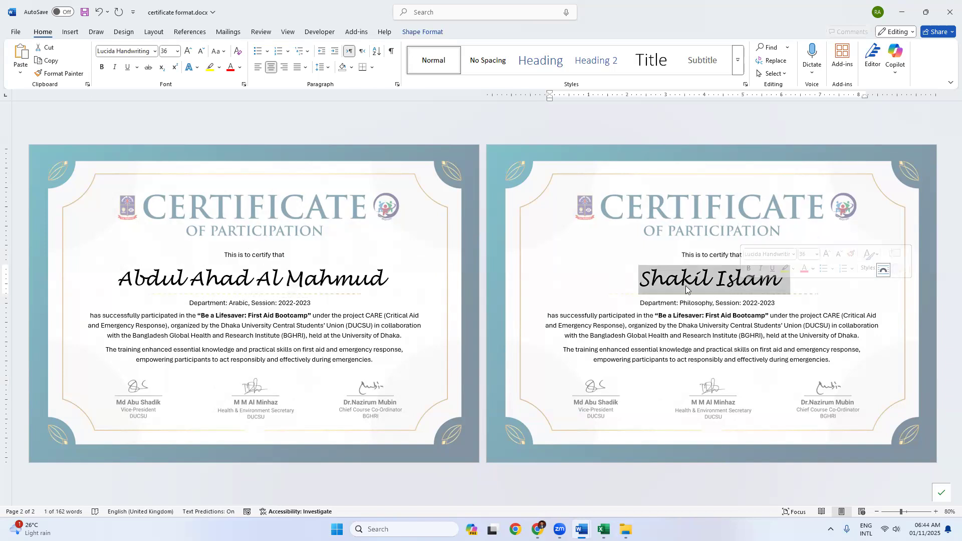
{"action": "key", "text": "ctrl+z"}
{"action": "key", "text": "ctrl+z"}
{"action": "key", "text": "ctrl+z"}
{"action": "key", "text": "ctrl+z"}
{"action": "key", "text": "ctrl+z"}
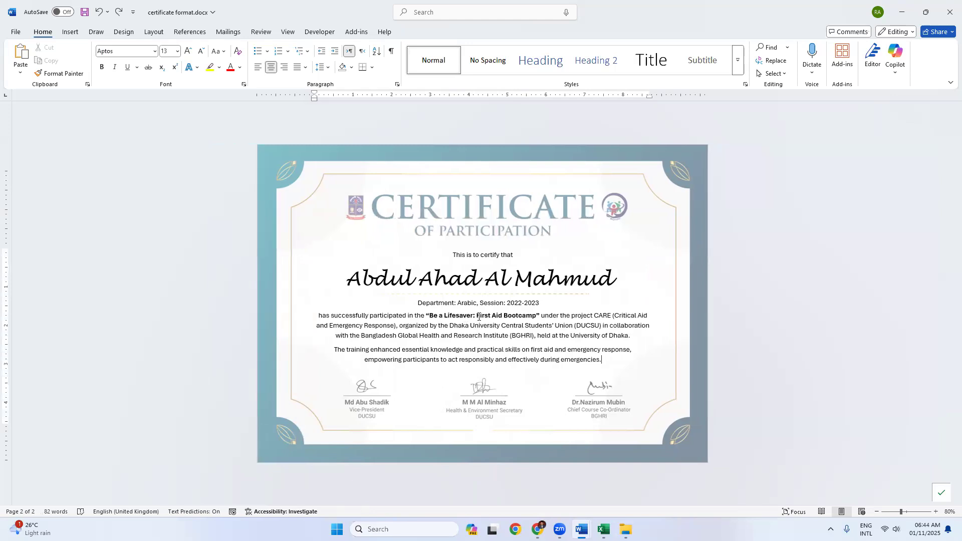
{"action": "scroll", "coordinate": [478, 317], "scroll_direction": "up", "scroll_amount": 8, "text": "ctrl"}
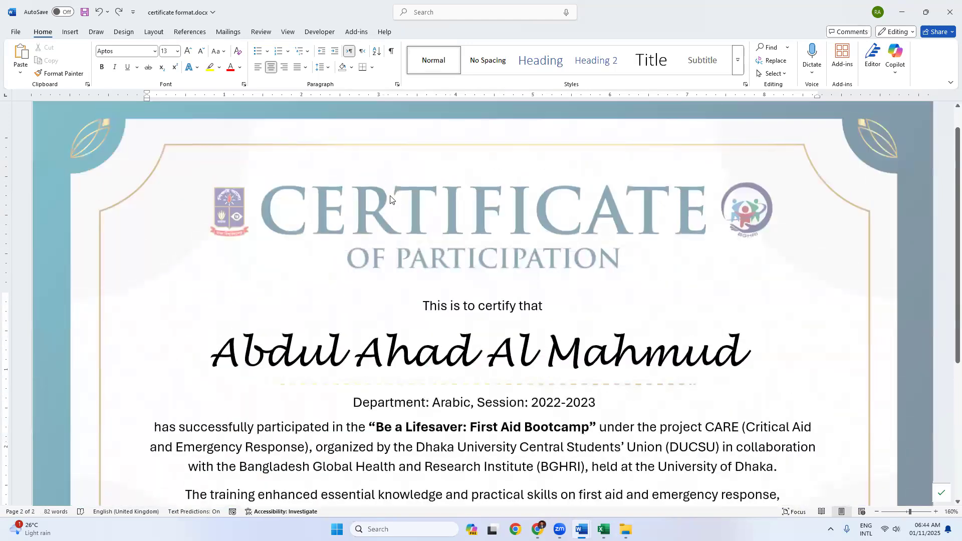
{"action": "left_click", "coordinate": [223, 33]}
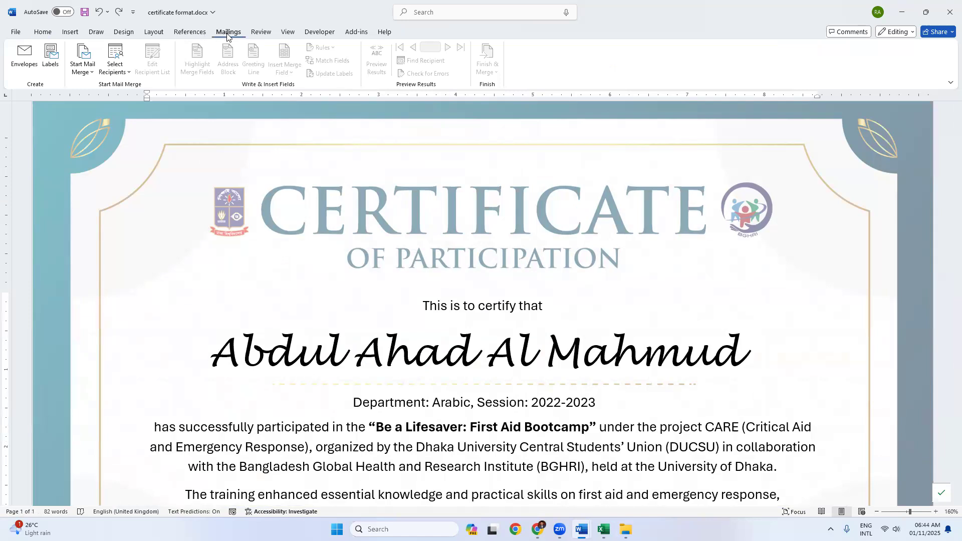
Step: Pick Use an Existing List under Select Recipients, then select parts of the name and session text
{"action": "left_click", "coordinate": [107, 74]}
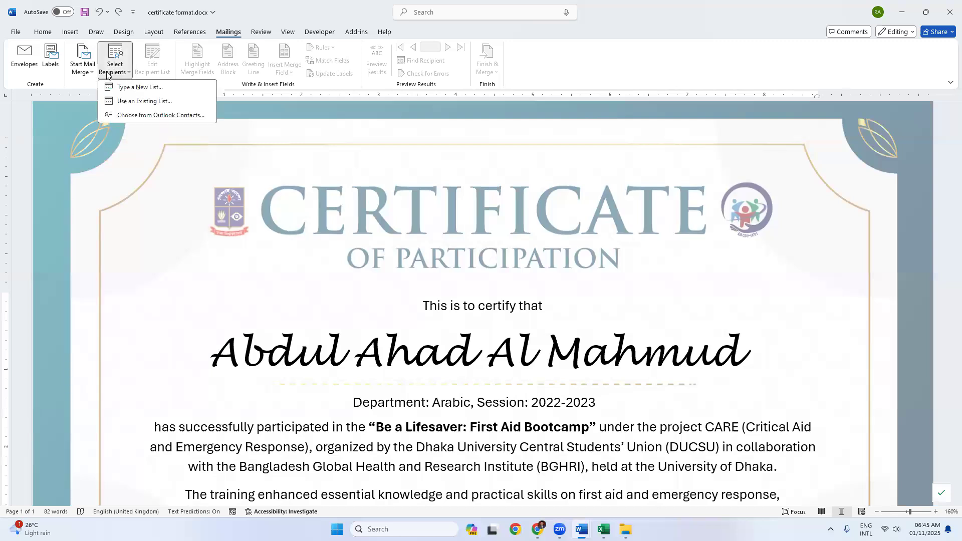
{"action": "left_click", "coordinate": [142, 103]}
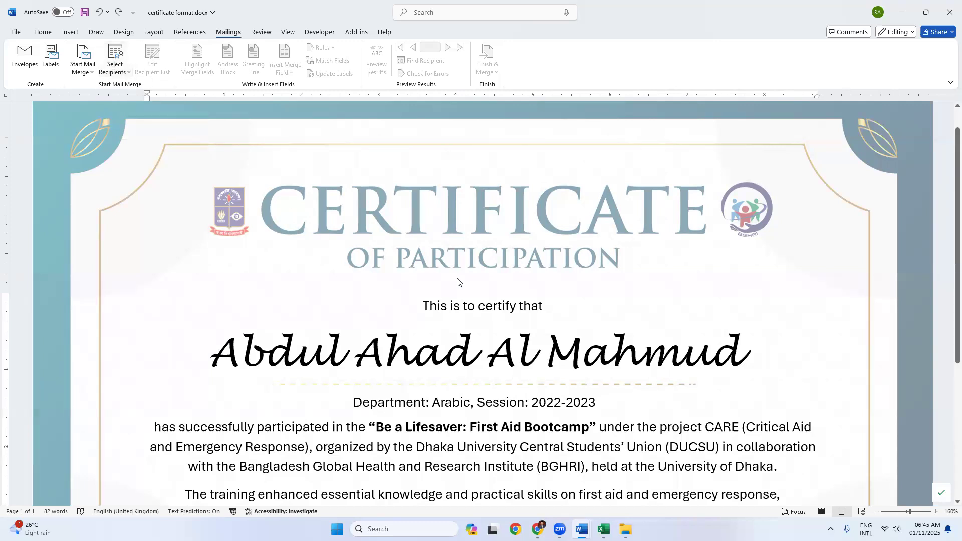
{"action": "left_click", "coordinate": [389, 346]}
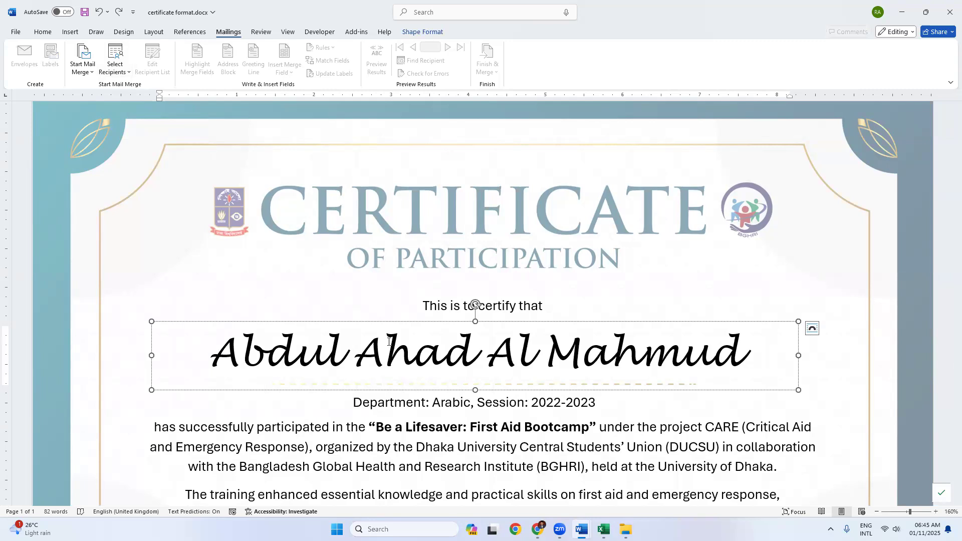
{"action": "left_click_drag", "start_coordinate": [389, 341], "coordinate": [486, 351]}
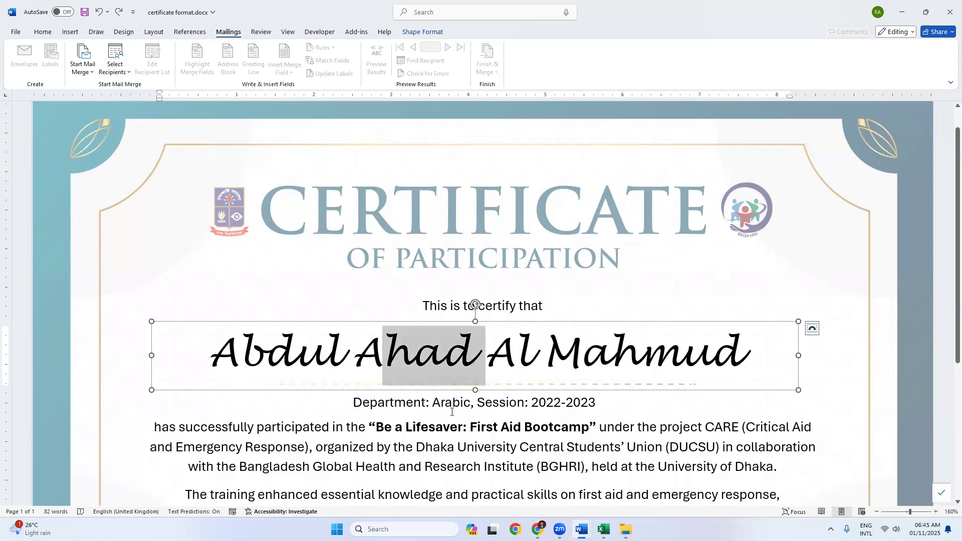
{"action": "left_click", "coordinate": [445, 403]}
{"action": "left_click_drag", "start_coordinate": [552, 402], "coordinate": [577, 406]}
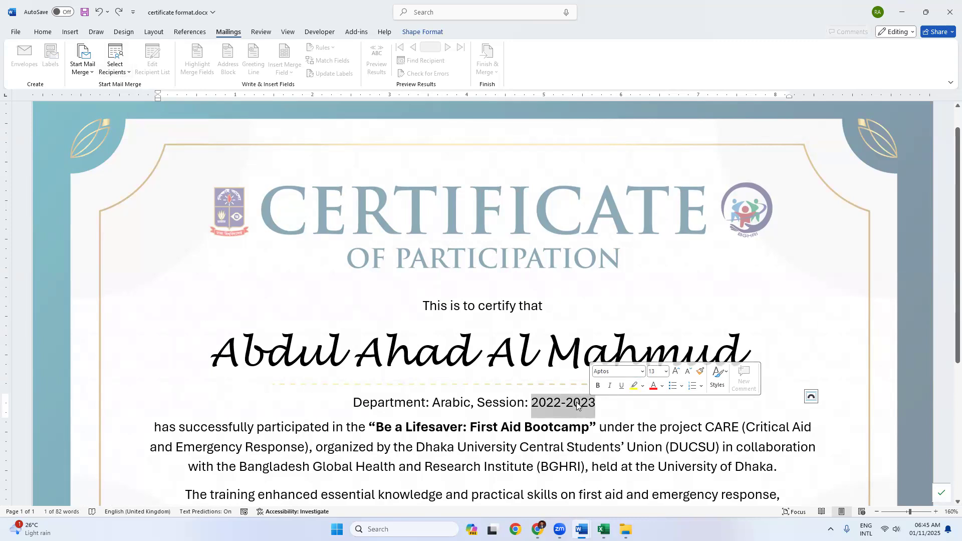
{"action": "left_click", "coordinate": [473, 353]}
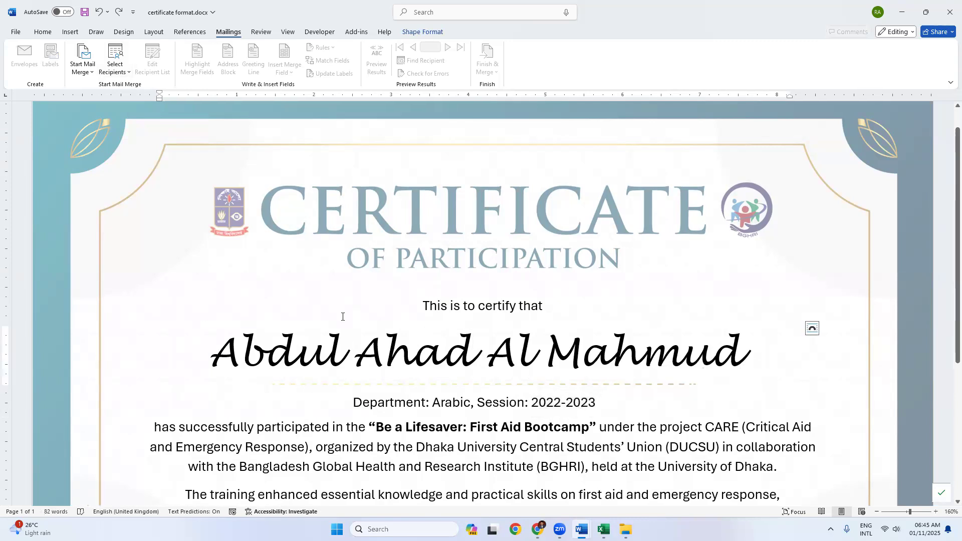
Step: Select the name, the department word Arabic and the session years, then reopen Select Recipients
{"action": "left_click_drag", "start_coordinate": [353, 349], "coordinate": [532, 348]}
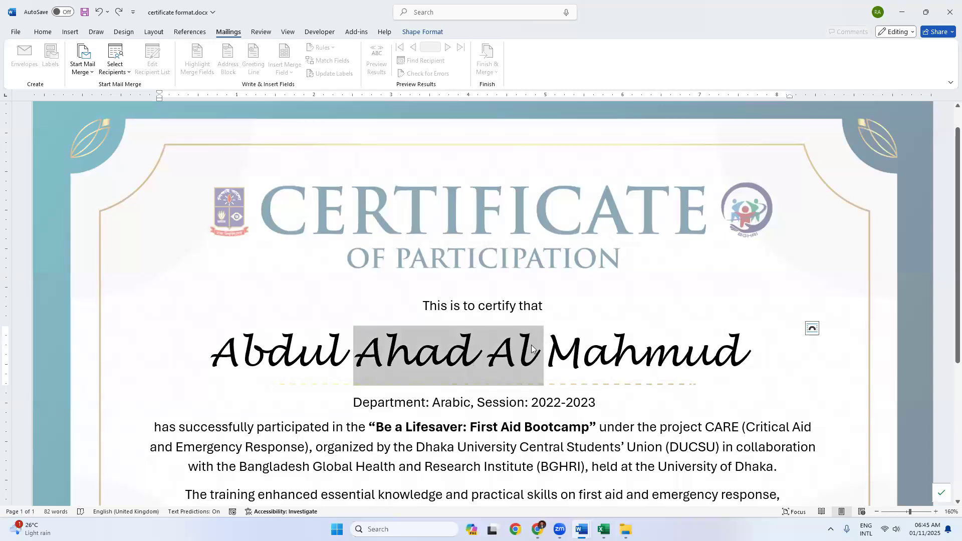
{"action": "left_click", "coordinate": [526, 347]}
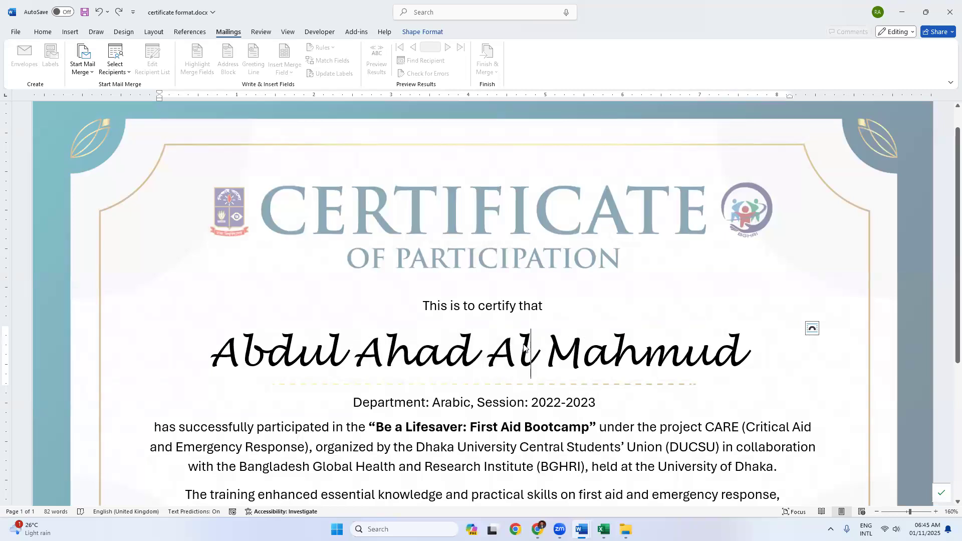
{"action": "left_click", "coordinate": [452, 405]}
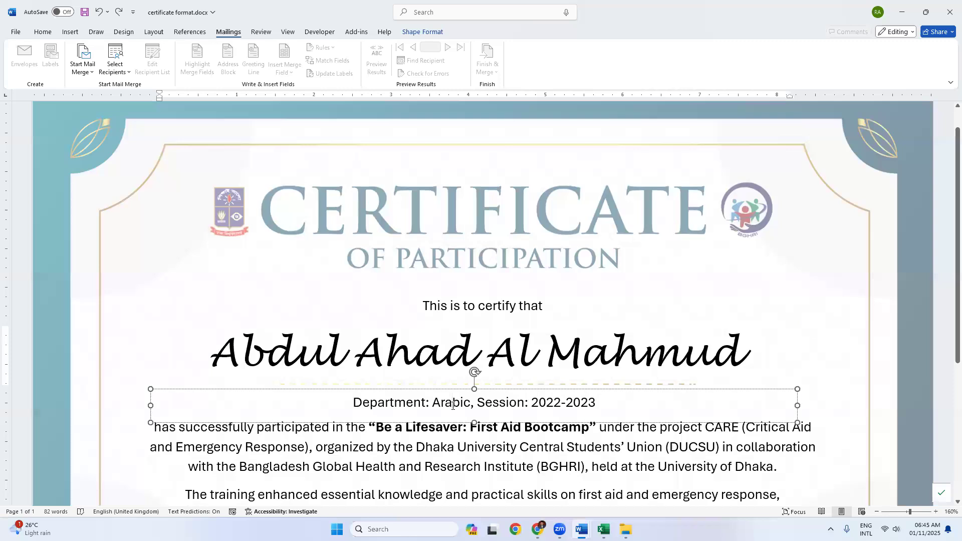
{"action": "double_click", "coordinate": [452, 406]}
{"action": "left_click_drag", "start_coordinate": [532, 406], "coordinate": [590, 408]}
{"action": "left_click", "coordinate": [448, 359]}
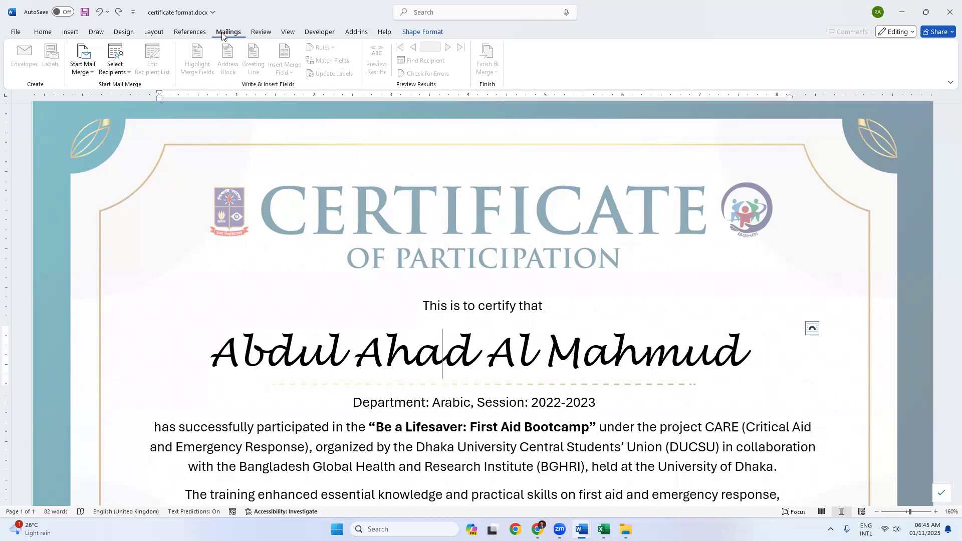
{"action": "left_click", "coordinate": [115, 68]}
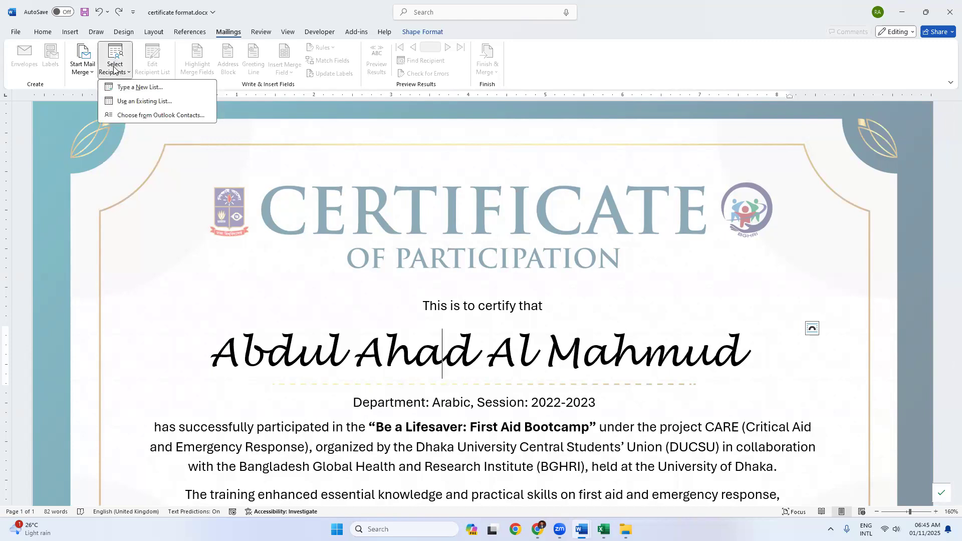
Step: Use Student_List.xlsx from the Desktop as the recipient list, confirming the Sheet1$ table
{"action": "left_click", "coordinate": [145, 102]}
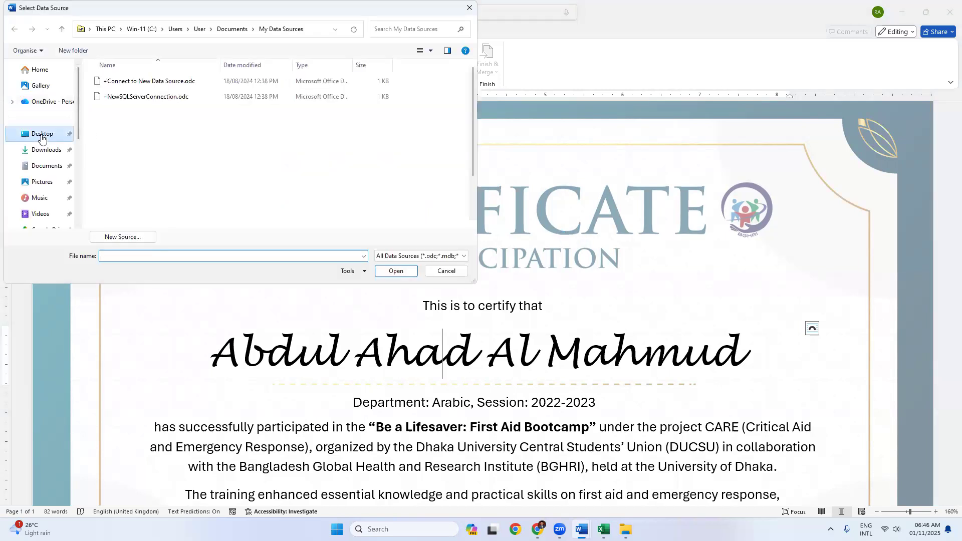
{"action": "left_click", "coordinate": [42, 134]}
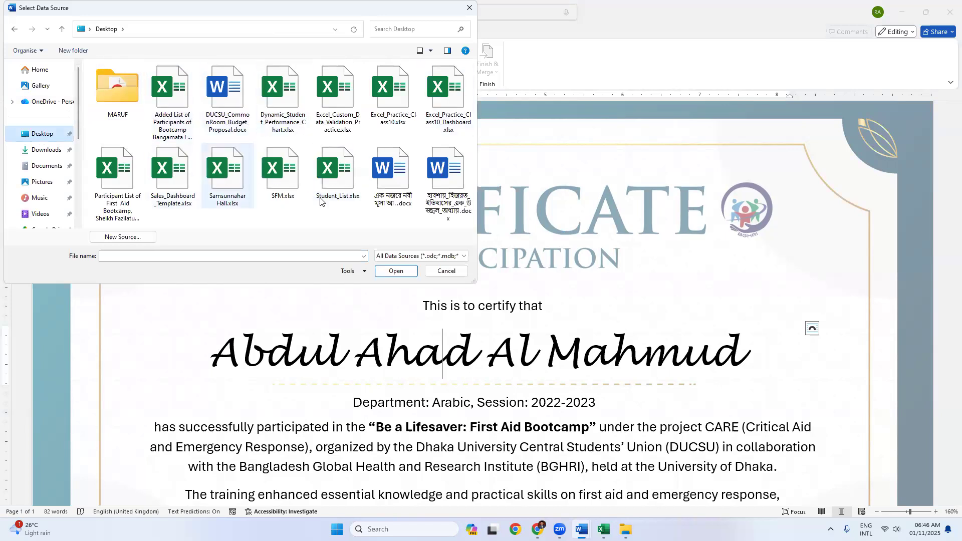
{"action": "left_click", "coordinate": [335, 178]}
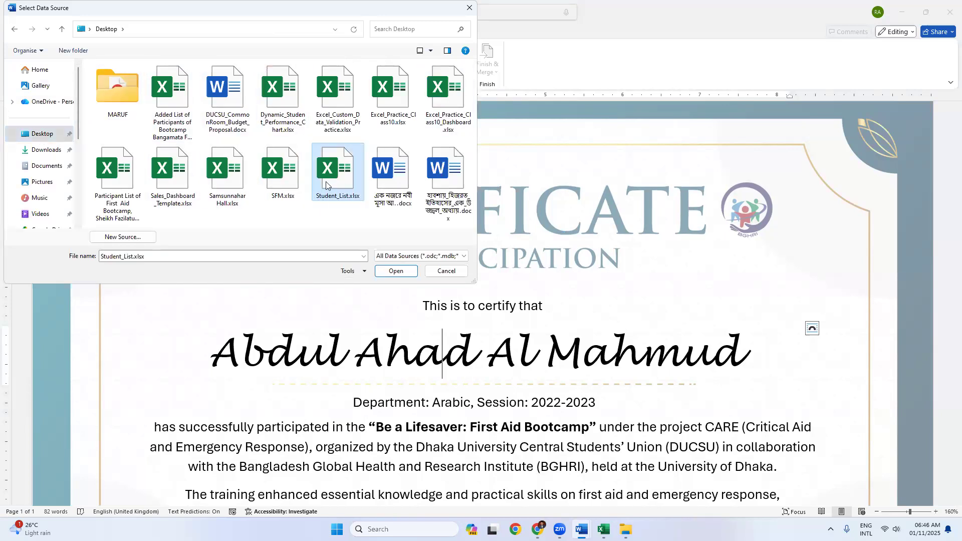
{"action": "left_click", "coordinate": [386, 271]}
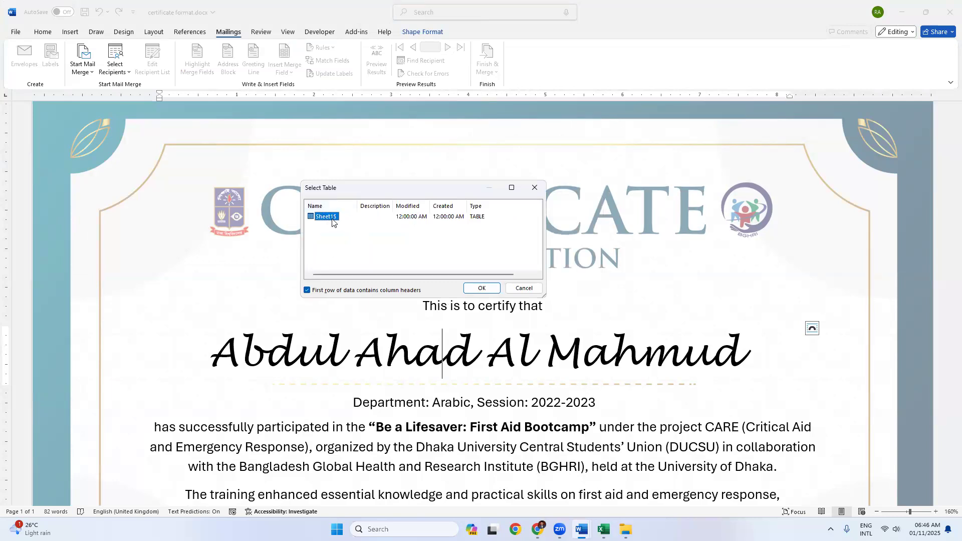
{"action": "key", "text": "alt+Tab"}
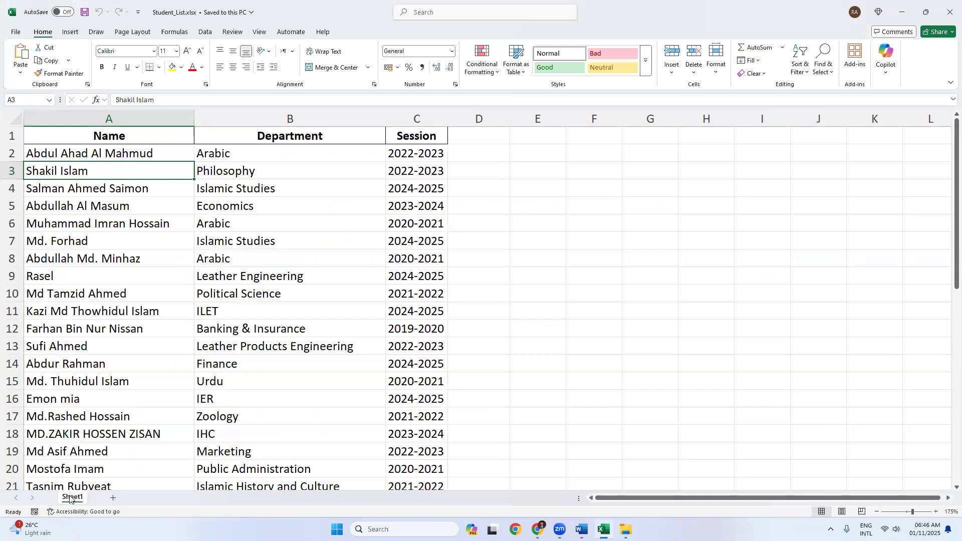
{"action": "mouse_move", "coordinate": [581, 529]}
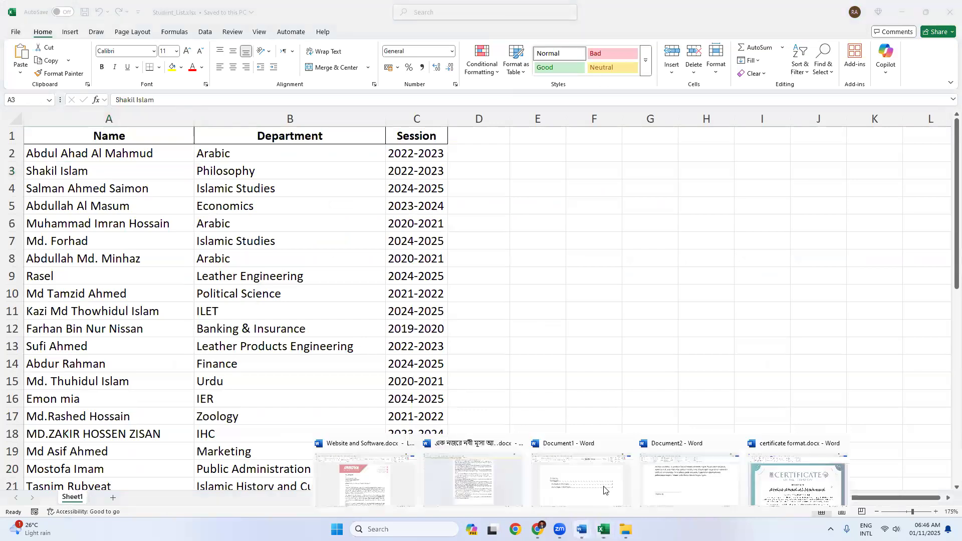
{"action": "left_click", "coordinate": [767, 489]}
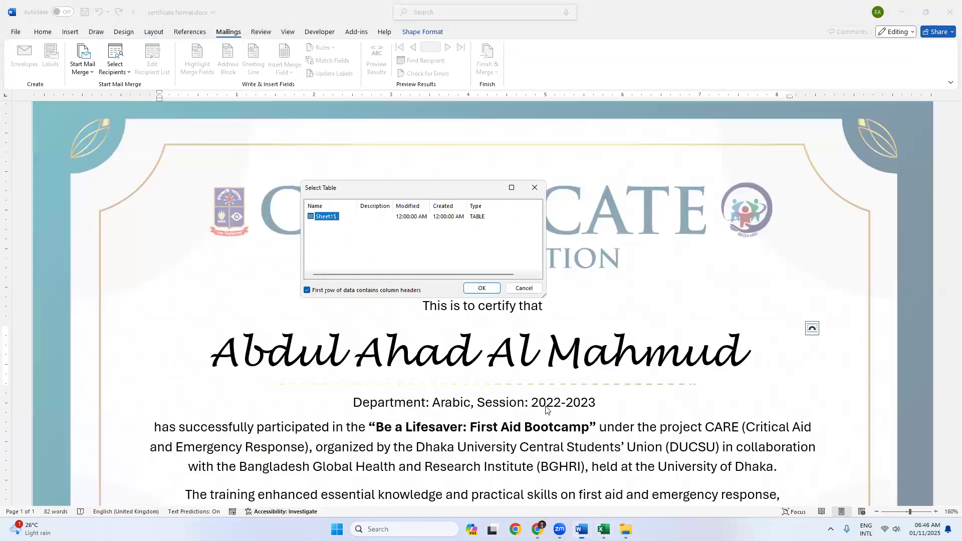
{"action": "left_click", "coordinate": [481, 288]}
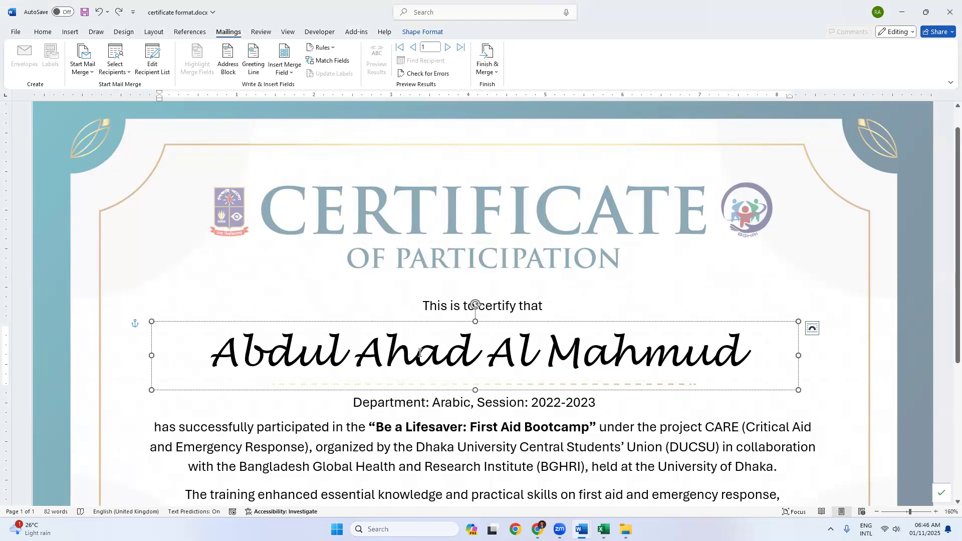
Step: Replace the sample student name with the «Name» merge field
{"action": "triple_click", "coordinate": [525, 356]}
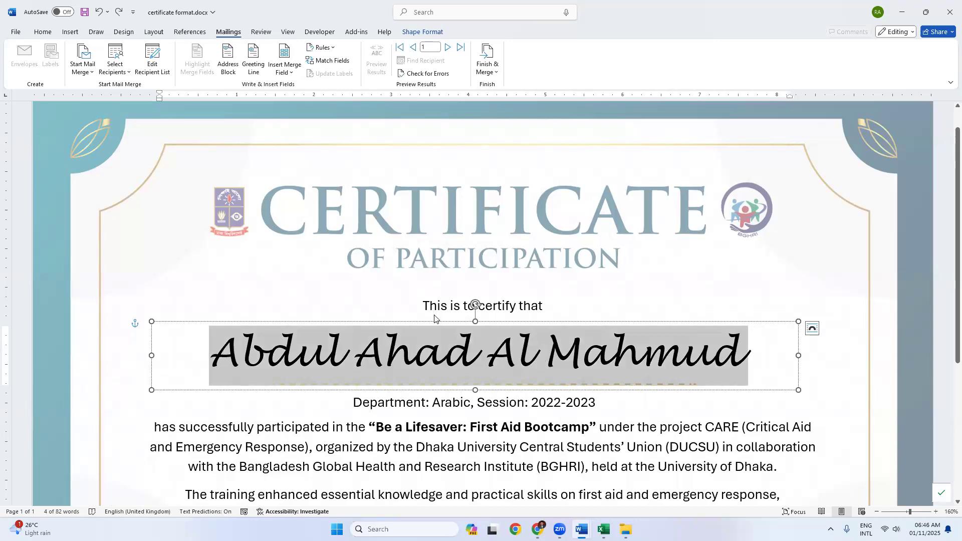
{"action": "left_click", "coordinate": [281, 72]}
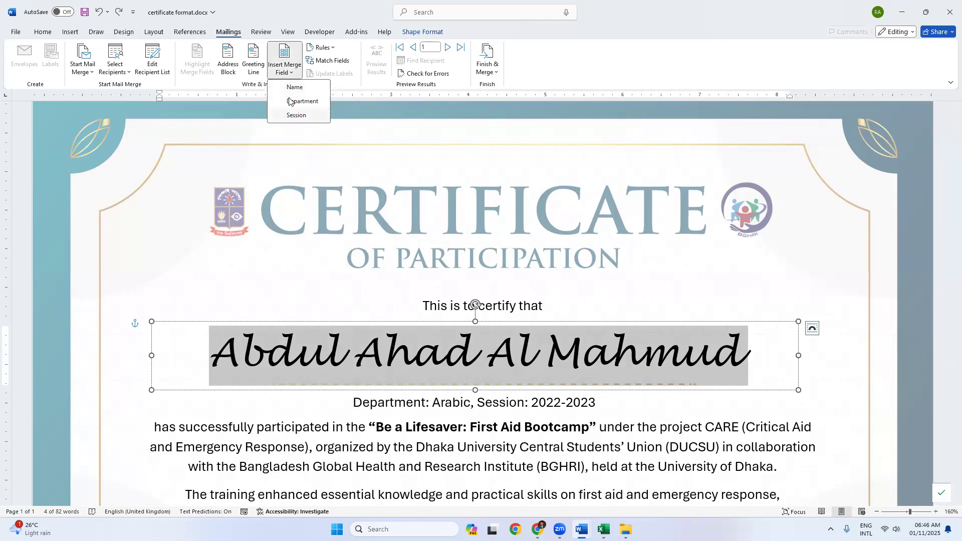
{"action": "left_click", "coordinate": [404, 353]}
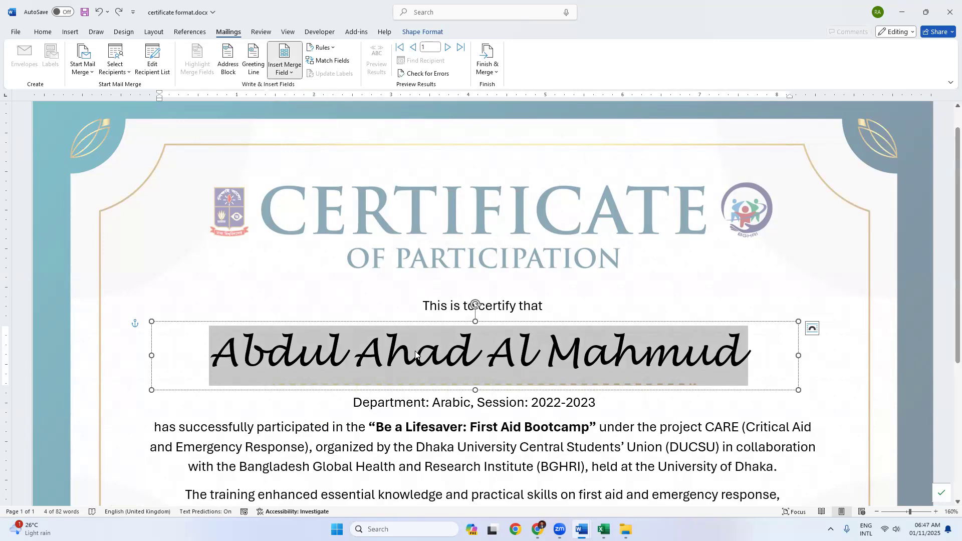
{"action": "left_click", "coordinate": [283, 73]}
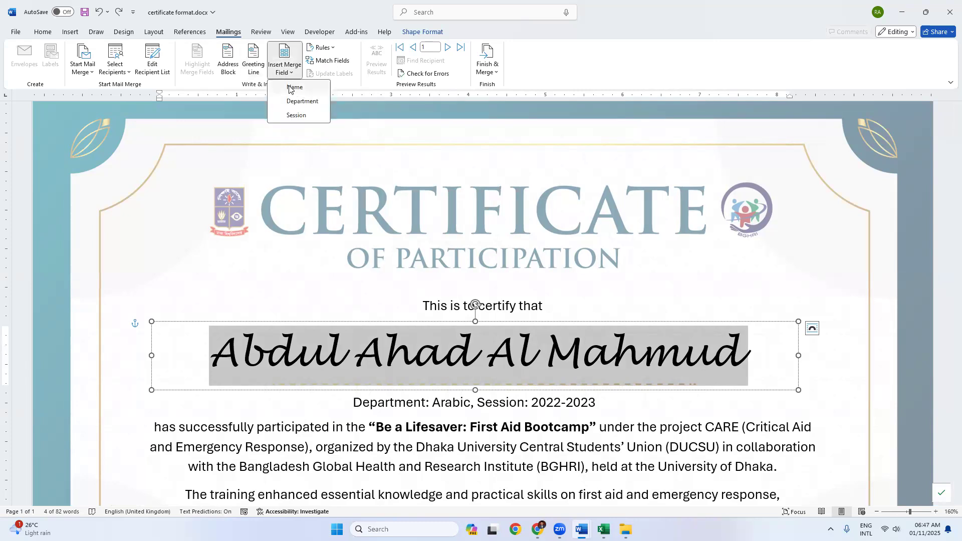
{"action": "left_click", "coordinate": [291, 88]}
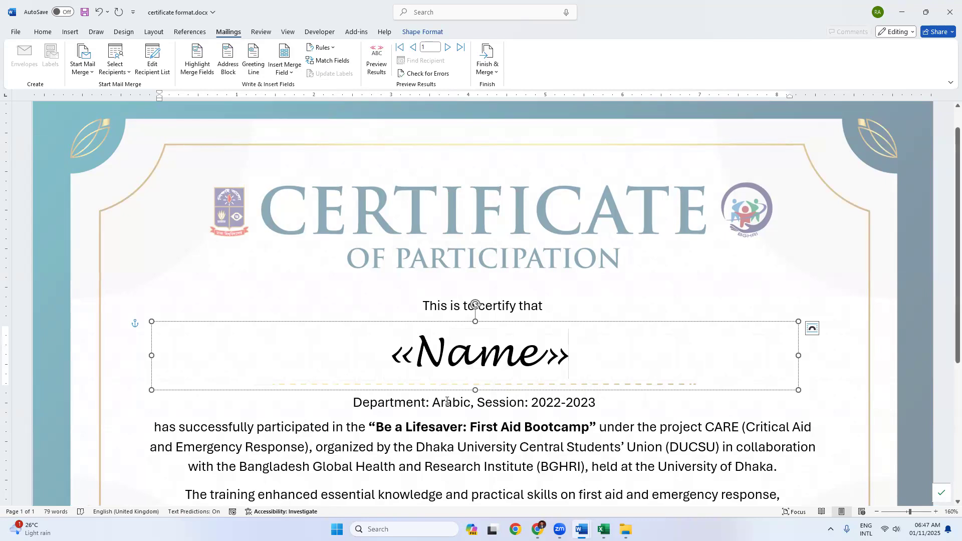
Step: Replace Arabic with the «Department» field and 2022-2023 with the «Session» field
{"action": "double_click", "coordinate": [448, 402]}
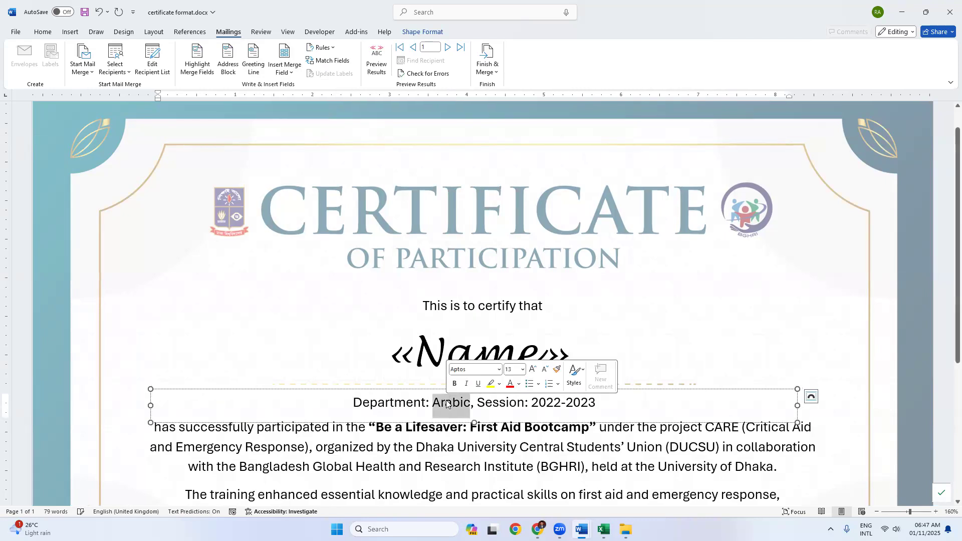
{"action": "left_click", "coordinate": [284, 70]}
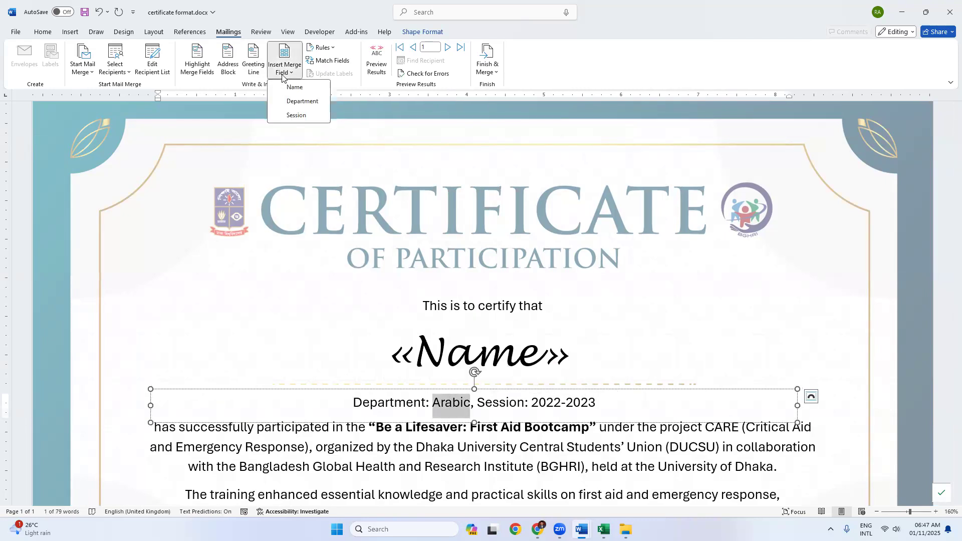
{"action": "left_click", "coordinate": [296, 102]}
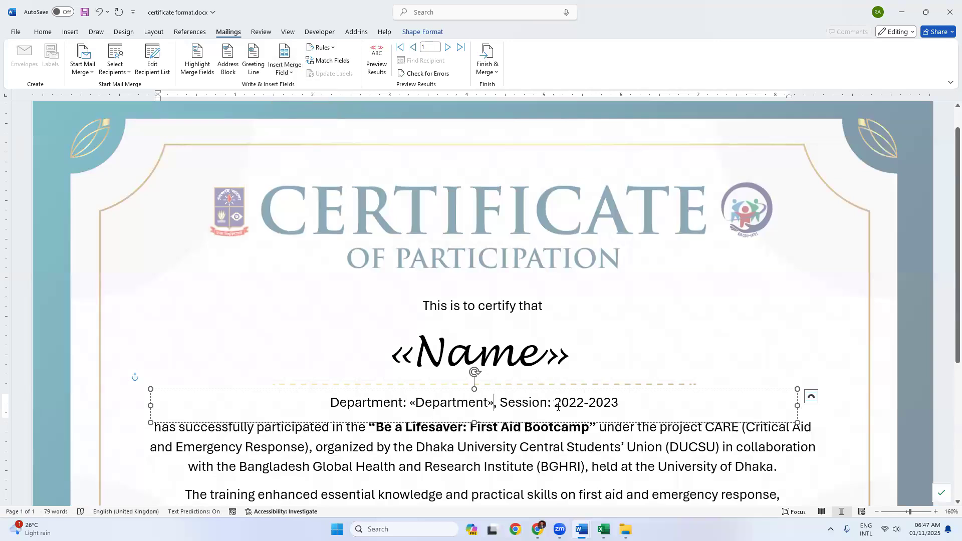
{"action": "left_click_drag", "start_coordinate": [554, 403], "coordinate": [617, 402]}
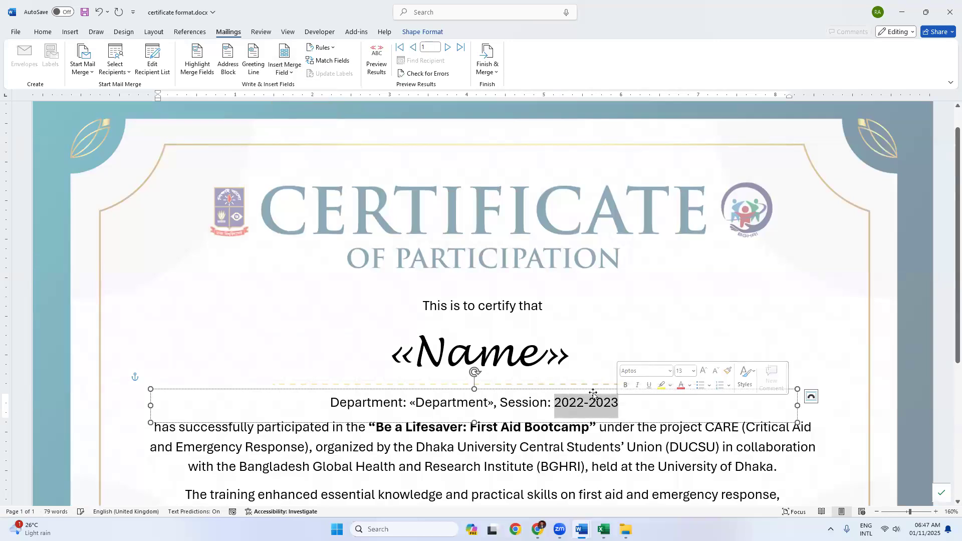
{"action": "key", "text": "BackSpace"}
{"action": "left_click", "coordinate": [280, 73]}
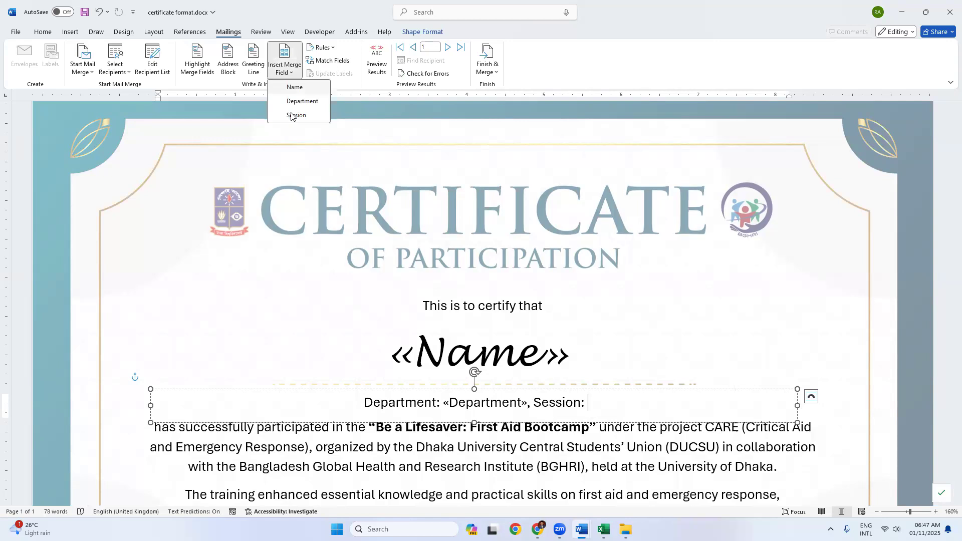
{"action": "left_click", "coordinate": [296, 113]}
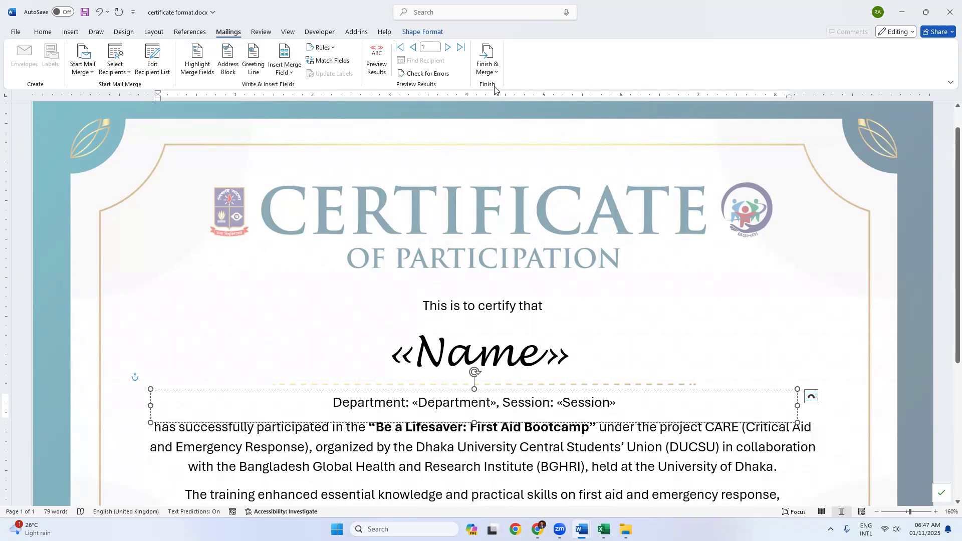
{"action": "left_click", "coordinate": [487, 72]}
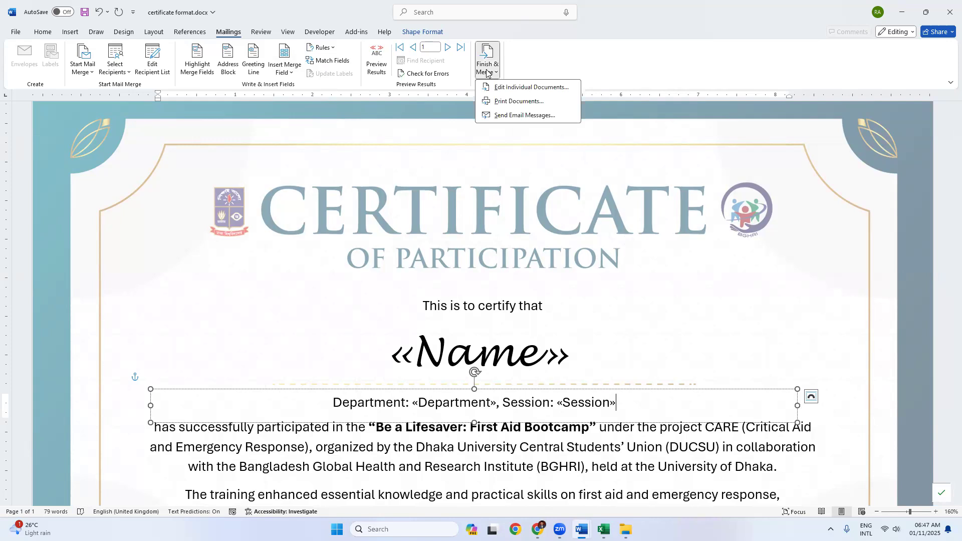
Step: Merge all records into a new document using Edit Individual Documents
{"action": "left_click", "coordinate": [511, 90]}
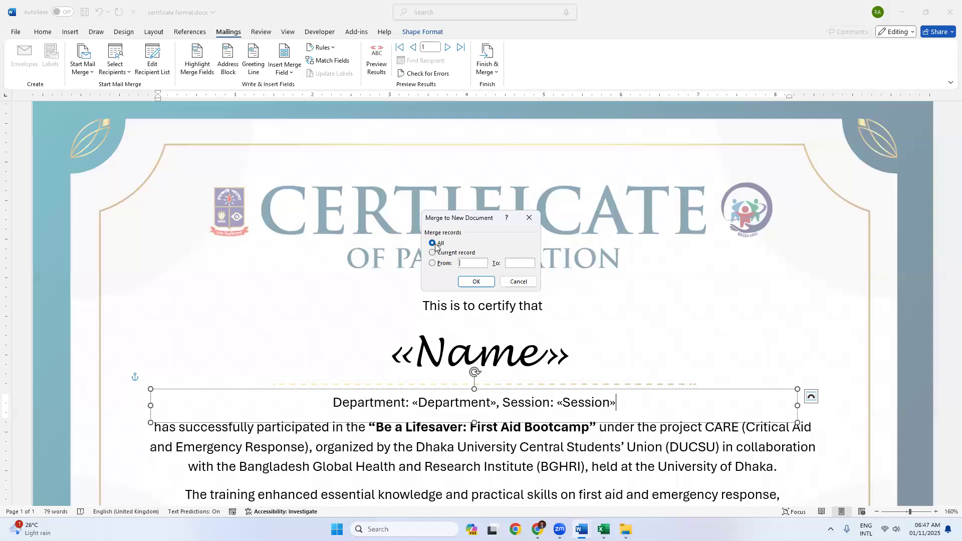
{"action": "left_click", "coordinate": [476, 282]}
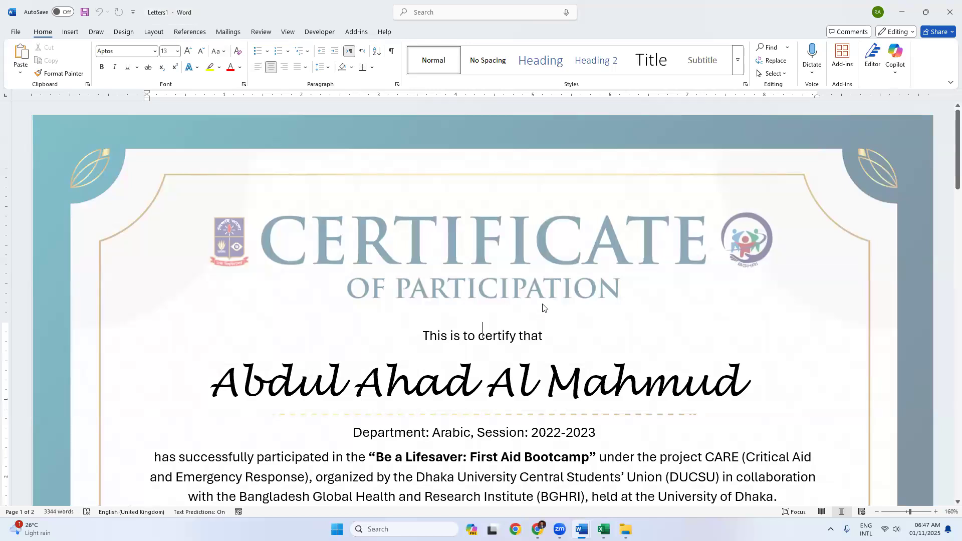
Step: Scroll the merged document and check the names on the first two certificates
{"action": "scroll", "coordinate": [544, 310], "scroll_direction": "down", "scroll_amount": 4, "text": "ctrl"}
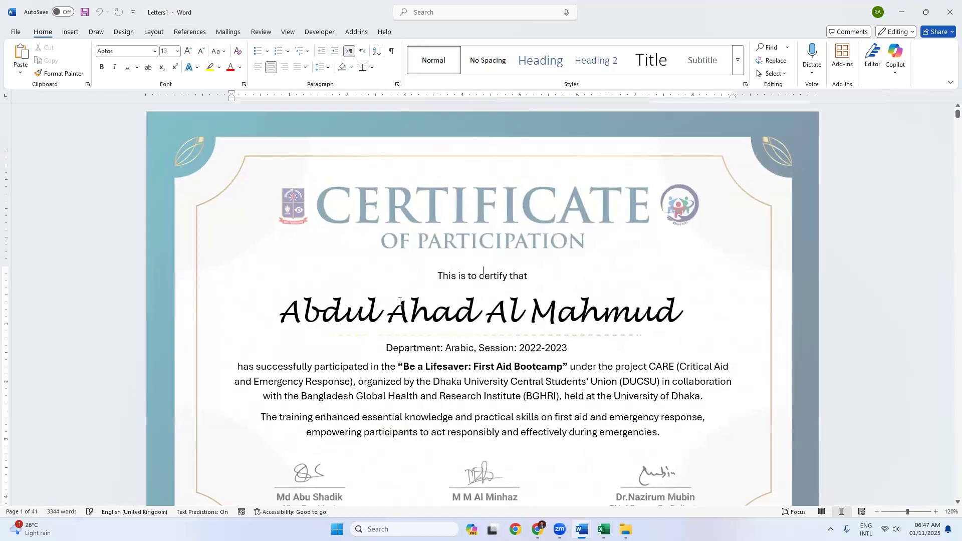
{"action": "scroll", "coordinate": [399, 301], "scroll_direction": "down", "scroll_amount": 3, "text": "ctrl"}
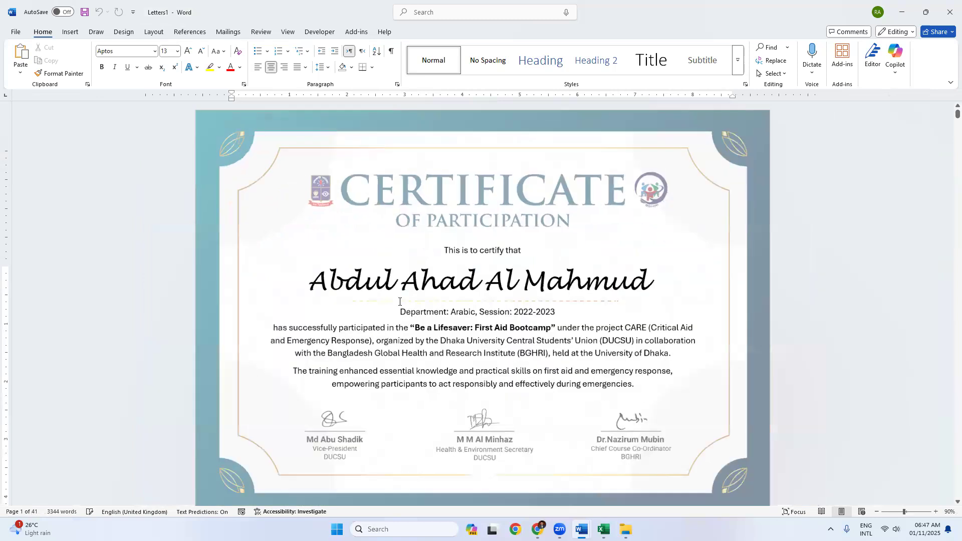
{"action": "scroll", "coordinate": [399, 301], "scroll_direction": "down", "scroll_amount": 4, "text": "ctrl"}
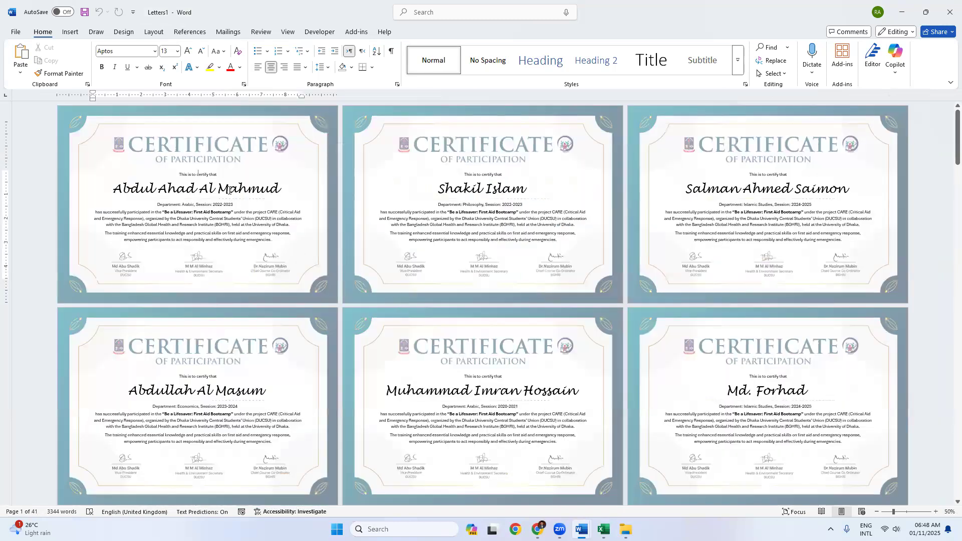
{"action": "left_click", "coordinate": [213, 191]}
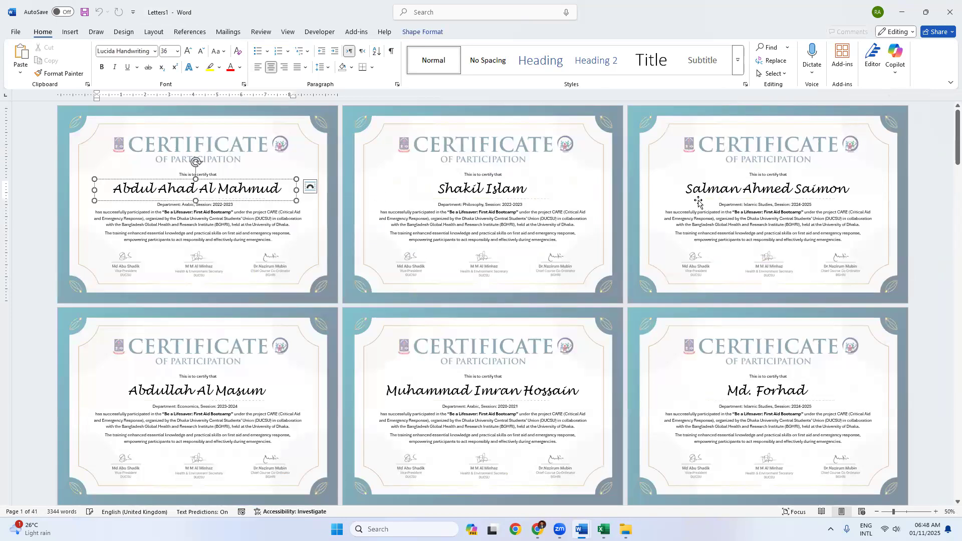
{"action": "left_click", "coordinate": [482, 190]}
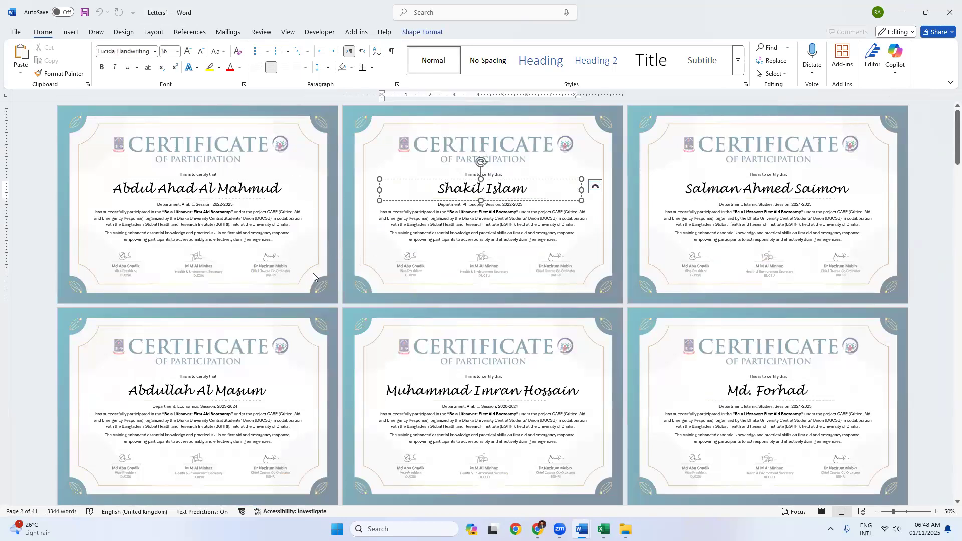
Step: Jump to the last page, check the final two certificates, and bring up the student list
{"action": "scroll", "coordinate": [330, 257], "scroll_direction": "down", "scroll_amount": 1}
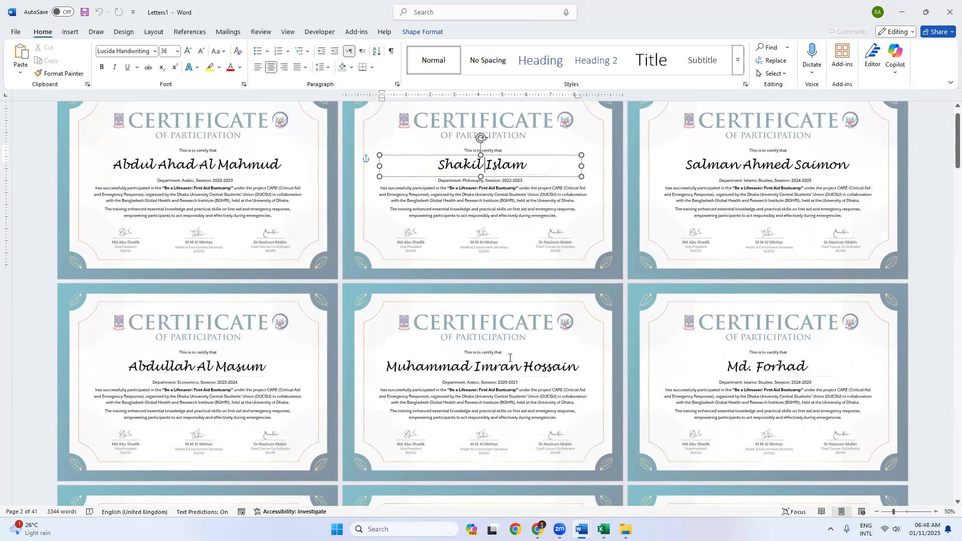
{"action": "scroll", "coordinate": [468, 344], "scroll_direction": "down", "scroll_amount": 3}
{"action": "scroll", "coordinate": [467, 344], "scroll_direction": "down", "scroll_amount": 15}
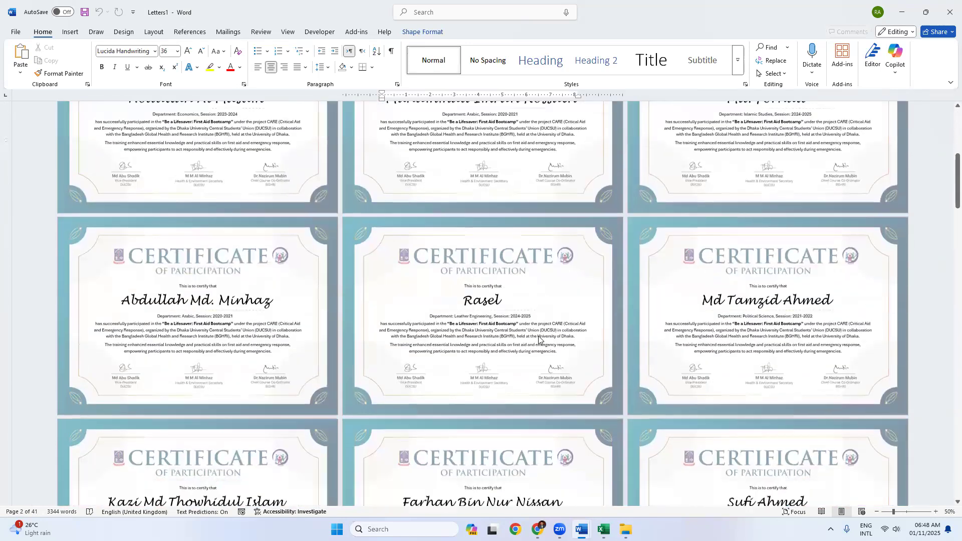
{"action": "scroll", "coordinate": [582, 332], "scroll_direction": "down", "scroll_amount": 10}
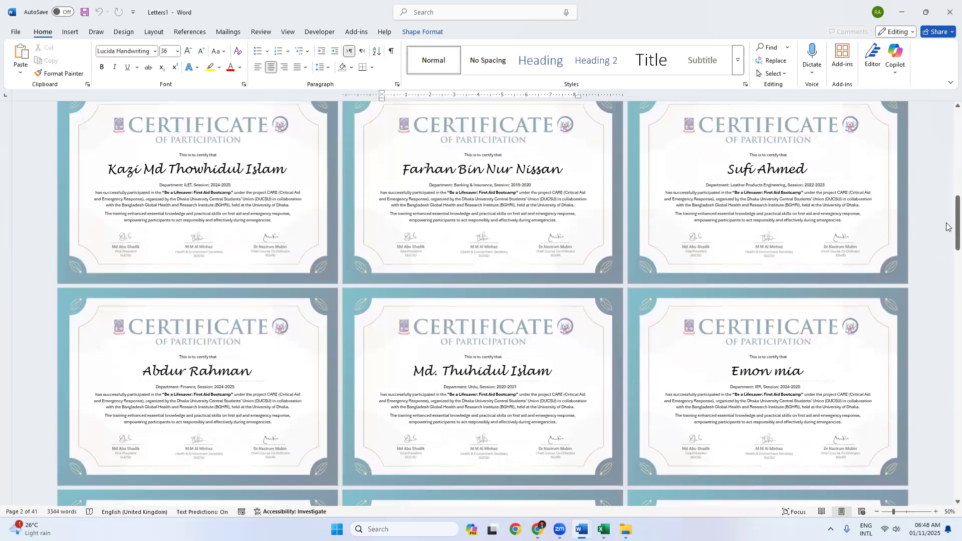
{"action": "left_click_drag", "start_coordinate": [957, 223], "coordinate": [957, 494]}
{"action": "left_click", "coordinate": [601, 392]}
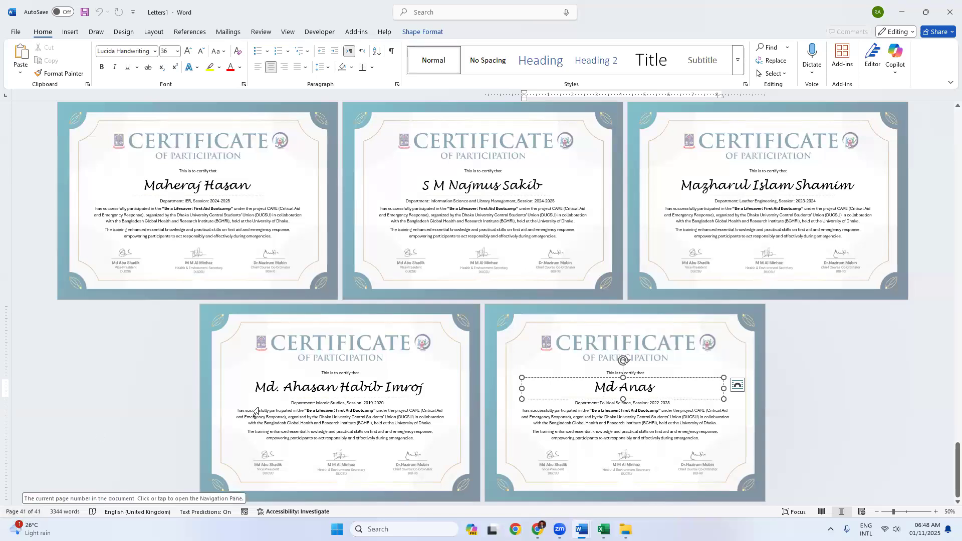
{"action": "left_click", "coordinate": [316, 388]}
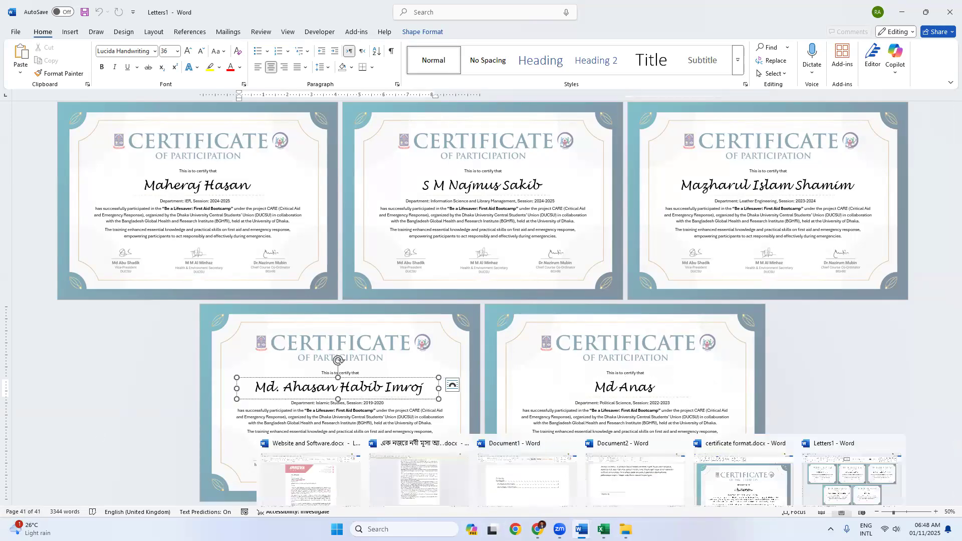
{"action": "left_click", "coordinate": [603, 529]}
Step: Confirm in Student_List.xlsx that the last student entry sits in cell A42, then return to Letters1
{"action": "scroll", "coordinate": [73, 277], "scroll_direction": "down", "scroll_amount": 18}
{"action": "scroll", "coordinate": [77, 267], "scroll_direction": "up", "scroll_amount": 7}
{"action": "left_click", "coordinate": [30, 276]}
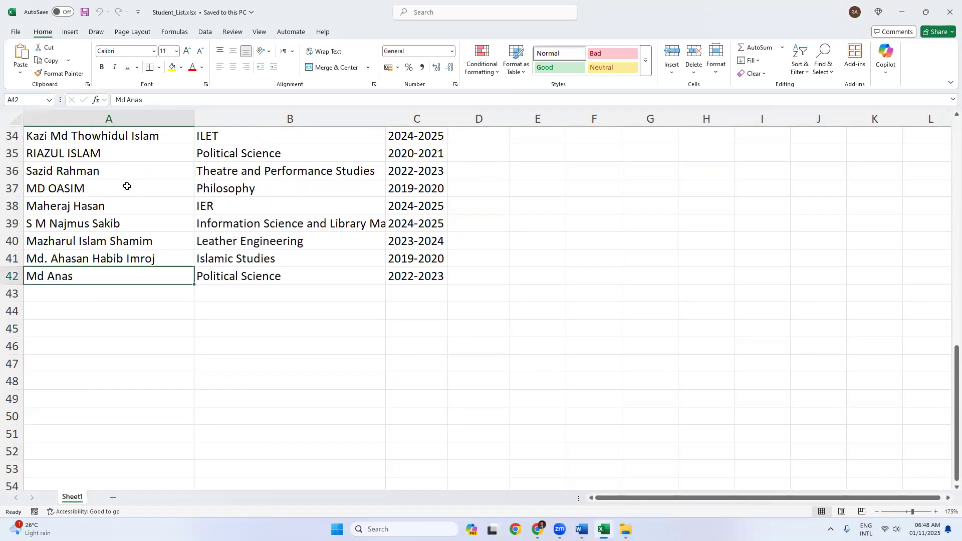
{"action": "scroll", "coordinate": [129, 187], "scroll_direction": "up", "scroll_amount": 11}
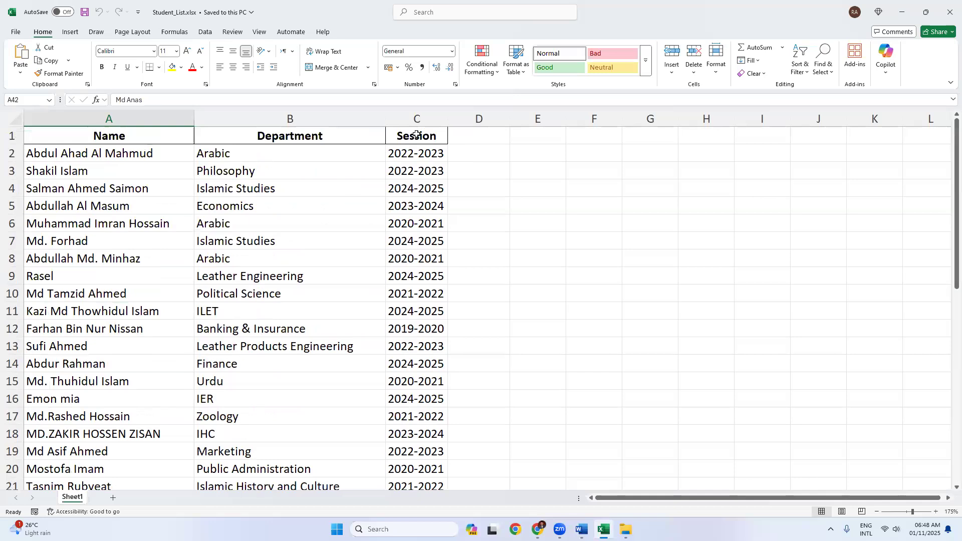
{"action": "scroll", "coordinate": [90, 256], "scroll_direction": "down", "scroll_amount": 14}
{"action": "scroll", "coordinate": [86, 257], "scroll_direction": "up", "scroll_amount": 4}
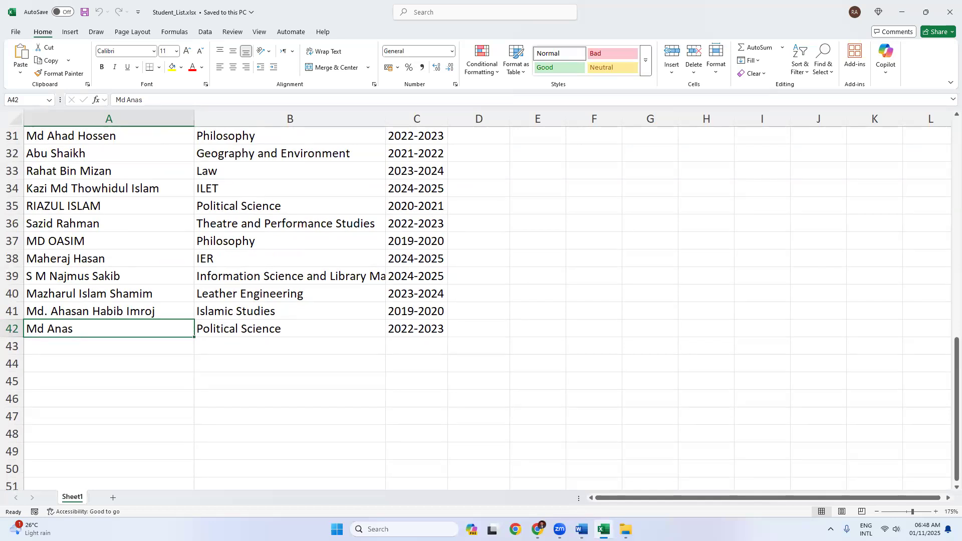
{"action": "mouse_move", "coordinate": [581, 530]}
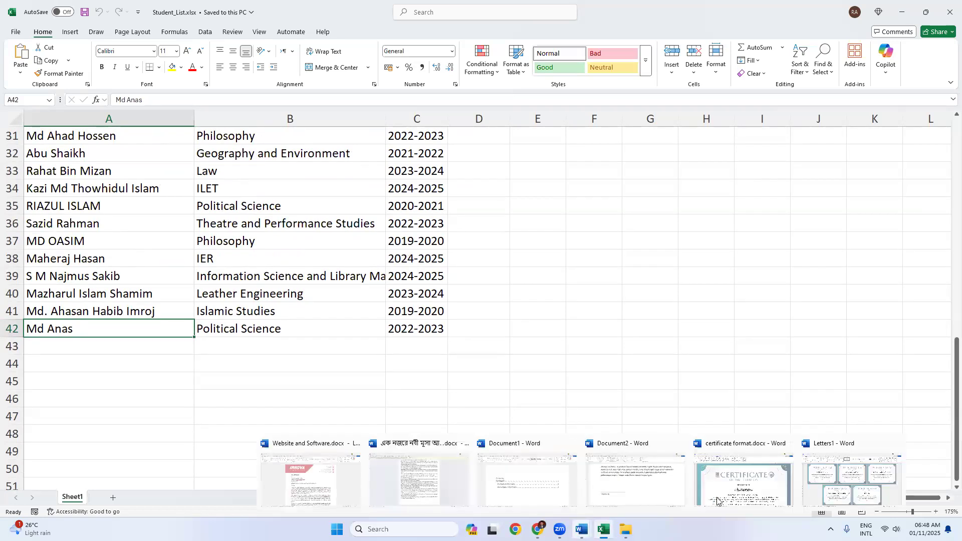
{"action": "left_click", "coordinate": [824, 480]}
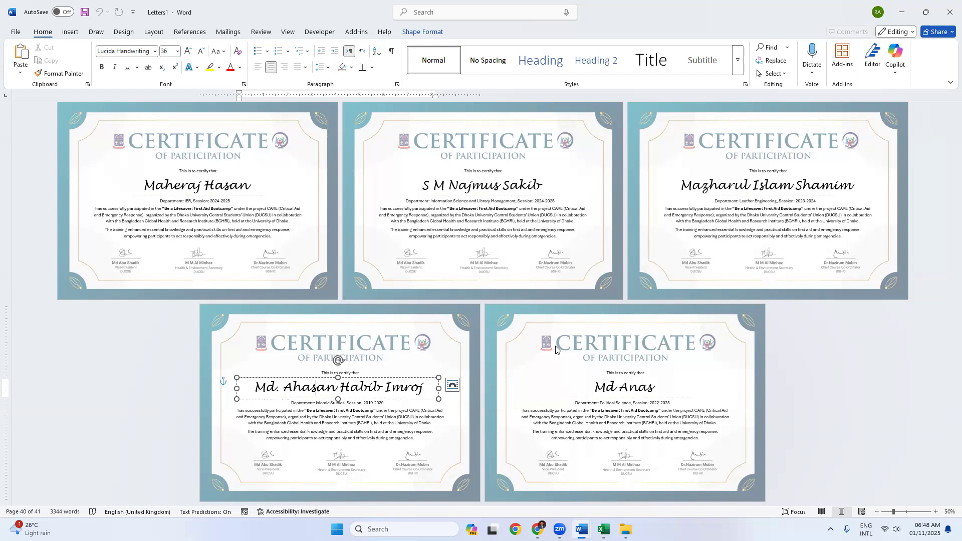
Step: Scroll Letters1 back to the first certificate and zoom it to 100%
{"action": "scroll", "coordinate": [629, 339], "scroll_direction": "up", "scroll_amount": 2}
{"action": "scroll", "coordinate": [629, 337], "scroll_direction": "up", "scroll_amount": 10}
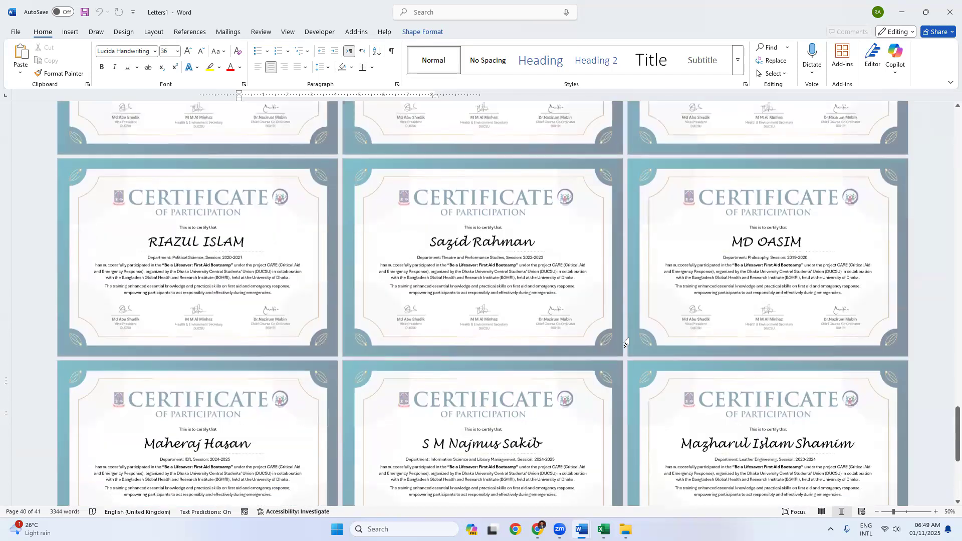
{"action": "scroll", "coordinate": [629, 338], "scroll_direction": "up", "scroll_amount": 4}
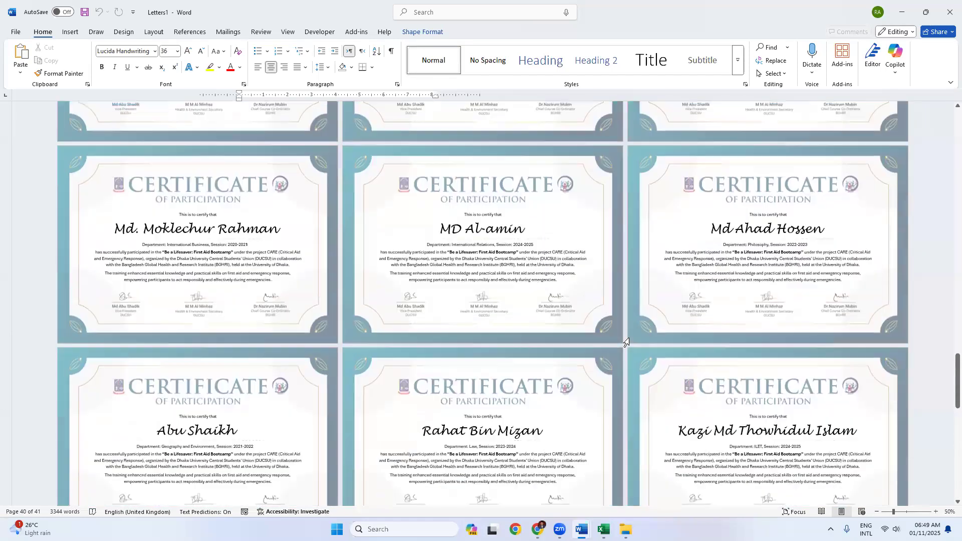
{"action": "left_click_drag", "start_coordinate": [957, 374], "coordinate": [956, 137]}
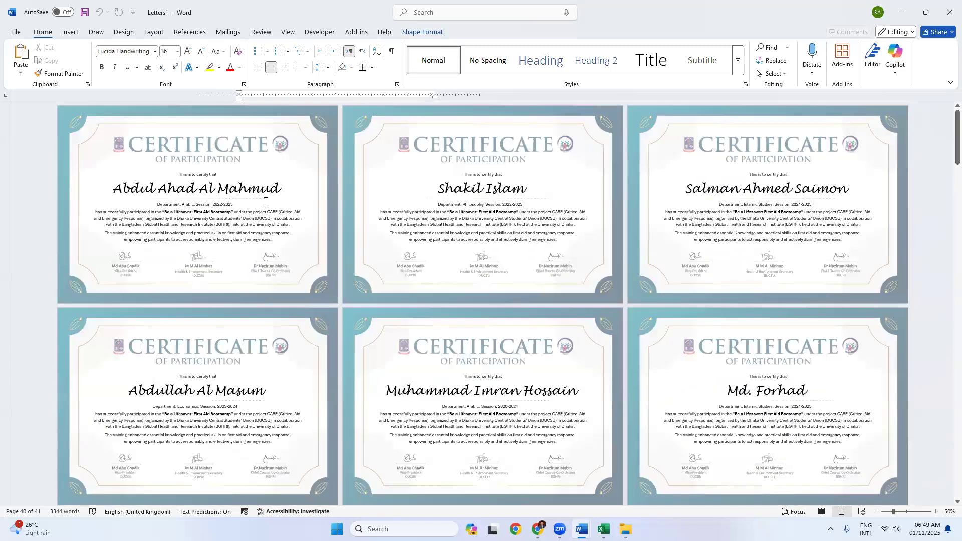
{"action": "scroll", "coordinate": [274, 265], "scroll_direction": "up", "scroll_amount": 5, "text": "ctrl"}
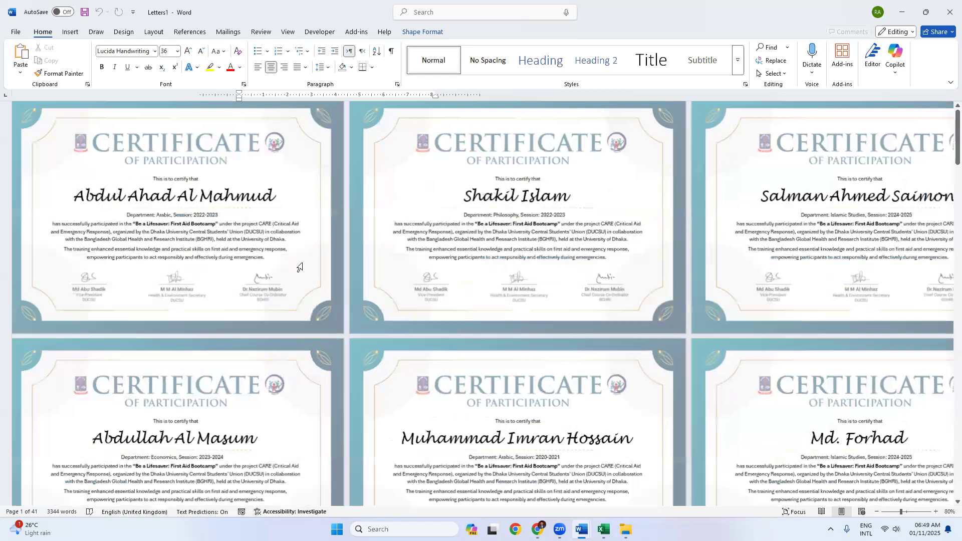
{"action": "scroll", "coordinate": [354, 264], "scroll_direction": "up", "scroll_amount": 1}
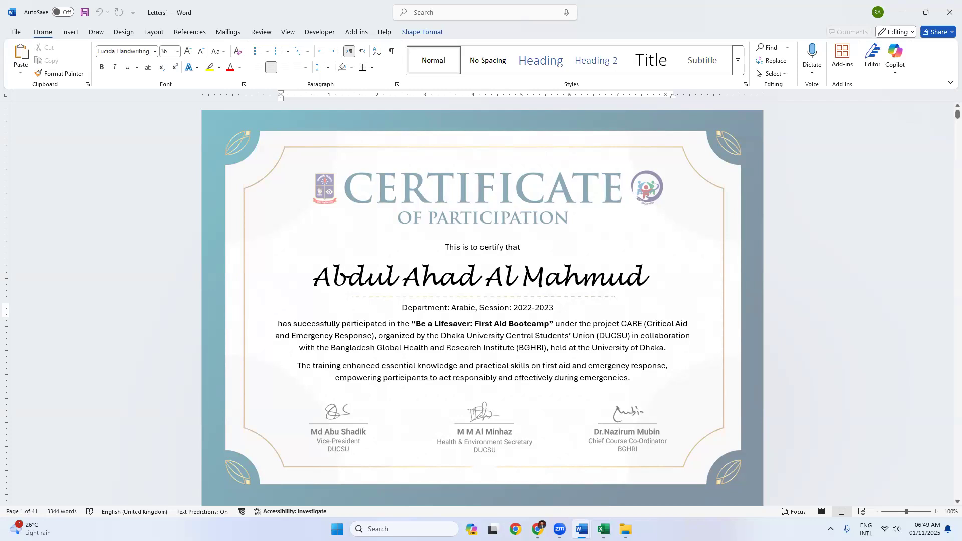
{"action": "left_click_drag", "start_coordinate": [405, 282], "coordinate": [482, 282]}
{"action": "left_click", "coordinate": [482, 283]}
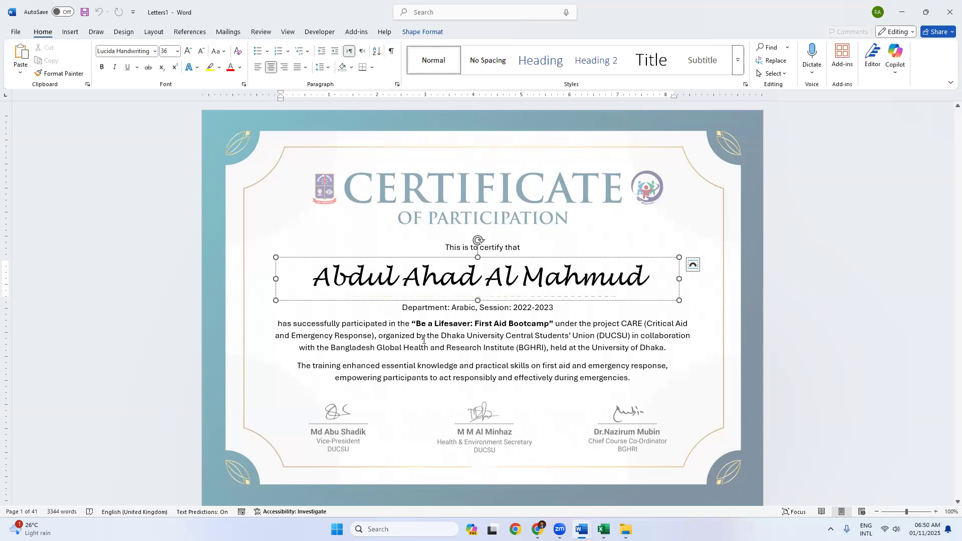
{"action": "mouse_move", "coordinate": [581, 529]}
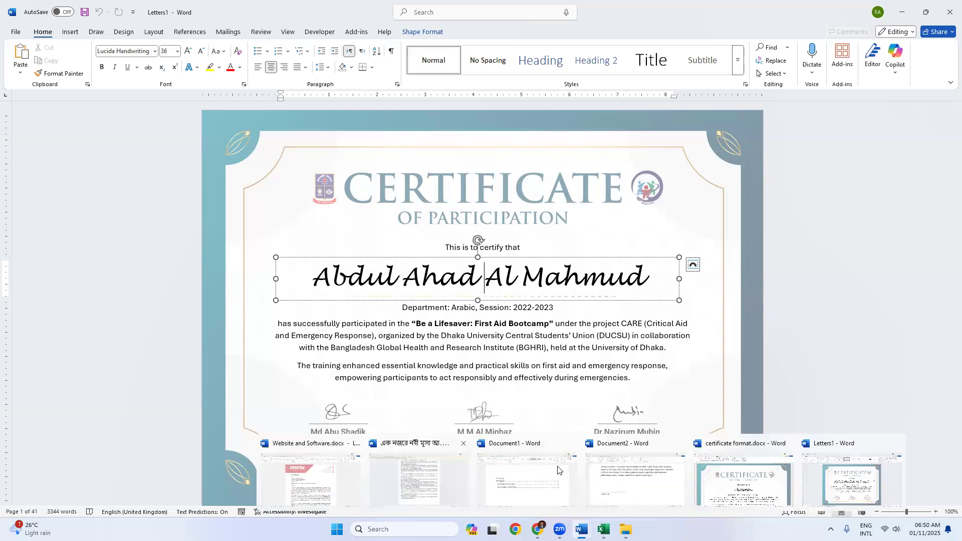
Step: From the Document2 window, create a new blank document
{"action": "left_click", "coordinate": [610, 482]}
{"action": "scroll", "coordinate": [362, 314], "scroll_direction": "up", "scroll_amount": 10}
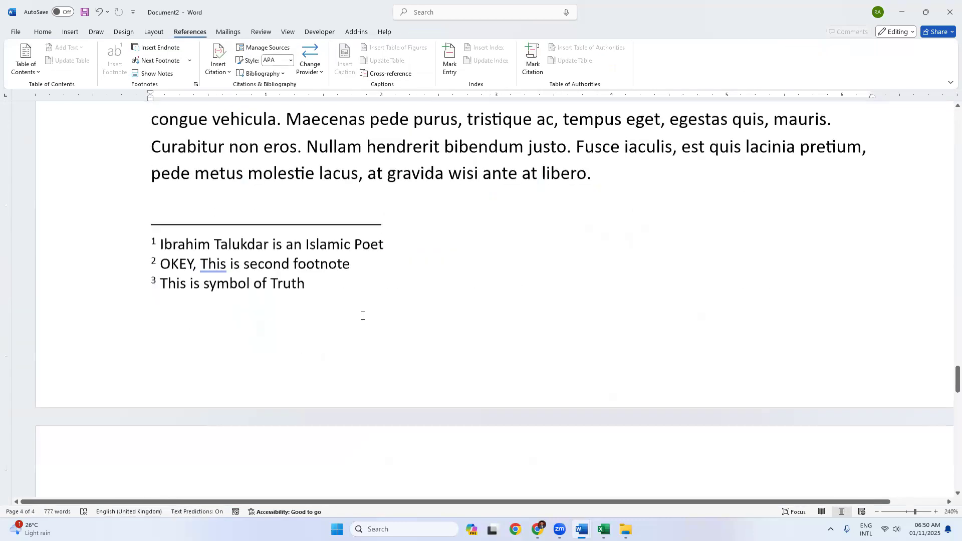
{"action": "scroll", "coordinate": [361, 314], "scroll_direction": "up", "scroll_amount": 15}
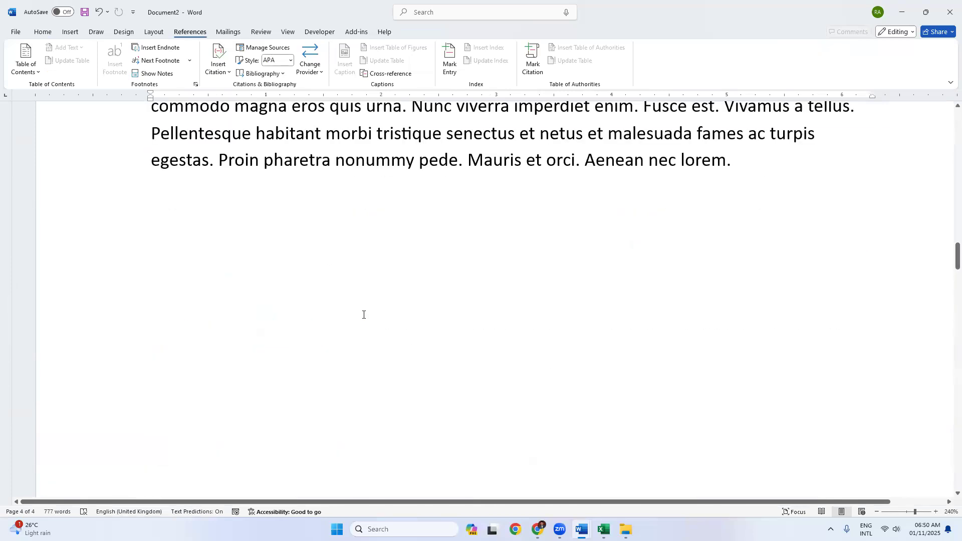
{"action": "key", "text": "ctrl+n"}
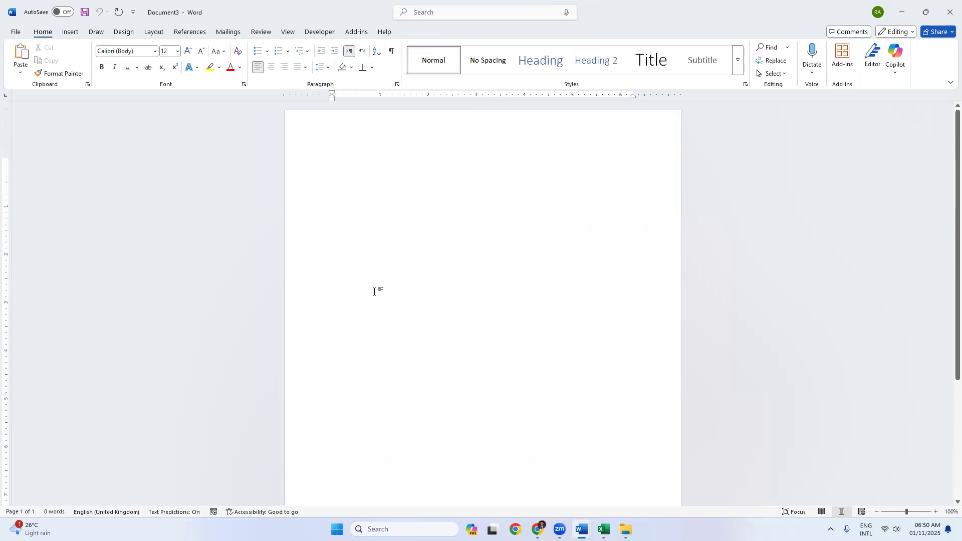
Step: Type the recipient's name, 'Founder & CEO', 'INNOVA IT & STUDIO', 'Dear Sir,' and a =lorem(1,10) paragraph
{"action": "type", "text": "To "}
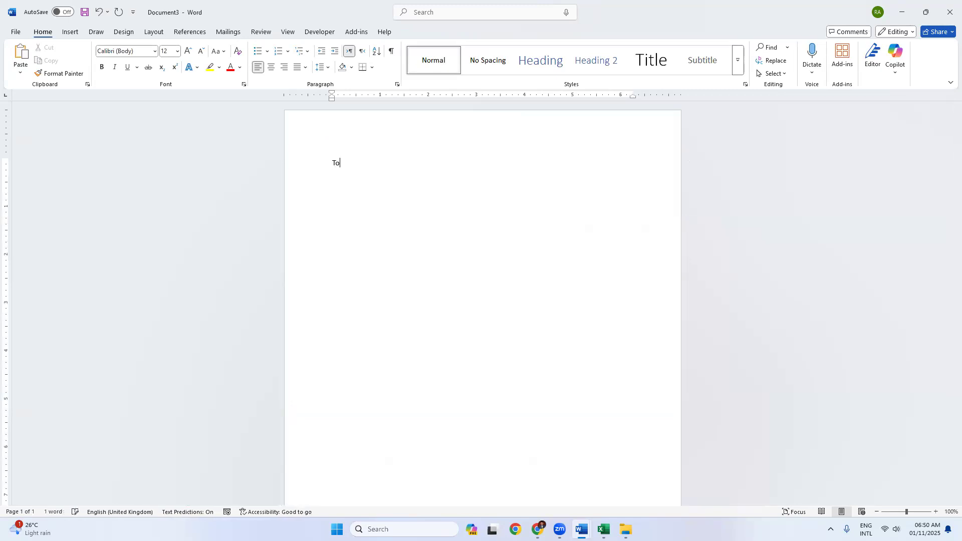
{"action": "key", "text": "Return"}
{"action": "type", "text": "F"}
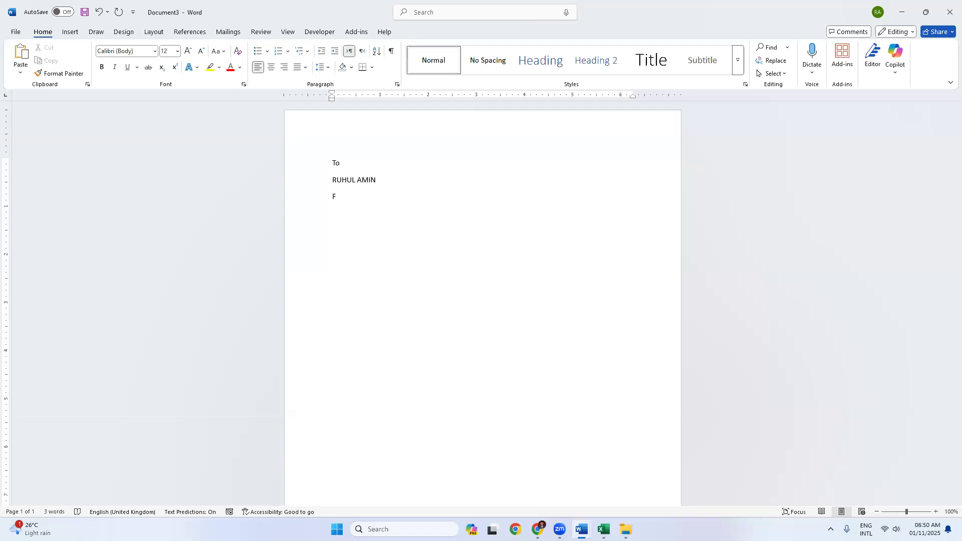
{"action": "type", "text": "ounder & CEO"}
{"action": "key", "text": "Return"}
{"action": "type", "text": "INNOVA IT & STUDIO"}
{"action": "key", "text": "Return"}
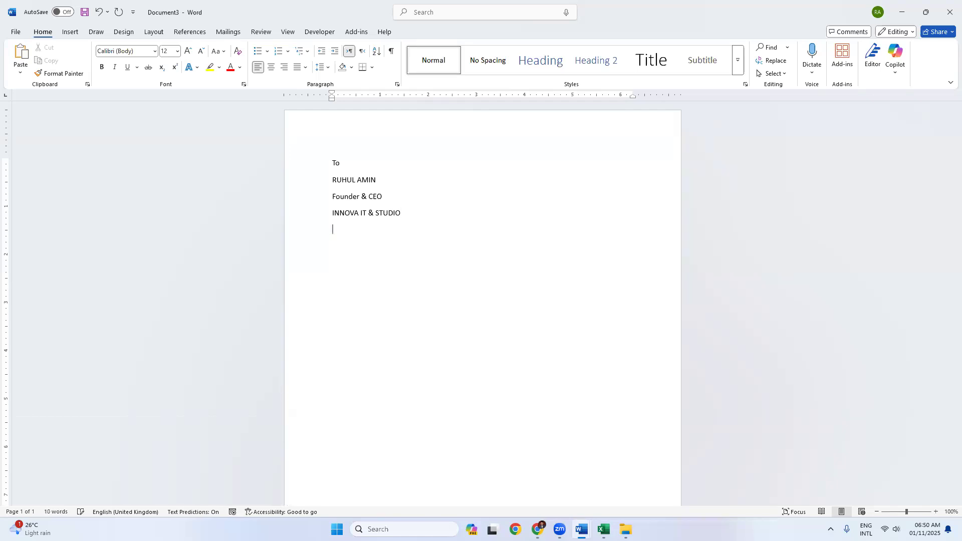
{"action": "type", "text": "Dear Sir,"}
{"action": "key", "text": "Return"}
{"action": "type", "text": "Assala"}
{"action": "type", "text": "mu Alaikum, "}
{"action": "type", "text": "=lorem"}
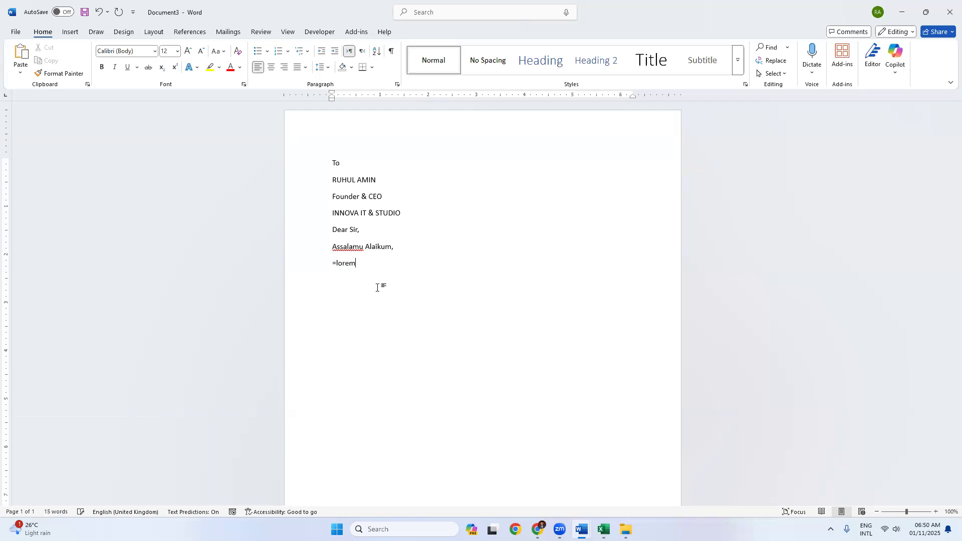
{"action": "type", "text": "(1,10)"}
{"action": "key", "text": "Return"}
Step: Copy the paragraph's closing sentences from 'Nunc viverra' and paste them as two new paragraphs
{"action": "left_click_drag", "start_coordinate": [431, 324], "coordinate": [368, 287]}
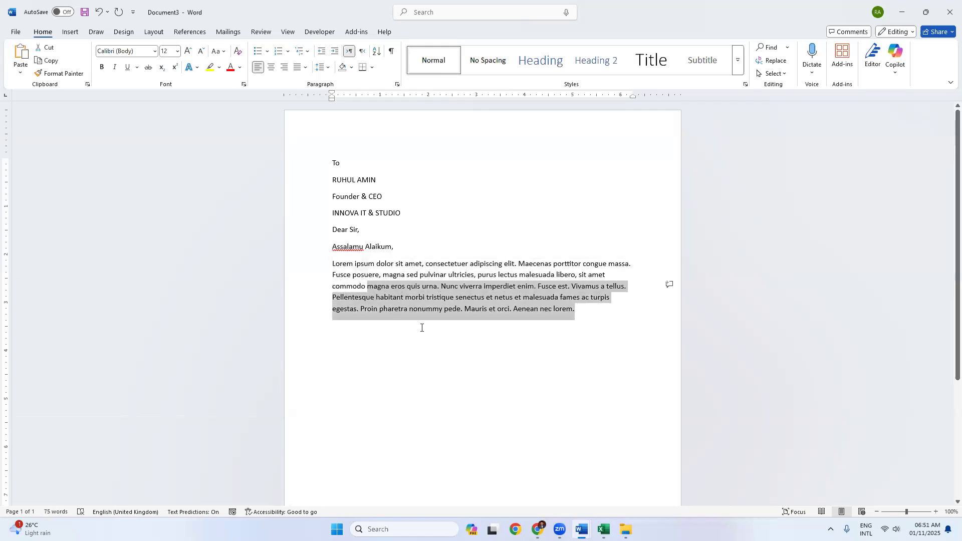
{"action": "left_click_drag", "start_coordinate": [440, 286], "coordinate": [577, 318]}
{"action": "key", "text": "ctrl+c"}
{"action": "left_click", "coordinate": [584, 309]}
{"action": "key", "text": "Return"}
{"action": "key", "text": "ctrl+v"}
{"action": "key", "text": "Return"}
{"action": "key", "text": "ctrl+v"}
{"action": "key", "text": "ctrl+v"}
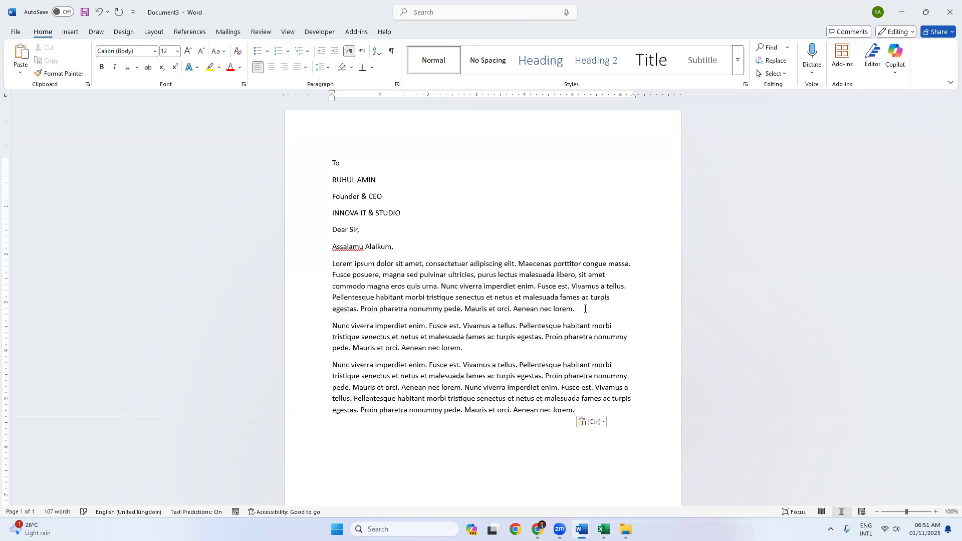
{"action": "scroll", "coordinate": [492, 302], "scroll_direction": "down", "scroll_amount": 1}
Step: Add a 'Regards' closing with the sender's name and 'DUCSU' below the body
{"action": "key", "text": "Return"}
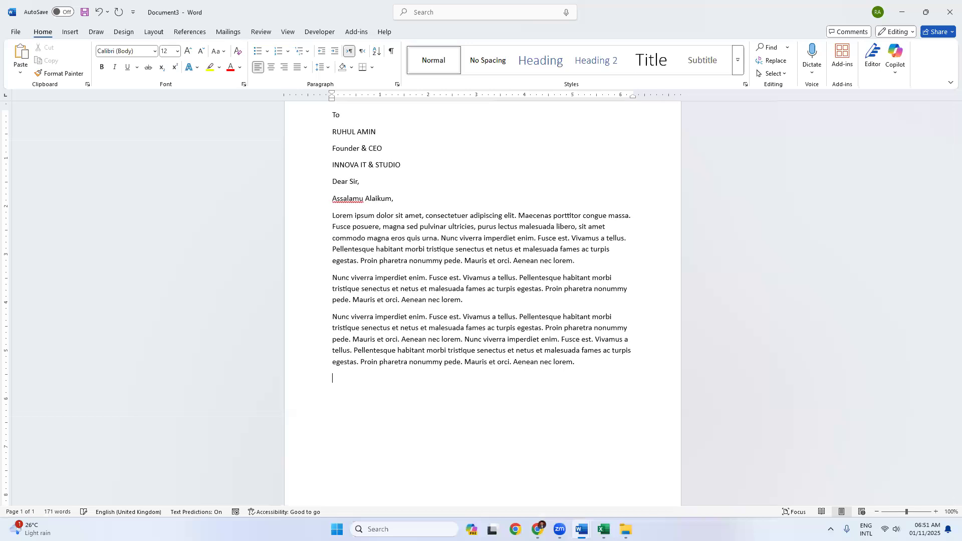
{"action": "type", "text": "Regards Habib K"}
{"action": "type", "text": "UNiver"}
{"action": "key", "text": "BackSpace"}
{"action": "key", "text": "BackSpace"}
{"action": "key", "text": "BackSpace"}
{"action": "key", "text": "BackSpace"}
{"action": "type", "text": "DUCSU"}
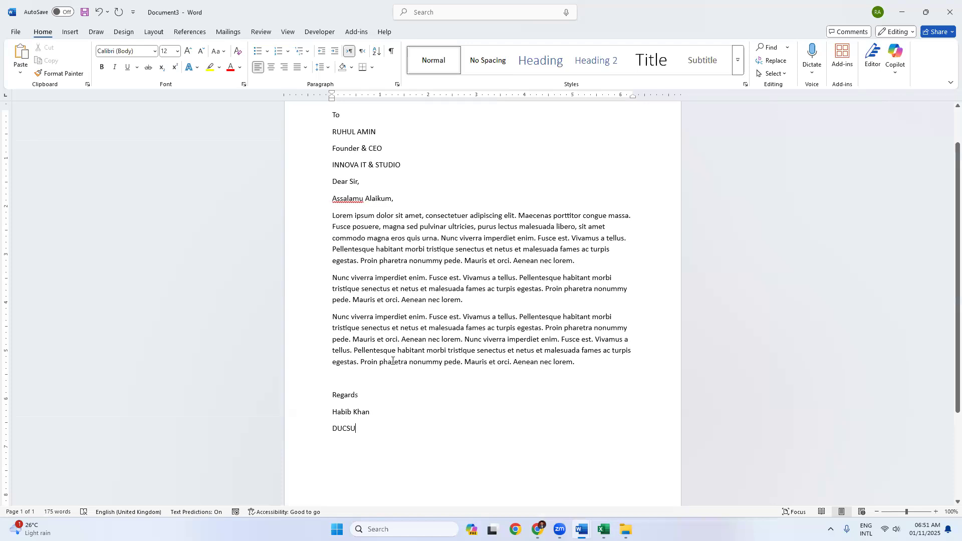
Step: Review the recipient name, designation and company lines at the top of the letter
{"action": "scroll", "coordinate": [383, 315], "scroll_direction": "up", "scroll_amount": 1}
{"action": "scroll", "coordinate": [354, 174], "scroll_direction": "up", "scroll_amount": 3}
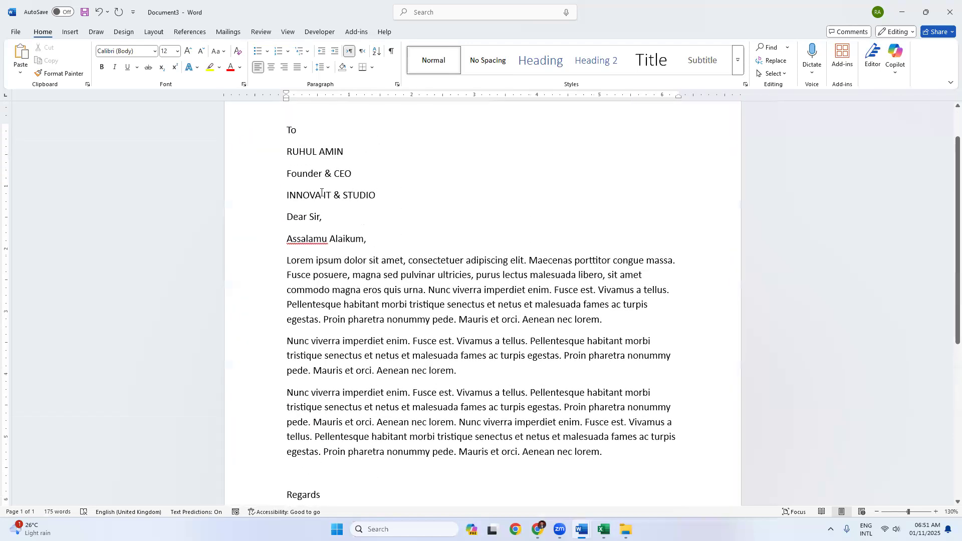
{"action": "left_click_drag", "start_coordinate": [377, 199], "coordinate": [286, 173]}
{"action": "left_click", "coordinate": [344, 261]}
{"action": "left_click_drag", "start_coordinate": [286, 152], "coordinate": [348, 151]}
{"action": "left_click_drag", "start_coordinate": [377, 200], "coordinate": [287, 174]}
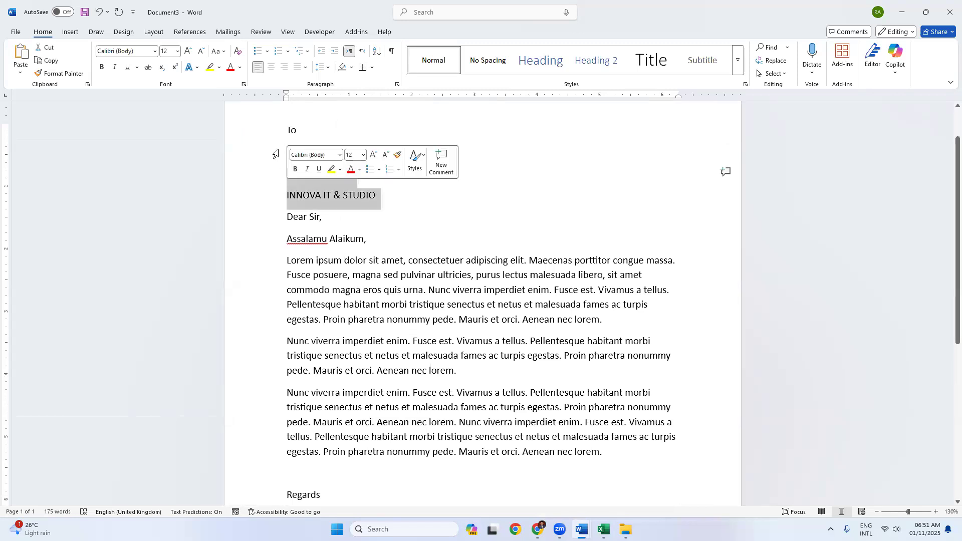
{"action": "left_click", "coordinate": [275, 155]}
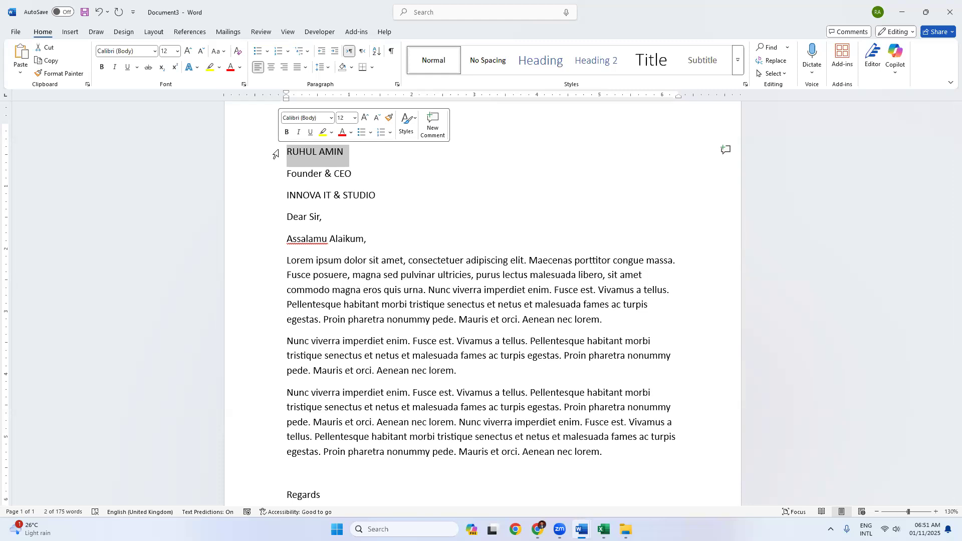
{"action": "scroll", "coordinate": [388, 257], "scroll_direction": "up", "scroll_amount": 2}
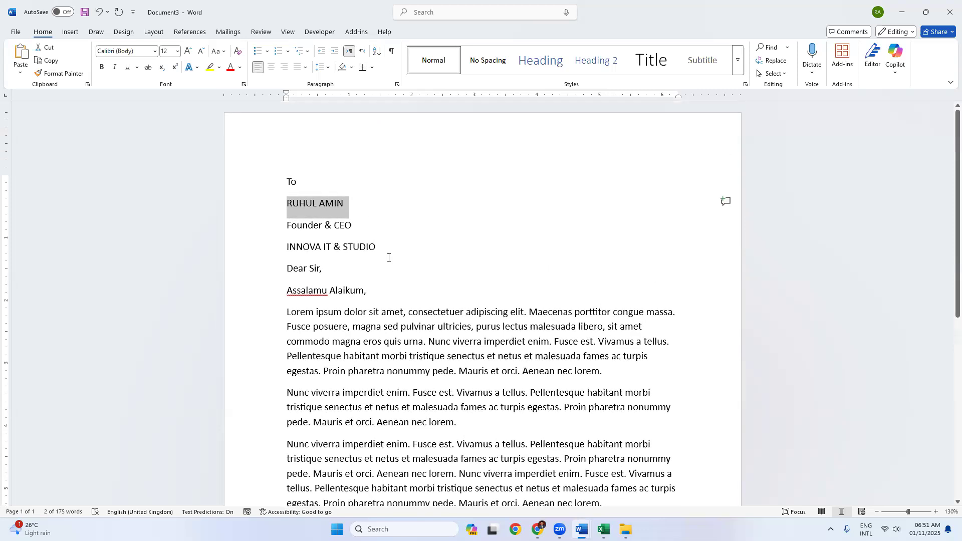
{"action": "left_click_drag", "start_coordinate": [288, 265], "coordinate": [286, 214]}
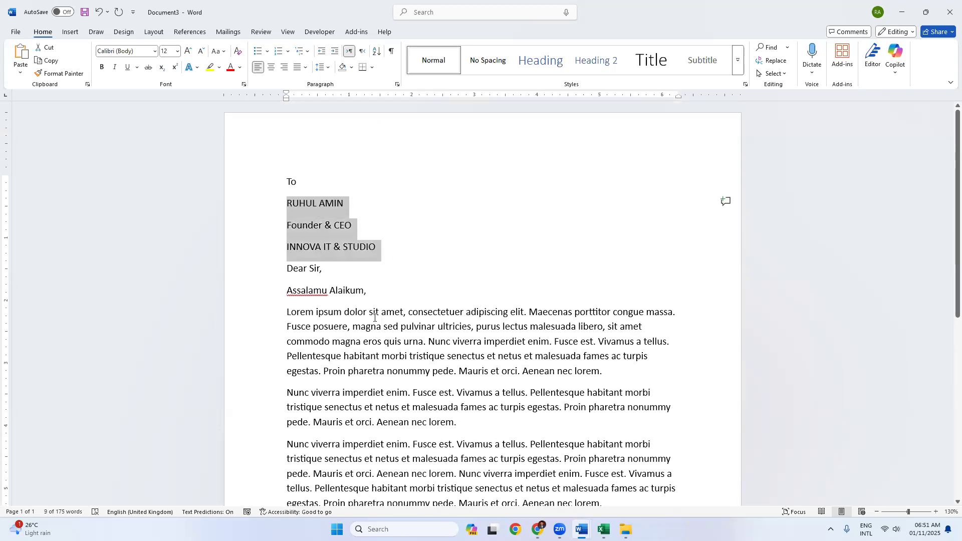
{"action": "left_click", "coordinate": [289, 201]}
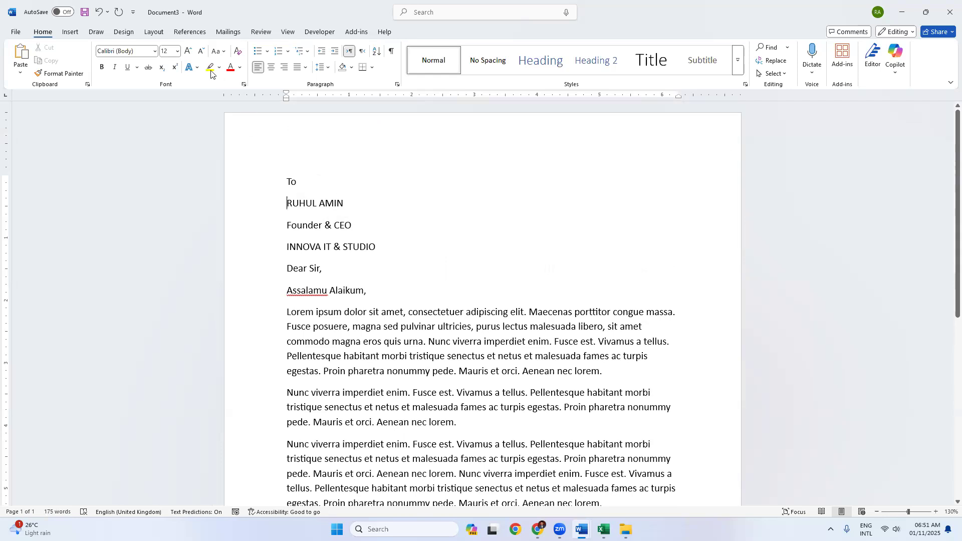
Step: Choose Mailings > Select Recipients > Type a New List
{"action": "left_click", "coordinate": [228, 33]}
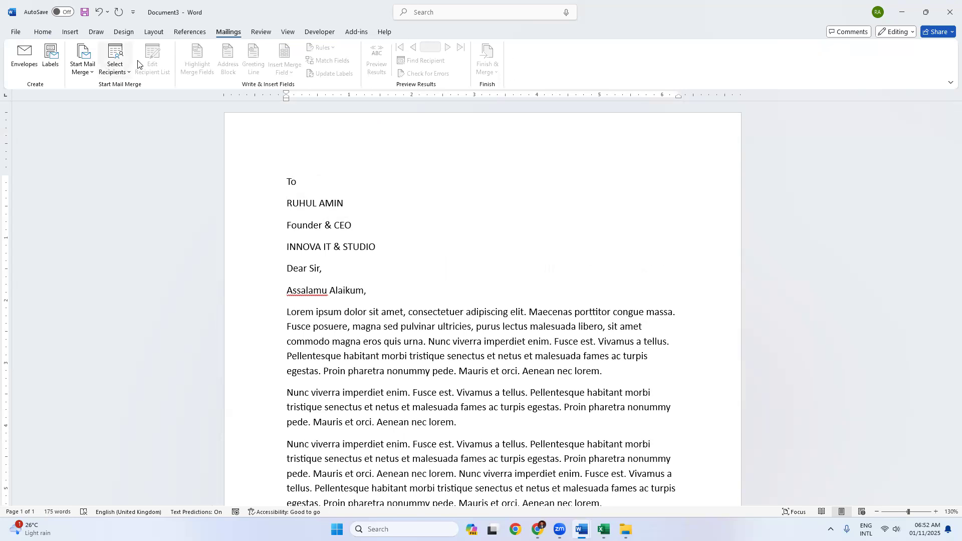
{"action": "left_click", "coordinate": [118, 73]}
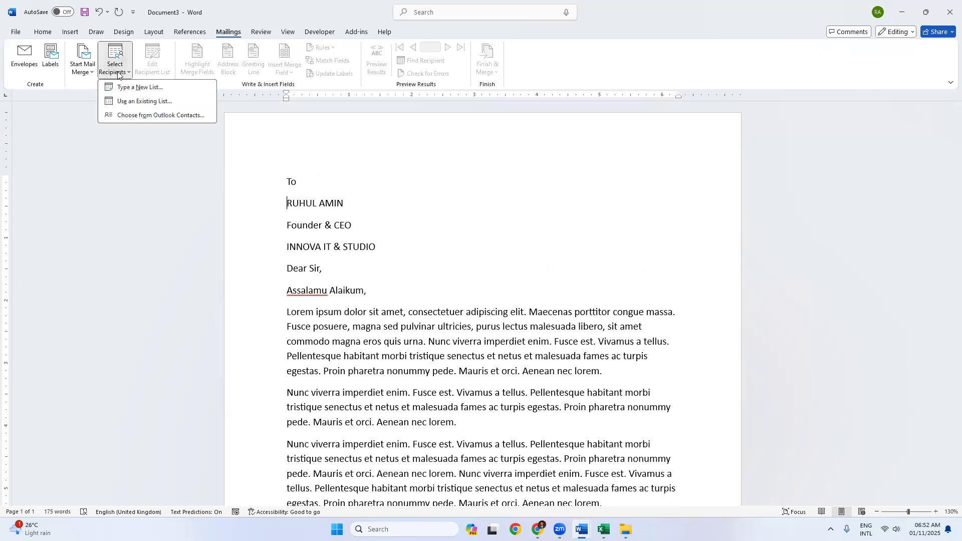
{"action": "left_click", "coordinate": [139, 89]}
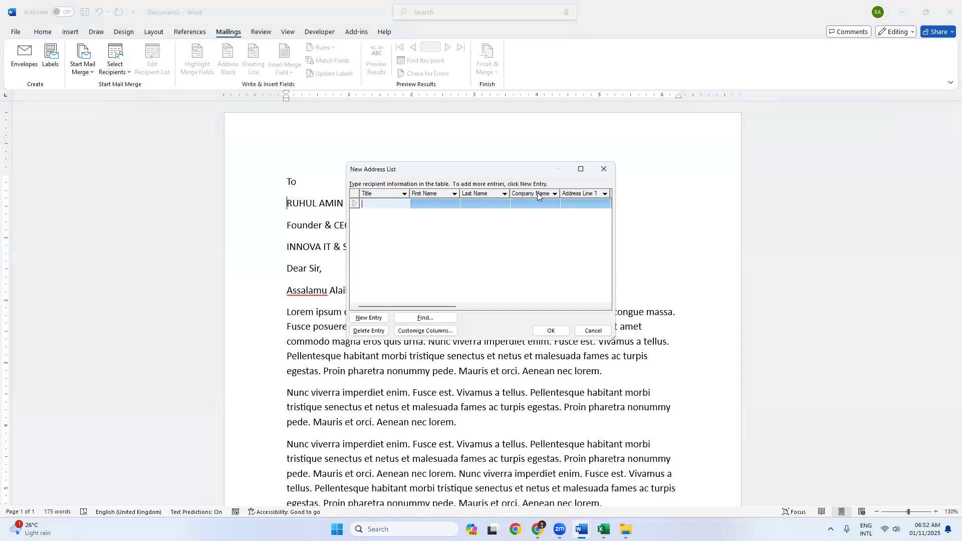
Step: Reposition the address list and delete the Title and Last Name fields in Customize Columns
{"action": "left_click_drag", "start_coordinate": [451, 308], "coordinate": [393, 302]}
{"action": "left_click_drag", "start_coordinate": [434, 171], "coordinate": [499, 163]}
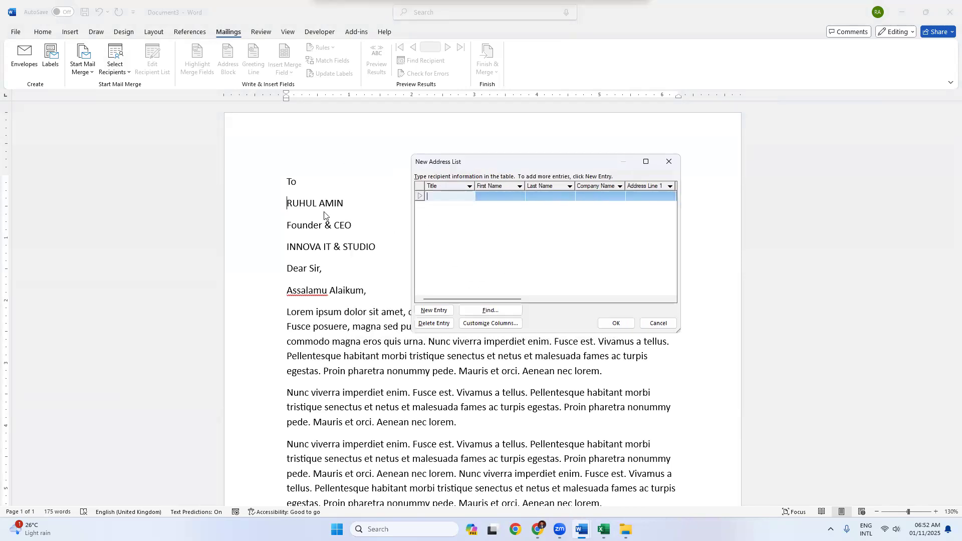
{"action": "left_click", "coordinate": [586, 195]}
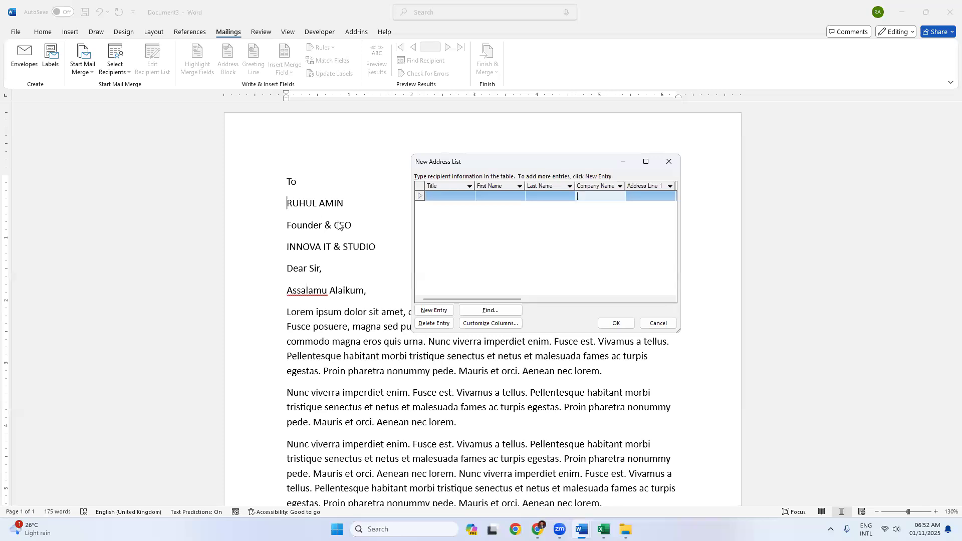
{"action": "left_click", "coordinate": [482, 326]}
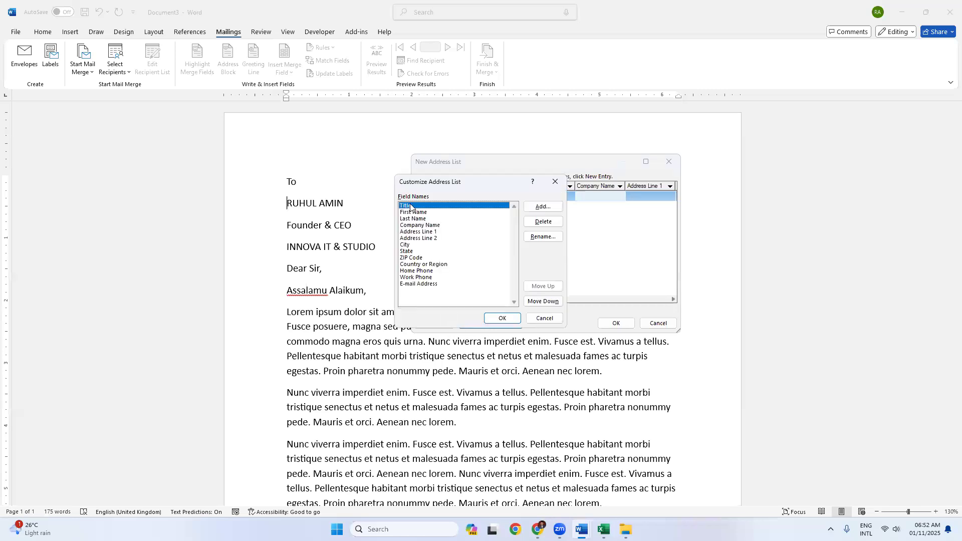
{"action": "left_click", "coordinate": [535, 226]}
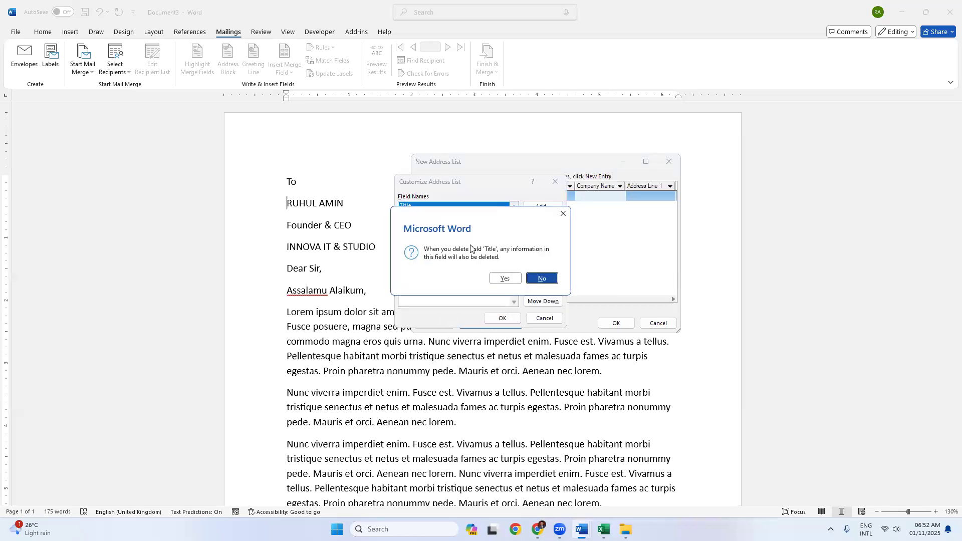
{"action": "key", "text": "Return"}
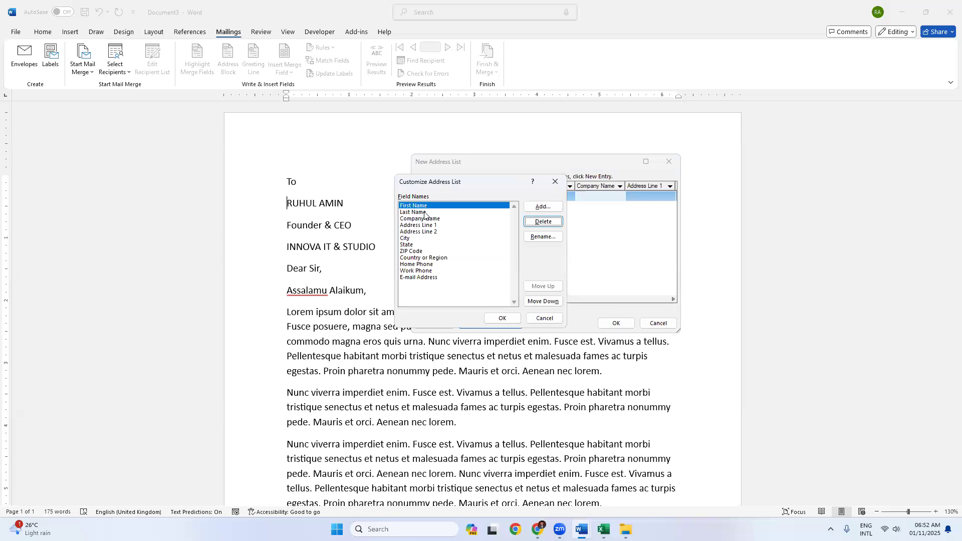
{"action": "left_click", "coordinate": [423, 212]}
{"action": "left_click", "coordinate": [535, 225]}
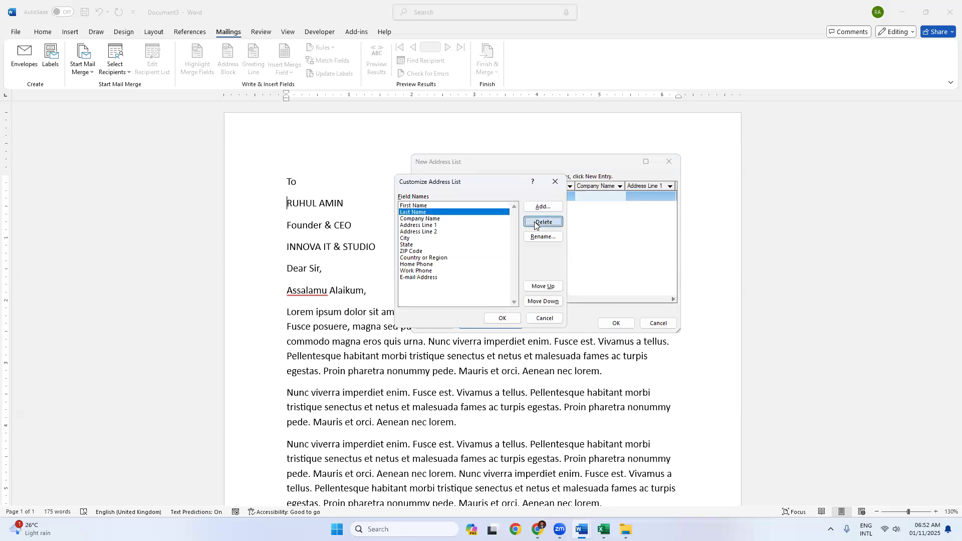
{"action": "left_click", "coordinate": [505, 279]}
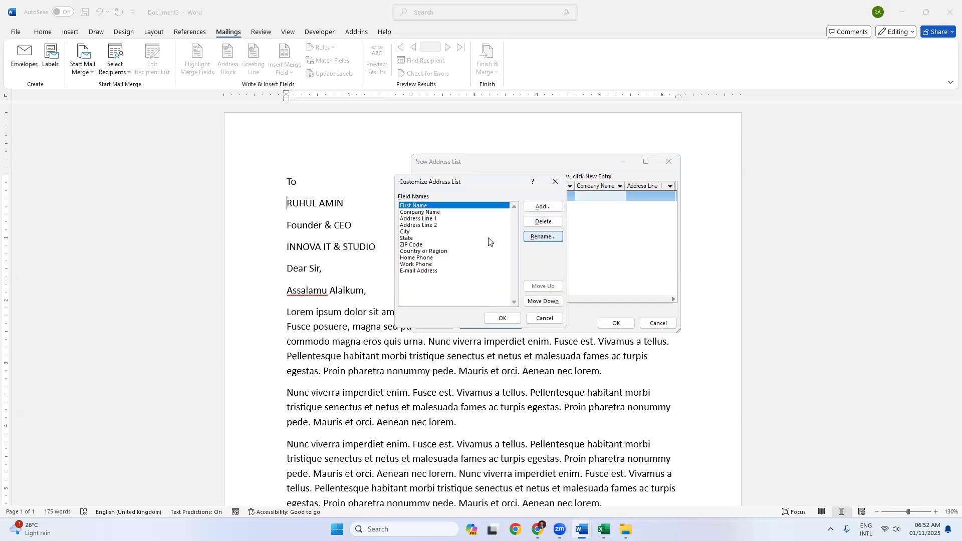
Step: Rename First Name to Name and add a new Designation field
{"action": "left_click", "coordinate": [543, 236]}
{"action": "double_click", "coordinate": [437, 259]}
{"action": "key", "text": "BackSpace"}
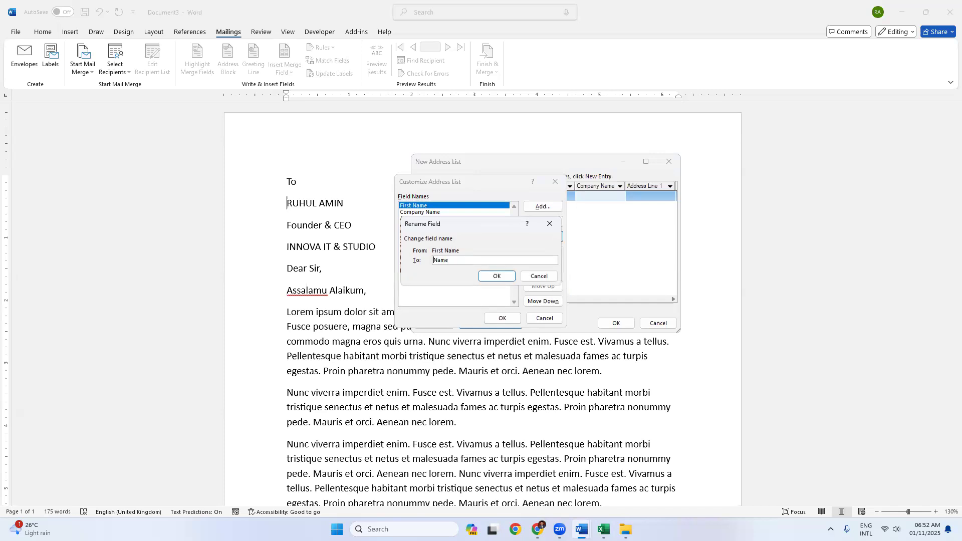
{"action": "key", "text": "Return"}
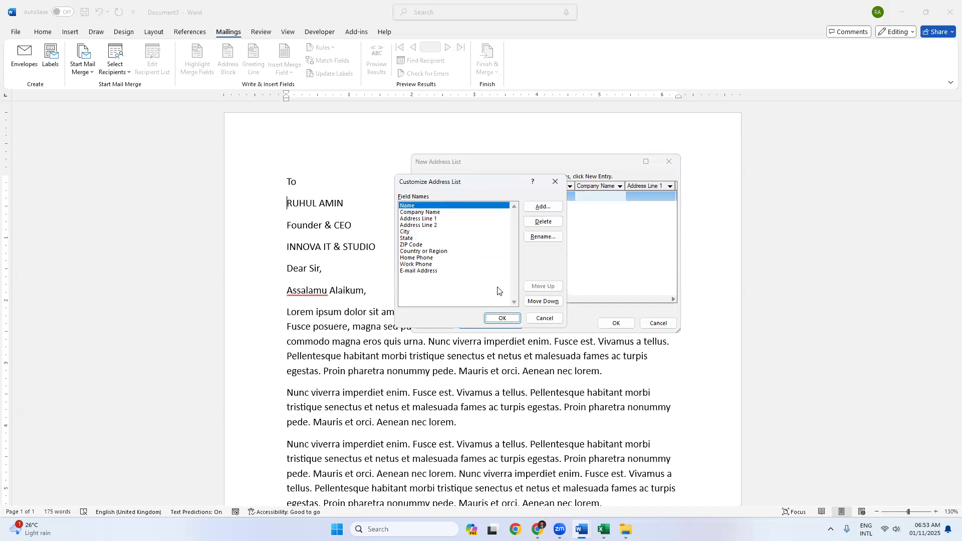
{"action": "left_click", "coordinate": [543, 207]}
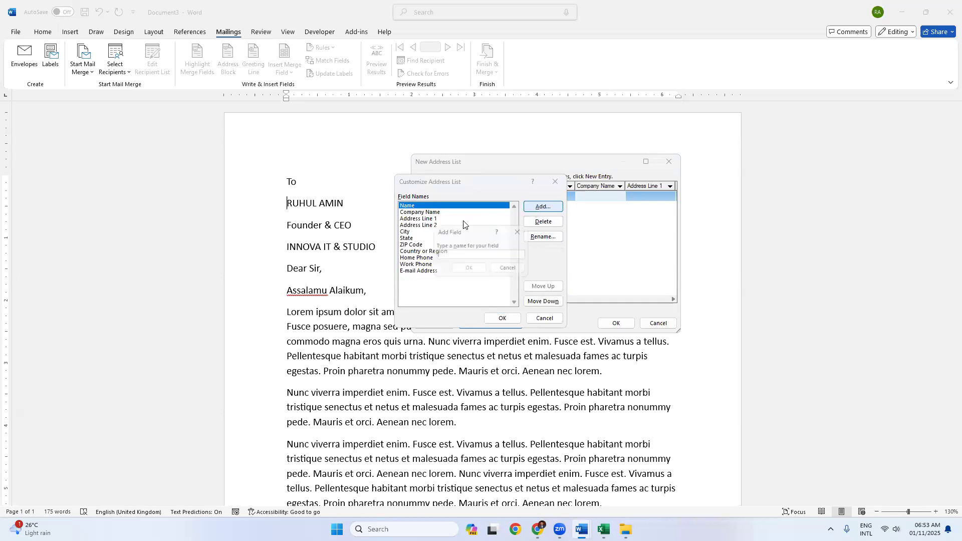
{"action": "type", "text": "Designha"}
{"action": "key", "text": "BackSpace"}
{"action": "key", "text": "BackSpace"}
{"action": "key", "text": "BackSpace"}
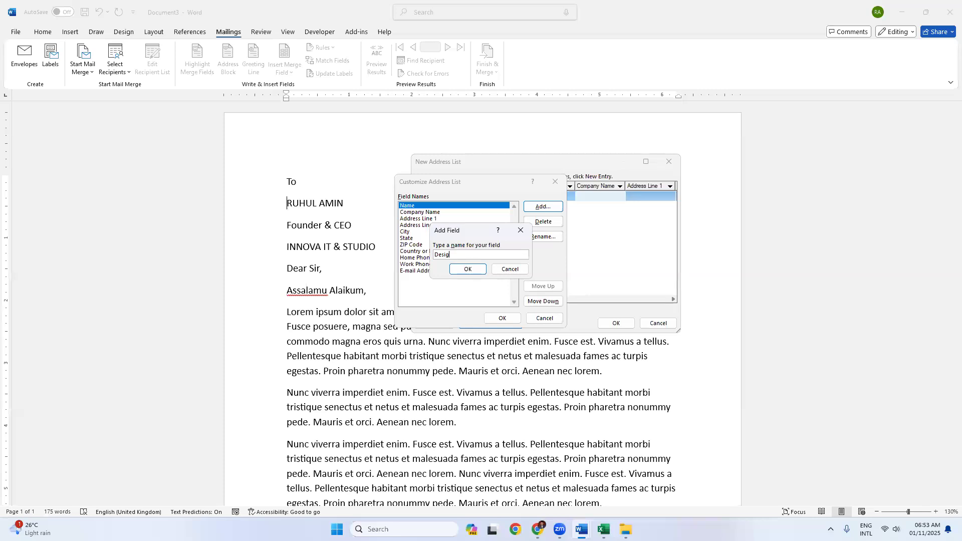
{"action": "type", "text": "nation"}
{"action": "left_click", "coordinate": [467, 269]}
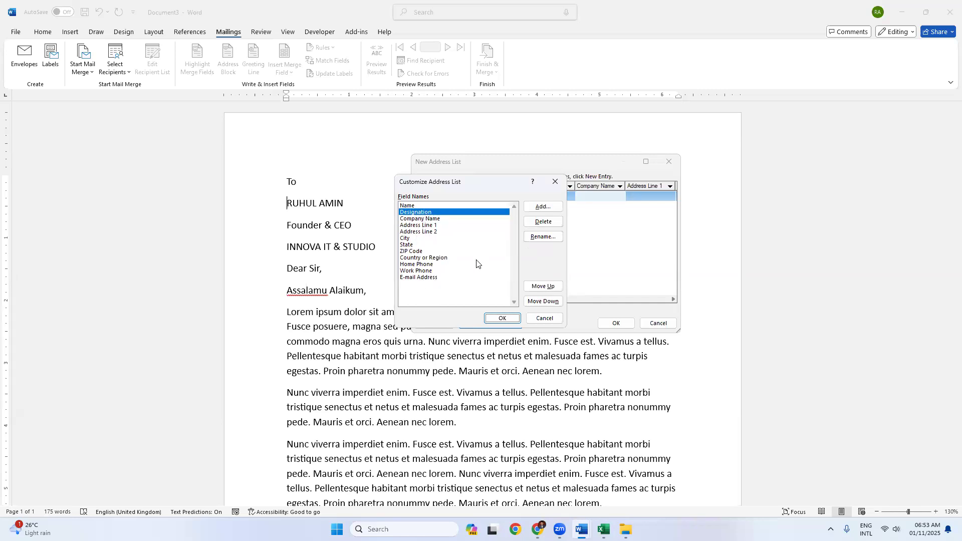
Step: Enter two recipients: a CEO at INNOVA IT and a CEO at Creat
{"action": "left_click", "coordinate": [501, 318]}
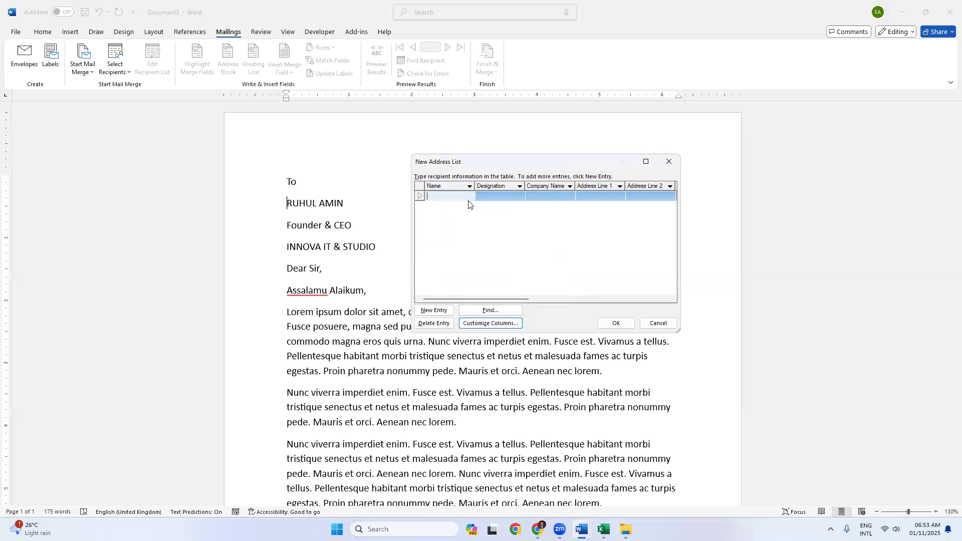
{"action": "key", "text": "Tab"}
{"action": "type", "text": "CEO"}
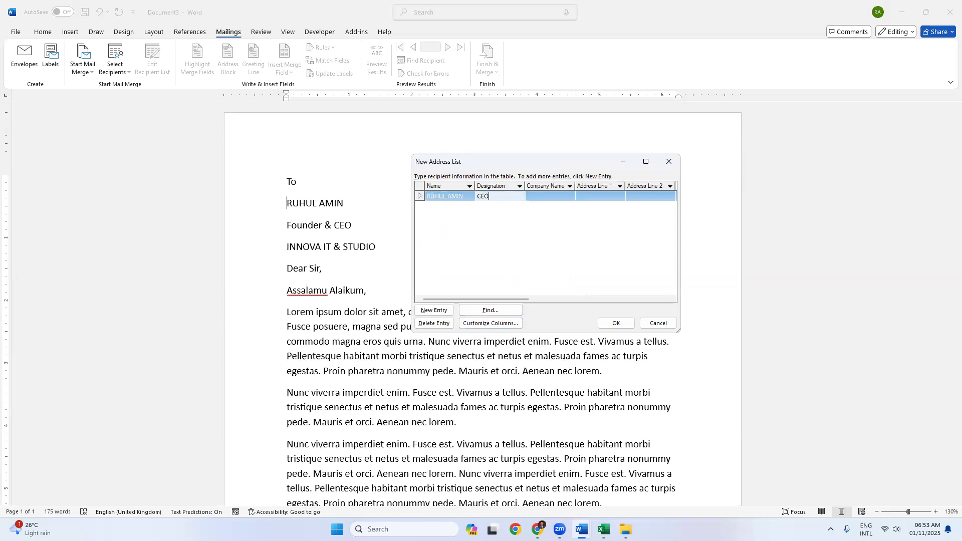
{"action": "key", "text": "Tab"}
{"action": "type", "text": "INNOVA IT"}
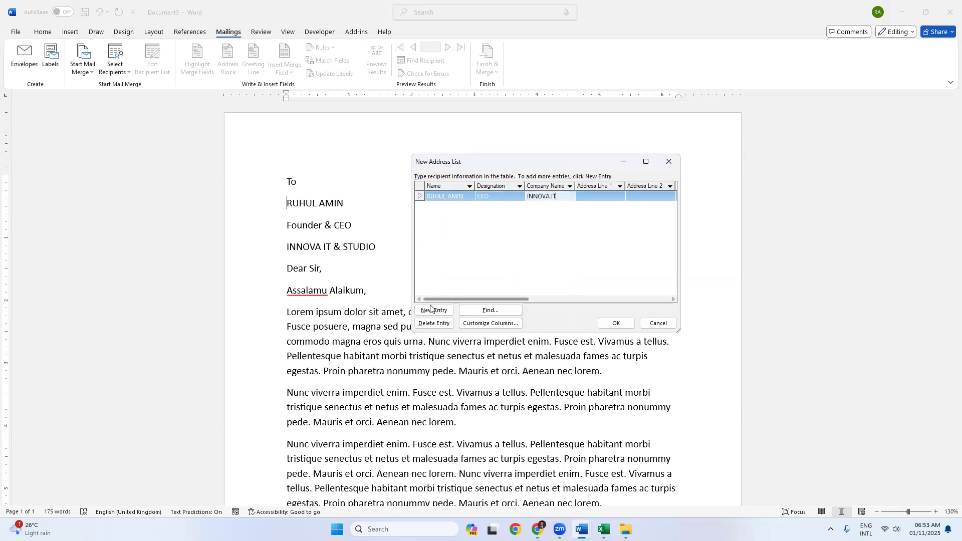
{"action": "key", "text": "Return"}
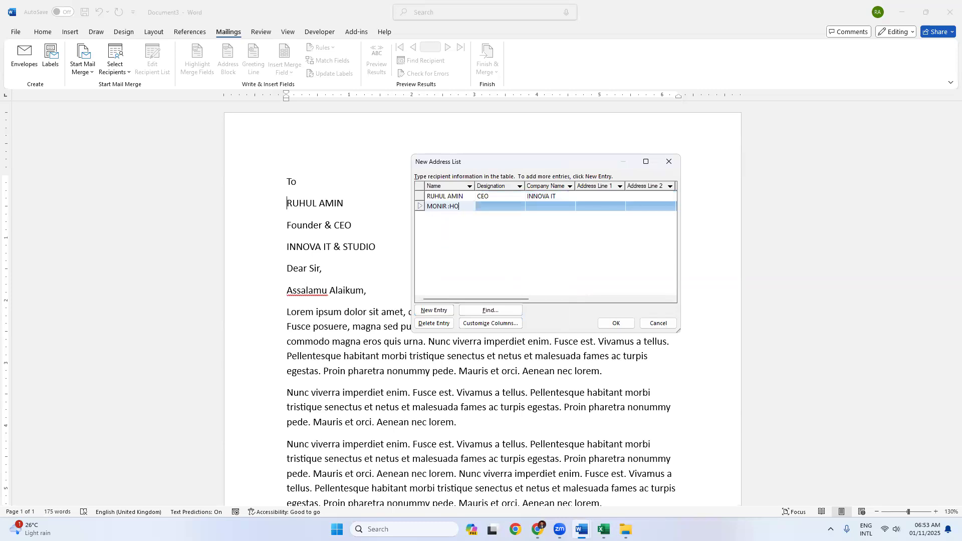
{"action": "key", "text": "Tab"}
{"action": "type", "text": "CEO"}
{"action": "key", "text": "Tab"}
{"action": "type", "text": "LC"}
{"action": "key", "text": "BackSpace"}
{"action": "key", "text": "BackSpace"}
{"action": "type", "text": "Creatie IT"}
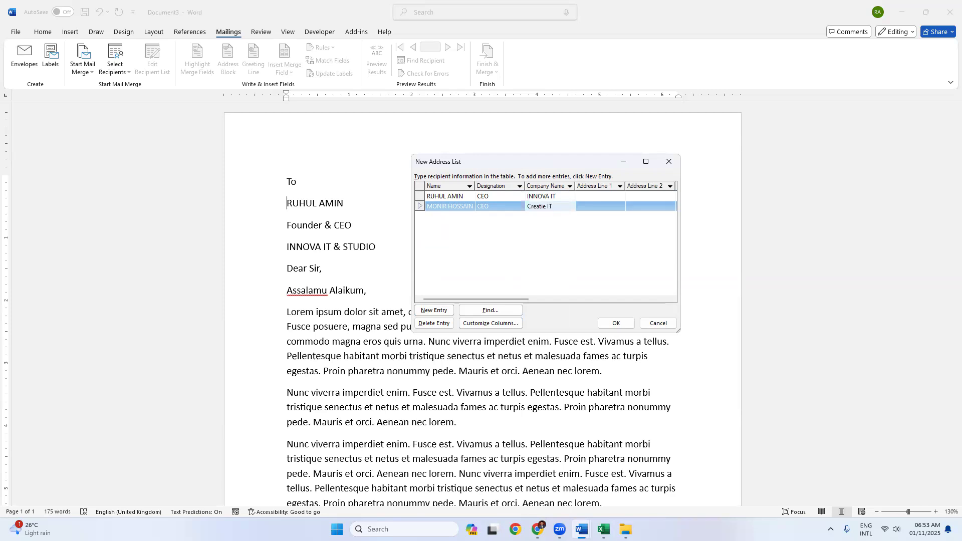
Step: Add a Manager at Islami Ba and a Founder of Social Walfare Foundation, then close the list
{"action": "left_click", "coordinate": [434, 310]}
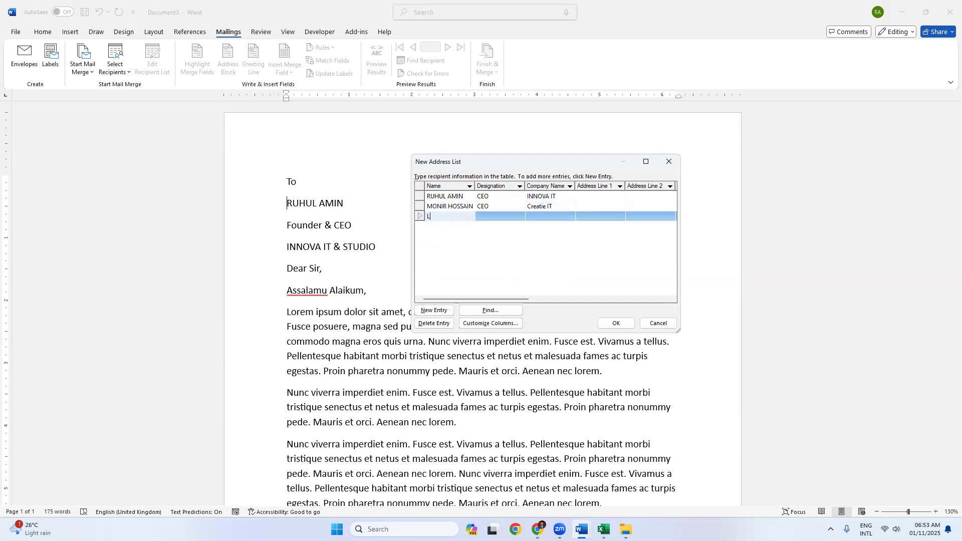
{"action": "type", "text": "LS"}
{"action": "key", "text": "BackSpace"}
{"action": "key", "text": "BackSpace"}
{"action": "key", "text": "Tab"}
{"action": "type", "text": "Manager"}
{"action": "key", "text": "Tab"}
{"action": "type", "text": "Islami Bank"}
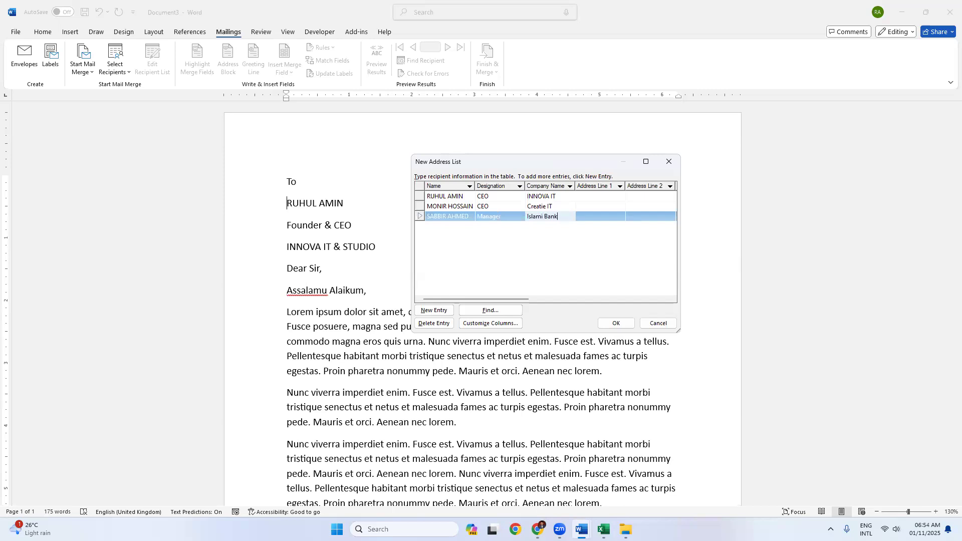
{"action": "left_click", "coordinate": [425, 310]}
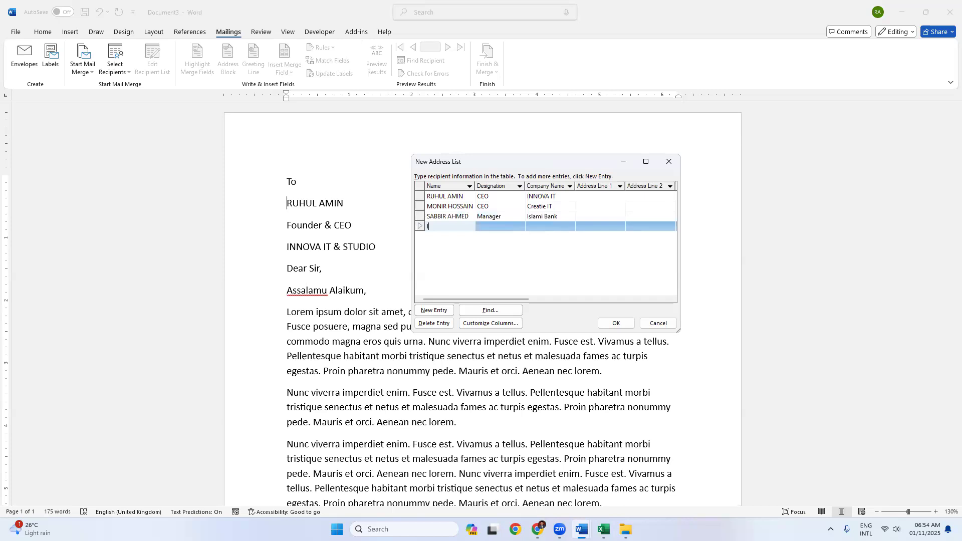
{"action": "key", "text": "Tab"}
{"action": "type", "text": "Founder"}
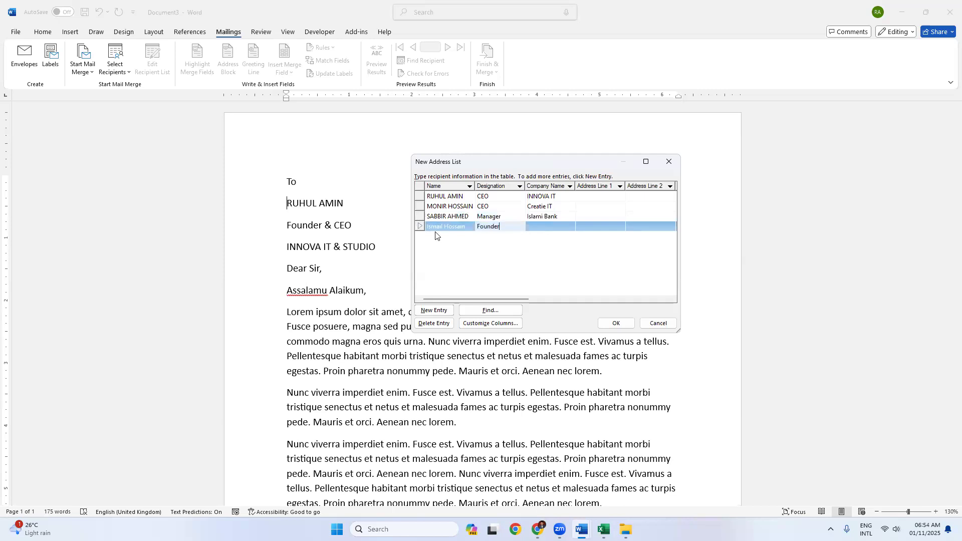
{"action": "key", "text": "Tab"}
{"action": "type", "text": "S"}
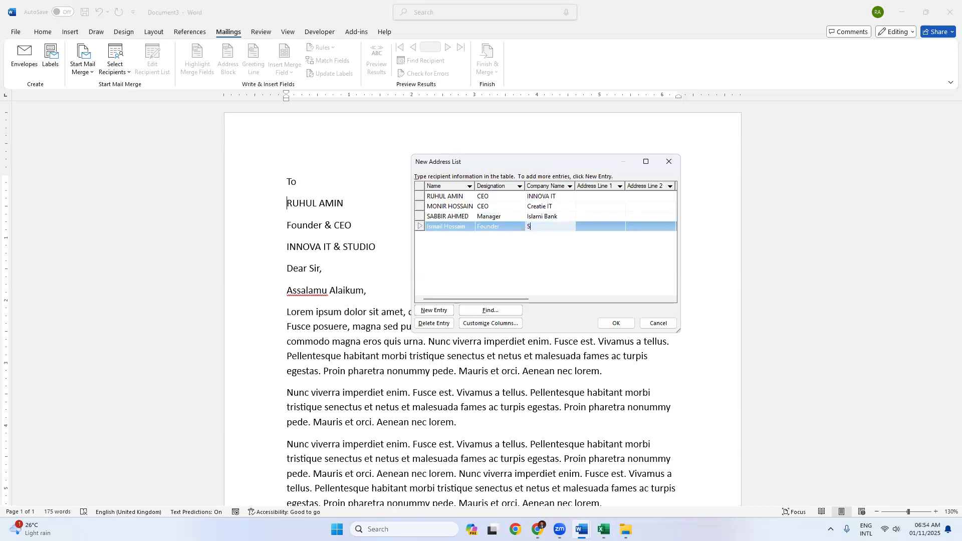
{"action": "type", "text": "ocial Wal"}
{"action": "type", "text": "fare Foun"}
{"action": "type", "text": "dation"}
{"action": "left_click", "coordinate": [618, 326]}
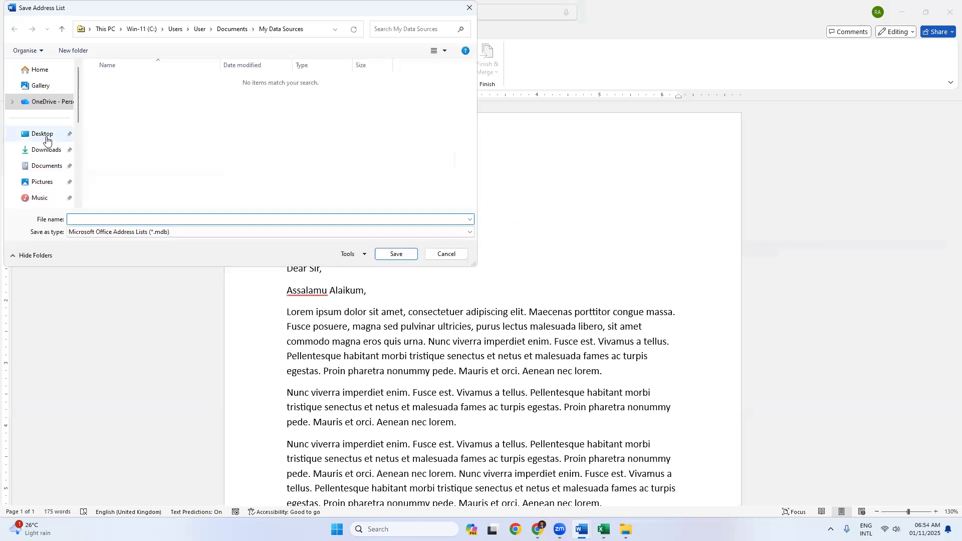
Step: Save the recipient list to the Desktop as 'invitation list'
{"action": "left_click", "coordinate": [45, 138]}
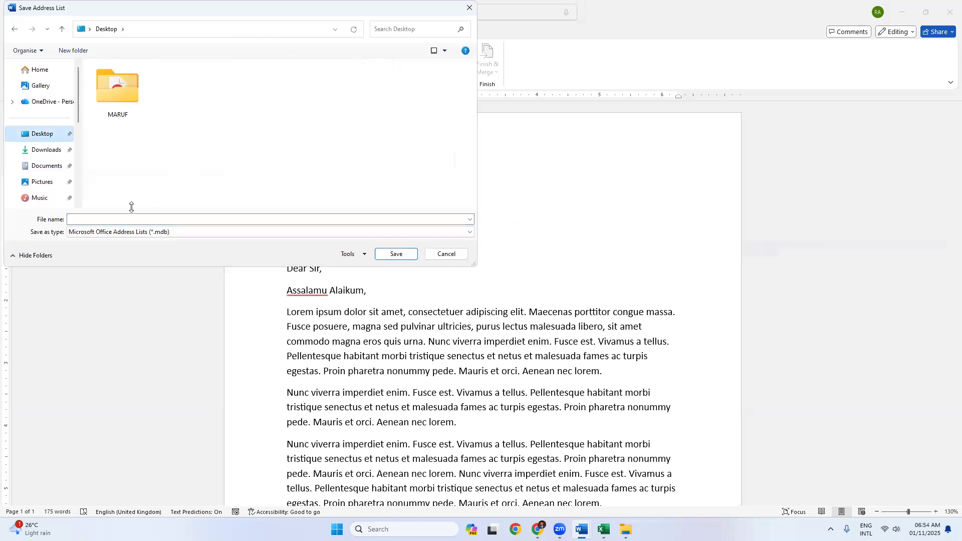
{"action": "left_click", "coordinate": [121, 221]}
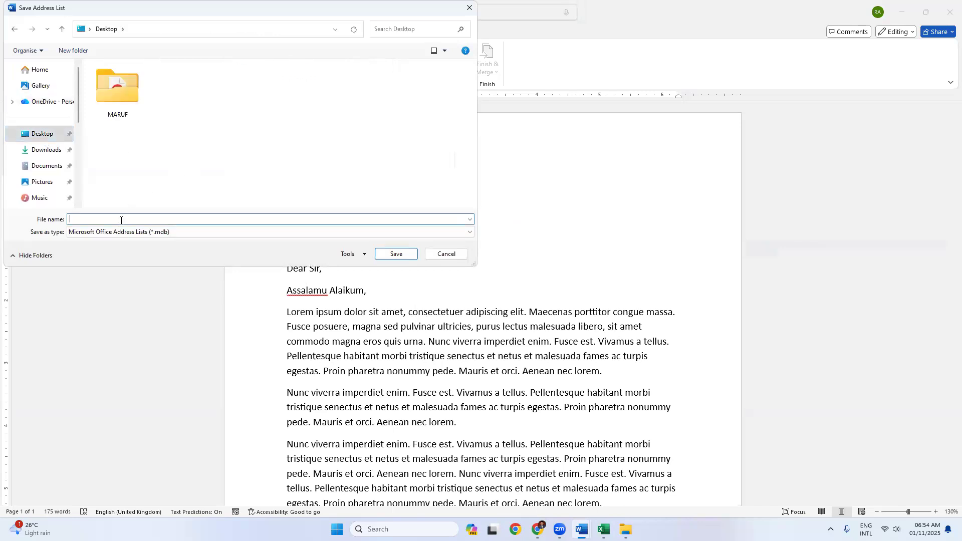
{"action": "type", "text": "nvitation liws"}
{"action": "key", "text": "BackSpace"}
{"action": "key", "text": "BackSpace"}
{"action": "type", "text": "st"}
{"action": "left_click", "coordinate": [393, 253]}
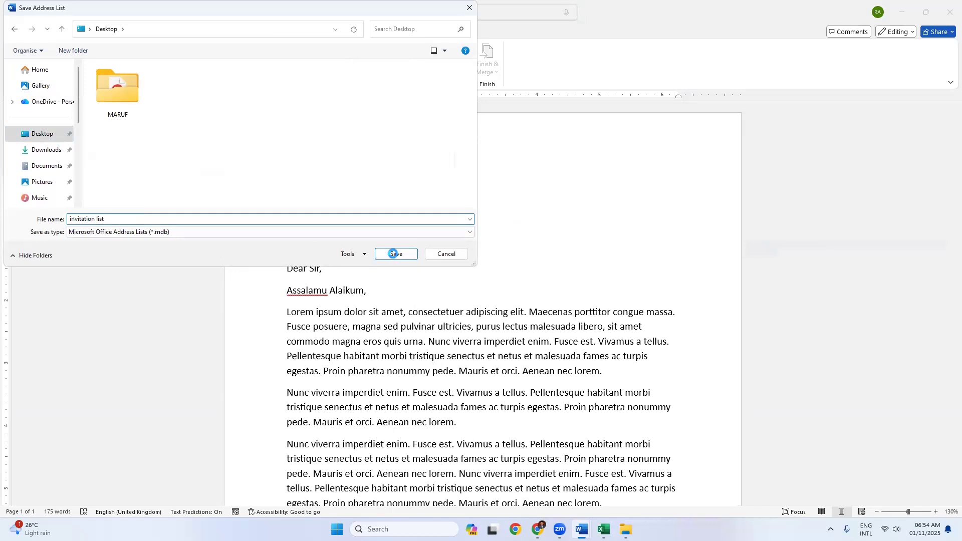
{"action": "left_click", "coordinate": [393, 254]}
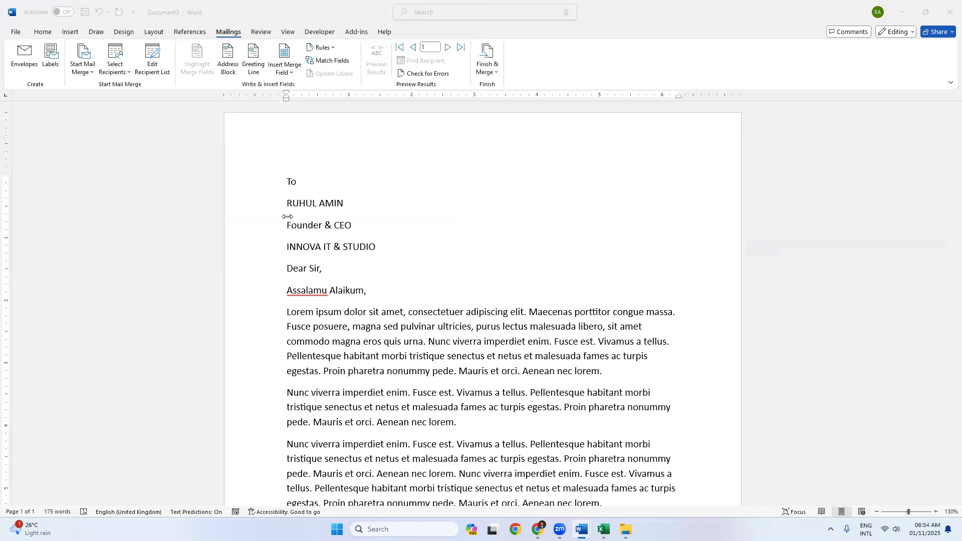
Step: Replace the recipient name line with the «Name» merge field
{"action": "left_click", "coordinate": [338, 202]}
{"action": "triple_click", "coordinate": [338, 203]}
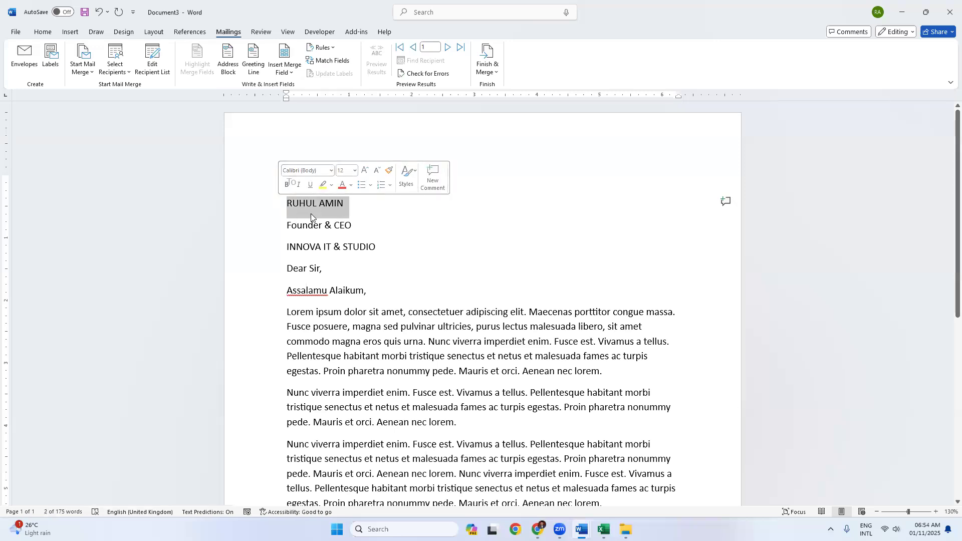
{"action": "key", "text": "Delete"}
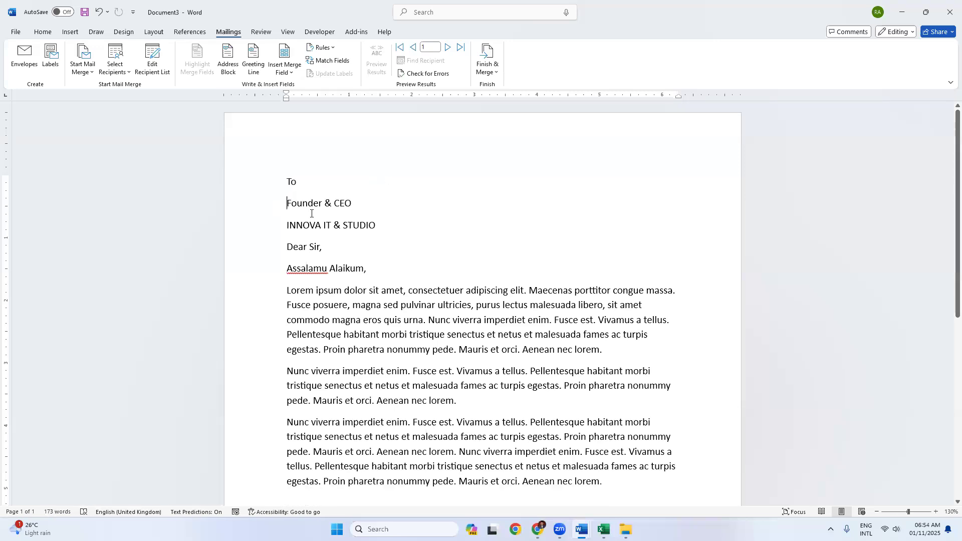
{"action": "key", "text": "ctrl+z"}
{"action": "triple_click", "coordinate": [342, 203]}
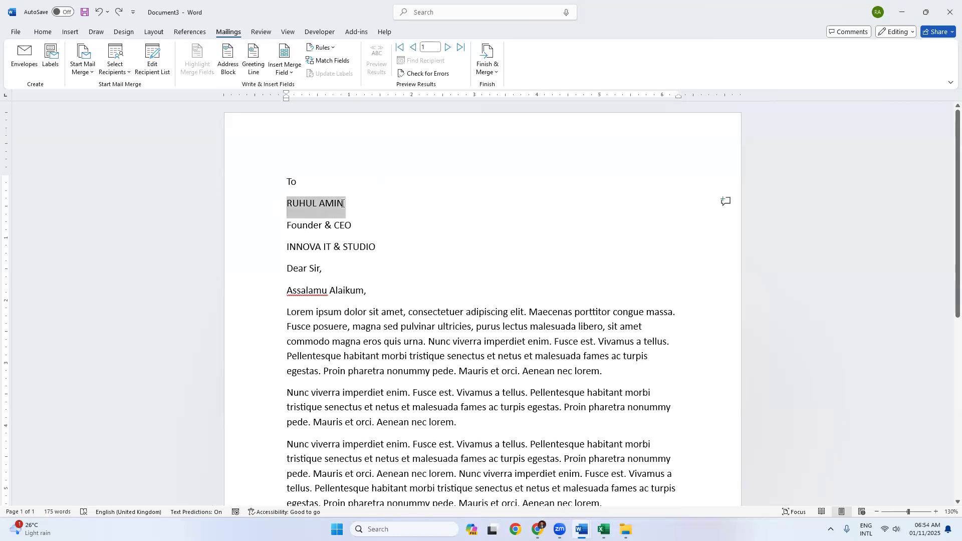
{"action": "left_click", "coordinate": [287, 73]}
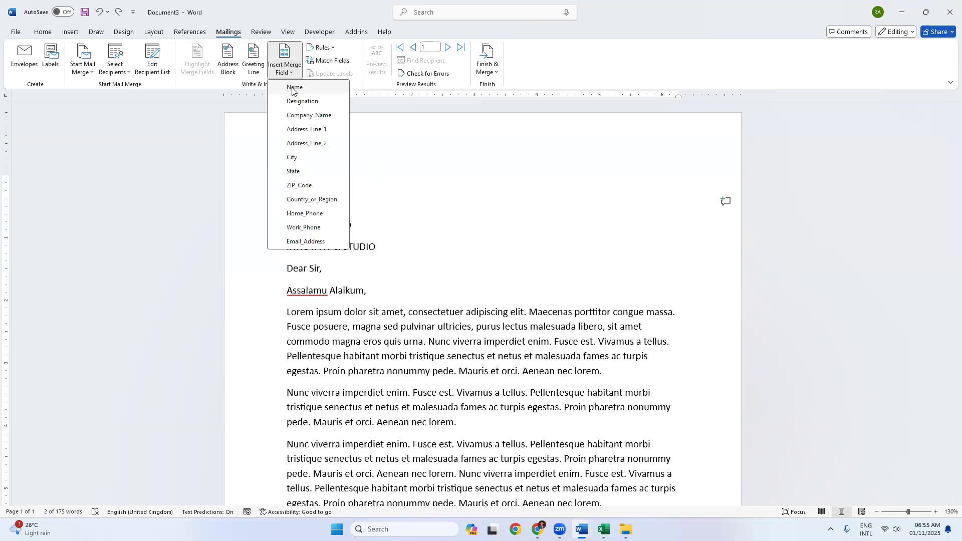
{"action": "left_click", "coordinate": [294, 87]}
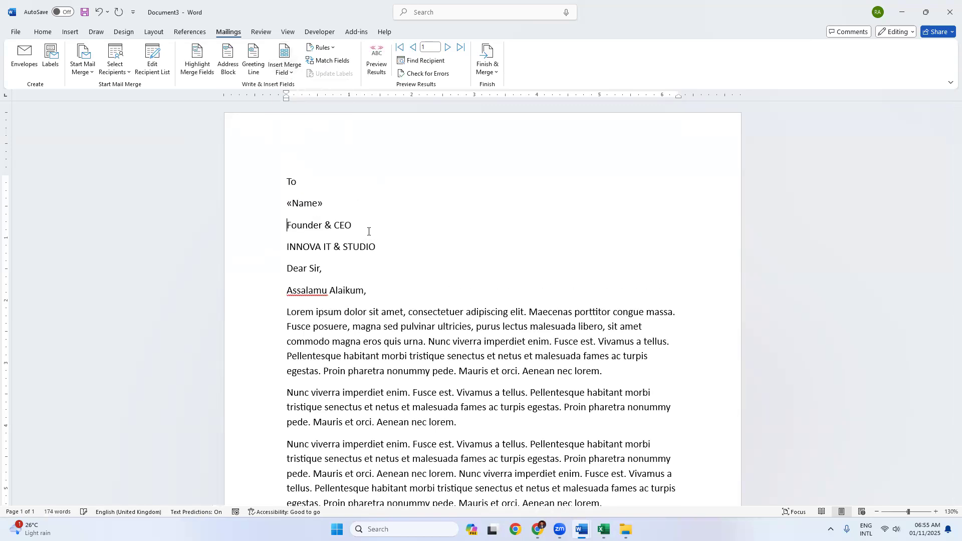
Step: Replace the Founder & CEO and INNOVA IT & STUDIO lines with «Designation» and «Company_Name» fields
{"action": "triple_click", "coordinate": [351, 226]}
{"action": "key", "text": "Delete"}
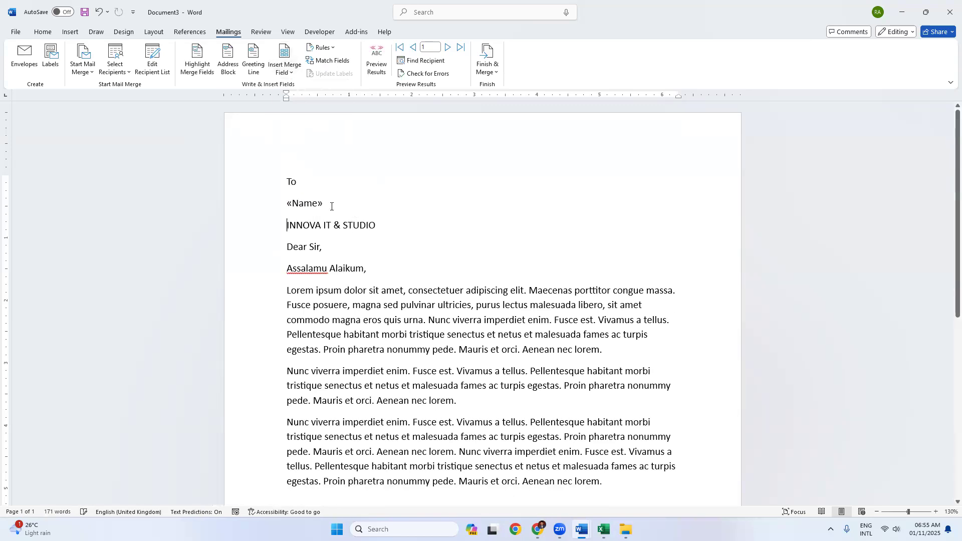
{"action": "left_click", "coordinate": [283, 73]}
{"action": "left_click", "coordinate": [294, 101]}
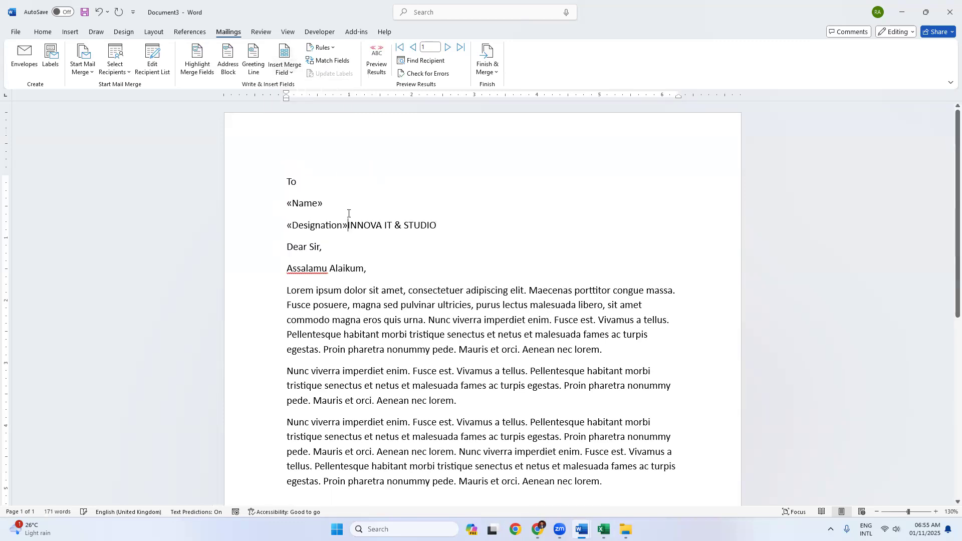
{"action": "key", "text": "Return"}
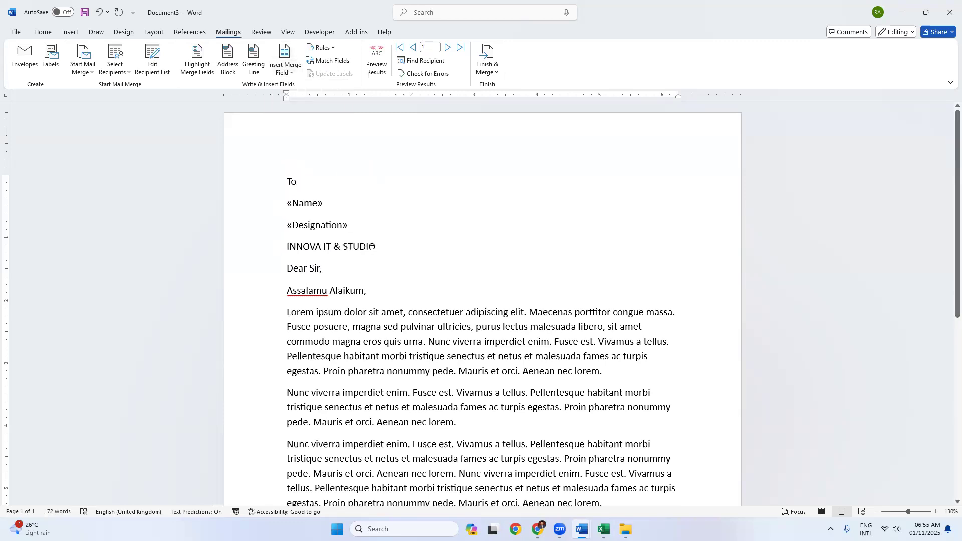
{"action": "triple_click", "coordinate": [376, 247]}
{"action": "key", "text": "Delete"}
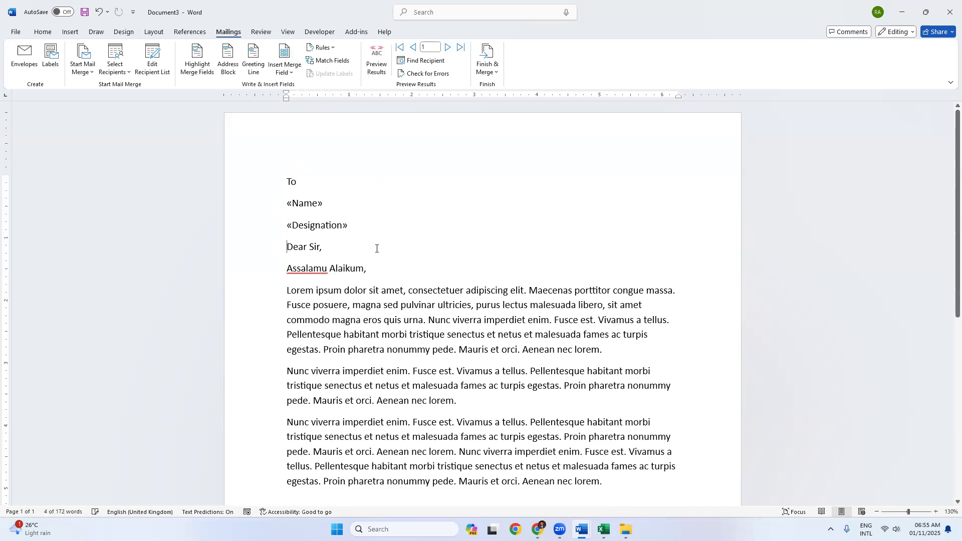
{"action": "key", "text": "Return"}
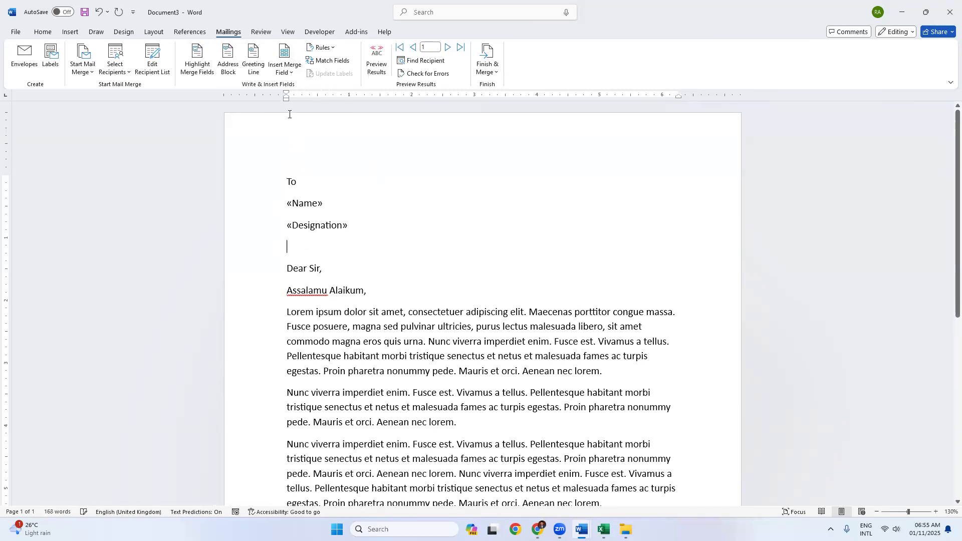
{"action": "left_click", "coordinate": [282, 73]}
{"action": "left_click", "coordinate": [289, 115]}
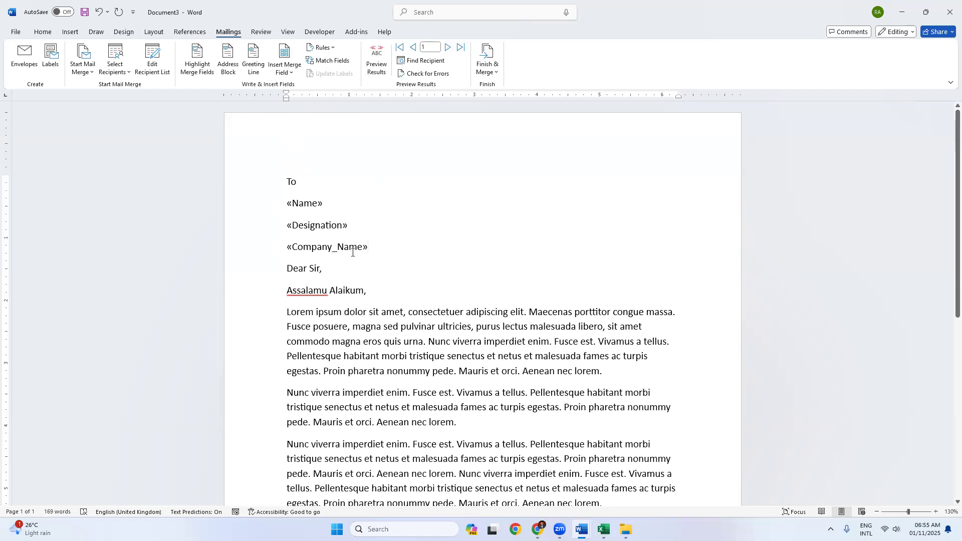
{"action": "left_click", "coordinate": [484, 72]}
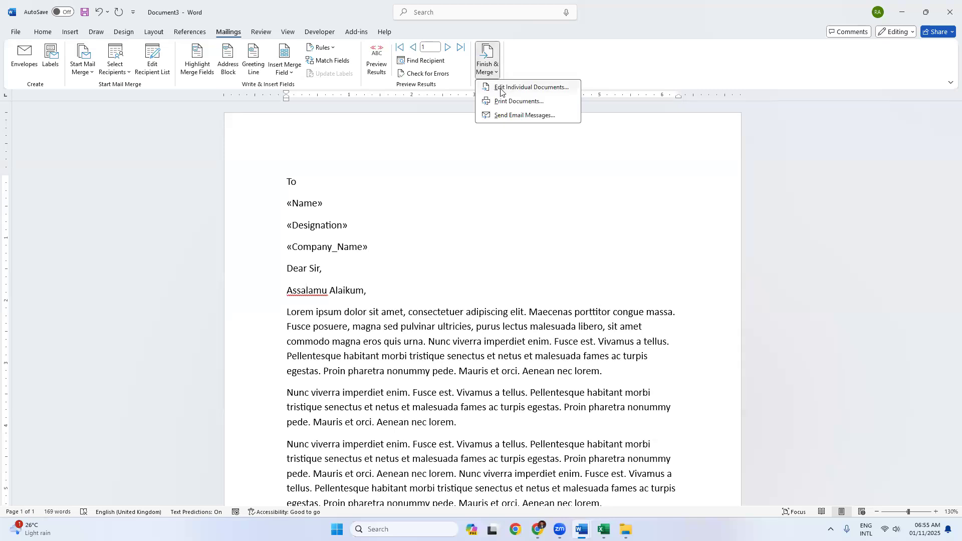
Step: Merge all records into individual editable letters in a new document
{"action": "left_click", "coordinate": [500, 88]}
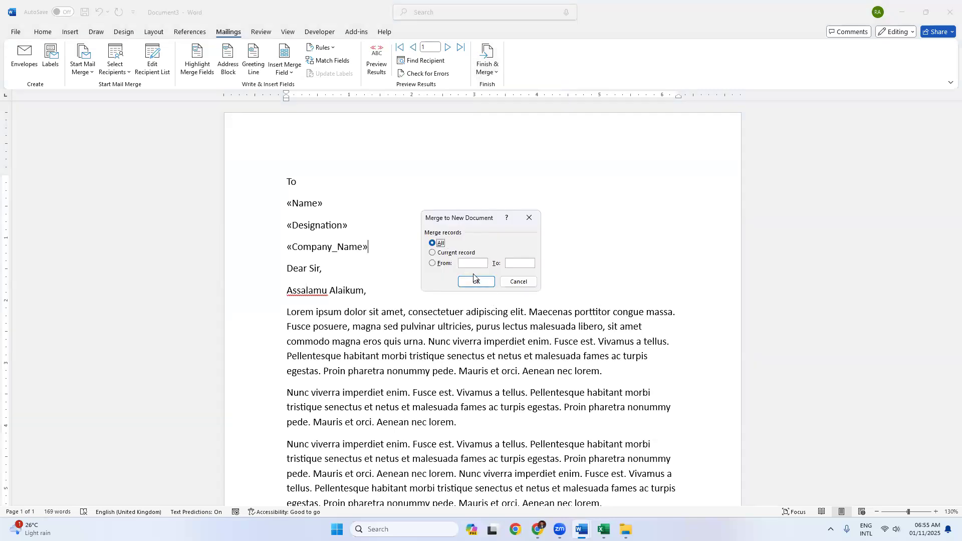
{"action": "left_click", "coordinate": [476, 282]}
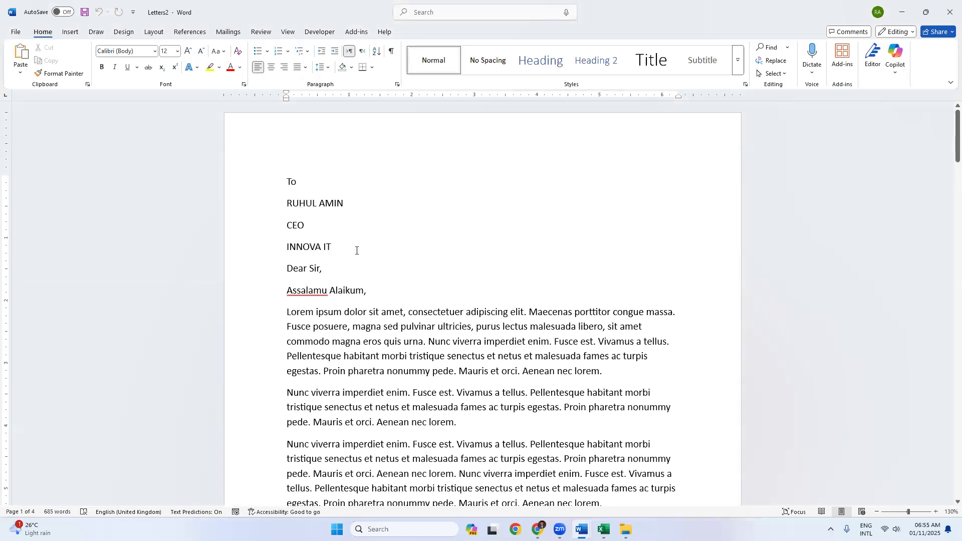
{"action": "scroll", "coordinate": [356, 250], "scroll_direction": "down", "scroll_amount": 12}
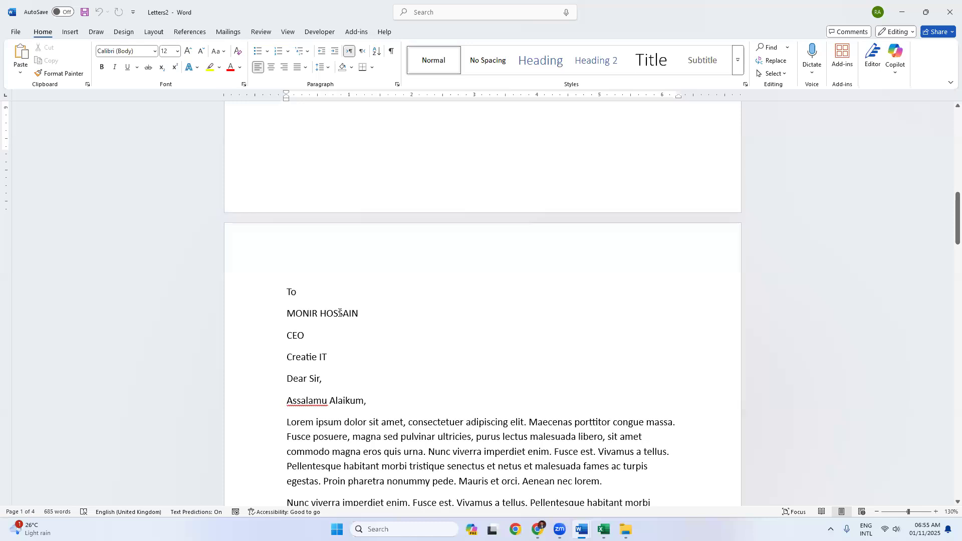
{"action": "scroll", "coordinate": [340, 300], "scroll_direction": "down", "scroll_amount": 3}
{"action": "scroll", "coordinate": [345, 269], "scroll_direction": "down", "scroll_amount": 20}
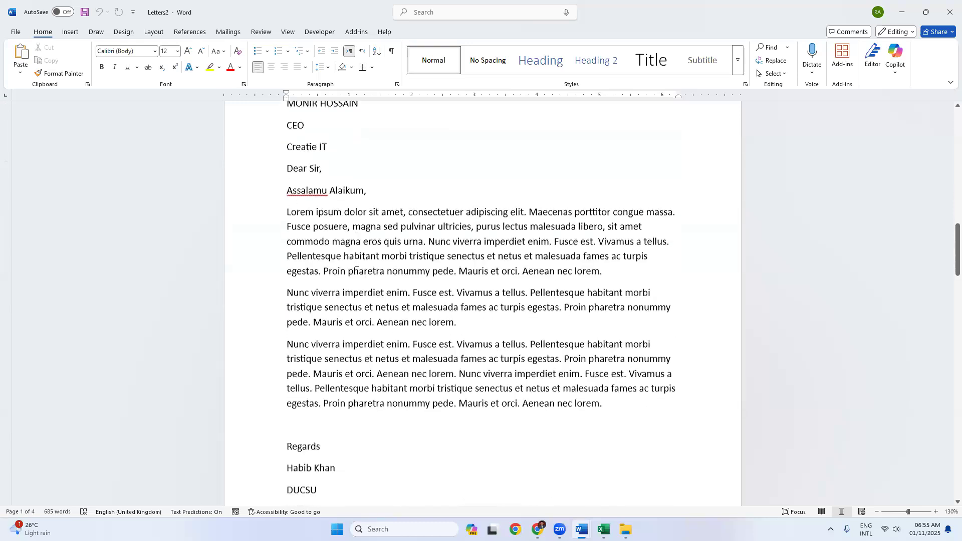
{"action": "triple_click", "coordinate": [334, 303]}
{"action": "scroll", "coordinate": [324, 271], "scroll_direction": "down", "scroll_amount": 3}
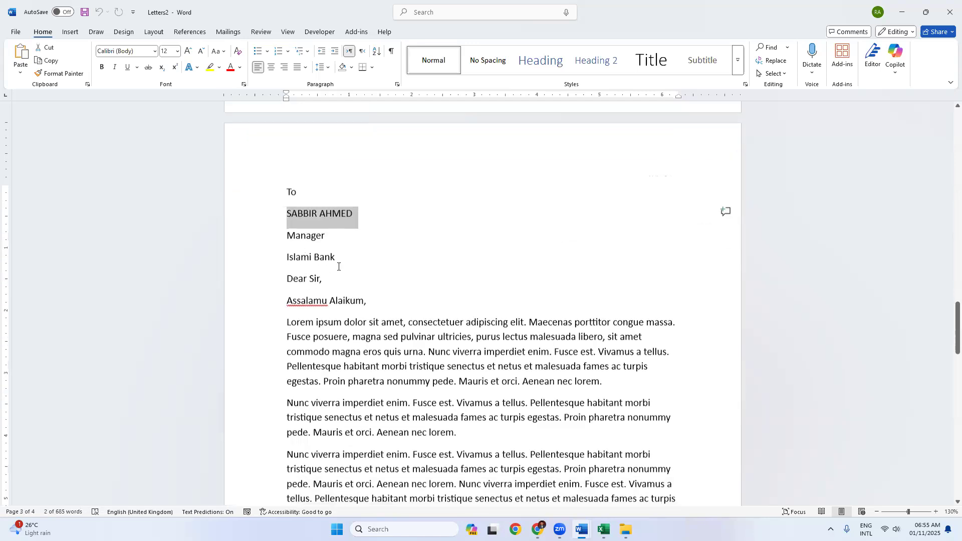
{"action": "scroll", "coordinate": [309, 273], "scroll_direction": "down", "scroll_amount": 20}
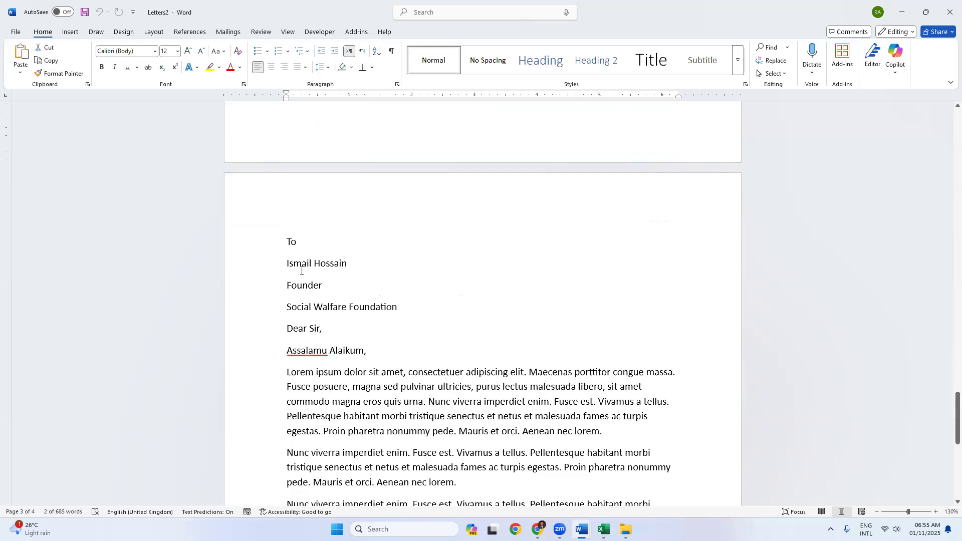
{"action": "left_click_drag", "start_coordinate": [287, 264], "coordinate": [356, 309]}
{"action": "left_click", "coordinate": [355, 311]}
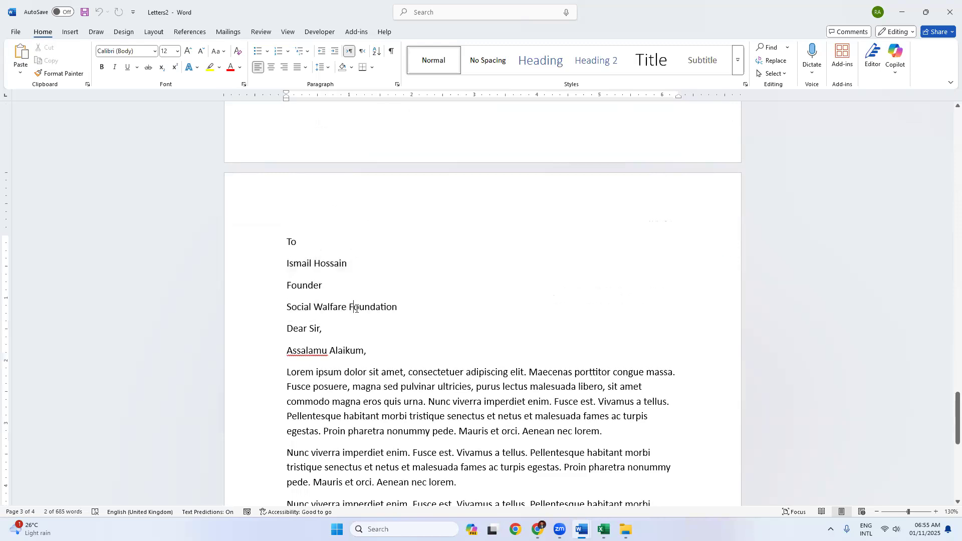
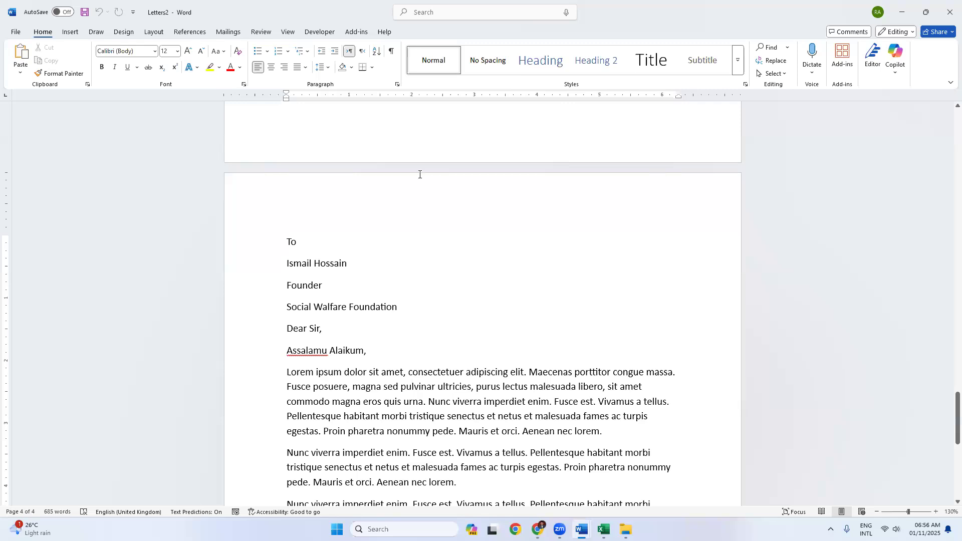
Step: Bring up the Basic Computer Course Modul V-03.pdf in Chrome and clear the leftover highlight
{"action": "key", "text": "alt+Tab"}
{"action": "left_click", "coordinate": [473, 169]}
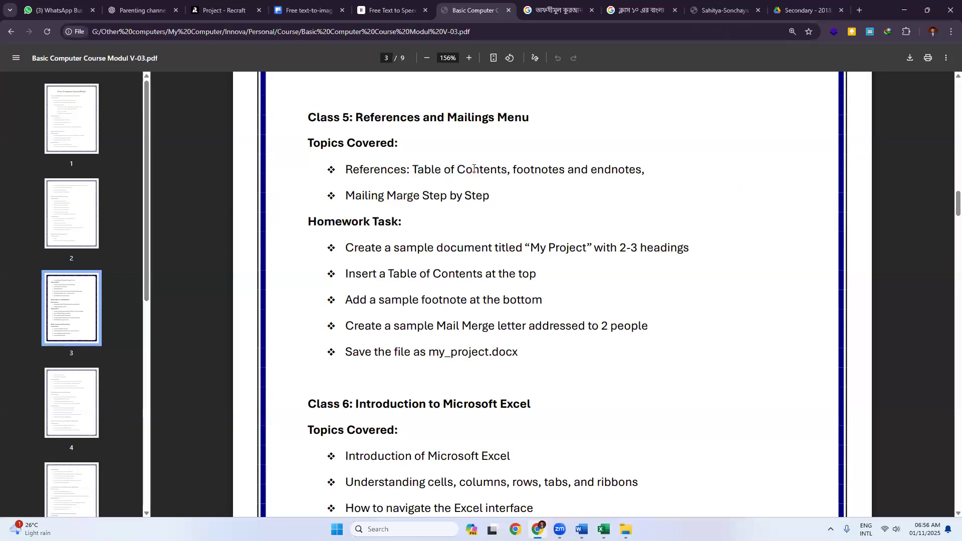
{"action": "left_click_drag", "start_coordinate": [511, 170], "coordinate": [617, 174]}
{"action": "left_click", "coordinate": [511, 187]}
{"action": "left_click_drag", "start_coordinate": [487, 196], "coordinate": [386, 195]}
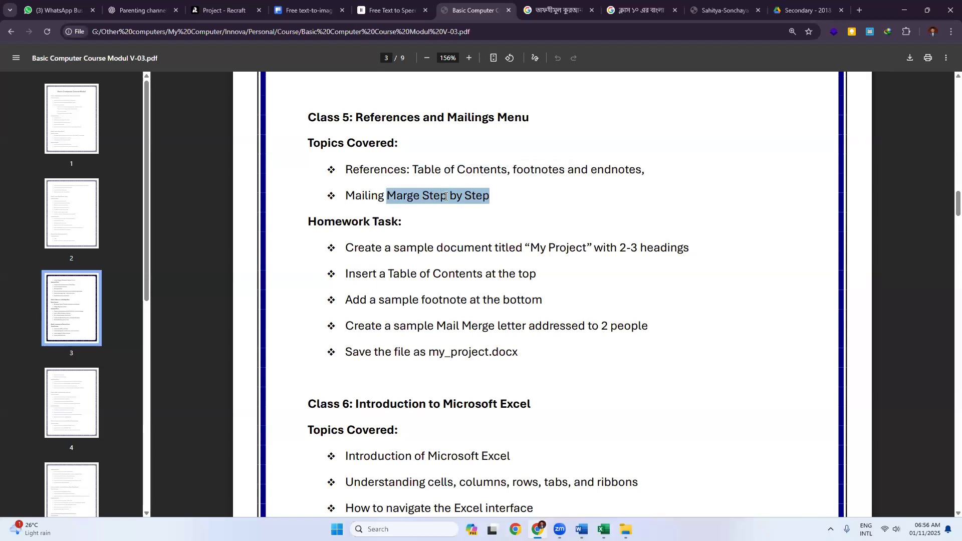
{"action": "left_click", "coordinate": [387, 195]}
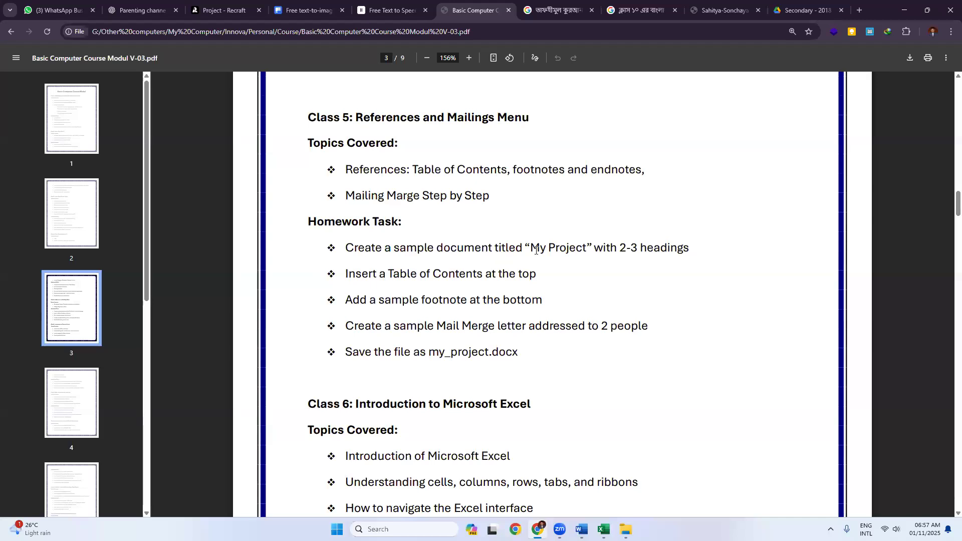
Step: Highlight the Class 5 homework tasks: My Project, Table of Contents, sample footnote, Mail Merge letter, my_project
{"action": "left_click_drag", "start_coordinate": [531, 248], "coordinate": [592, 248]}
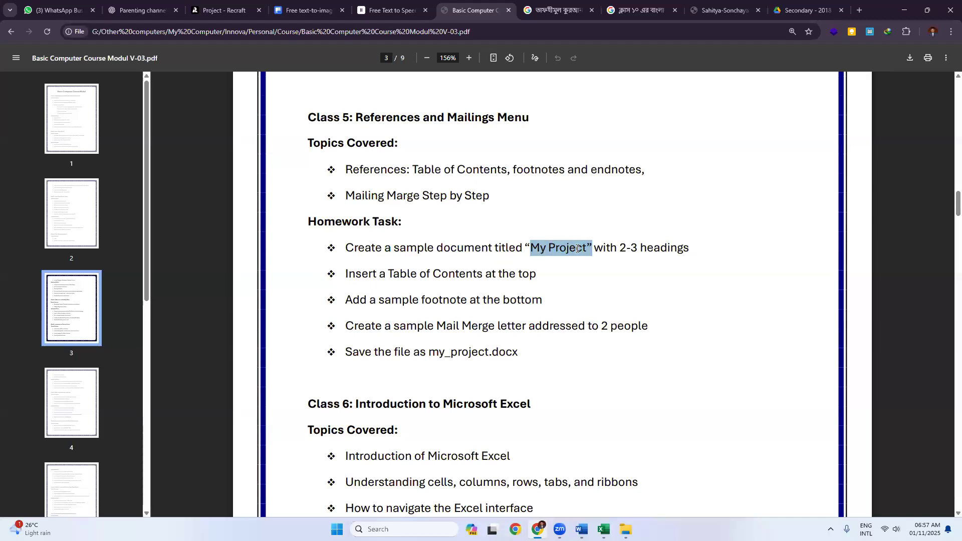
{"action": "double_click", "coordinate": [467, 249]}
{"action": "left_click_drag", "start_coordinate": [525, 247], "coordinate": [687, 248]}
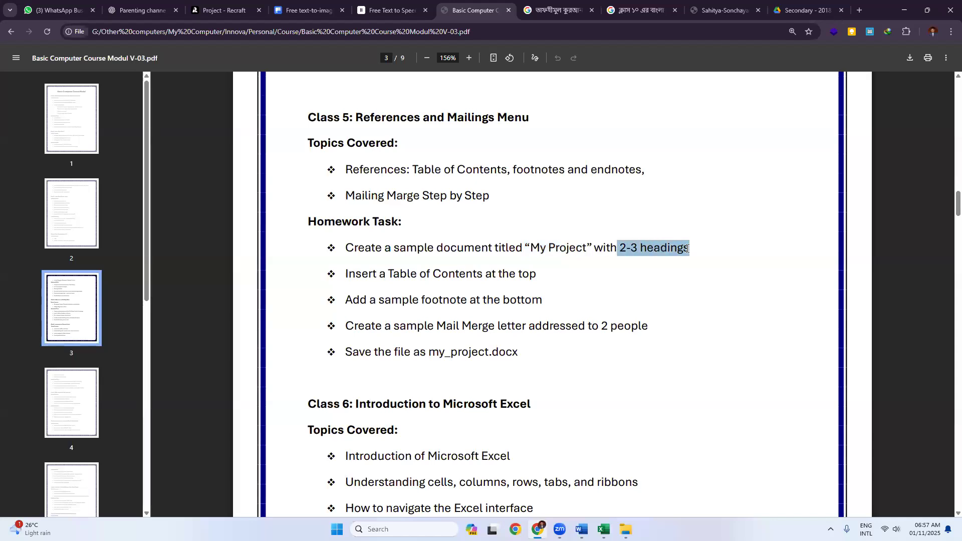
{"action": "left_click_drag", "start_coordinate": [389, 274], "coordinate": [512, 271]}
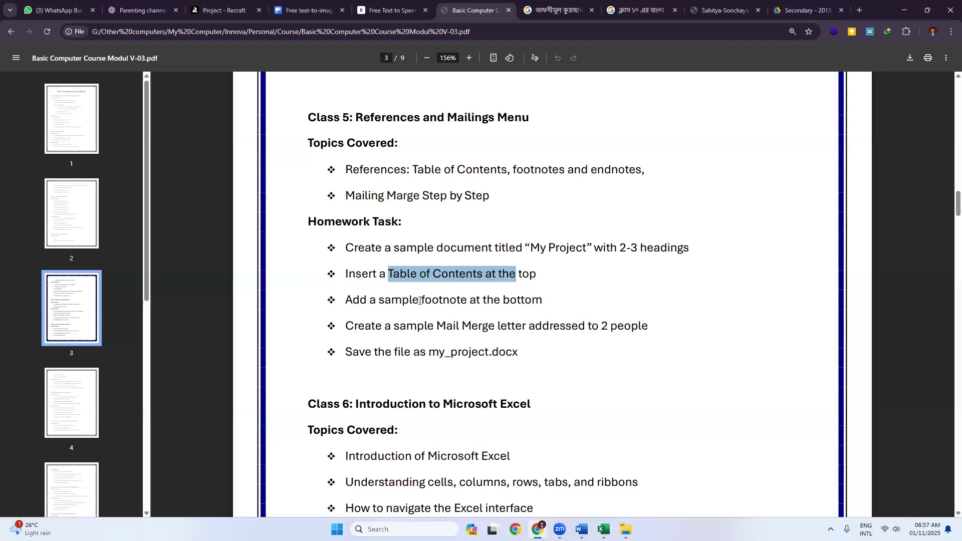
{"action": "left_click_drag", "start_coordinate": [379, 299], "coordinate": [543, 303]}
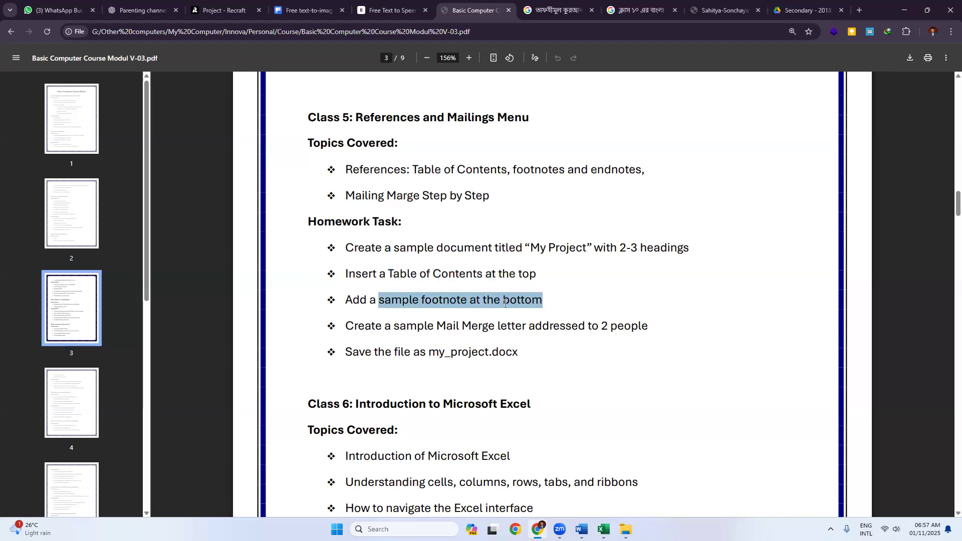
{"action": "left_click", "coordinate": [416, 303]}
{"action": "double_click", "coordinate": [395, 301]}
{"action": "left_click_drag", "start_coordinate": [437, 325], "coordinate": [650, 328]}
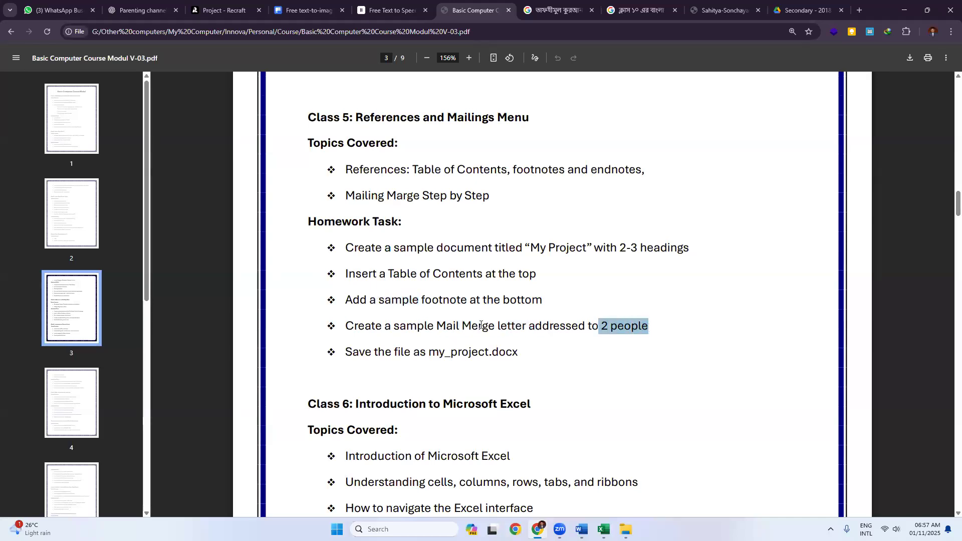
{"action": "left_click_drag", "start_coordinate": [489, 326], "coordinate": [587, 328]}
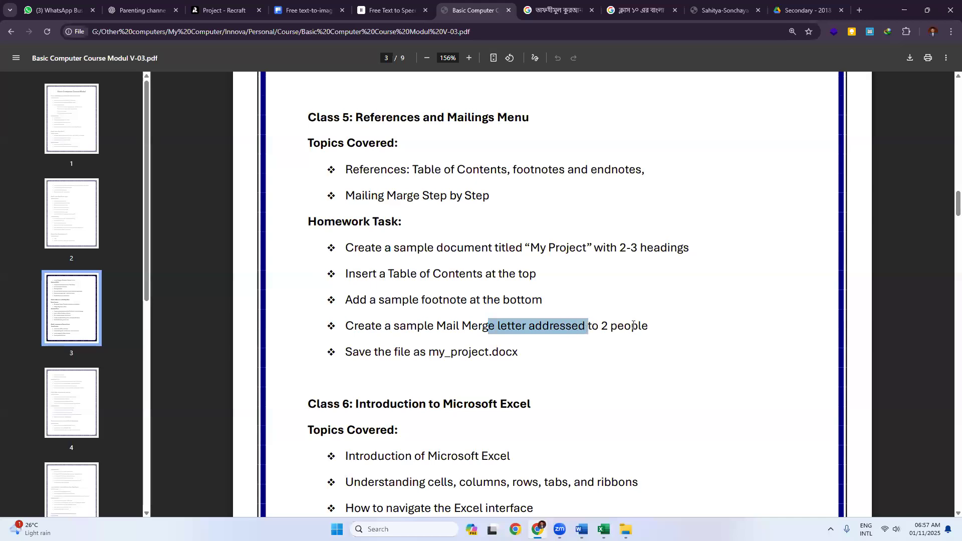
{"action": "left_click_drag", "start_coordinate": [420, 352], "coordinate": [489, 352]}
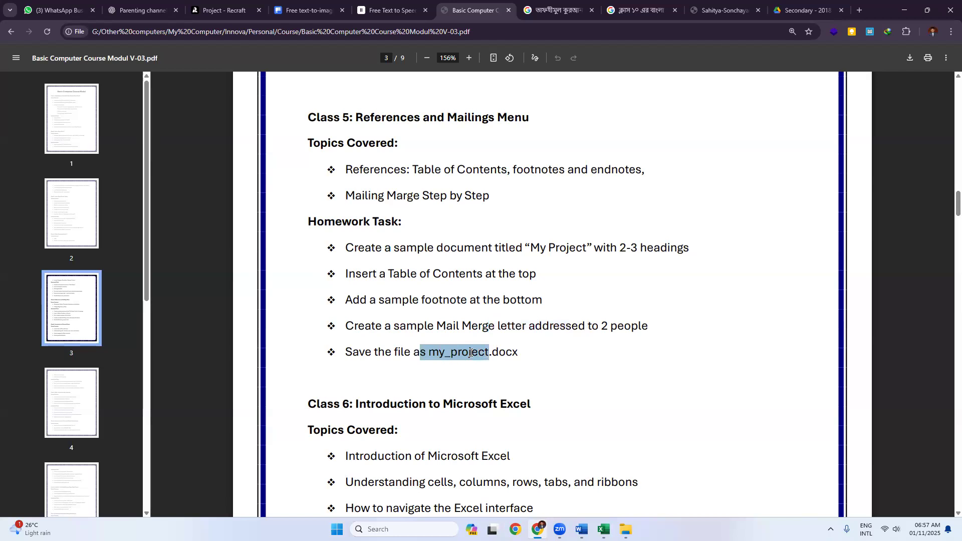
{"action": "left_click", "coordinate": [470, 352]}
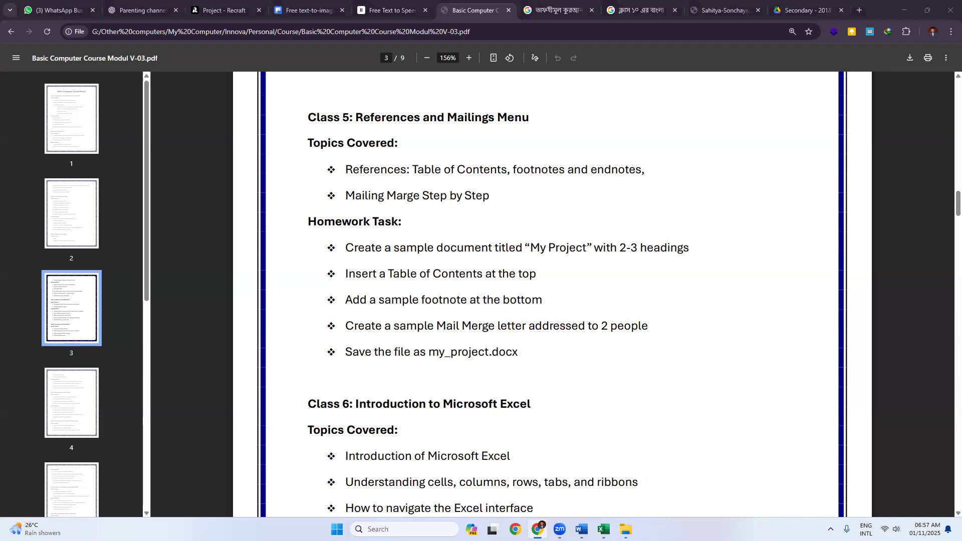
Step: Back in Word's Letters2, add an empty line after 'Assalamu Alaikum,'
{"action": "key", "text": "alt+Tab"}
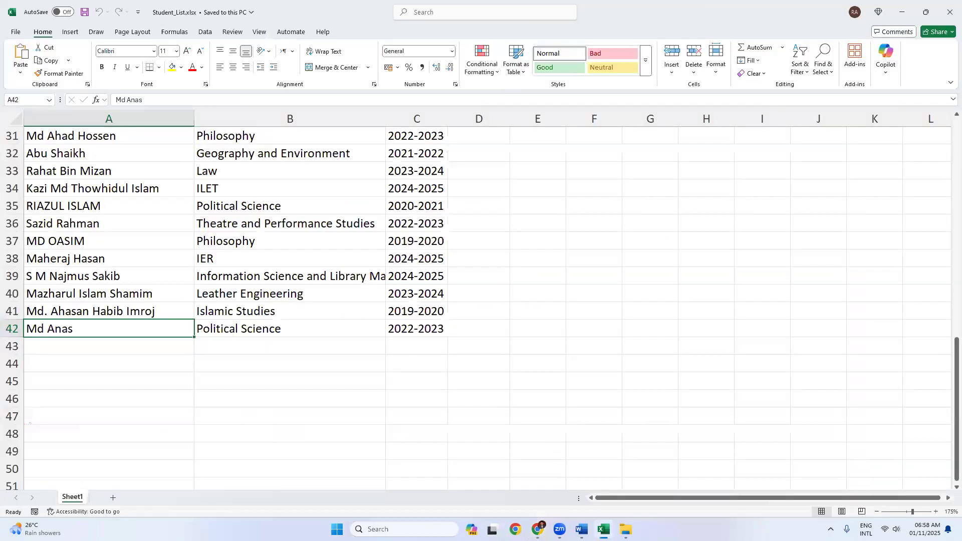
{"action": "key", "text": "alt+Tab"}
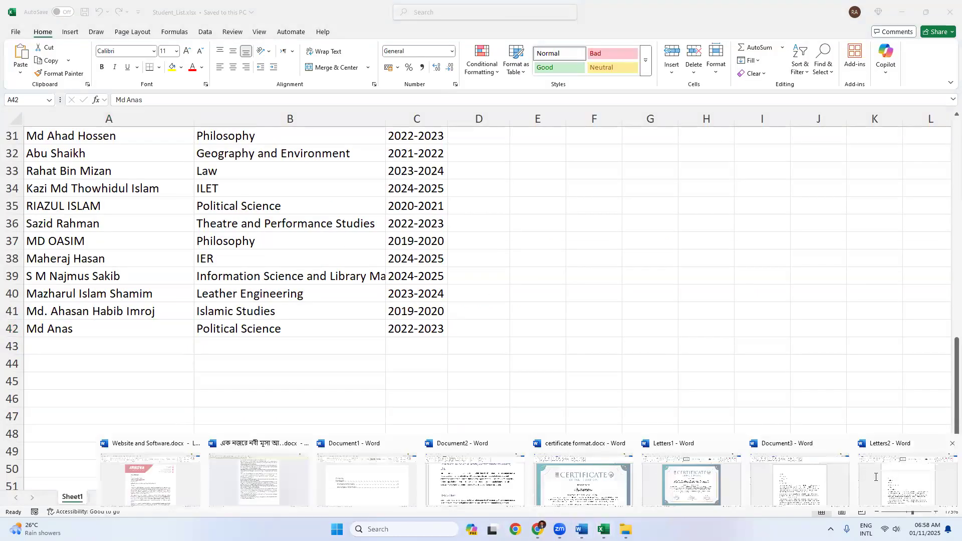
{"action": "key", "text": "Down"}
{"action": "key", "text": "Down"}
{"action": "key", "text": "End"}
{"action": "key", "text": "Return"}
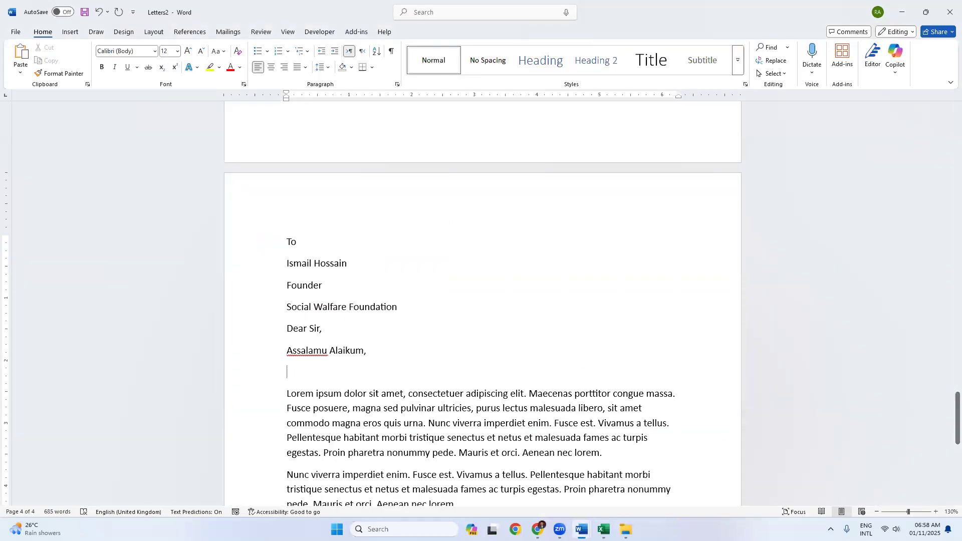
Step: Check the keyboard tool's layout options among the hidden system tray icons
{"action": "left_click", "coordinate": [830, 528]}
{"action": "right_click", "coordinate": [851, 501]}
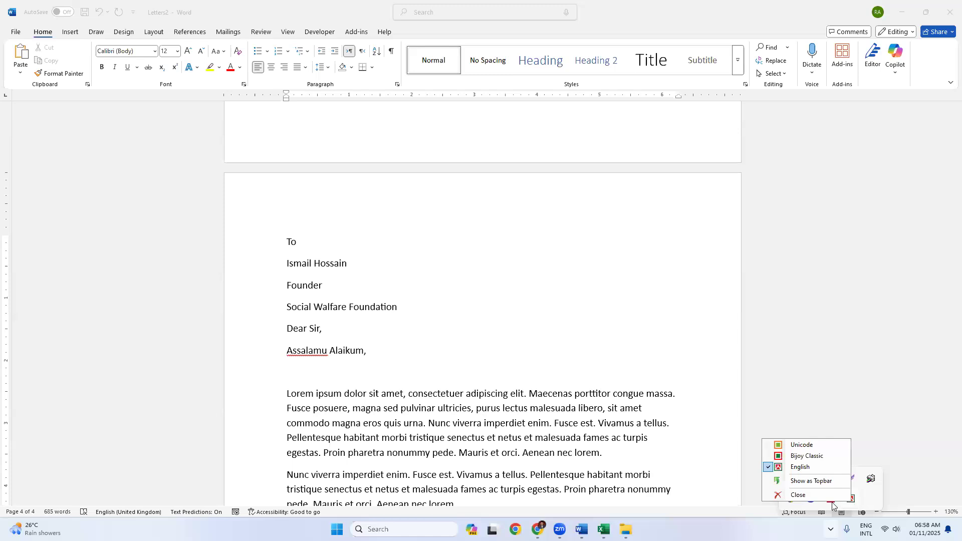
{"action": "left_click", "coordinate": [830, 529]}
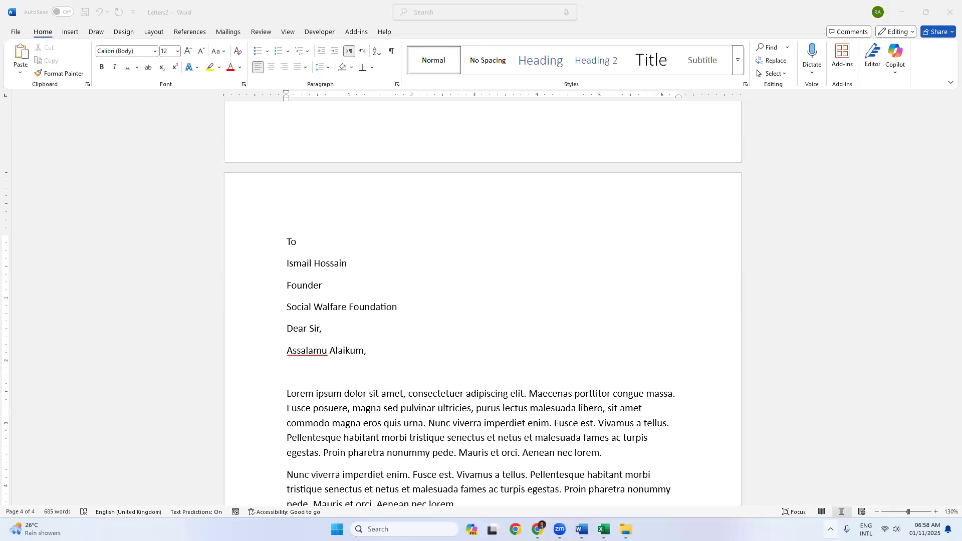
{"action": "left_click", "coordinate": [831, 529]}
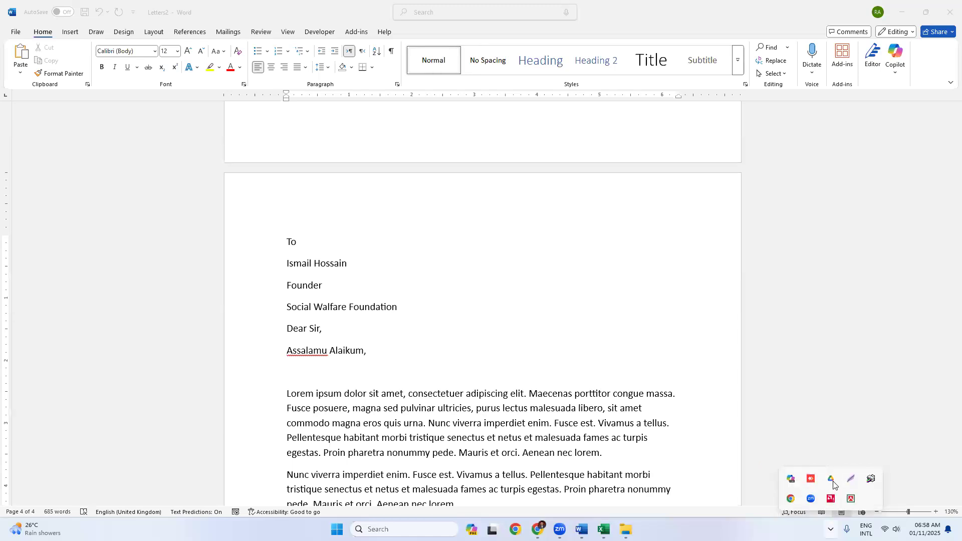
Step: Launch Avro Keyboard from Start ('avr') and return to the empty line in Letters2
{"action": "key", "text": "super"}
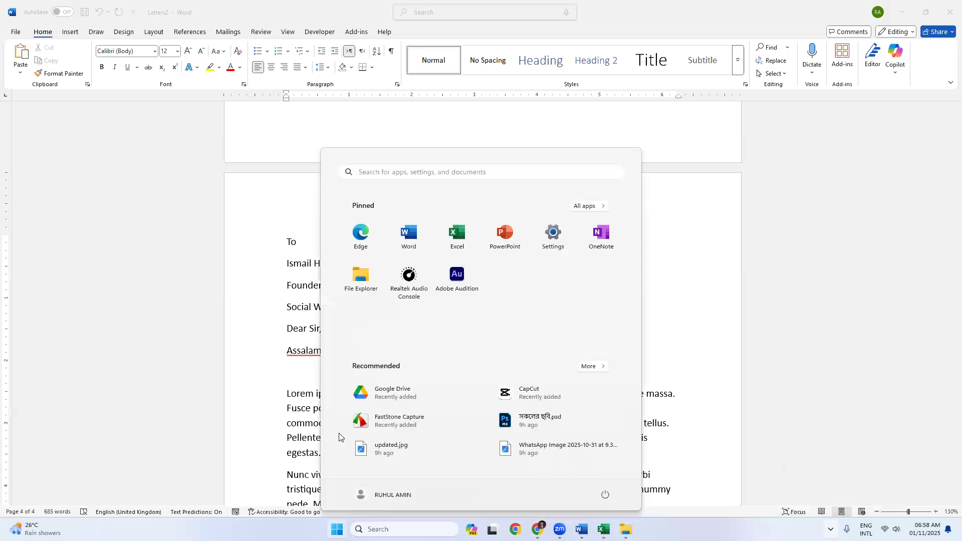
{"action": "type", "text": "avr"}
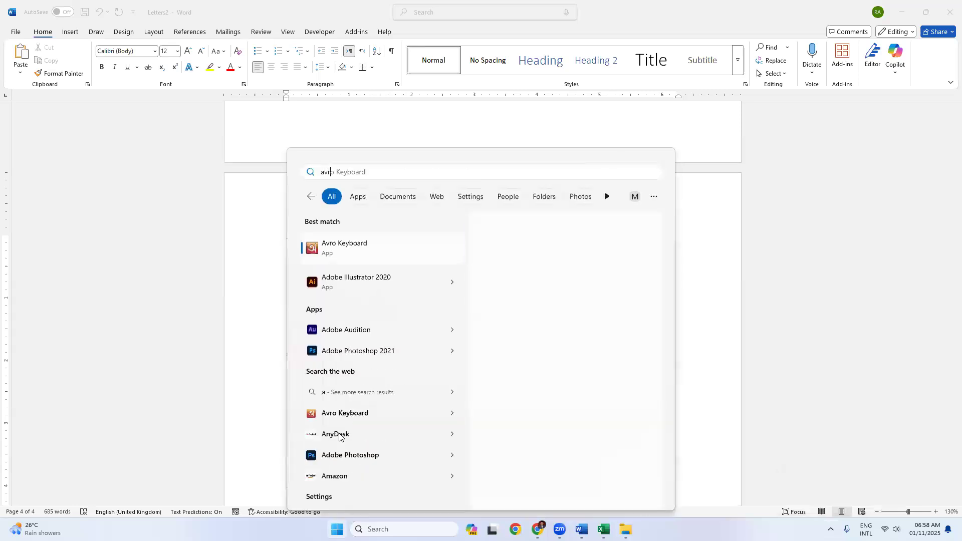
{"action": "key", "text": "Return"}
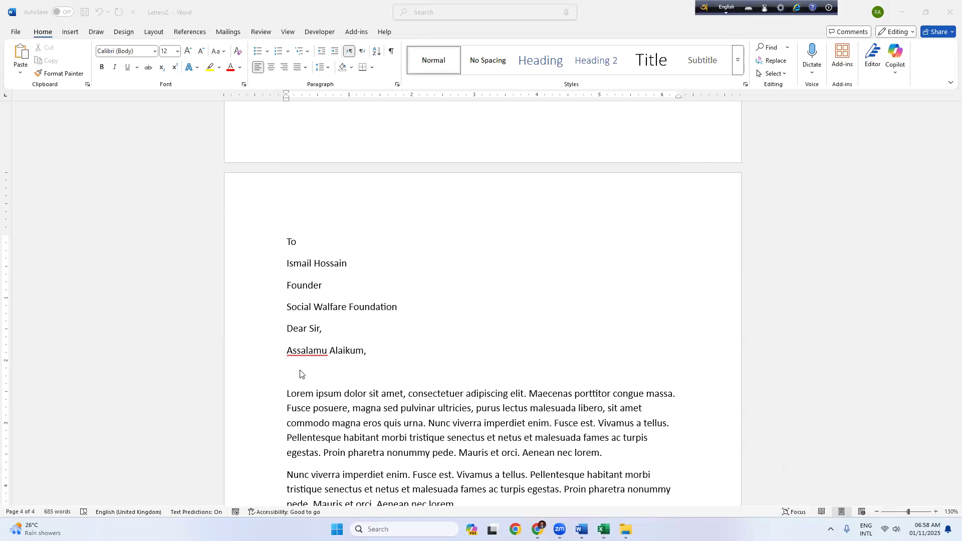
{"action": "left_click", "coordinate": [337, 381]}
Step: Type 'বাংলাদেশ।' and 'বাংলাদেশ.' on separate lines in Bangla via Avro, leaving an empty line below
{"action": "key", "text": "F12"}
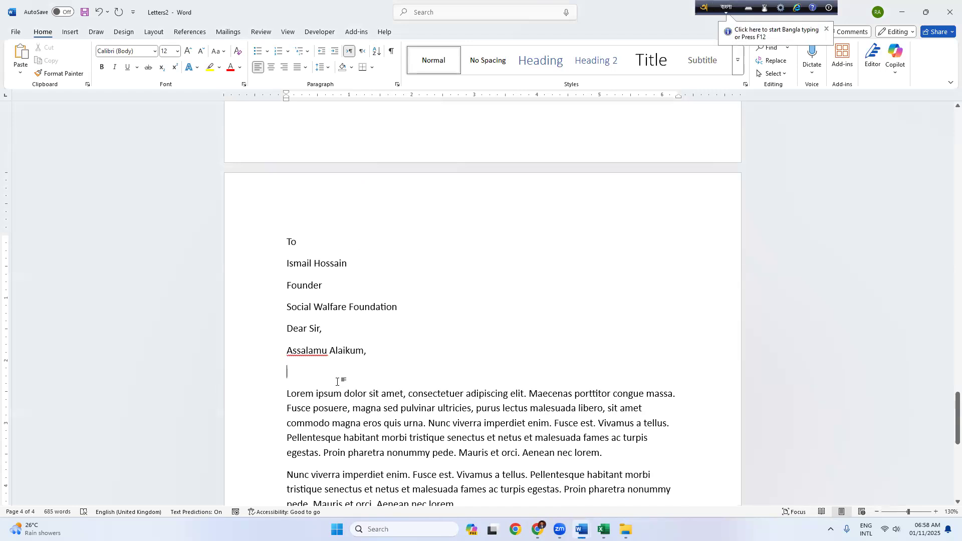
{"action": "type", "text": "bangl"}
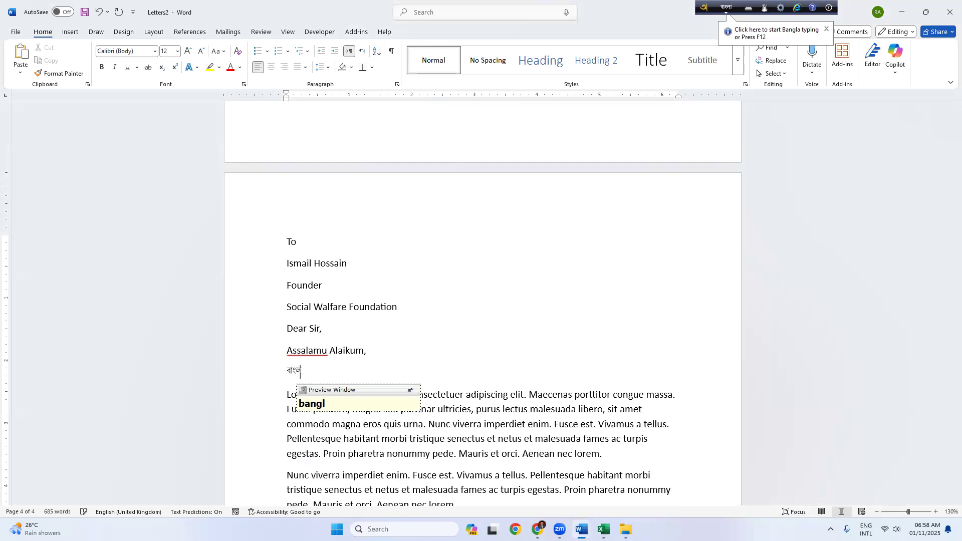
{"action": "type", "text": "adesh"}
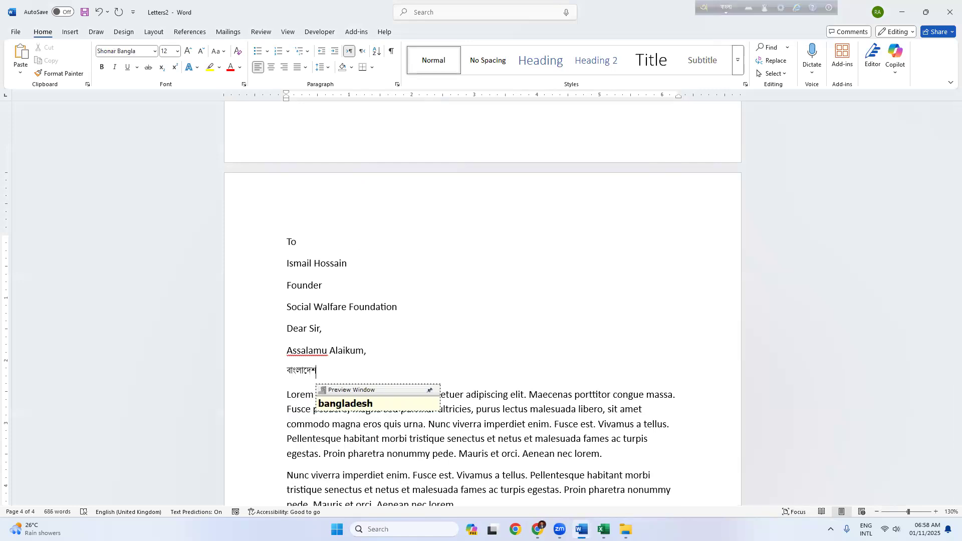
{"action": "type", "text": "."}
{"action": "key", "text": "Return"}
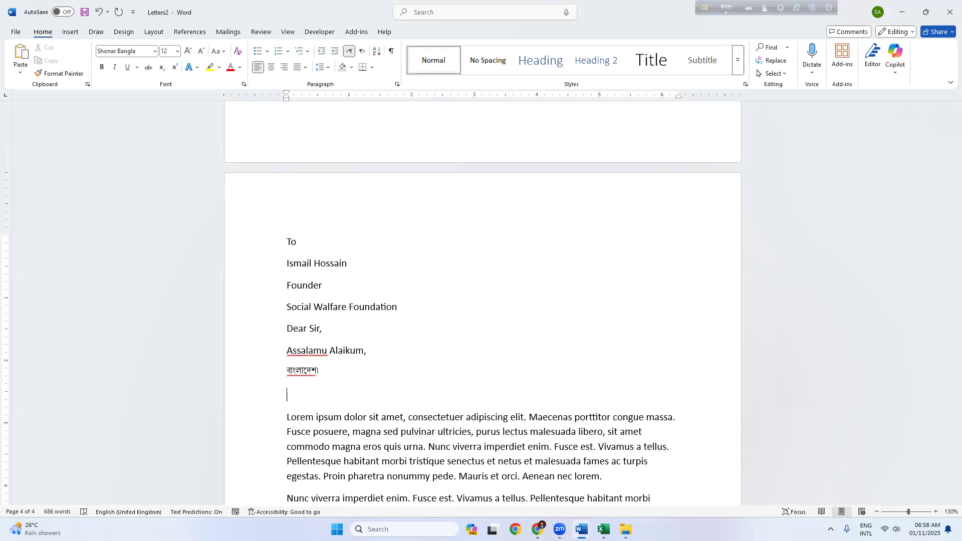
{"action": "type", "text": "bangladesh"}
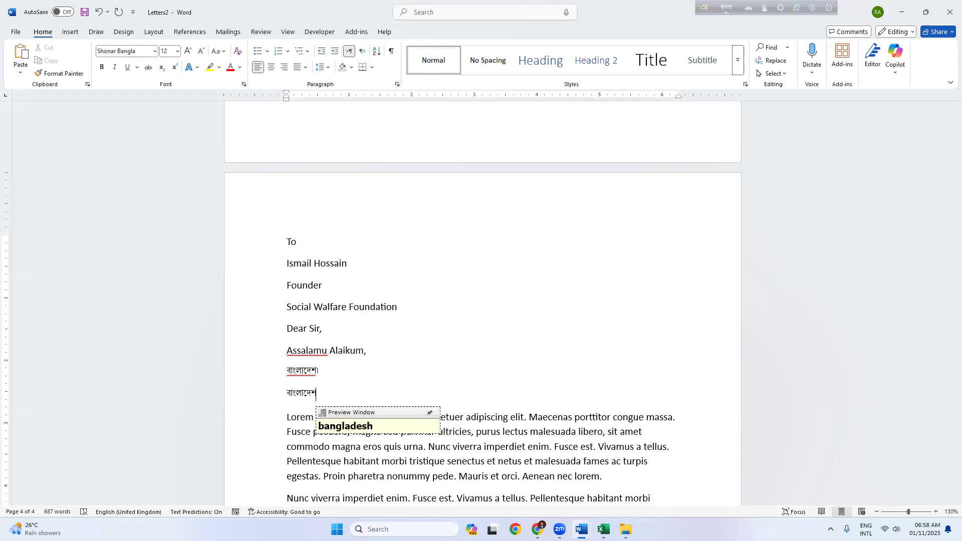
{"action": "type", "text": ".`"}
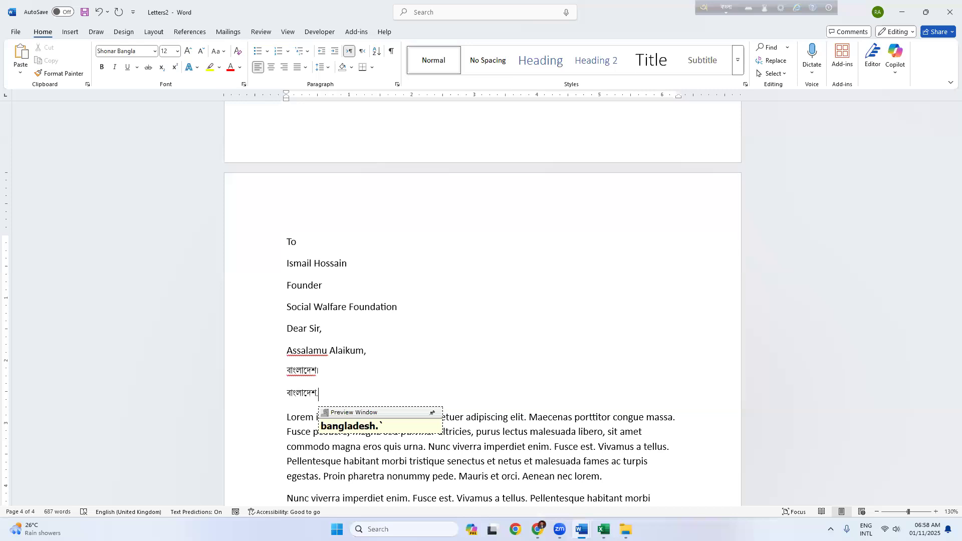
{"action": "key", "text": "Return"}
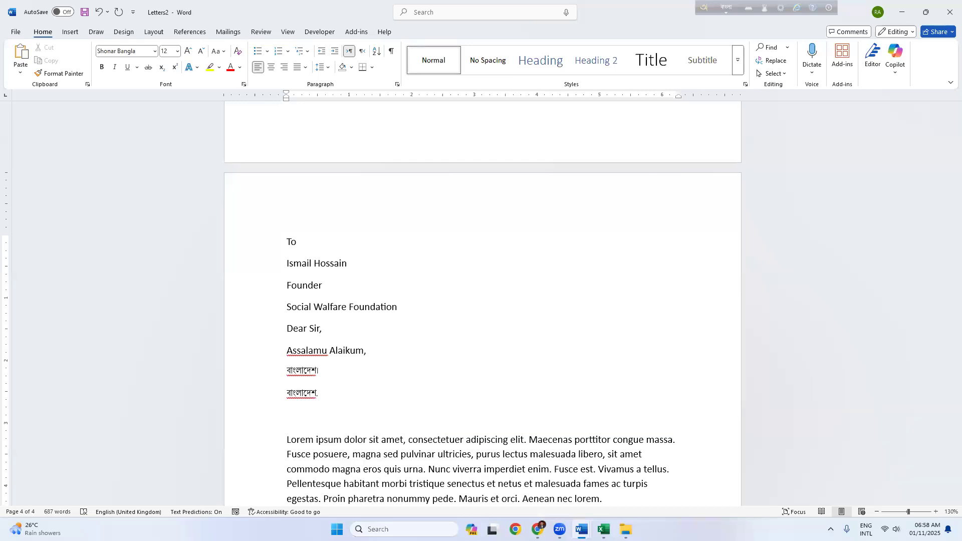
{"action": "scroll", "coordinate": [324, 393], "scroll_direction": "up", "scroll_amount": 8}
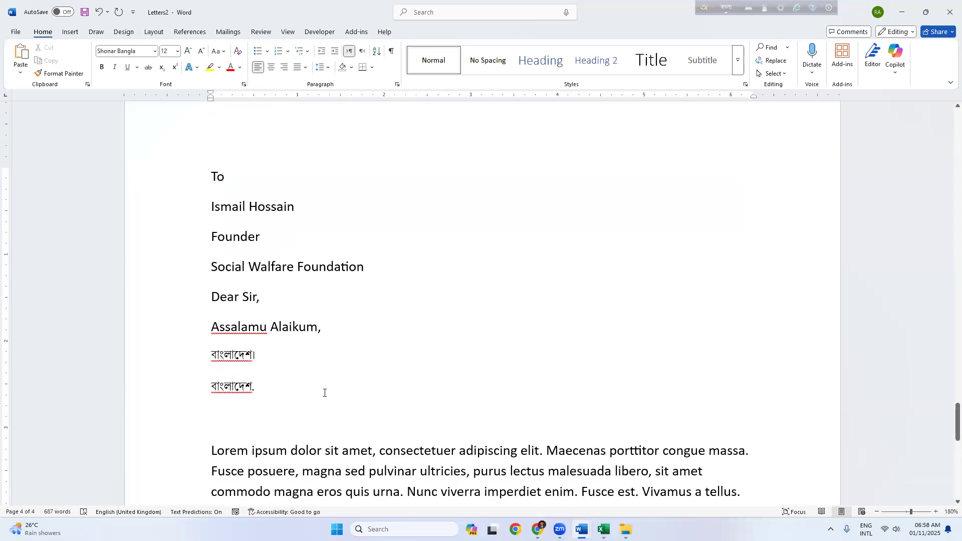
{"action": "scroll", "coordinate": [271, 411], "scroll_direction": "up", "scroll_amount": 3}
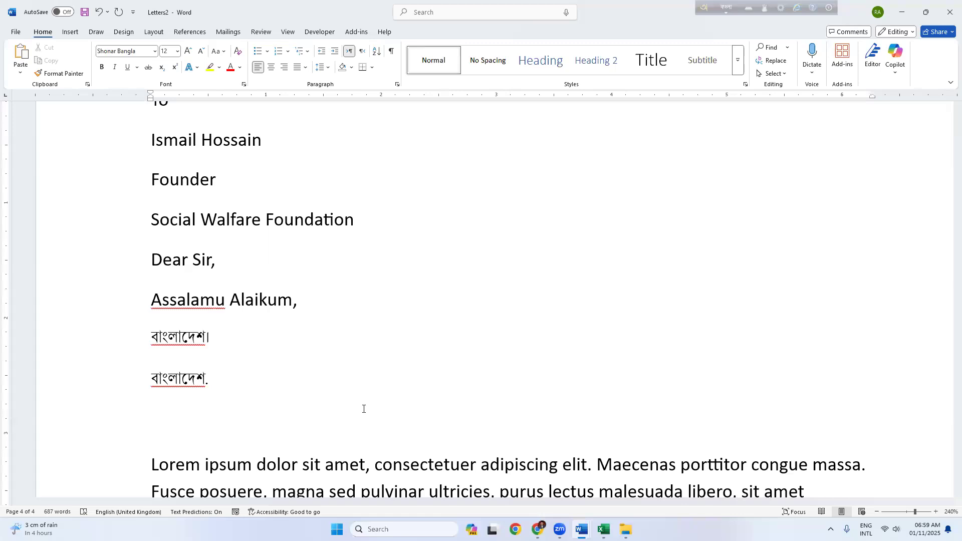
Step: Type 'ইয়ামিন.' on its own line via Avro, then switch Avro back to English input
{"action": "type", "text": "yamin"}
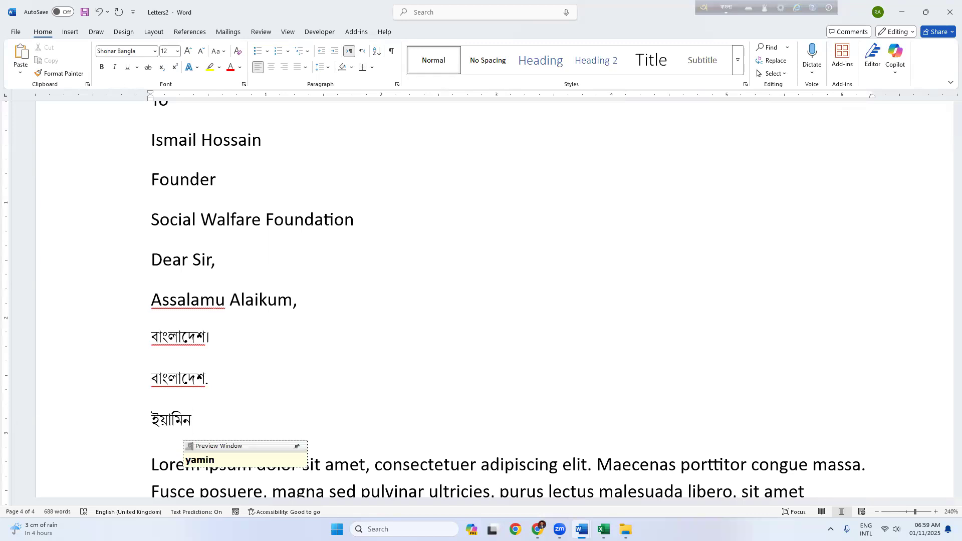
{"action": "type", "text": "."}
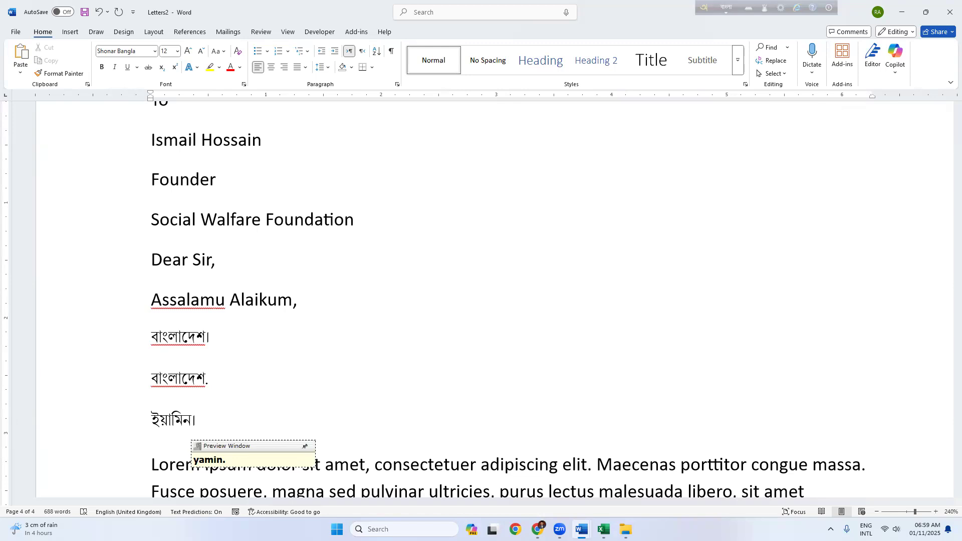
{"action": "type", "text": "`"}
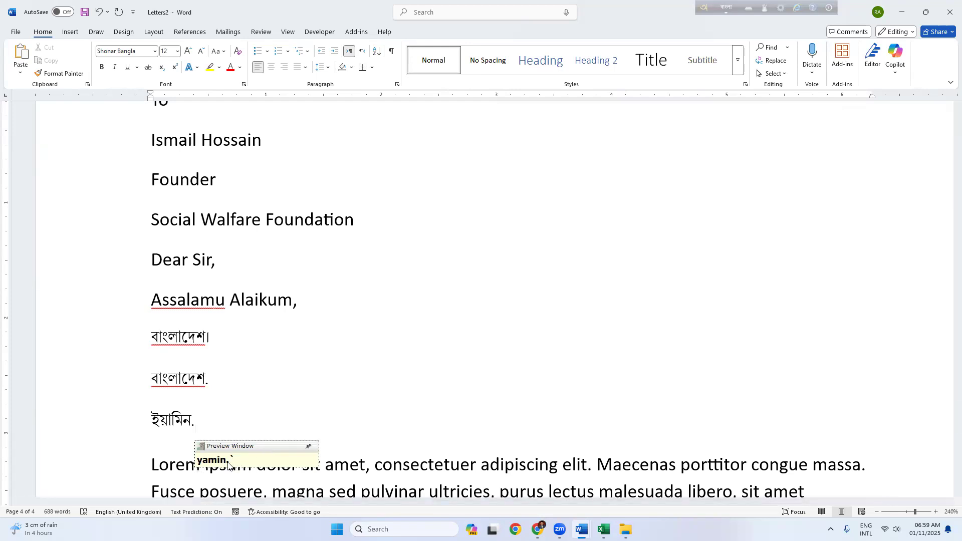
{"action": "key", "text": "Return"}
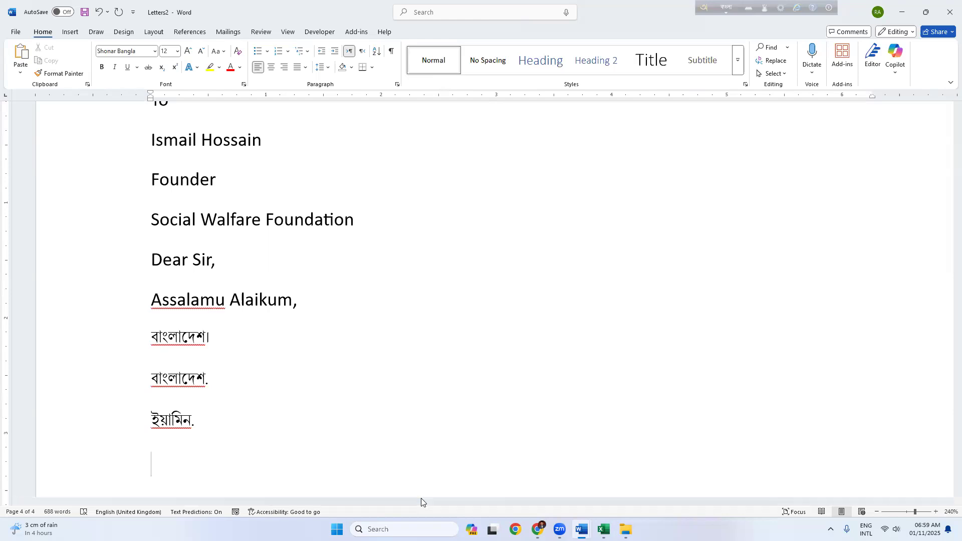
{"action": "key", "text": "alt+Tab"}
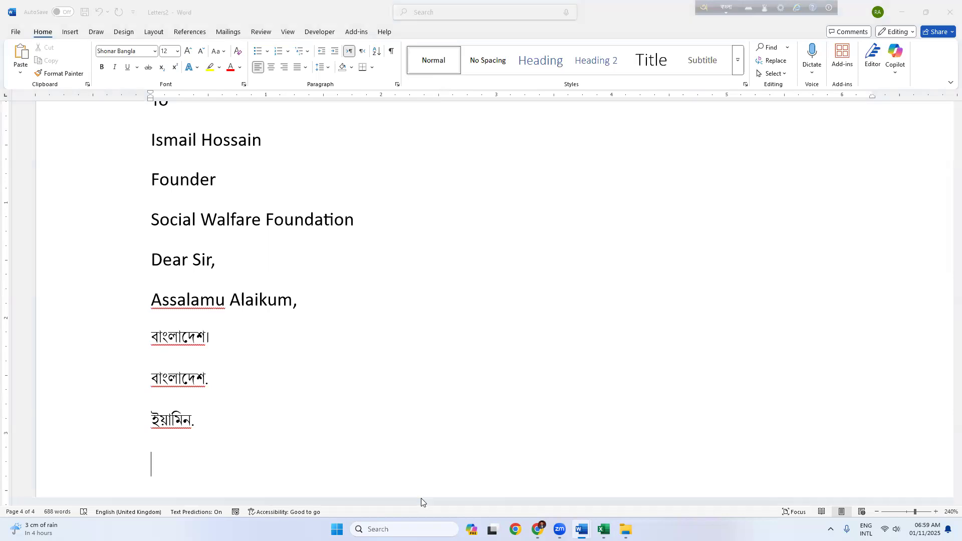
{"action": "key", "text": "F12"}
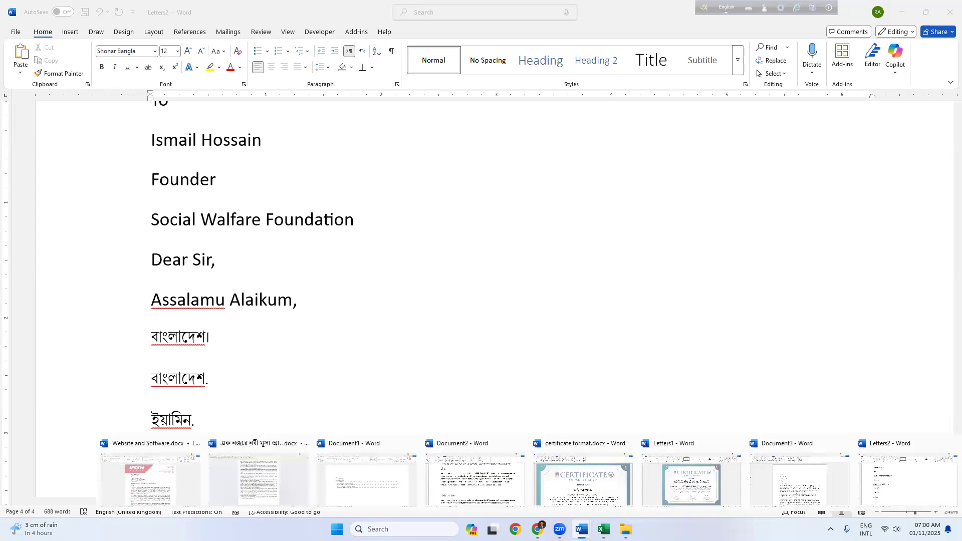
{"action": "mouse_move", "coordinate": [581, 530]}
Step: Bring up the certificate format.docx document from Word's taskbar thumbnails
{"action": "left_click", "coordinate": [583, 479]}
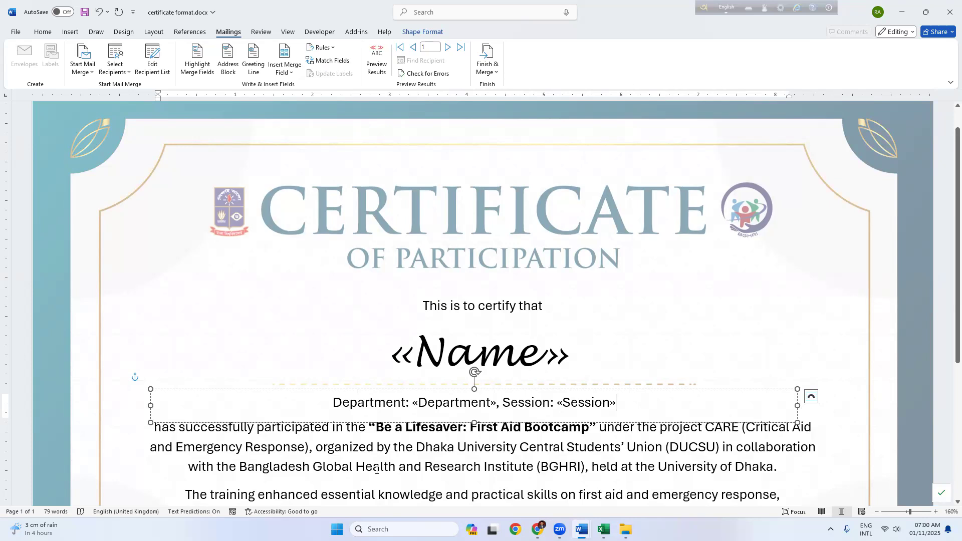
{"action": "key", "text": "alt+Tab"}
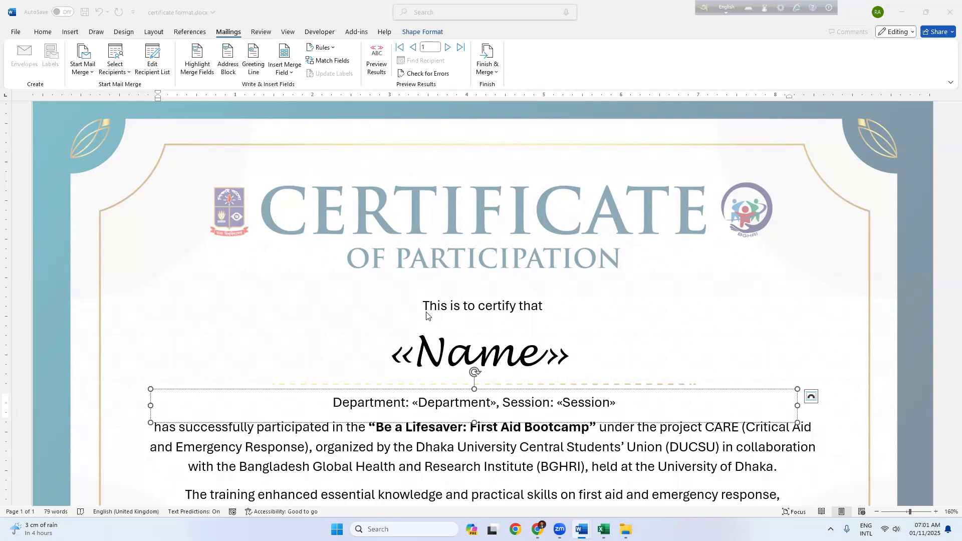
Step: Delete the 'This is to certify that' line along with its text box
{"action": "scroll", "coordinate": [436, 266], "scroll_direction": "down", "scroll_amount": 4, "text": "ctrl"}
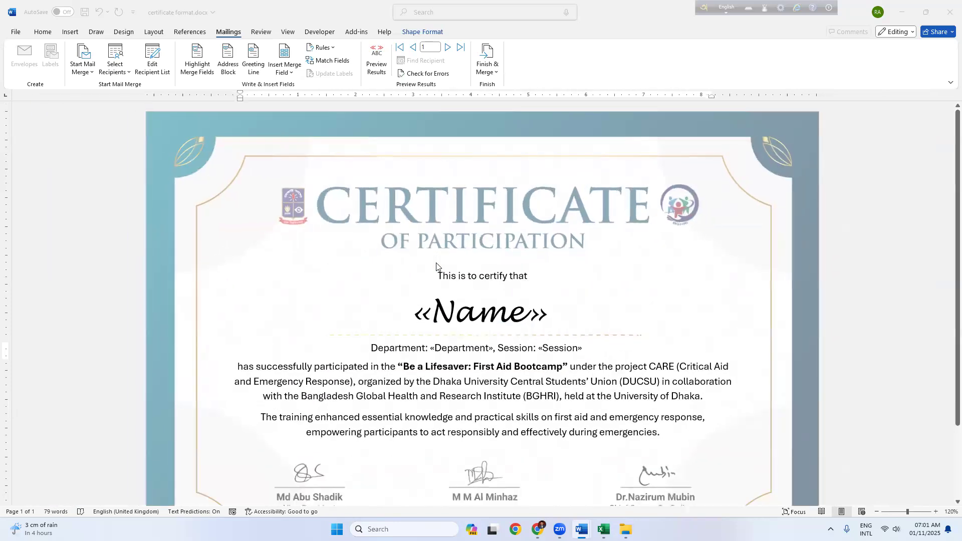
{"action": "scroll", "coordinate": [436, 265], "scroll_direction": "down", "scroll_amount": 1}
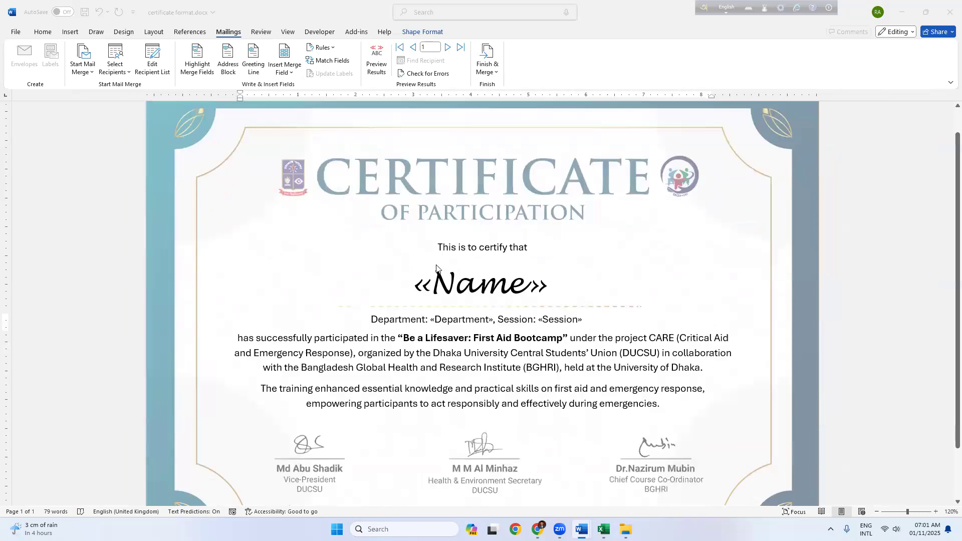
{"action": "scroll", "coordinate": [437, 266], "scroll_direction": "up", "scroll_amount": 1}
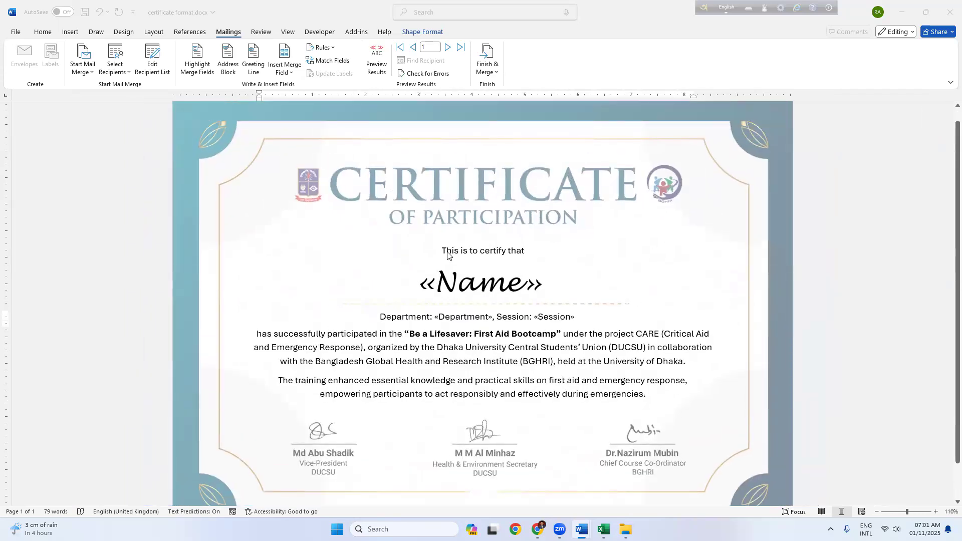
{"action": "scroll", "coordinate": [427, 262], "scroll_direction": "down", "scroll_amount": 2}
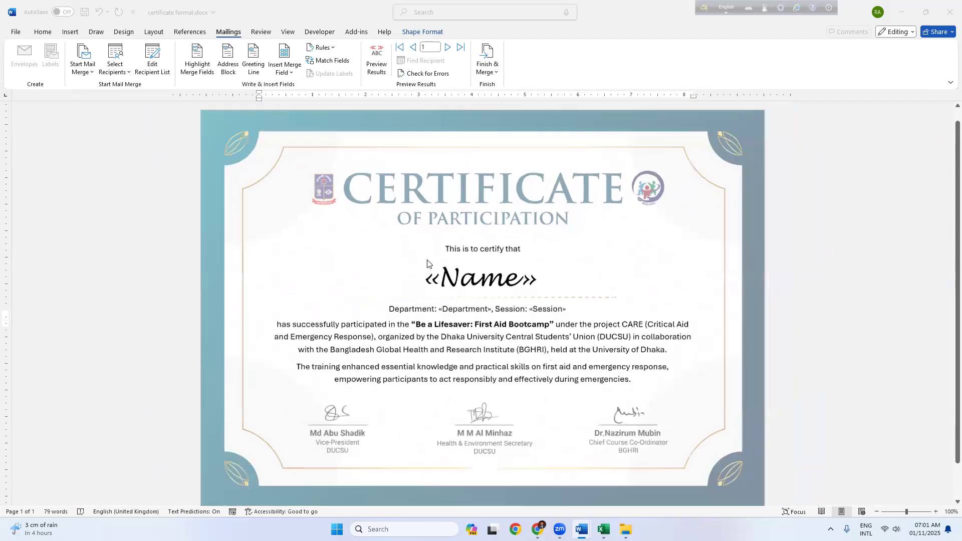
{"action": "left_click", "coordinate": [445, 251]}
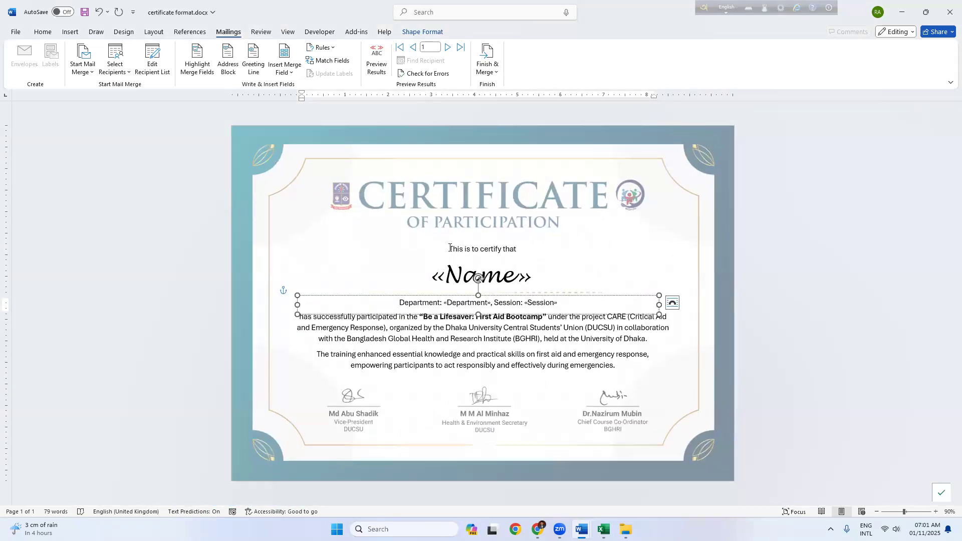
{"action": "key", "text": "ctrl+a"}
{"action": "left_click", "coordinate": [449, 250]}
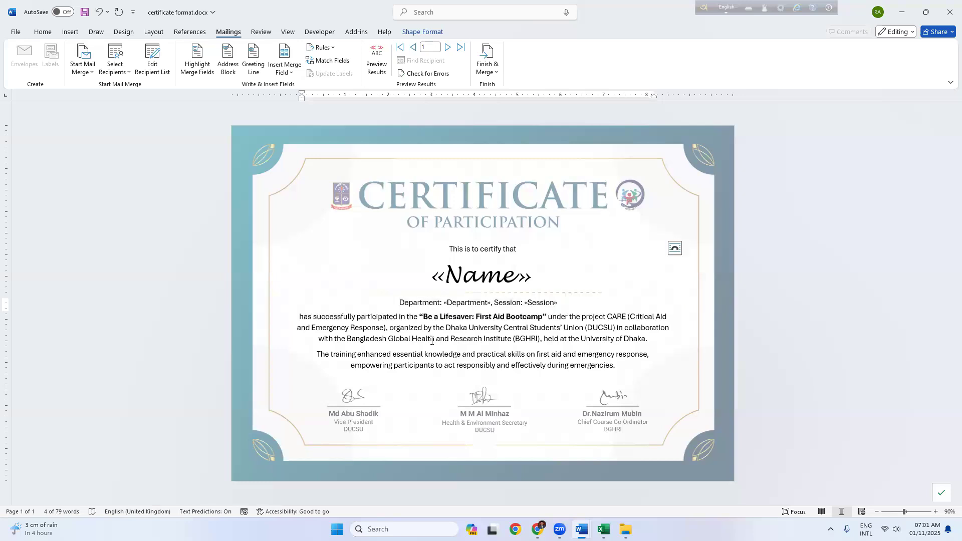
{"action": "key", "text": "ctrl+a"}
{"action": "key", "text": "Delete"}
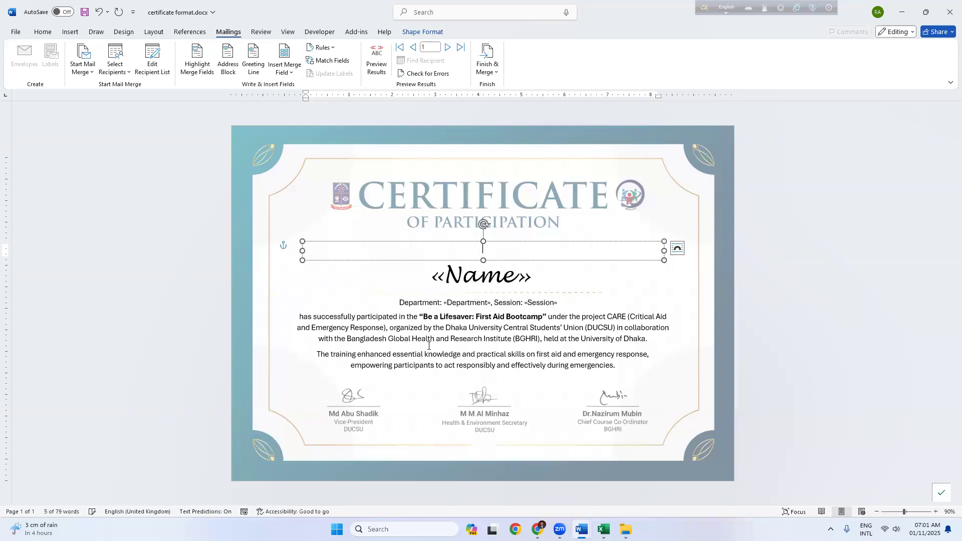
{"action": "left_click", "coordinate": [411, 260]}
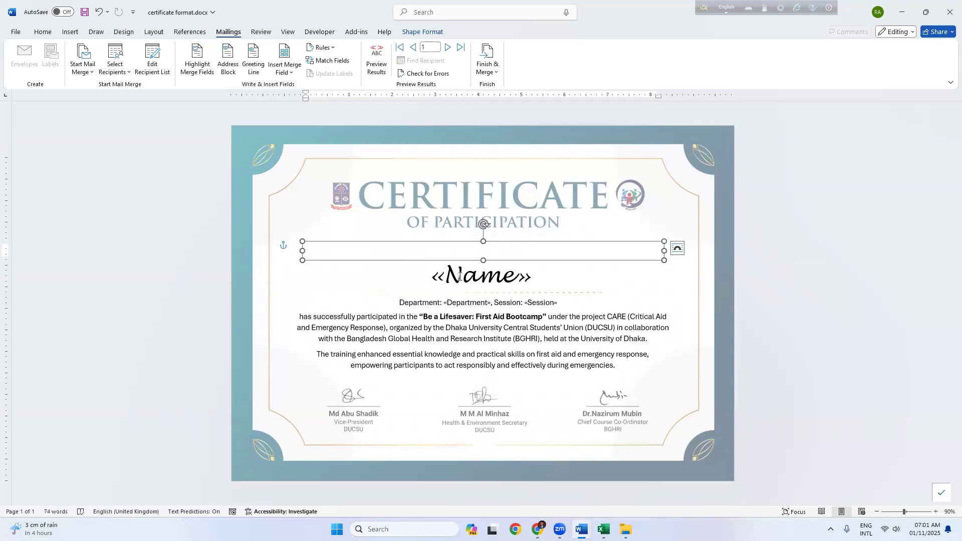
{"action": "key", "text": "Delete"}
Step: Delete the «Name», Department/Session and body paragraph text boxes and their contents
{"action": "left_click", "coordinate": [445, 271]}
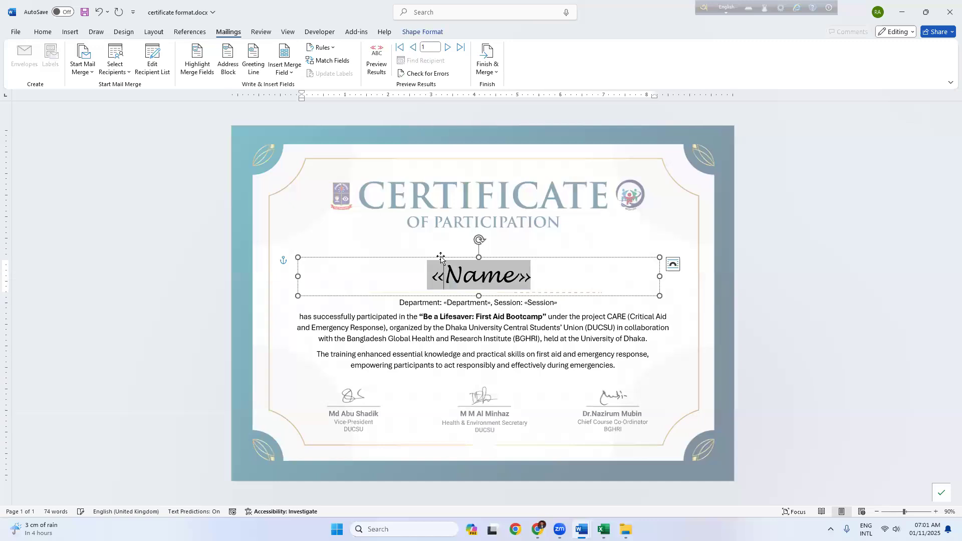
{"action": "left_click", "coordinate": [444, 300]}
{"action": "key", "text": "Delete"}
{"action": "key", "text": "ctrl+a"}
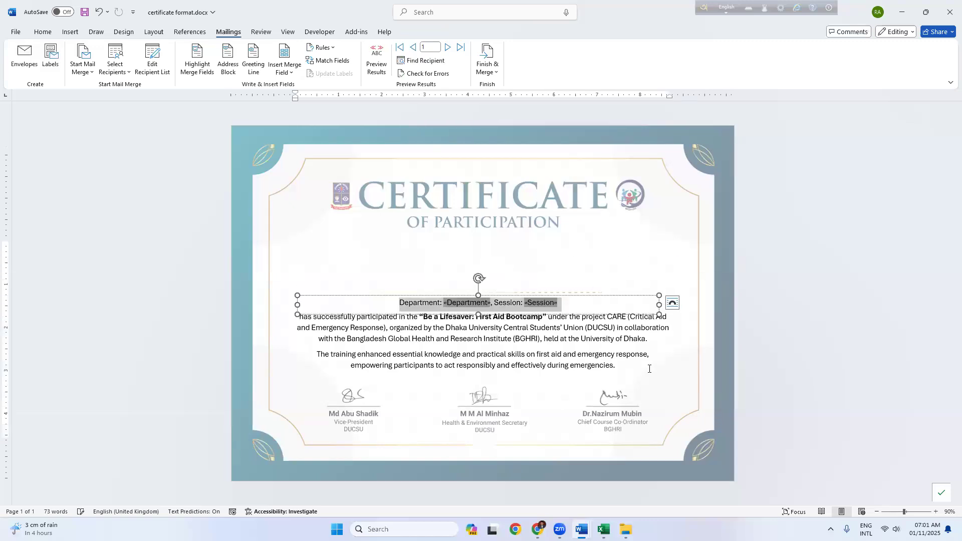
{"action": "key", "text": "Delete"}
{"action": "left_click", "coordinate": [575, 314]}
{"action": "key", "text": "Delete"}
{"action": "key", "text": "ctrl+a"}
{"action": "key", "text": "Delete"}
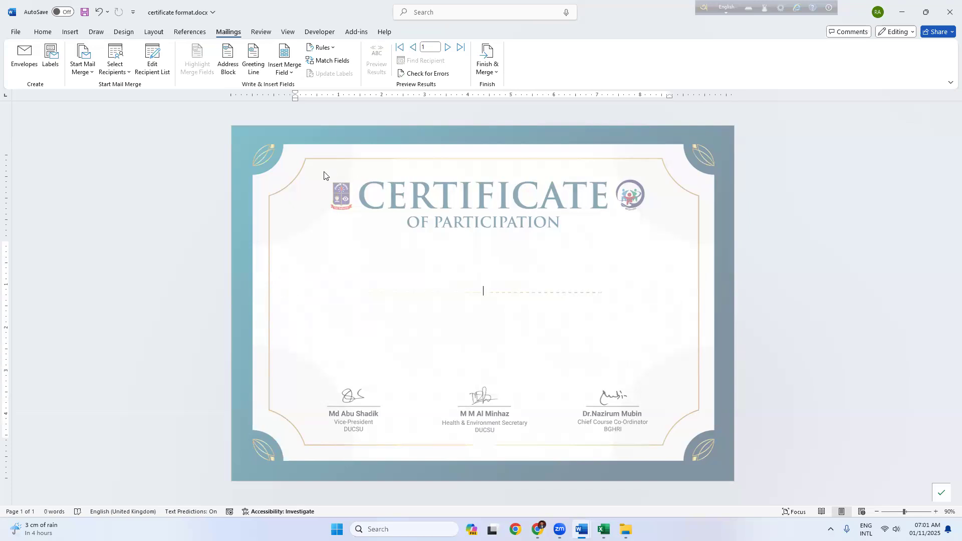
Step: Nudge the header's border picture, then close certificate format.docx choosing Don't Save
{"action": "double_click", "coordinate": [332, 138]}
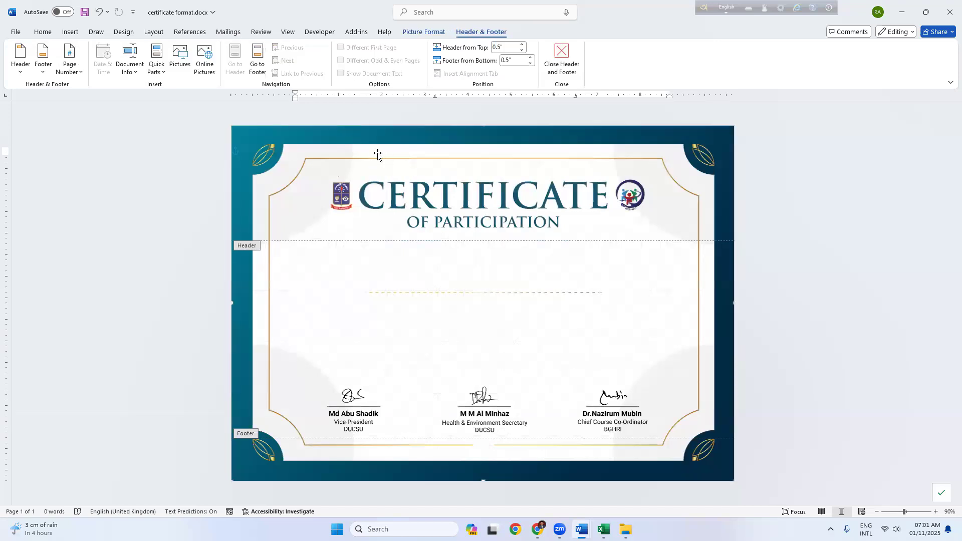
{"action": "mouse_move", "coordinate": [376, 152]}
{"action": "left_mouse_down"}
{"action": "mouse_move", "coordinate": [444, 155]}
{"action": "mouse_move", "coordinate": [392, 146]}
{"action": "mouse_move", "coordinate": [379, 158]}
{"action": "mouse_move", "coordinate": [369, 148]}
{"action": "left_mouse_up"}
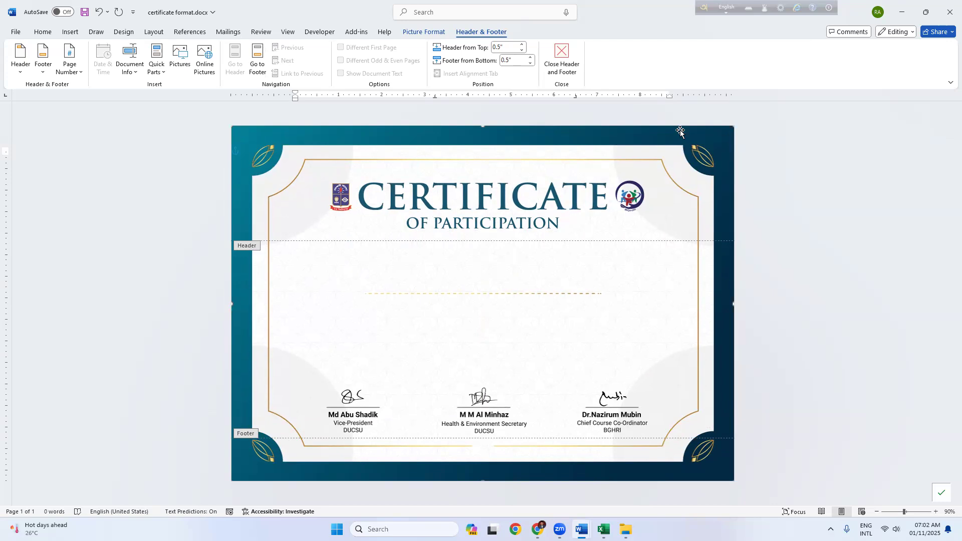
{"action": "left_click", "coordinate": [949, 12]}
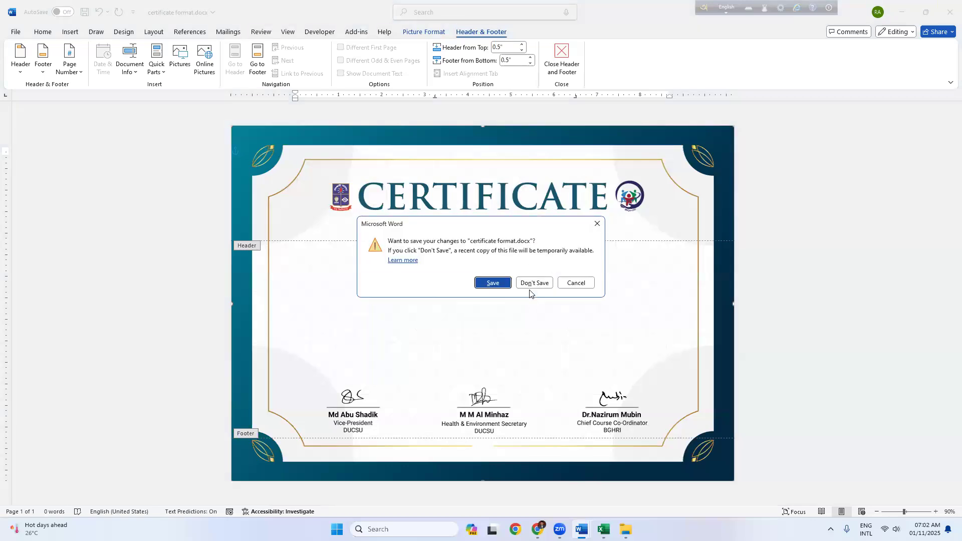
{"action": "left_click", "coordinate": [531, 283]}
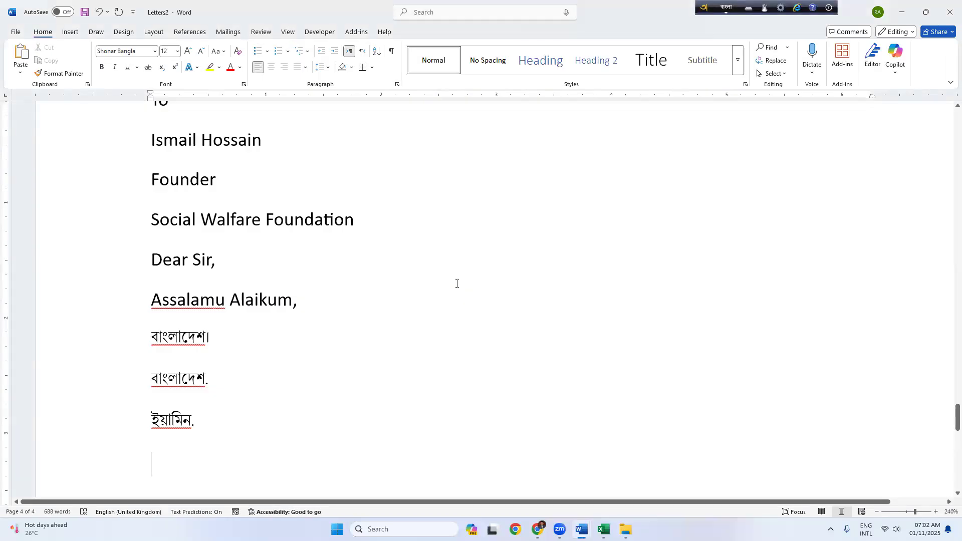
Step: Create a new blank Document4 and set its page orientation to Landscape, leaving paper size unchanged
{"action": "key", "text": "ctrl+n"}
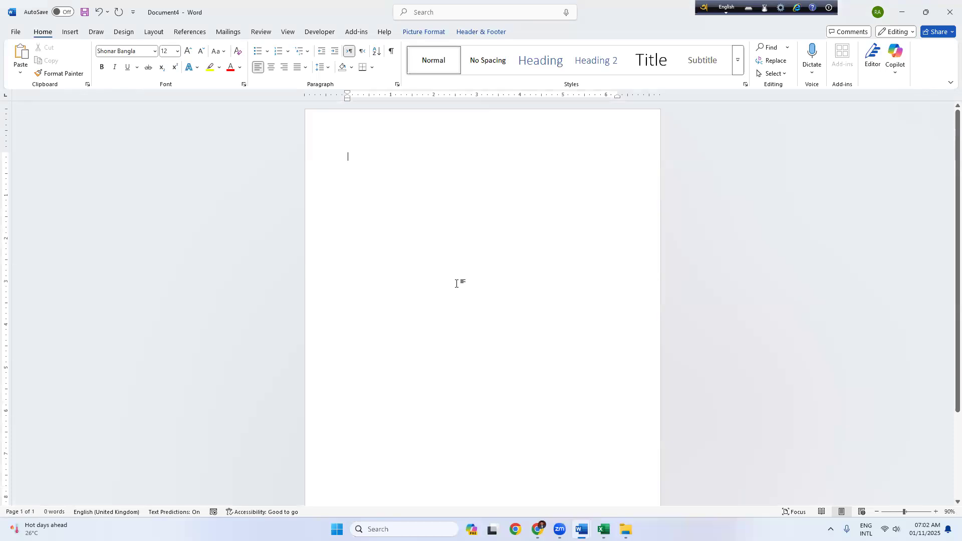
{"action": "scroll", "coordinate": [440, 254], "scroll_direction": "down", "scroll_amount": 4}
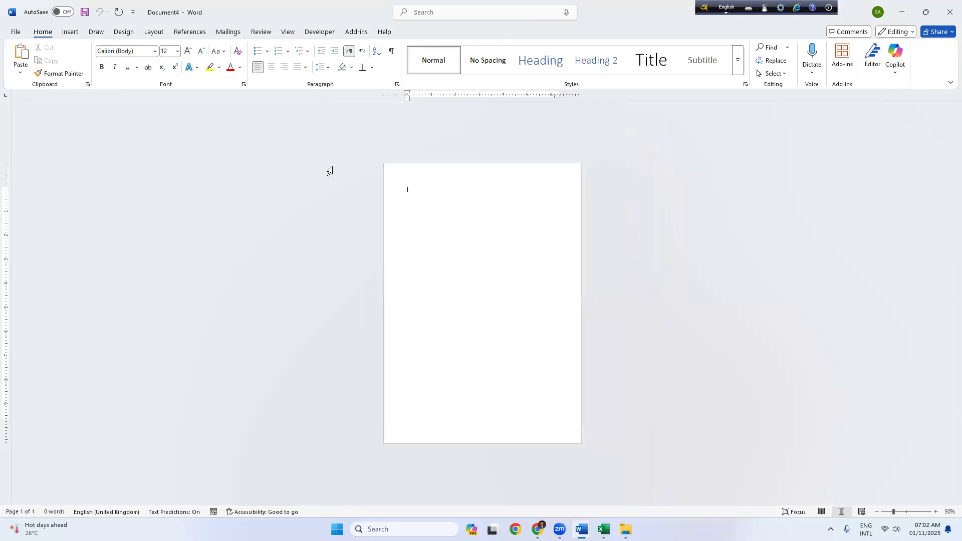
{"action": "scroll", "coordinate": [455, 235], "scroll_direction": "up", "scroll_amount": 1}
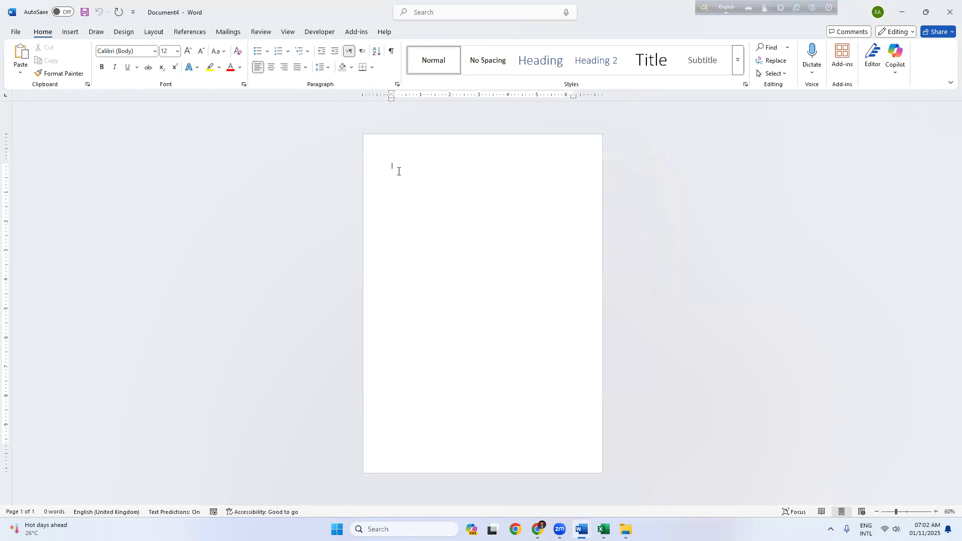
{"action": "left_click", "coordinate": [152, 33]}
{"action": "left_click", "coordinate": [51, 60]}
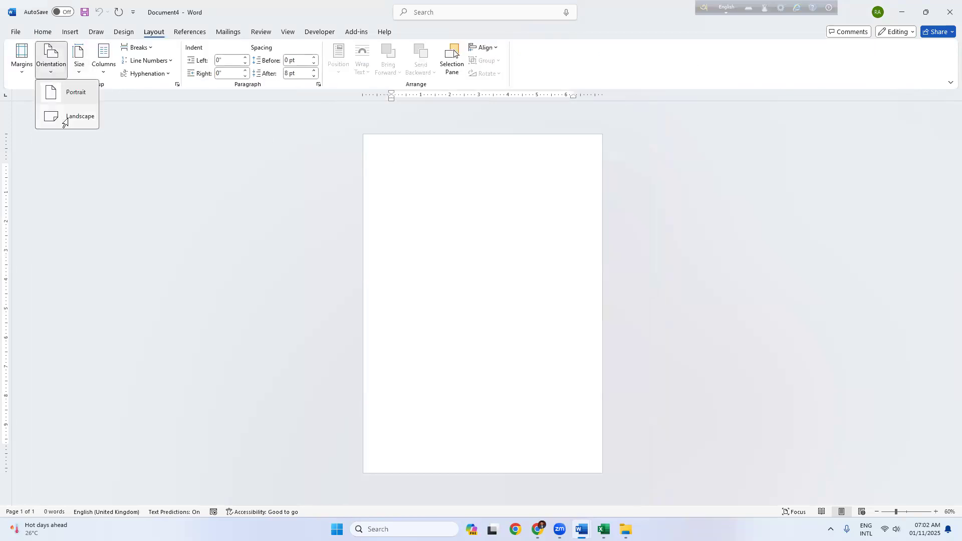
{"action": "left_click", "coordinate": [65, 118]}
{"action": "left_click", "coordinate": [78, 60]}
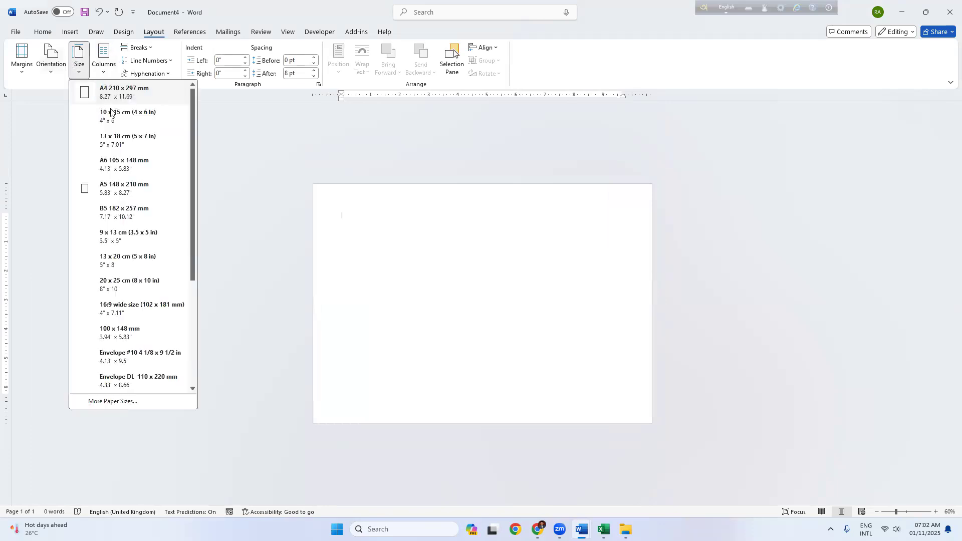
{"action": "left_click", "coordinate": [567, 232]}
{"action": "scroll", "coordinate": [567, 232], "scroll_direction": "up", "scroll_amount": 2}
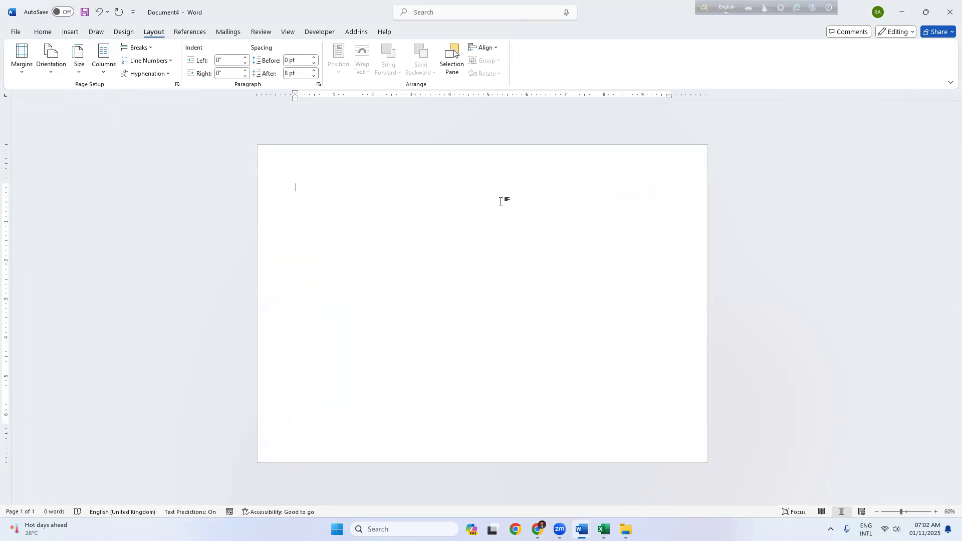
{"action": "mouse_move", "coordinate": [537, 529]}
{"action": "left_click", "coordinate": [536, 480]}
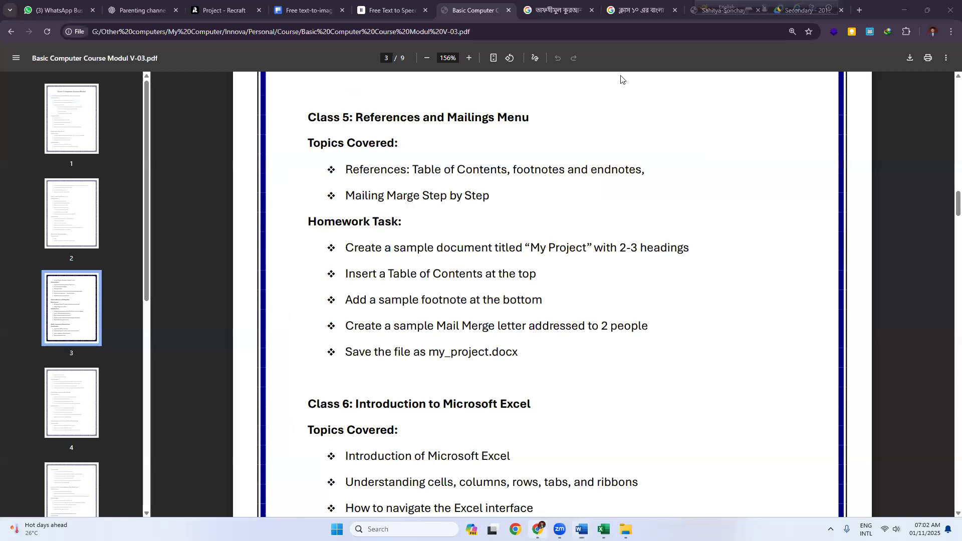
Step: Search Google for 'certificate border design' and show the image results
{"action": "left_click_drag", "start_coordinate": [704, 9], "coordinate": [851, 16]}
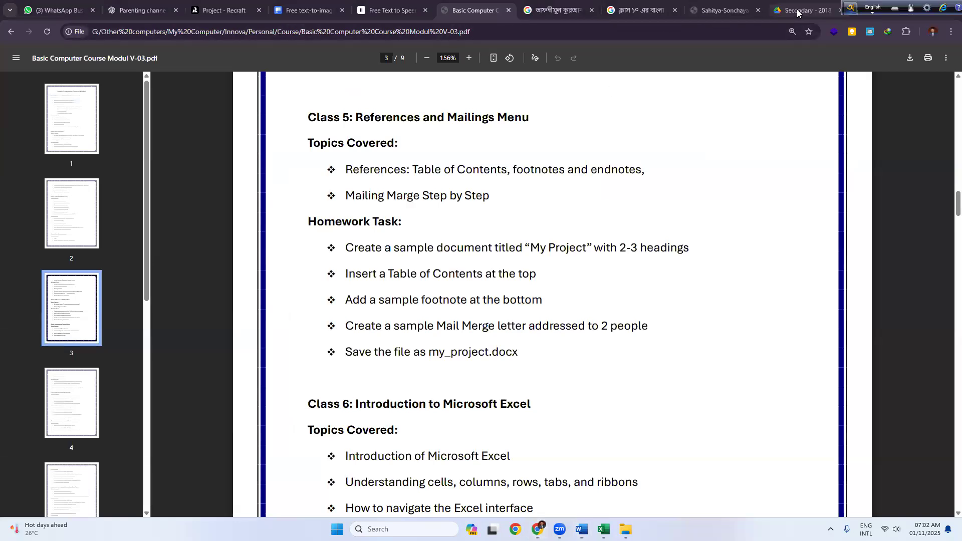
{"action": "left_click", "coordinate": [801, 11]}
{"action": "left_click", "coordinate": [674, 31]}
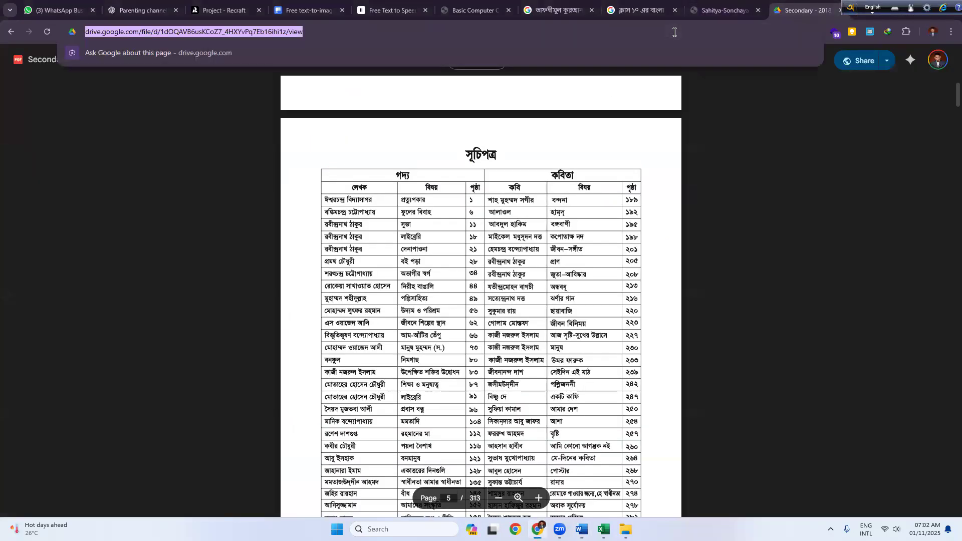
{"action": "type", "text": "certif"}
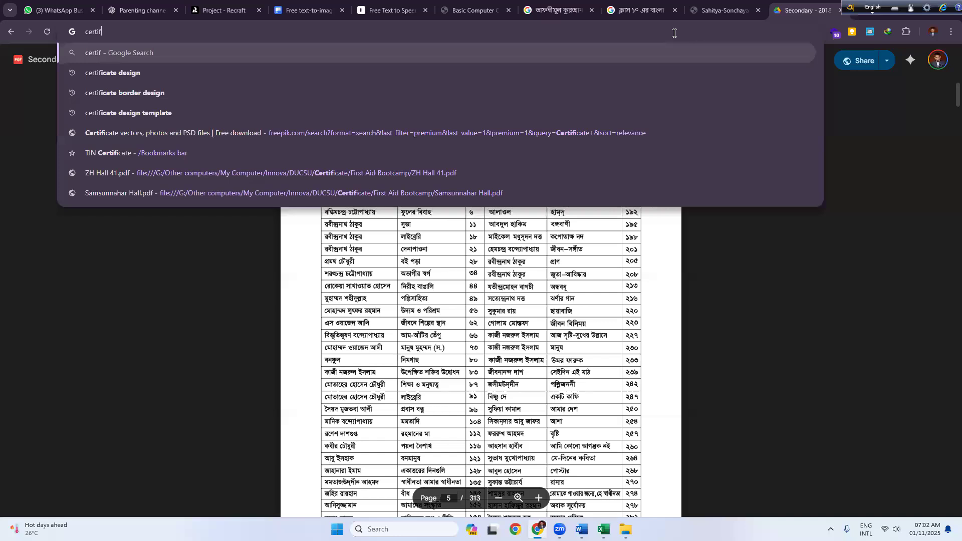
{"action": "key", "text": "Down"}
{"action": "key", "text": "Down"}
{"action": "key", "text": "Return"}
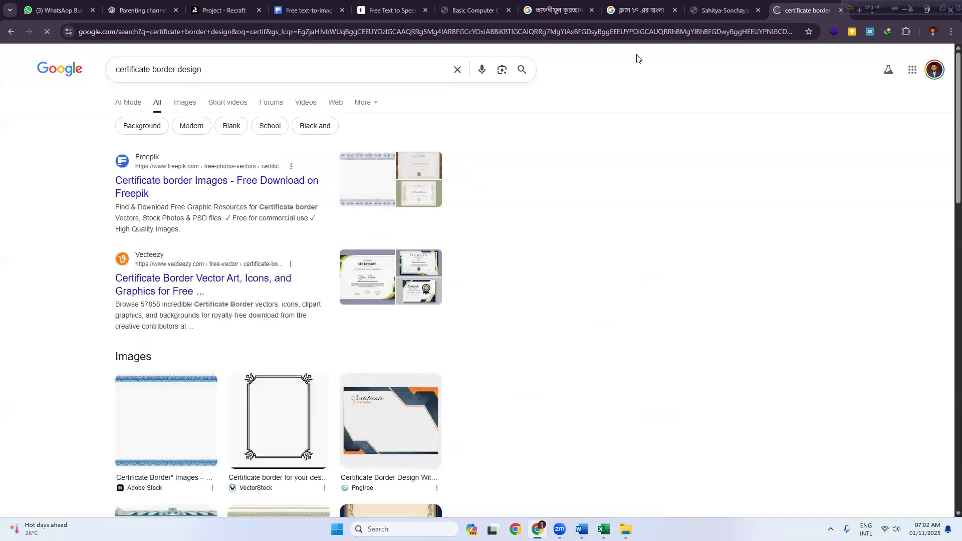
{"action": "left_click", "coordinate": [181, 103]}
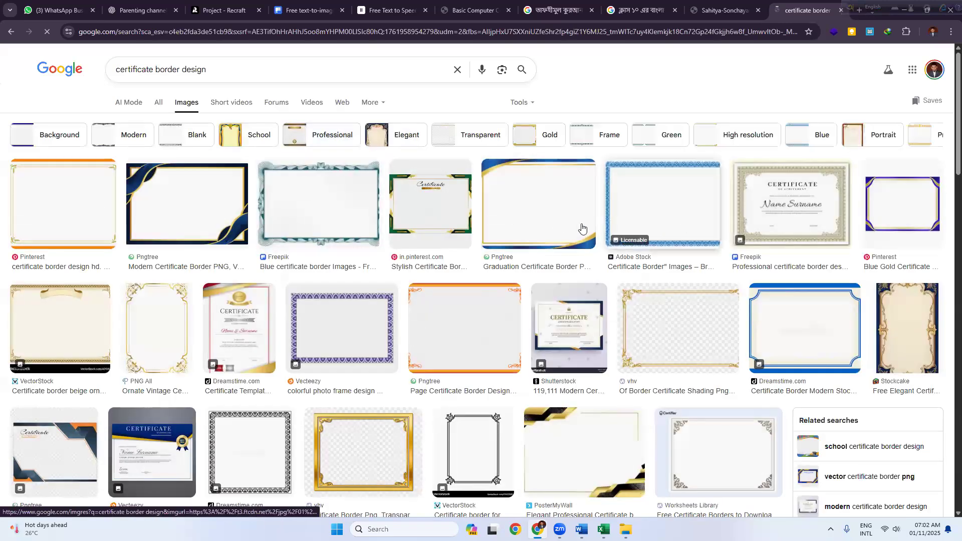
Step: Preview a gold certificate border image, open it in a new tab, then close that tab
{"action": "left_click", "coordinate": [657, 329]}
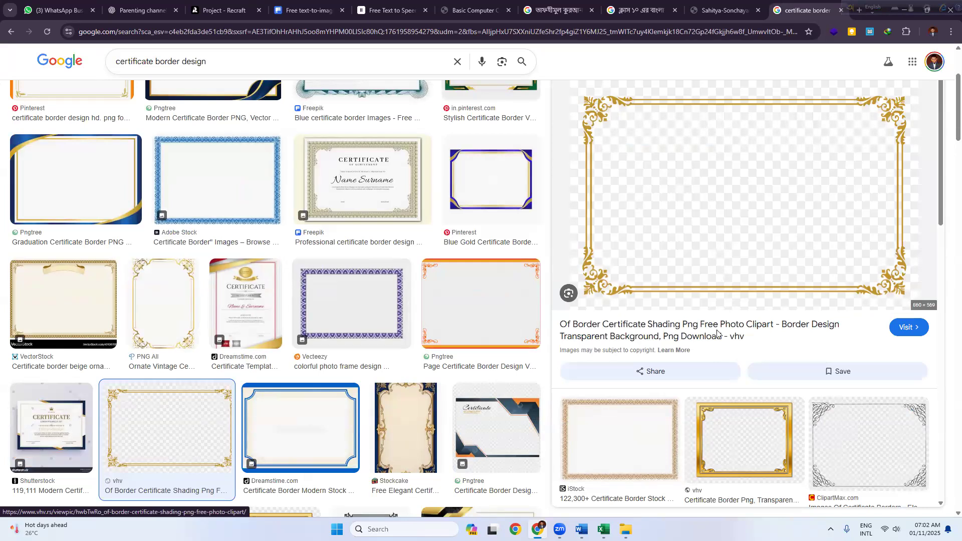
{"action": "right_click", "coordinate": [675, 186]}
{"action": "left_click", "coordinate": [711, 310]}
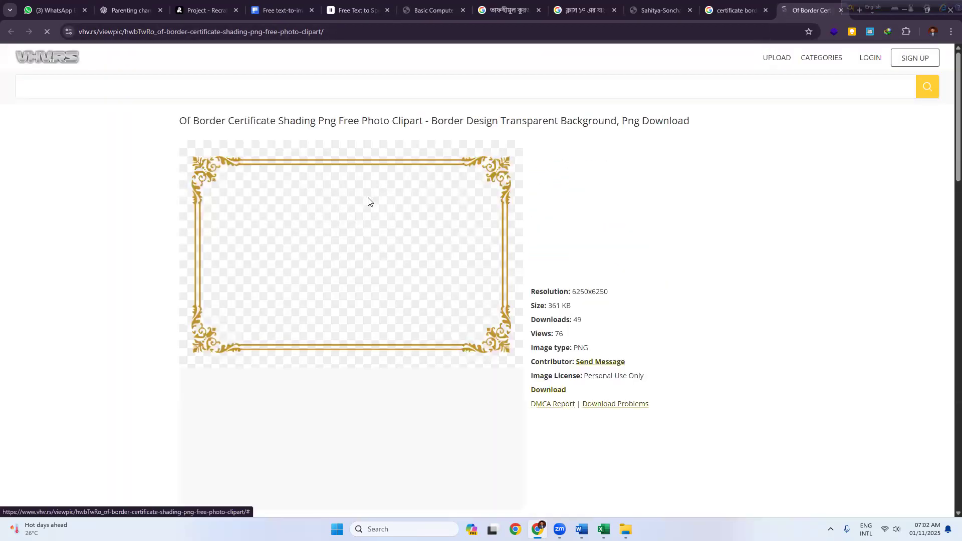
{"action": "left_click", "coordinate": [804, 10]}
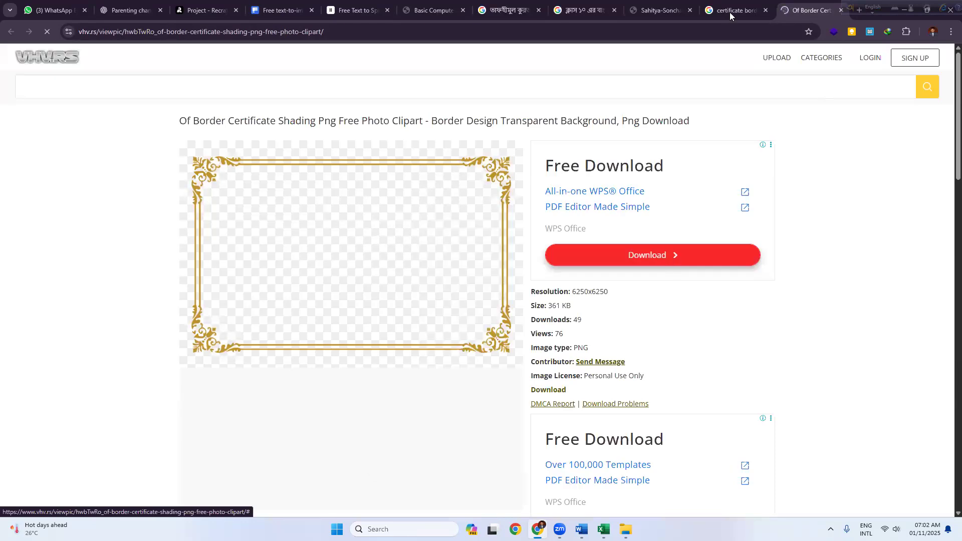
{"action": "key", "text": "ctrl+w"}
{"action": "scroll", "coordinate": [194, 285], "scroll_direction": "up", "scroll_amount": 5}
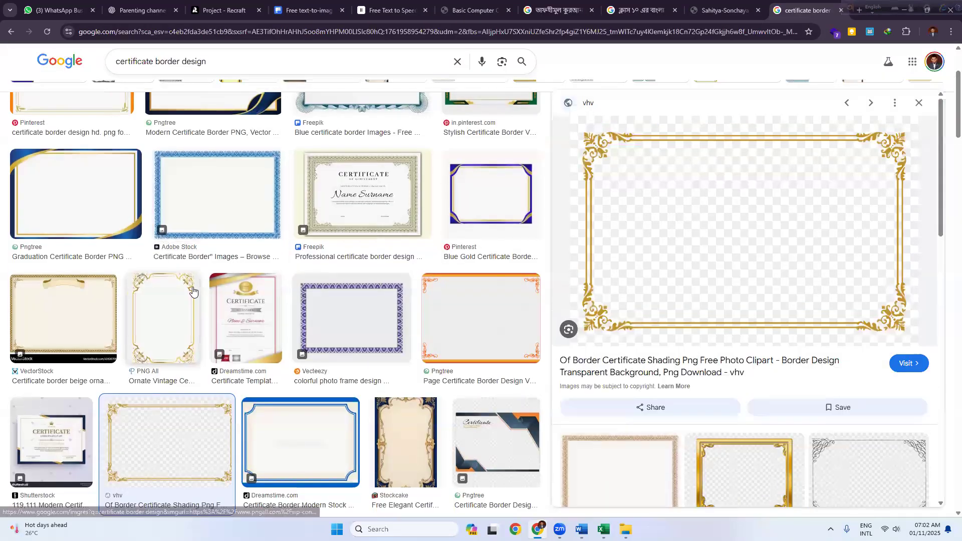
Step: Search Google for 'png tree' and view the AI answer about pngtree
{"action": "left_click_drag", "start_coordinate": [219, 69], "coordinate": [98, 69]}
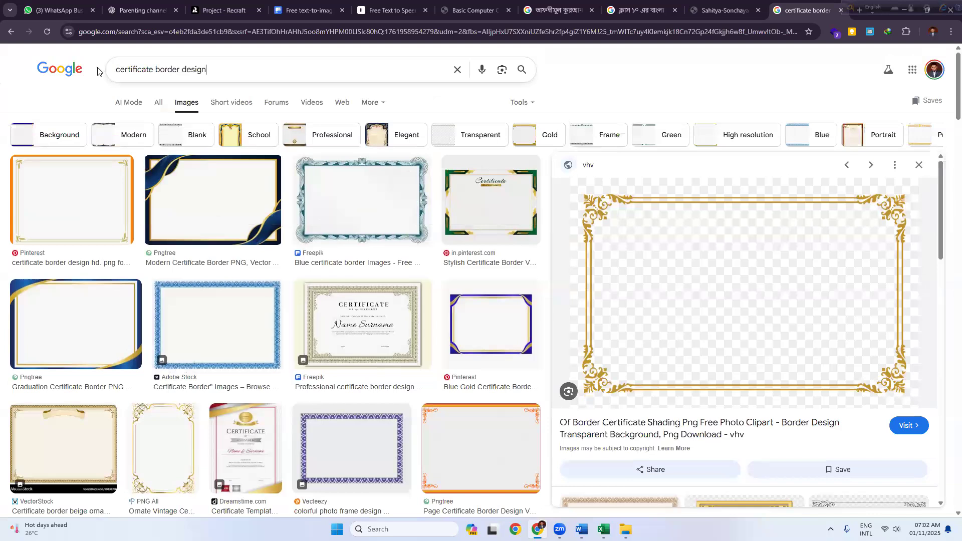
{"action": "type", "text": "png tree"}
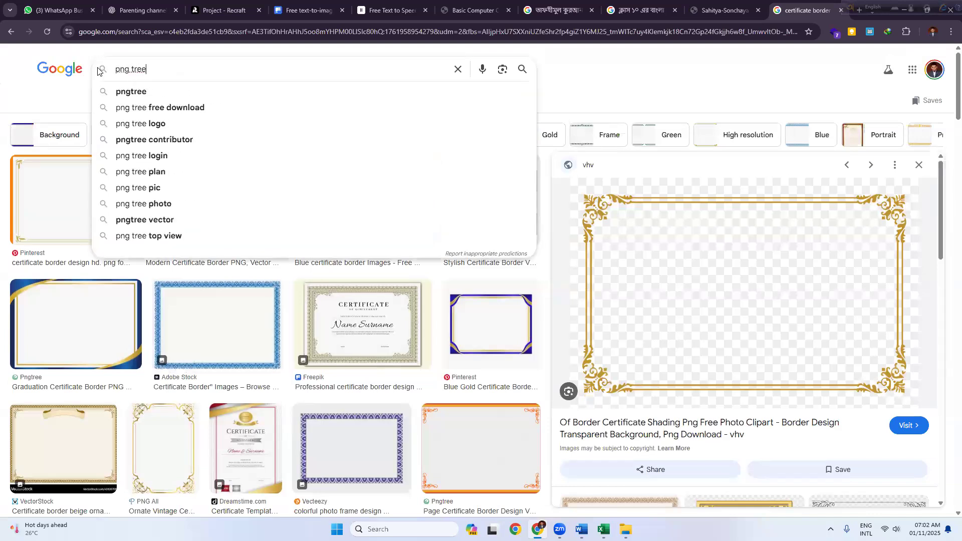
{"action": "key", "text": "Return"}
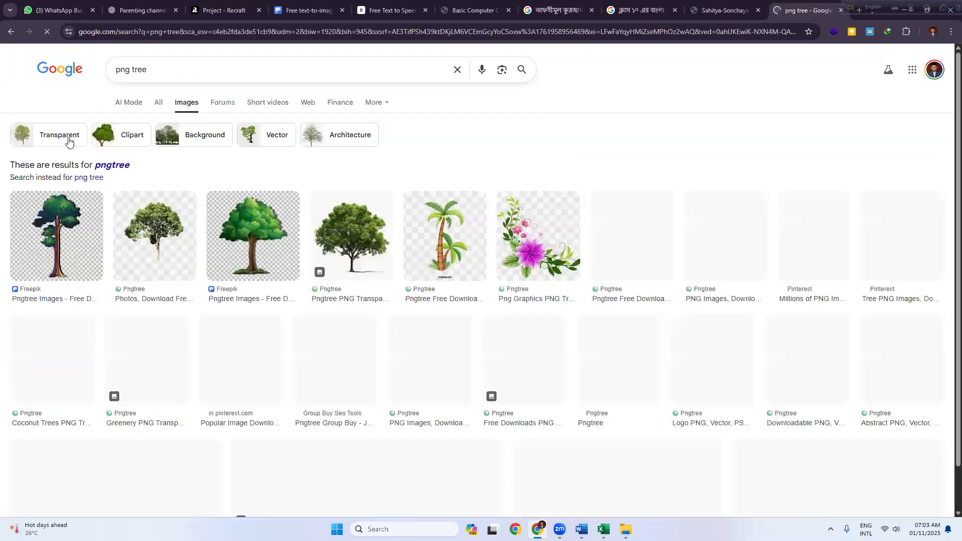
{"action": "left_click", "coordinate": [139, 104]}
Step: Start a 'certf' search on Pngtree and get past the Halloween sale popup and payment page
{"action": "left_click", "coordinate": [245, 70]}
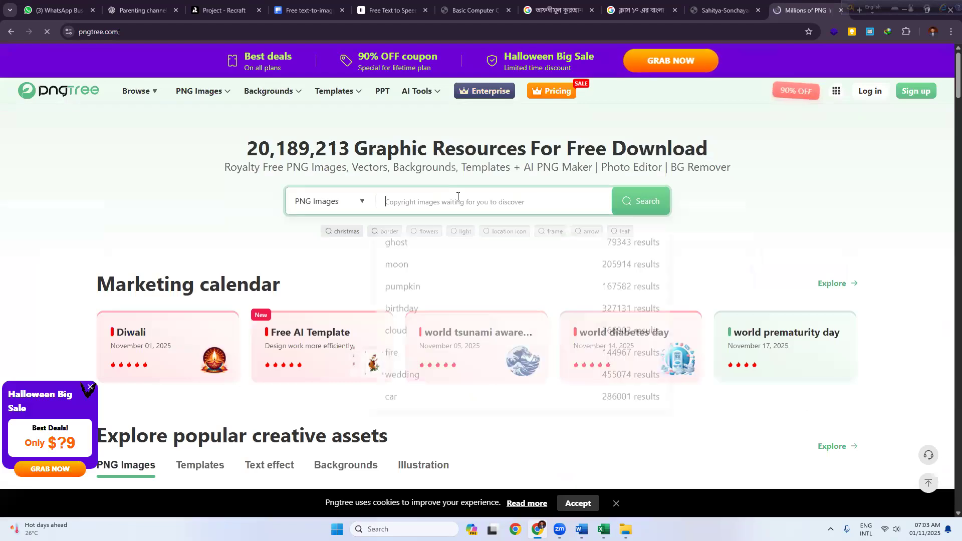
{"action": "type", "text": "certf"}
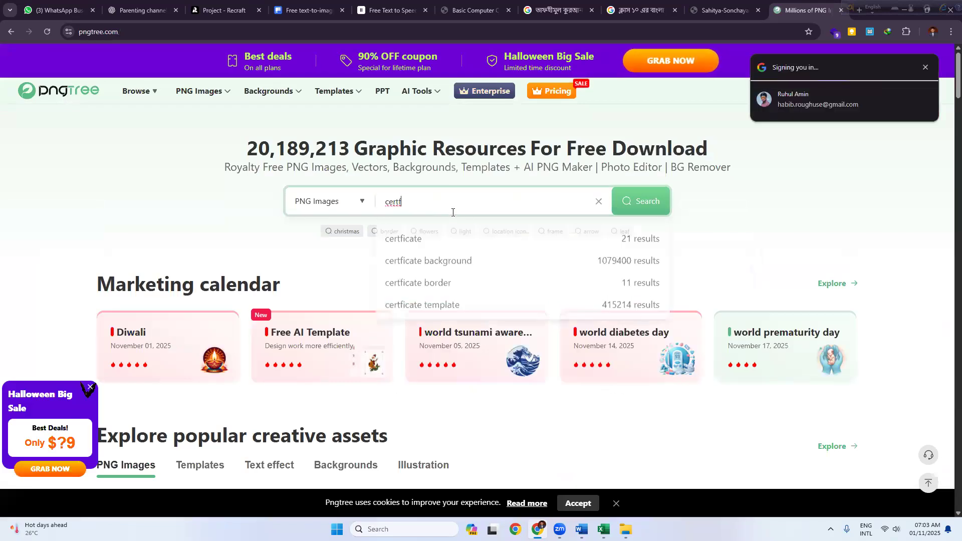
{"action": "left_click", "coordinate": [440, 256]}
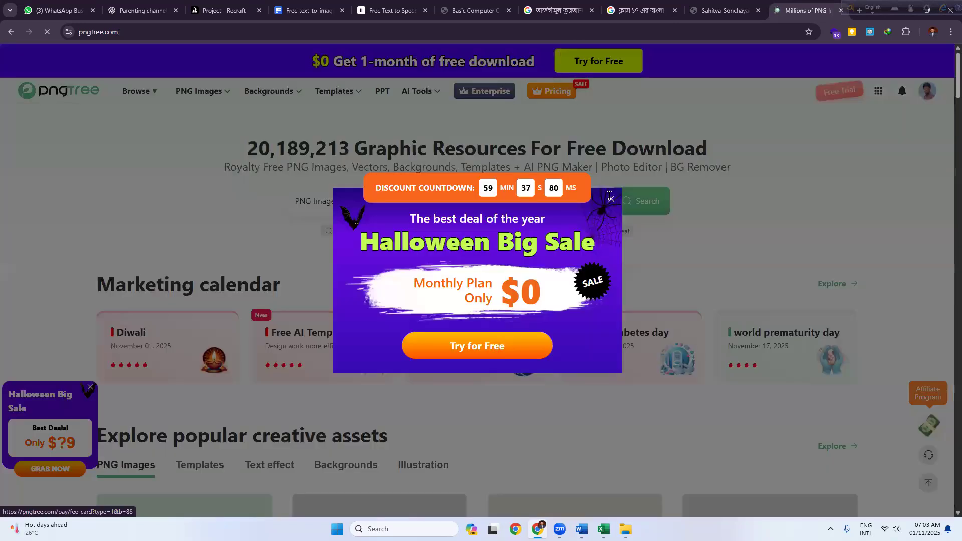
{"action": "left_click", "coordinate": [609, 199]}
{"action": "left_click", "coordinate": [11, 31]}
{"action": "left_click", "coordinate": [11, 31]}
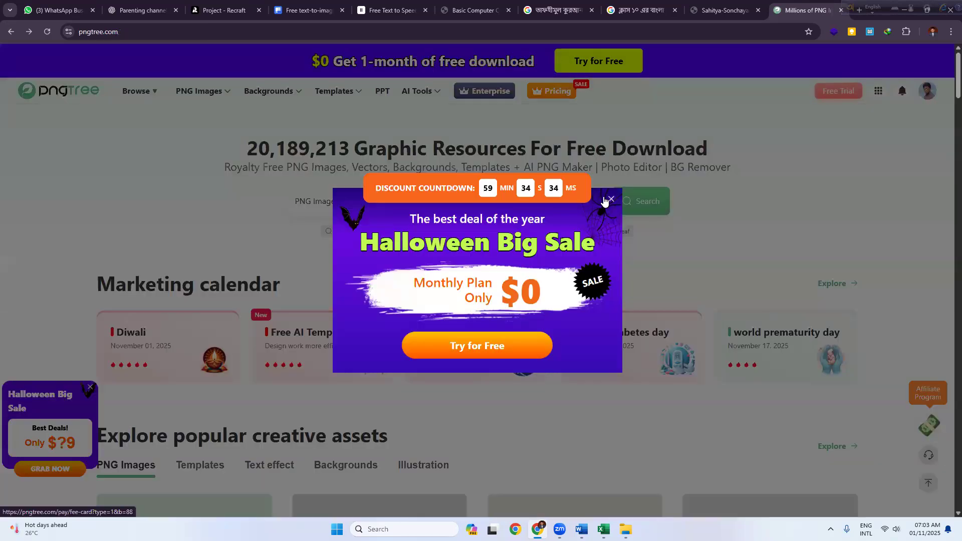
{"action": "left_click", "coordinate": [609, 200]}
Step: Search Pngtree images for 'certificate border' and scroll through the 13,635 PNG results
{"action": "left_click", "coordinate": [420, 202]}
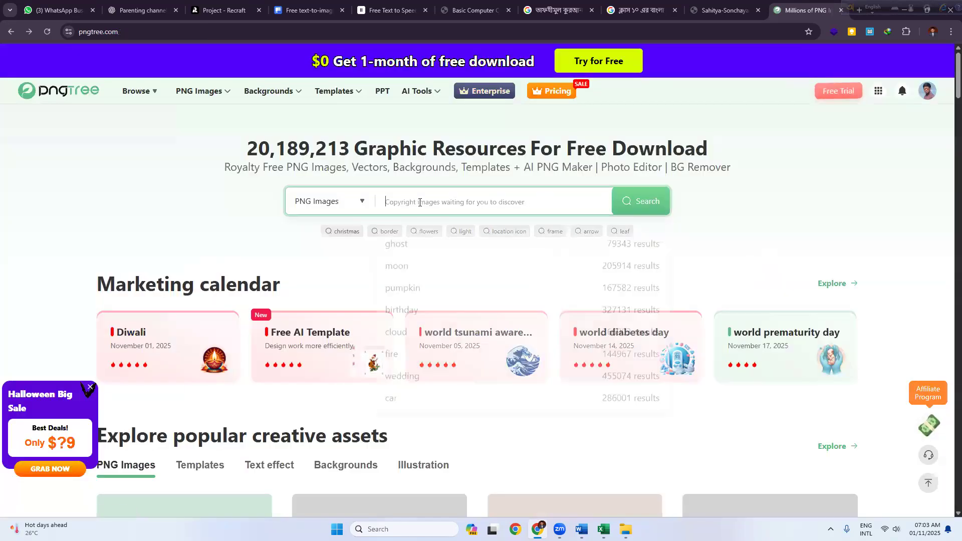
{"action": "type", "text": "certificate borde"}
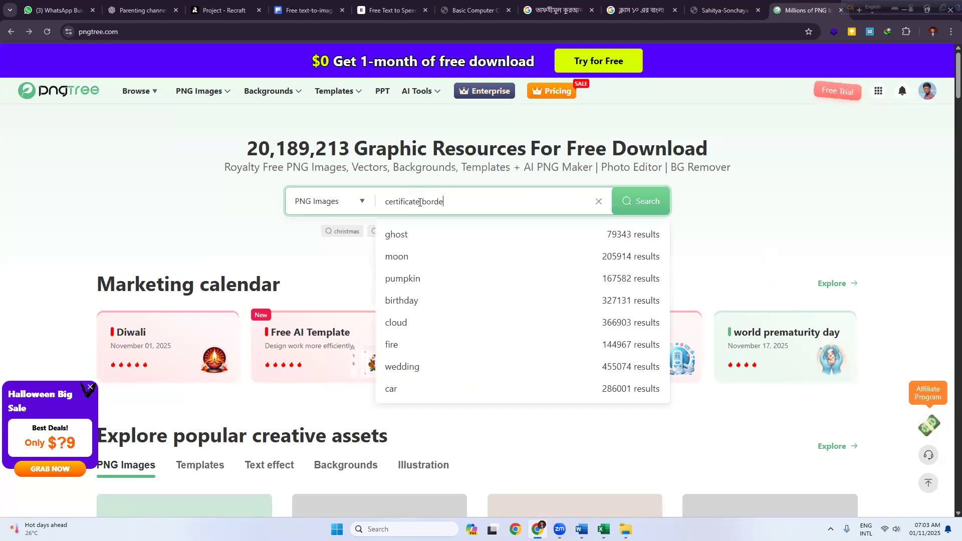
{"action": "key", "text": "Return"}
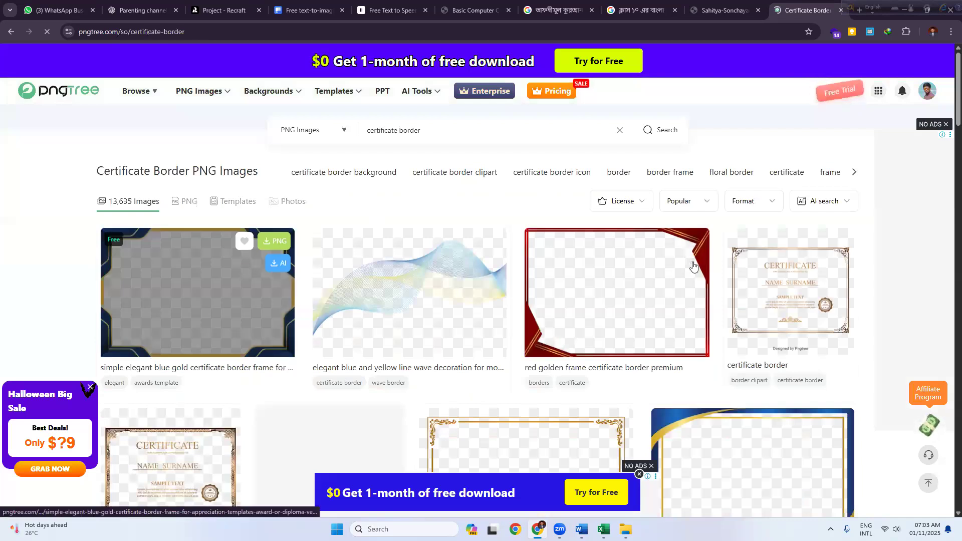
{"action": "scroll", "coordinate": [681, 268], "scroll_direction": "down", "scroll_amount": 2}
{"action": "scroll", "coordinate": [692, 280], "scroll_direction": "down", "scroll_amount": 3}
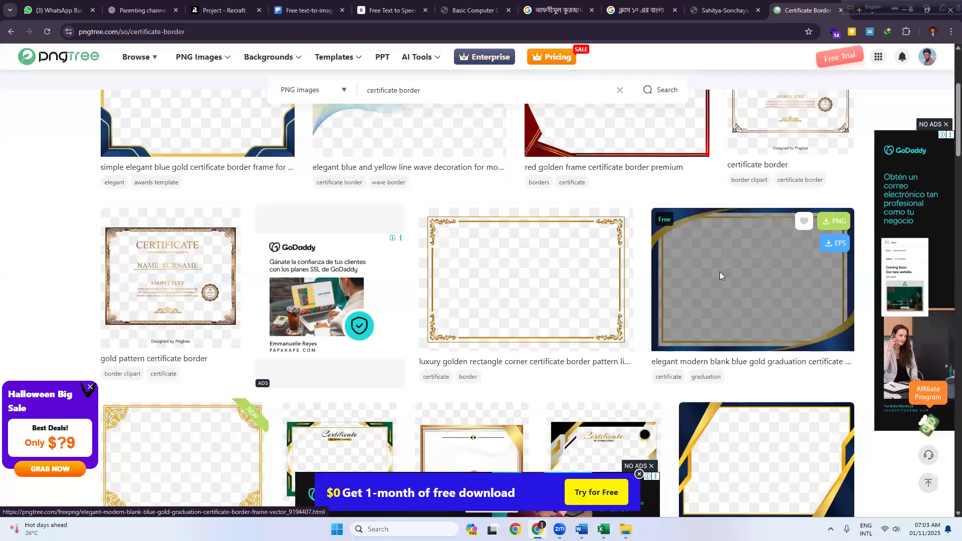
Step: Download the blue-gold graduation certificate border PNG with the free Relax Download, saving it to the Desktop
{"action": "left_click", "coordinate": [719, 271]}
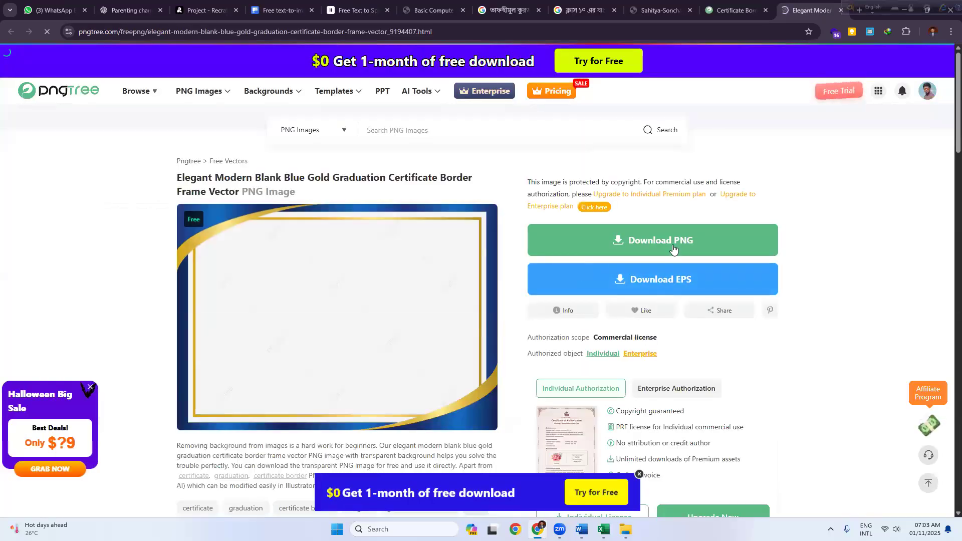
{"action": "left_click", "coordinate": [616, 271]}
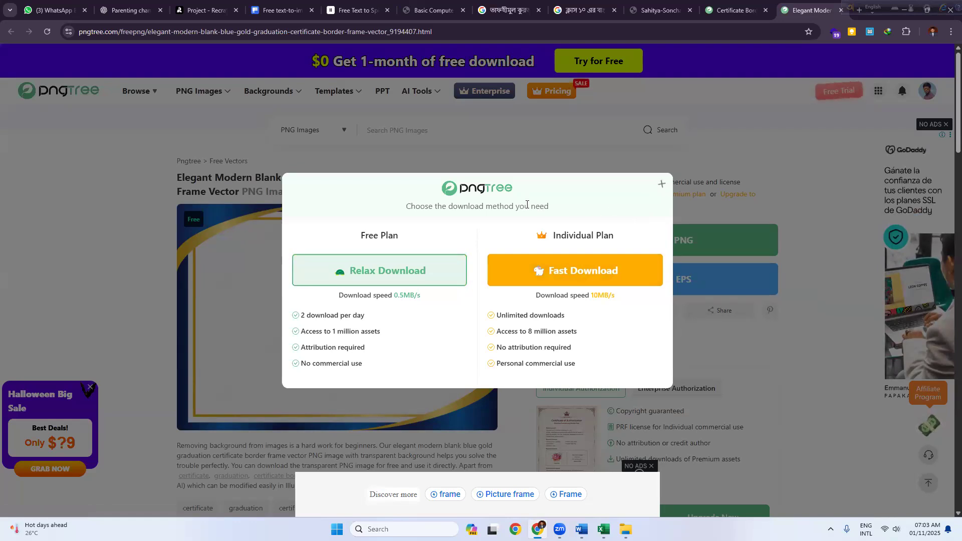
{"action": "left_click", "coordinate": [661, 184]}
{"action": "left_click", "coordinate": [608, 254]}
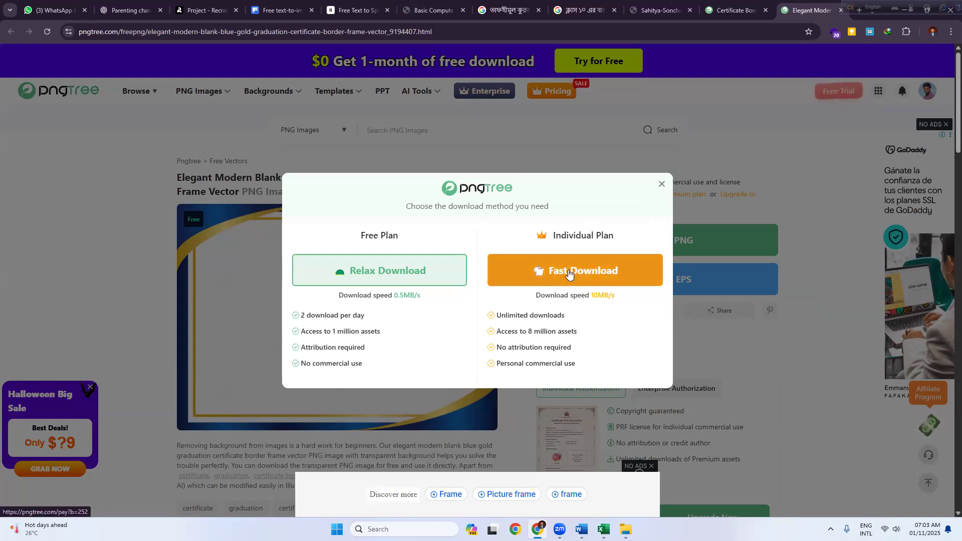
{"action": "left_click", "coordinate": [384, 271]}
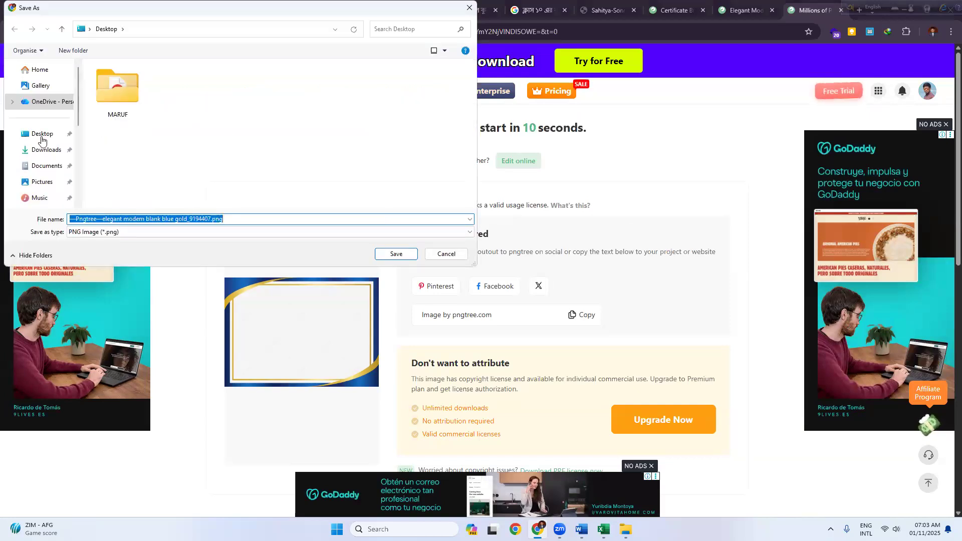
{"action": "left_click", "coordinate": [41, 137]}
{"action": "left_click", "coordinate": [385, 254]}
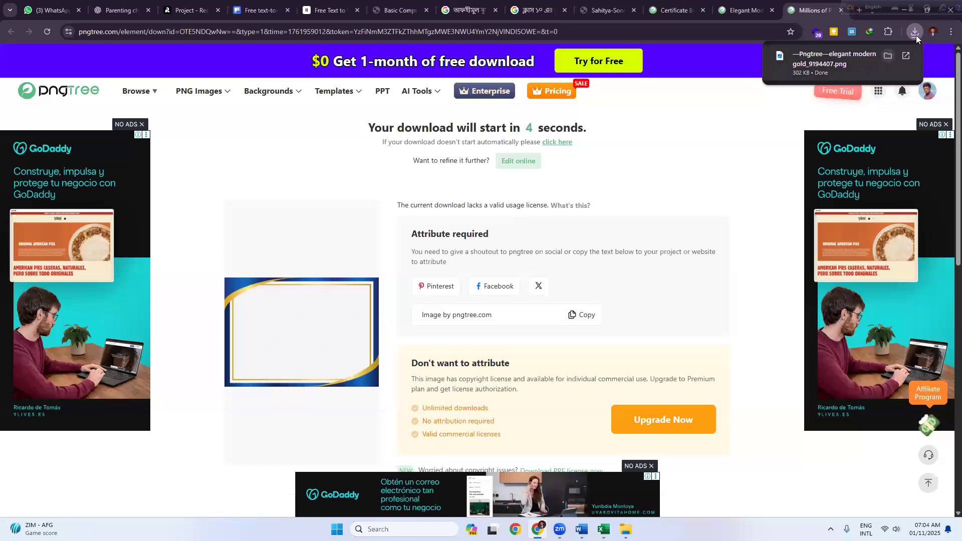
{"action": "mouse_move", "coordinate": [896, 61]}
Step: Drag the downloaded border PNG from File Explorer onto Word's blank Document4 page
{"action": "left_click", "coordinate": [887, 55]}
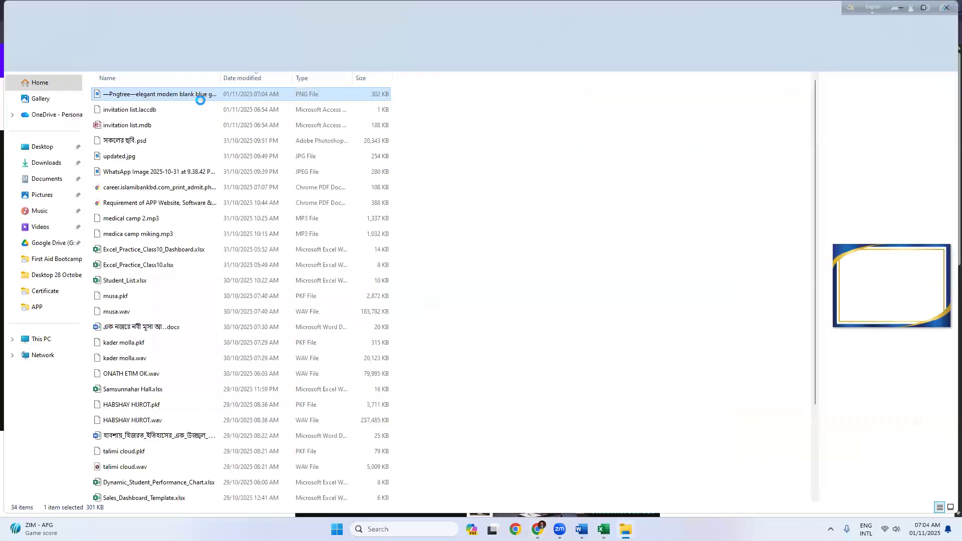
{"action": "left_click_drag", "start_coordinate": [590, 466], "coordinate": [427, 273]}
{"action": "left_click", "coordinate": [357, 207]}
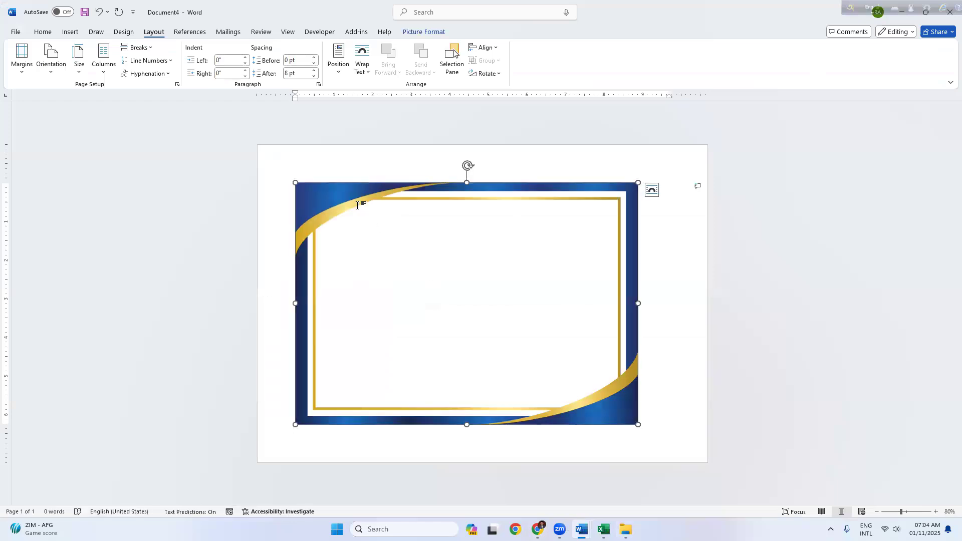
Step: Delete the dropped picture and insert the Pngtree border PNG from the Desktop into the page header
{"action": "key", "text": "Delete"}
{"action": "double_click", "coordinate": [307, 158]}
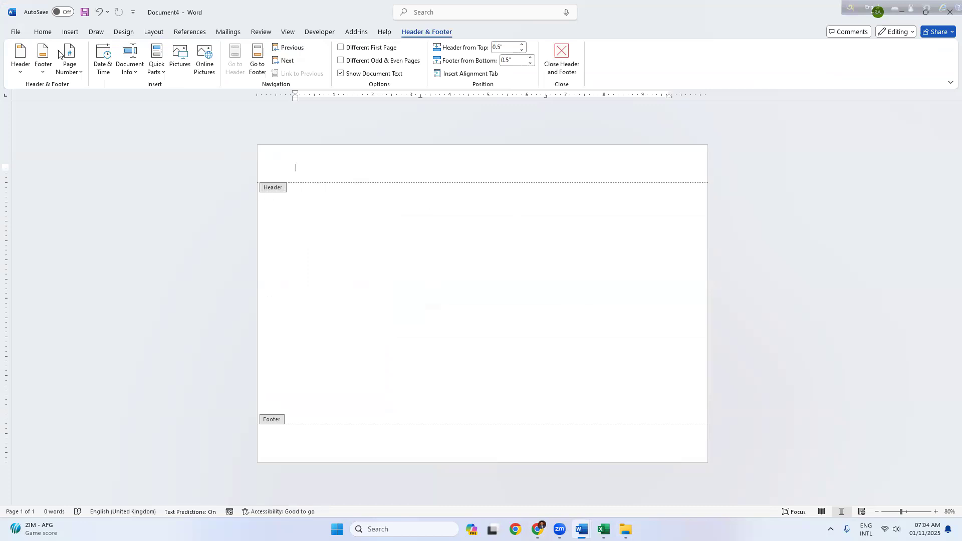
{"action": "left_click", "coordinate": [70, 31]}
{"action": "left_click", "coordinate": [123, 59]}
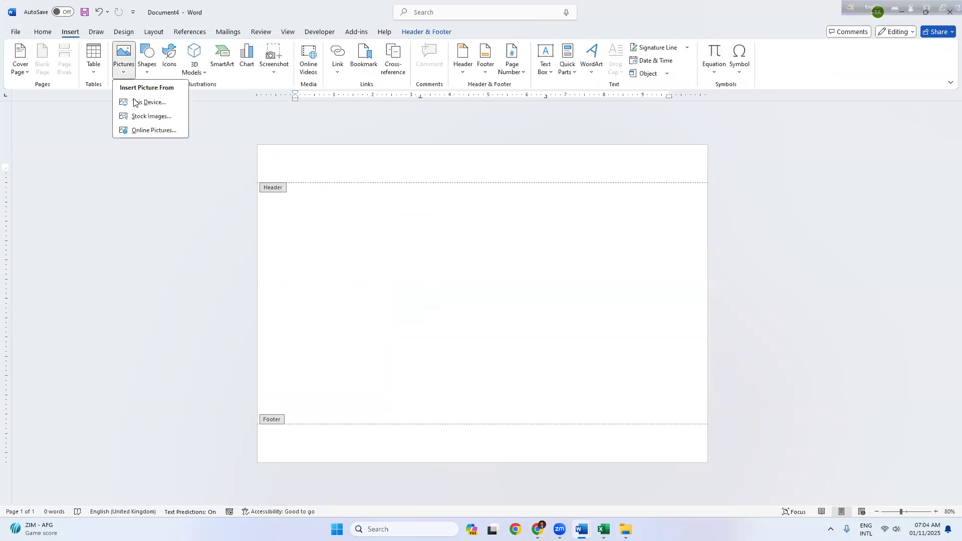
{"action": "left_click", "coordinate": [134, 102]}
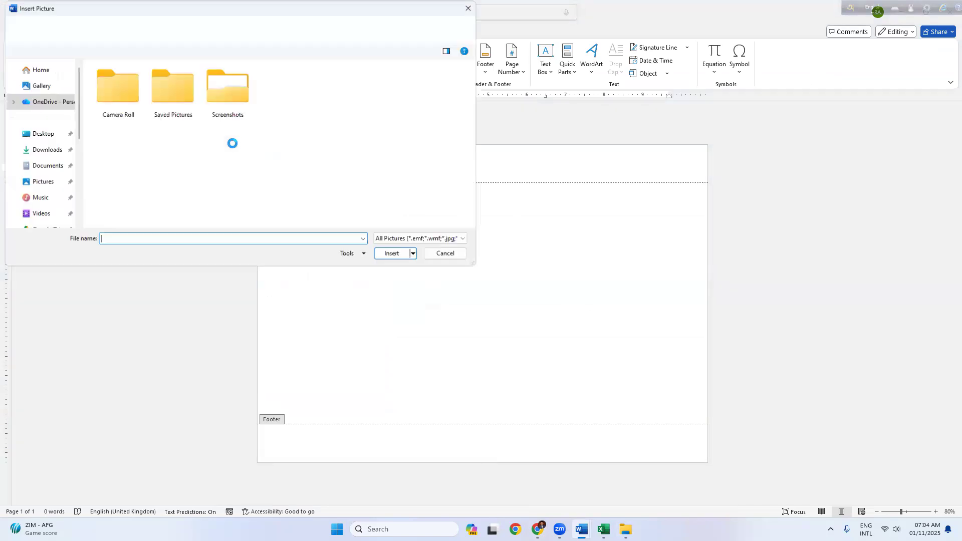
{"action": "left_click", "coordinate": [52, 135]}
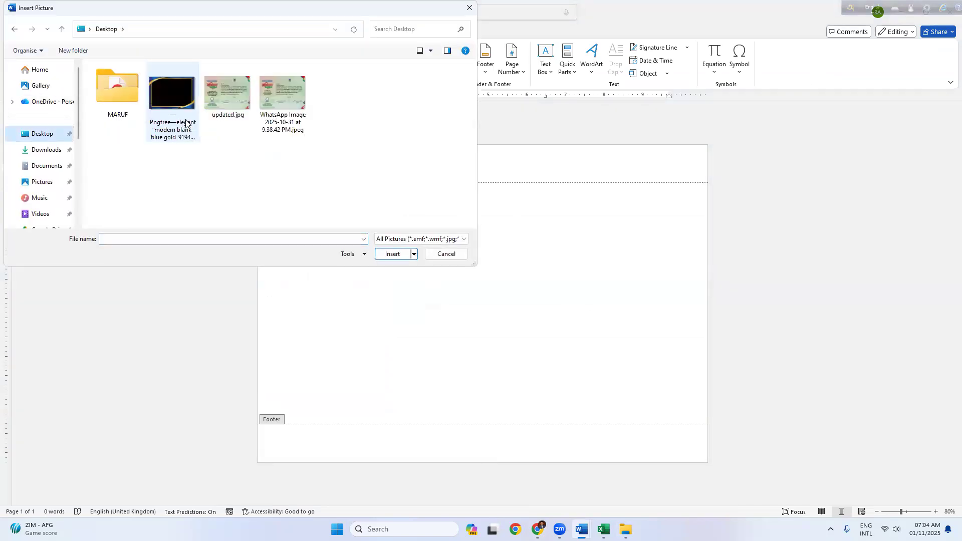
{"action": "left_click", "coordinate": [175, 100]}
{"action": "left_click", "coordinate": [390, 255]}
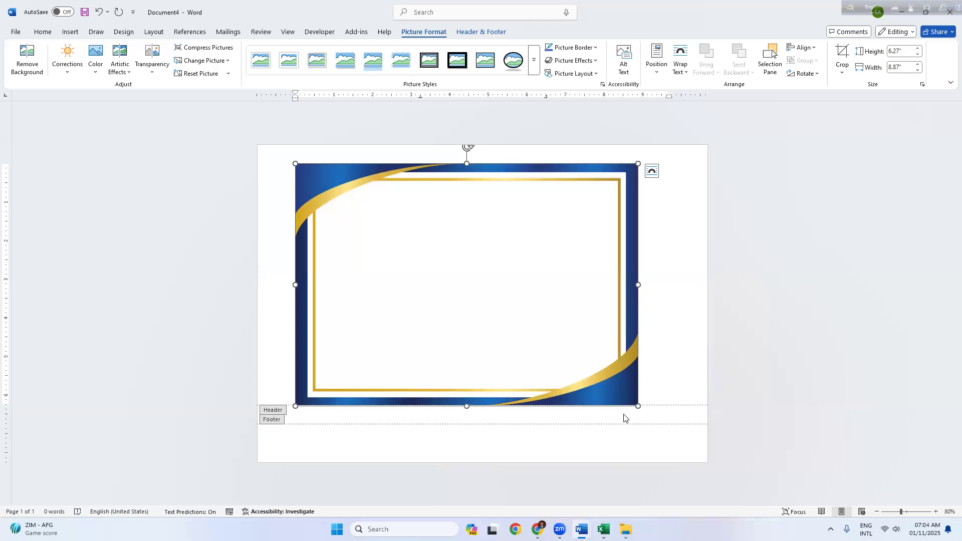
Step: Put the border behind text, stretch it to 8.25" by 11.67" from the top-left, then close the header
{"action": "left_click", "coordinate": [683, 73]}
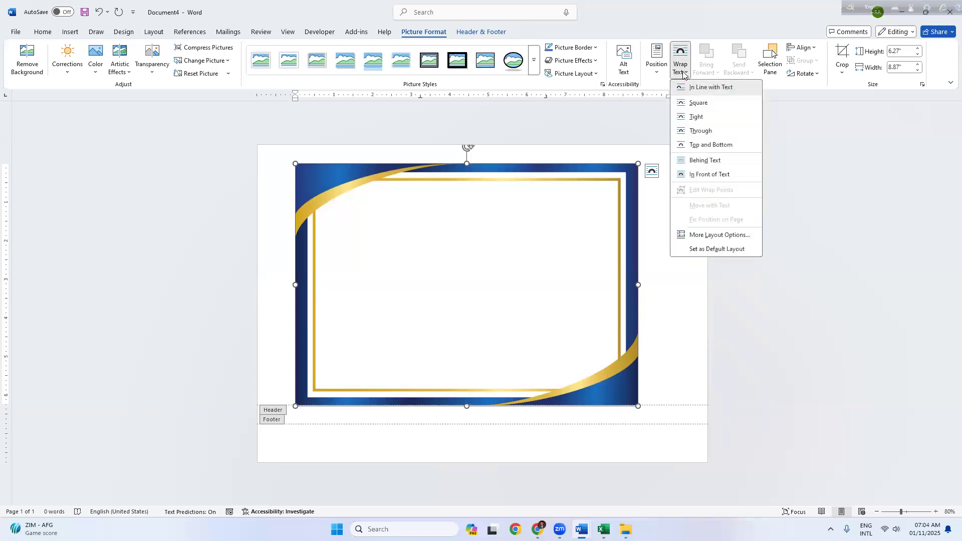
{"action": "left_click", "coordinate": [696, 162]}
{"action": "left_click_drag", "start_coordinate": [380, 178], "coordinate": [320, 153]}
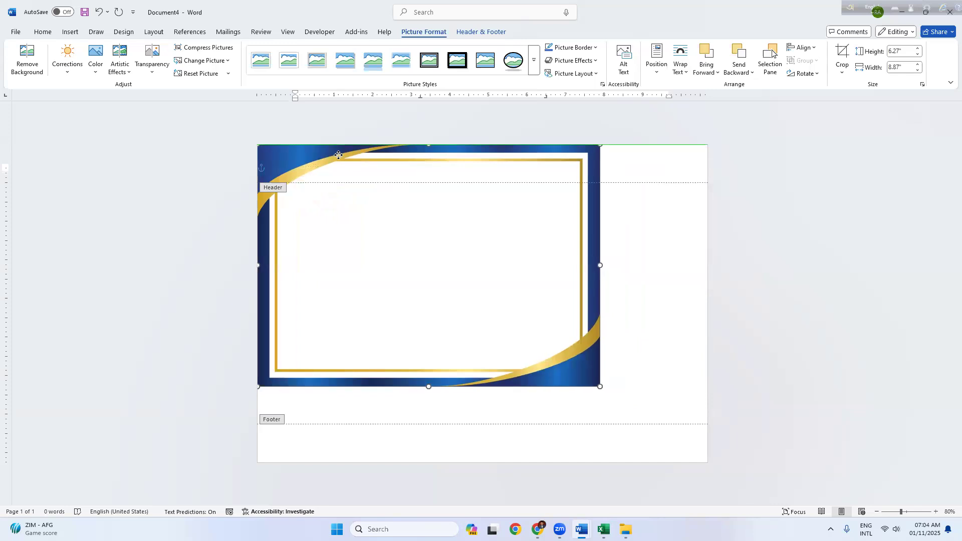
{"action": "left_click_drag", "start_coordinate": [600, 386], "coordinate": [703, 459]}
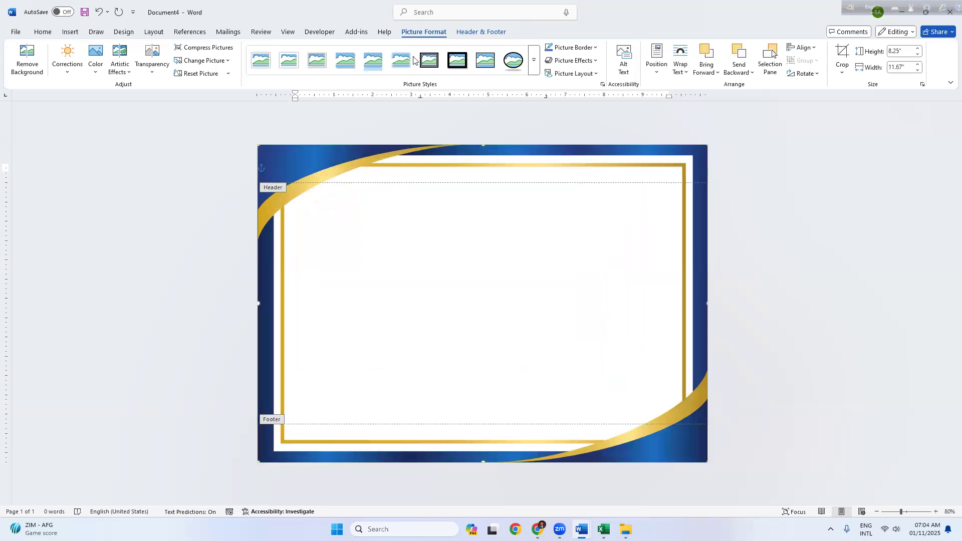
{"action": "left_click", "coordinate": [480, 33]}
{"action": "left_click", "coordinate": [560, 61]}
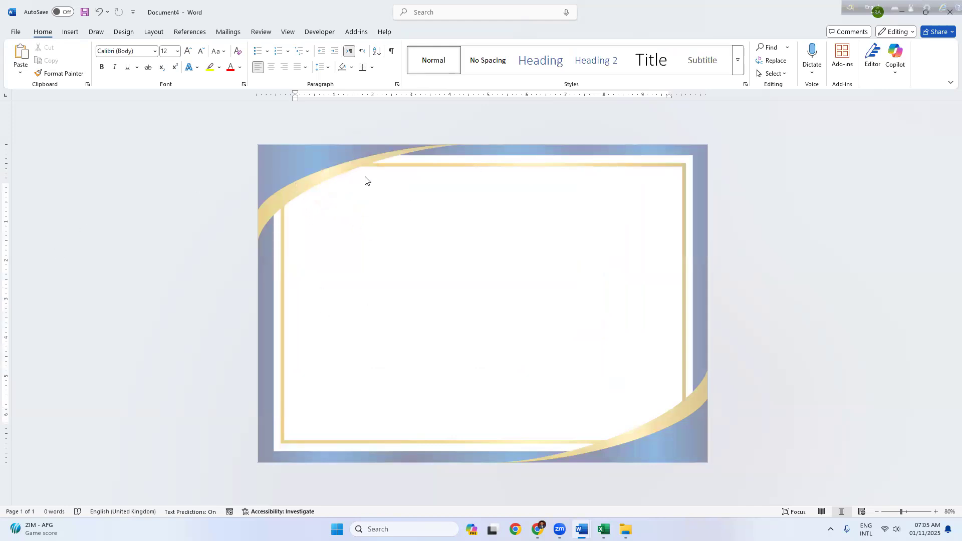
Step: Type 'Certificate' and 'Of Participation' on separate lines, then begin 'This is to certify That'
{"action": "type", "text": "Certificate"}
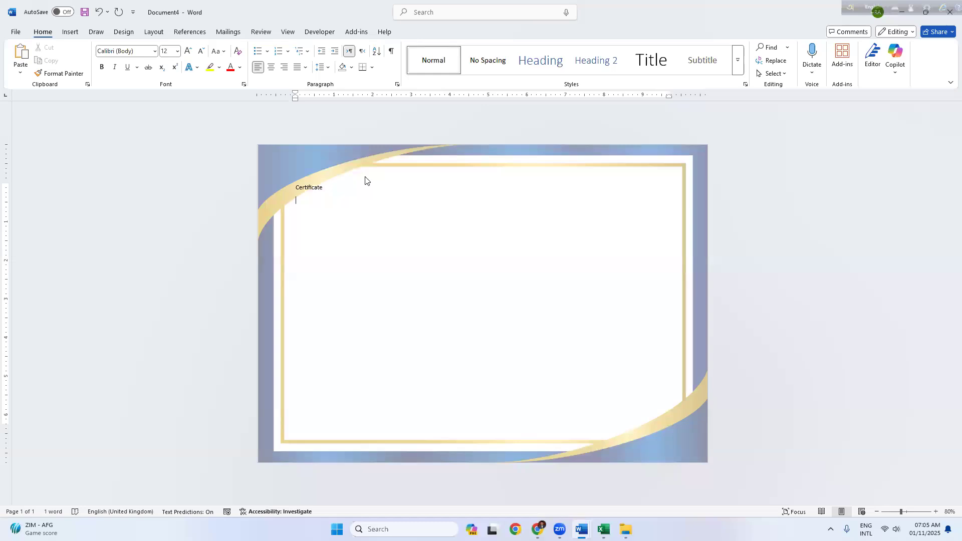
{"action": "key", "text": "alt+Tab"}
{"action": "key", "text": "alt+Tab"}
{"action": "key", "text": "alt+Tab"}
{"action": "key", "text": "alt+Tab"}
{"action": "key", "text": "alt+Tab"}
{"action": "key", "text": "alt+Tab"}
{"action": "key", "text": "alt+Tab"}
{"action": "key", "text": "alt+Tab"}
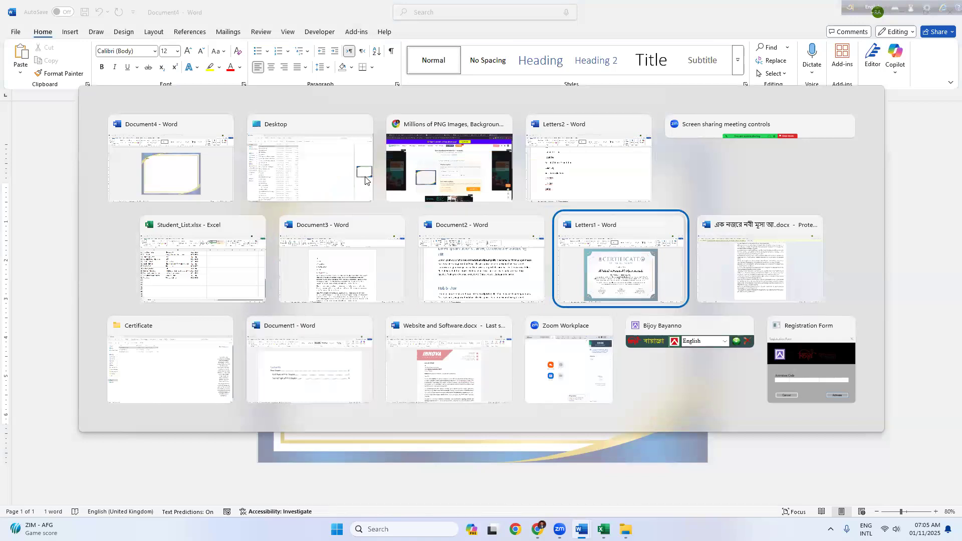
{"action": "key", "text": "alt+Tab"}
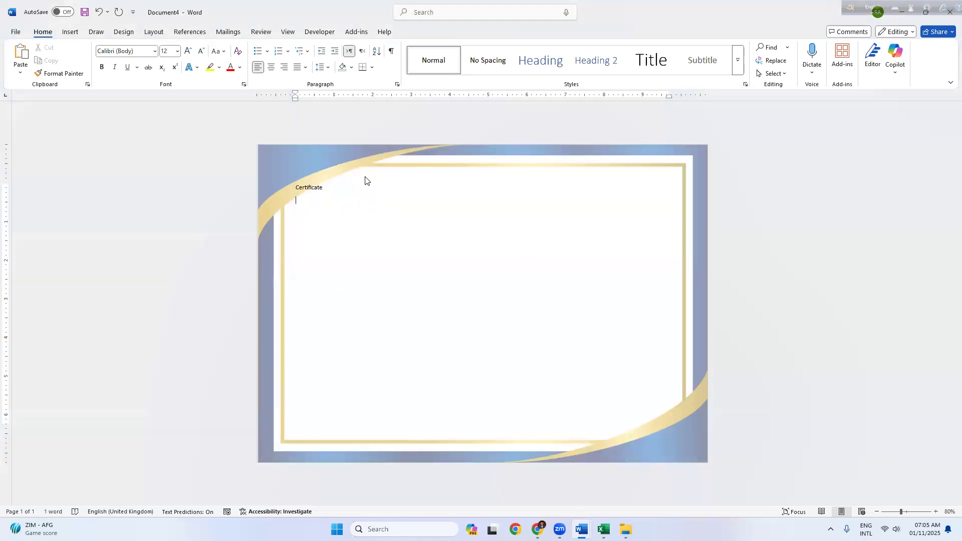
{"action": "key", "text": "Return"}
{"action": "type", "text": "Of"}
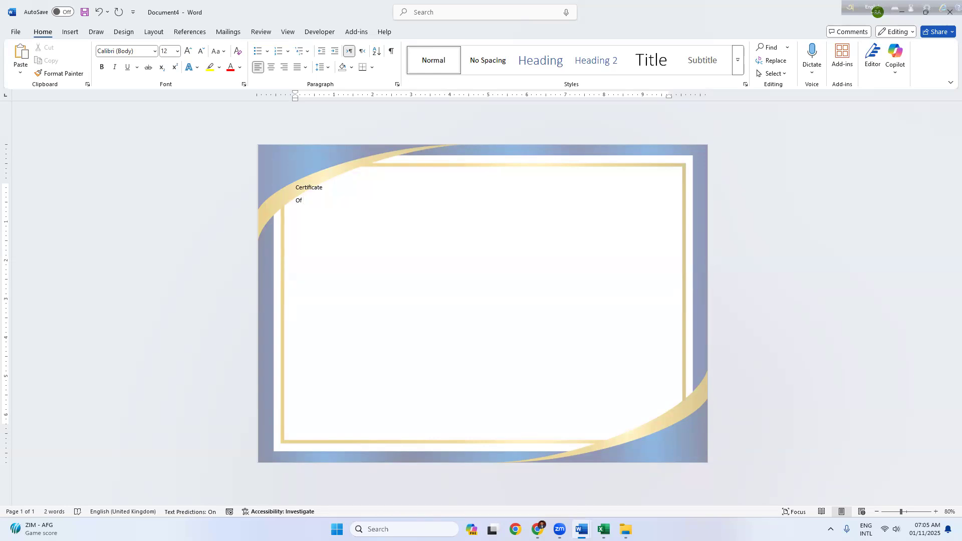
{"action": "type", "text": "Part"}
{"action": "key", "text": "BackSpace"}
{"action": "key", "text": "BackSpace"}
{"action": "type", "text": "ticipation"}
{"action": "key", "text": "Return"}
{"action": "type", "text": "This is to certify That"}
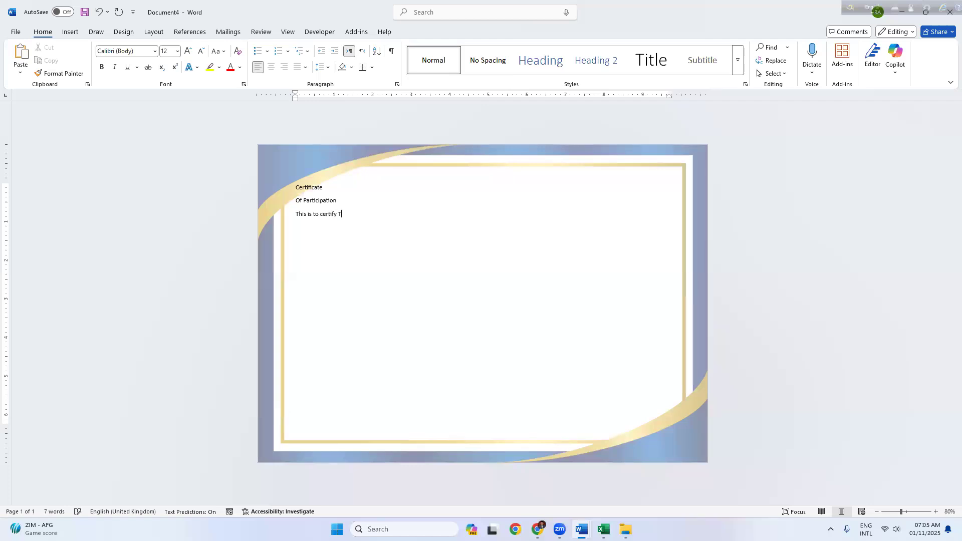
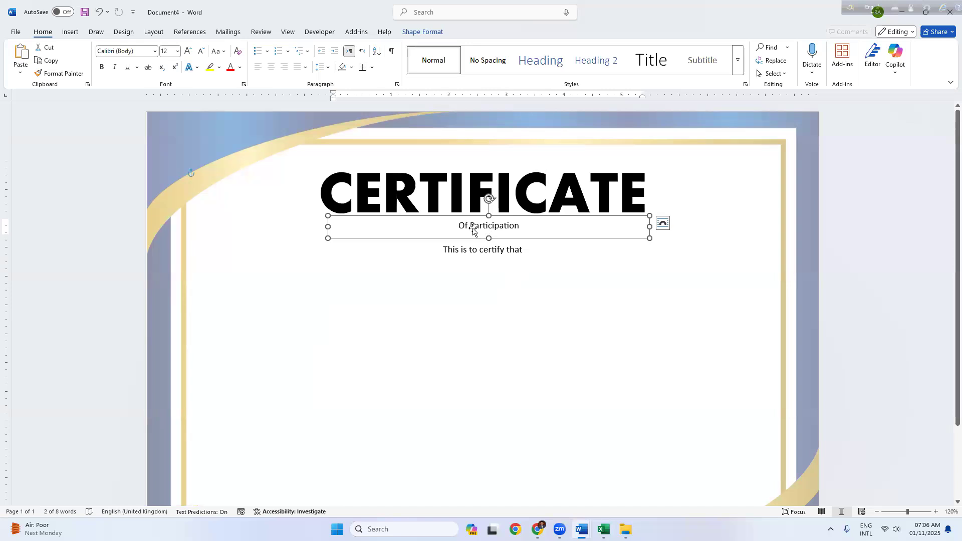
Step: Make the 'Of Participation' subtitle UPPERCASE in Aptos at 16 pt
{"action": "left_click_drag", "start_coordinate": [458, 226], "coordinate": [525, 226]}
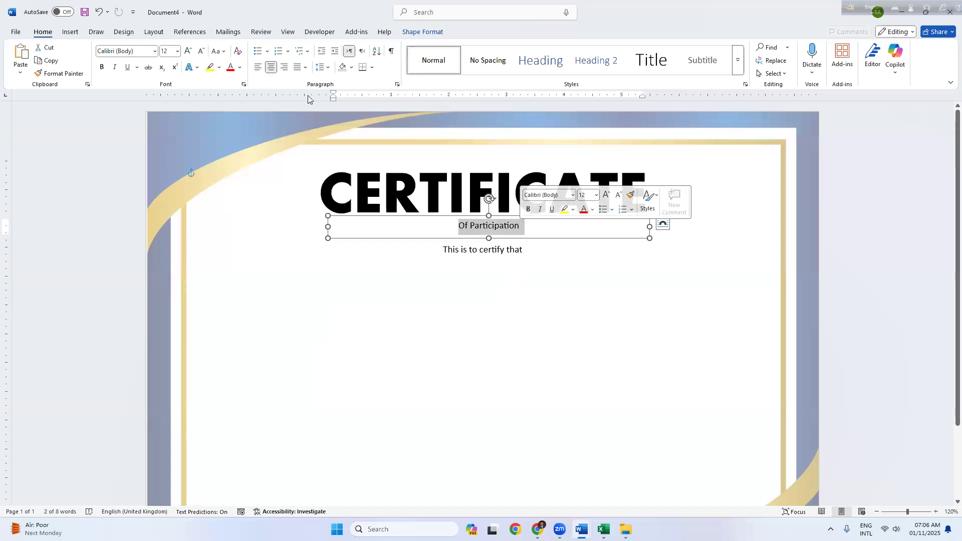
{"action": "left_click", "coordinate": [218, 51]}
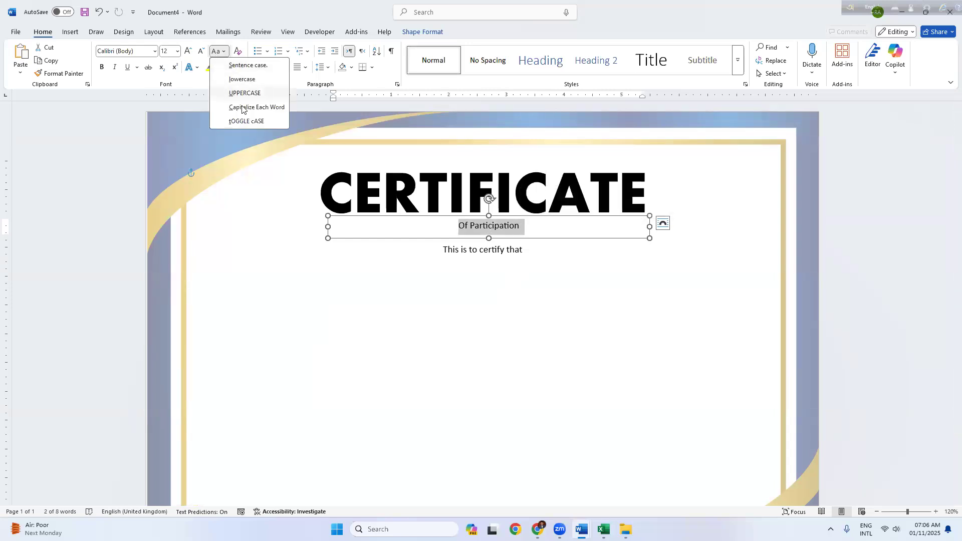
{"action": "left_click", "coordinate": [244, 93]}
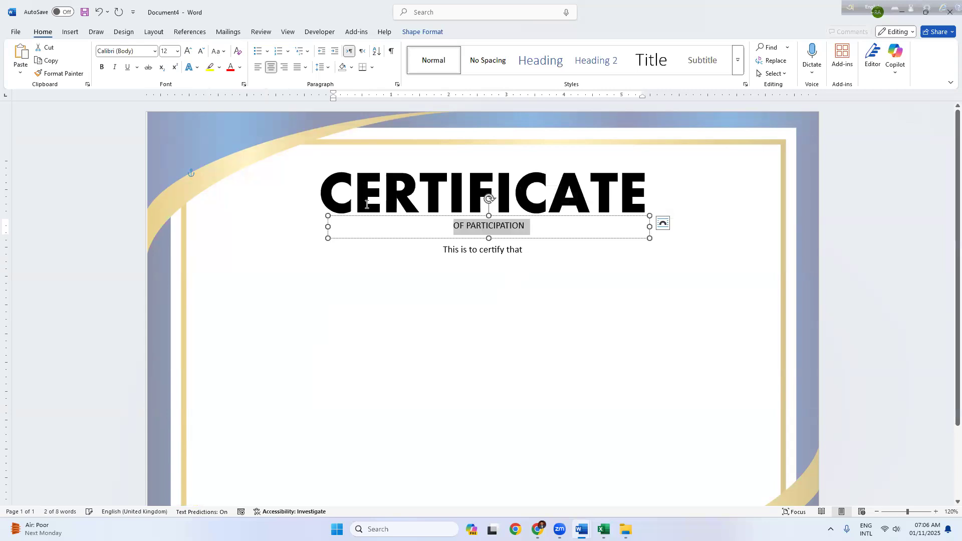
{"action": "left_click", "coordinate": [154, 51]}
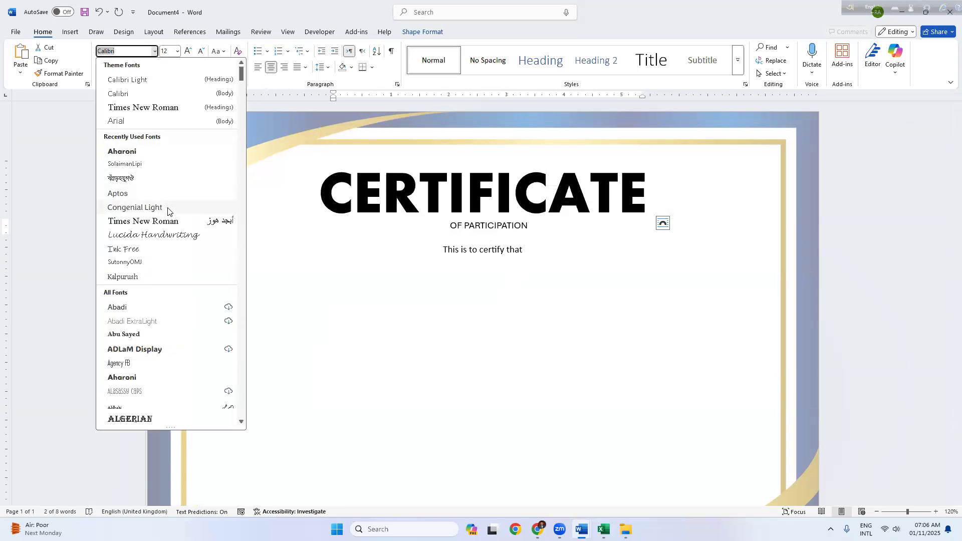
{"action": "left_click", "coordinate": [157, 197]}
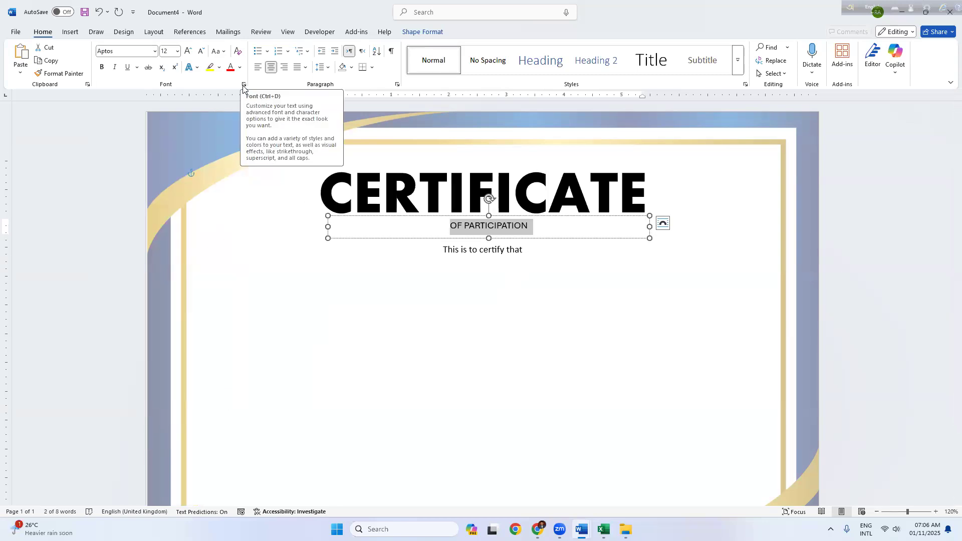
{"action": "key", "text": "ctrl+shift+period"}
{"action": "key", "text": "ctrl+shift+period"}
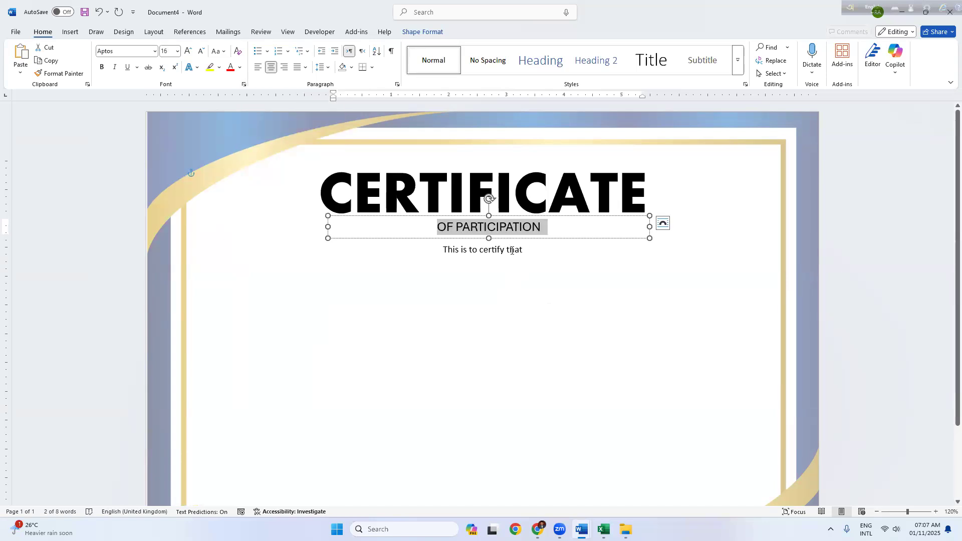
Step: Try selecting the 'This is to certify that' line, then select the OF PARTICIPATION text box
{"action": "triple_click", "coordinate": [446, 252]}
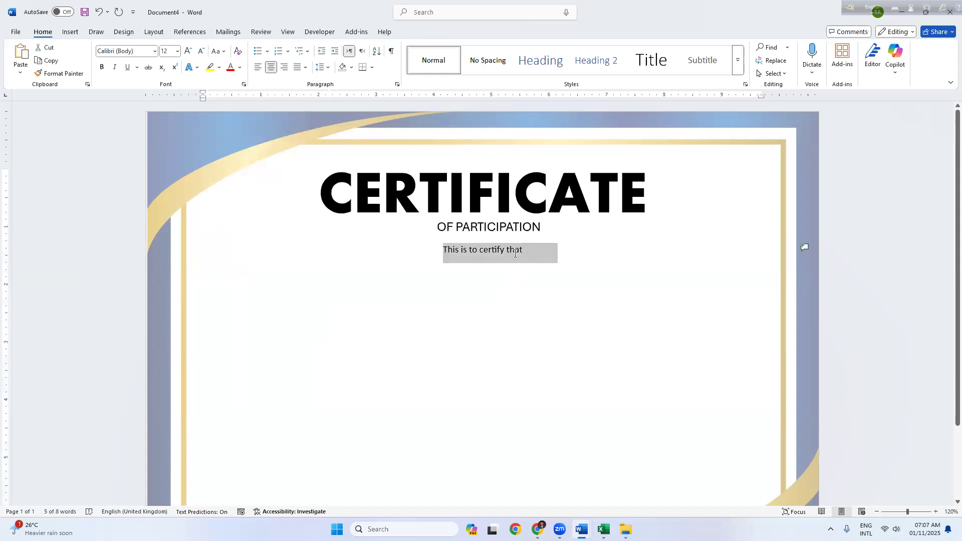
{"action": "left_click", "coordinate": [481, 260]}
{"action": "left_click_drag", "start_coordinate": [527, 251], "coordinate": [454, 252]}
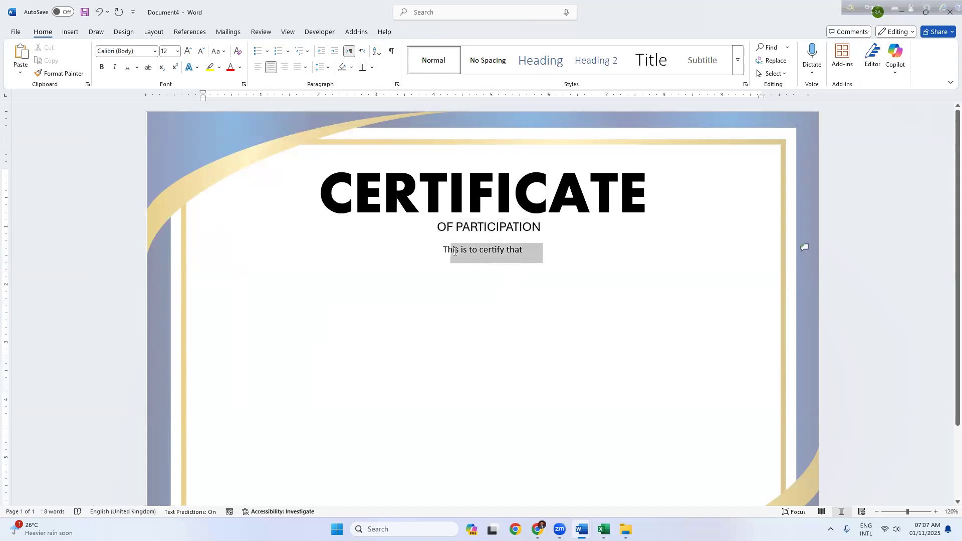
{"action": "left_click", "coordinate": [531, 252]}
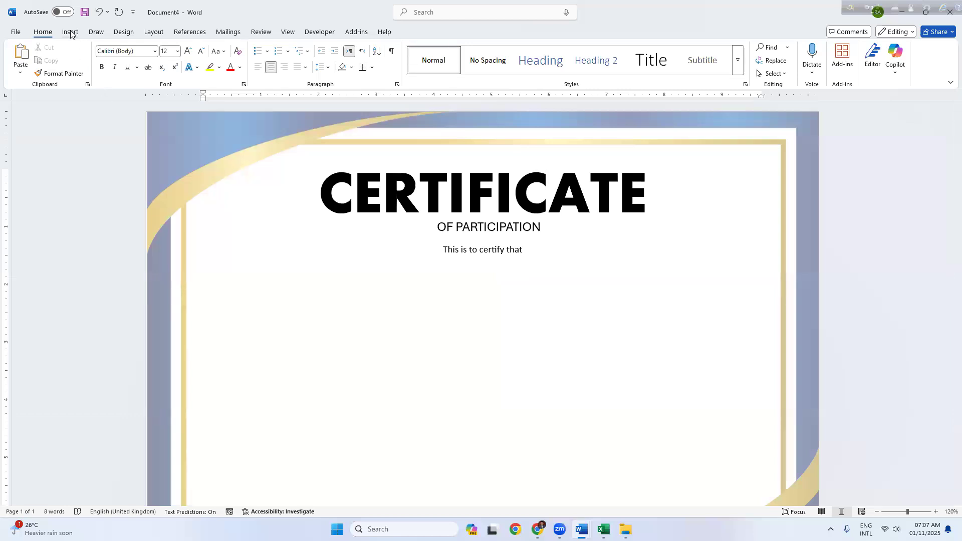
{"action": "left_click", "coordinate": [468, 219]}
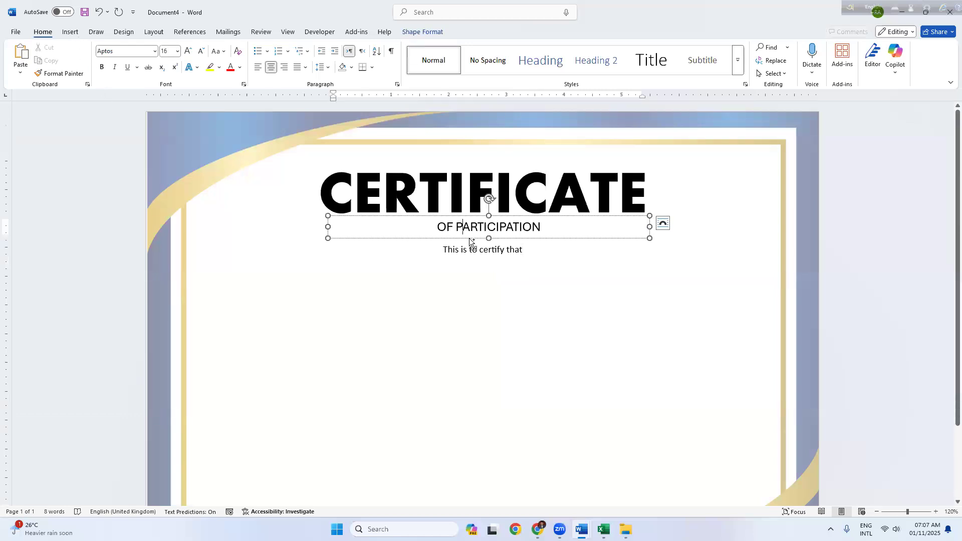
Step: Place a copy of the subtitle box below the certify line, widen it and align it
{"action": "left_click_drag", "start_coordinate": [471, 303], "coordinate": [460, 287]}
{"action": "left_click_drag", "start_coordinate": [717, 284], "coordinate": [760, 282]}
{"action": "left_click_drag", "start_coordinate": [321, 283], "coordinate": [204, 284]}
{"action": "left_click", "coordinate": [423, 32]}
{"action": "left_click", "coordinate": [835, 49]}
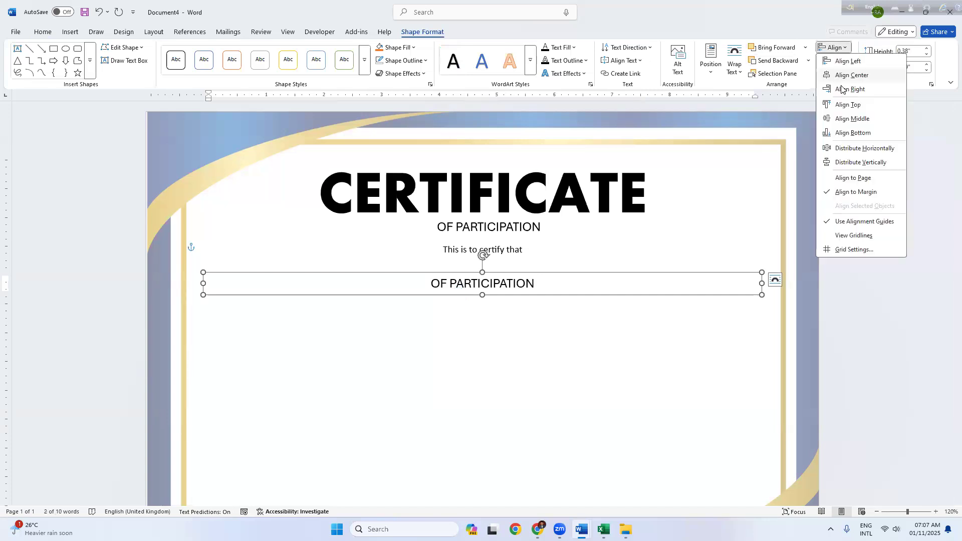
{"action": "left_click", "coordinate": [541, 280]}
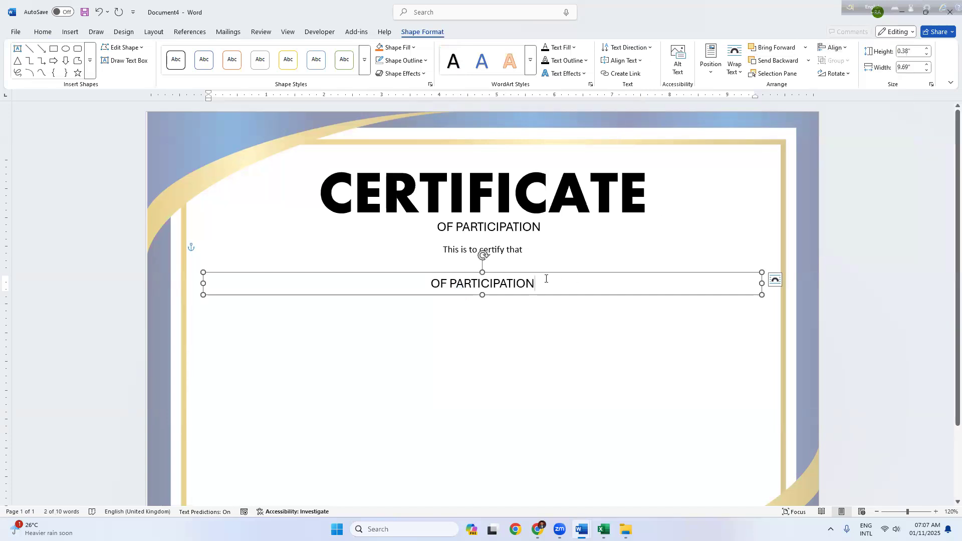
Step: Replace the copy's text with the recipient's name in Lucida Handwriting, centred
{"action": "left_click", "coordinate": [42, 32]}
{"action": "left_click", "coordinate": [148, 51]}
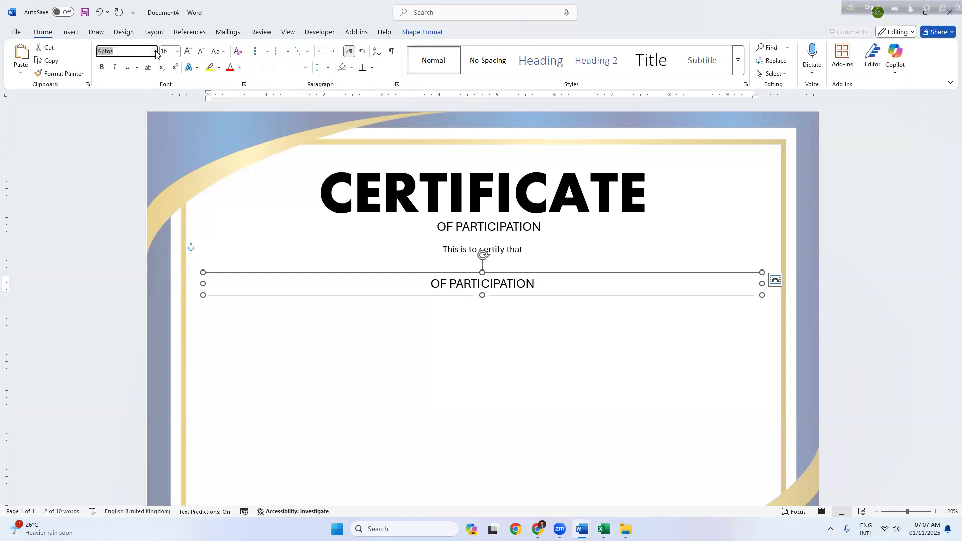
{"action": "left_click", "coordinate": [155, 51]}
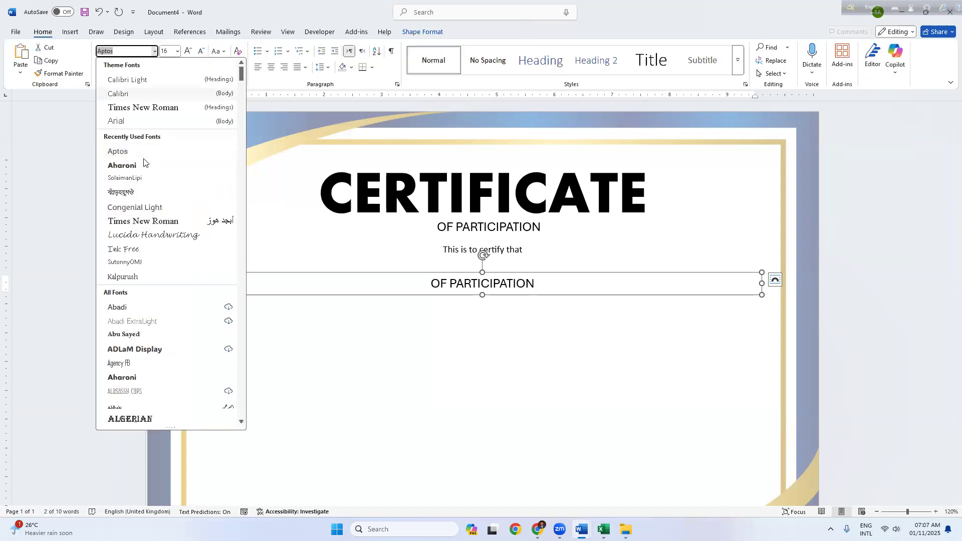
{"action": "left_click", "coordinate": [171, 234]}
{"action": "left_click_drag", "start_coordinate": [414, 285], "coordinate": [550, 287]}
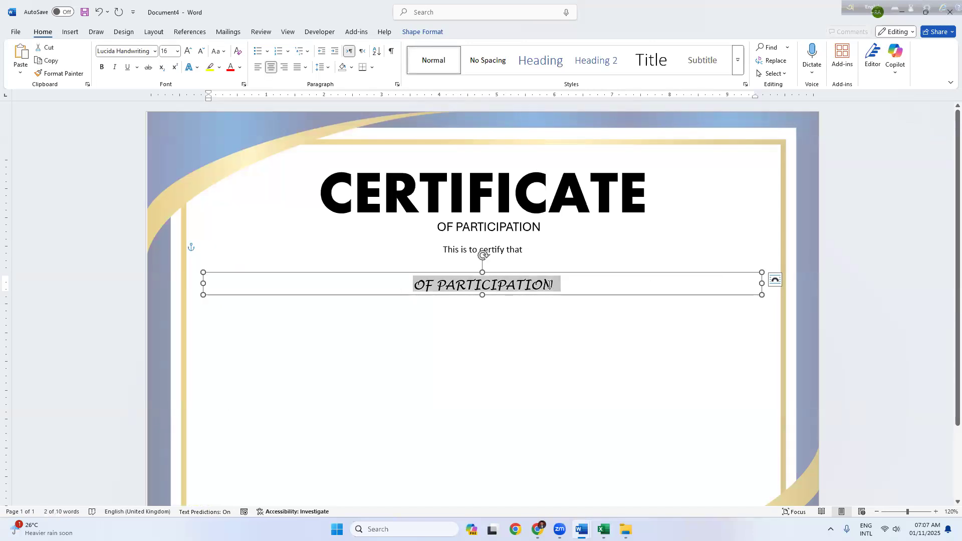
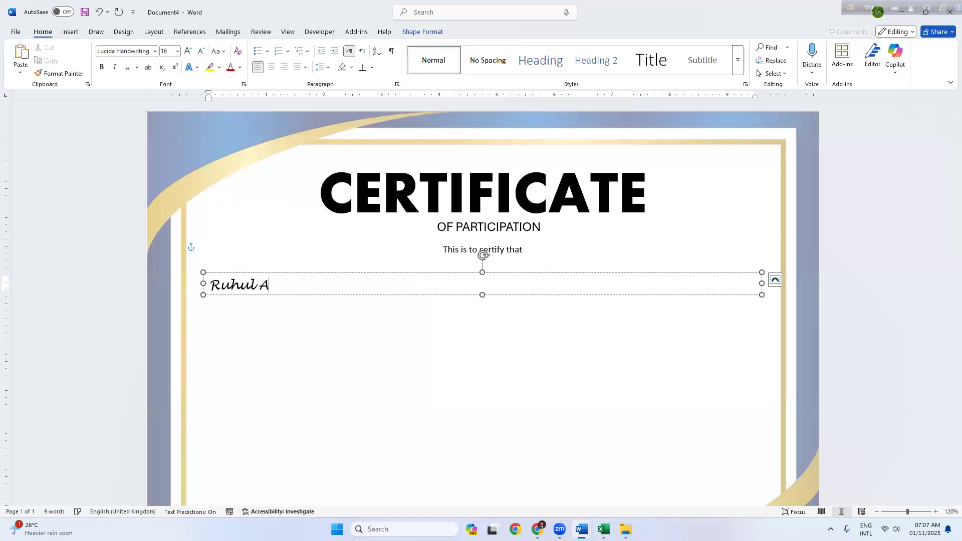
{"action": "key", "text": "ctrl+e"}
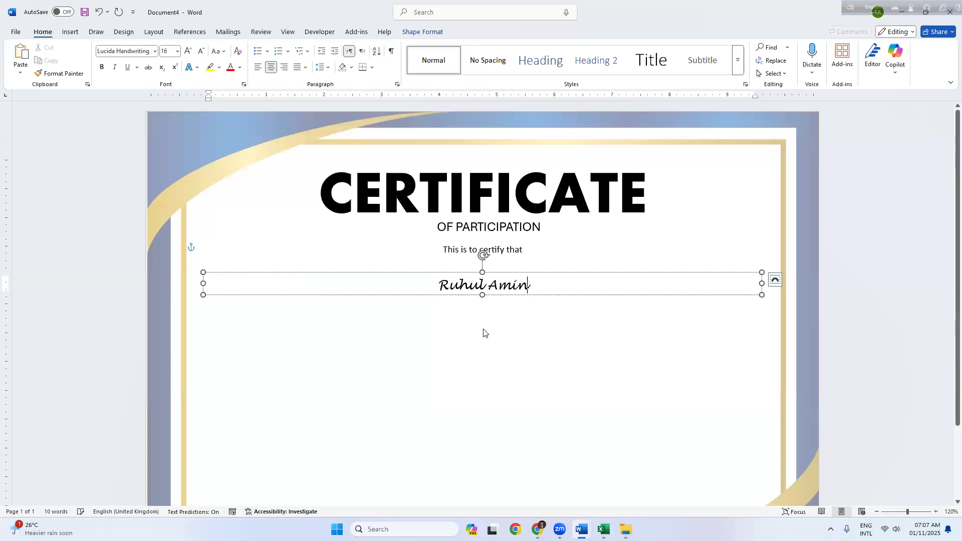
Step: Enlarge the name to 39 pt, resize and nudge its box, then select the subtitle box
{"action": "left_click", "coordinate": [484, 331]}
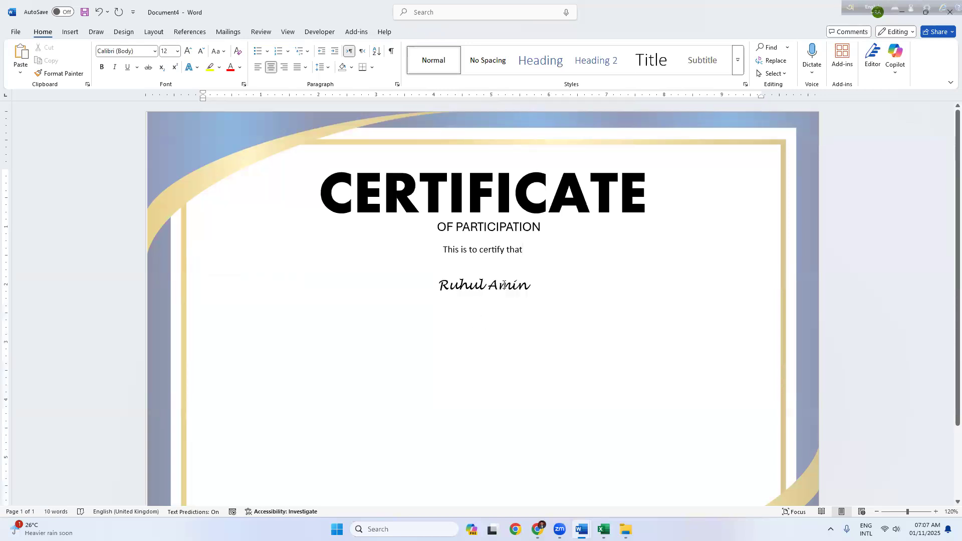
{"action": "left_click", "coordinate": [504, 285]}
{"action": "key", "text": "Escape"}
{"action": "key", "text": "ctrl+bracketright"}
{"action": "key", "text": "ctrl+bracketright"}
{"action": "key", "text": "ctrl+bracketright"}
{"action": "key", "text": "ctrl+bracketright"}
{"action": "key", "text": "ctrl+bracketright"}
{"action": "key", "text": "ctrl+bracketright"}
{"action": "key", "text": "ctrl+bracketright"}
{"action": "key", "text": "ctrl+bracketright"}
{"action": "key", "text": "ctrl+bracketright"}
{"action": "key", "text": "ctrl+bracketright"}
{"action": "key", "text": "ctrl+bracketright"}
{"action": "key", "text": "ctrl+bracketright"}
{"action": "key", "text": "ctrl+bracketright"}
{"action": "key", "text": "ctrl+bracketright"}
{"action": "key", "text": "ctrl+bracketright"}
{"action": "key", "text": "ctrl+bracketright"}
{"action": "key", "text": "ctrl+bracketright"}
{"action": "key", "text": "ctrl+bracketright"}
{"action": "key", "text": "ctrl+bracketright"}
{"action": "key", "text": "ctrl+bracketright"}
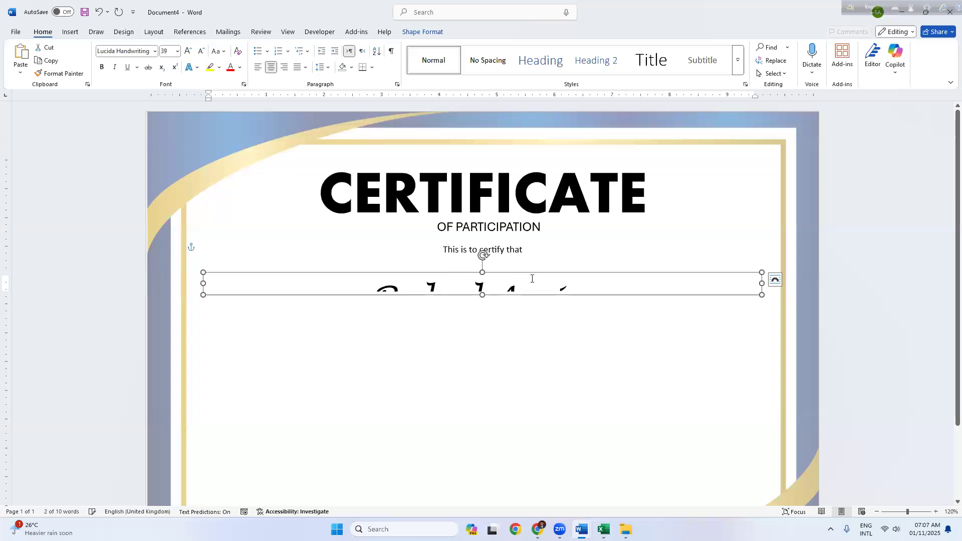
{"action": "left_click_drag", "start_coordinate": [482, 294], "coordinate": [484, 324]}
{"action": "left_click_drag", "start_coordinate": [501, 273], "coordinate": [501, 271]}
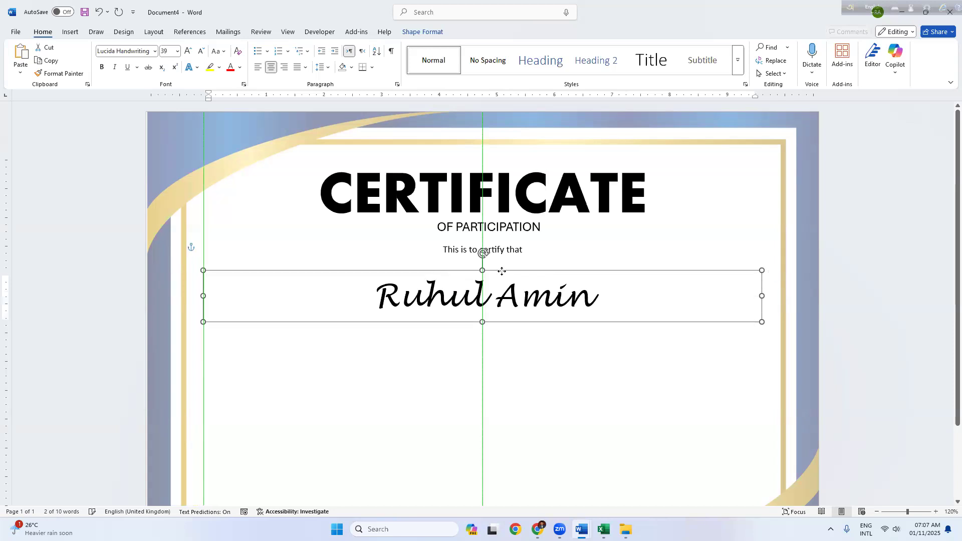
{"action": "left_click", "coordinate": [476, 345]}
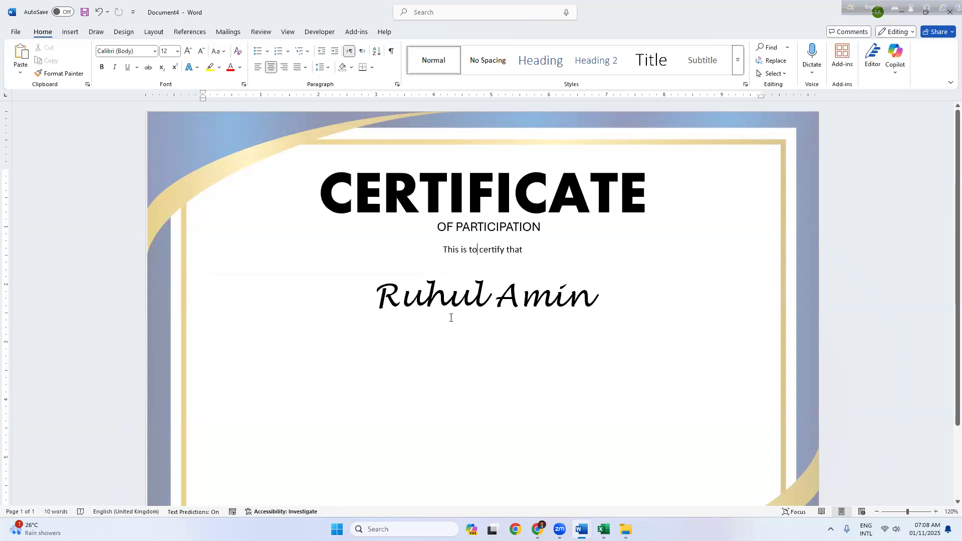
{"action": "left_click", "coordinate": [486, 234]}
Step: Place another copy of the subtitle box below the name, widen it and centre it horizontally
{"action": "left_click_drag", "start_coordinate": [485, 236], "coordinate": [448, 326]}
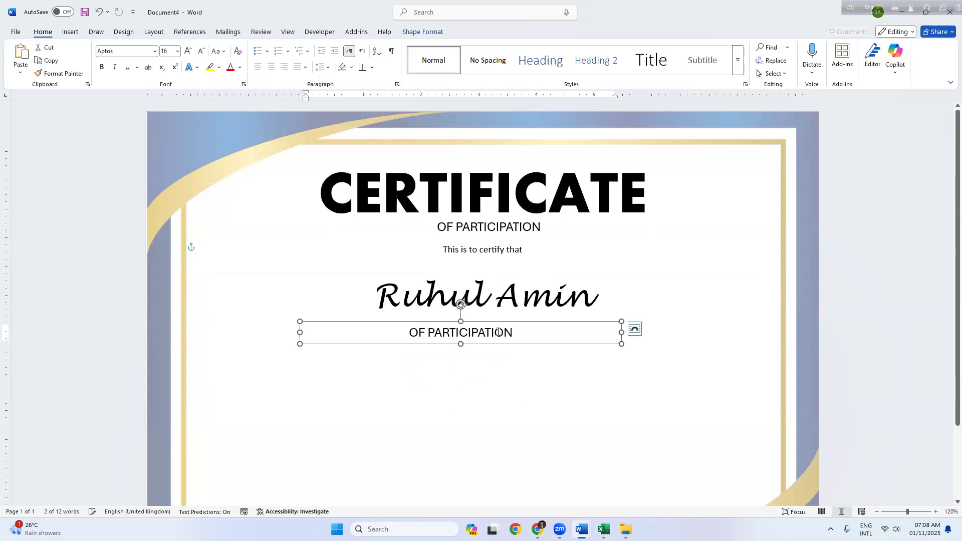
{"action": "left_click_drag", "start_coordinate": [620, 330], "coordinate": [743, 331]}
{"action": "left_click_drag", "start_coordinate": [299, 330], "coordinate": [216, 336]}
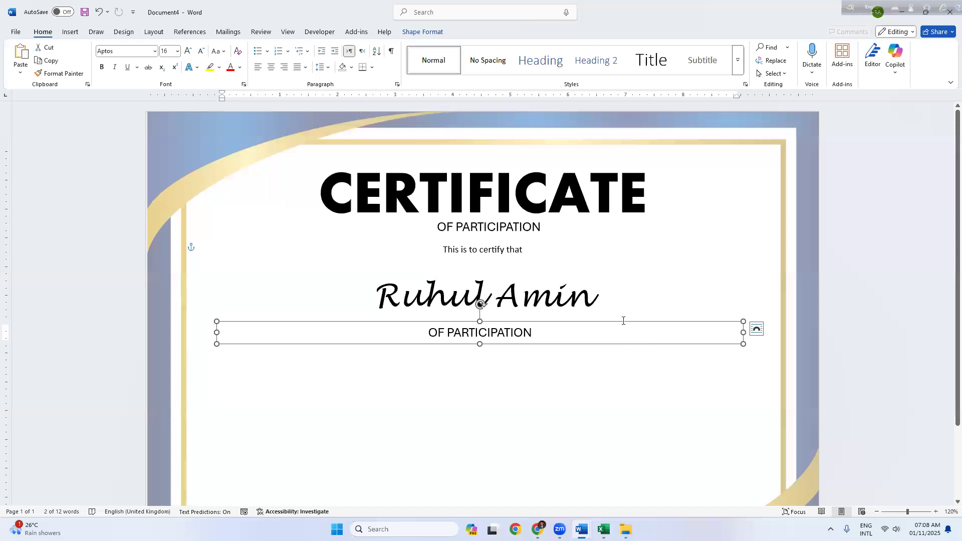
{"action": "left_click", "coordinate": [439, 34]}
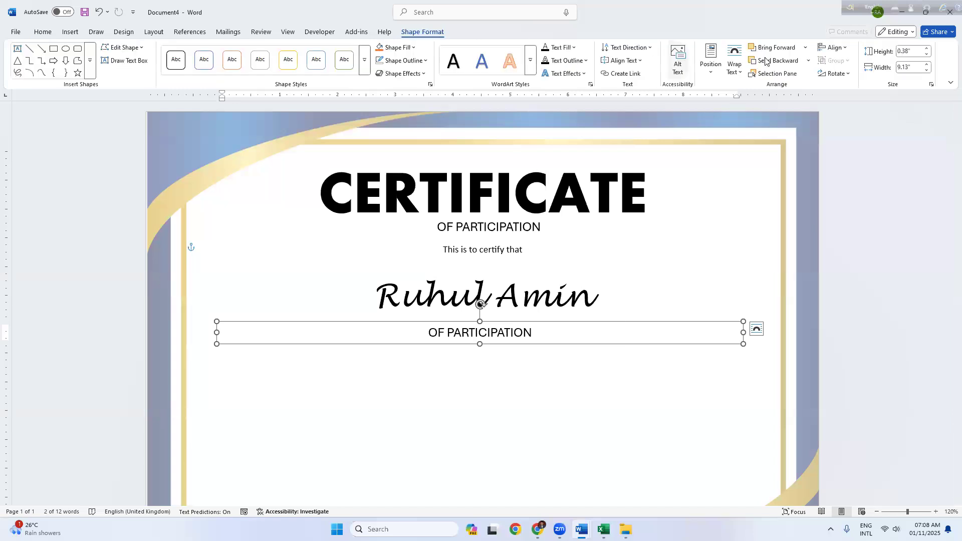
{"action": "left_click", "coordinate": [834, 49]}
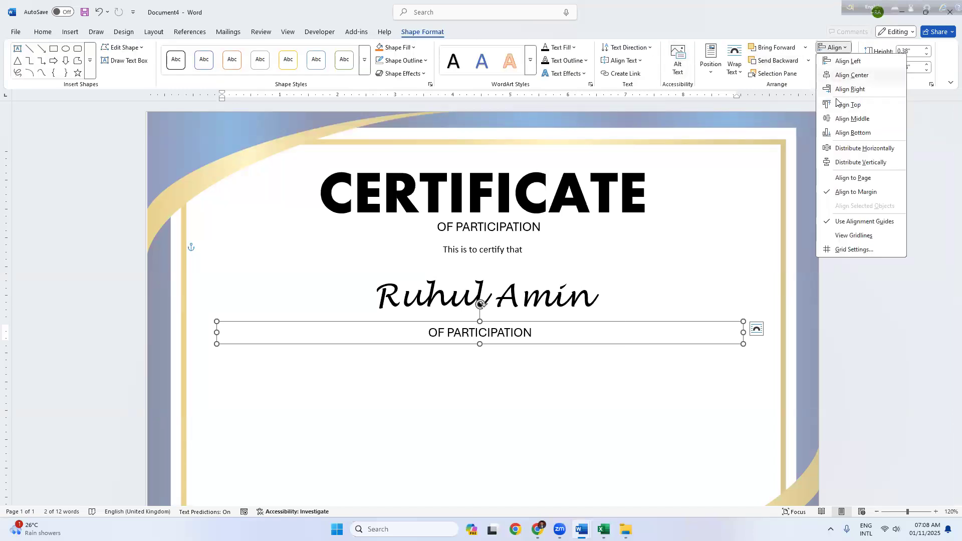
{"action": "left_click", "coordinate": [846, 75]}
Step: Fill the new box with =lorem(1,10) placeholder text and enlarge it to fit
{"action": "left_click_drag", "start_coordinate": [547, 331], "coordinate": [431, 332]}
{"action": "type", "text": "=lorem(1,10"}
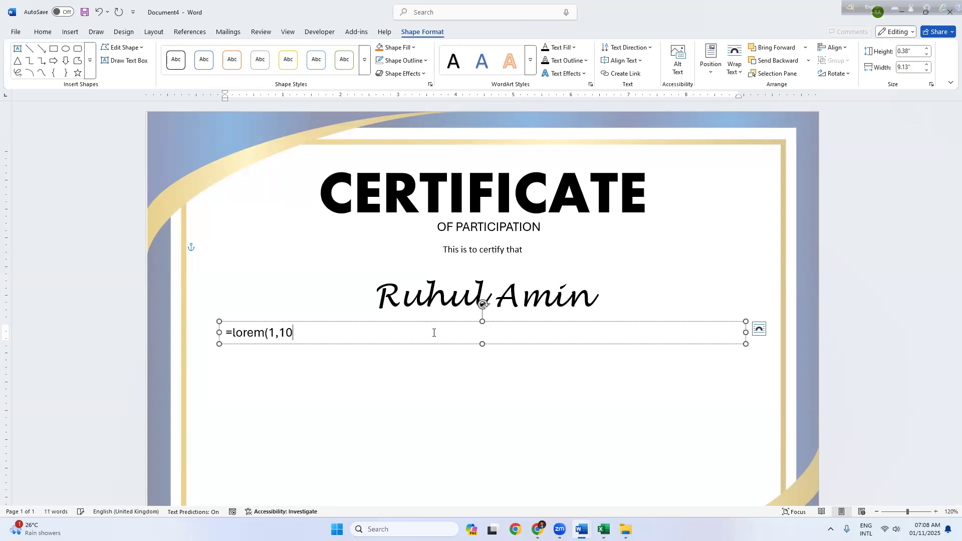
{"action": "type", "text": ")"}
{"action": "key", "text": "Return"}
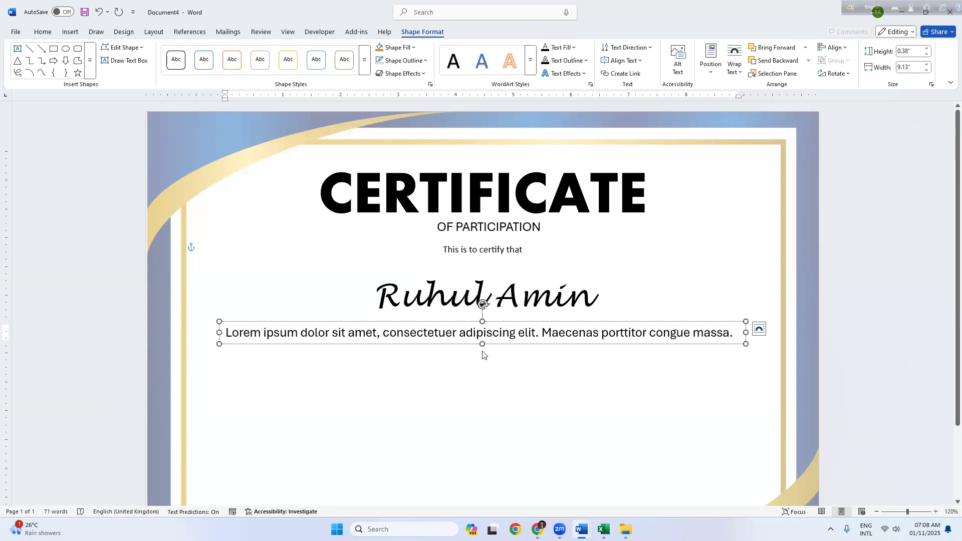
{"action": "left_click_drag", "start_coordinate": [482, 346], "coordinate": [482, 428]}
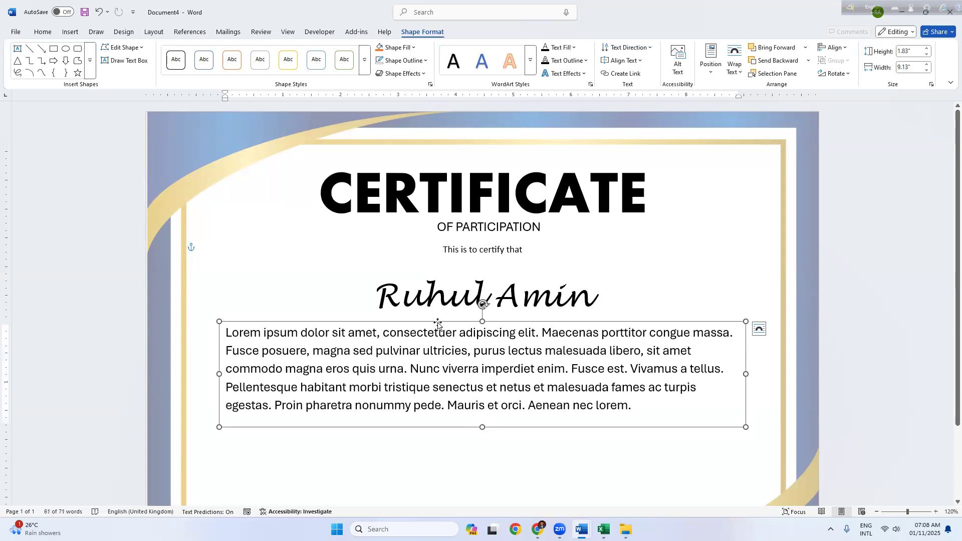
Step: Set the Lorem ipsum paragraph to 14 pt, centre it, and nudge its box slightly down
{"action": "left_click", "coordinate": [43, 31]}
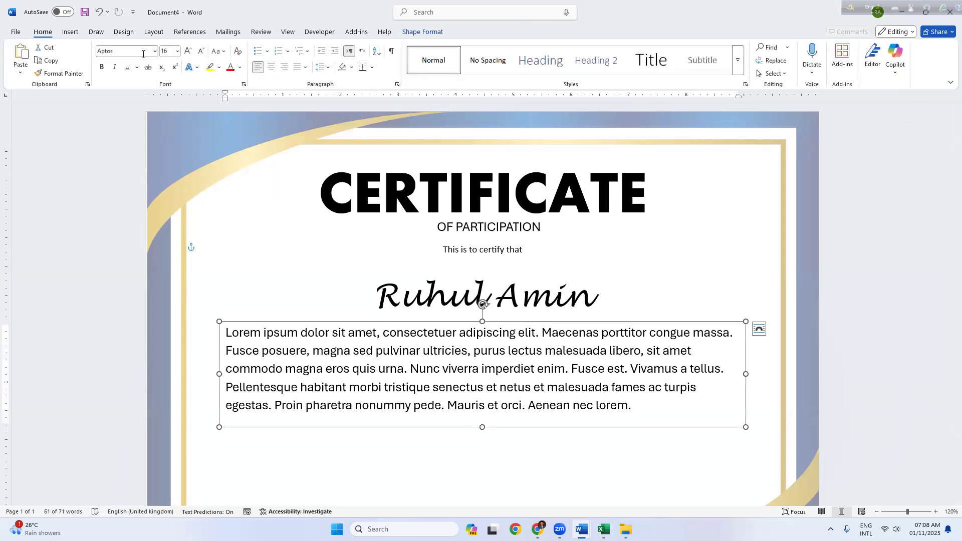
{"action": "left_click", "coordinate": [154, 52]}
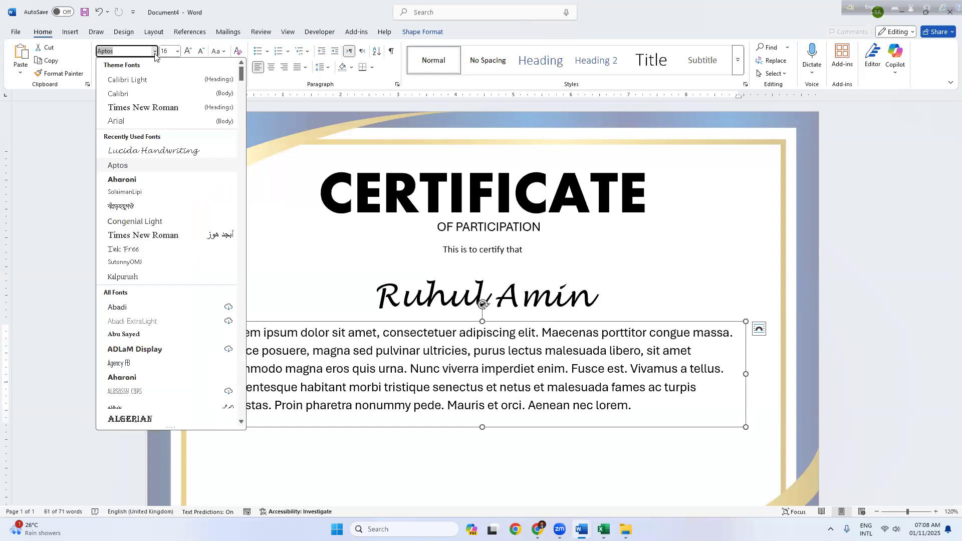
{"action": "left_click", "coordinate": [155, 52]}
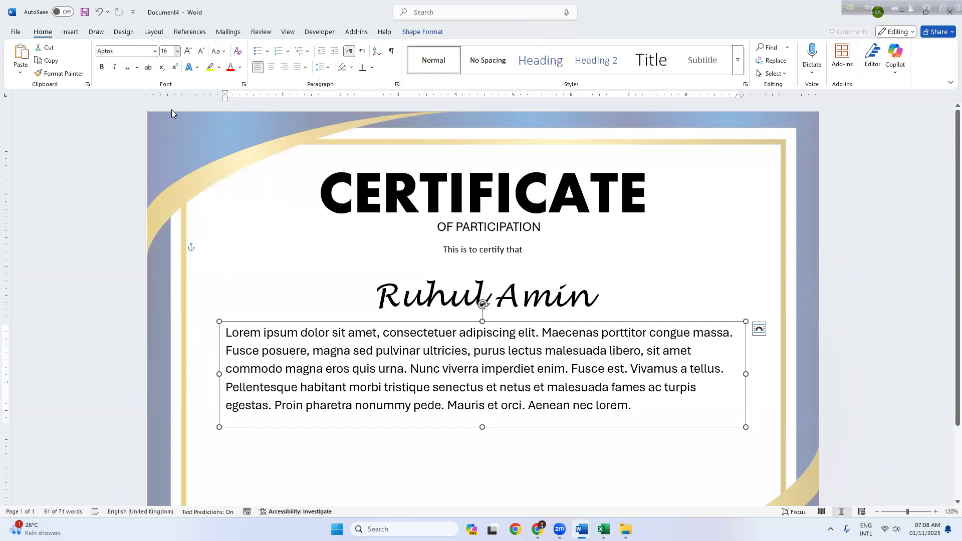
{"action": "left_click", "coordinate": [177, 51]}
{"action": "left_click", "coordinate": [169, 122]}
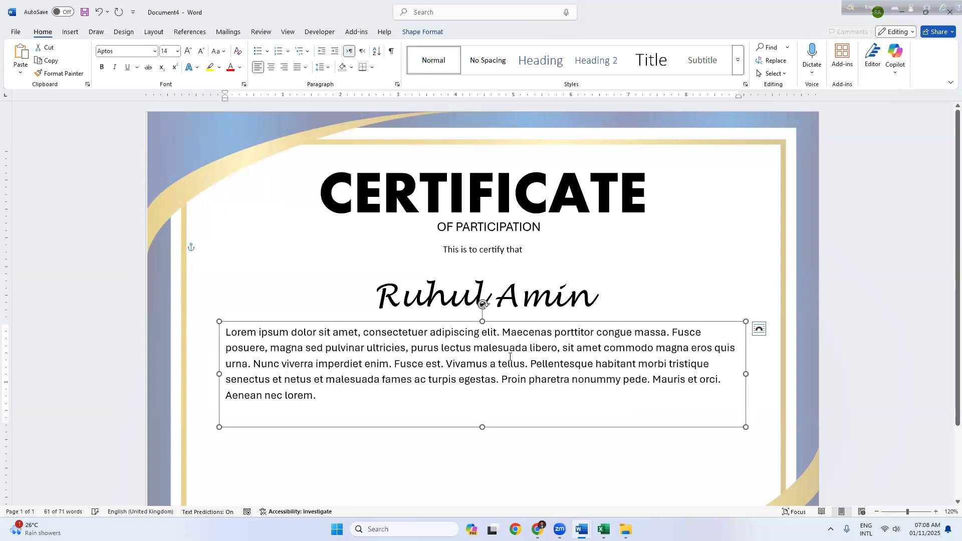
{"action": "key", "text": "ctrl+e"}
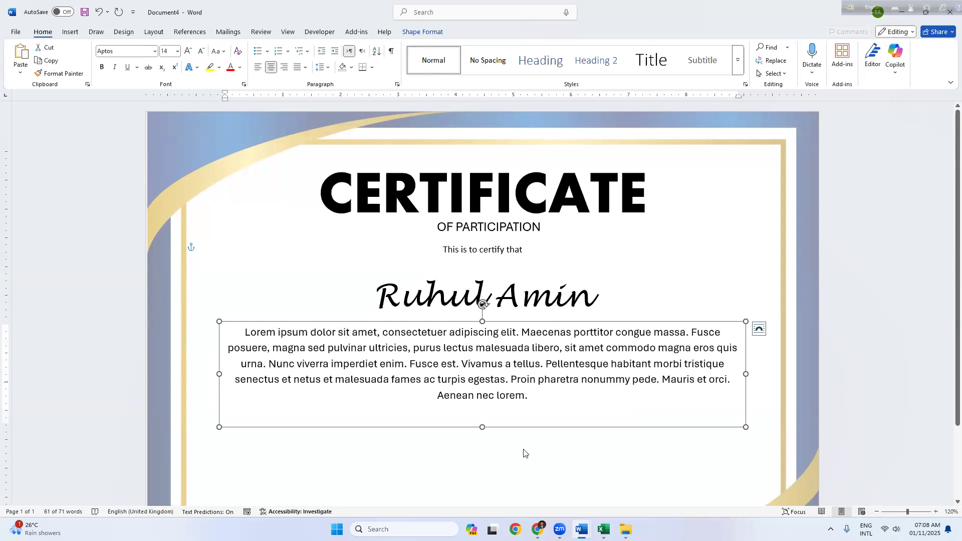
{"action": "scroll", "coordinate": [532, 408], "scroll_direction": "down", "scroll_amount": 2}
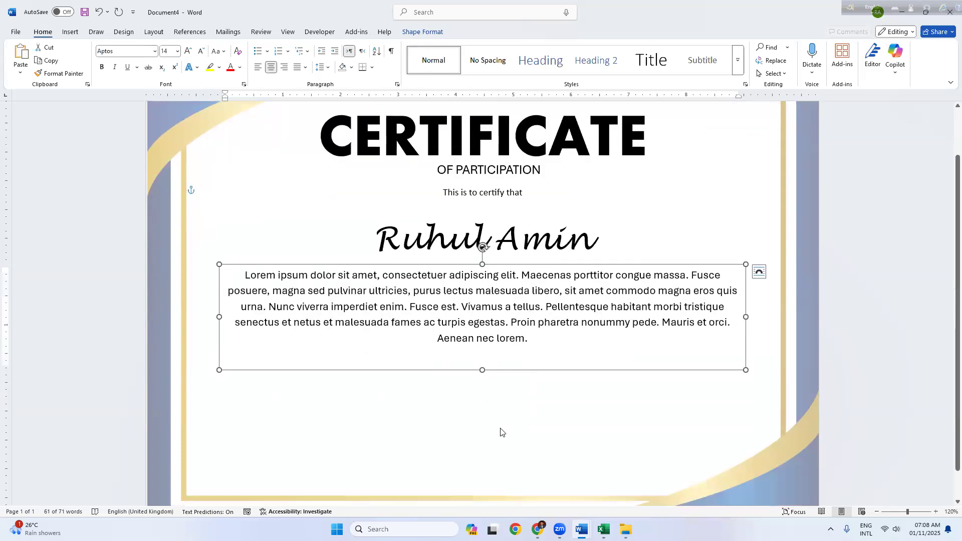
{"action": "left_click_drag", "start_coordinate": [512, 264], "coordinate": [512, 270]}
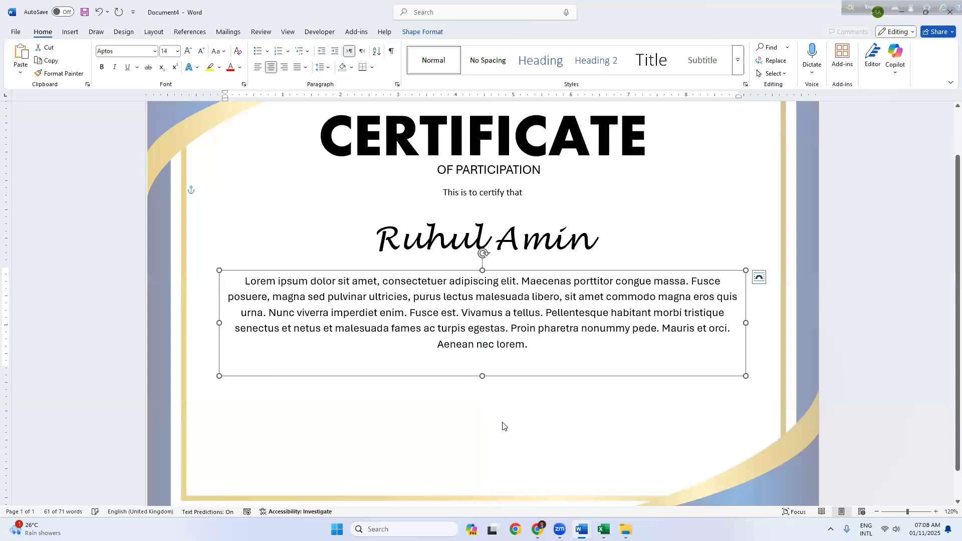
{"action": "key", "text": "Escape"}
Step: Duplicate the OF PARTICIPATION box, move the copy to the lower left and narrow it
{"action": "left_click", "coordinate": [460, 313]}
{"action": "left_click", "coordinate": [481, 176]}
{"action": "left_click", "coordinate": [485, 182]}
{"action": "key", "text": "ctrl+d"}
{"action": "left_click_drag", "start_coordinate": [362, 445], "coordinate": [401, 399]}
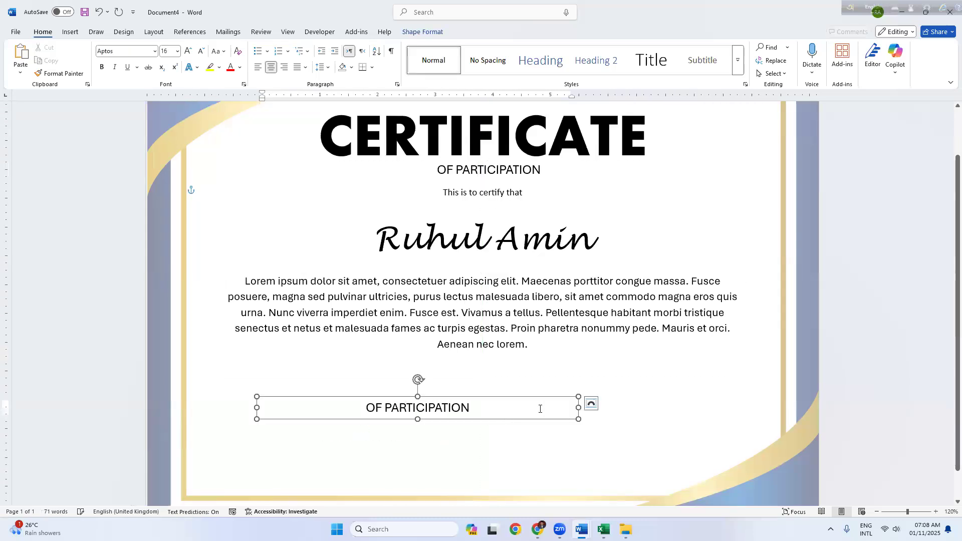
{"action": "left_click_drag", "start_coordinate": [491, 429], "coordinate": [374, 450]}
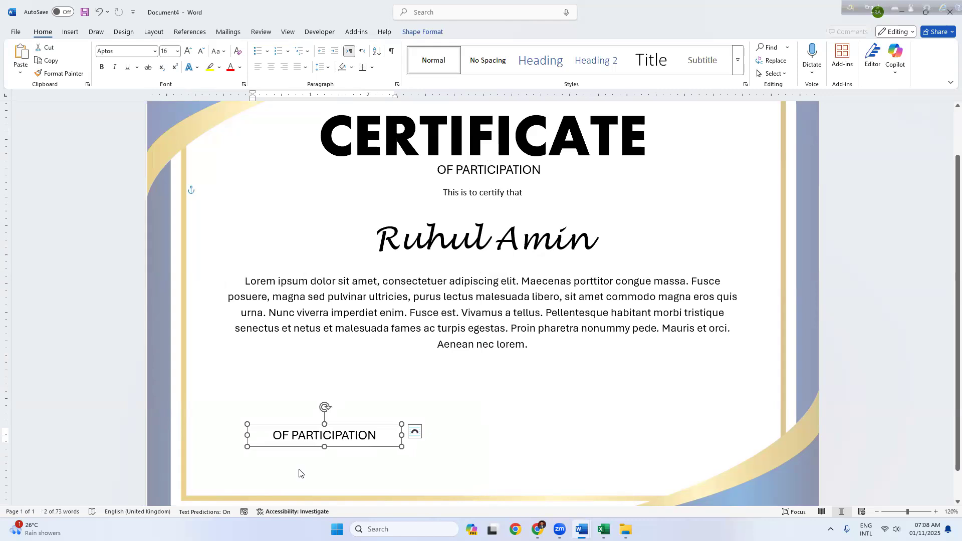
Step: Left-align the copy and replace its text with the signer's name in capitals, narrowing the box
{"action": "key", "text": "alt+Tab"}
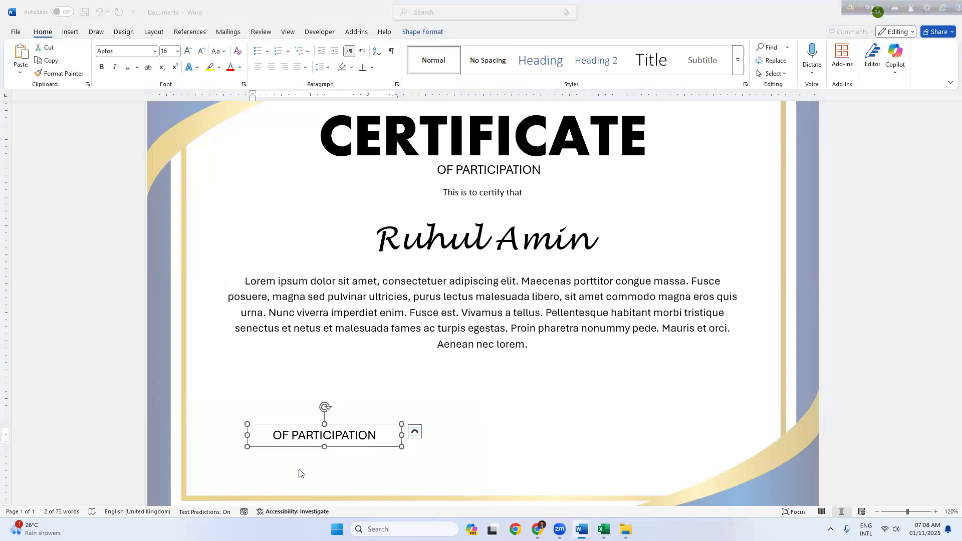
{"action": "double_click", "coordinate": [352, 434]}
{"action": "left_click", "coordinate": [354, 435]}
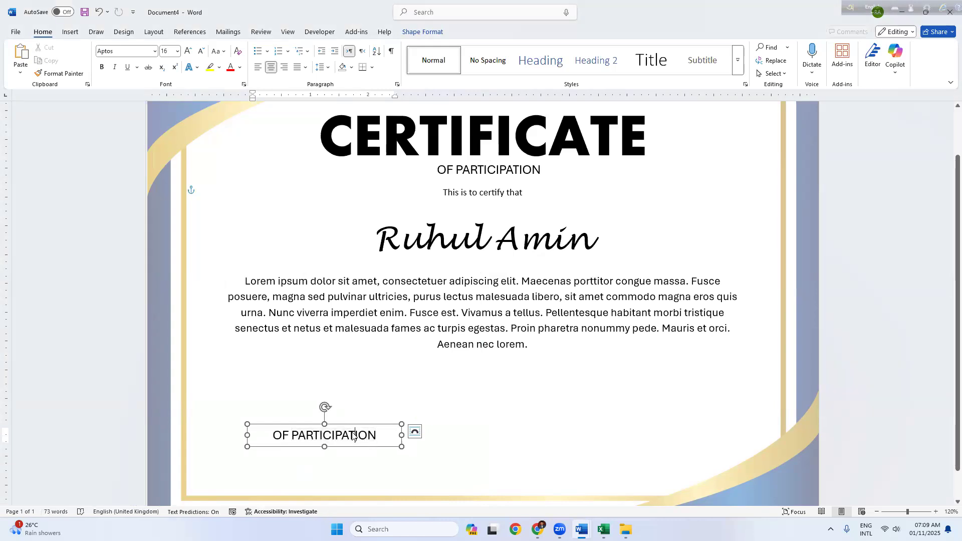
{"action": "key", "text": "ctrl"}
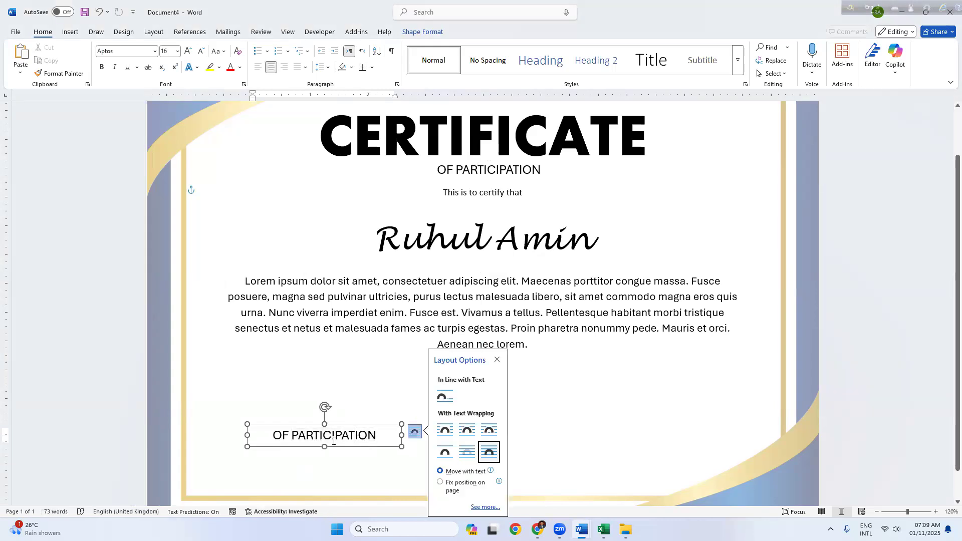
{"action": "key", "text": "ctrl+a"}
{"action": "key", "text": "ctrl+l"}
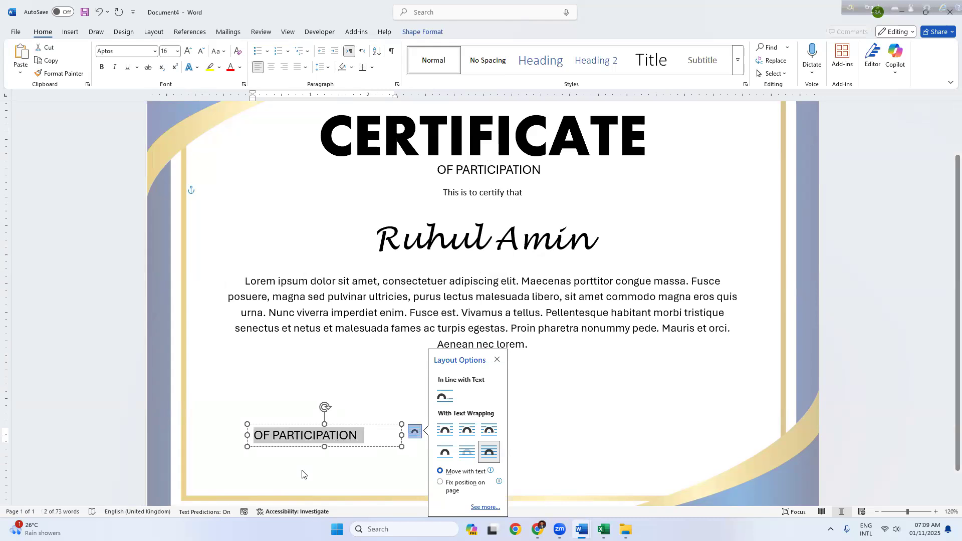
{"action": "left_click", "coordinate": [360, 435]}
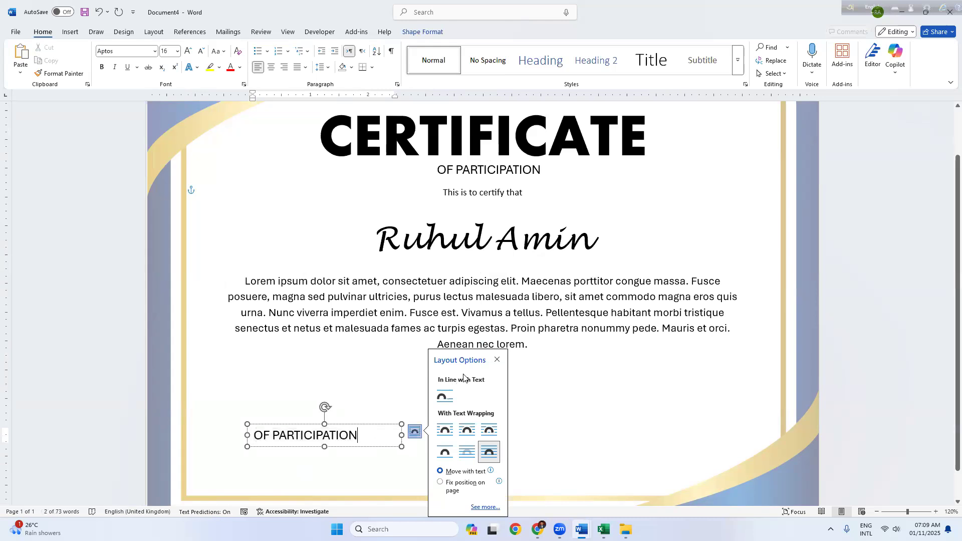
{"action": "left_click", "coordinate": [497, 361]}
{"action": "left_click_drag", "start_coordinate": [357, 435], "coordinate": [253, 434]}
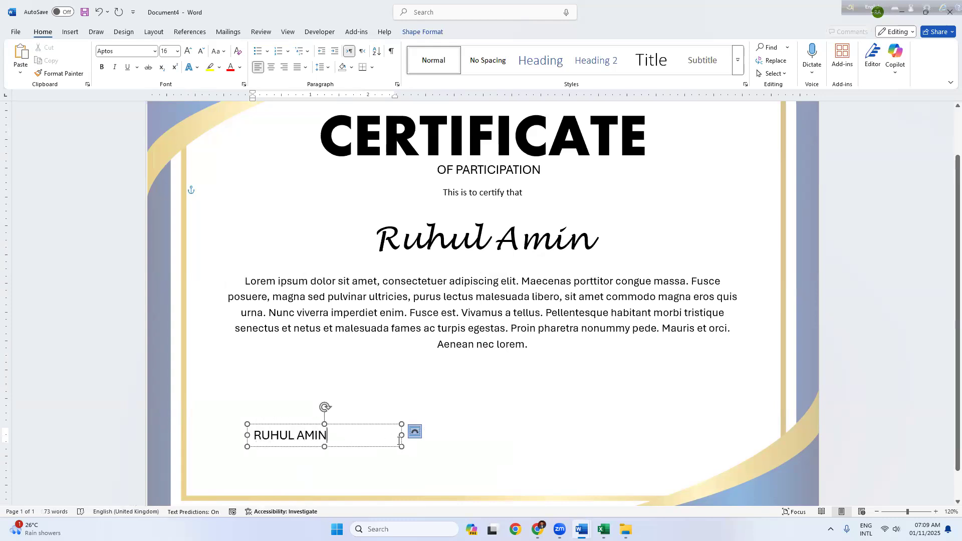
{"action": "left_click_drag", "start_coordinate": [401, 435], "coordinate": [356, 436]}
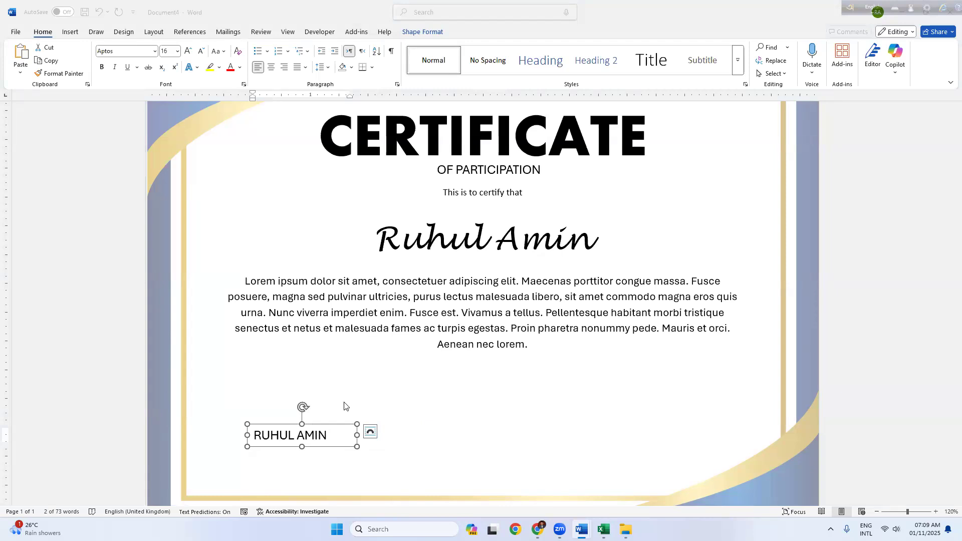
Step: Shrink the name to 13 pt, nudge its box, and add a 'Founder & CEO' line
{"action": "triple_click", "coordinate": [334, 438]}
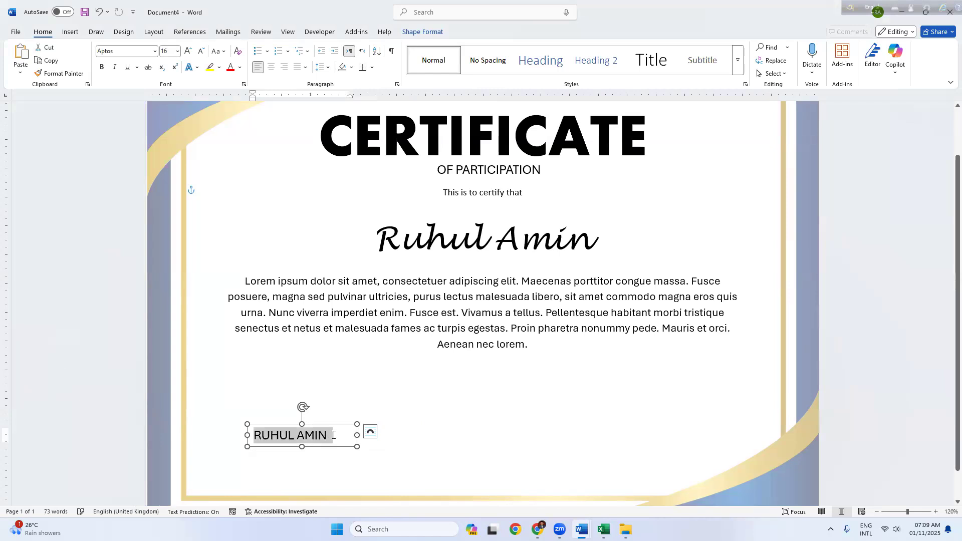
{"action": "key", "text": "ctrl+bracketleft"}
{"action": "key", "text": "ctrl+bracketleft"}
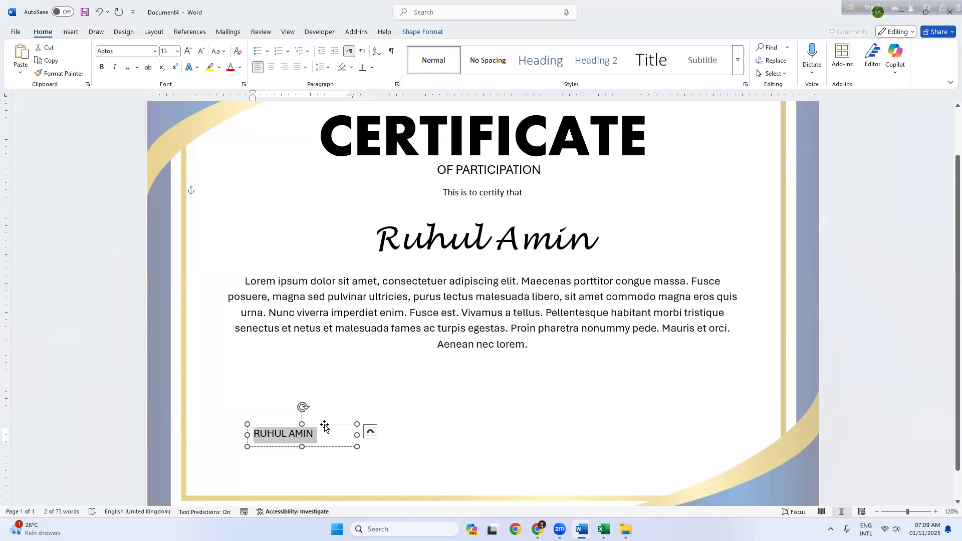
{"action": "left_click", "coordinate": [334, 419]}
{"action": "left_click", "coordinate": [319, 429]}
{"action": "left_click_drag", "start_coordinate": [320, 425], "coordinate": [330, 416]}
{"action": "left_click", "coordinate": [330, 427]}
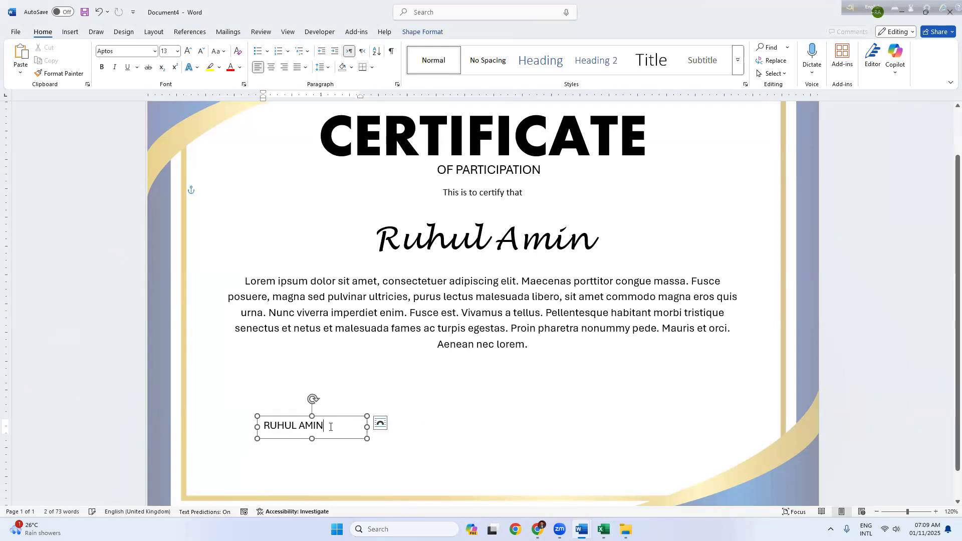
{"action": "type", "text": "."}
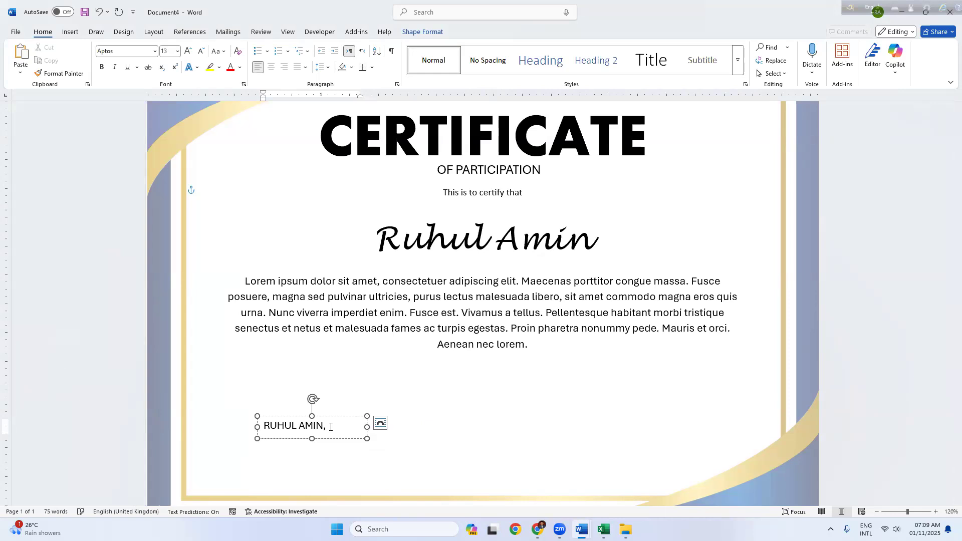
{"action": "left_click_drag", "start_coordinate": [312, 438], "coordinate": [312, 462]}
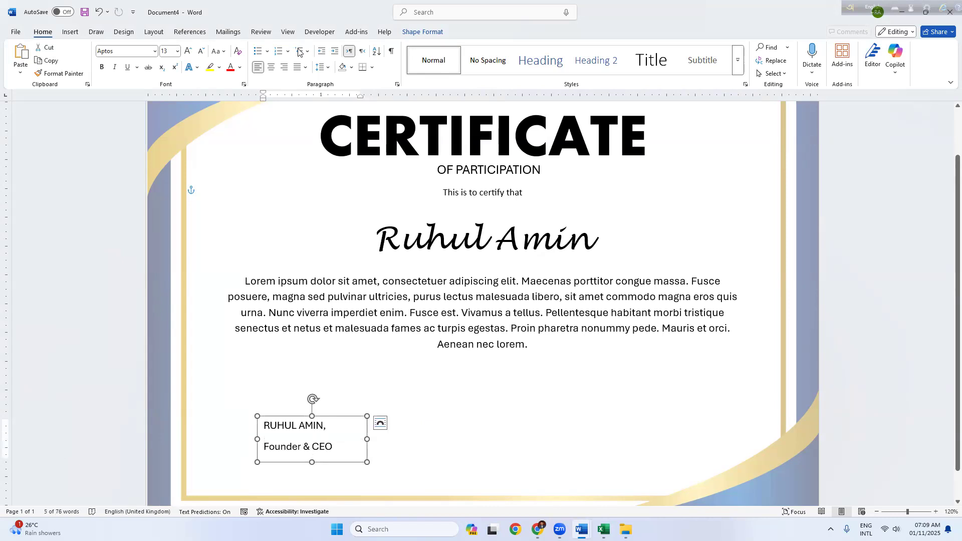
Step: Remove space after the name line, centre the signature, and place a copy at lower right
{"action": "left_click", "coordinate": [324, 71]}
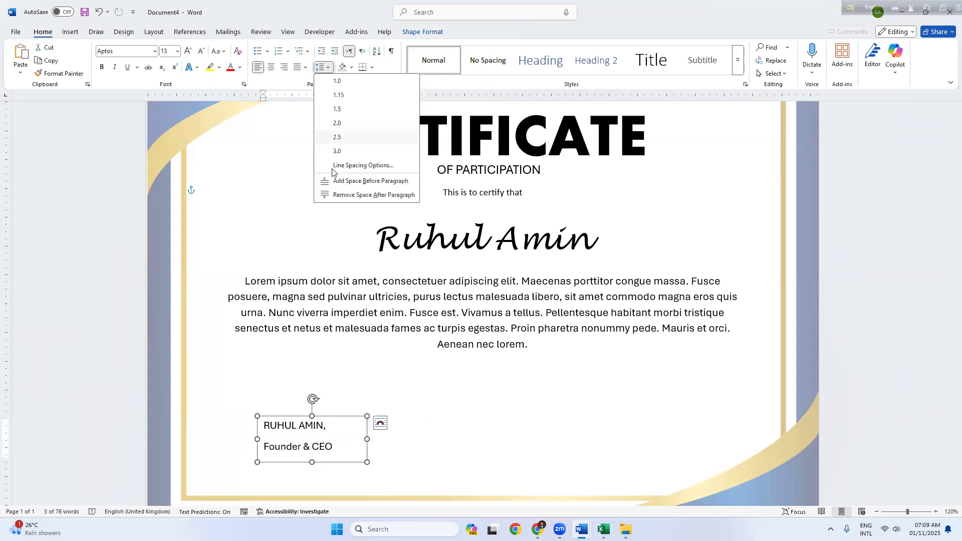
{"action": "left_click", "coordinate": [323, 196]}
{"action": "left_click", "coordinate": [327, 426]}
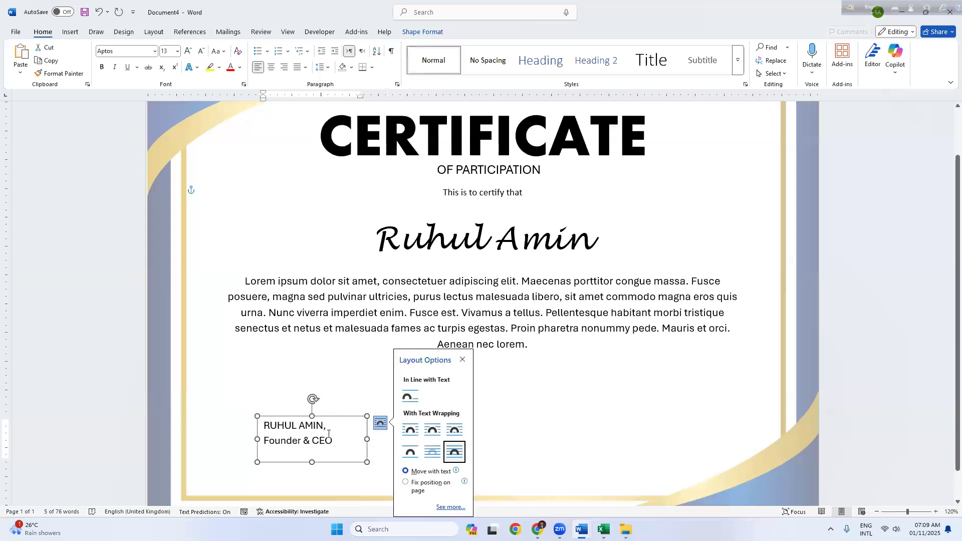
{"action": "key", "text": "ctrl+a"}
{"action": "key", "text": "ctrl+e"}
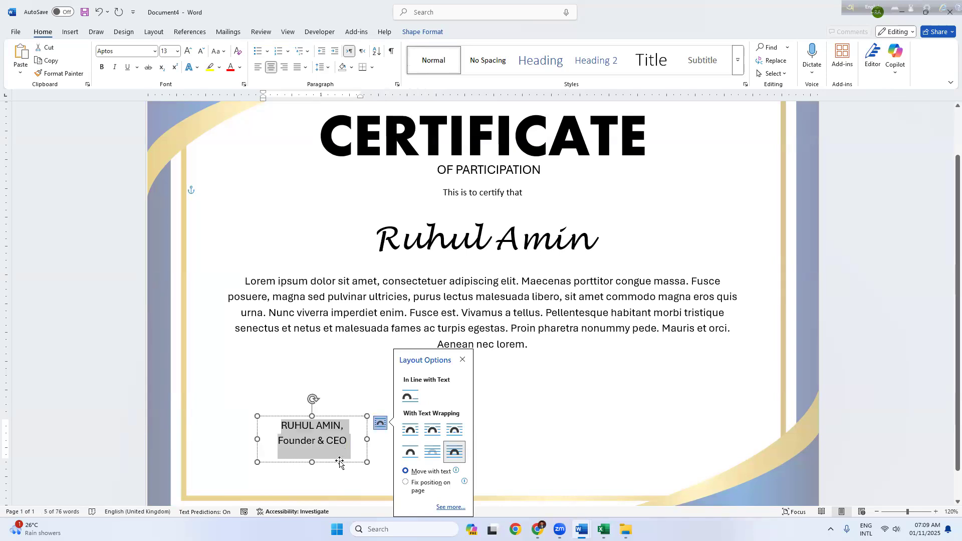
{"action": "left_click_drag", "start_coordinate": [339, 463], "coordinate": [342, 472]}
{"action": "left_click_drag", "start_coordinate": [354, 427], "coordinate": [694, 428]}
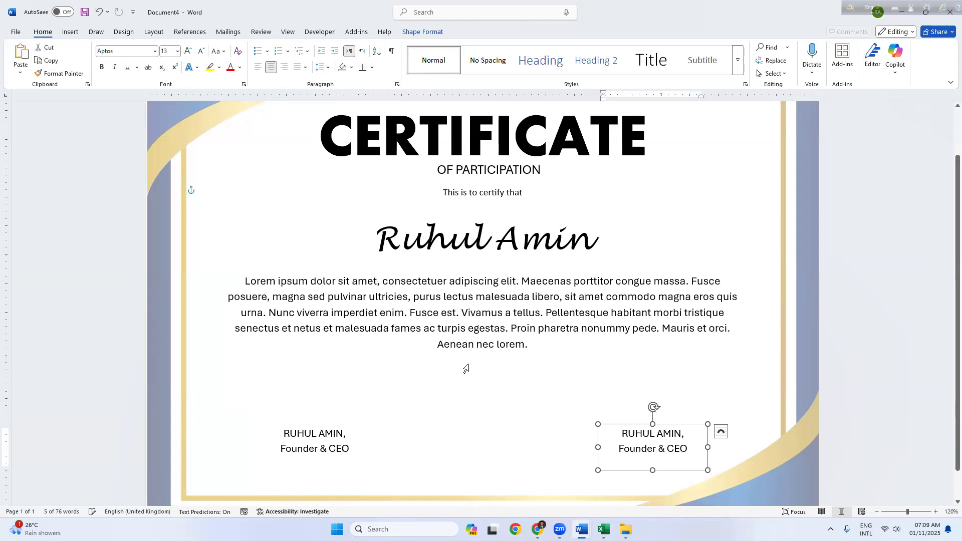
Step: Drag the Lorem ipsum text box a little lower along the centre guide
{"action": "scroll", "coordinate": [466, 369], "scroll_direction": "down", "scroll_amount": 6}
{"action": "scroll", "coordinate": [465, 368], "scroll_direction": "up", "scroll_amount": 3}
{"action": "left_click", "coordinate": [492, 363]}
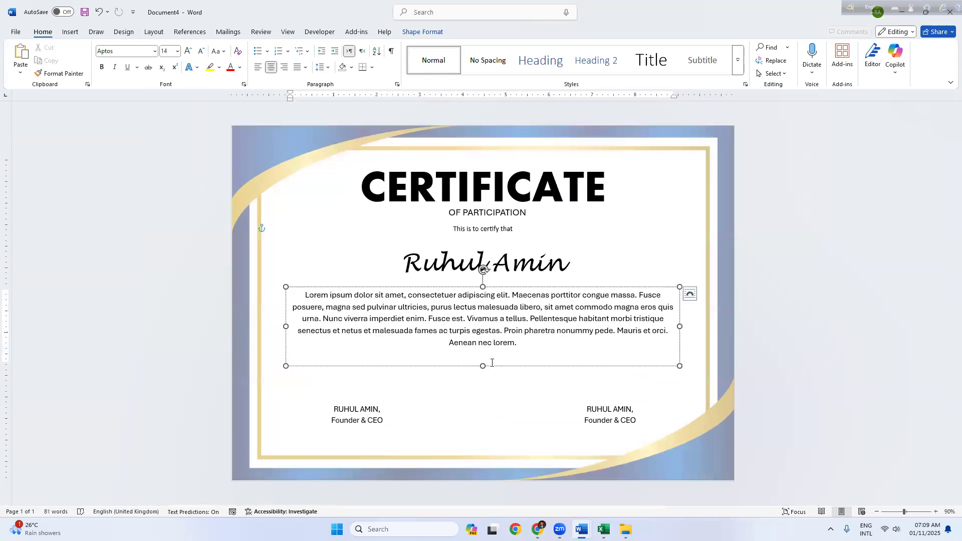
{"action": "left_click_drag", "start_coordinate": [490, 363], "coordinate": [496, 382]}
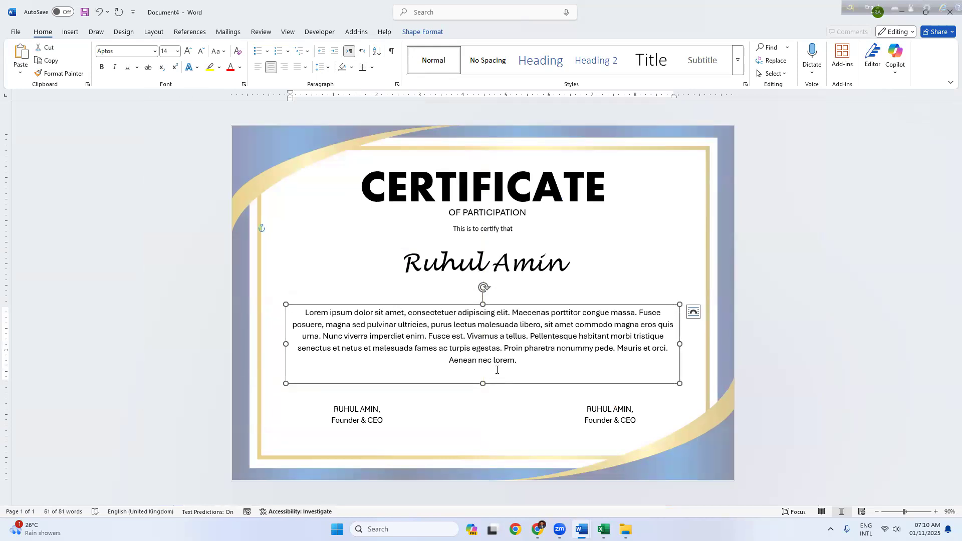
Step: Stretch the header's background picture slightly at its left edge
{"action": "double_click", "coordinate": [245, 134]}
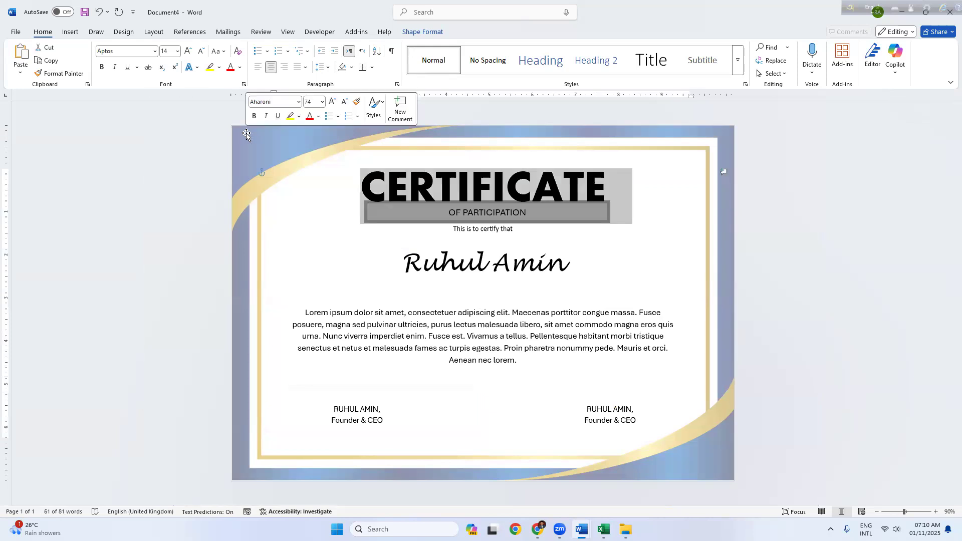
{"action": "left_click_drag", "start_coordinate": [232, 300], "coordinate": [230, 300]}
{"action": "left_click", "coordinate": [562, 59]}
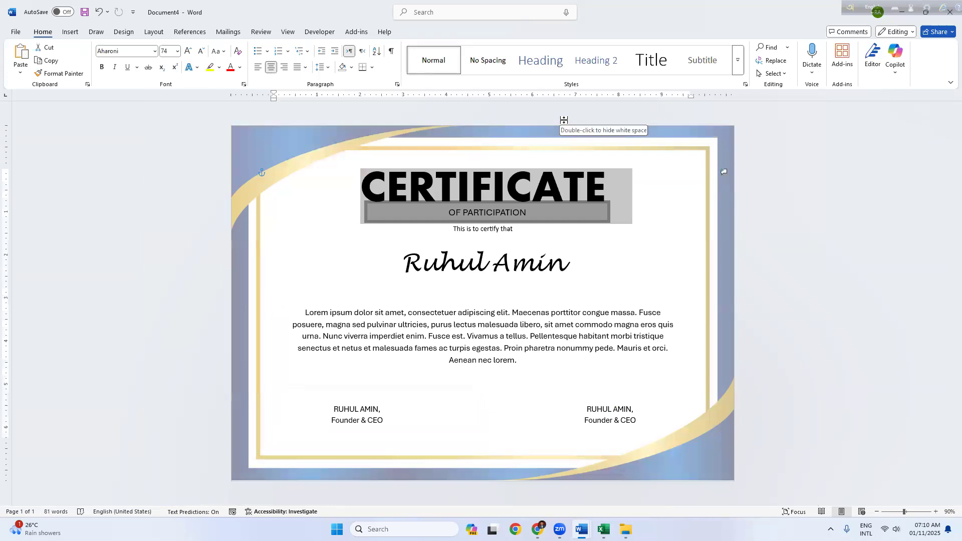
Step: Give the Lorem ipsum paragraph 1.5 line spacing and move its box up toward the name
{"action": "left_click", "coordinate": [501, 312]}
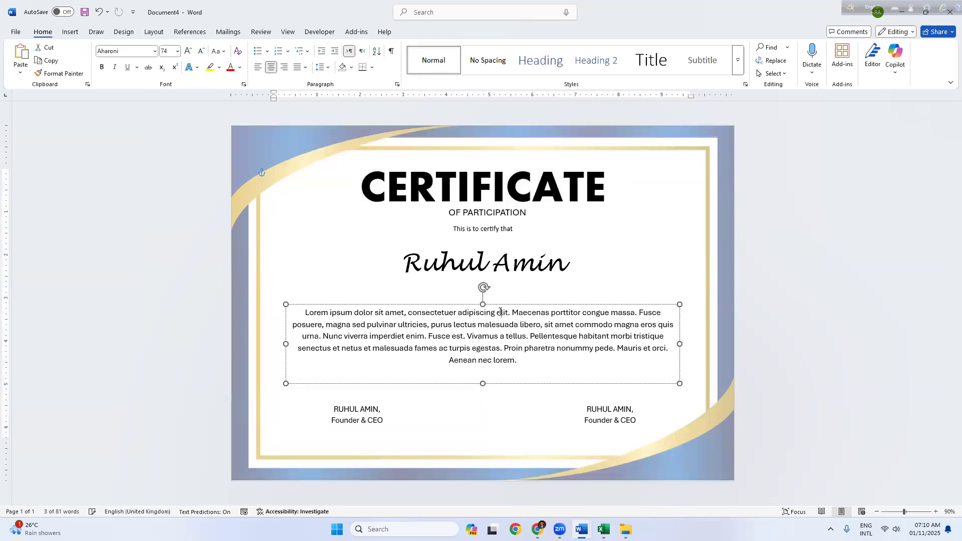
{"action": "left_click", "coordinate": [468, 304]}
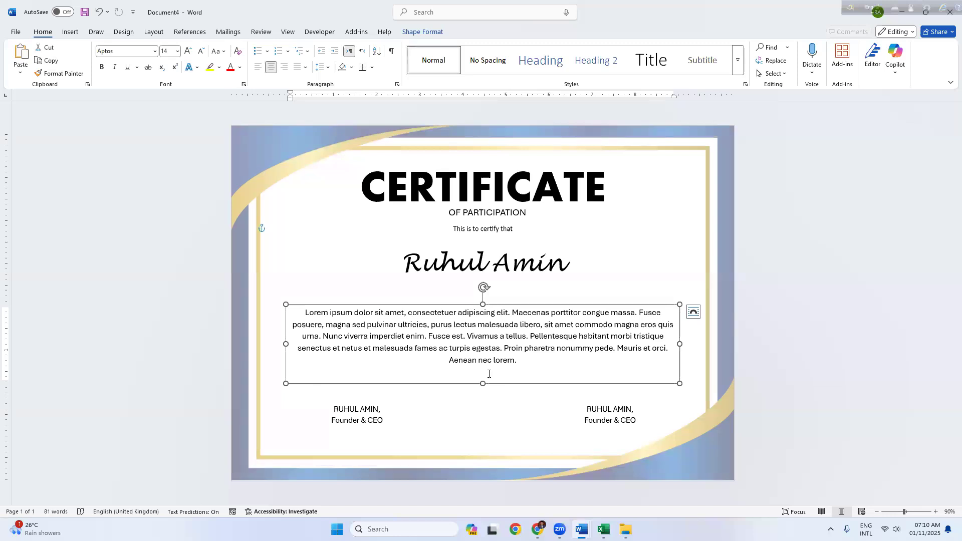
{"action": "left_click", "coordinate": [323, 67]}
{"action": "left_click", "coordinate": [335, 110]}
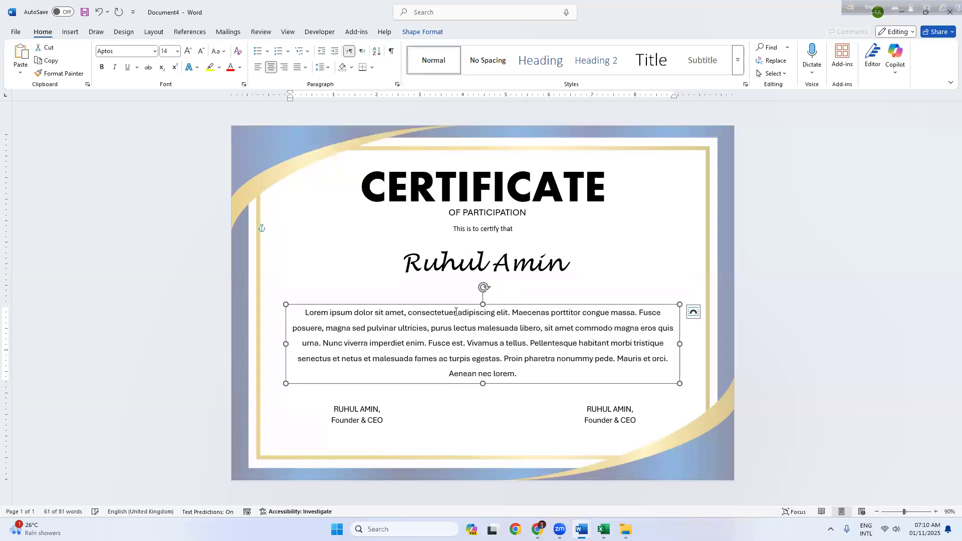
{"action": "left_click_drag", "start_coordinate": [457, 308], "coordinate": [456, 294]}
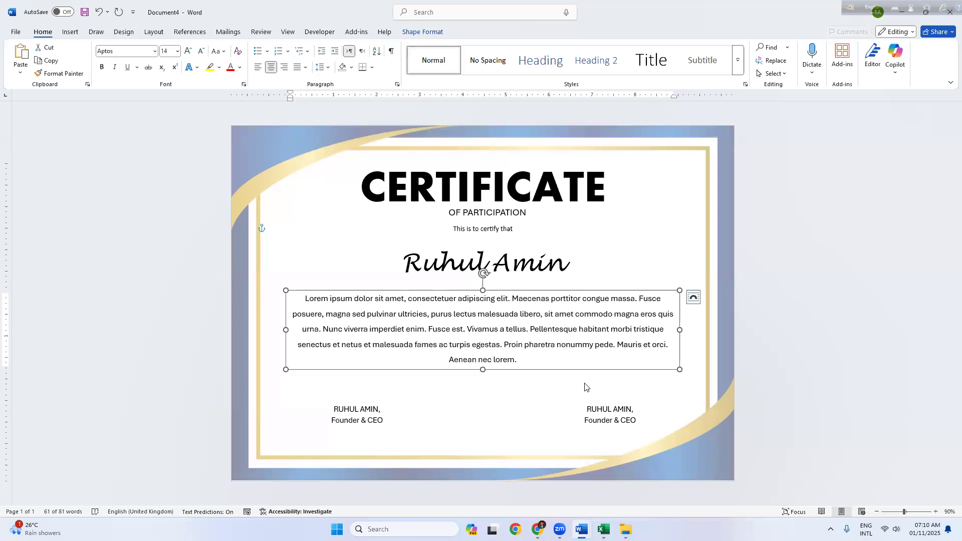
{"action": "left_click", "coordinate": [456, 262]}
{"action": "left_click", "coordinate": [449, 245]}
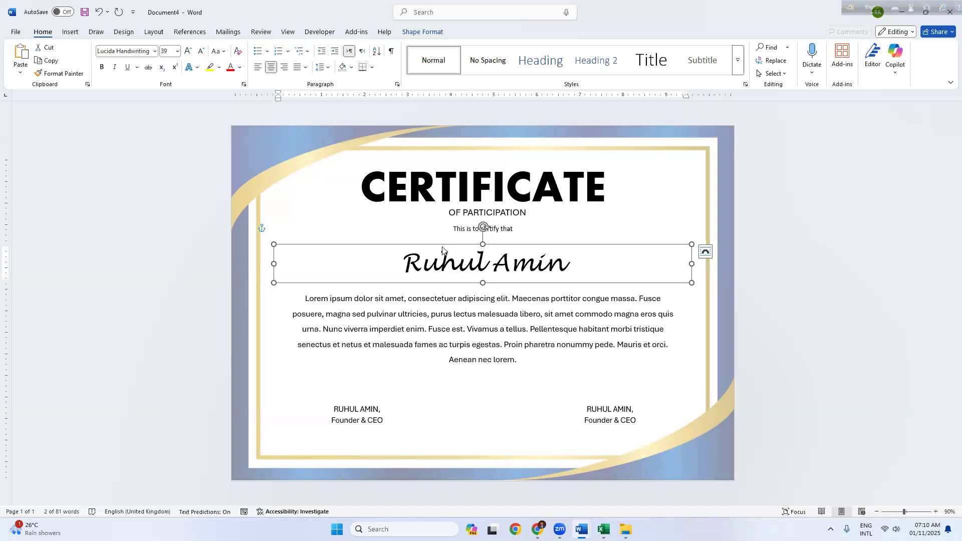
{"action": "key", "text": "ctrl+s"}
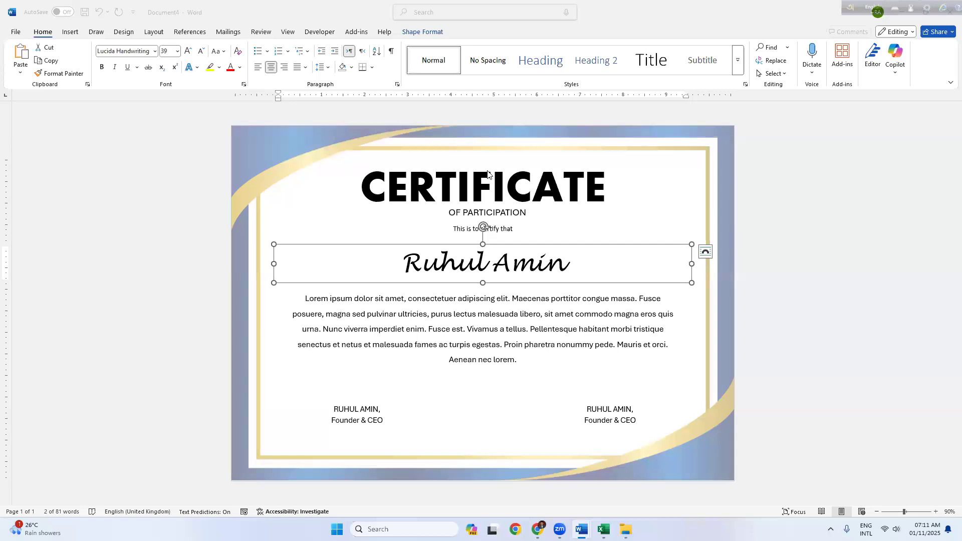
{"action": "double_click", "coordinate": [267, 146]}
{"action": "left_click", "coordinate": [267, 146]}
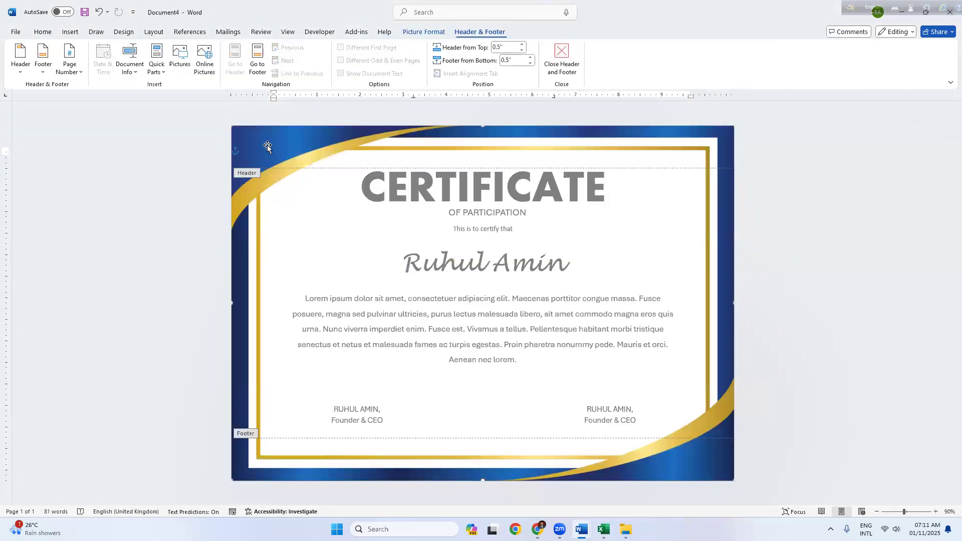
{"action": "key", "text": "Delete"}
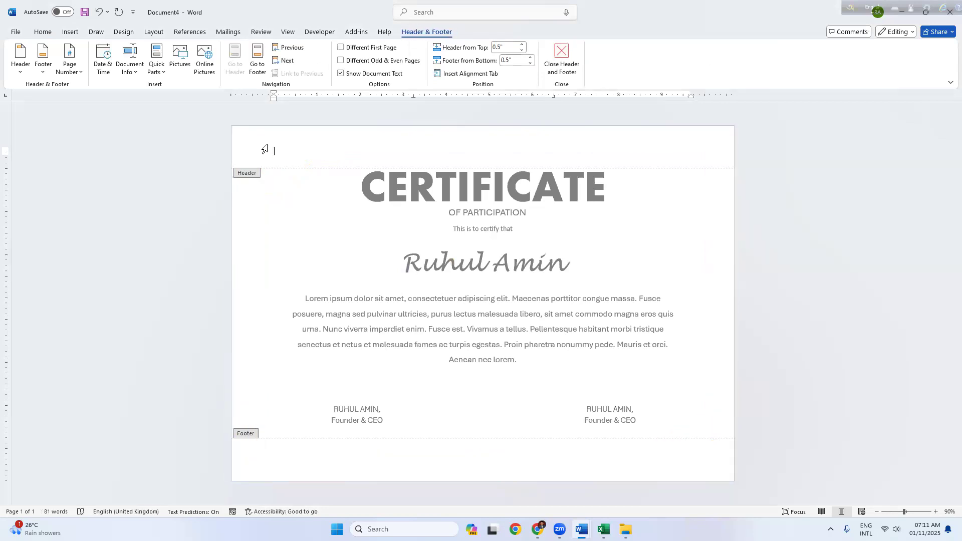
{"action": "key", "text": "ctrl+z"}
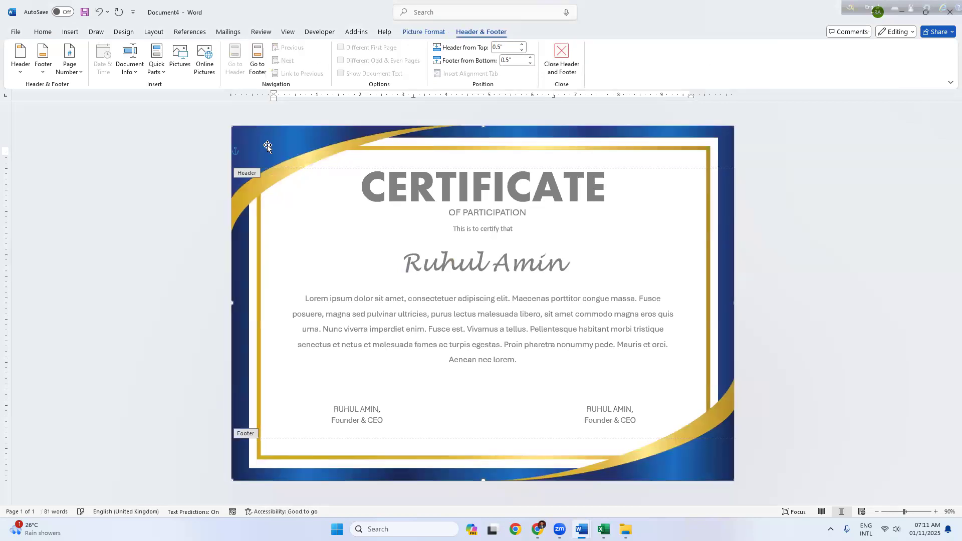
{"action": "mouse_move", "coordinate": [278, 139]}
{"action": "left_mouse_down"}
{"action": "mouse_move", "coordinate": [300, 190]}
{"action": "mouse_move", "coordinate": [431, 155]}
{"action": "mouse_move", "coordinate": [271, 142]}
{"action": "left_mouse_up"}
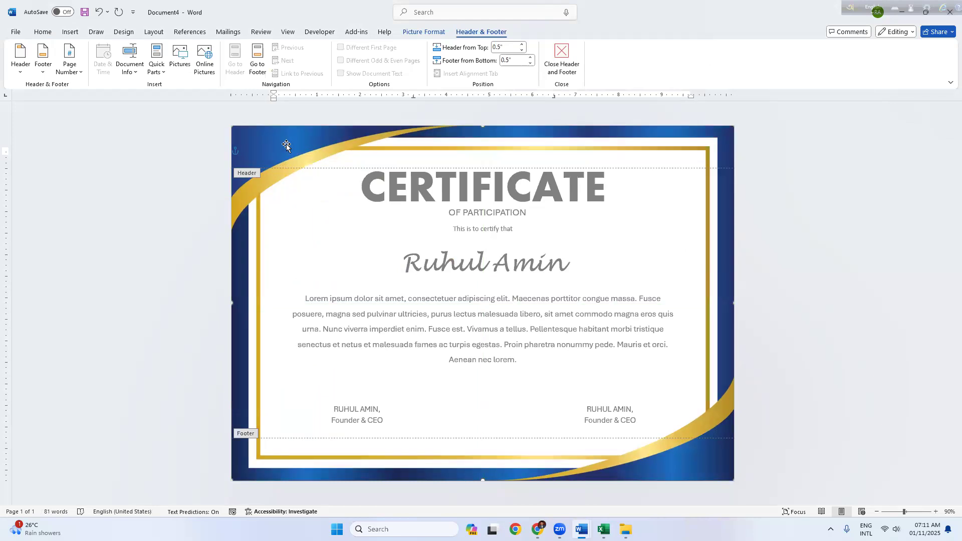
{"action": "left_click", "coordinate": [562, 59]}
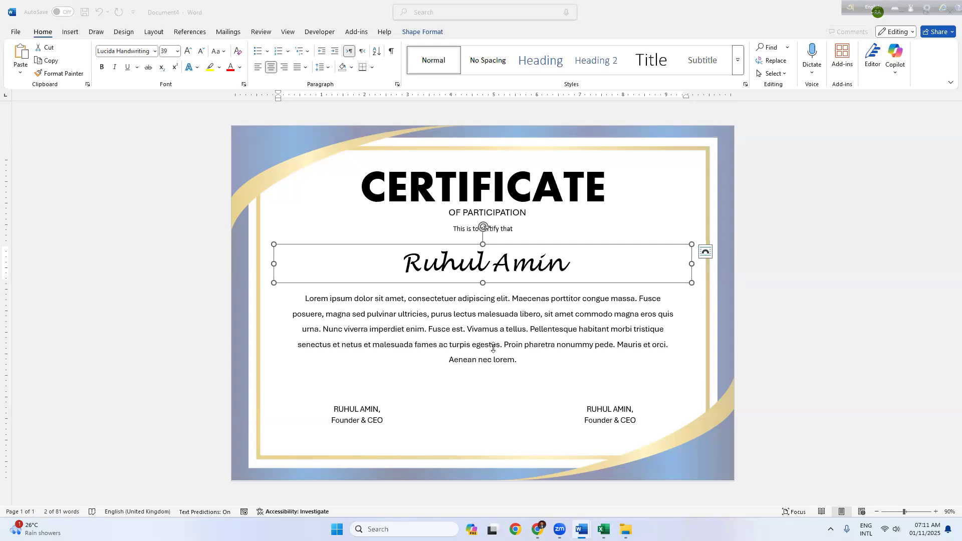
{"action": "left_click", "coordinate": [375, 328]}
{"action": "key", "text": "ctrl+s"}
Step: Switch to Chrome, open a new tab and enter 'typing' as the search
{"action": "left_click", "coordinate": [537, 529]}
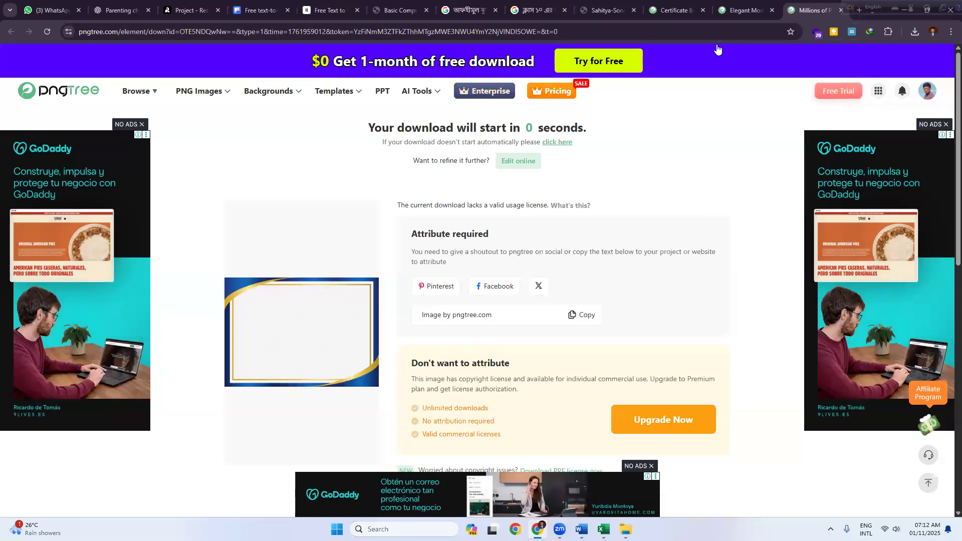
{"action": "key", "text": "ctrl+t"}
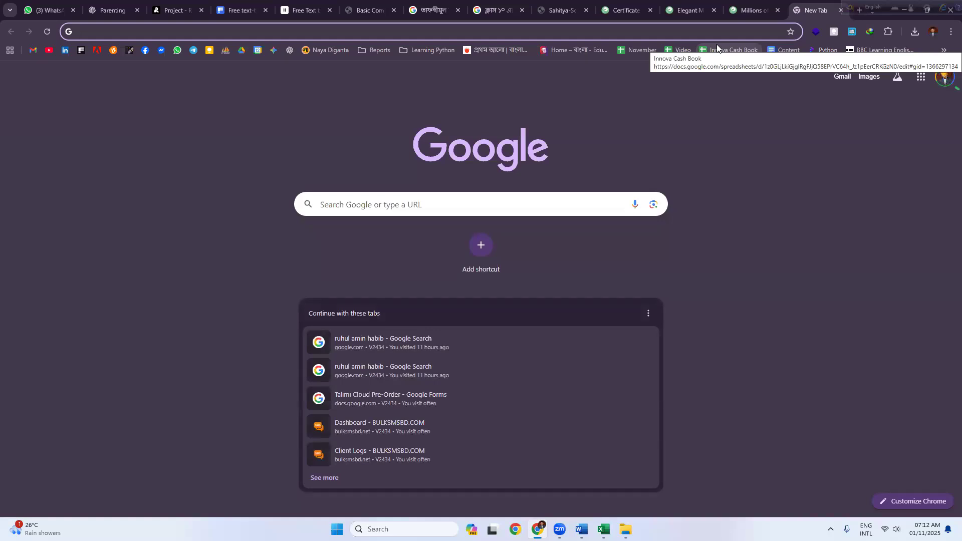
{"action": "type", "text": "typing"}
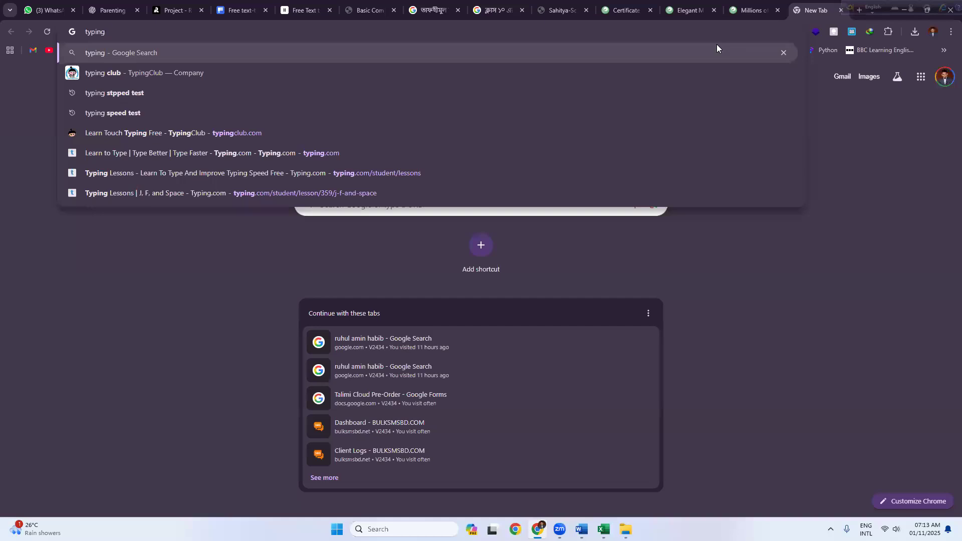
Step: Search for 'typing' and open the Typing.com home page from the results
{"action": "key", "text": "Return"}
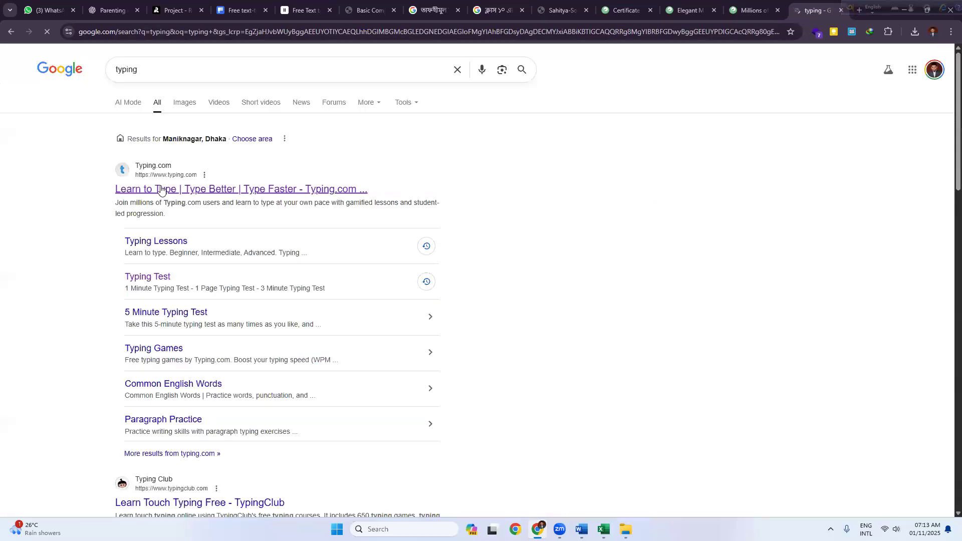
{"action": "left_click", "coordinate": [160, 190]}
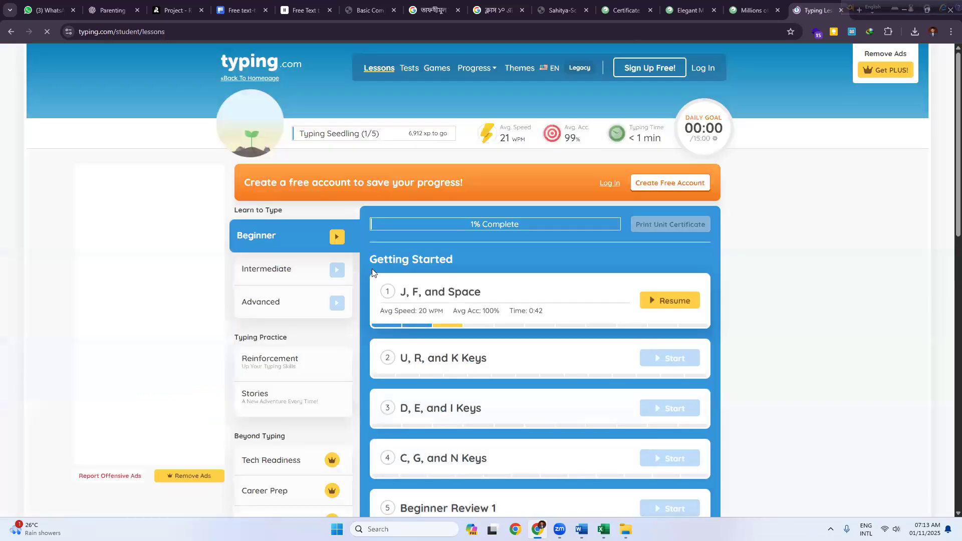
{"action": "left_click", "coordinate": [7, 33]}
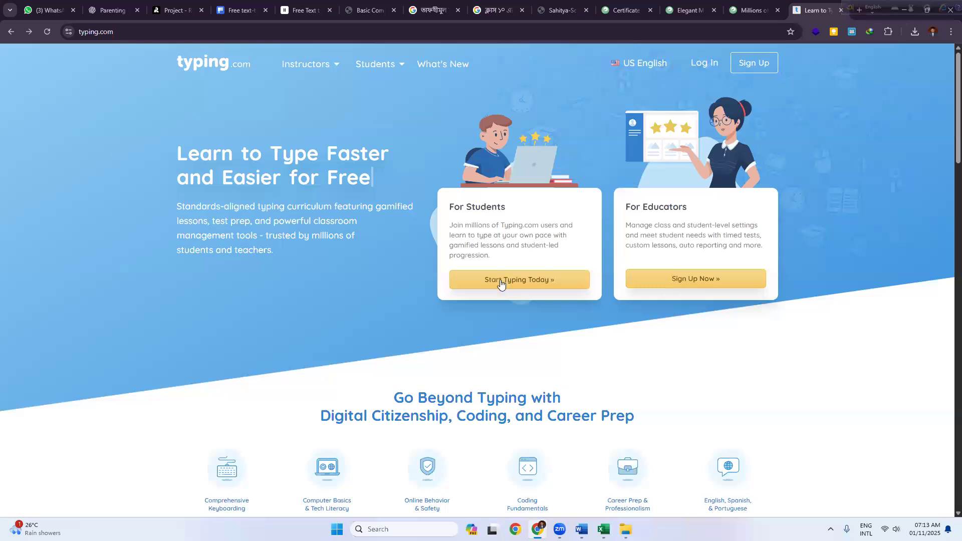
Step: Start typing as a student and open the beginner lesson 'J, F, and Space'
{"action": "left_click", "coordinate": [508, 281]}
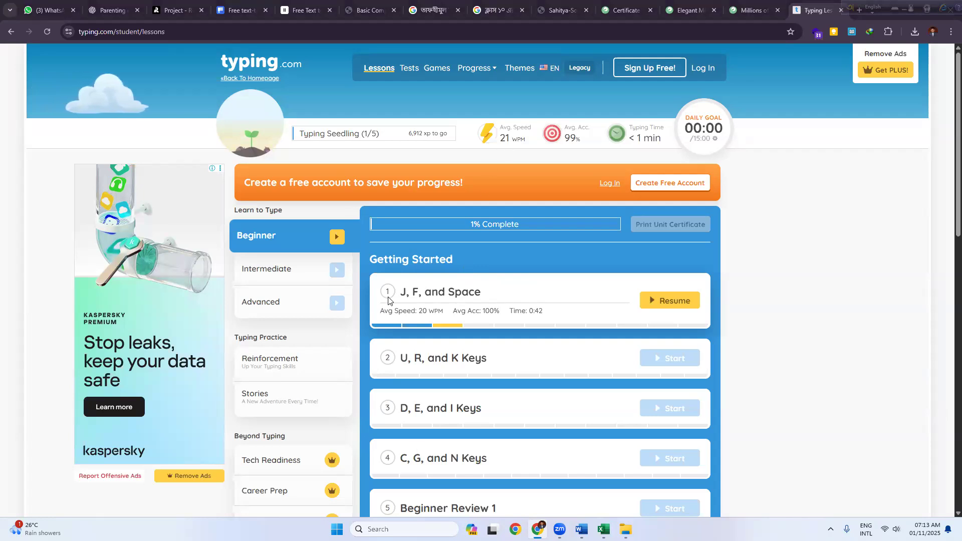
{"action": "mouse_move", "coordinate": [389, 297]}
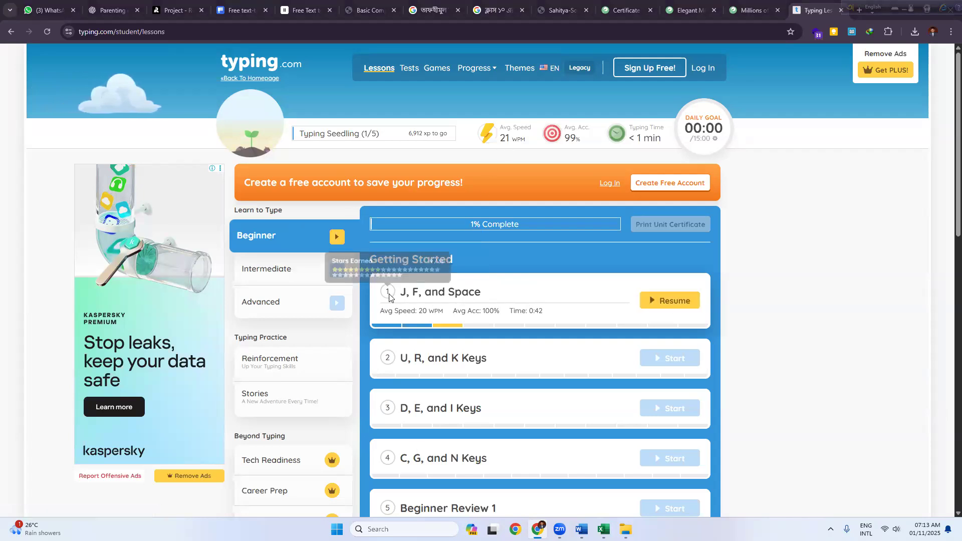
{"action": "mouse_move", "coordinate": [385, 325]}
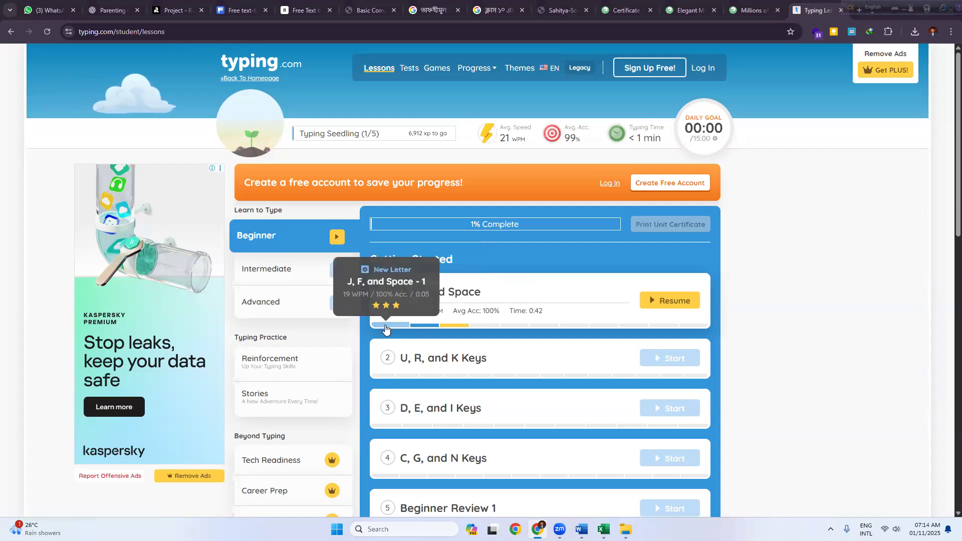
{"action": "left_click", "coordinate": [384, 326]}
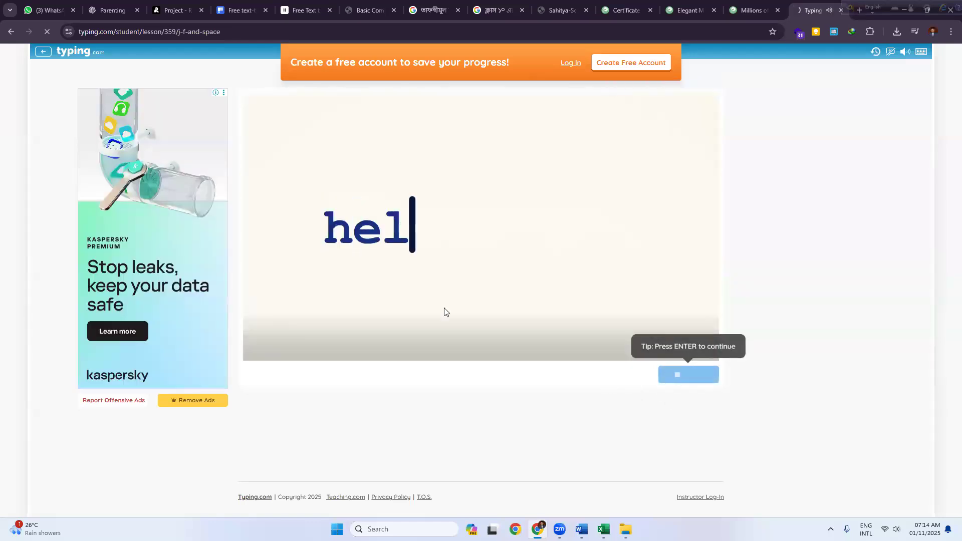
Step: Skip the intro and type the opening row of j's, scoring 32 WPM at 100% accuracy
{"action": "key", "text": "Return"}
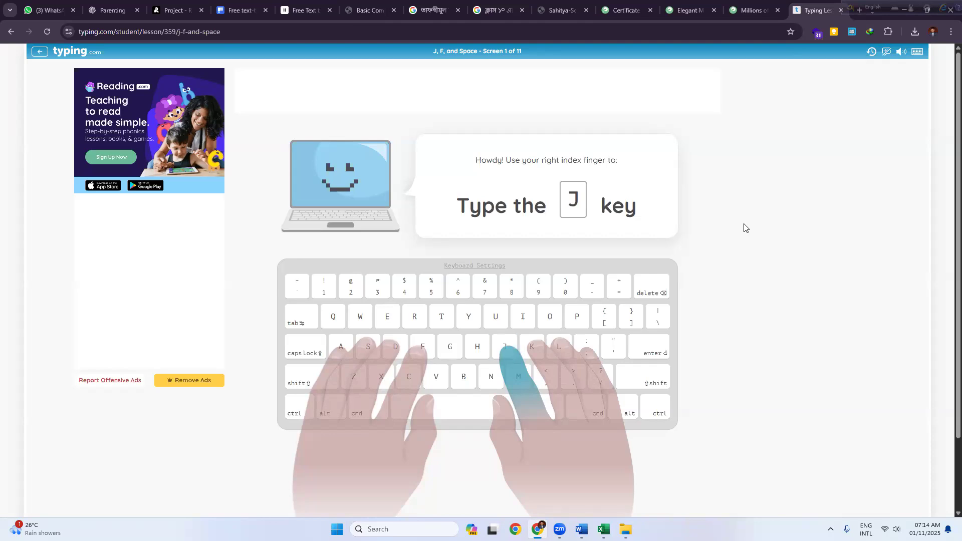
{"action": "type", "text": "j"}
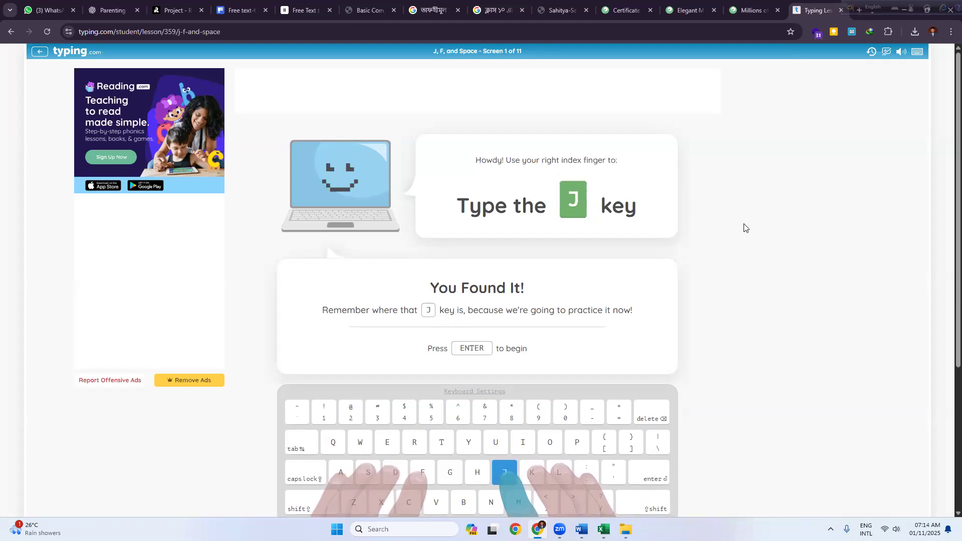
{"action": "key", "text": "Return"}
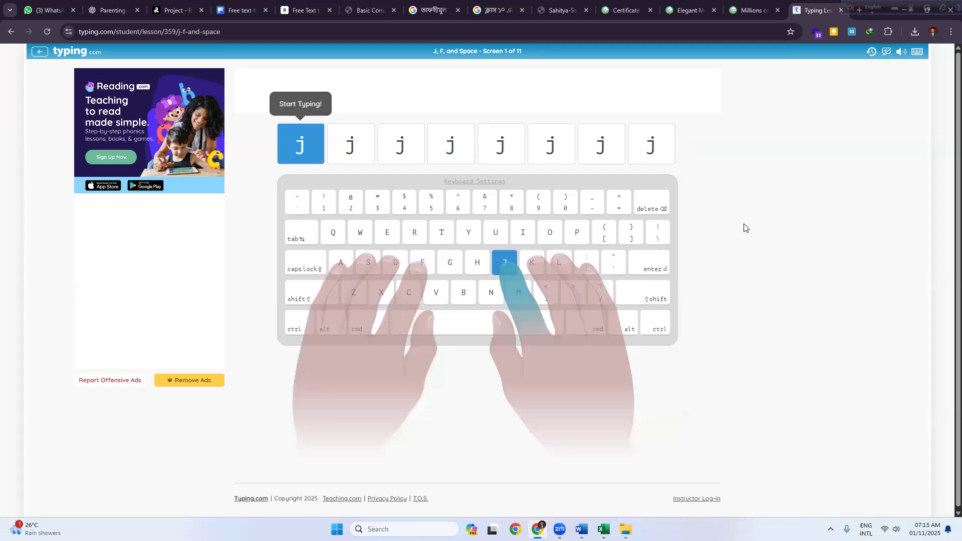
{"action": "type", "text": "jjjjjjj"}
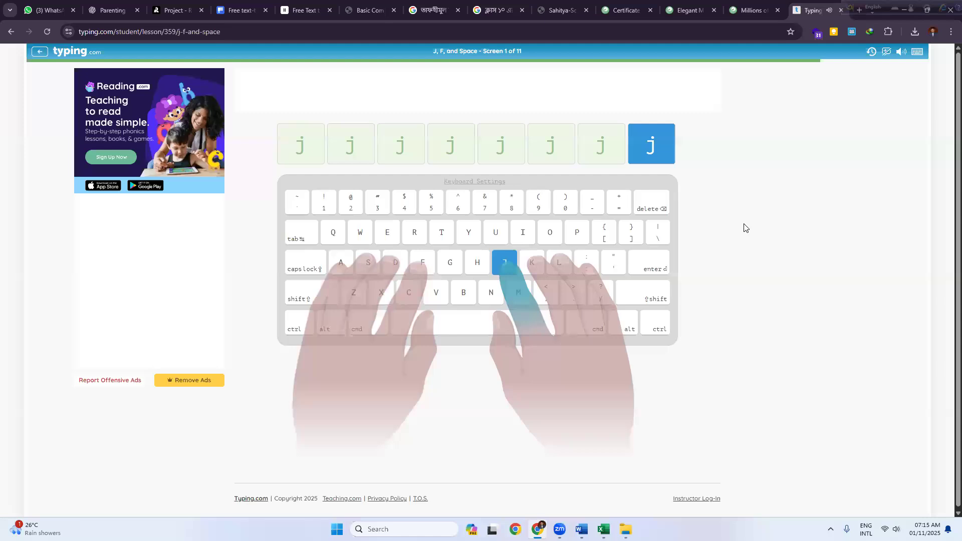
{"action": "type", "text": "j"}
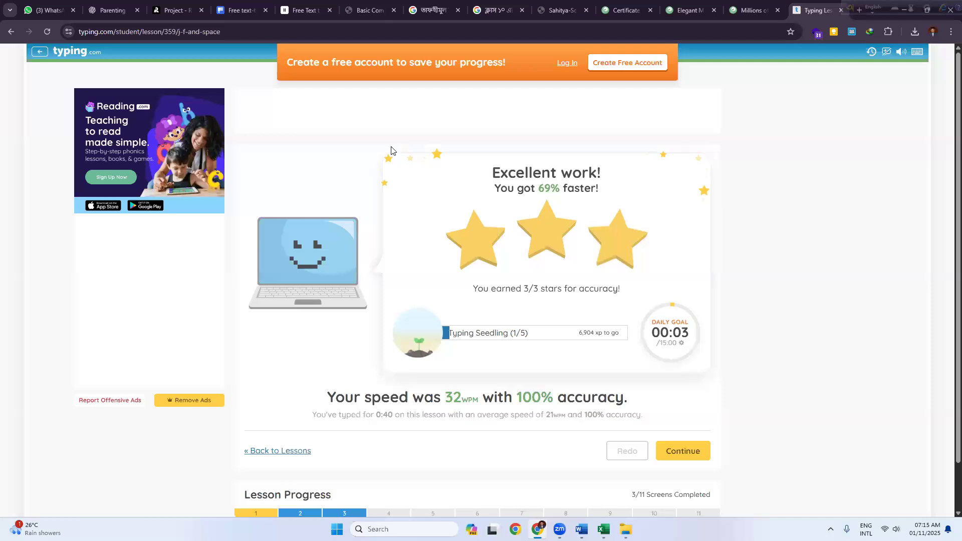
Step: Go back to the Beginner lessons list showing J, F, and Space at 21 WPM, 100% accuracy
{"action": "left_click", "coordinate": [10, 31]}
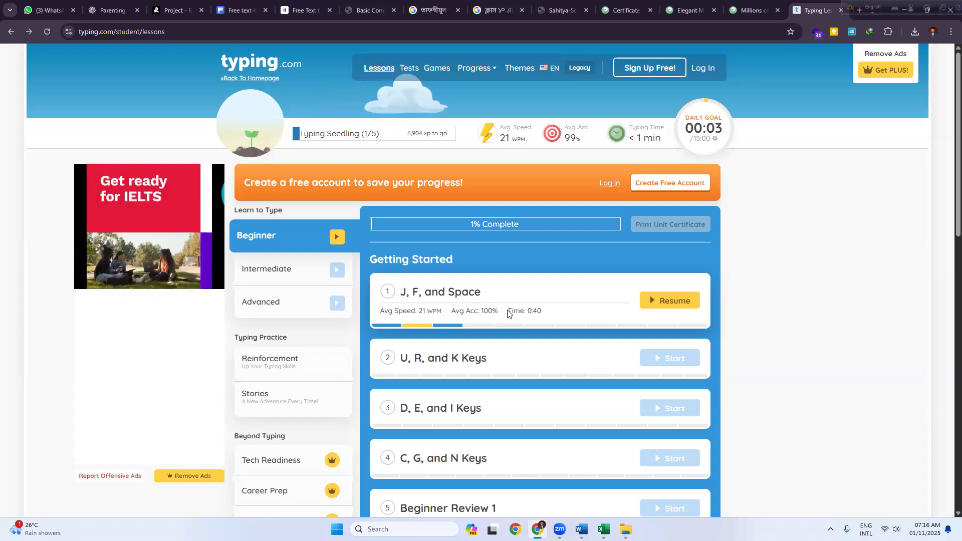
{"action": "left_click_drag", "start_coordinate": [507, 311], "coordinate": [543, 315]}
{"action": "left_click", "coordinate": [534, 312]}
{"action": "scroll", "coordinate": [465, 376], "scroll_direction": "down", "scroll_amount": 3}
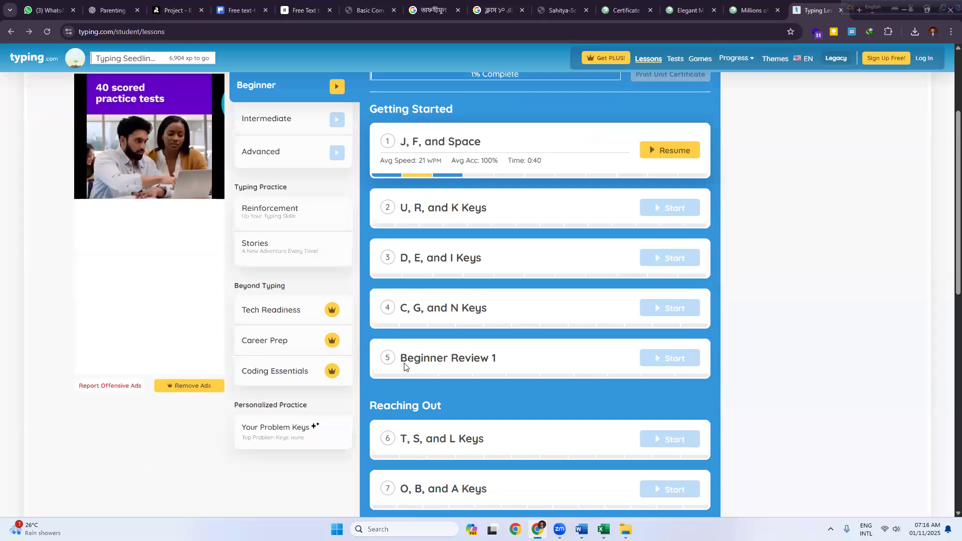
{"action": "scroll", "coordinate": [405, 366], "scroll_direction": "down", "scroll_amount": 6}
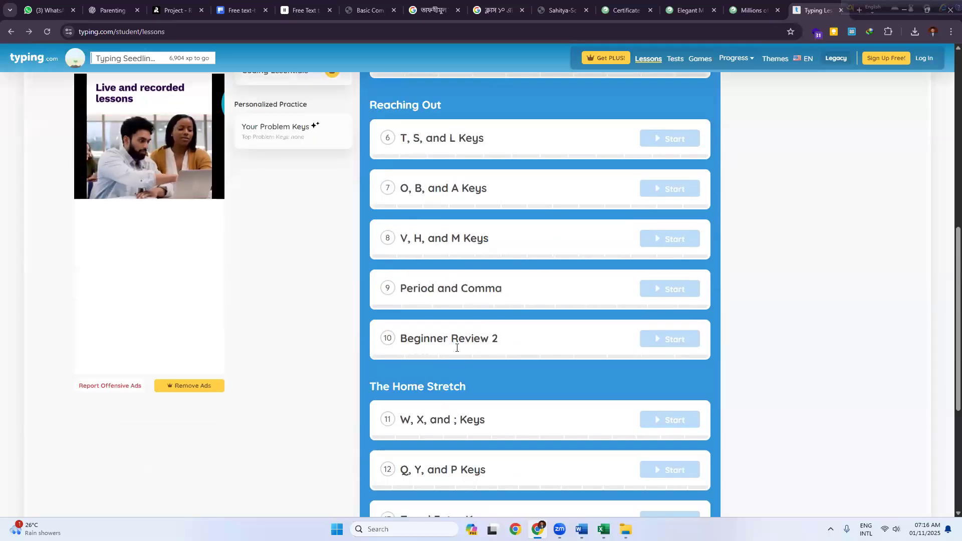
{"action": "scroll", "coordinate": [454, 374], "scroll_direction": "down", "scroll_amount": 4}
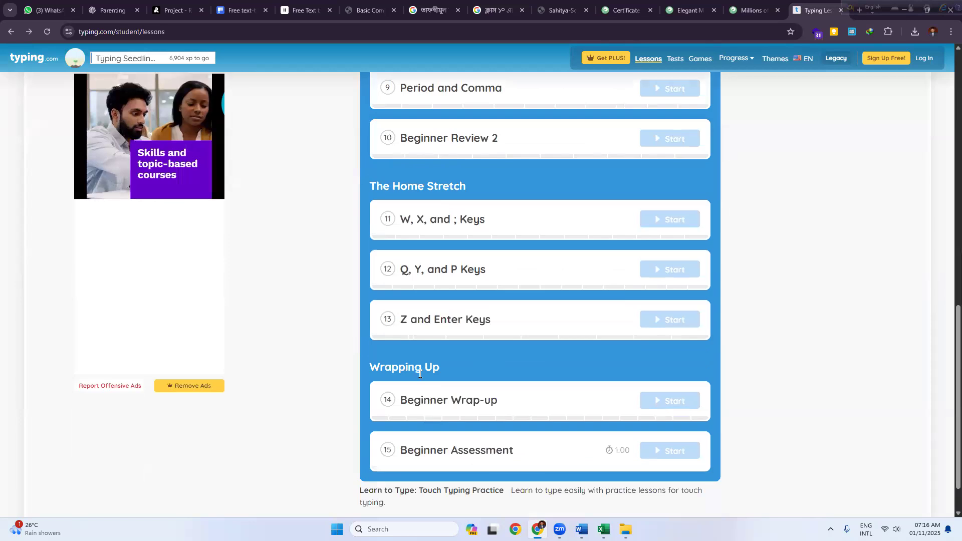
{"action": "scroll", "coordinate": [420, 374], "scroll_direction": "down", "scroll_amount": 1}
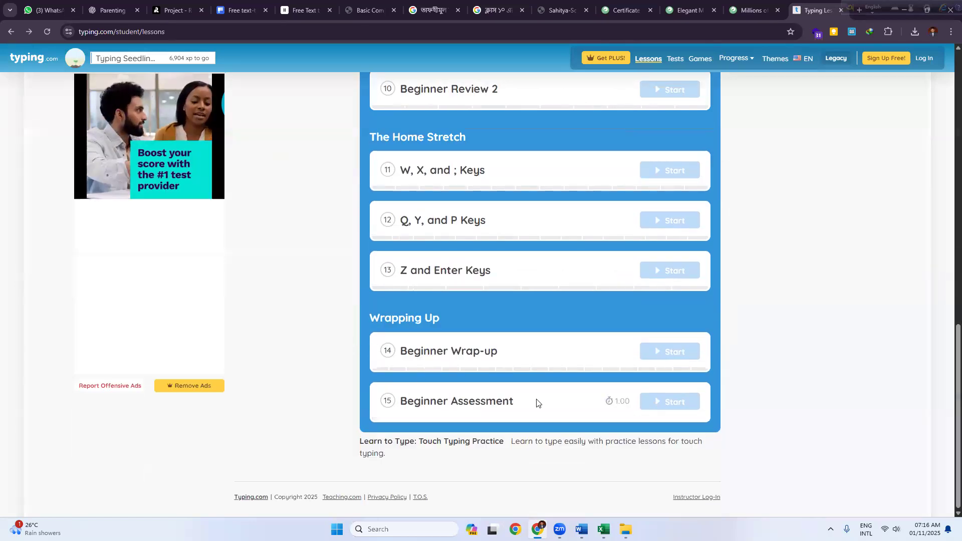
{"action": "scroll", "coordinate": [489, 363], "scroll_direction": "up", "scroll_amount": 5}
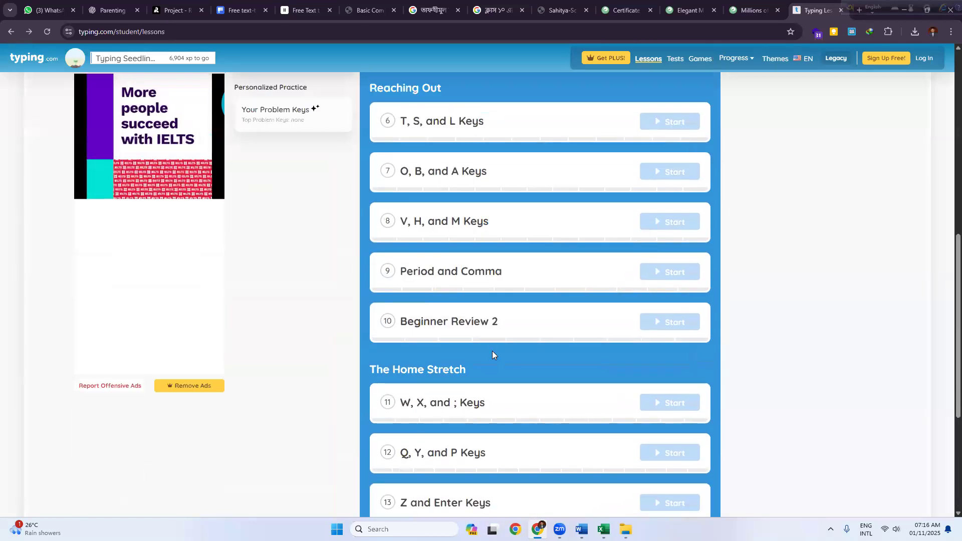
{"action": "scroll", "coordinate": [491, 351], "scroll_direction": "up", "scroll_amount": 7}
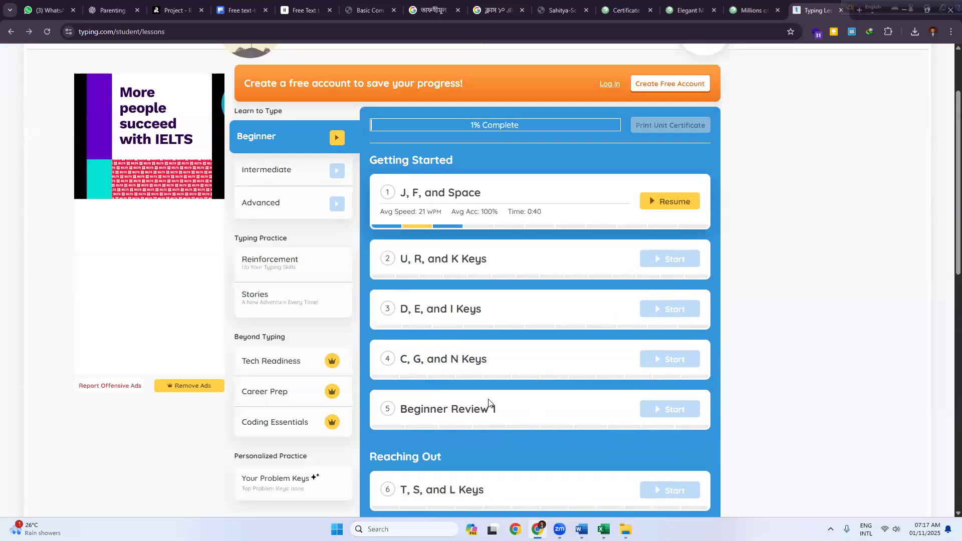
{"action": "scroll", "coordinate": [489, 403], "scroll_direction": "down", "scroll_amount": 10}
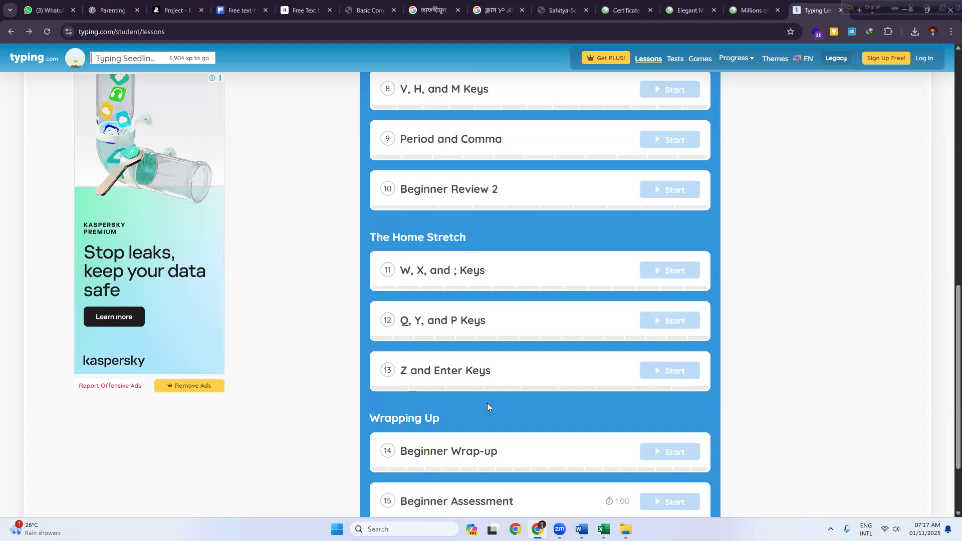
{"action": "scroll", "coordinate": [487, 402], "scroll_direction": "down", "scroll_amount": 2}
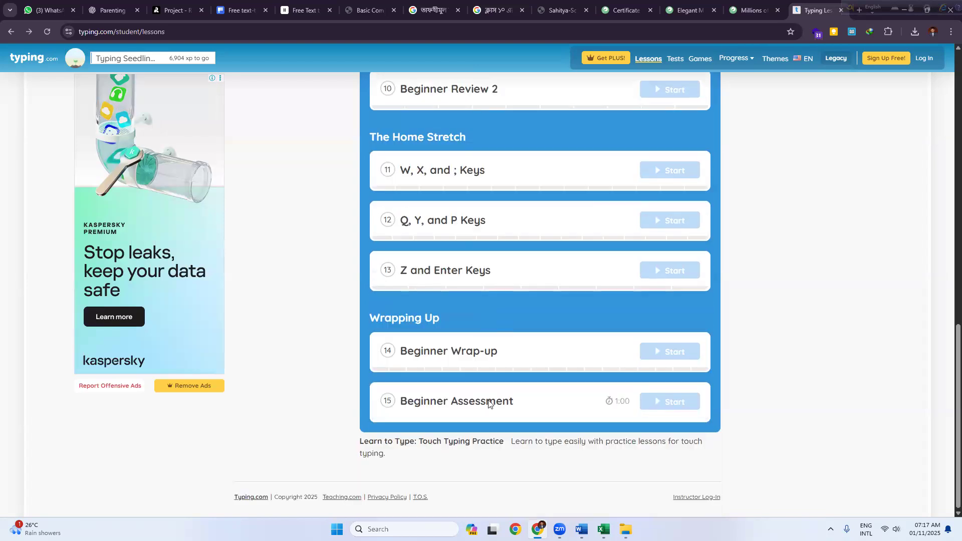
{"action": "scroll", "coordinate": [459, 347], "scroll_direction": "up", "scroll_amount": 14}
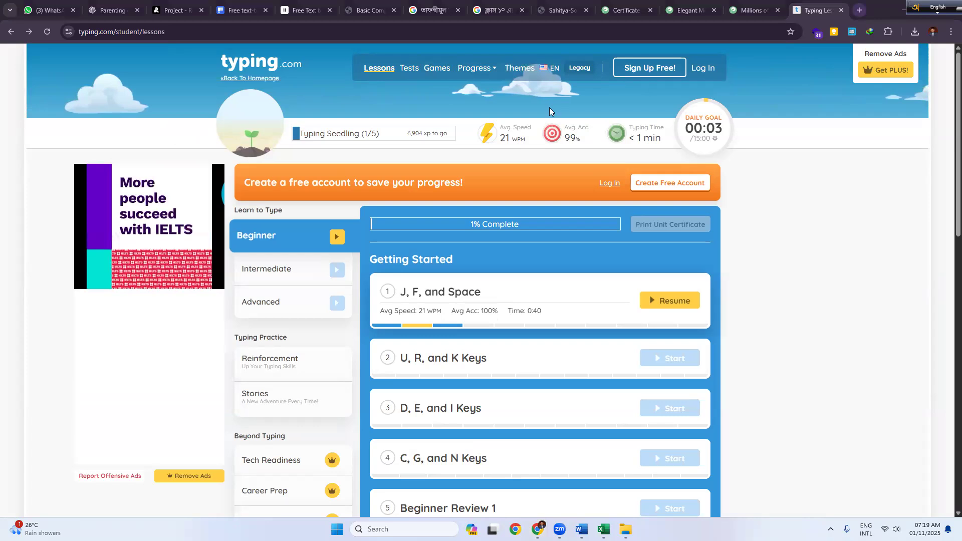
Step: In a new tab, search 'bangla typing speed test' and open 10FastFingers' Typing Test Bengali in the background
{"action": "key", "text": "ctrl+t"}
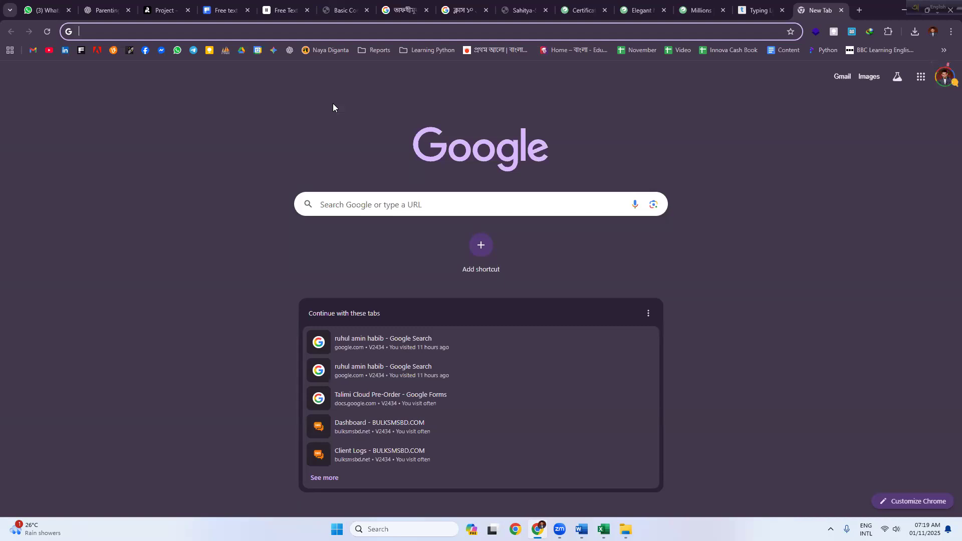
{"action": "type", "text": "bangla typ"}
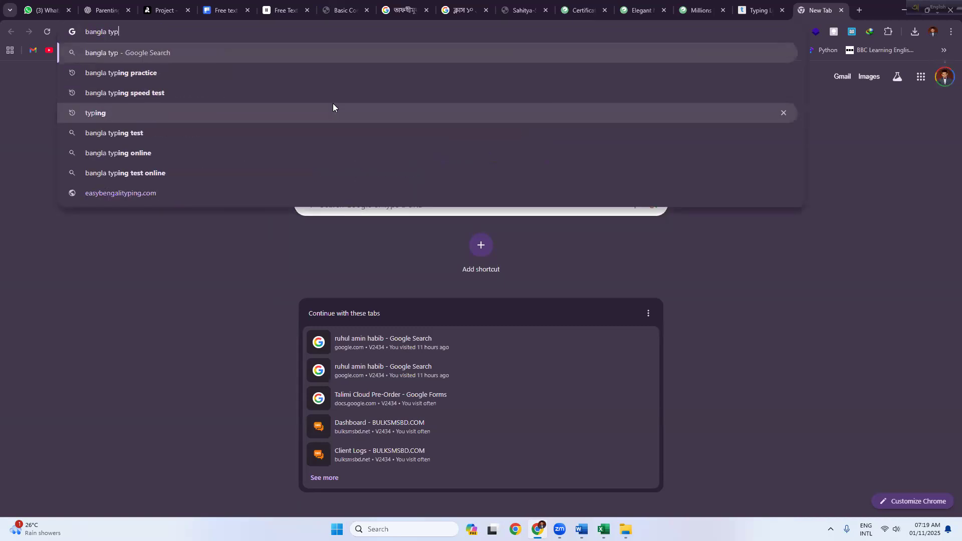
{"action": "type", "text": "ing speed test"}
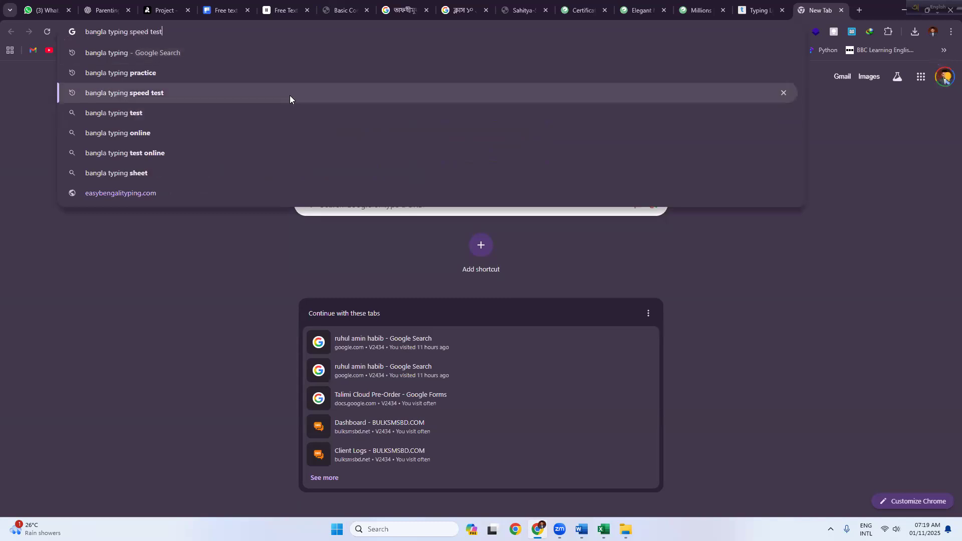
{"action": "left_click", "coordinate": [289, 95]}
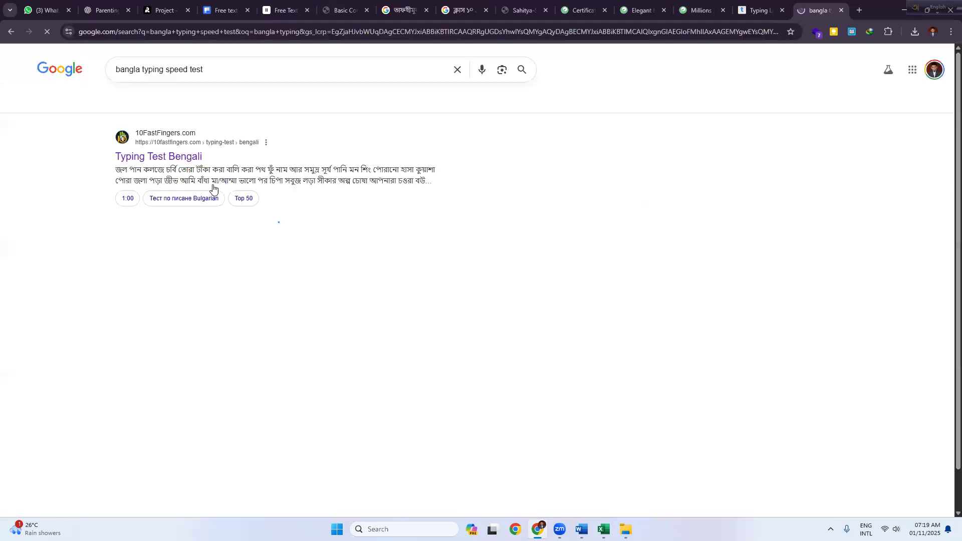
{"action": "middle_click", "coordinate": [174, 161]}
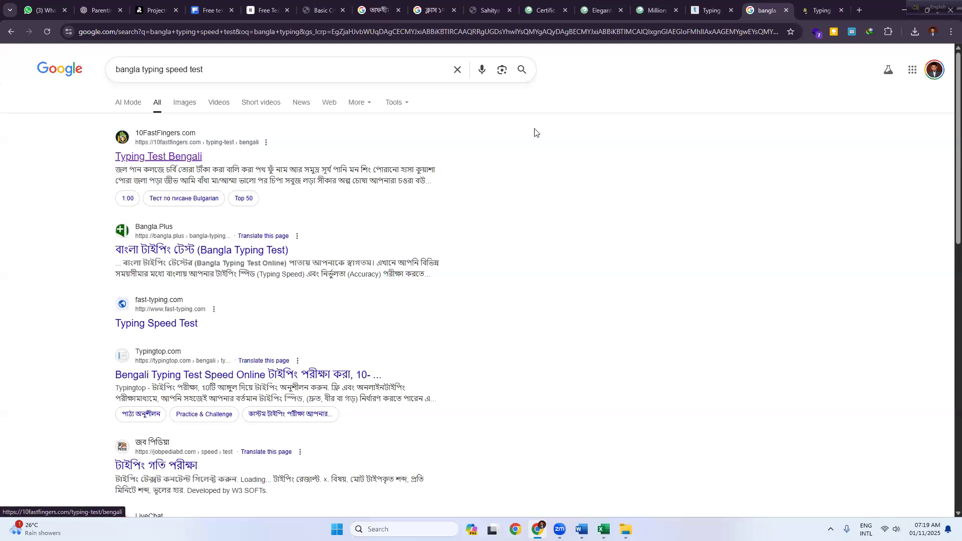
Step: Switch to the 10FastFingers Bengali test tab and focus its typing box, with the 1:00 timer ready
{"action": "left_click", "coordinate": [814, 15]}
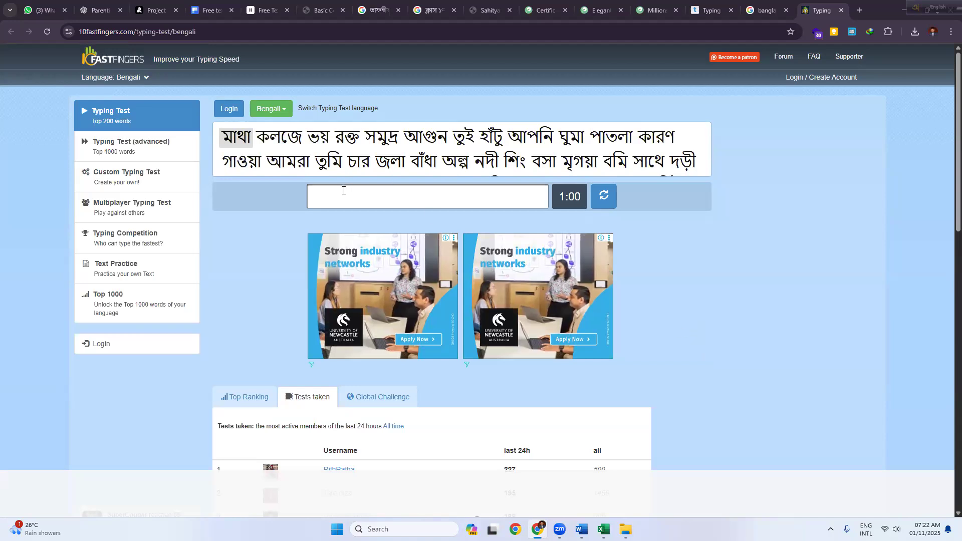
{"action": "left_click", "coordinate": [315, 200]}
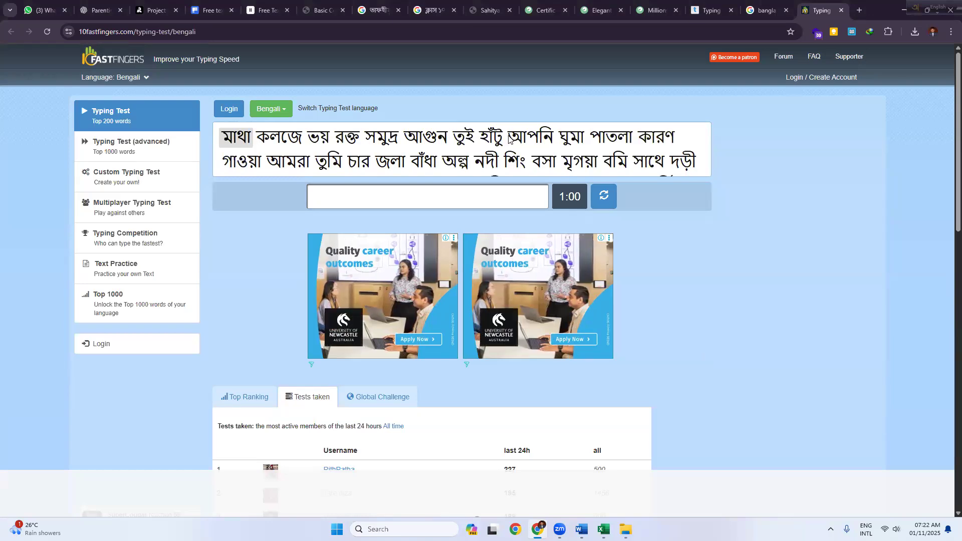
{"action": "left_click", "coordinate": [351, 199]}
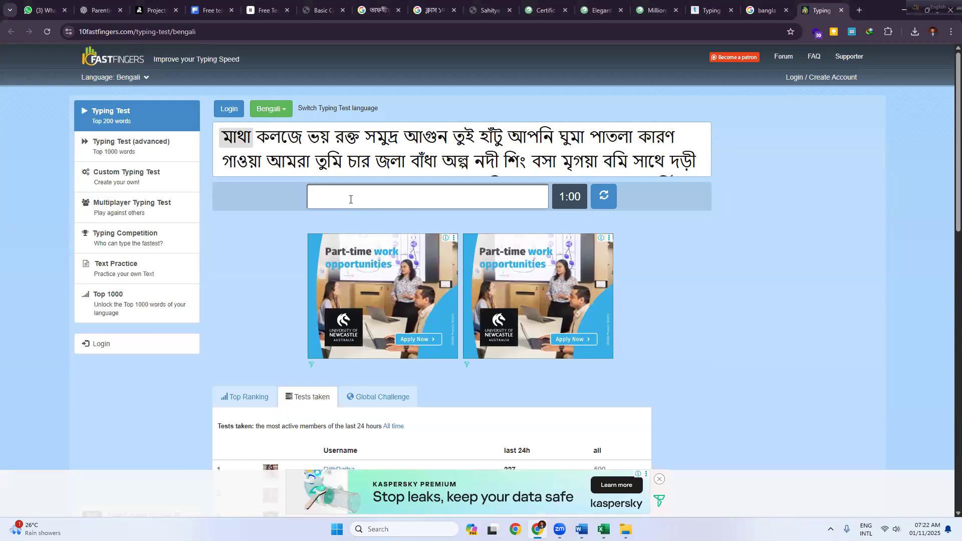
Step: Type the first seven Bengali words: মাথা কলজে ভয় রক্ত সমুদ্র আগুন তুই
{"action": "type", "text": "g"}
{"action": "key", "text": "BackSpace"}
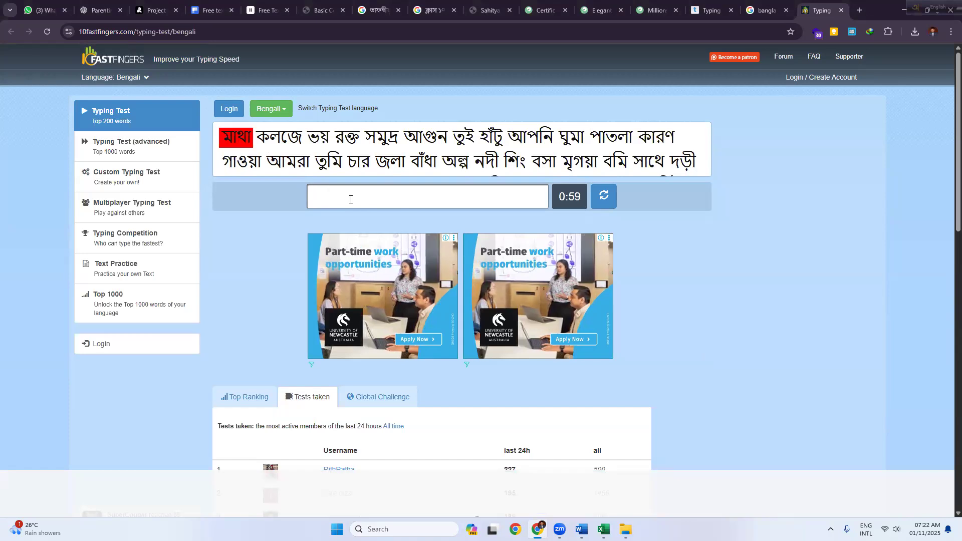
{"action": "type", "text": "মাত"}
{"action": "key", "text": "BackSpace"}
{"action": "type", "text": "থা কলজে ভয় রক্ত সমুদ্র"}
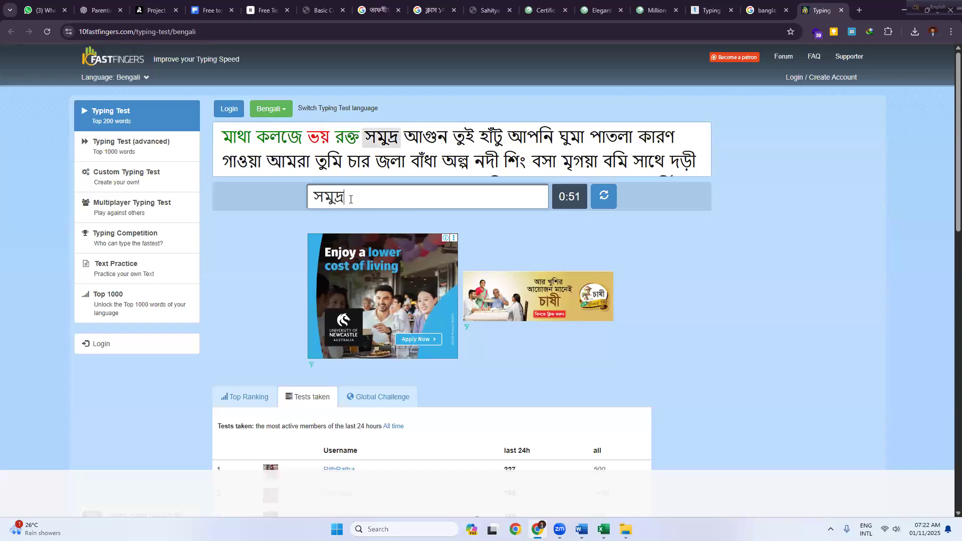
{"action": "type", "text": " আগুন"}
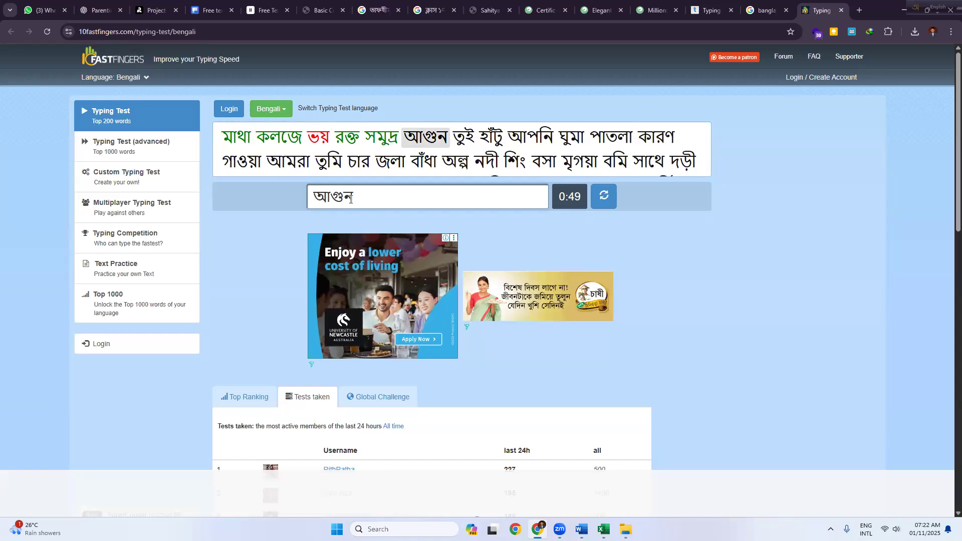
{"action": "type", "text": " তুই"}
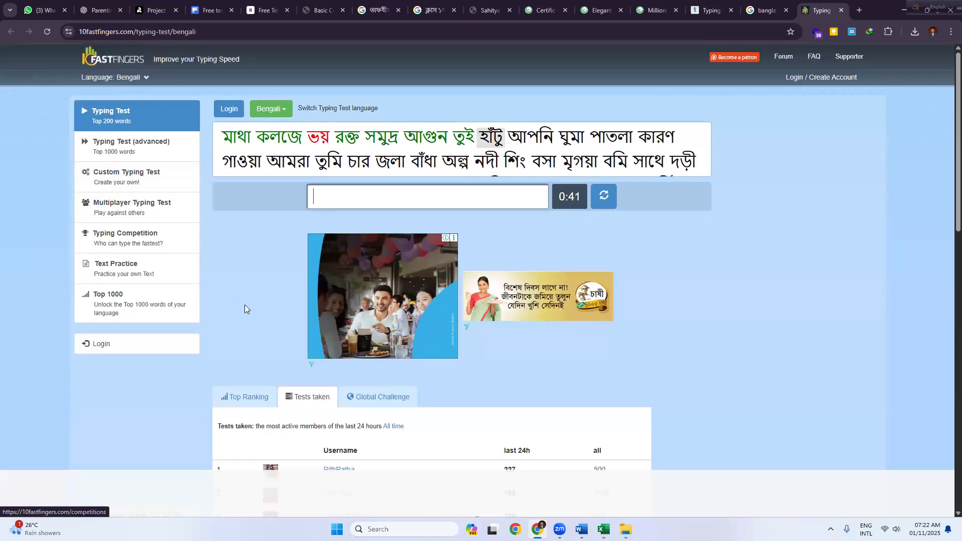
Step: Switch to the advanced Bengali typing test using the top 1000 words
{"action": "scroll", "coordinate": [244, 305], "scroll_direction": "down", "scroll_amount": 4}
{"action": "scroll", "coordinate": [146, 123], "scroll_direction": "up", "scroll_amount": 4}
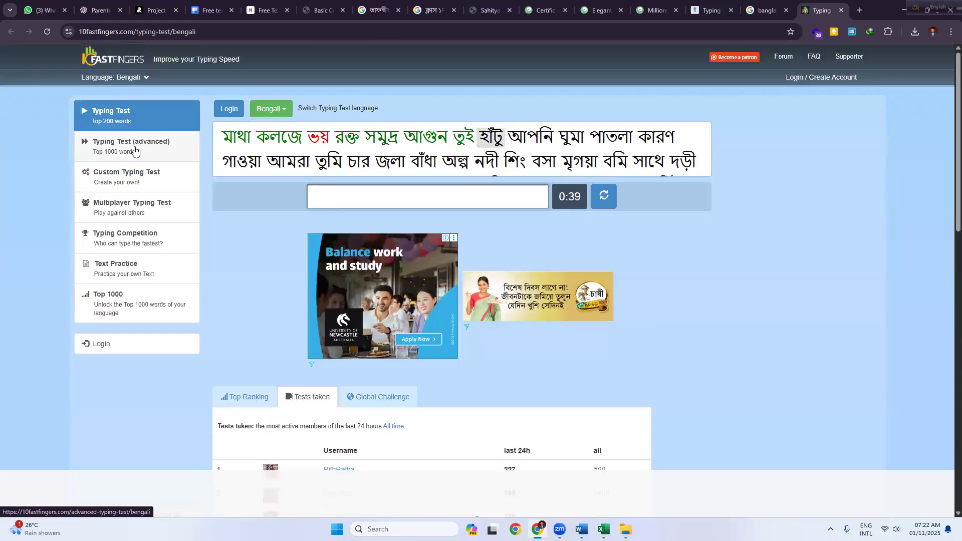
{"action": "left_click", "coordinate": [133, 151]}
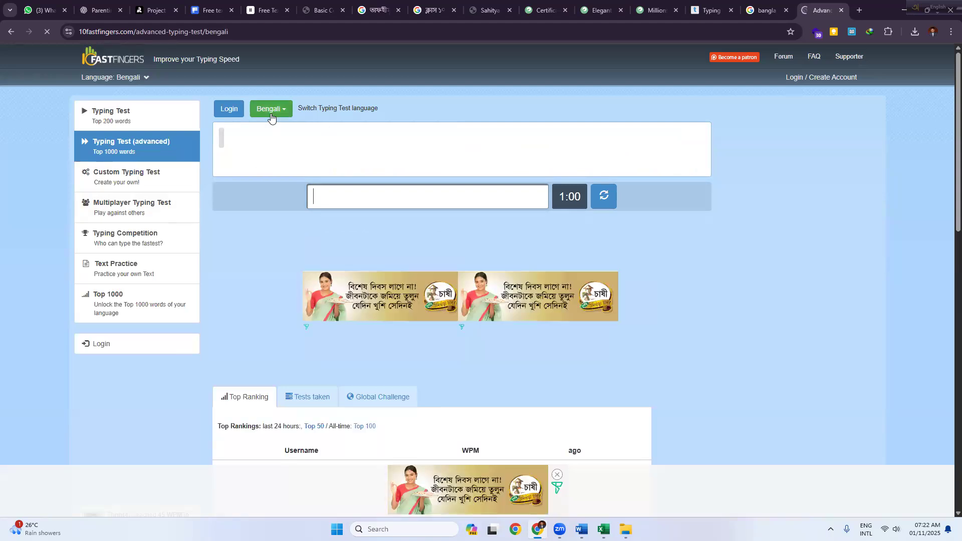
Step: Inspect the custom typing test's Duration and Wordlist settings, then close that tab
{"action": "left_click", "coordinate": [144, 181]}
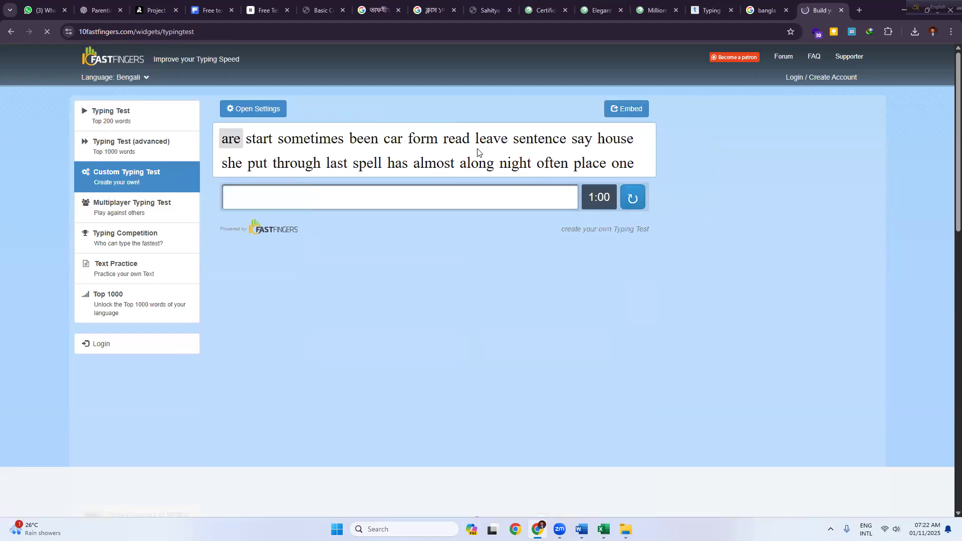
{"action": "left_click", "coordinate": [253, 110]}
{"action": "left_click_drag", "start_coordinate": [481, 253], "coordinate": [200, 150]}
{"action": "left_click", "coordinate": [361, 228]}
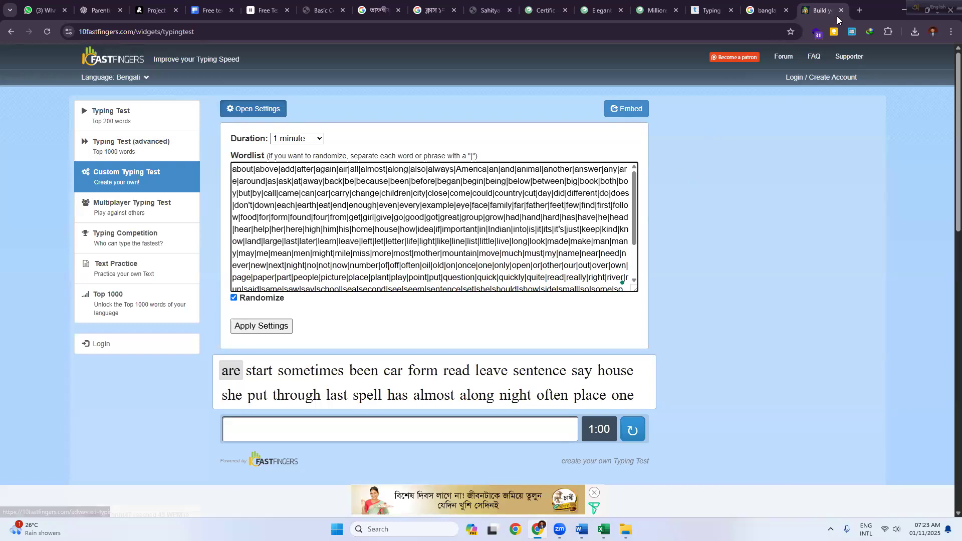
{"action": "key", "text": "ctrl+w"}
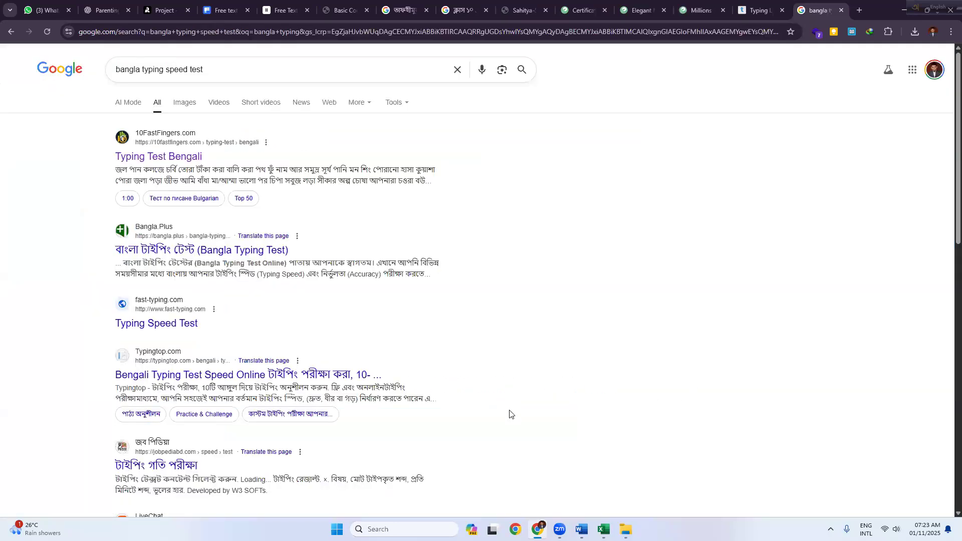